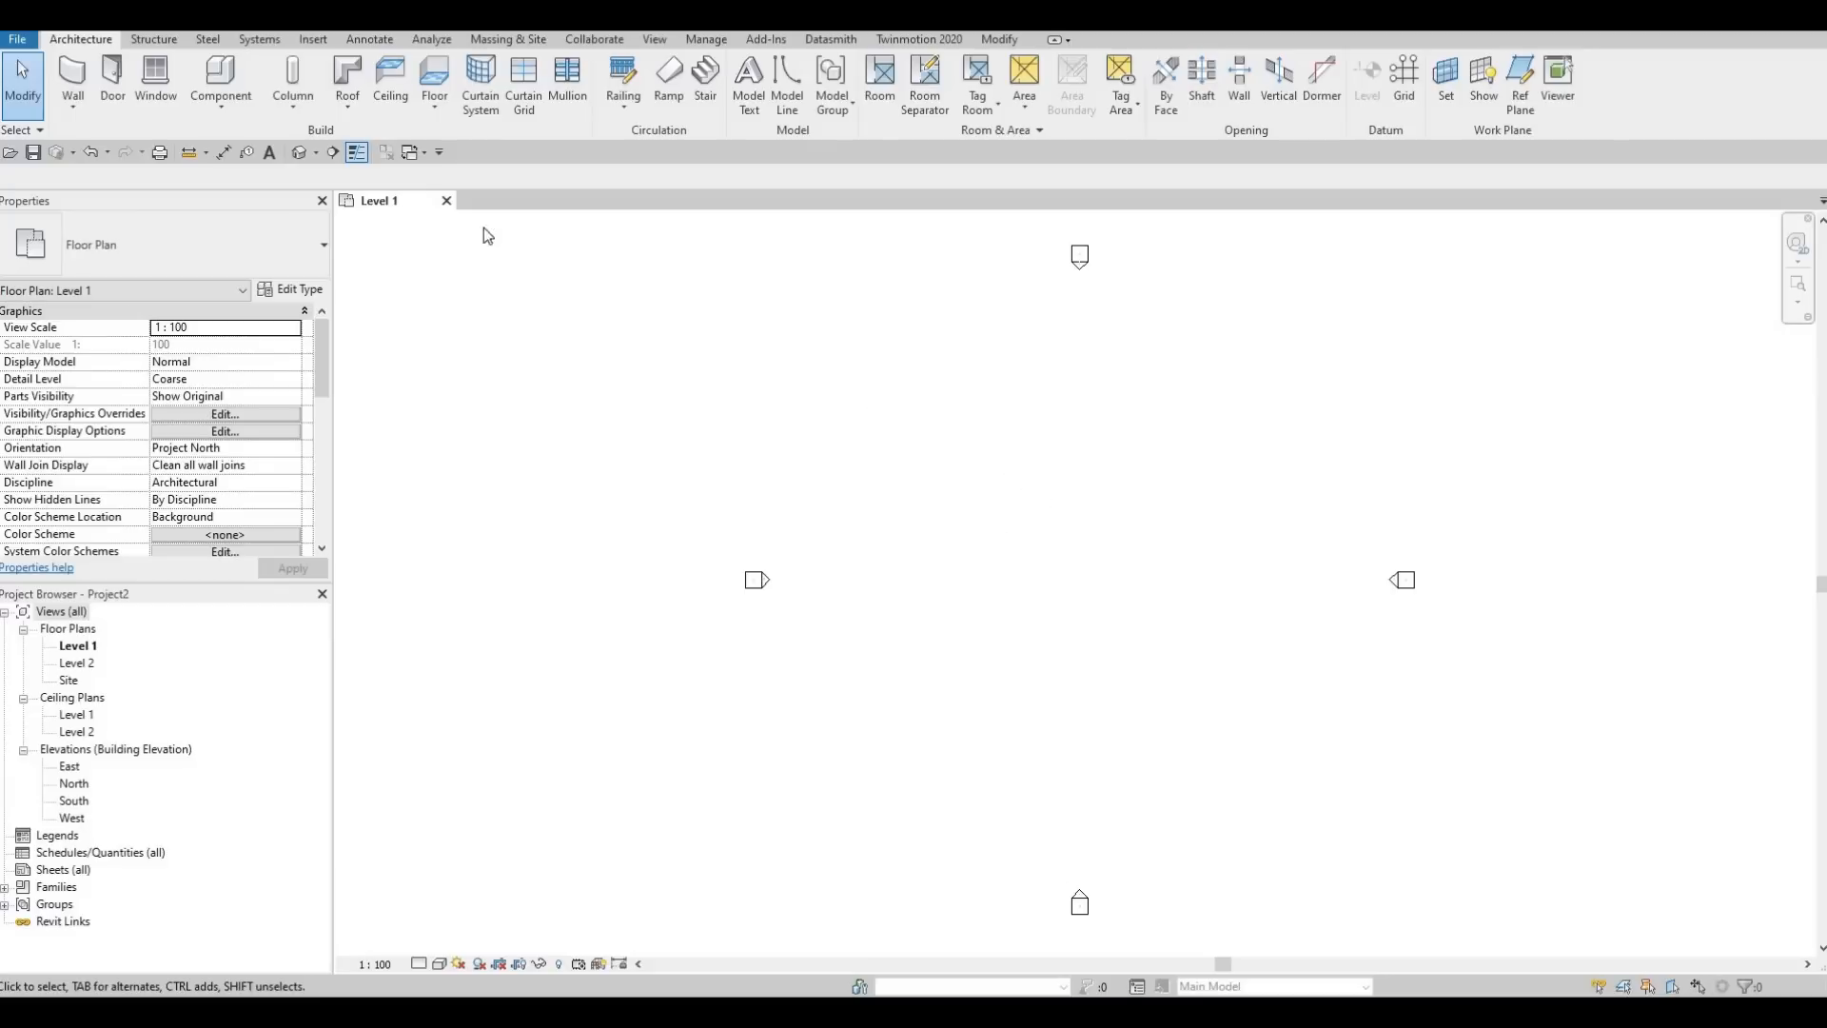
# Draw a vertical grid line from bottom to top, slightly west of the north and south elevation markers, with its bubble at the upper end
pyautogui.press('w')
pyautogui.press('n')
pyautogui.press('g')
pyautogui.press('r')
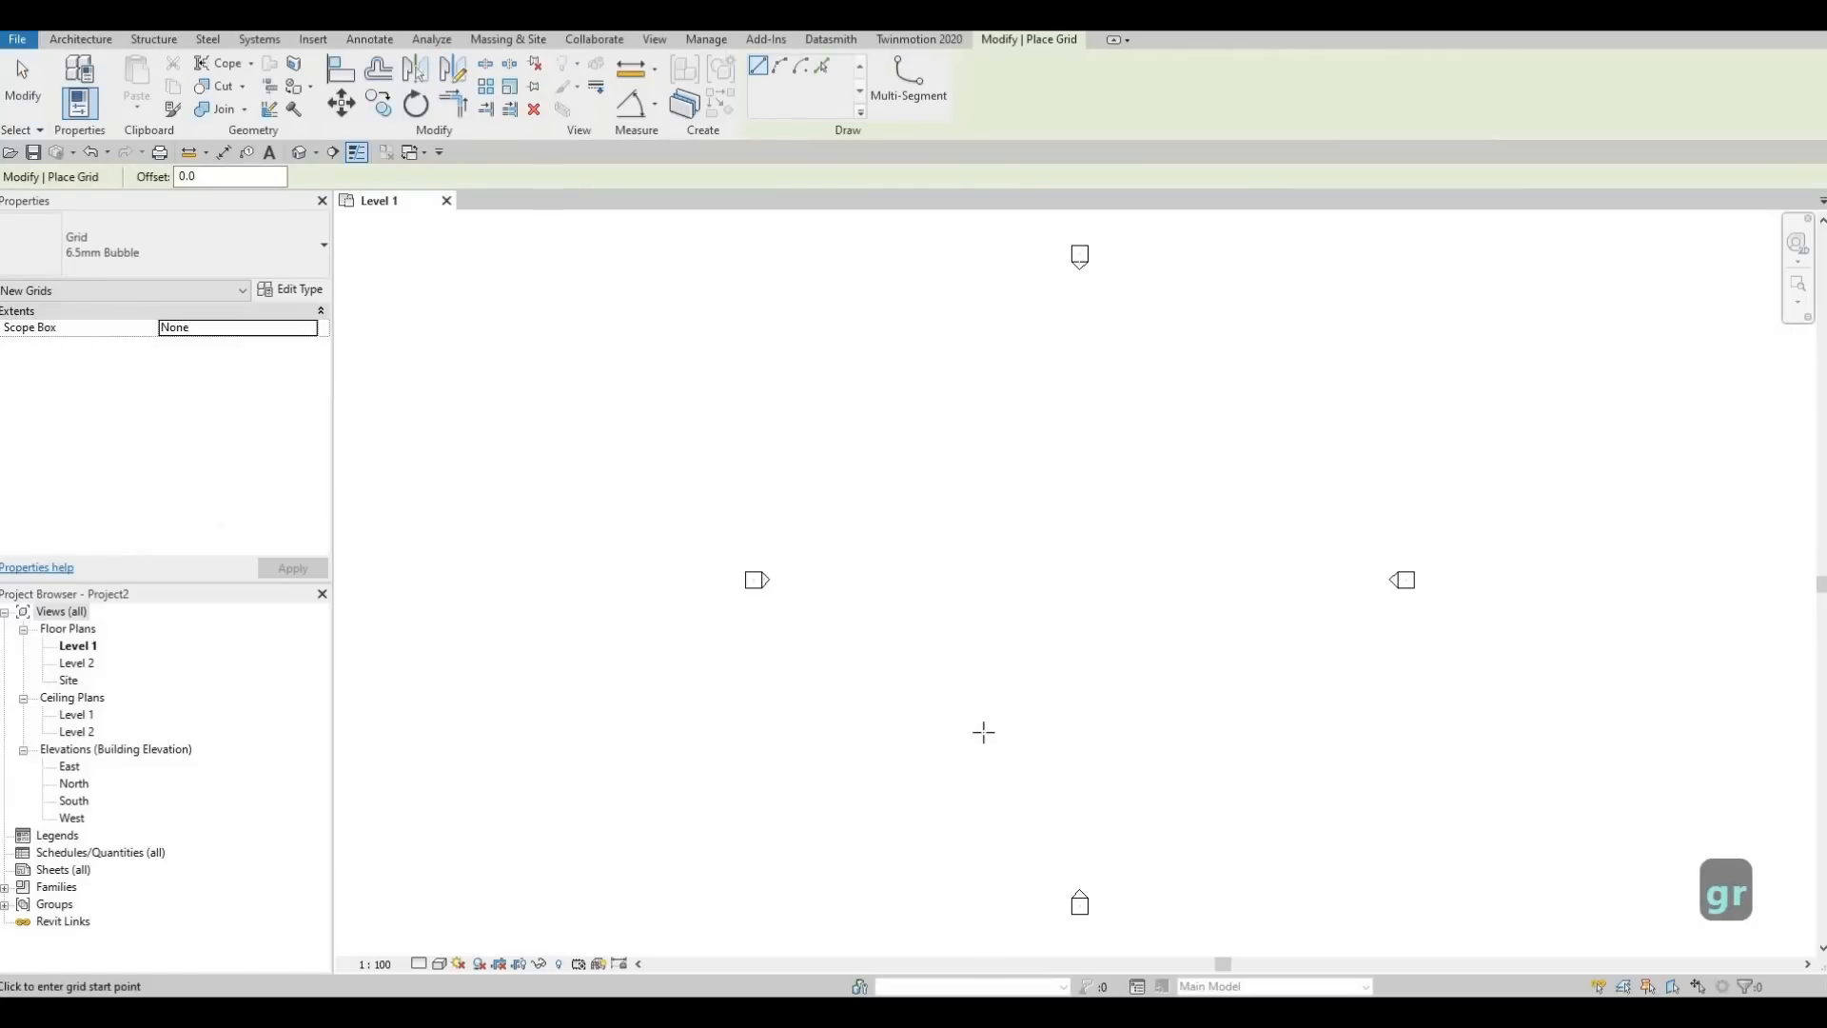
pyautogui.click(987, 765)
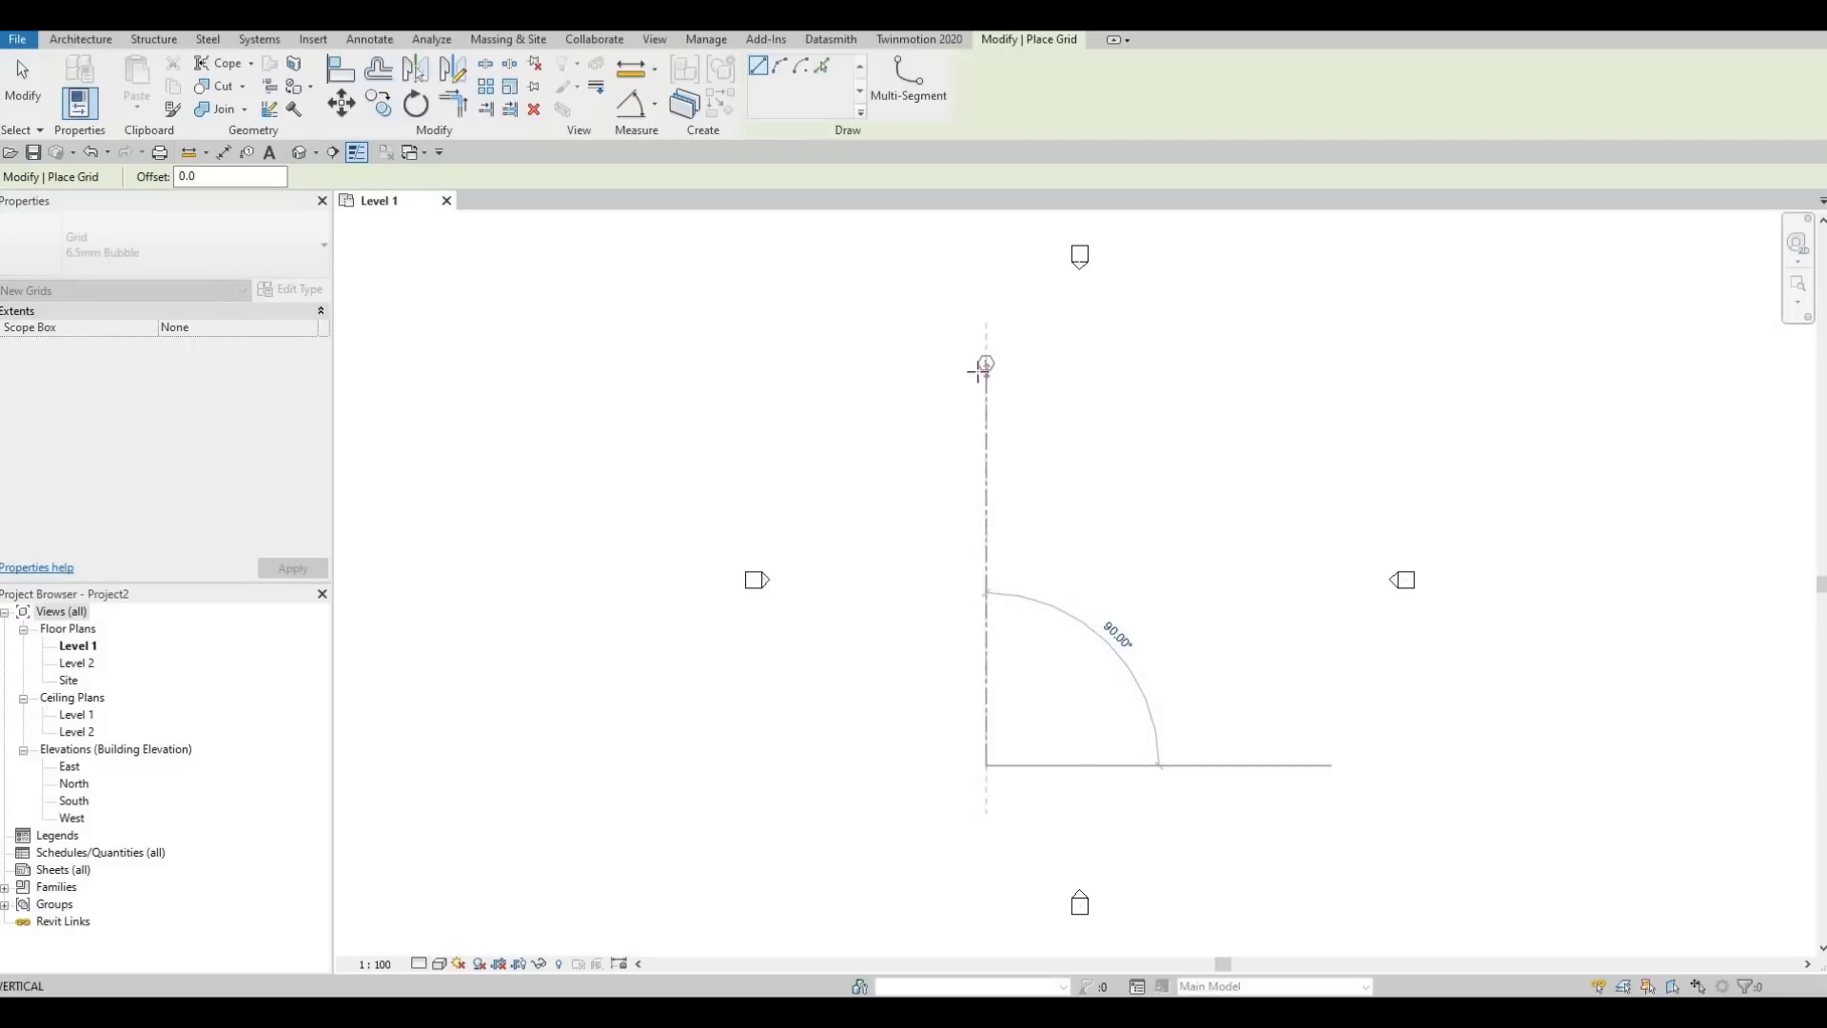
pyautogui.click(984, 365)
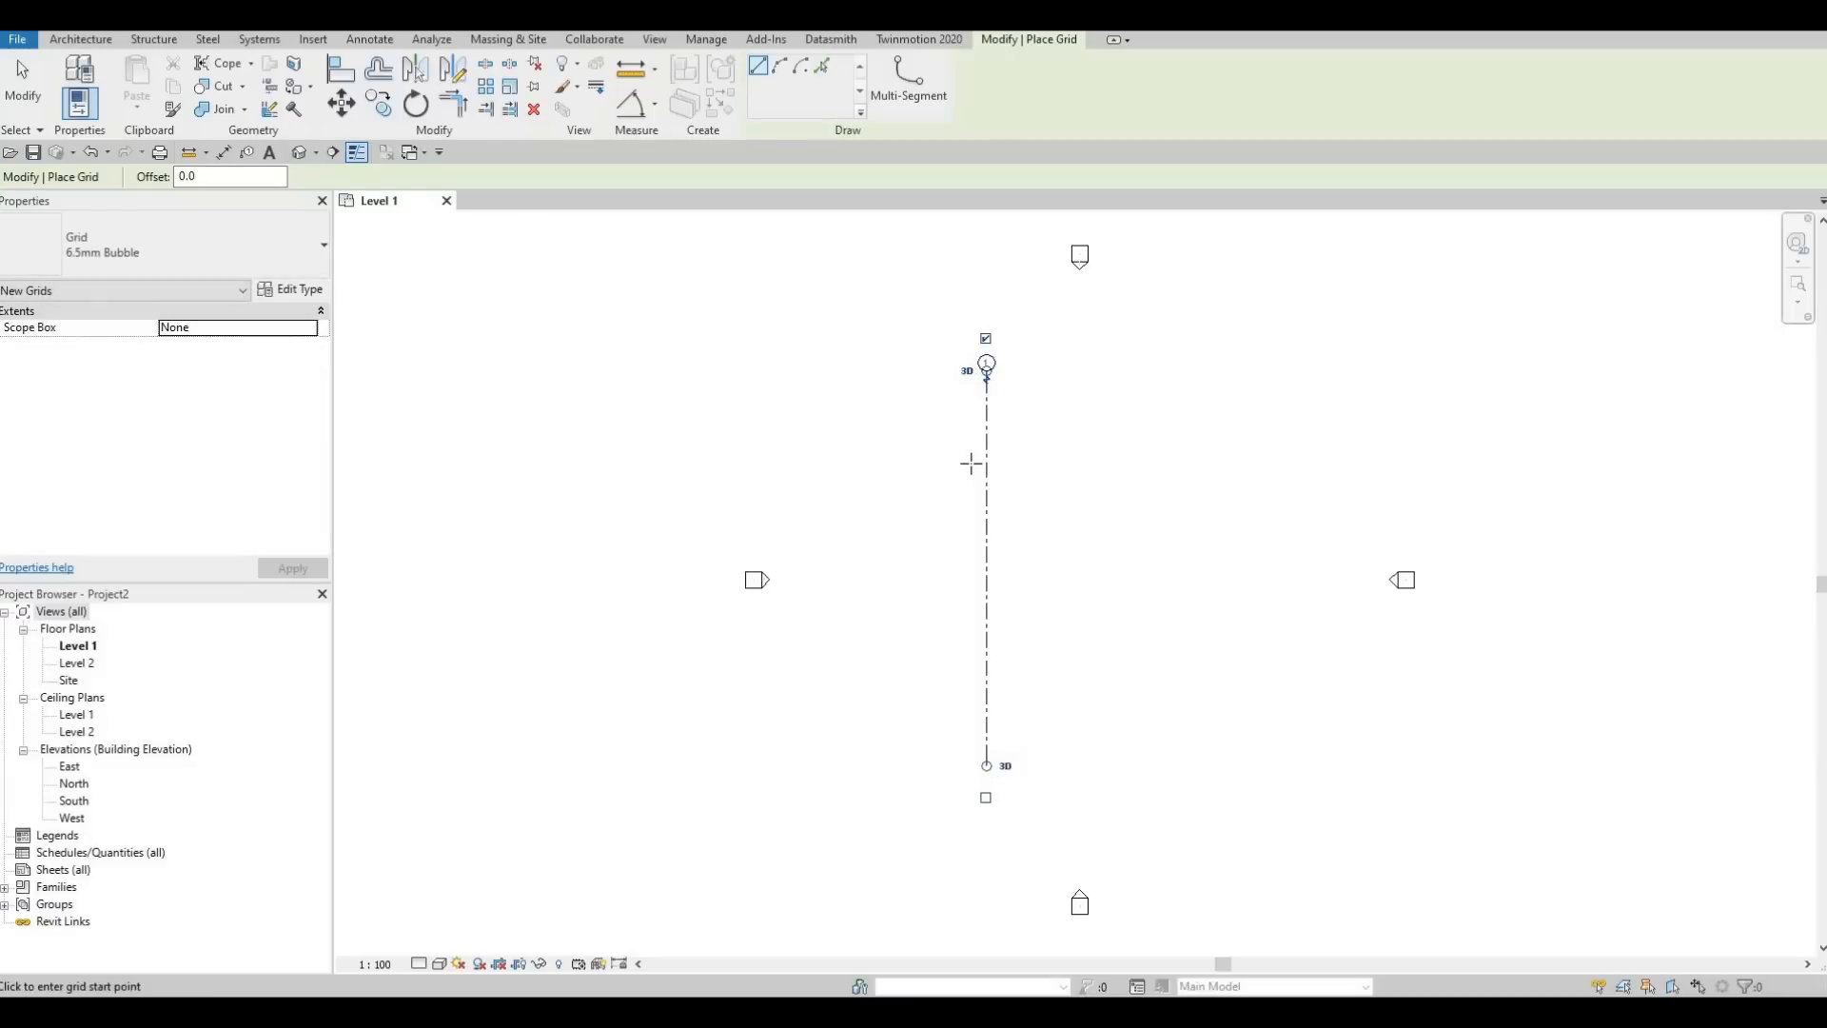
pyautogui.press('Escape')
pyautogui.press('Escape')
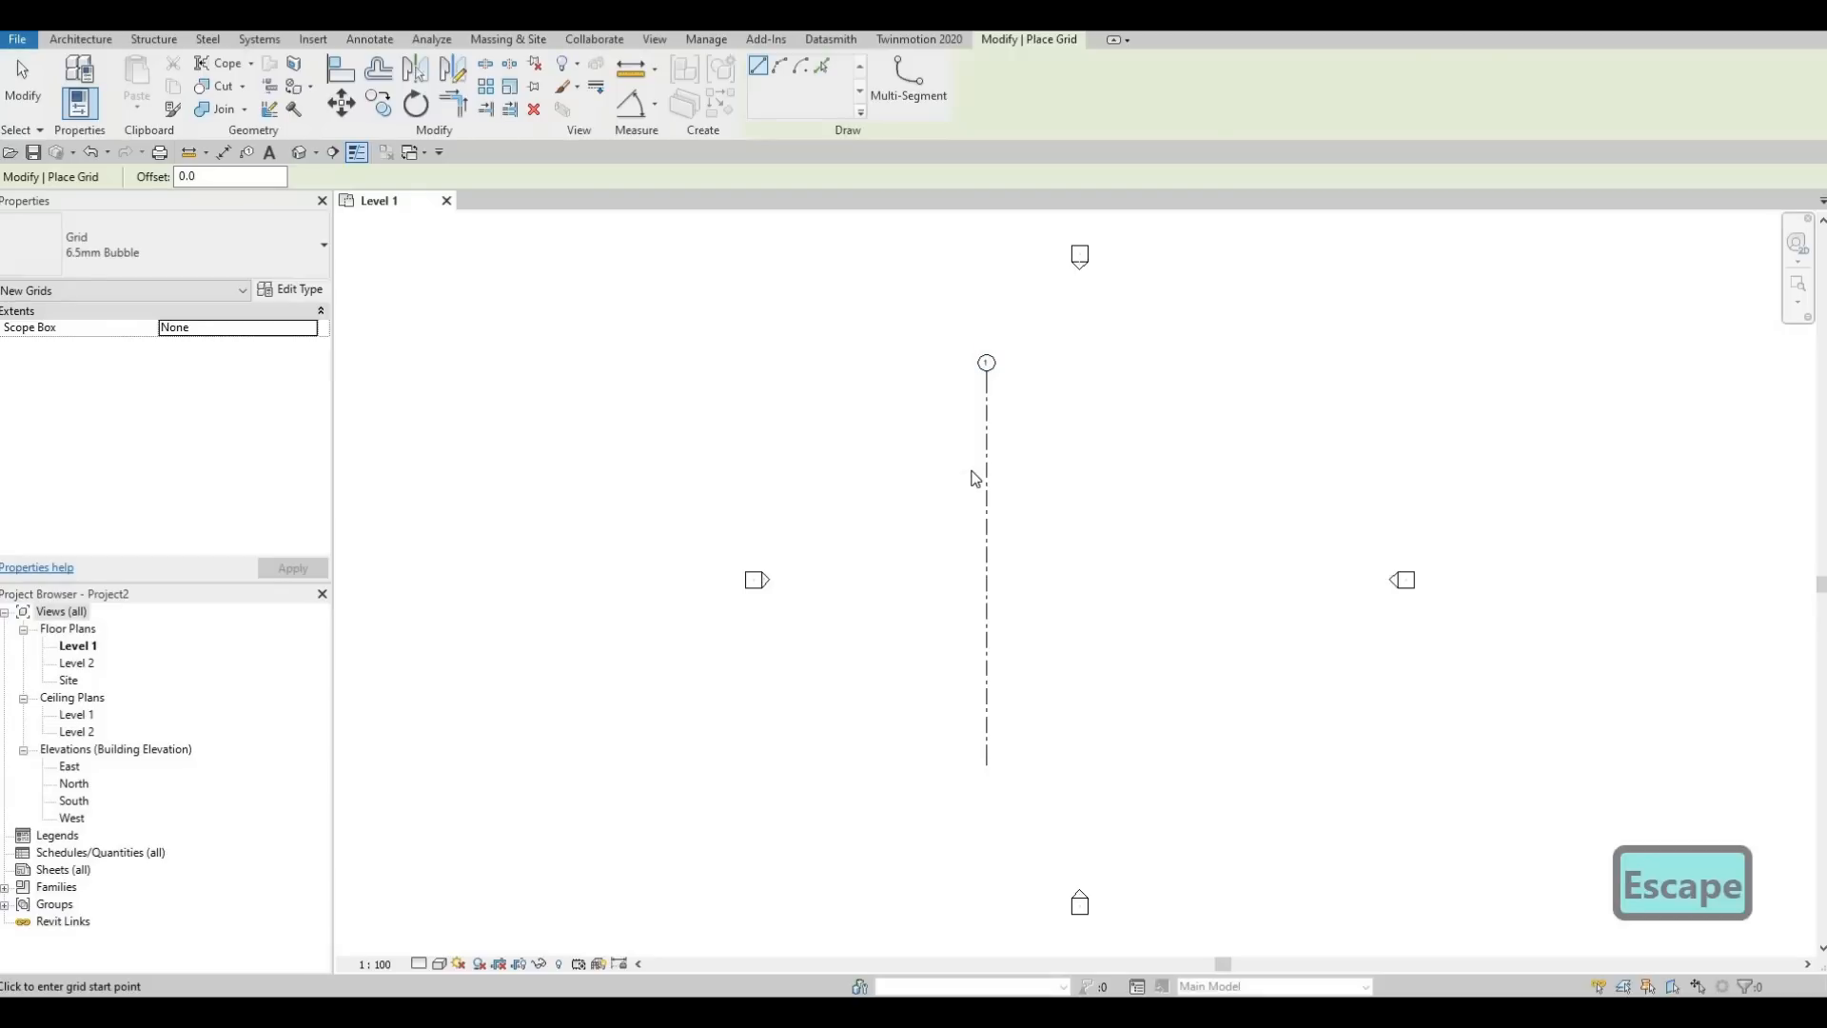
# Copy grid 1 horizontally to the right at a distance of 4467, with multiple copies enabled
pyautogui.click(992, 426)
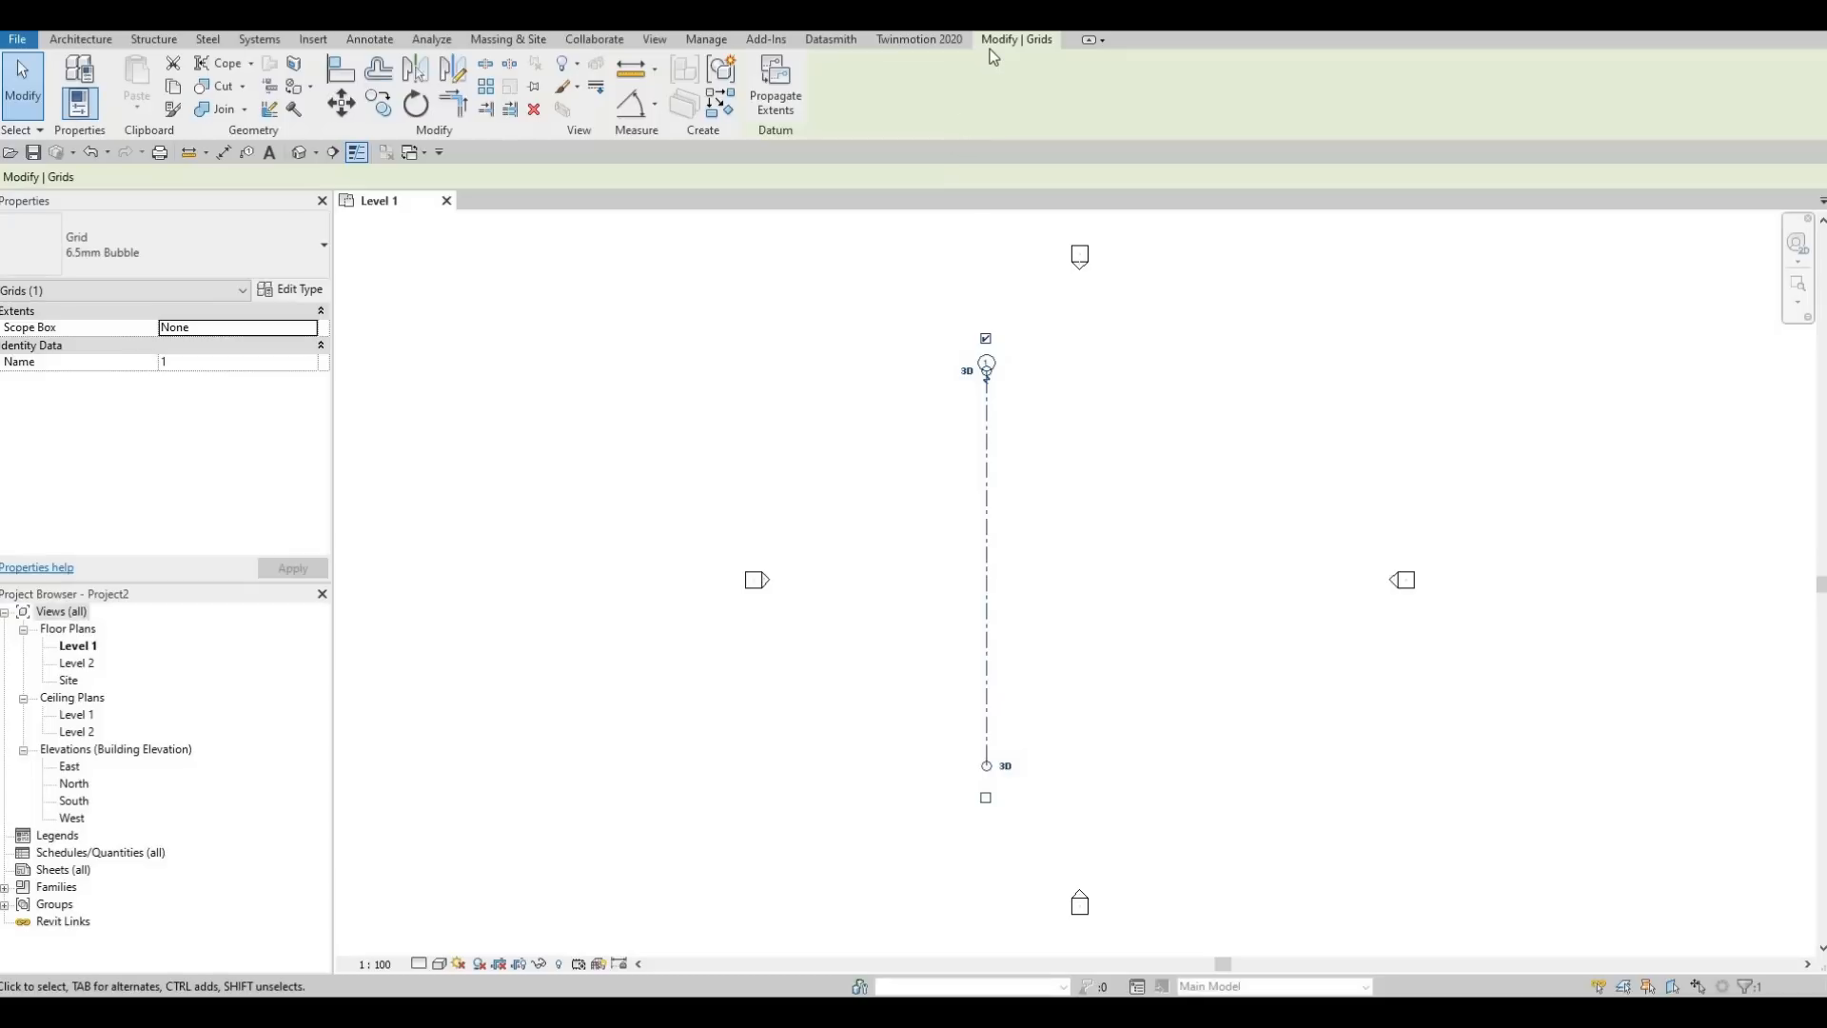
pyautogui.click(385, 108)
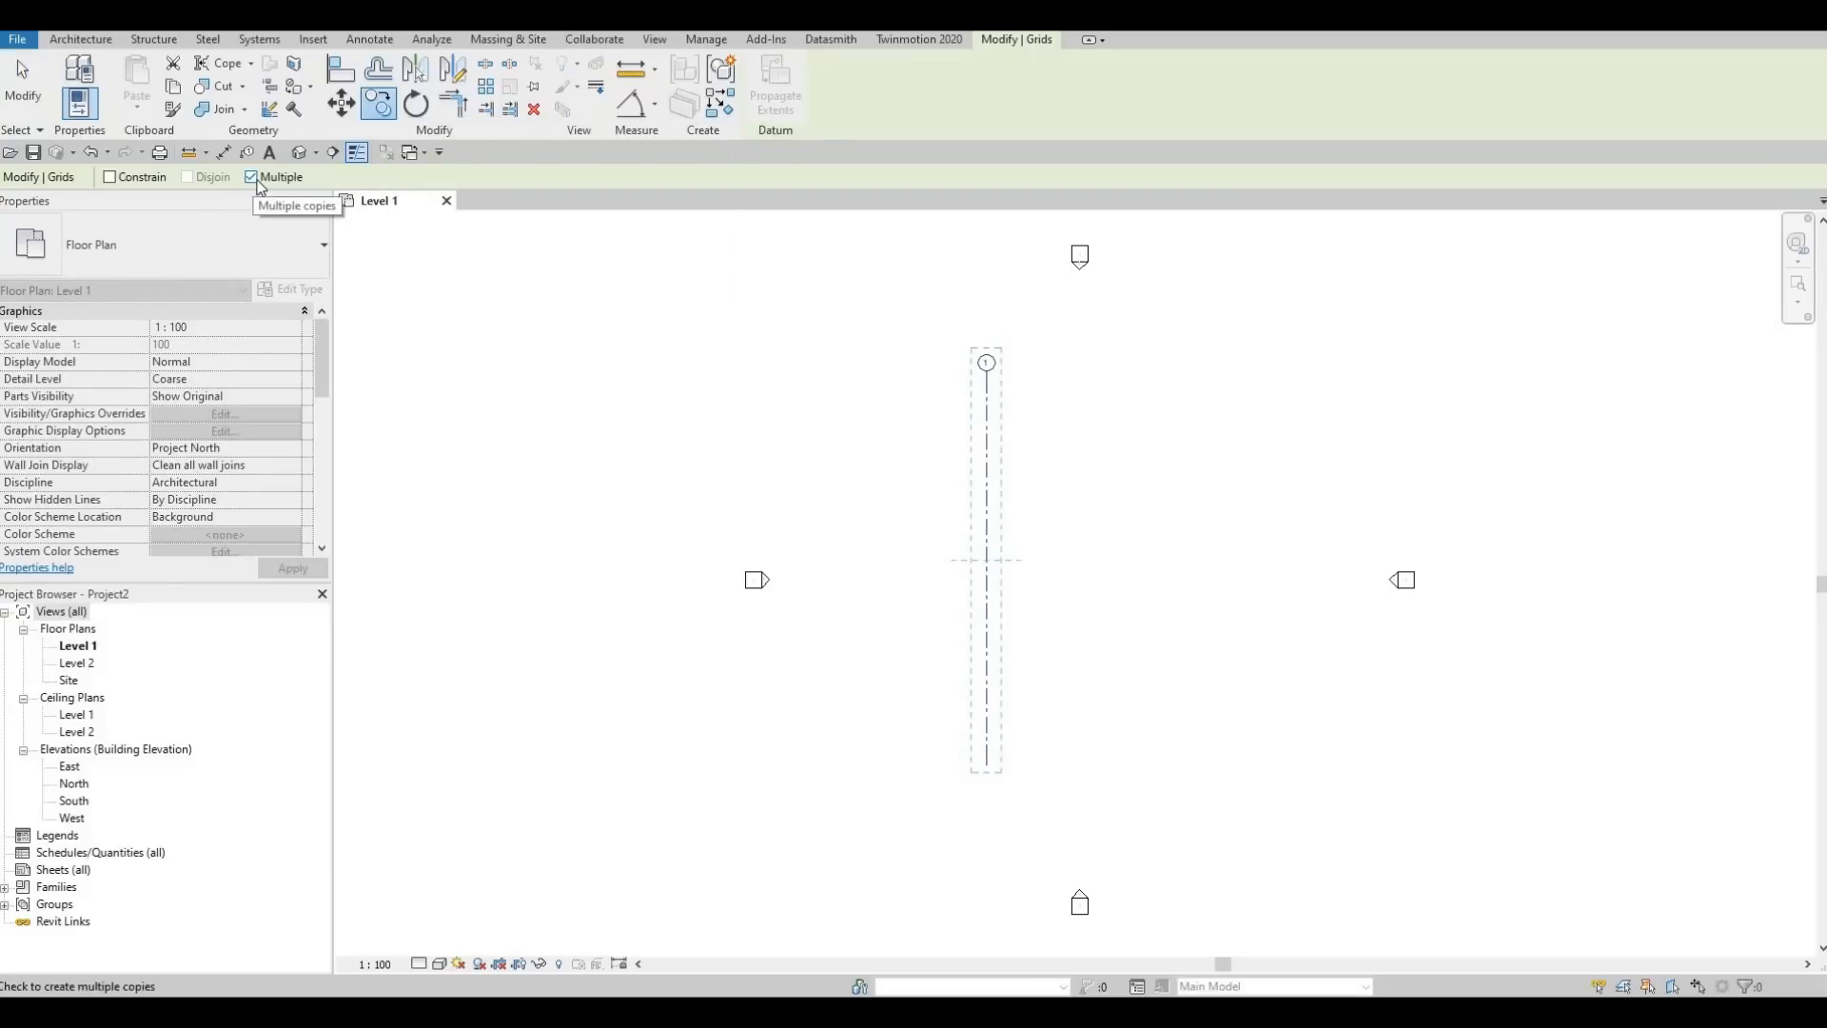
pyautogui.click(987, 391)
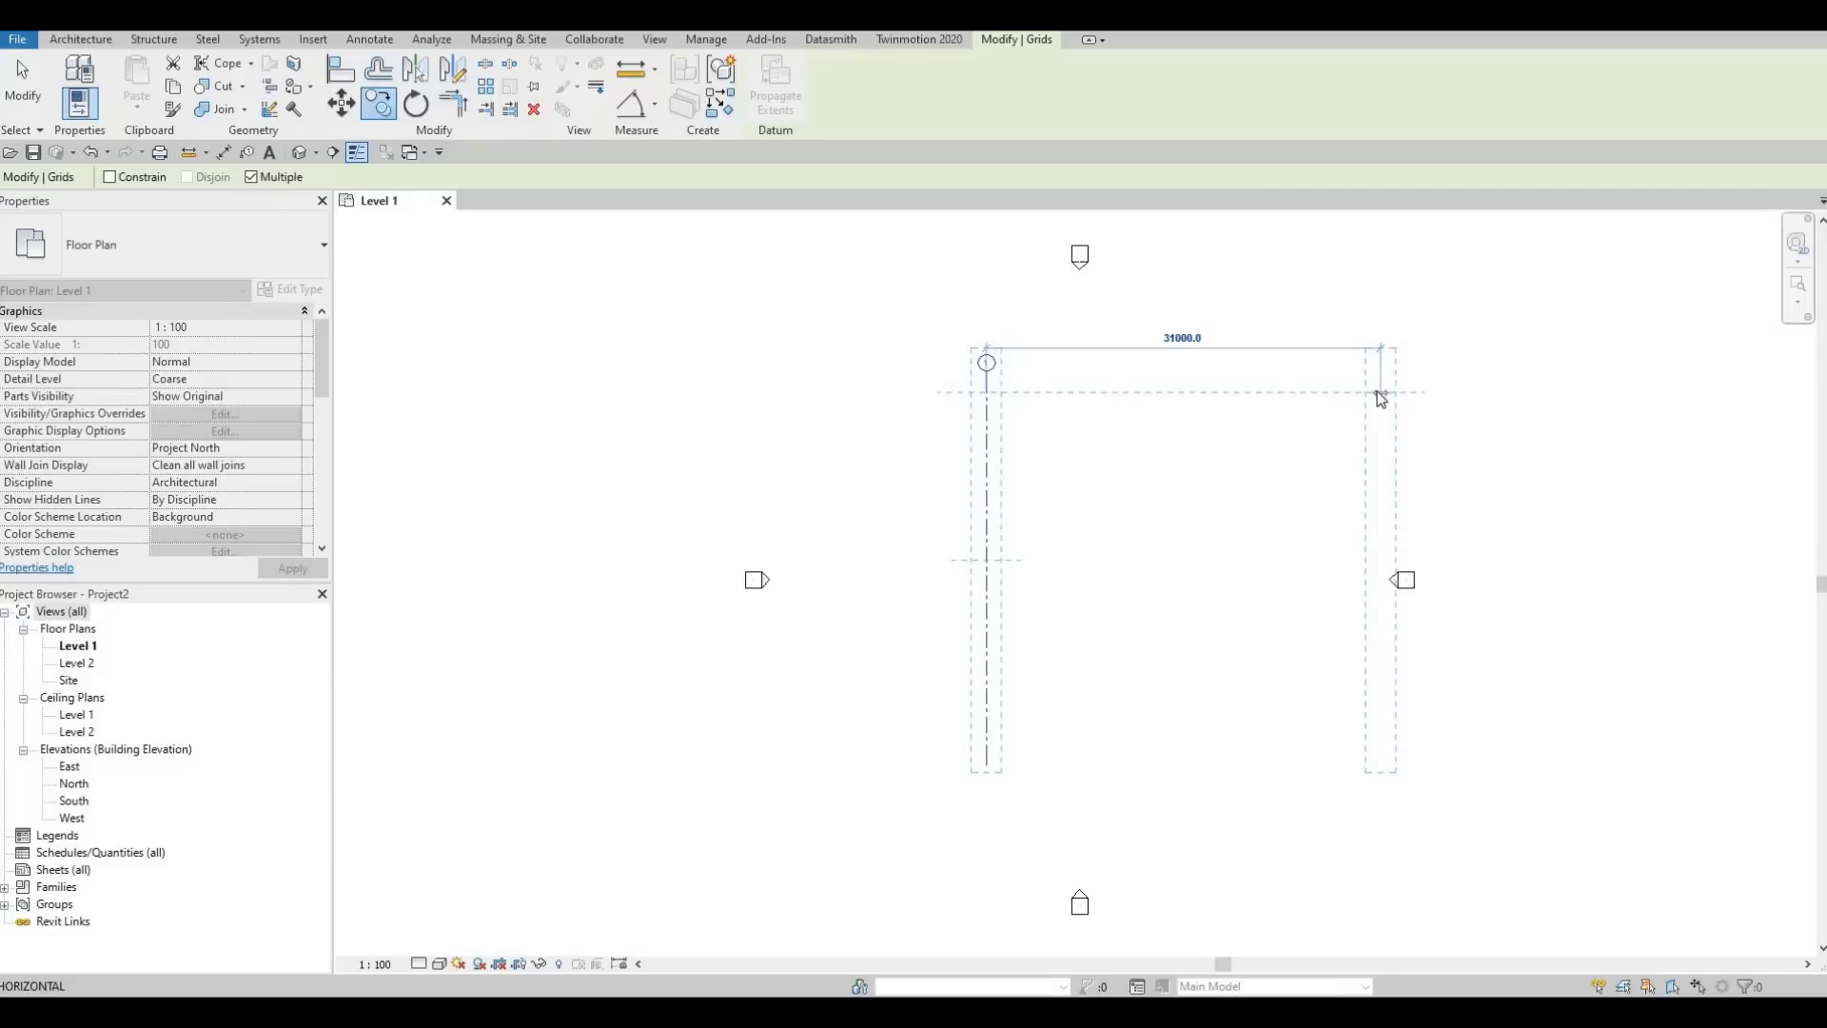
pyautogui.write('4467')
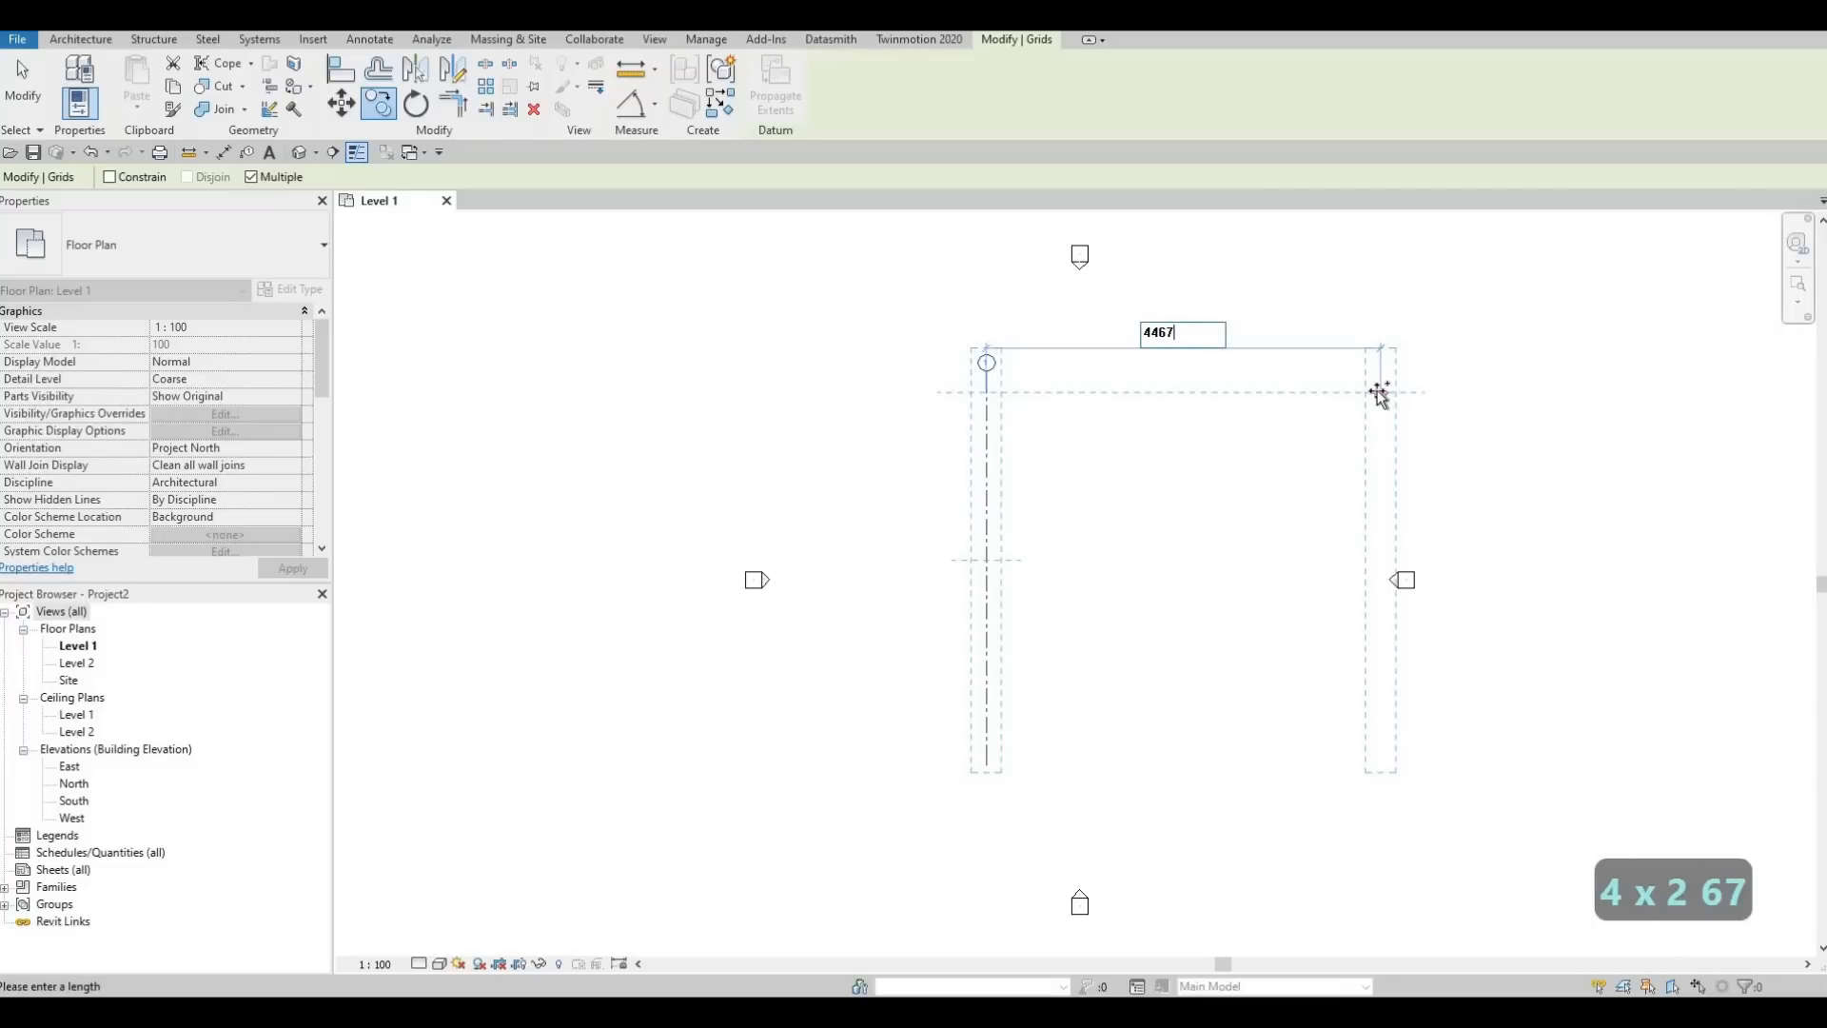
pyautogui.press('Return')
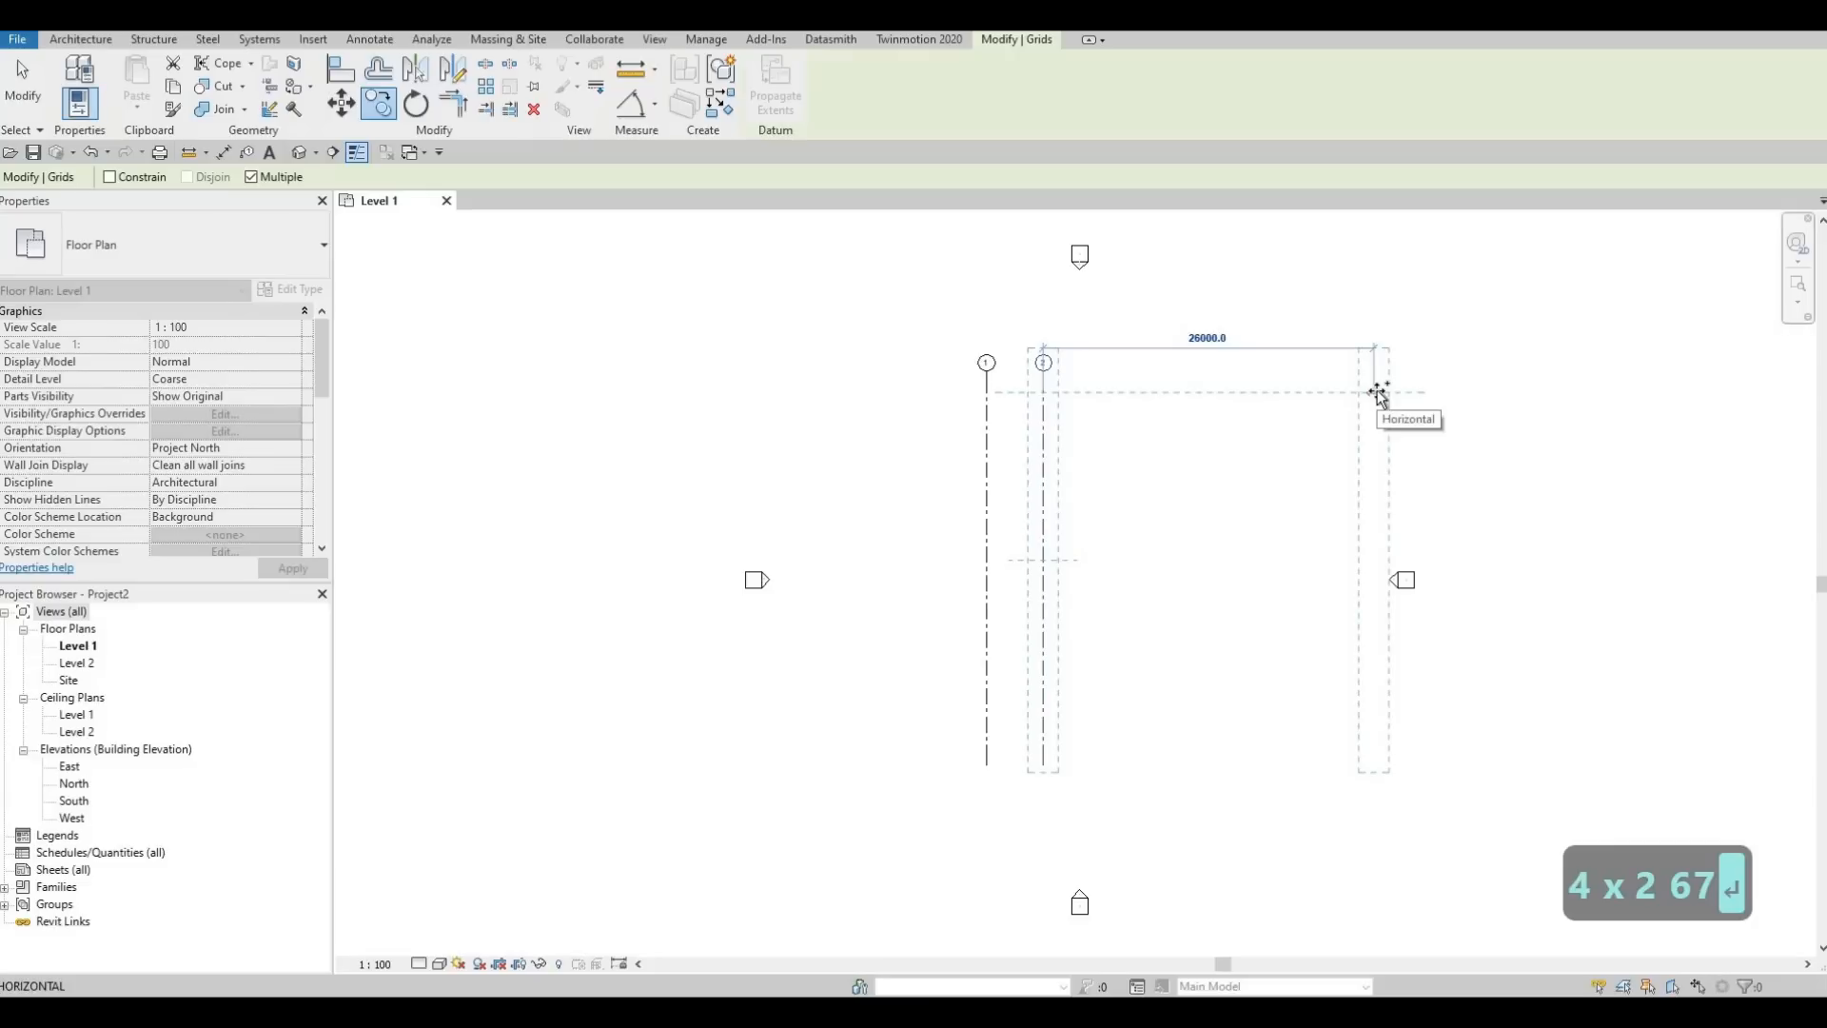
# Place two more vertical grid copies to the right, spaced 2920 and then 1290 from the preceding grid
pyautogui.write('29')
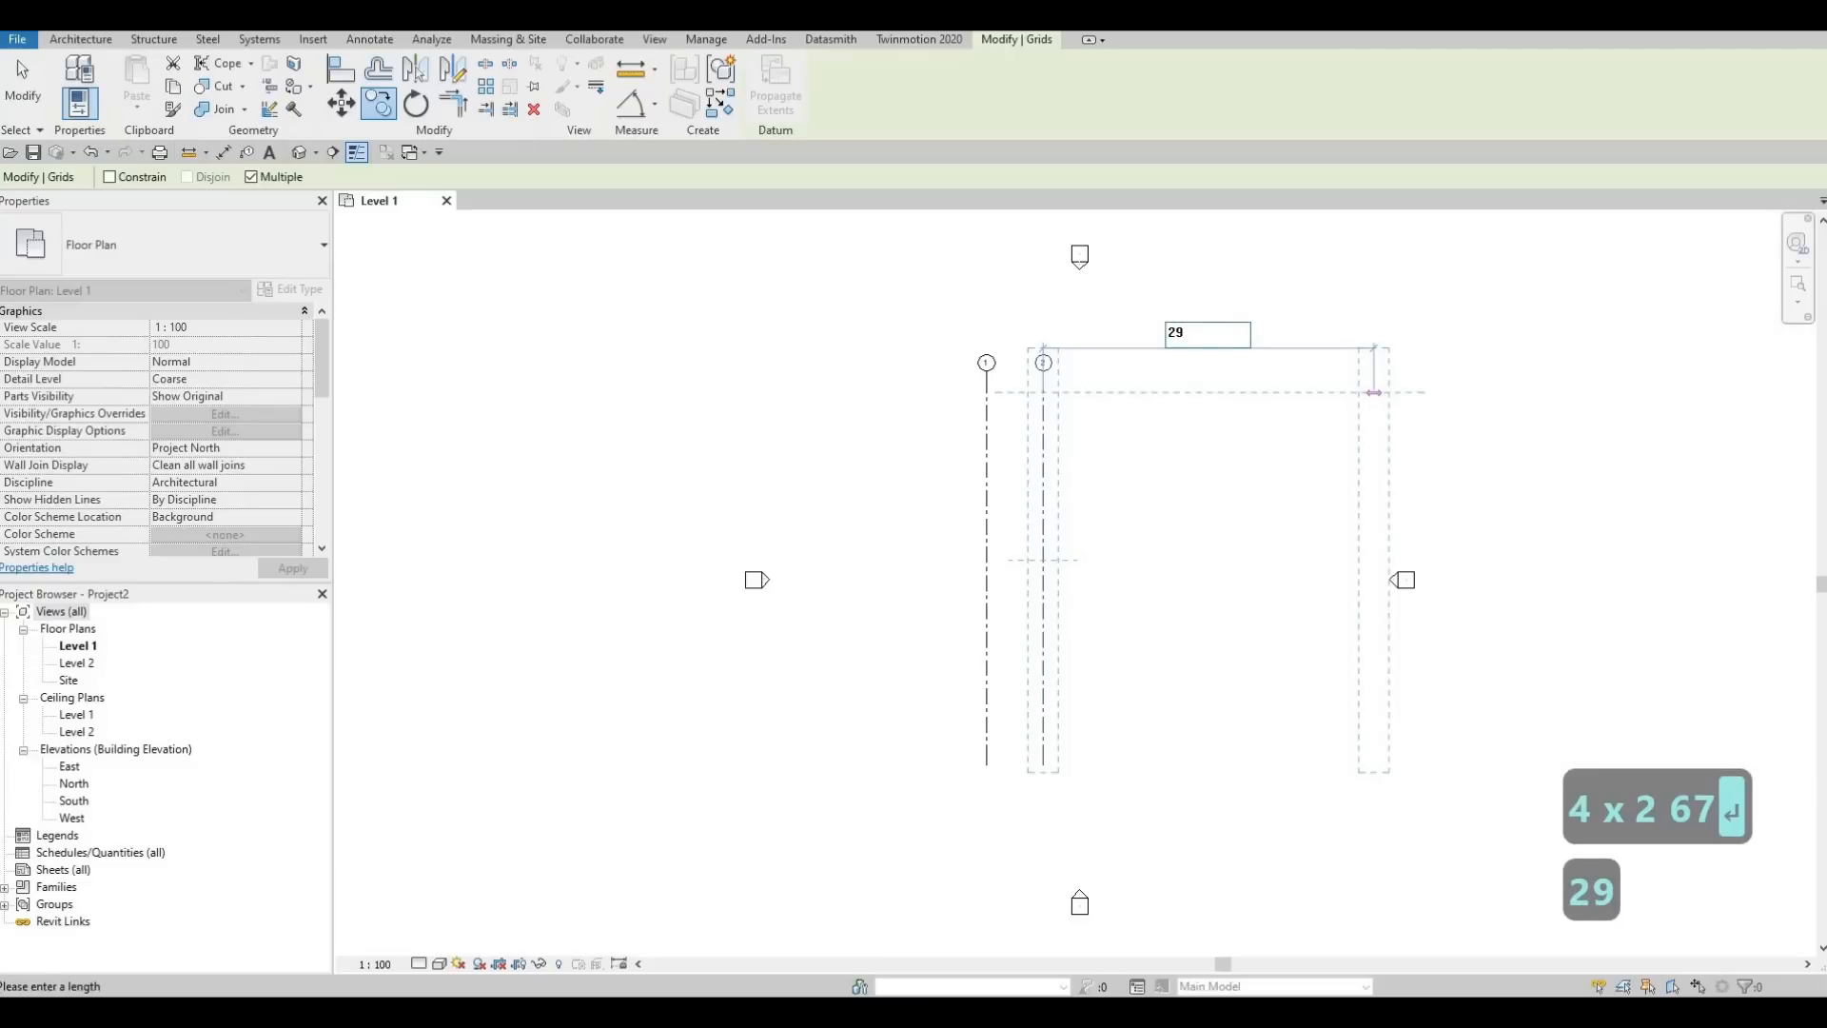
pyautogui.write('20')
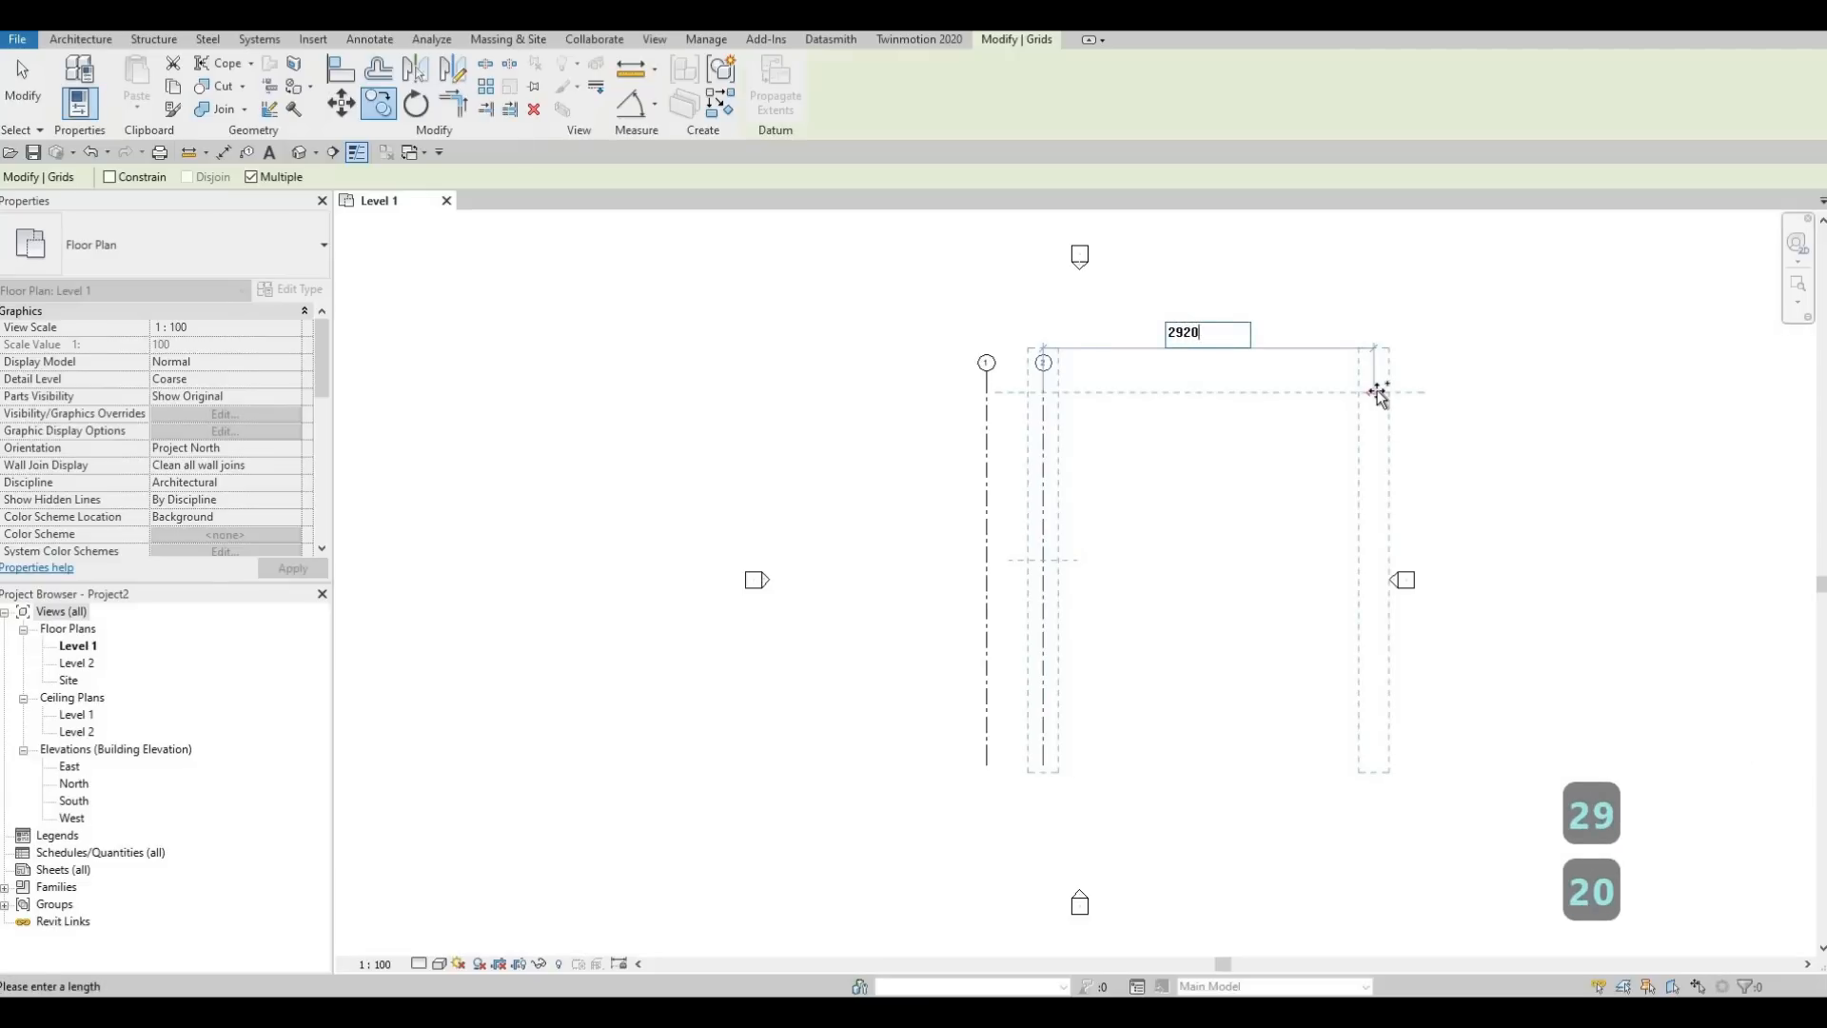
pyautogui.press('Return')
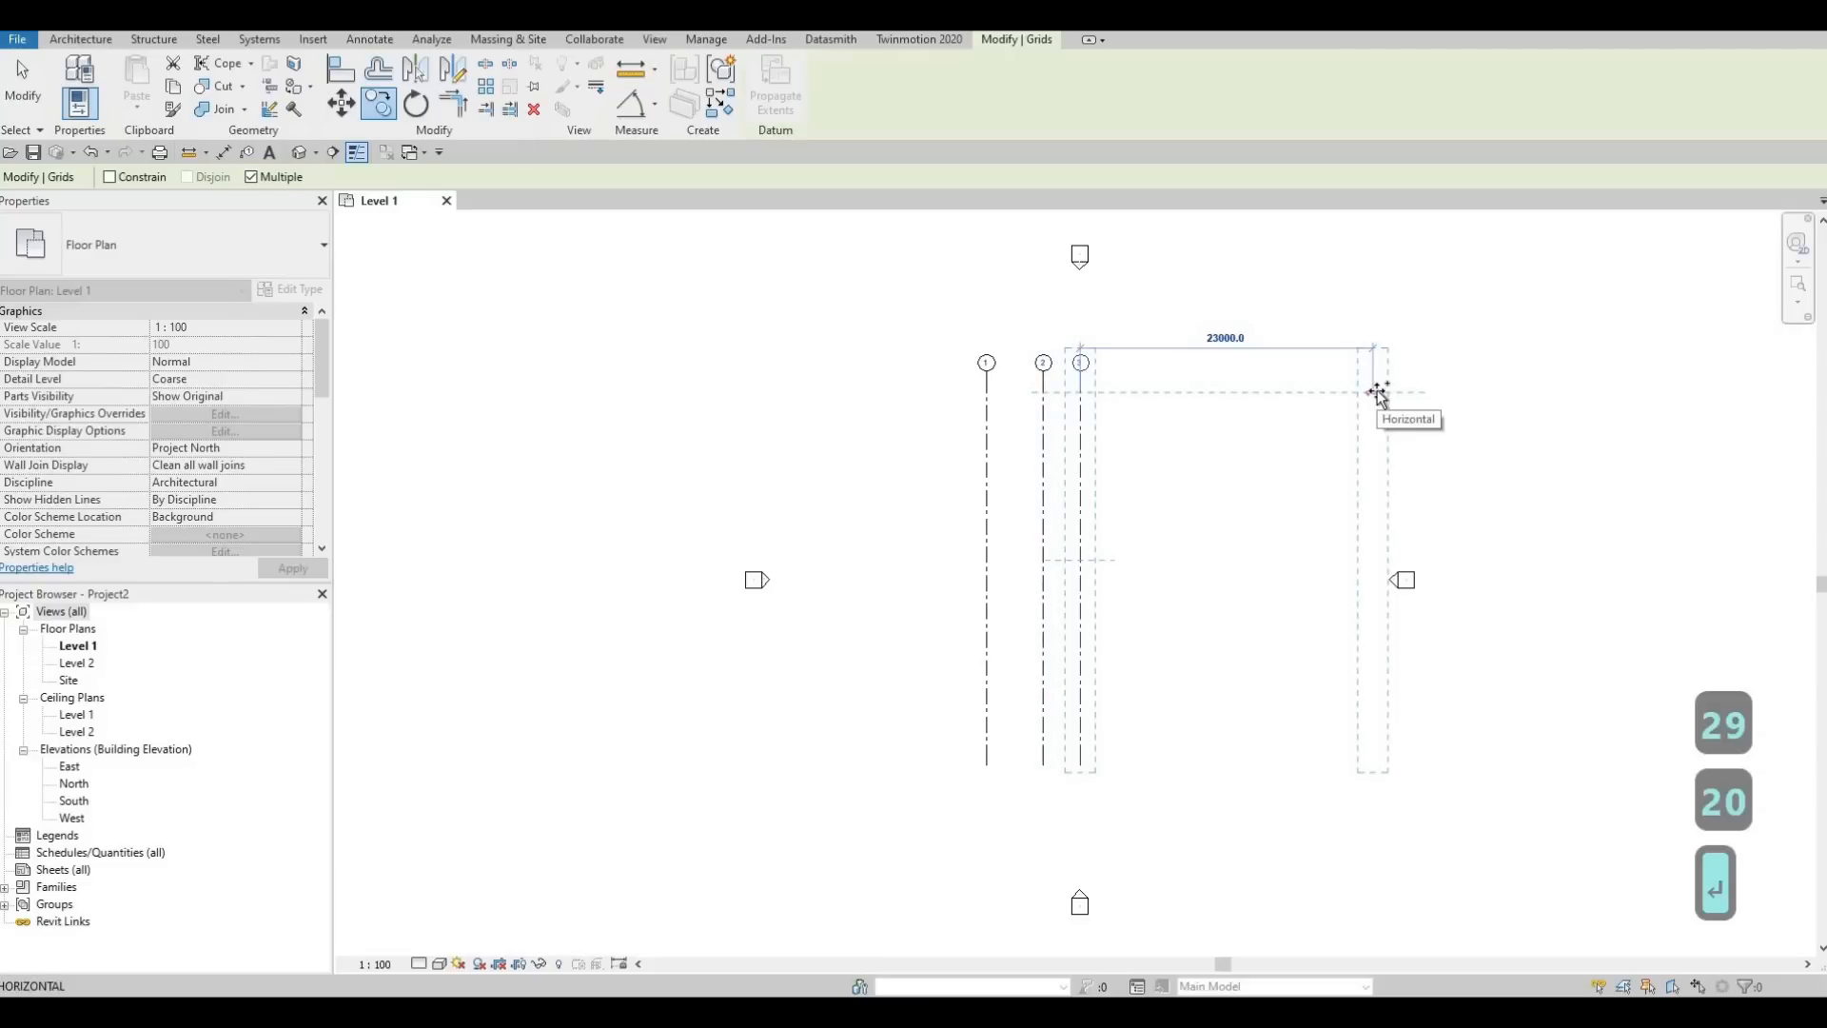
pyautogui.write('129')
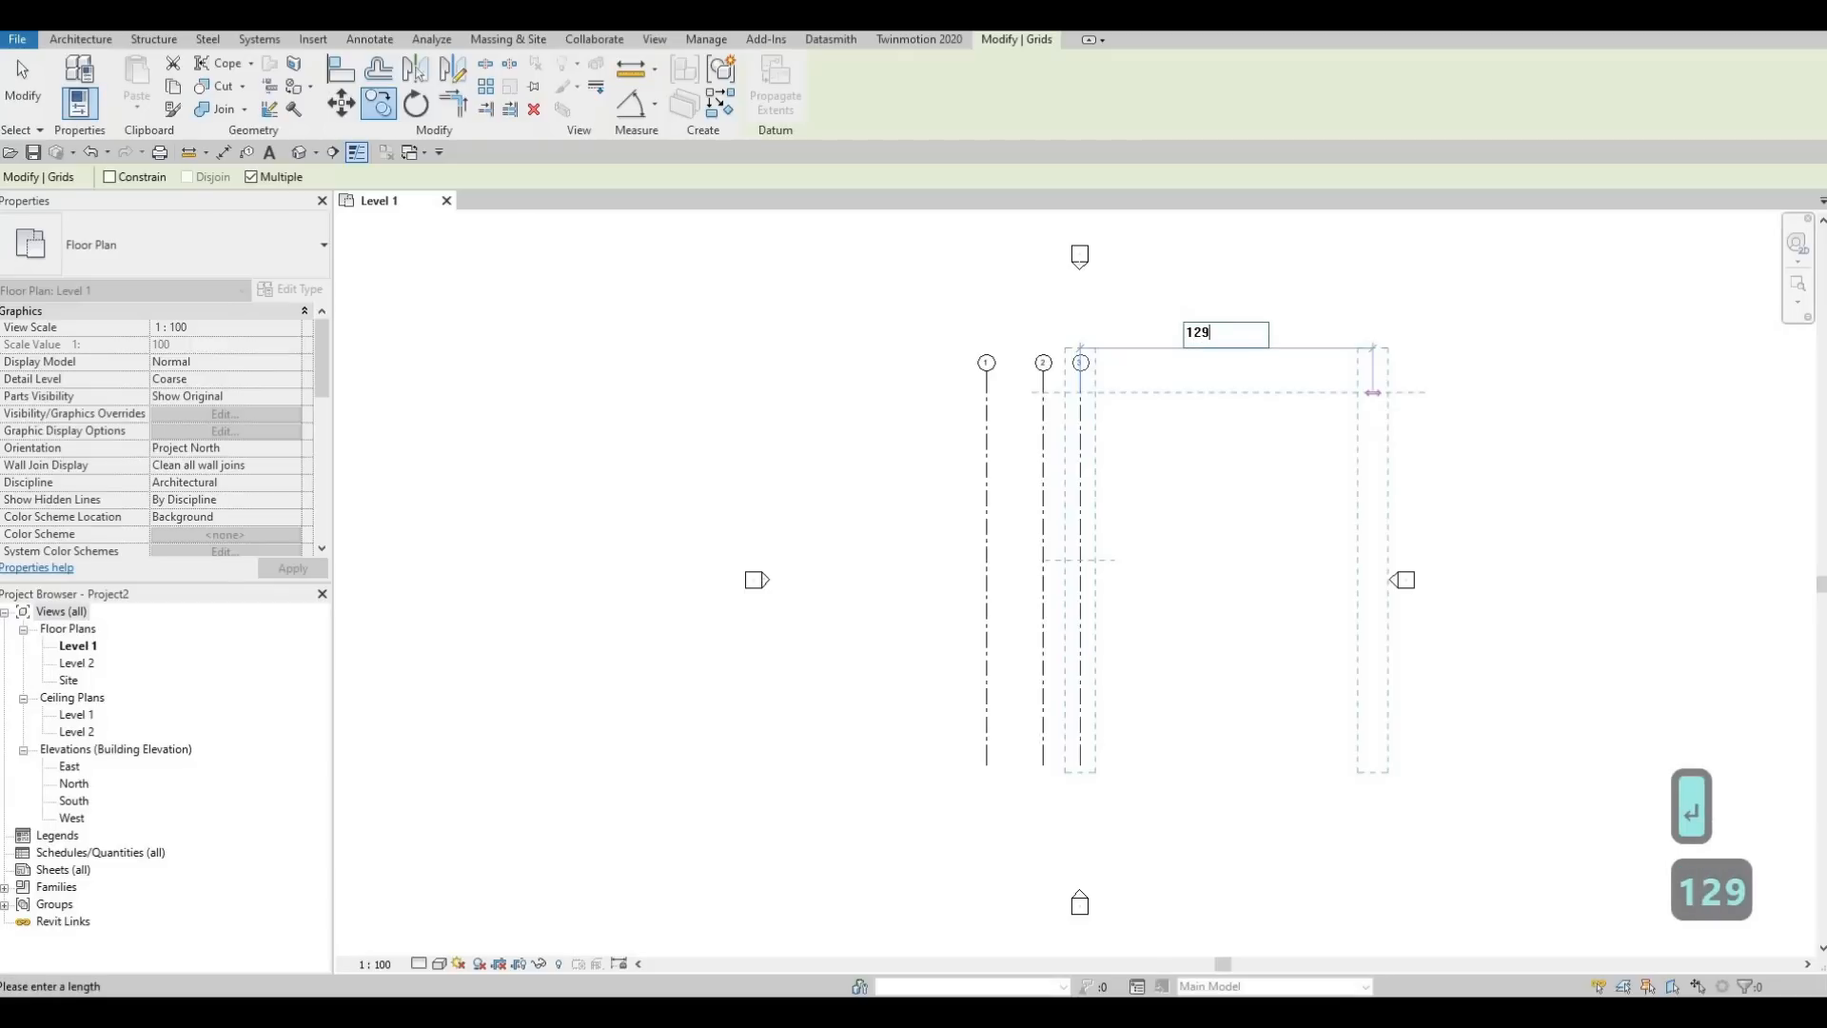
pyautogui.write('0')
pyautogui.press('Return')
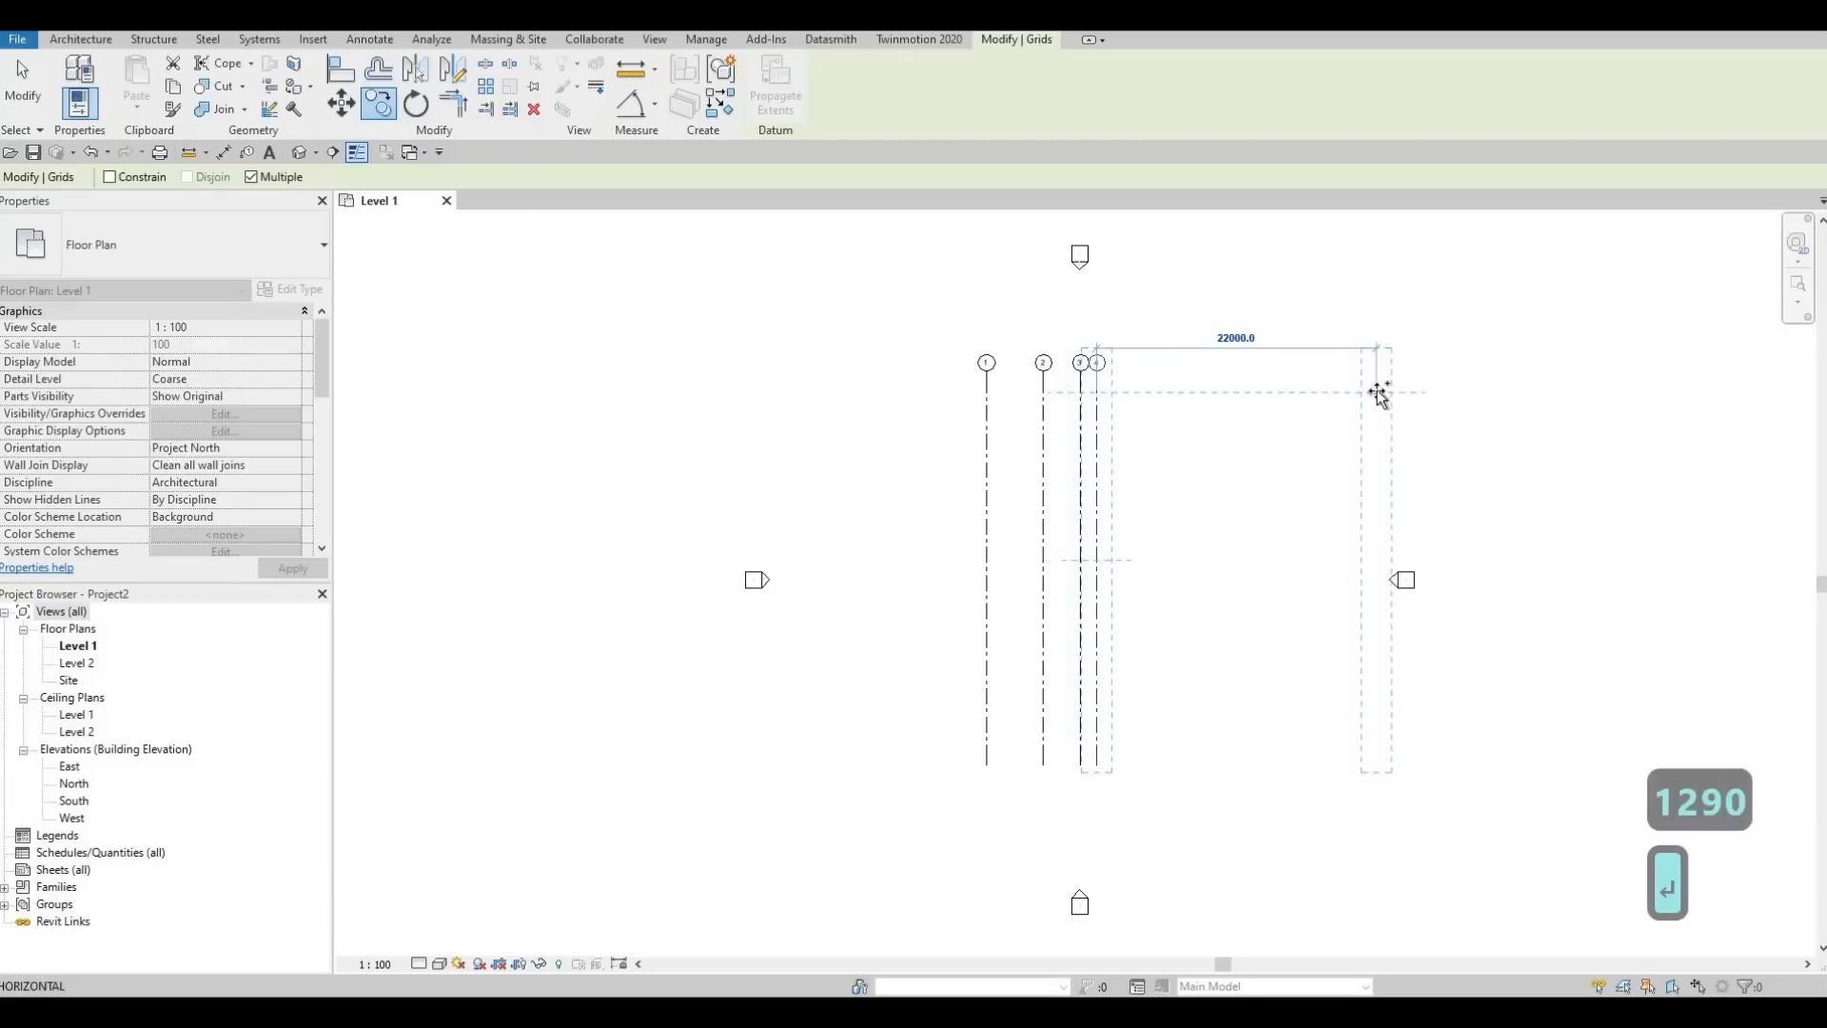
# Add the last two vertical grid copies to the right at spacings of 4275 and 1910, and finish copying
pyautogui.write('4')
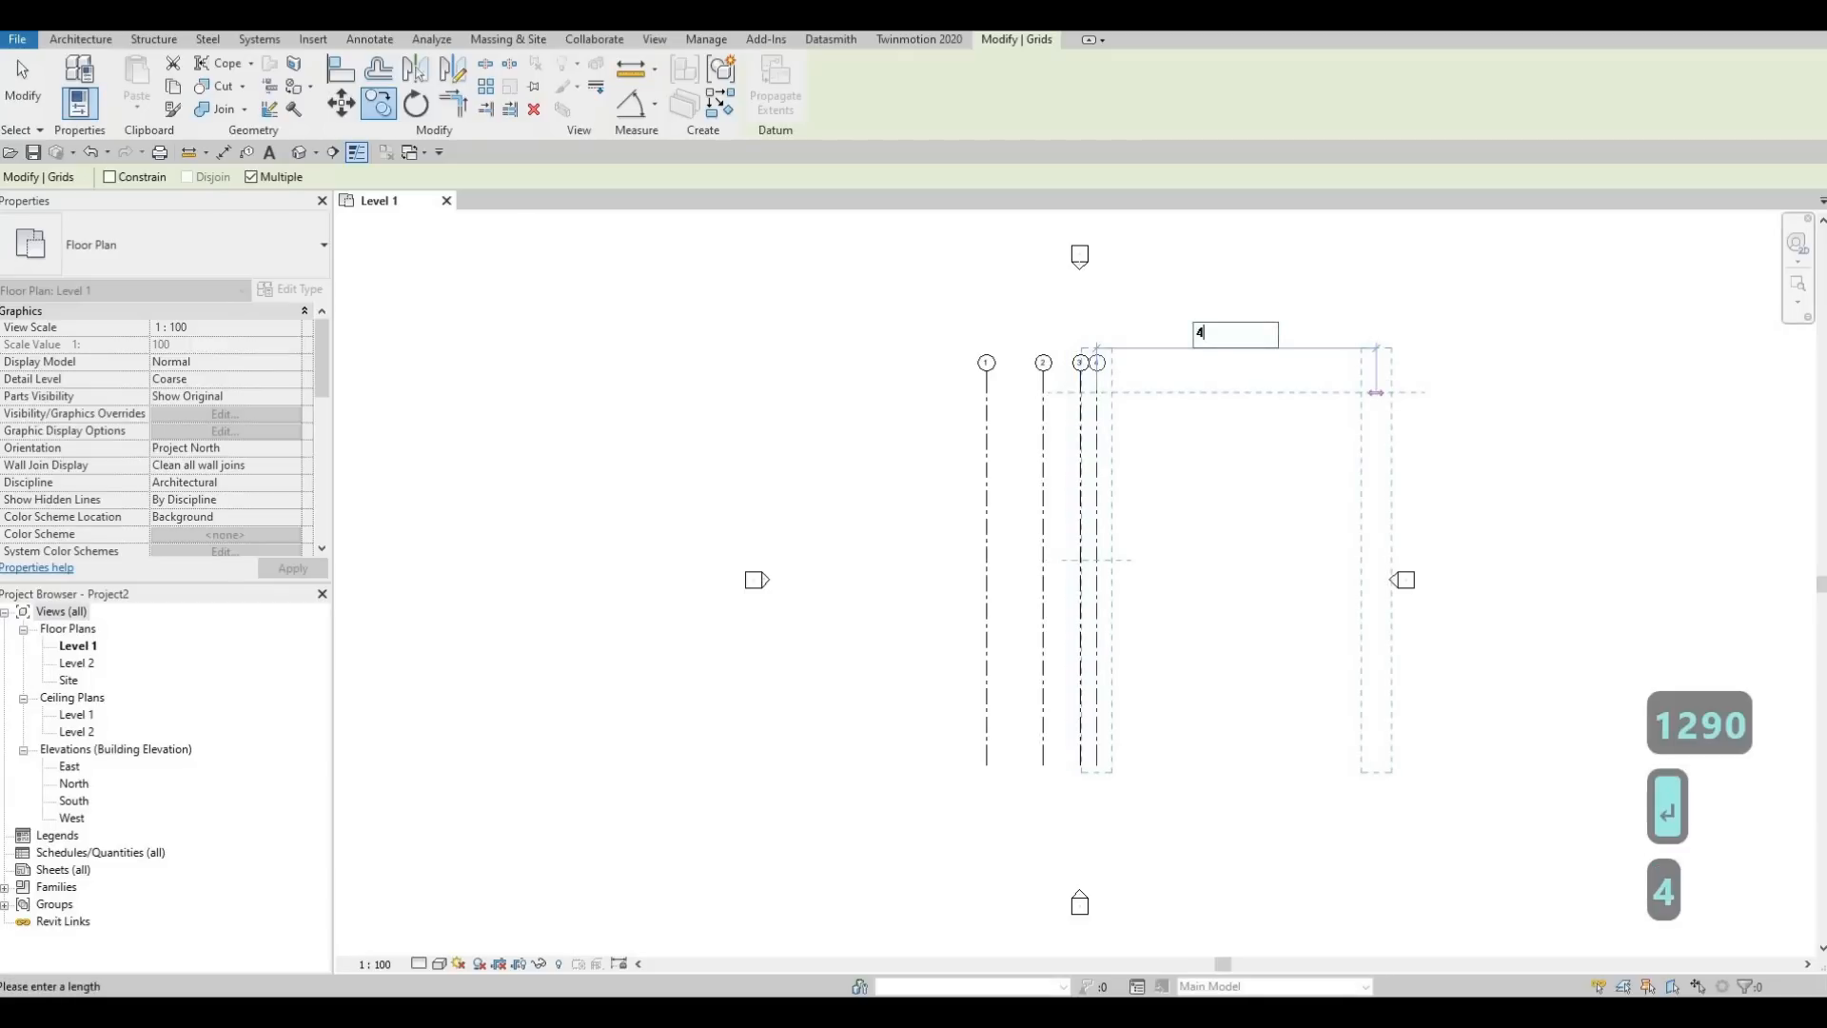
pyautogui.write('275')
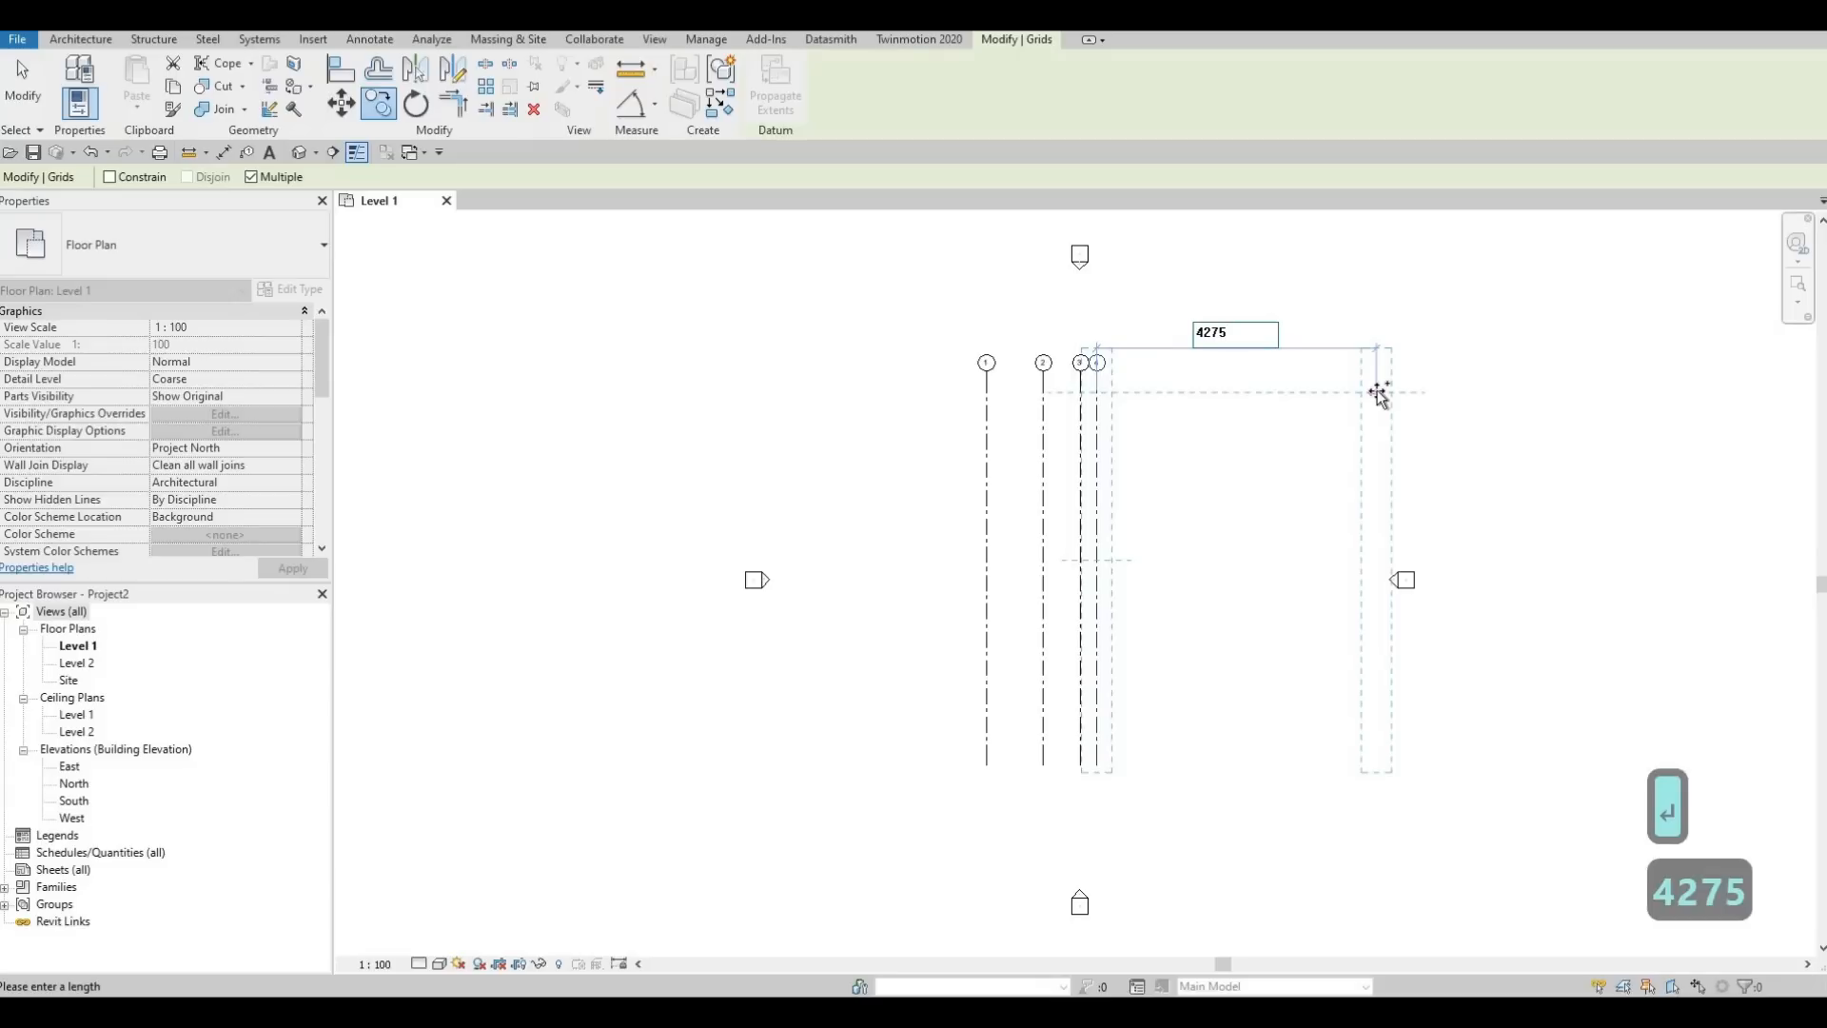
pyautogui.press('Return')
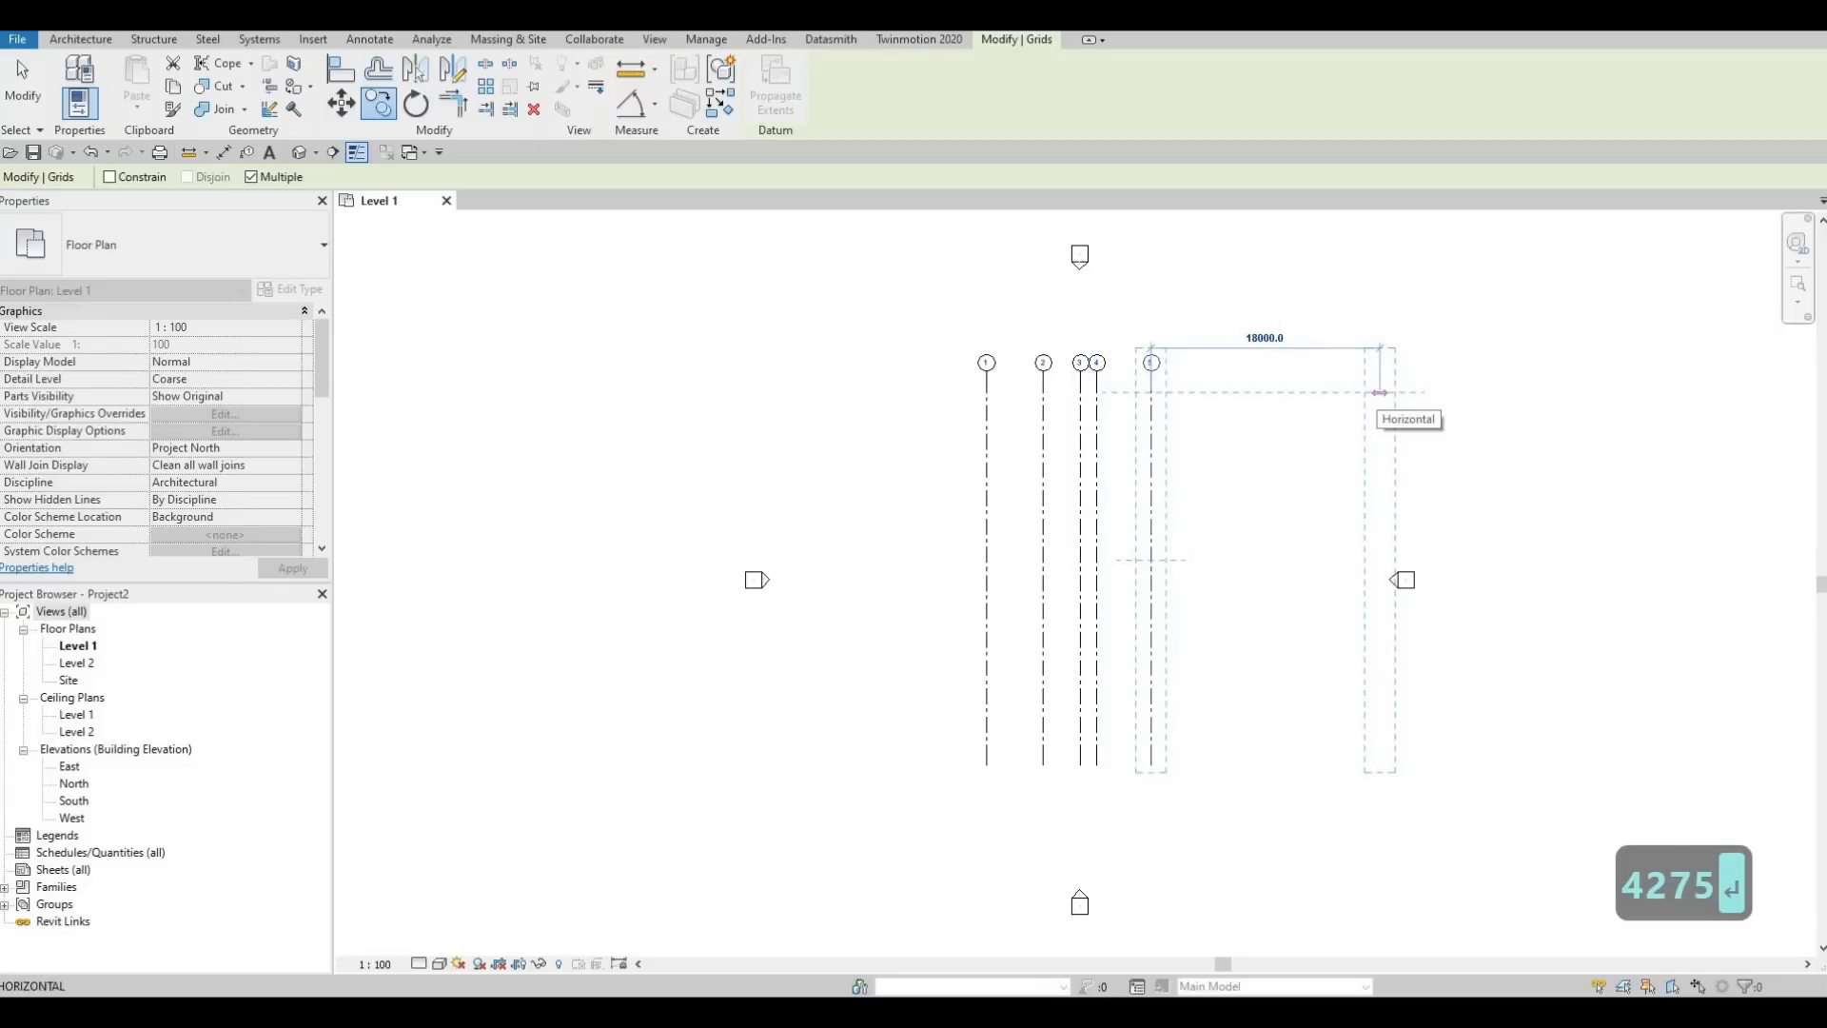
pyautogui.write('19')
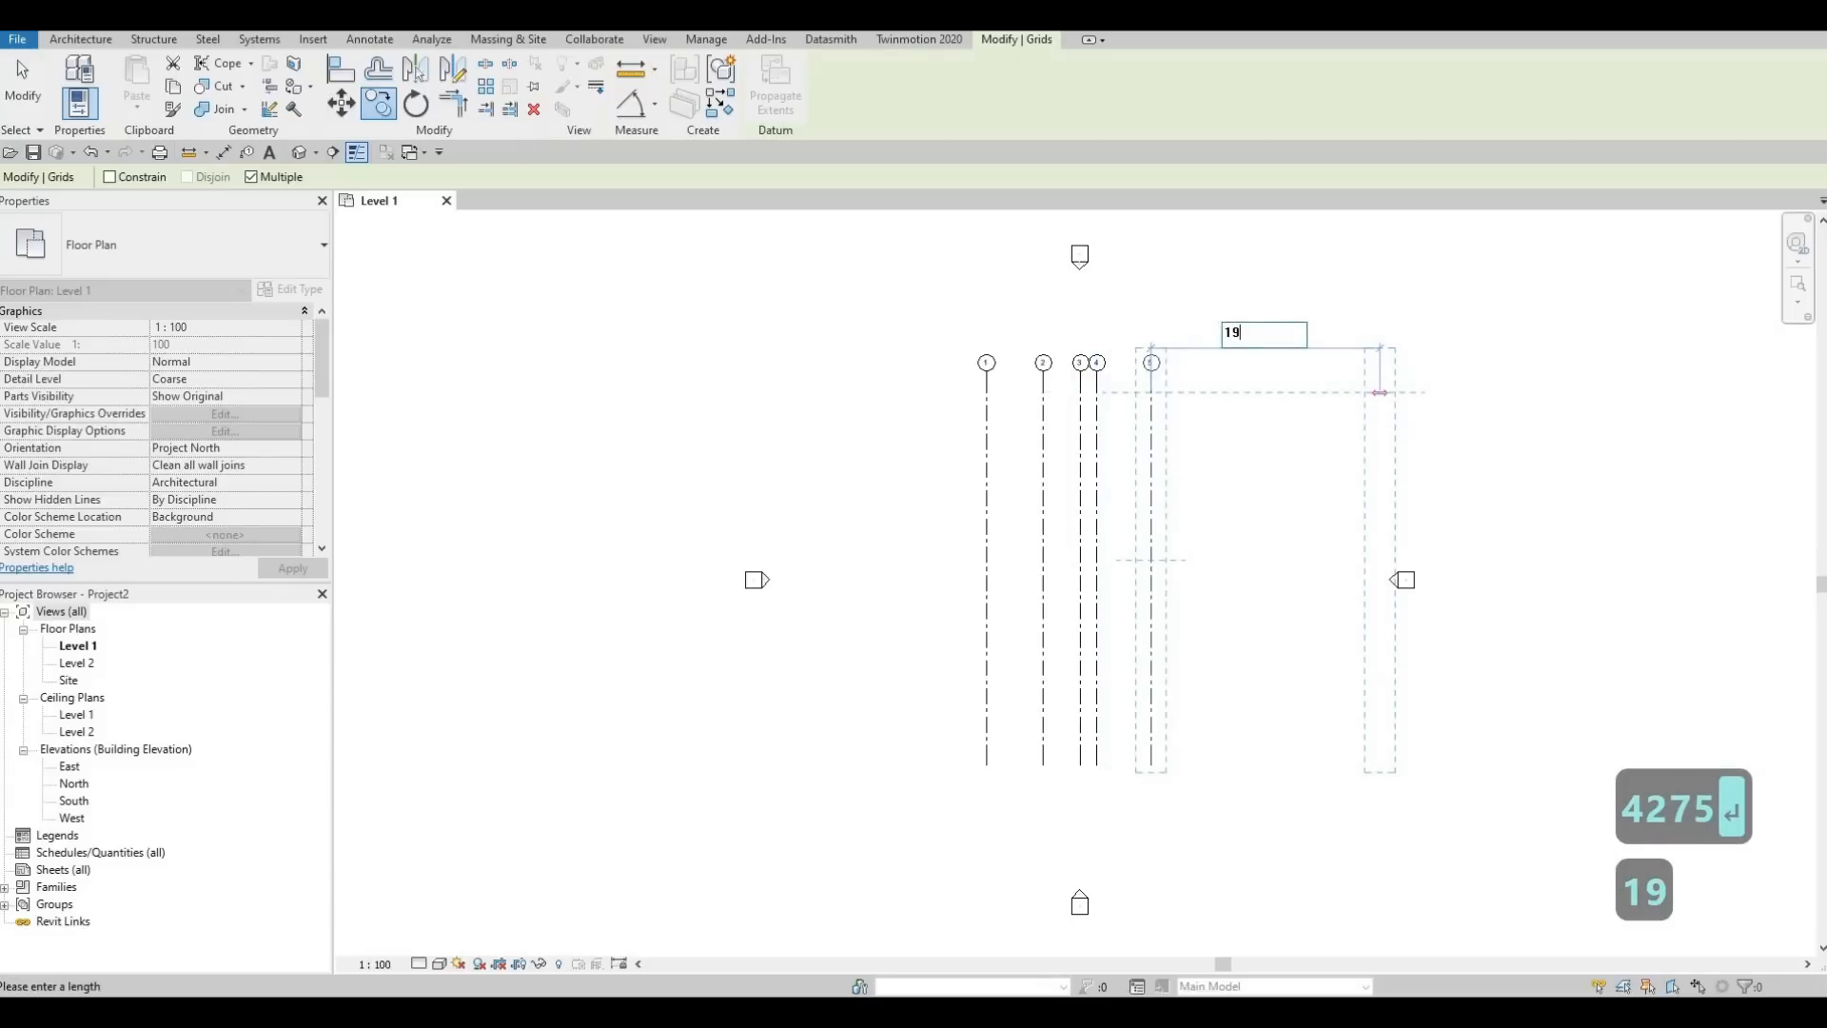
pyautogui.write('10')
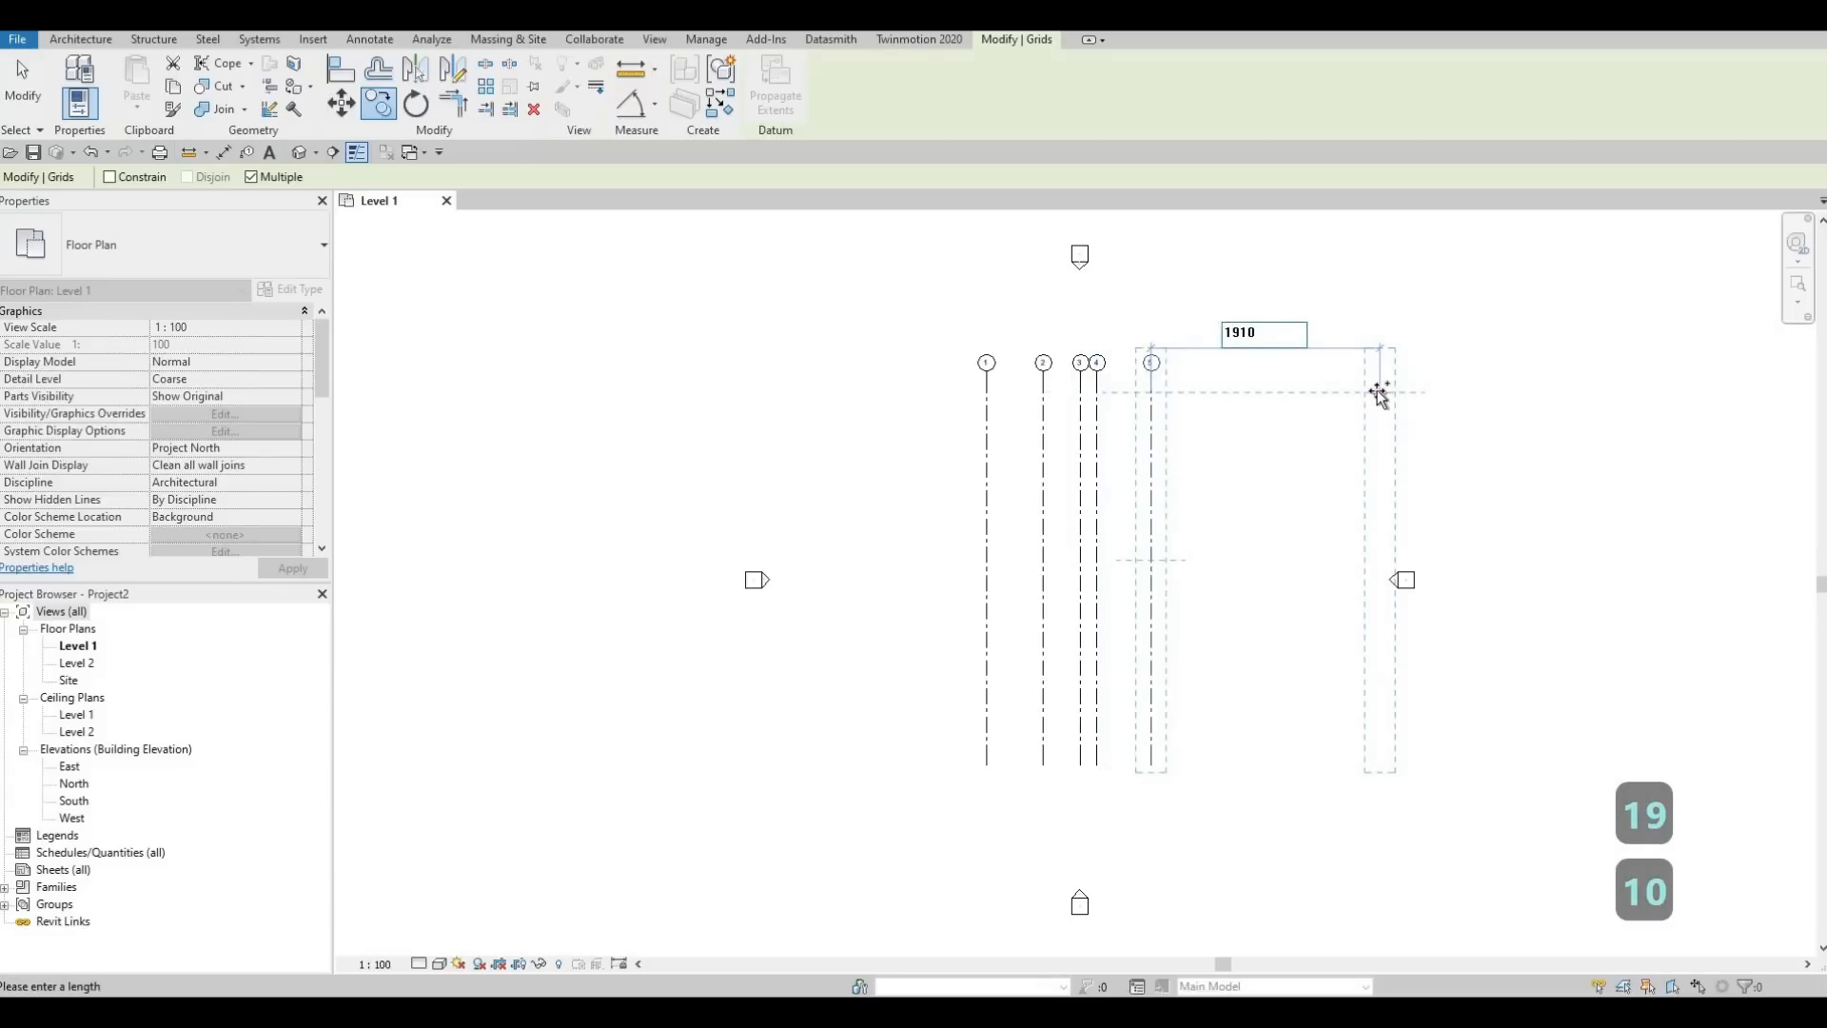
pyautogui.press('Return')
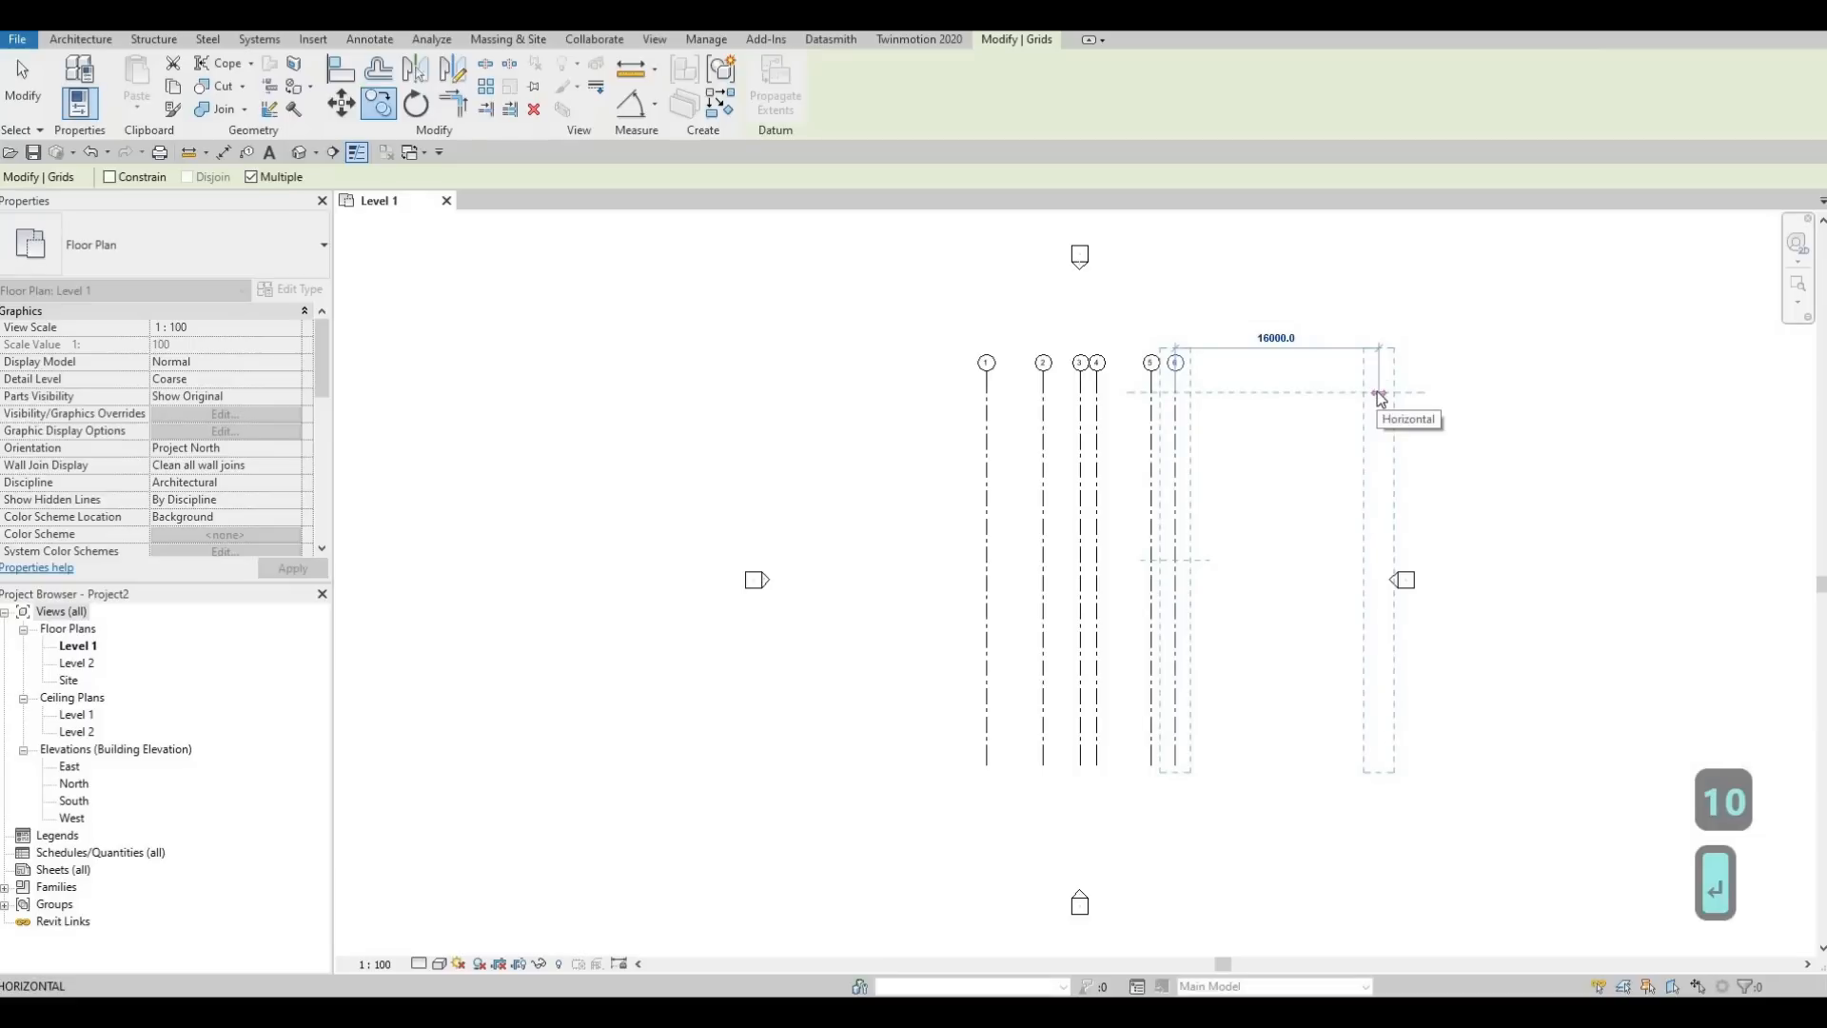
pyautogui.press('Escape')
pyautogui.press('Escape')
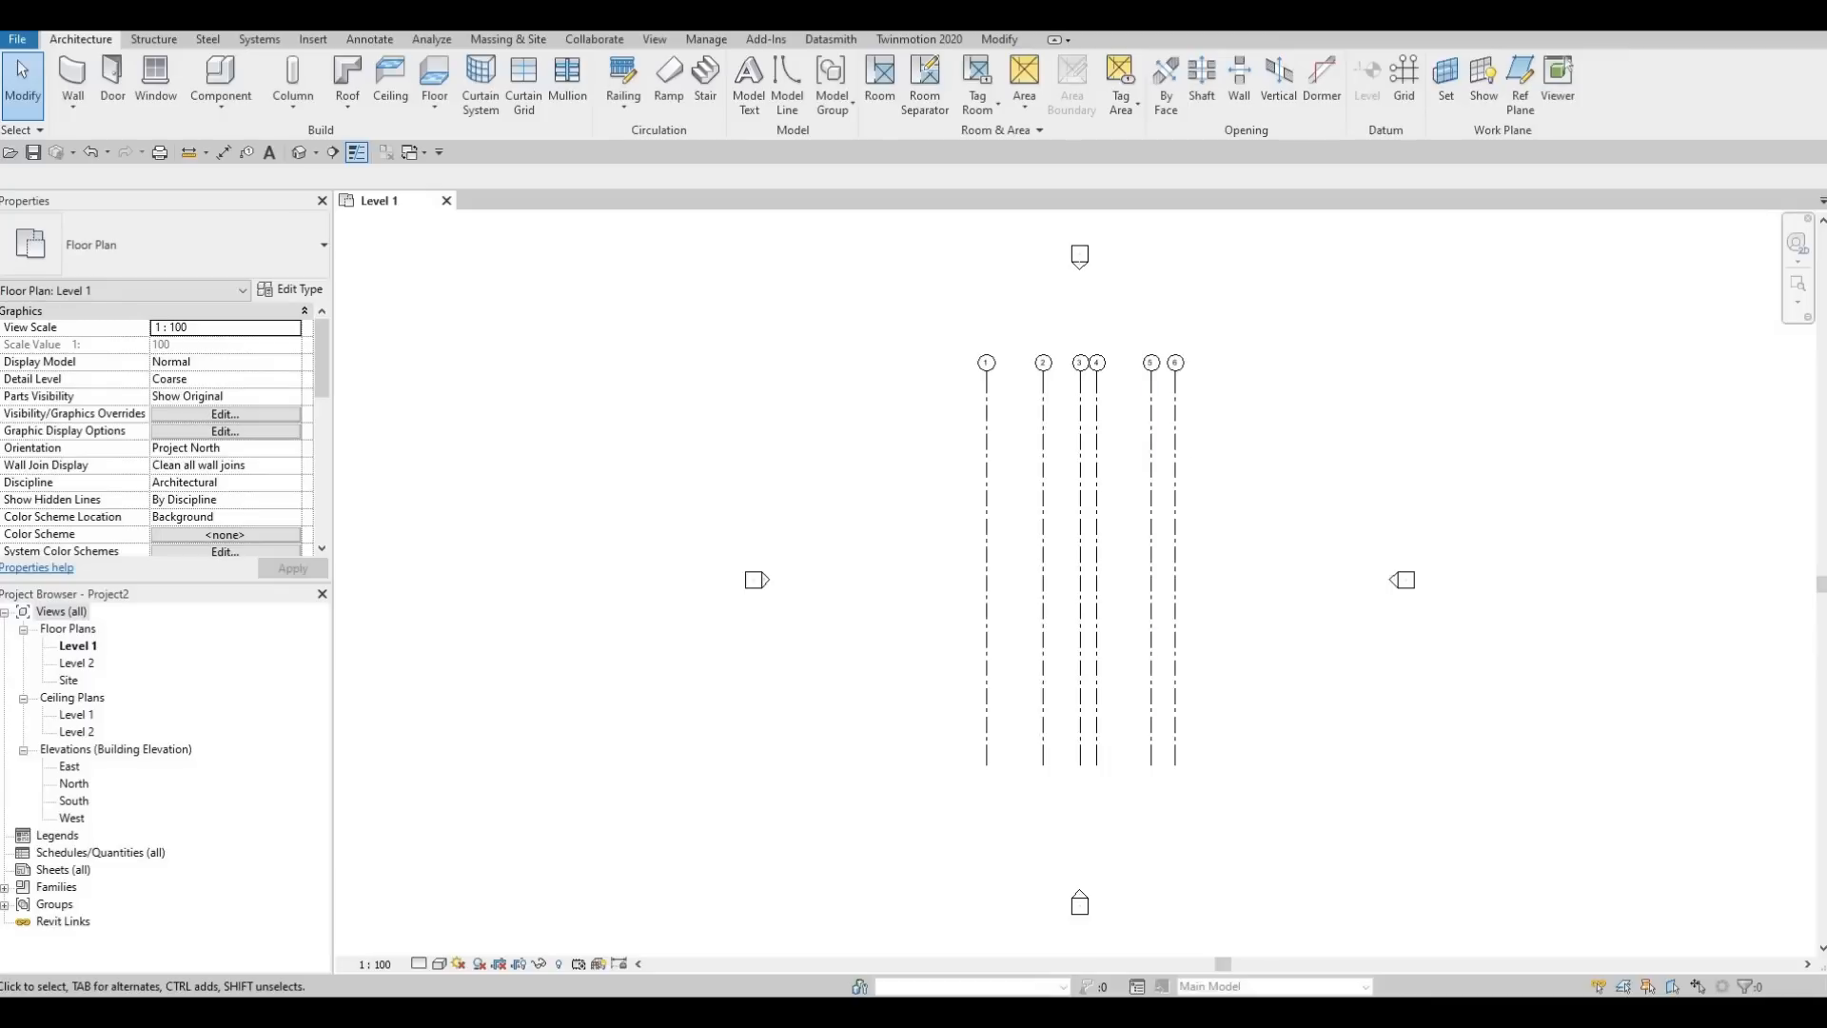
# Draw a horizontal grid line from right to left across the upper part of all six vertical grids, with its bubble at the left end
pyautogui.press('Escape')
pyautogui.press('g')
pyautogui.press('r')
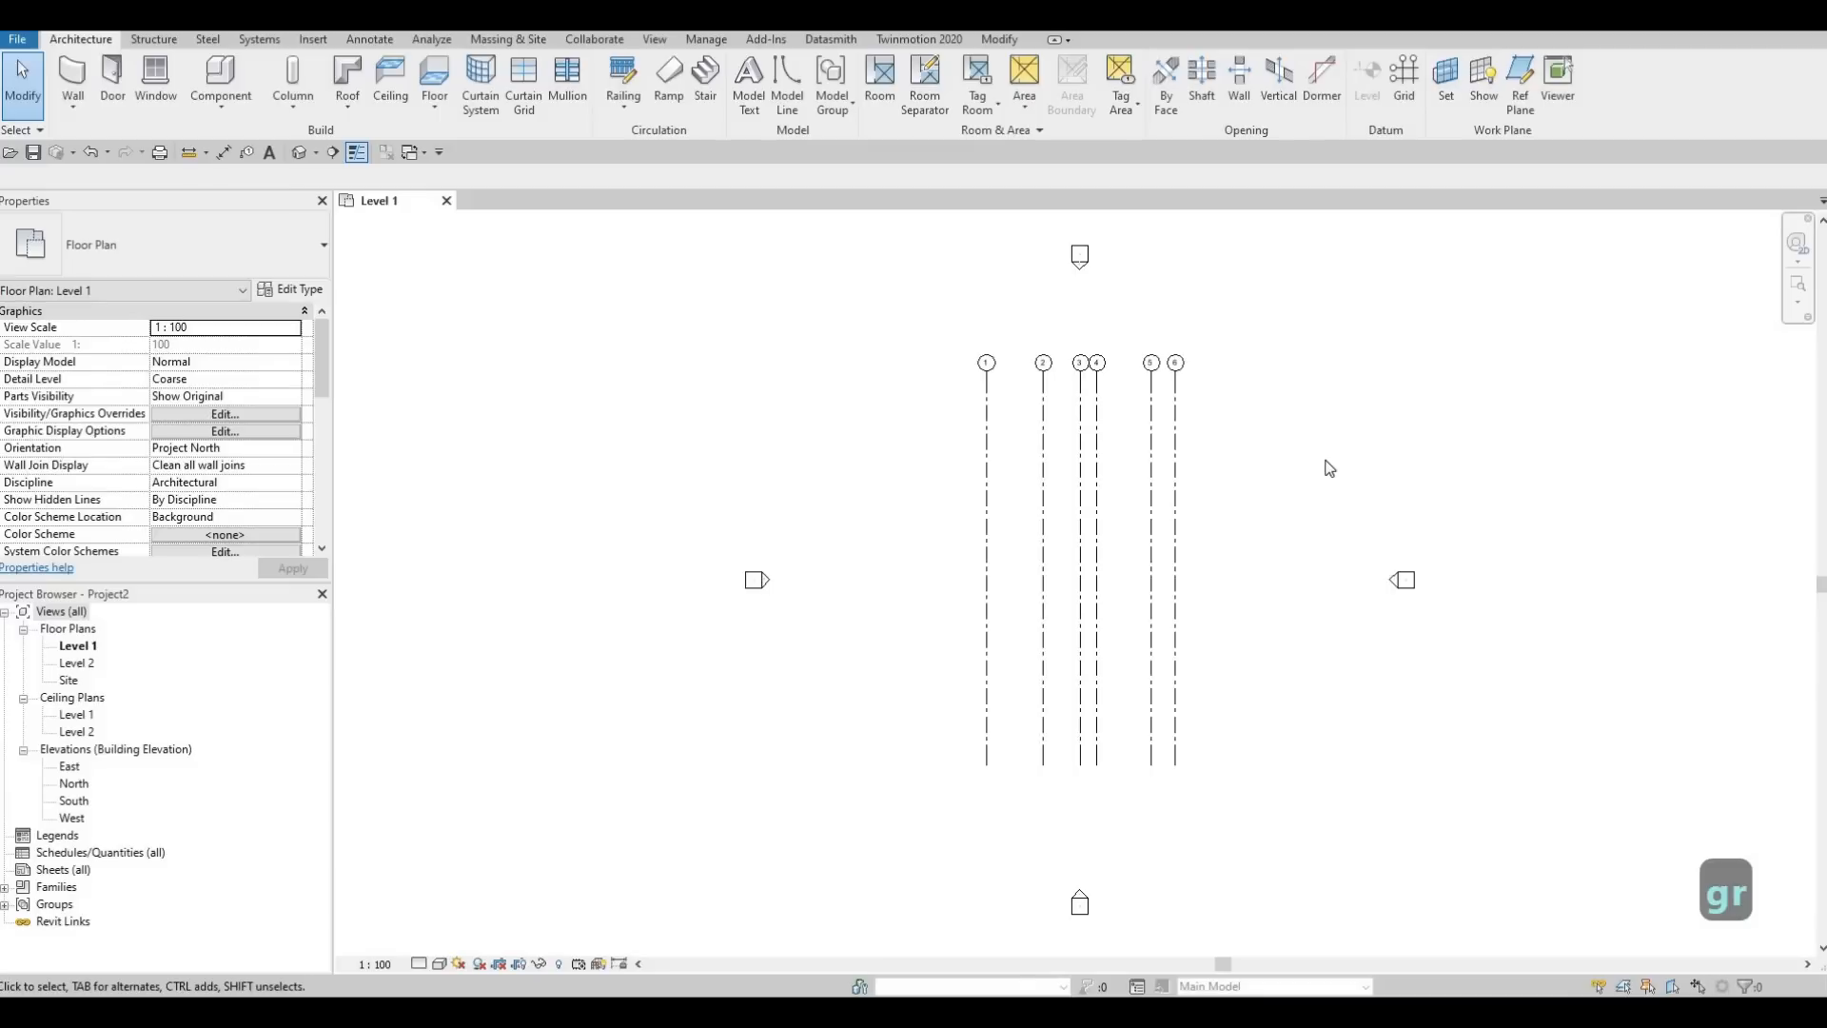
pyautogui.press('g')
pyautogui.press('r')
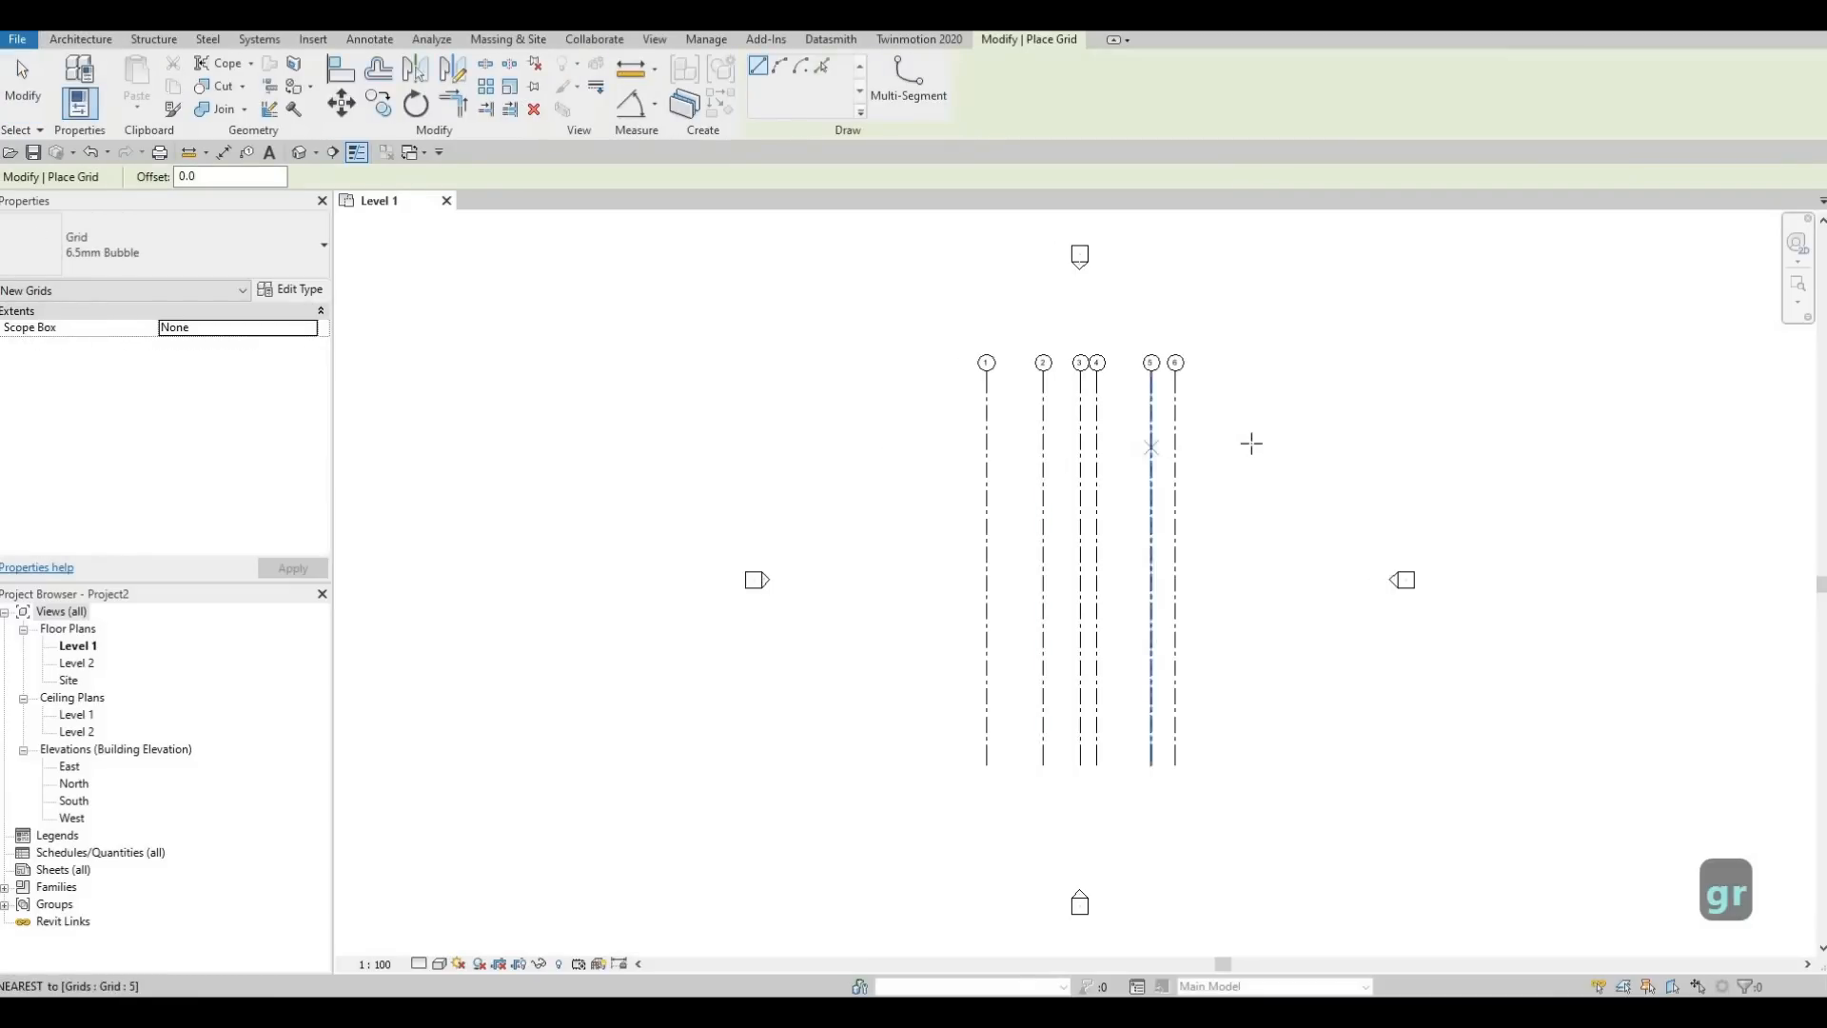
pyautogui.click(1240, 443)
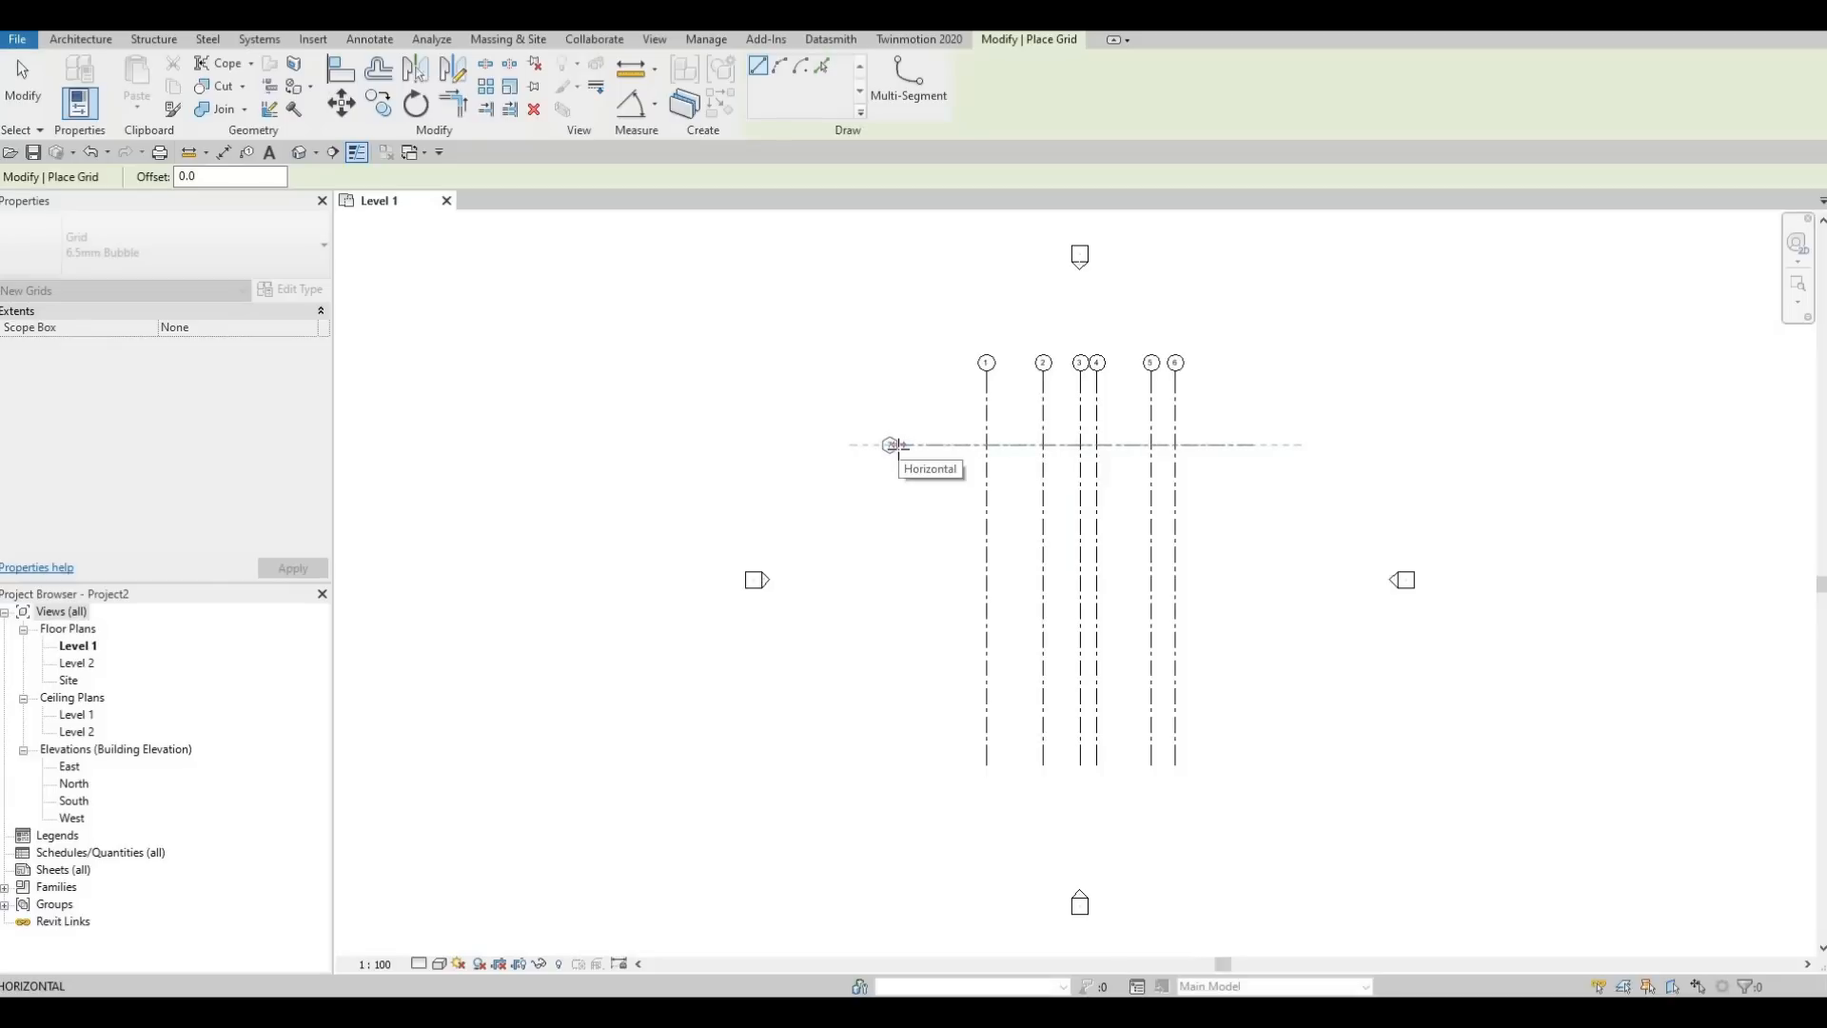
pyautogui.click(895, 444)
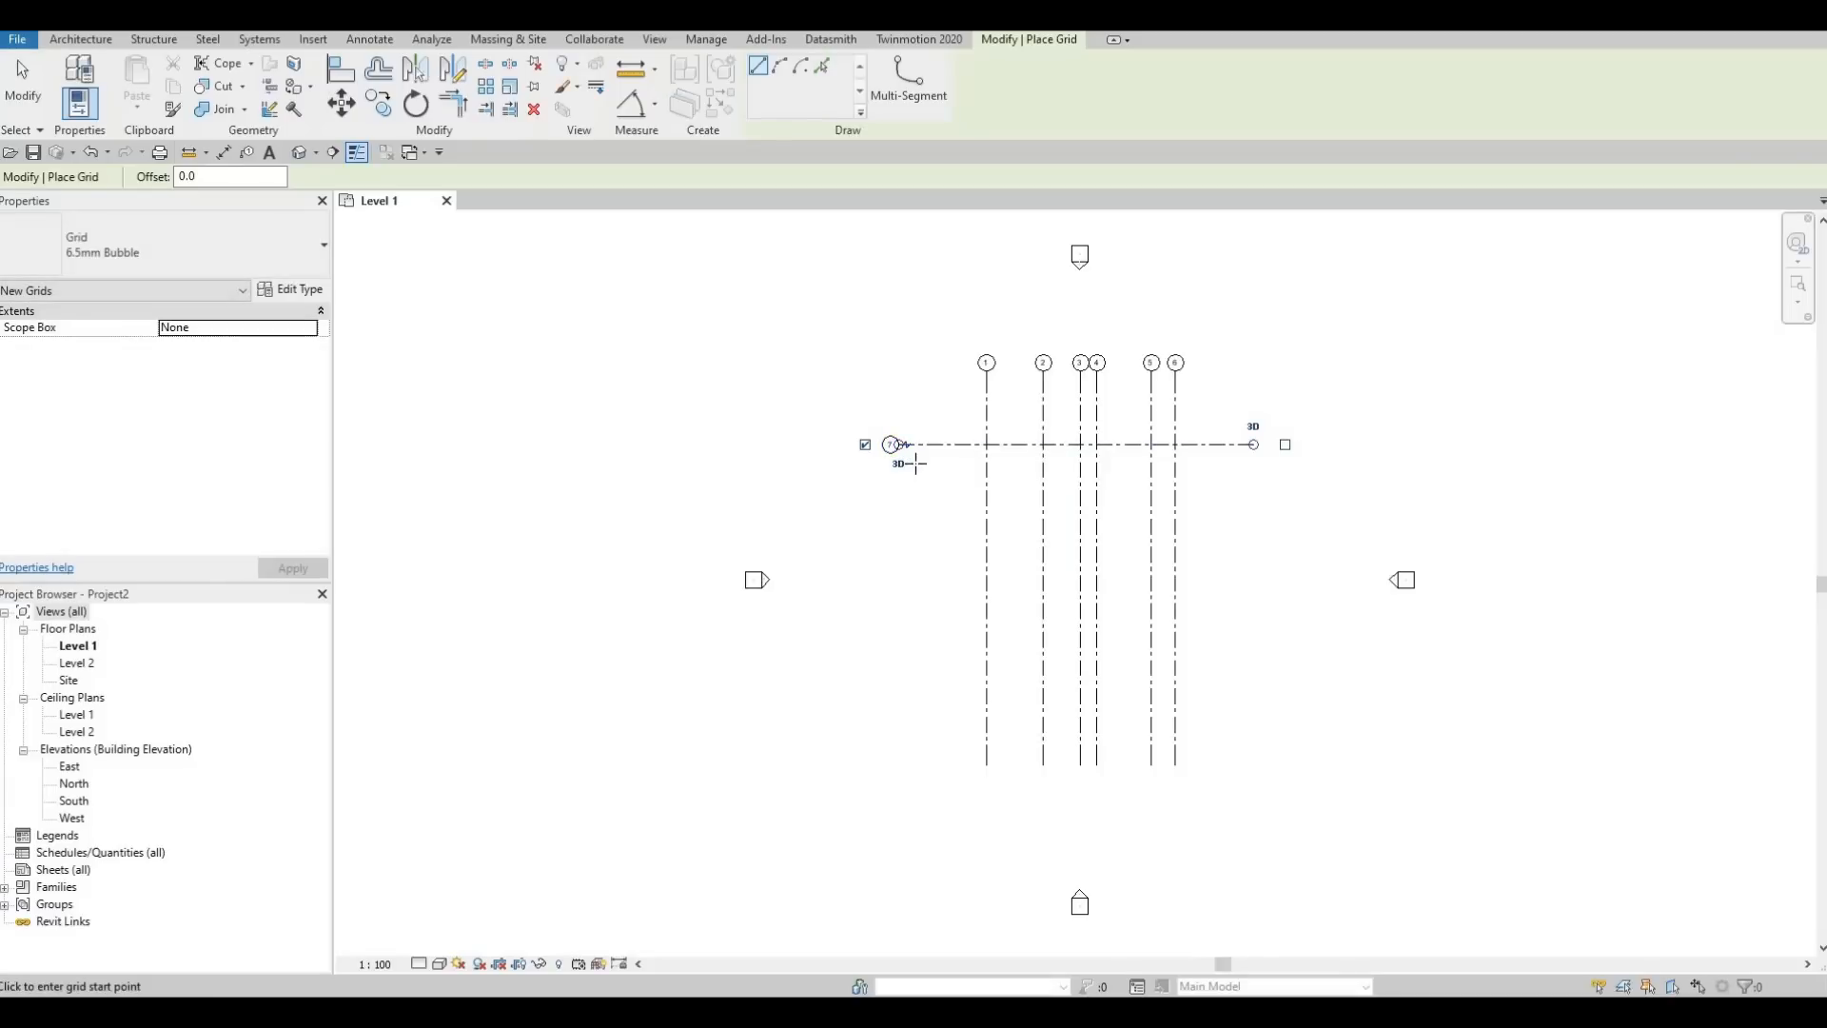
pyautogui.press('Escape')
pyautogui.press('Escape')
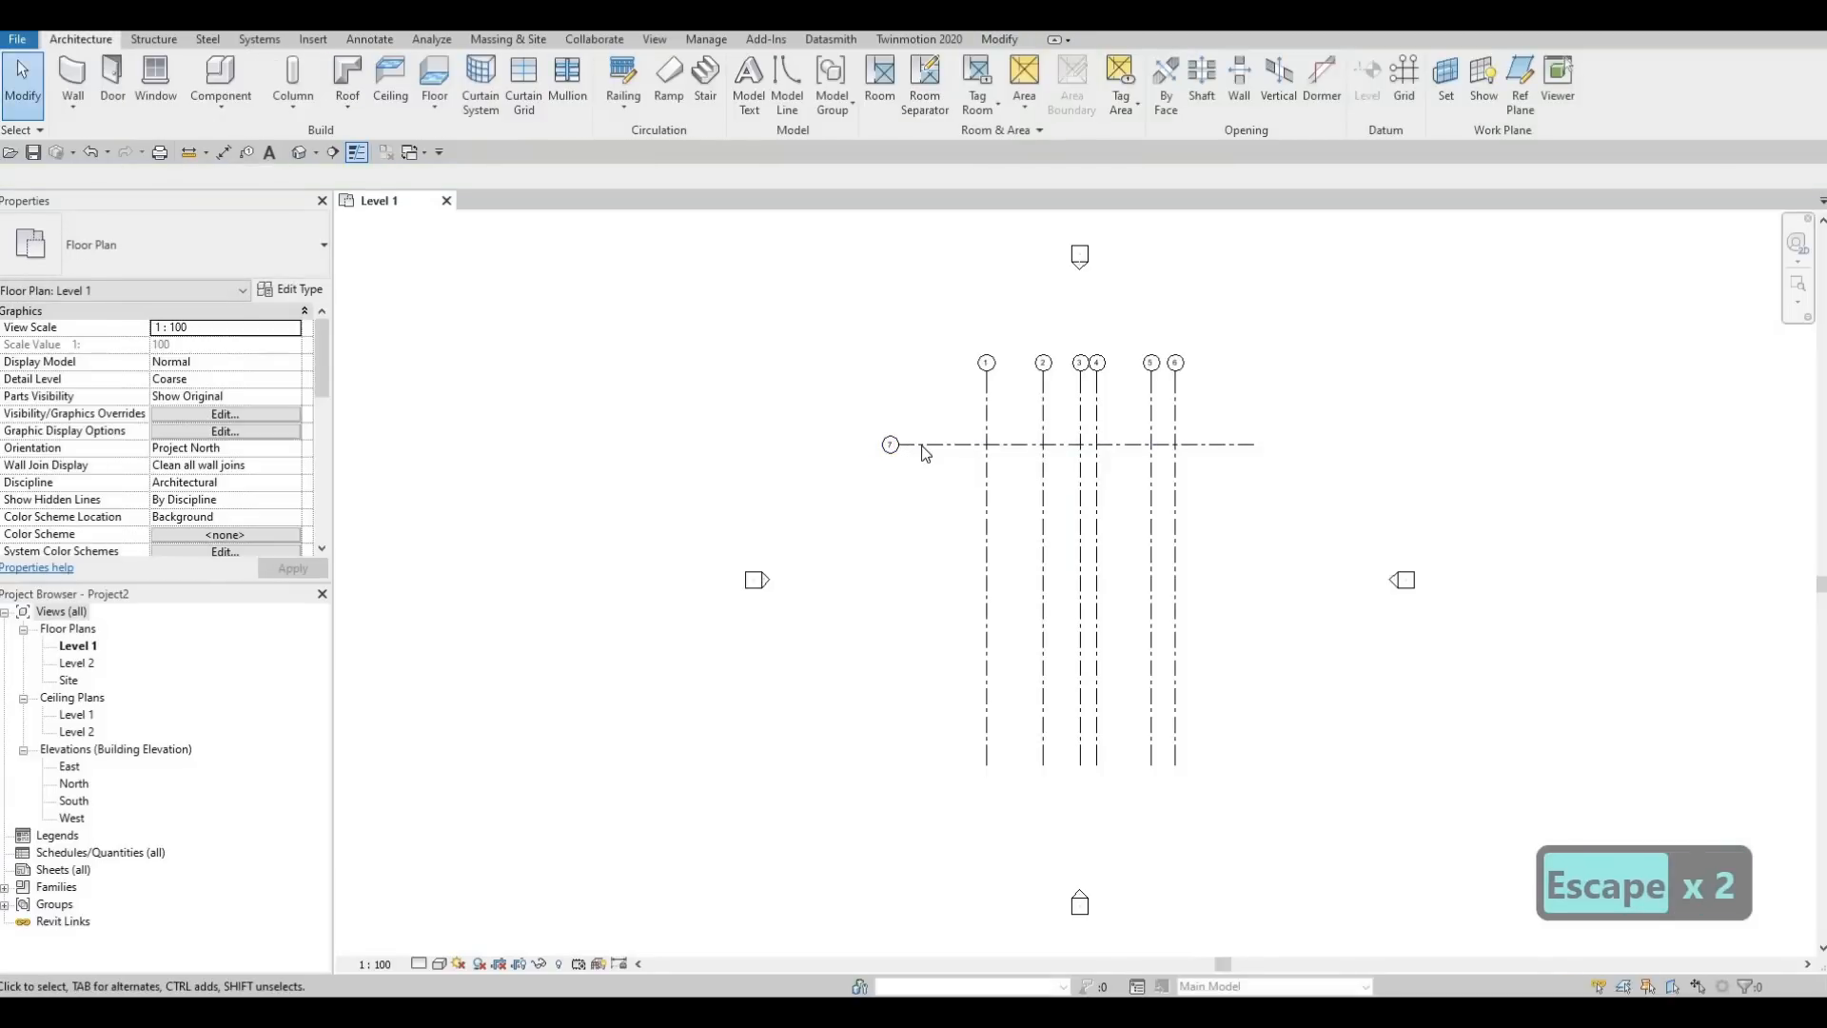
# Rename the horizontal grid line as A
pyautogui.scroll(3, 914, 449)
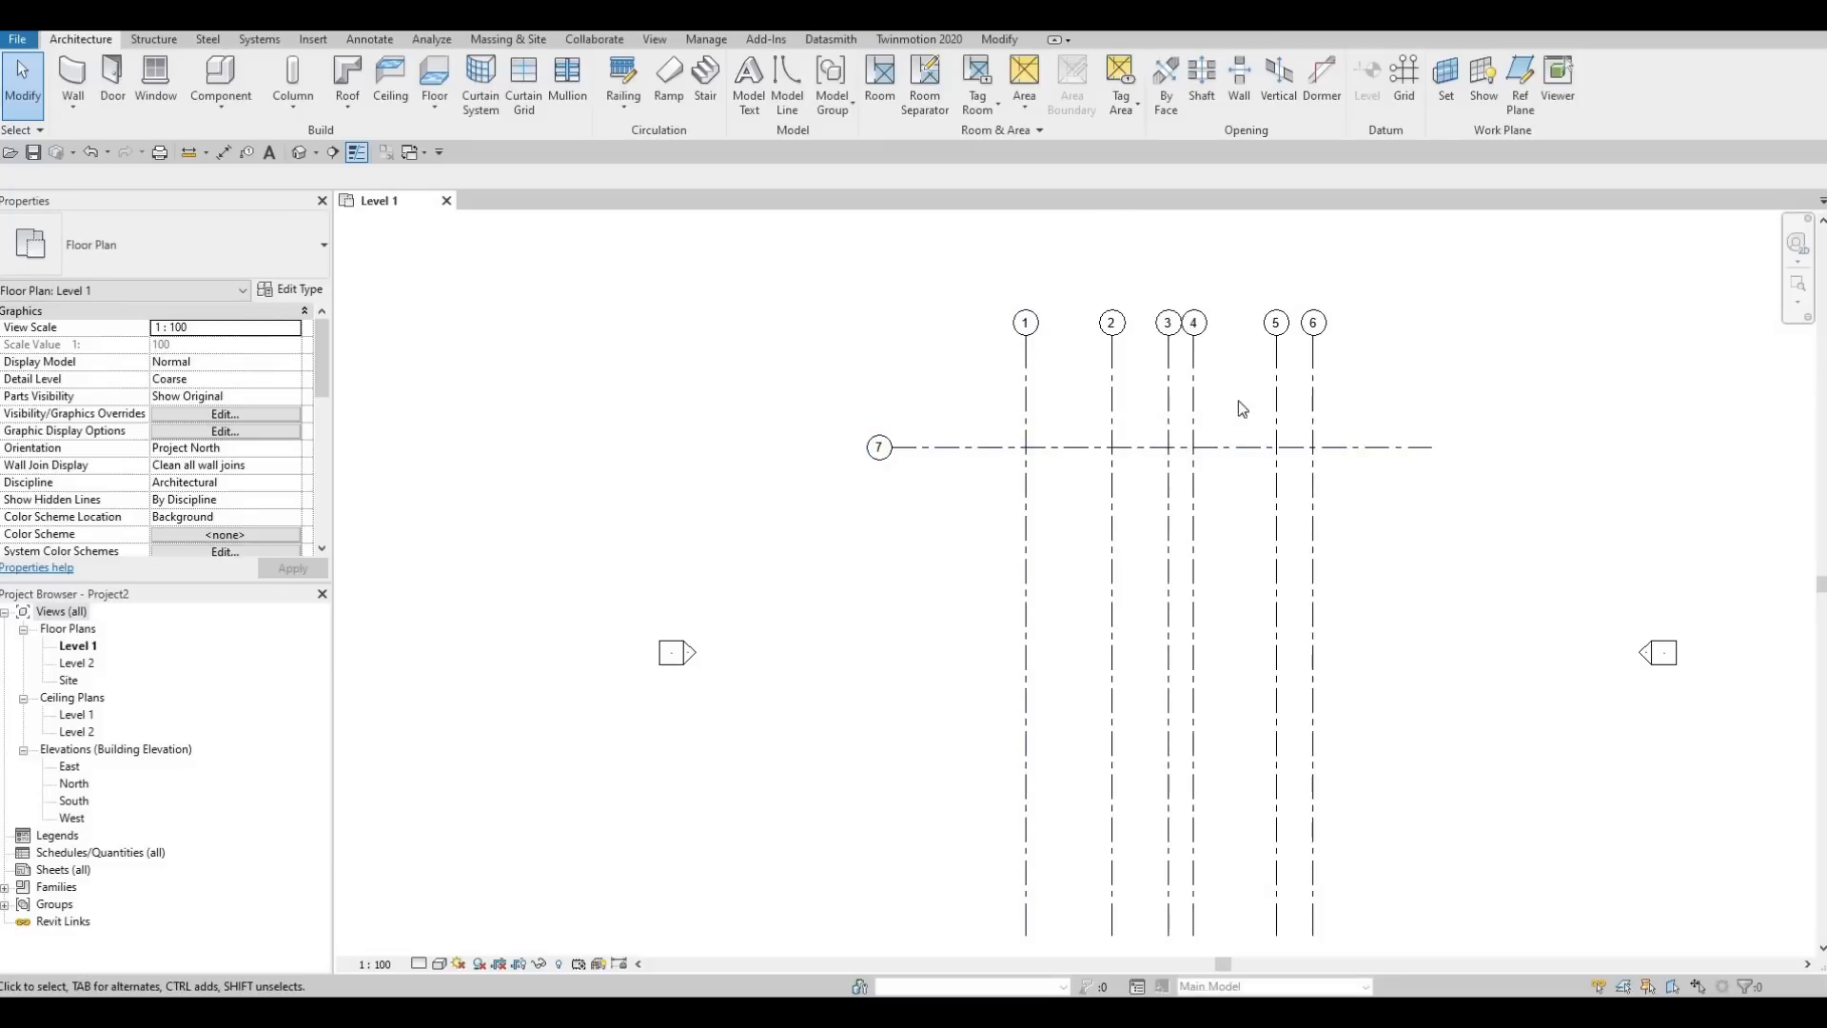
pyautogui.click(882, 455)
pyautogui.click(884, 484)
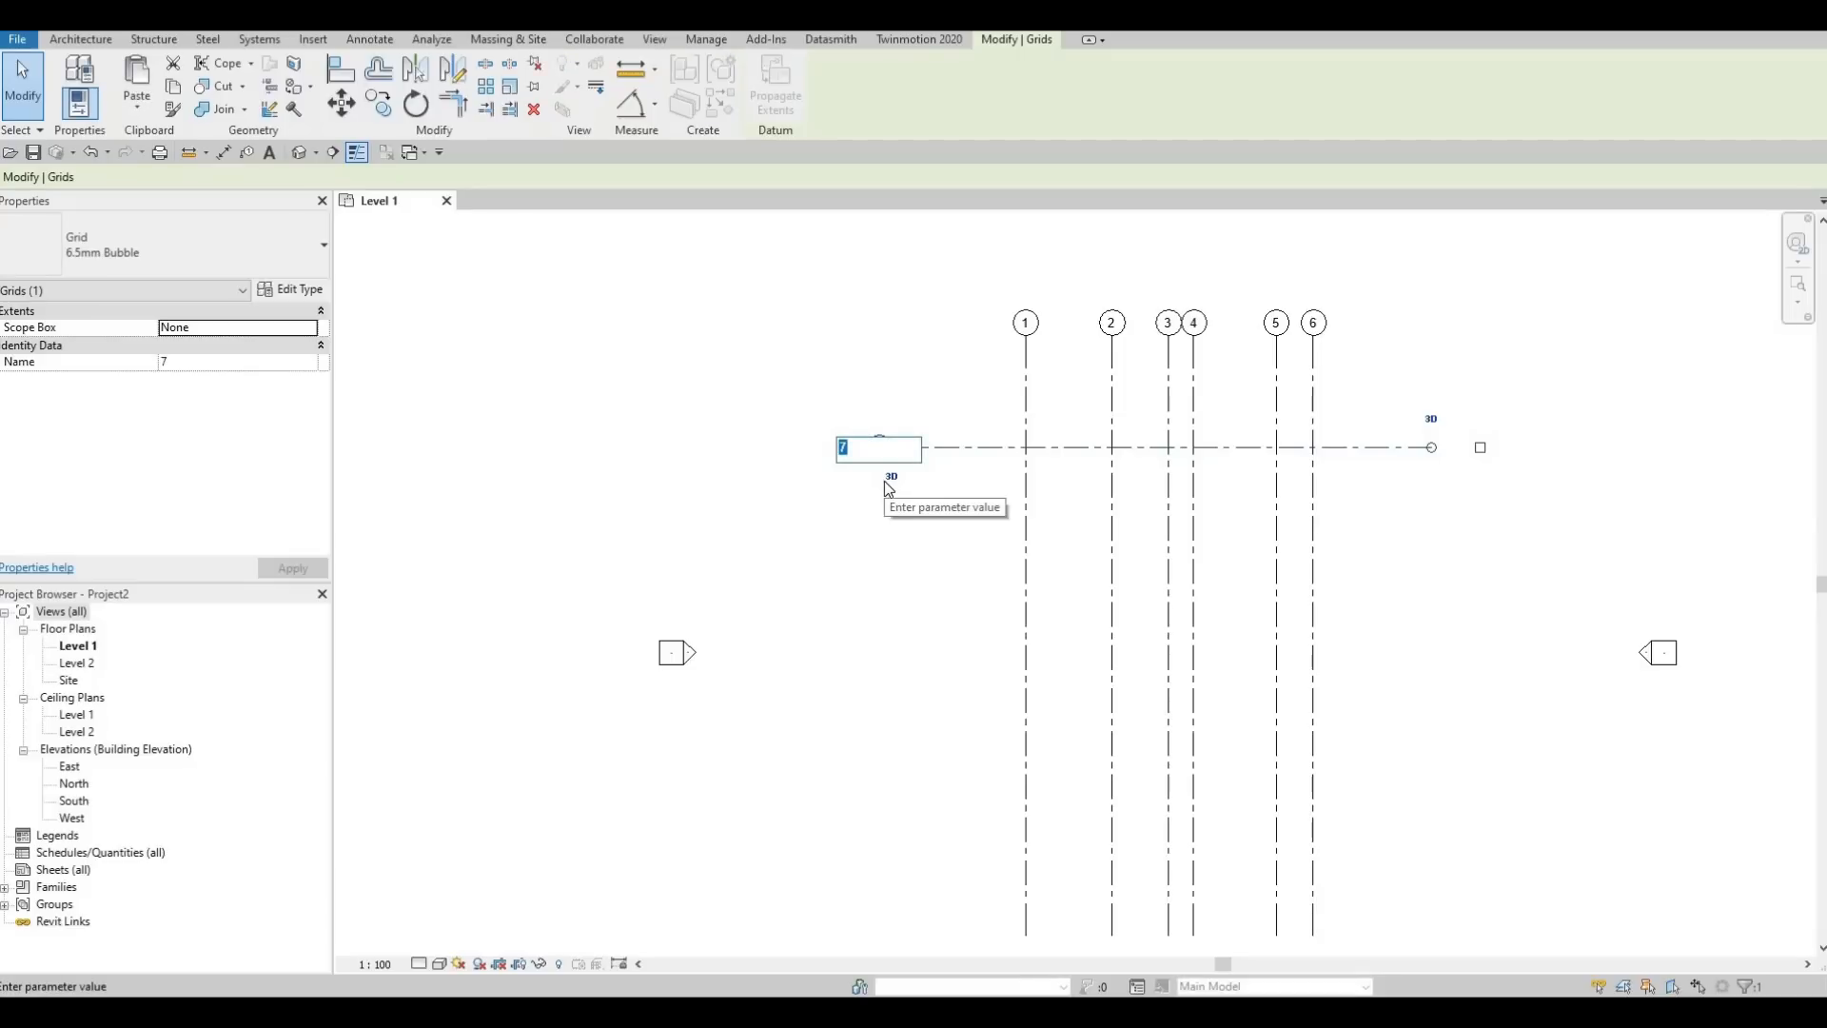
pyautogui.write('A')
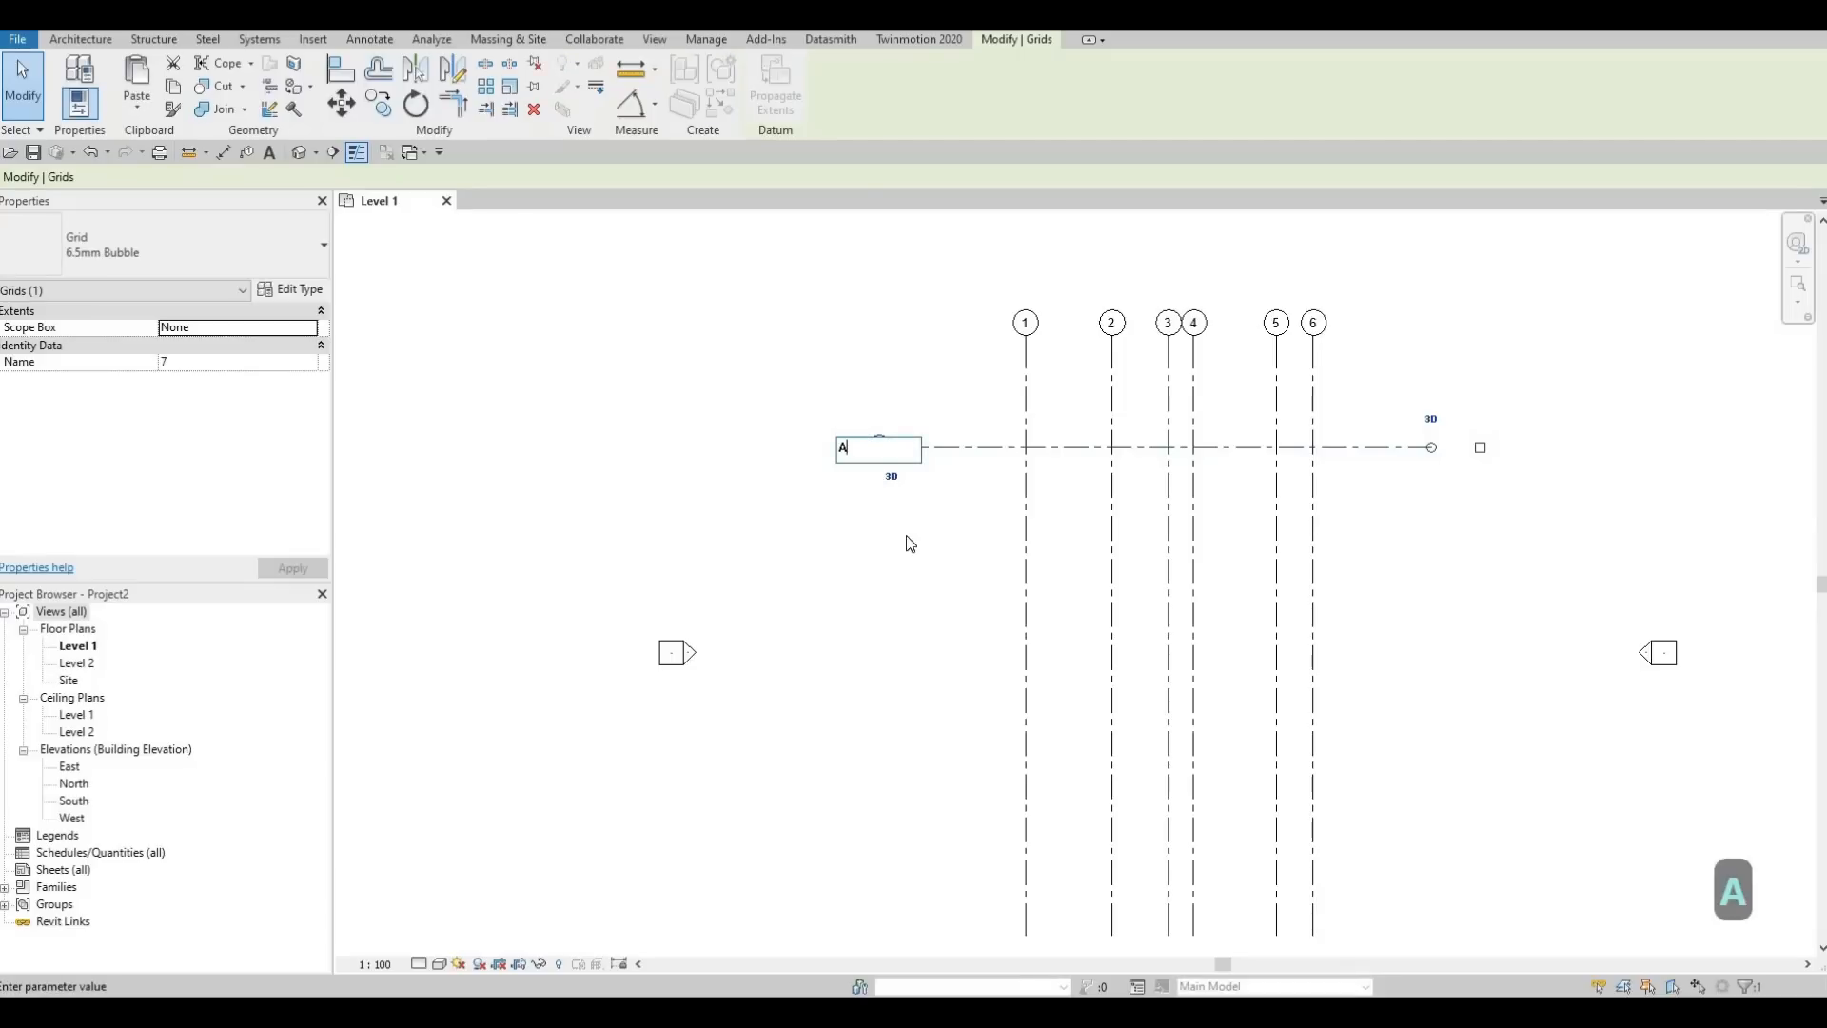
pyautogui.click(914, 541)
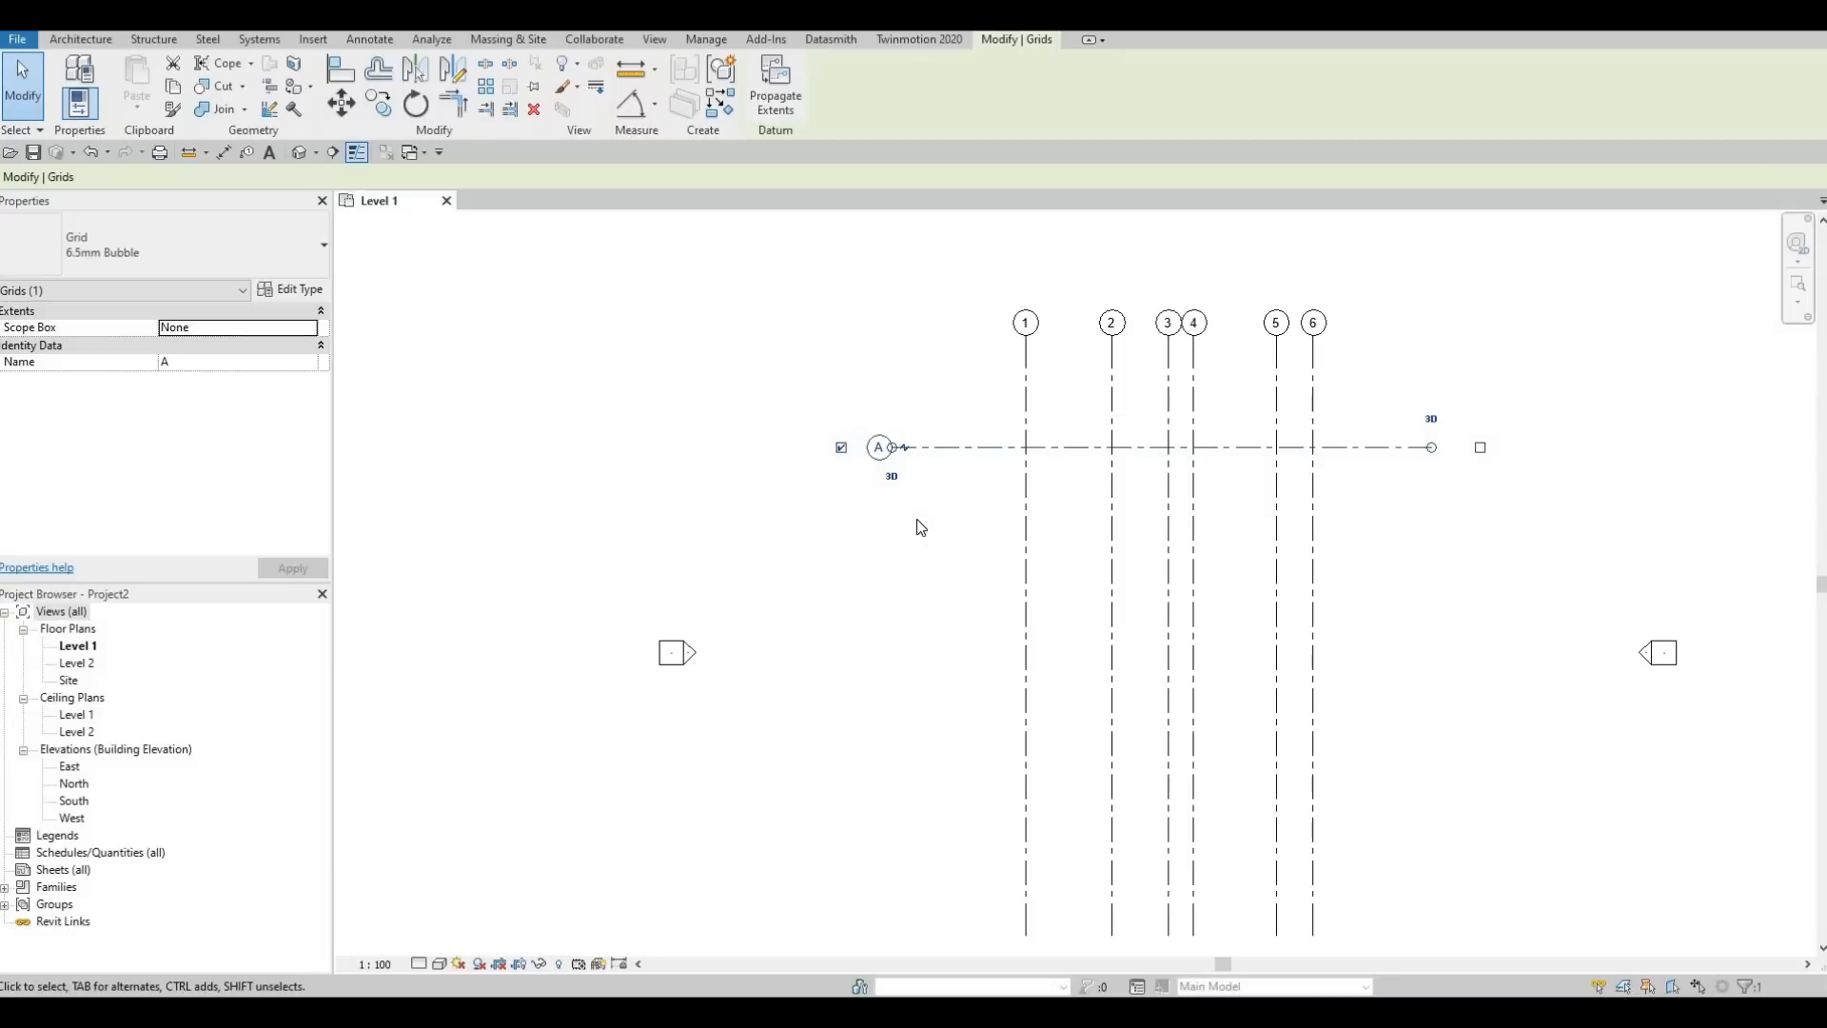
# Copy horizontal grid A straight down at a distance of 7130, with multiple copies enabled
pyautogui.press('c')
pyautogui.press('o')
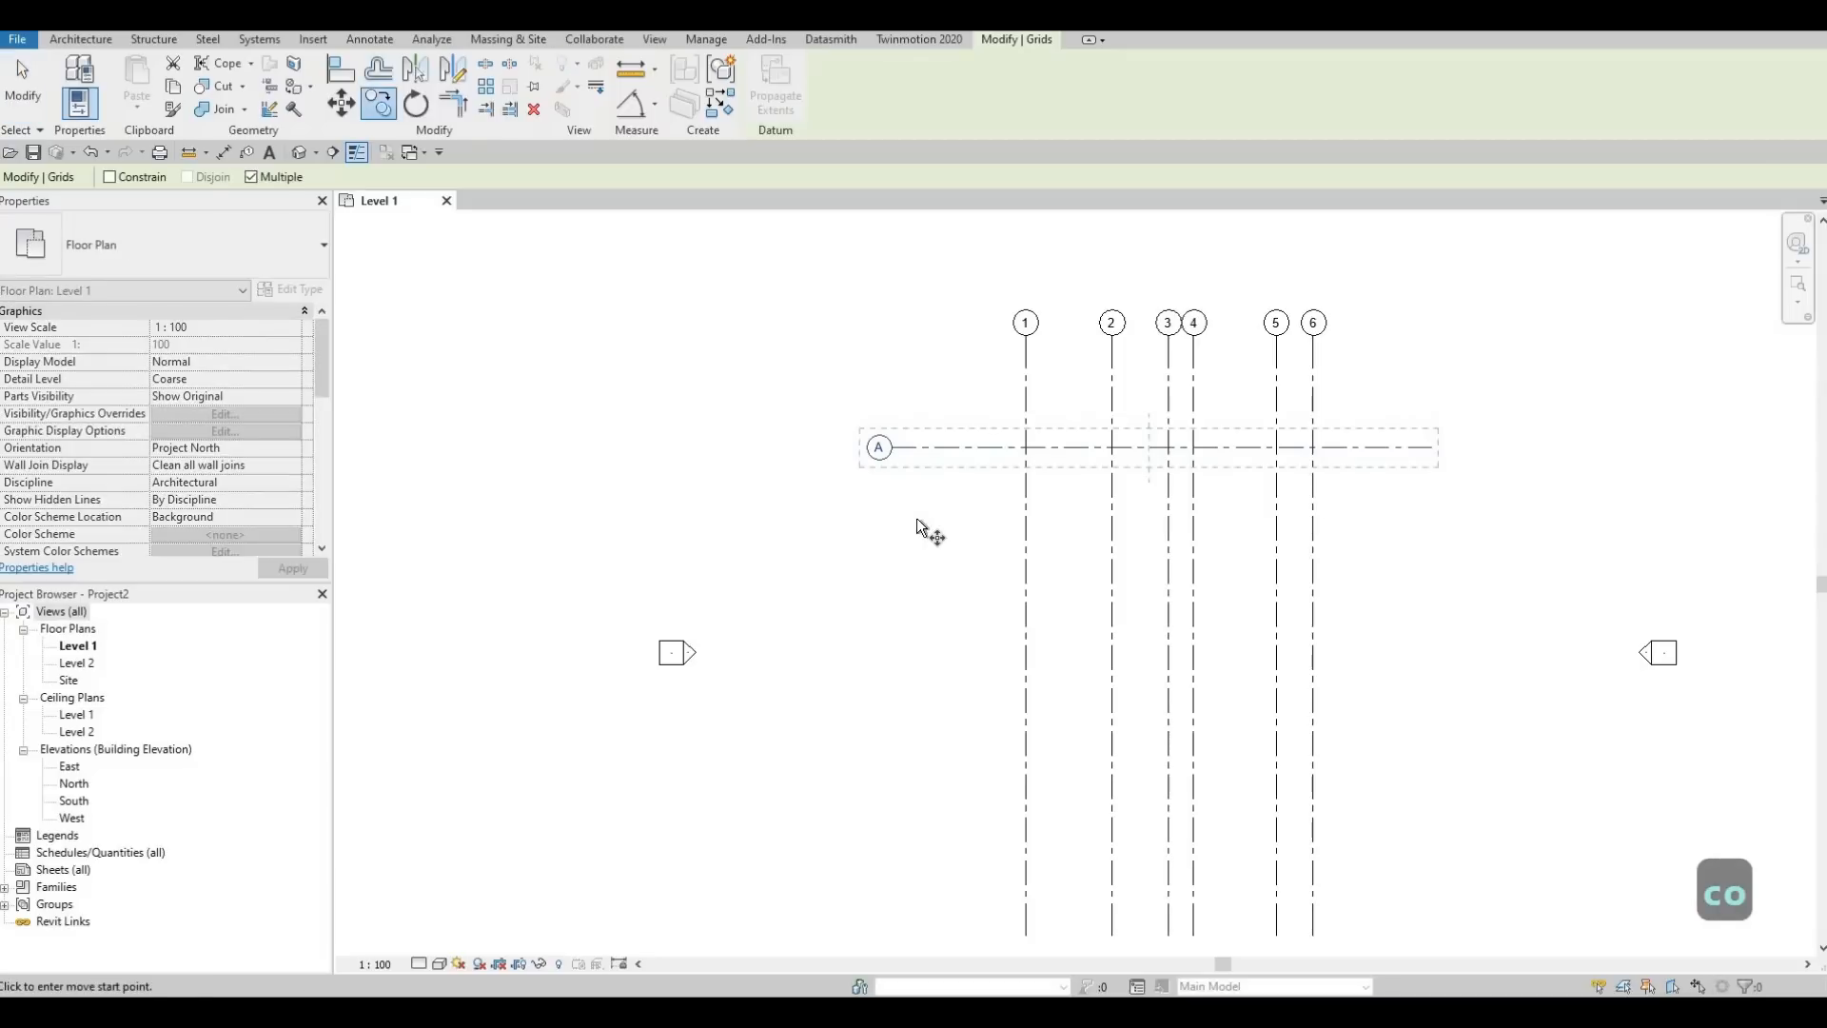
pyautogui.click(949, 449)
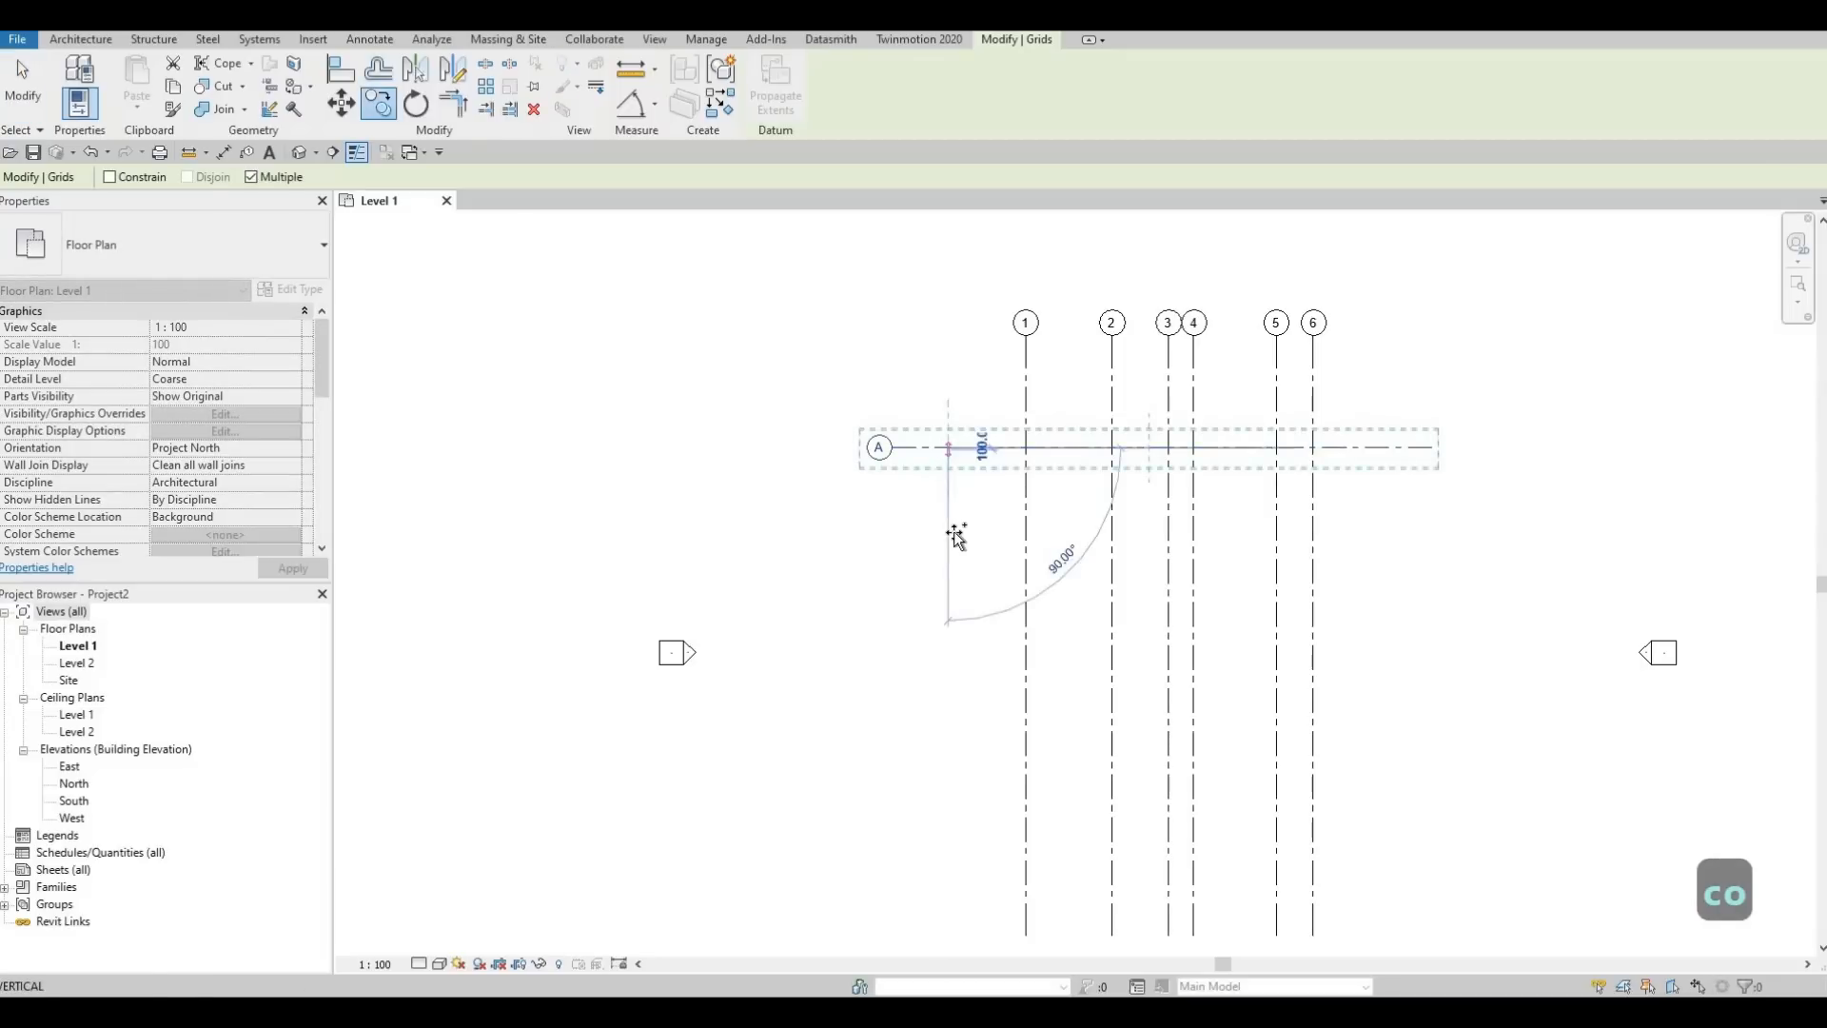
pyautogui.moveTo(972, 654); pyautogui.dragTo(990, 533, button='middle')
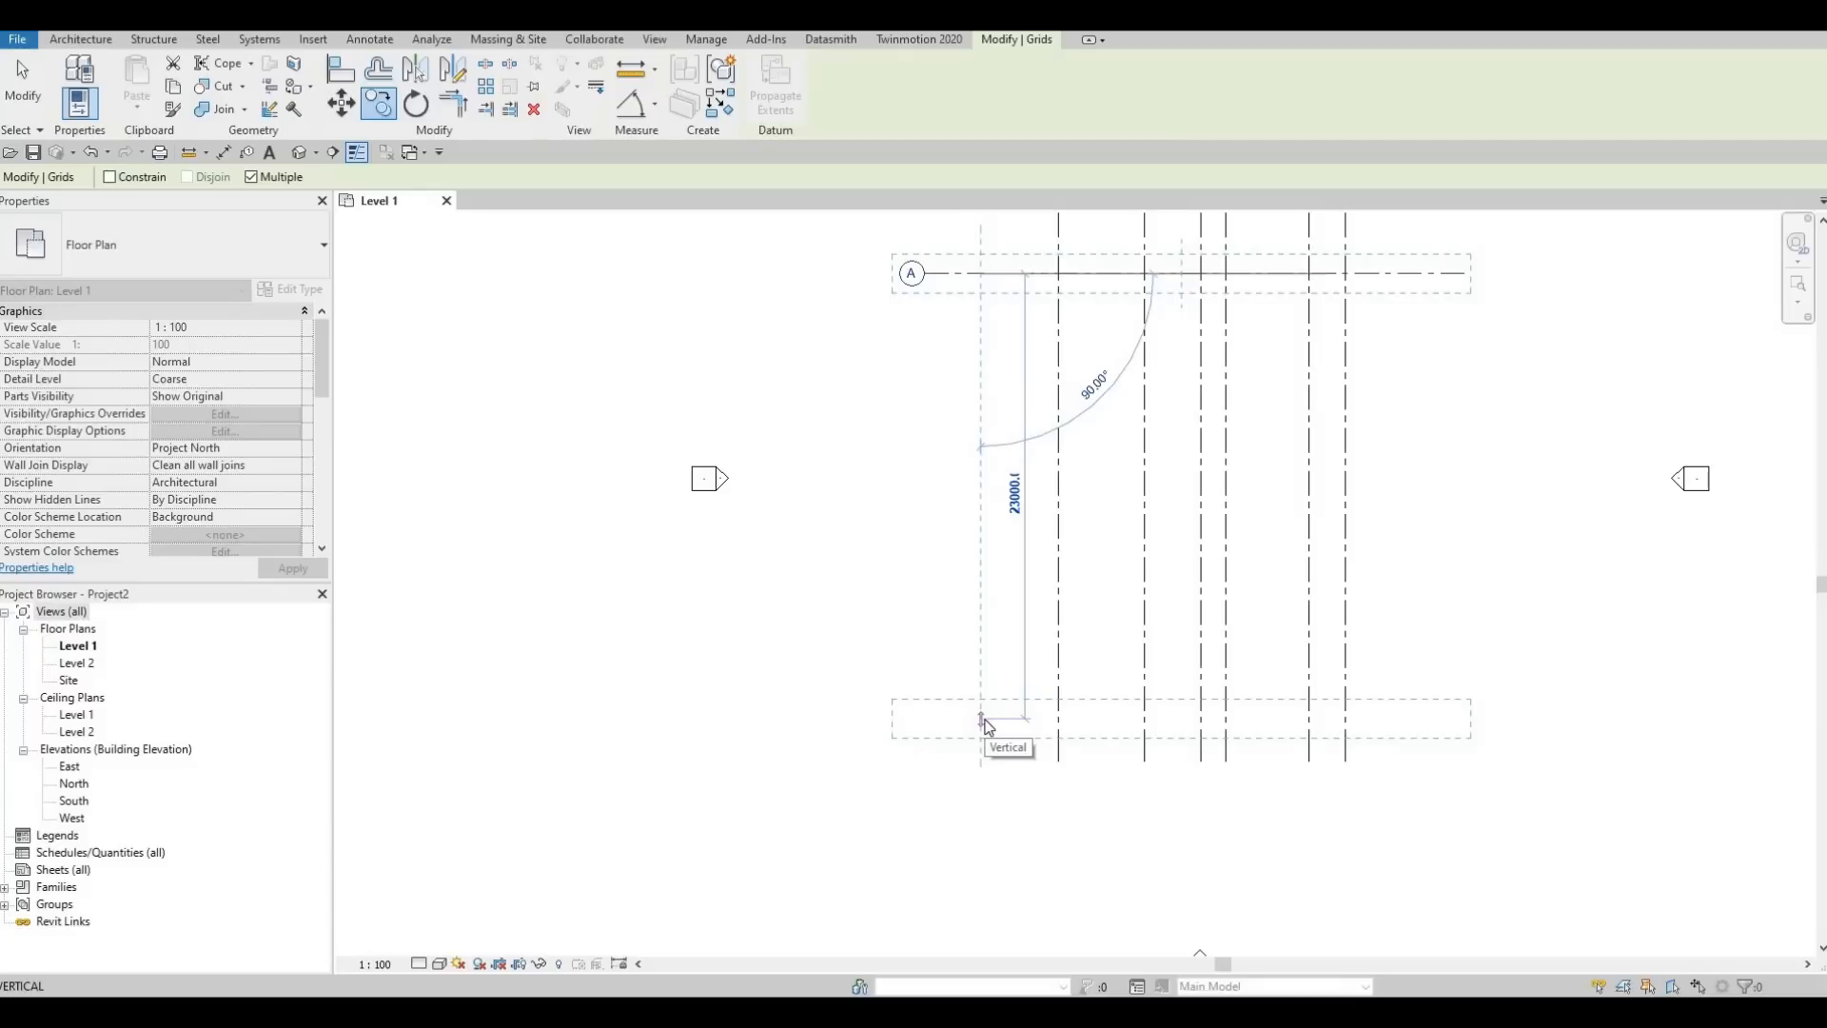
pyautogui.write('7130')
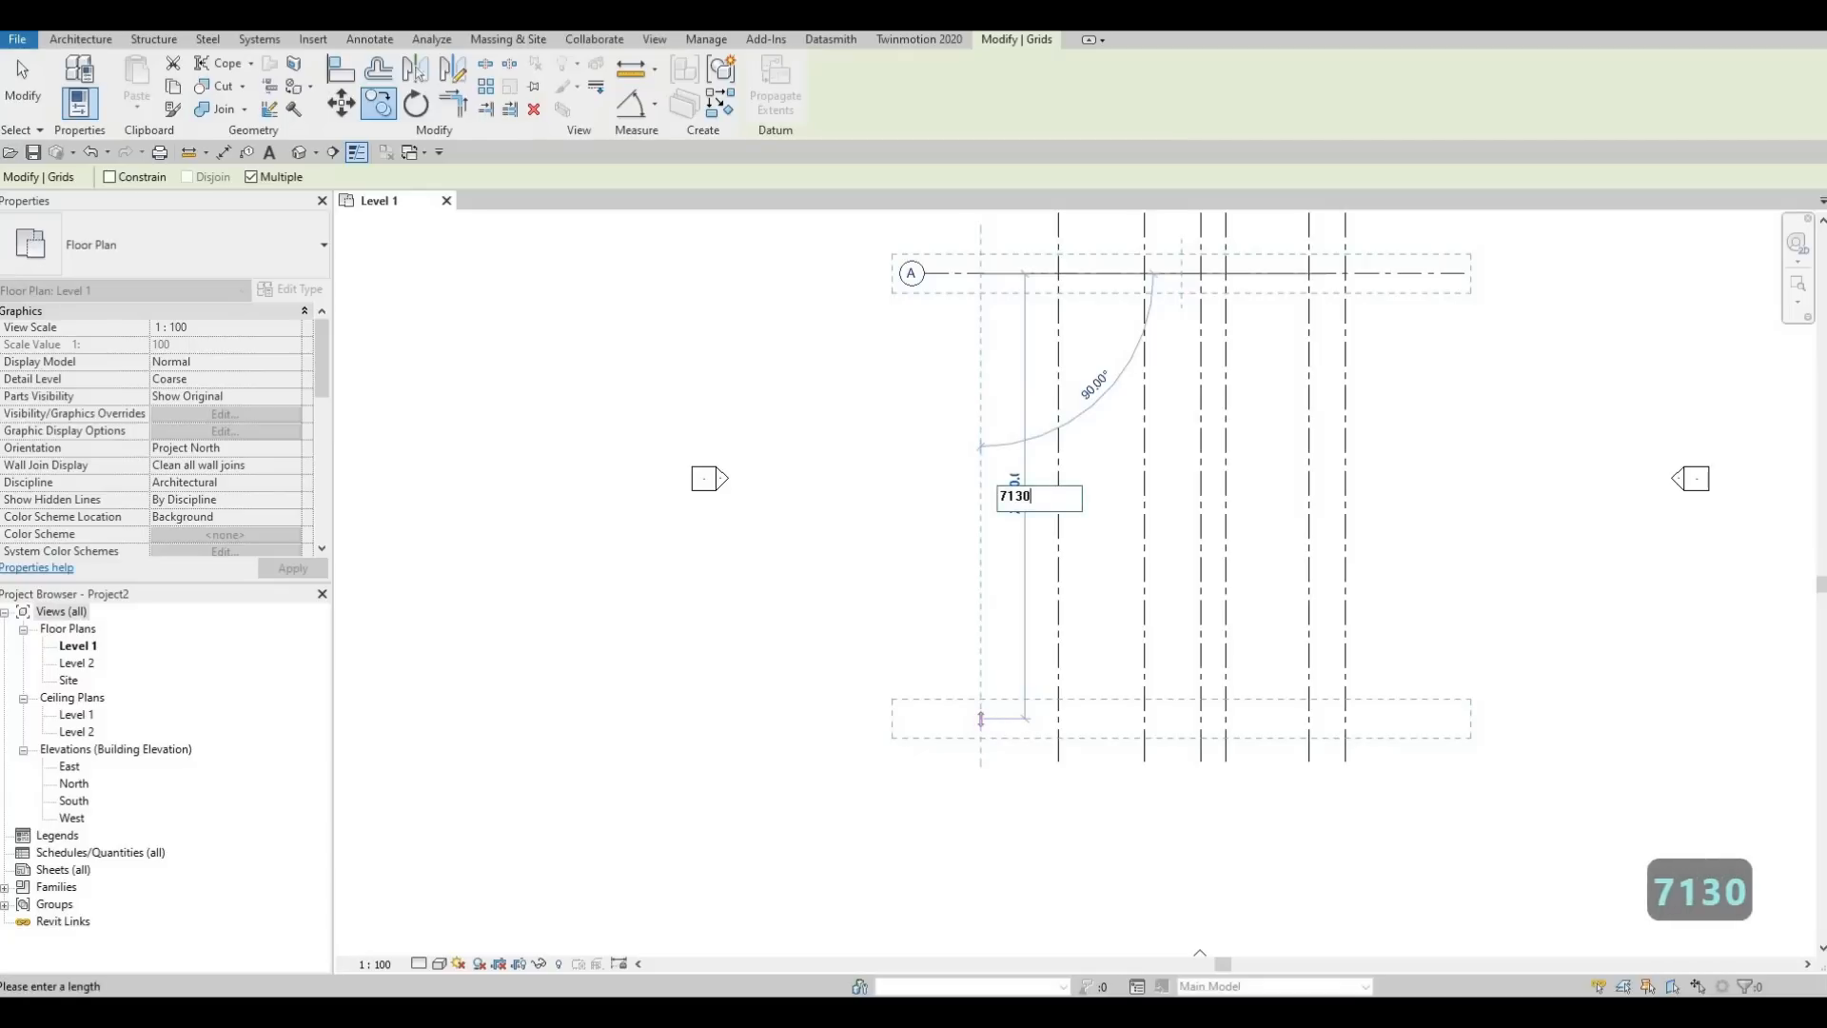
pyautogui.press('Return')
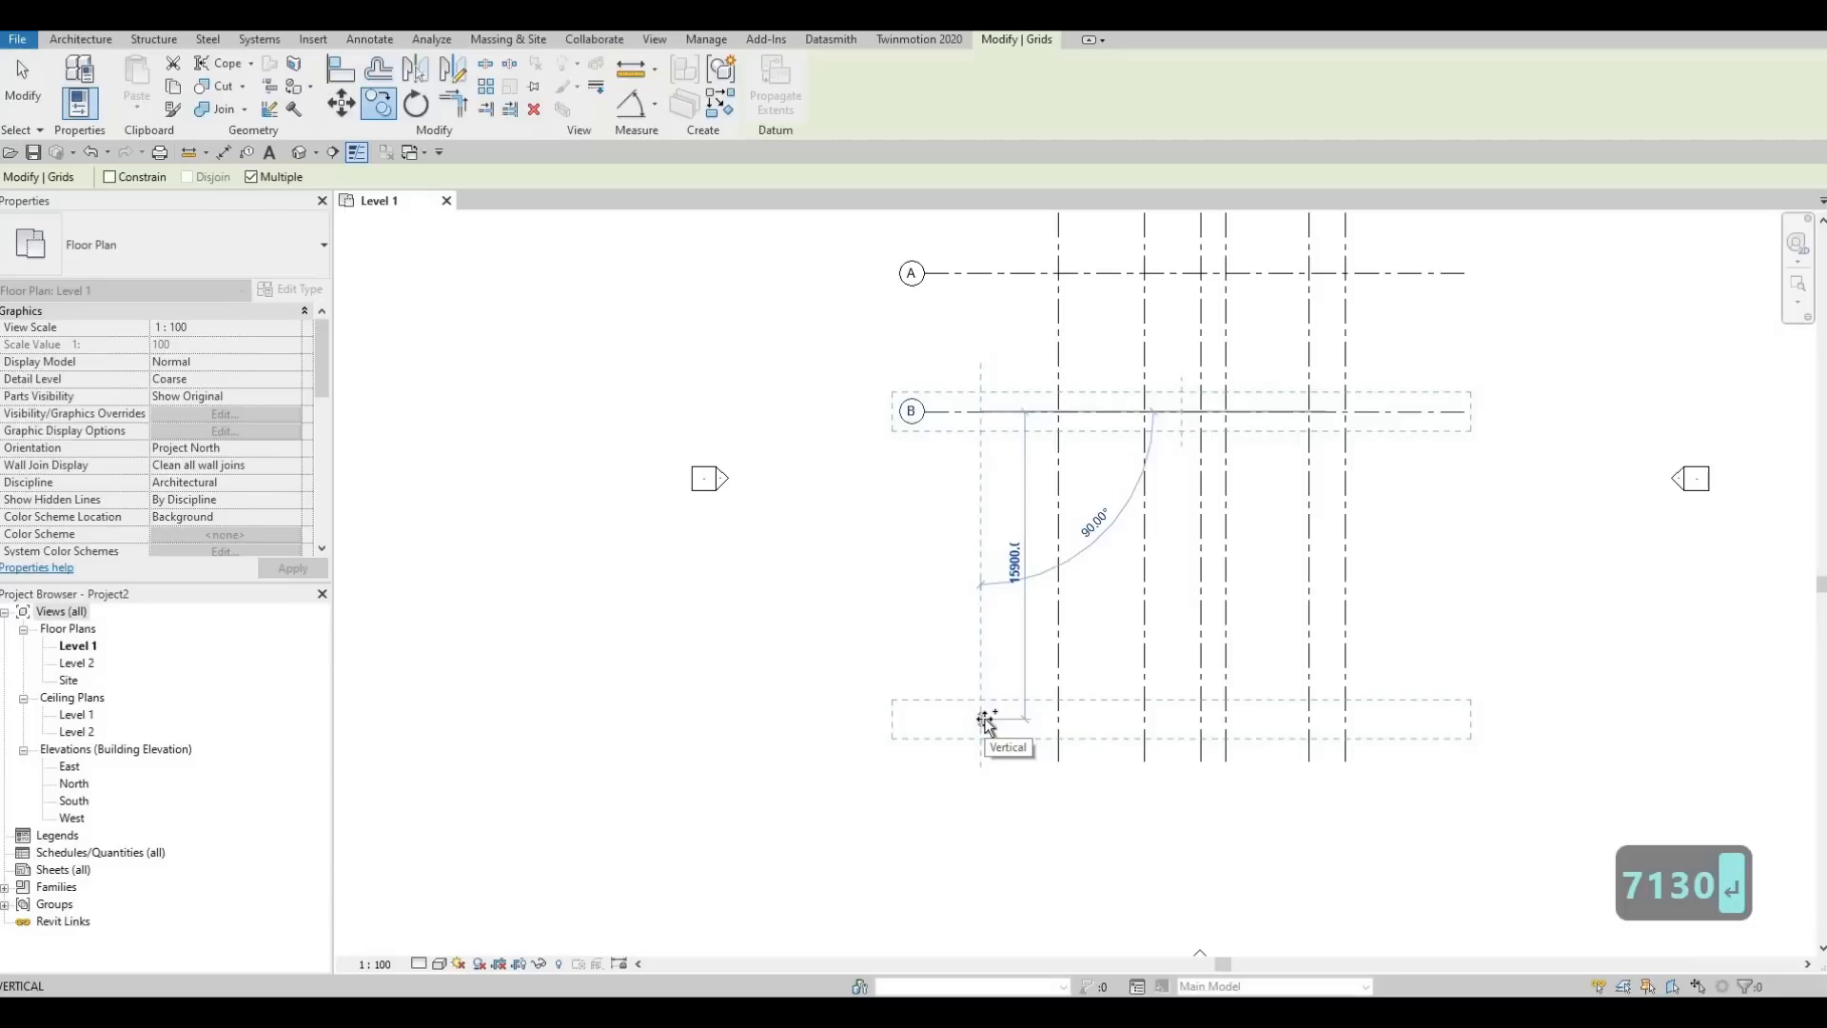
# Add two more horizontal grid copies straight down at spacings of 3830 and 4484
pyautogui.write('38')
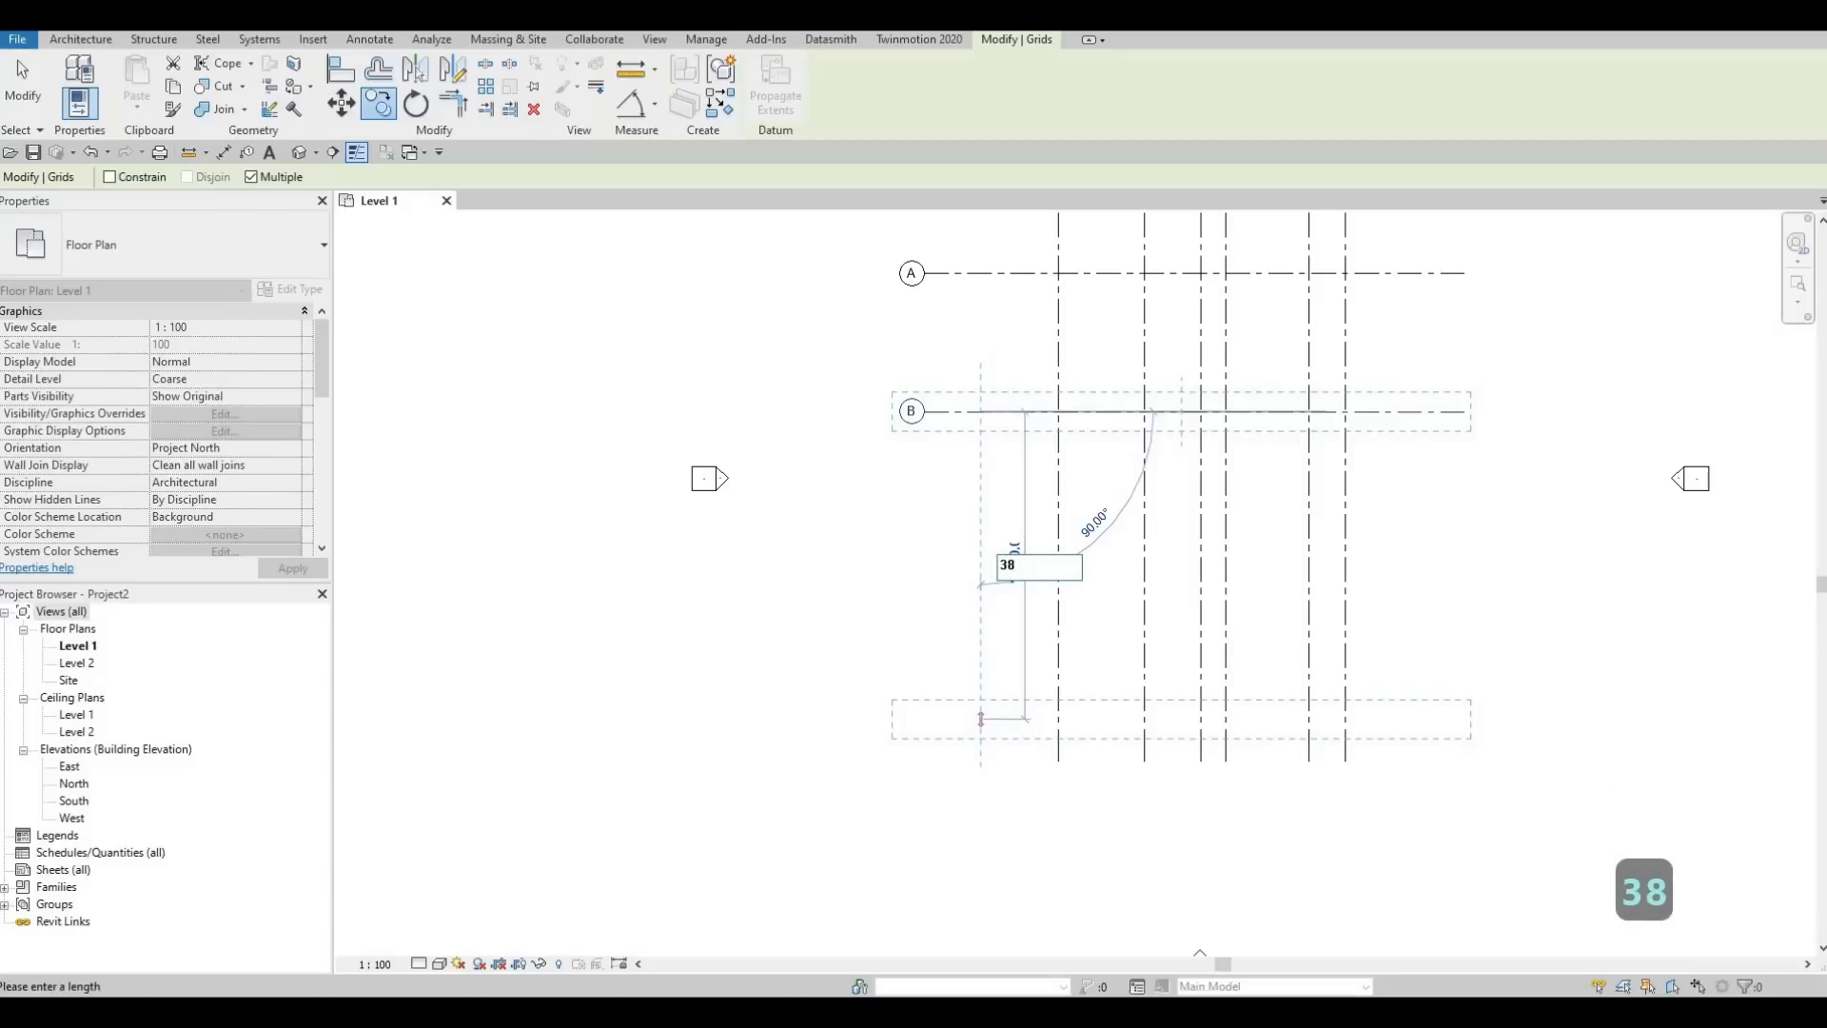
pyautogui.write('30')
pyautogui.press('Return')
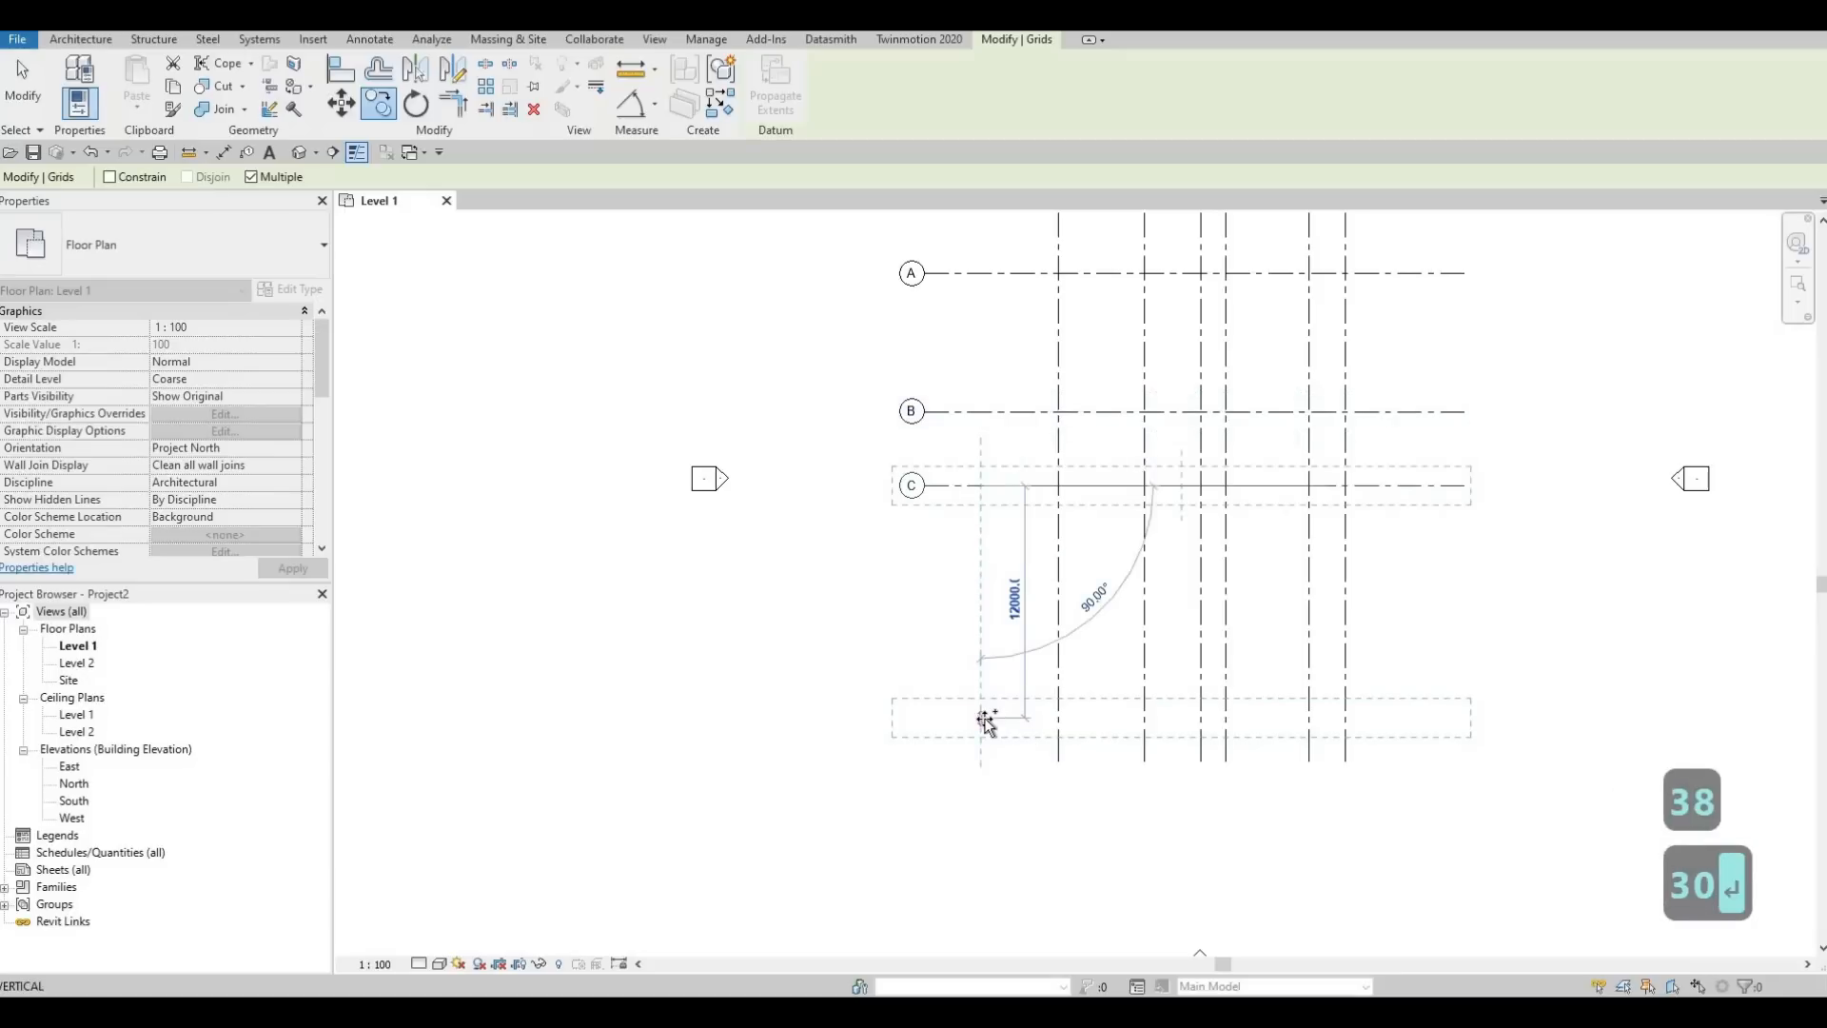
pyautogui.write('44')
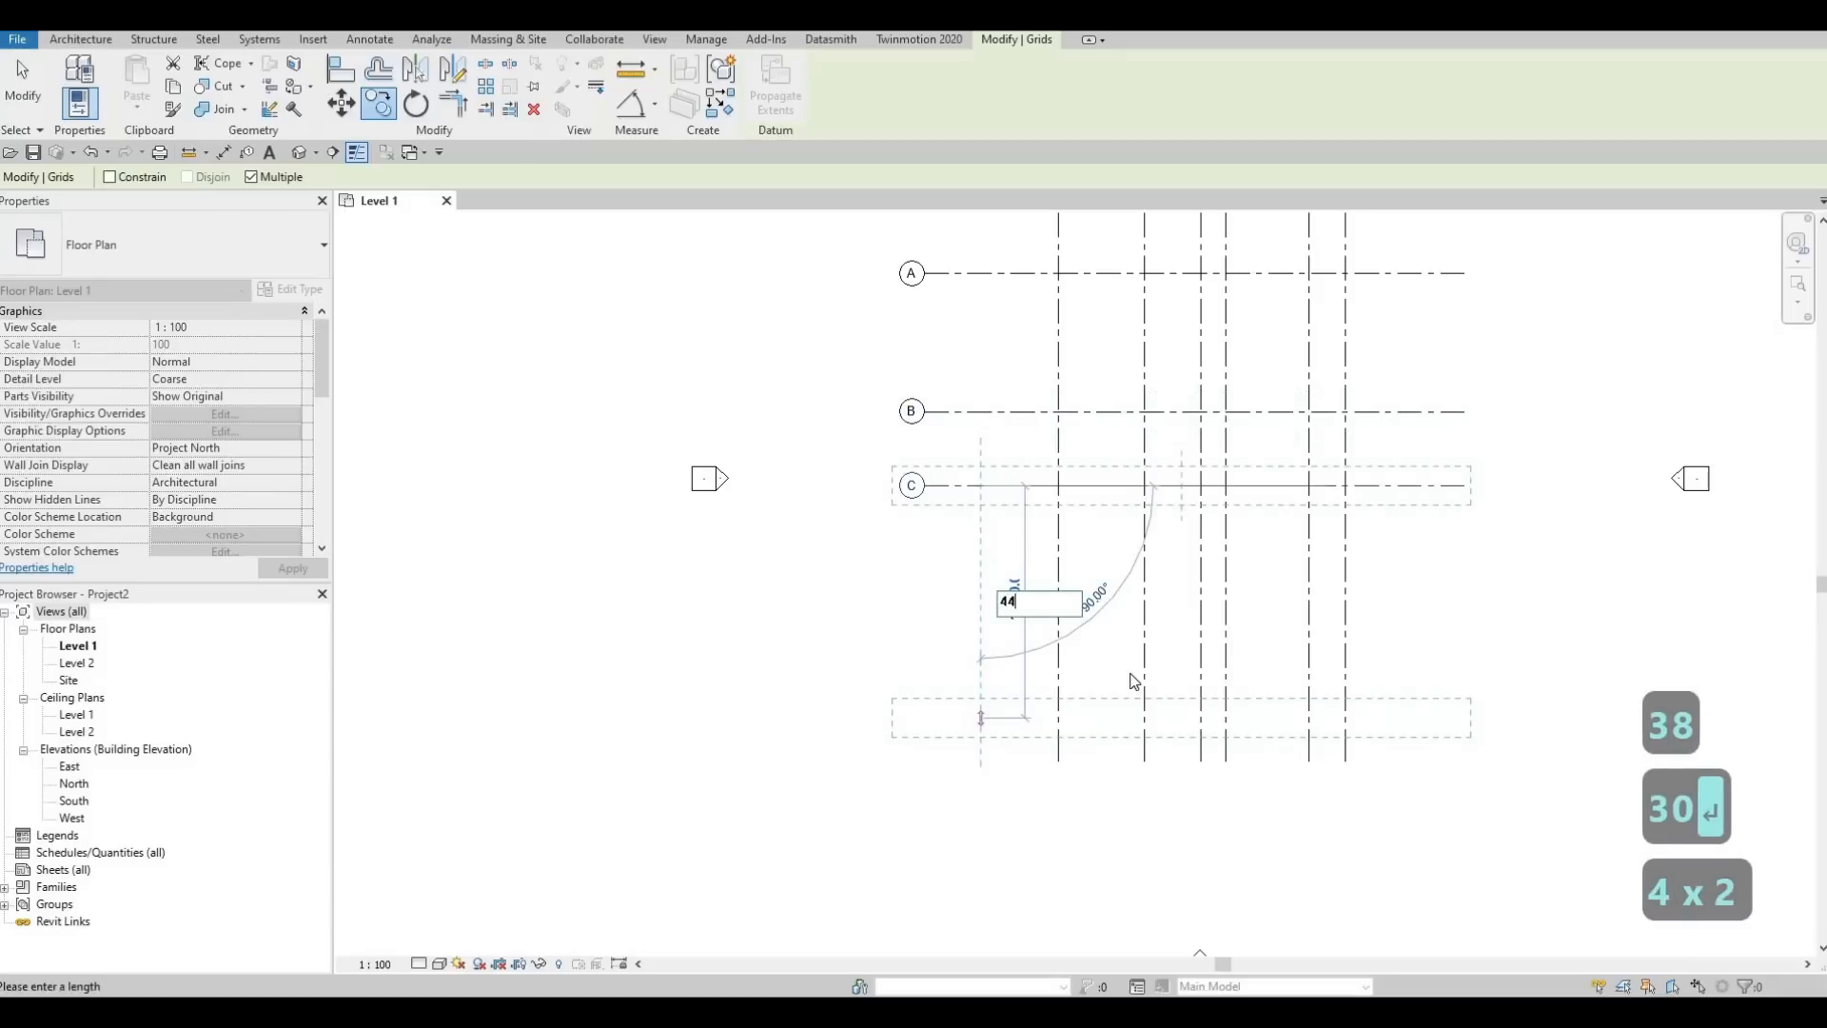
pyautogui.press('F1')
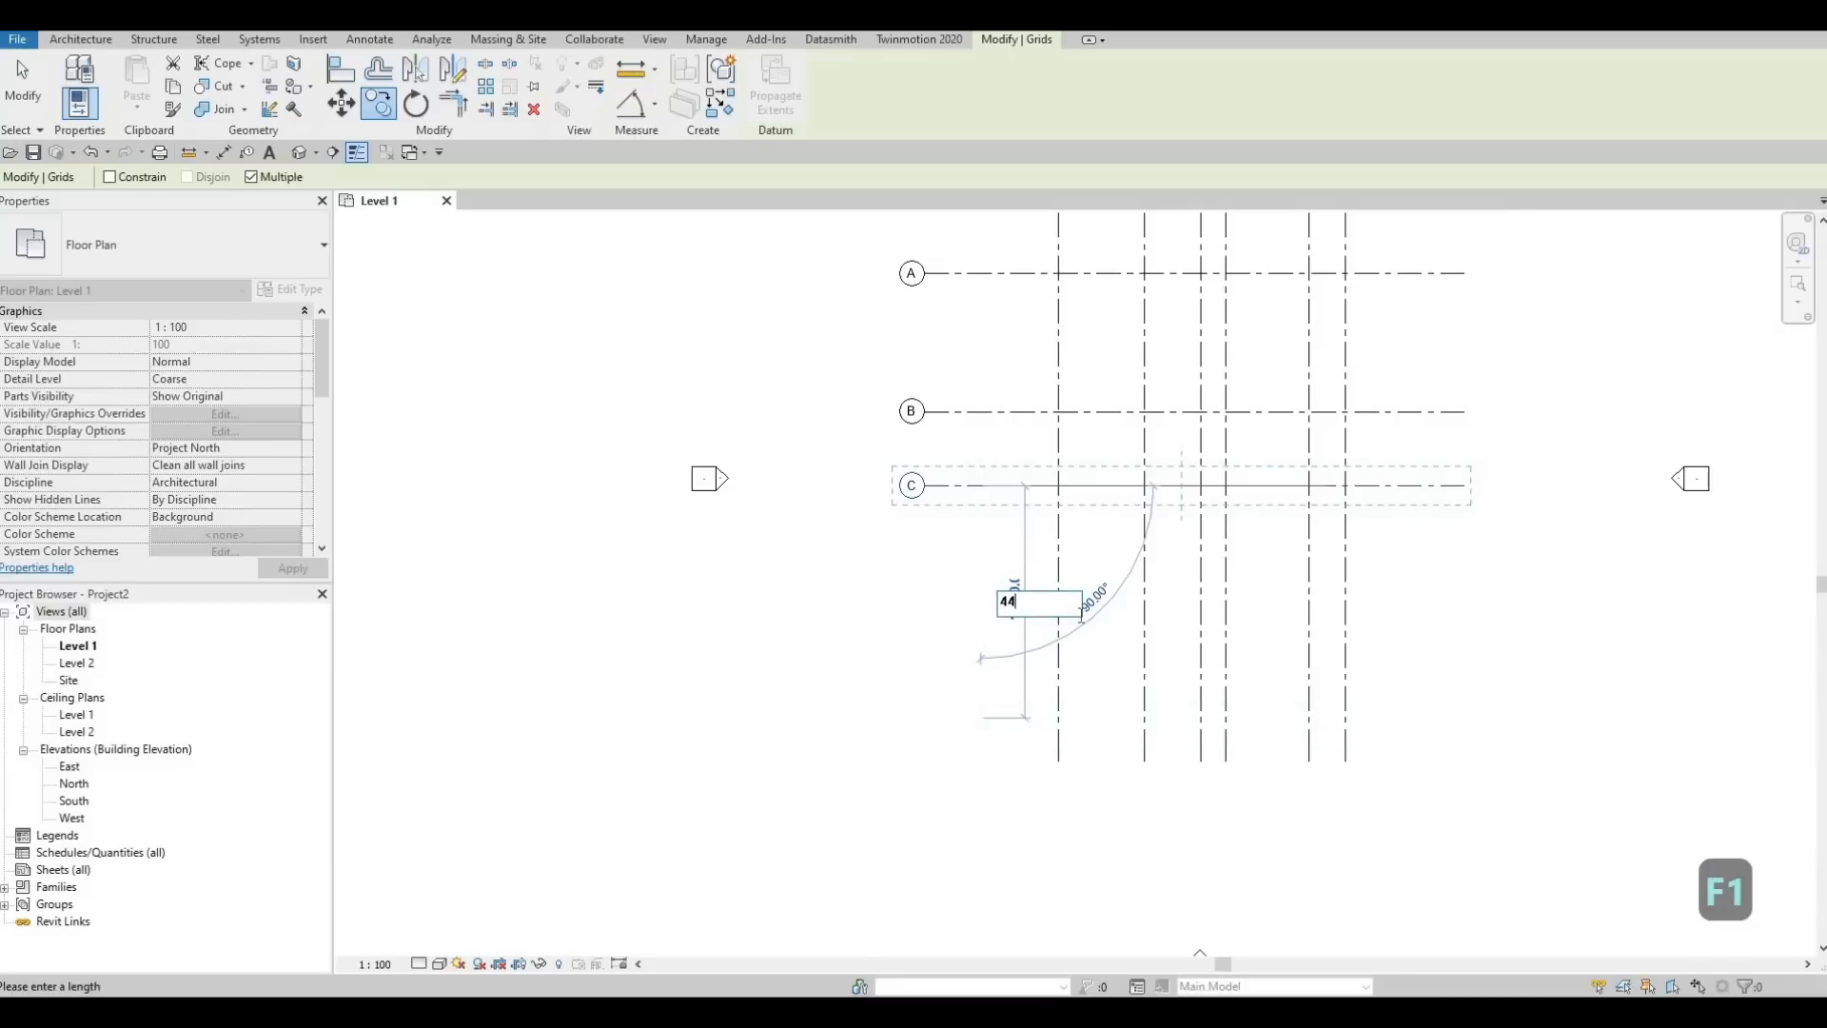
pyautogui.write('84')
pyautogui.press('Return')
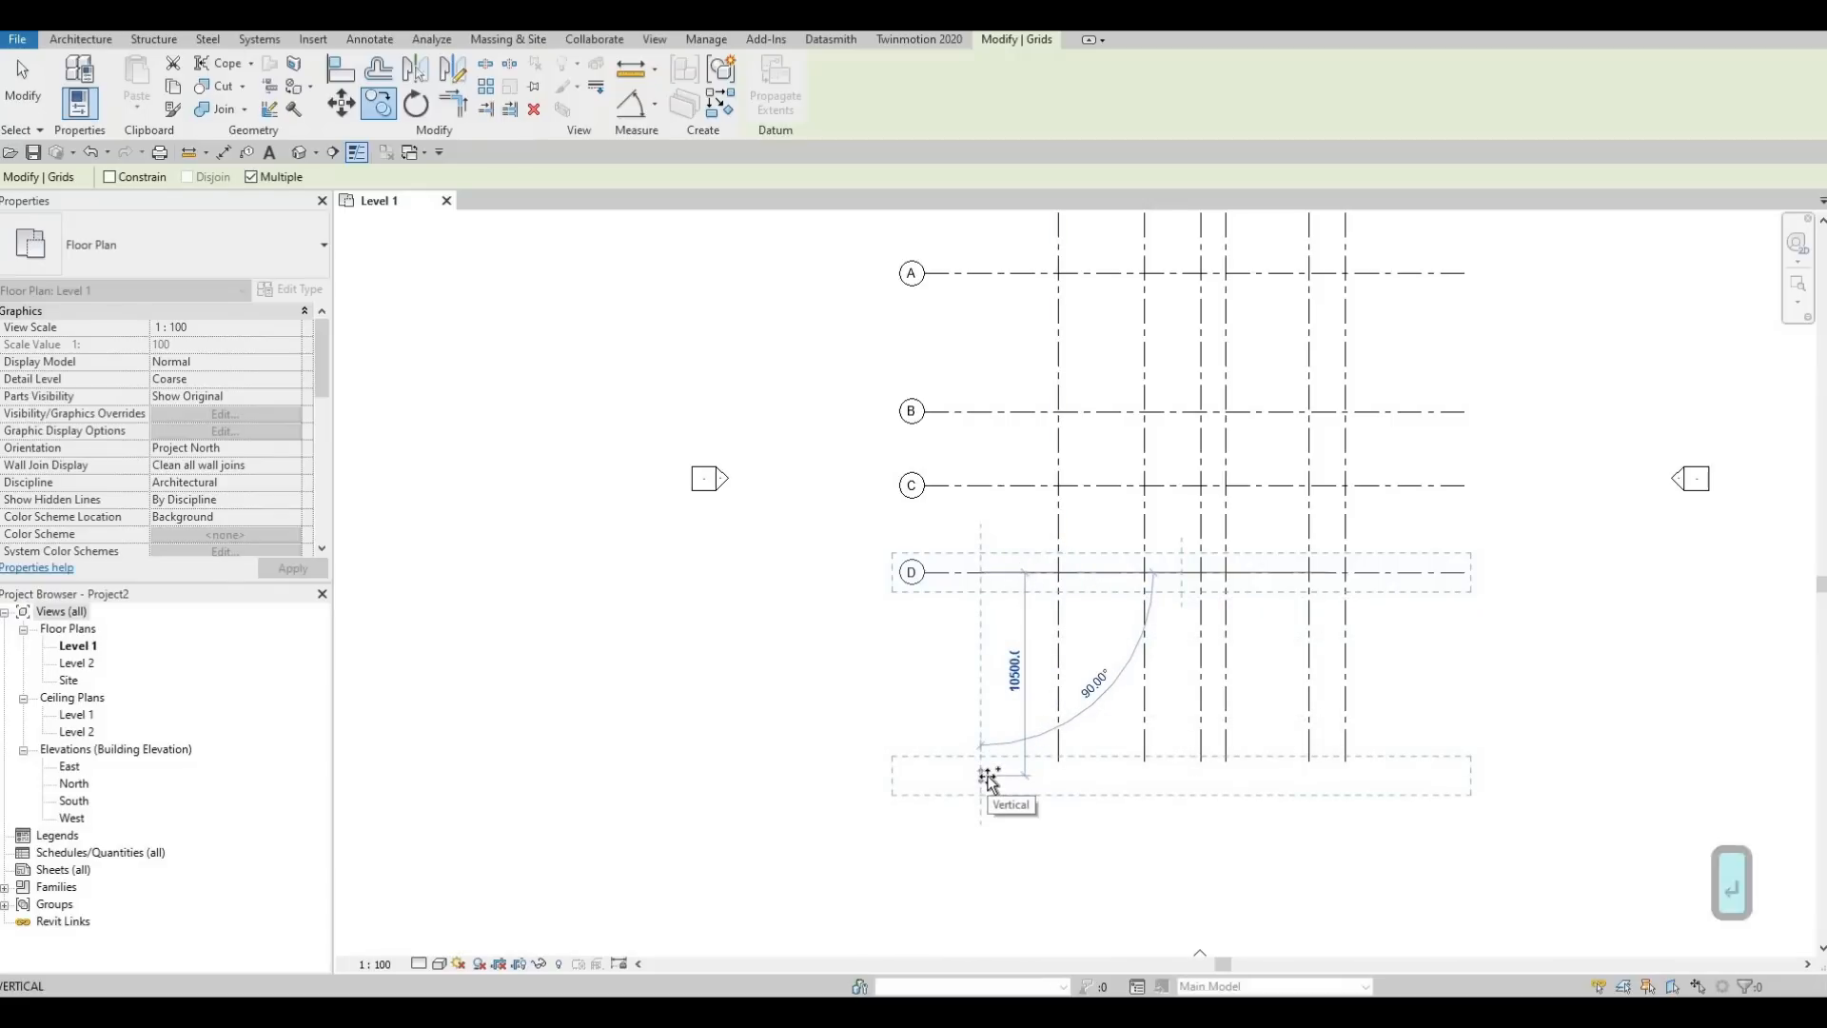
# Add the last two horizontal grid copies downward at spacings of 3902 and 1663, and finish copying
pyautogui.write('39')
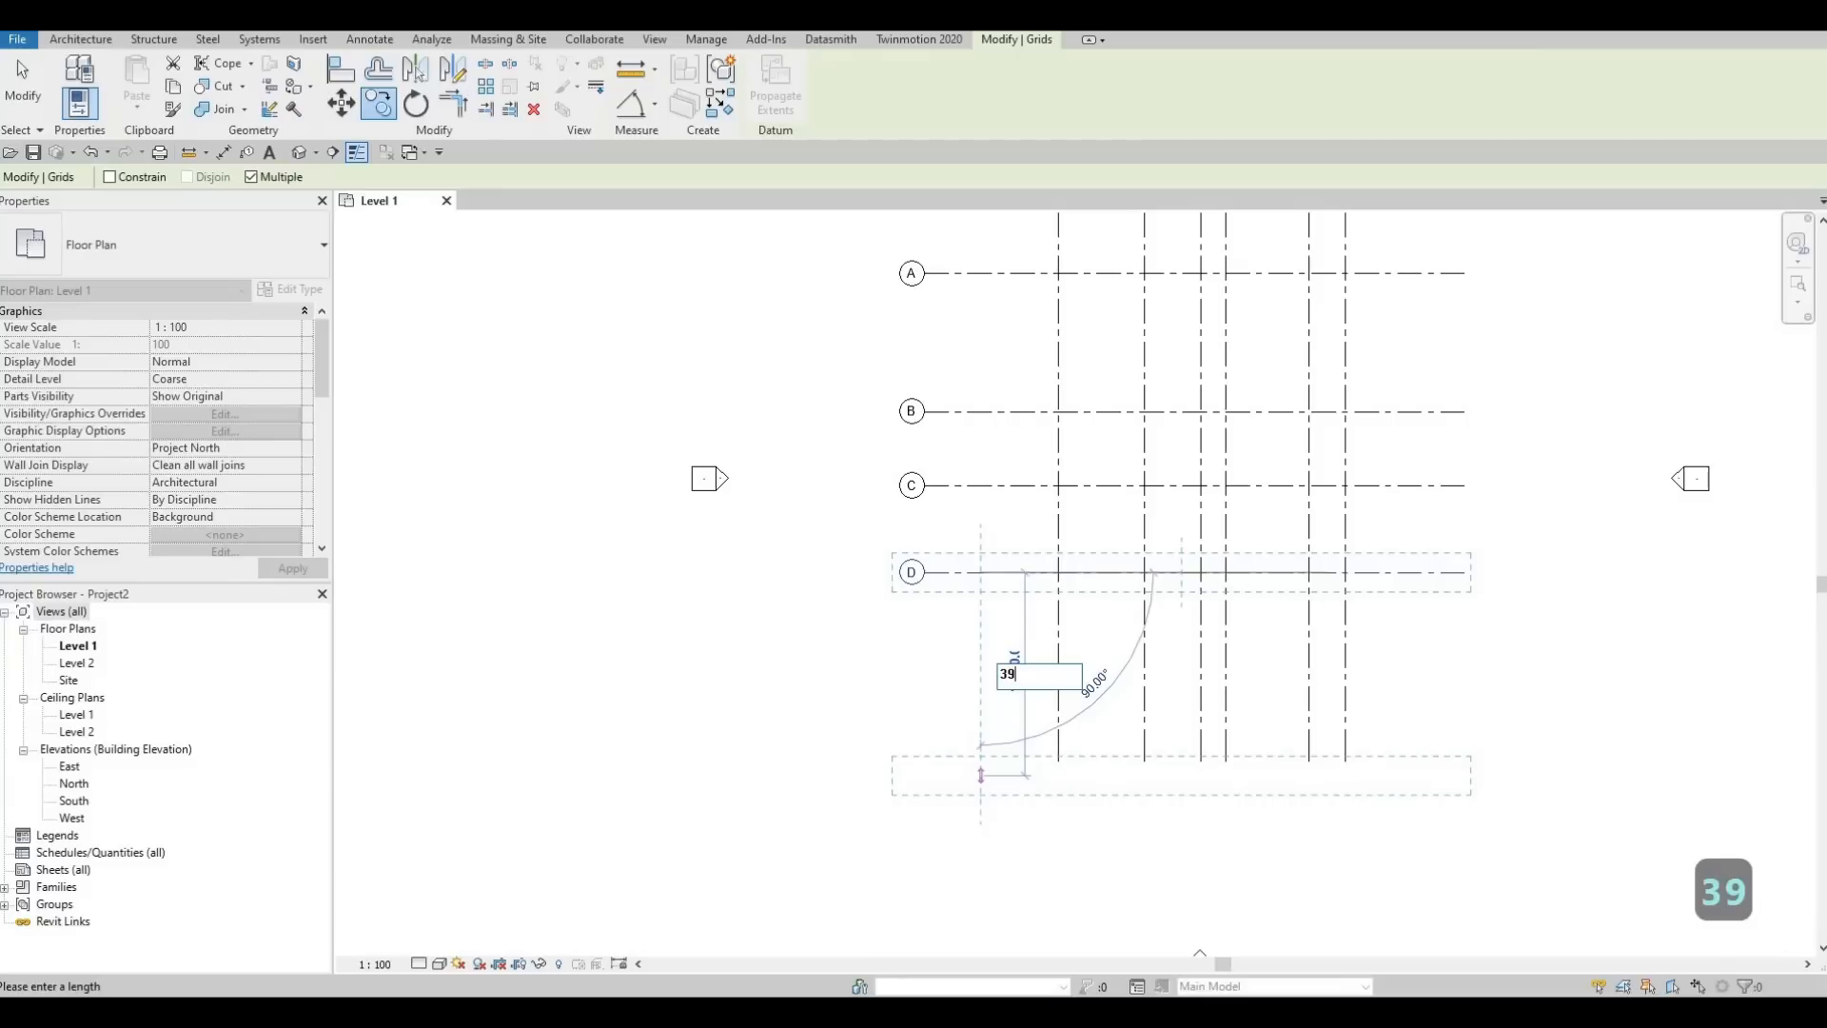
pyautogui.write('02')
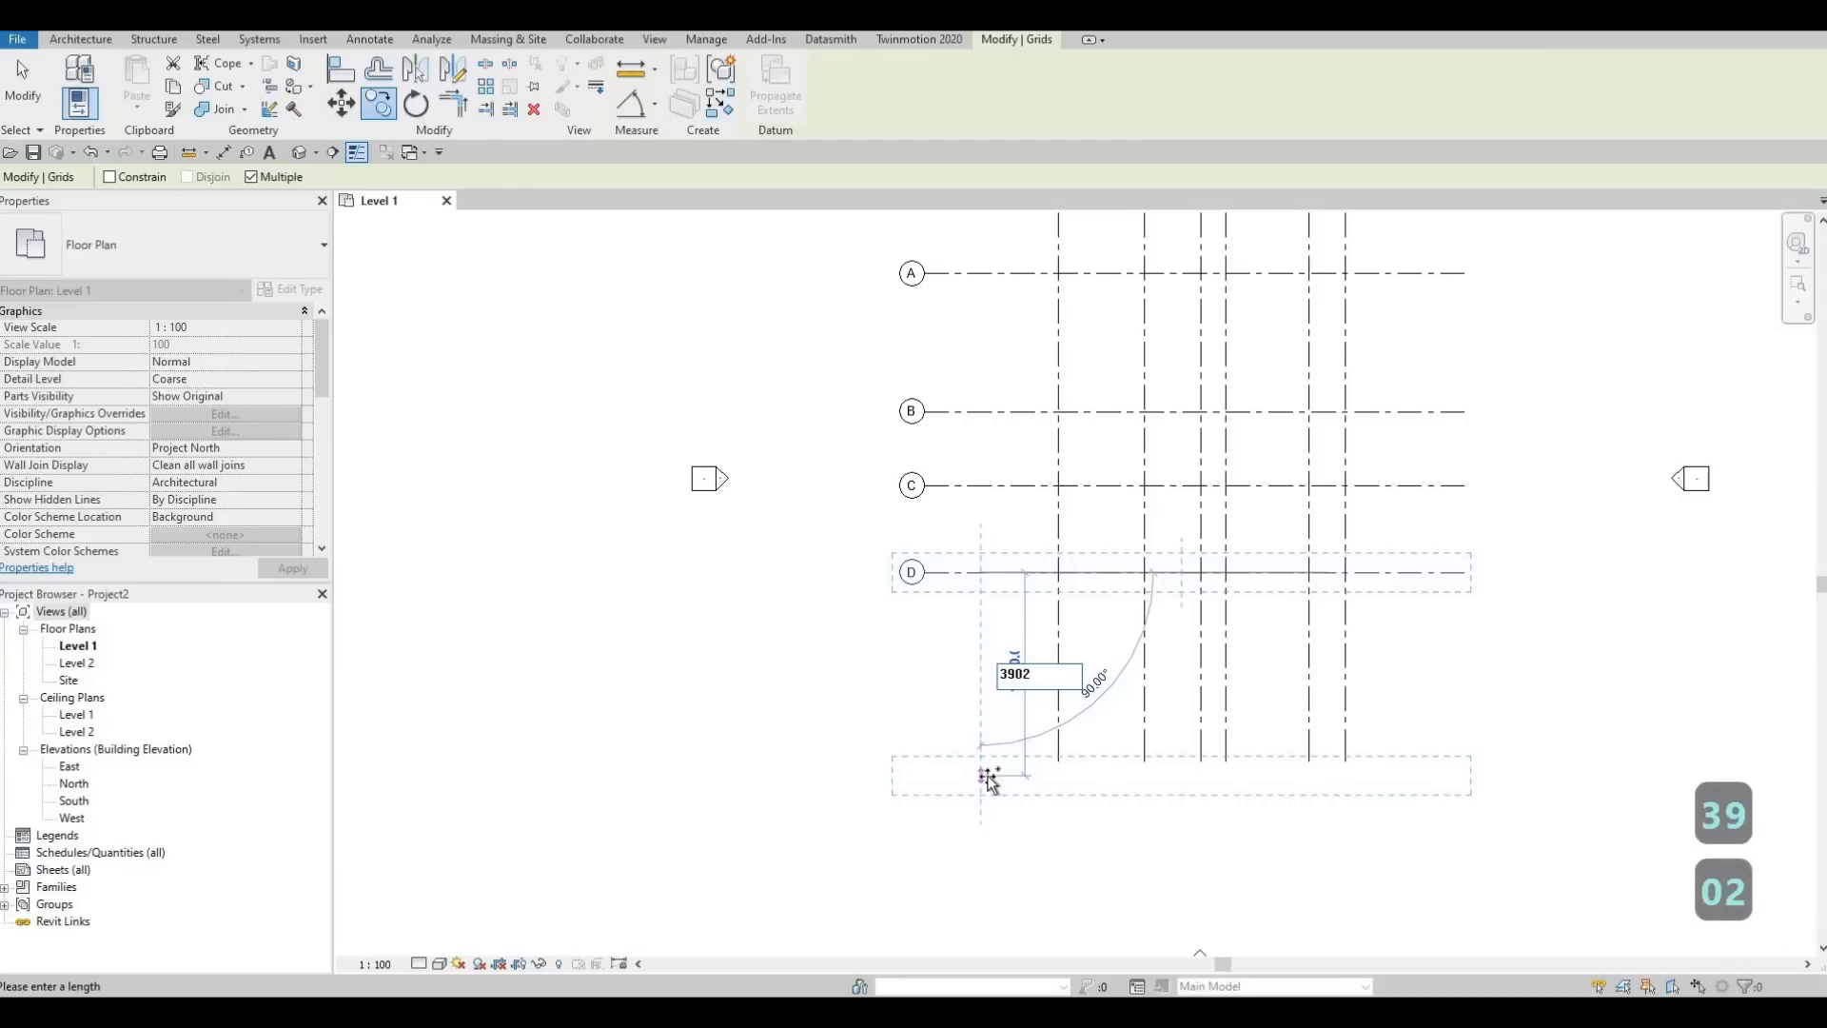
pyautogui.press('Return')
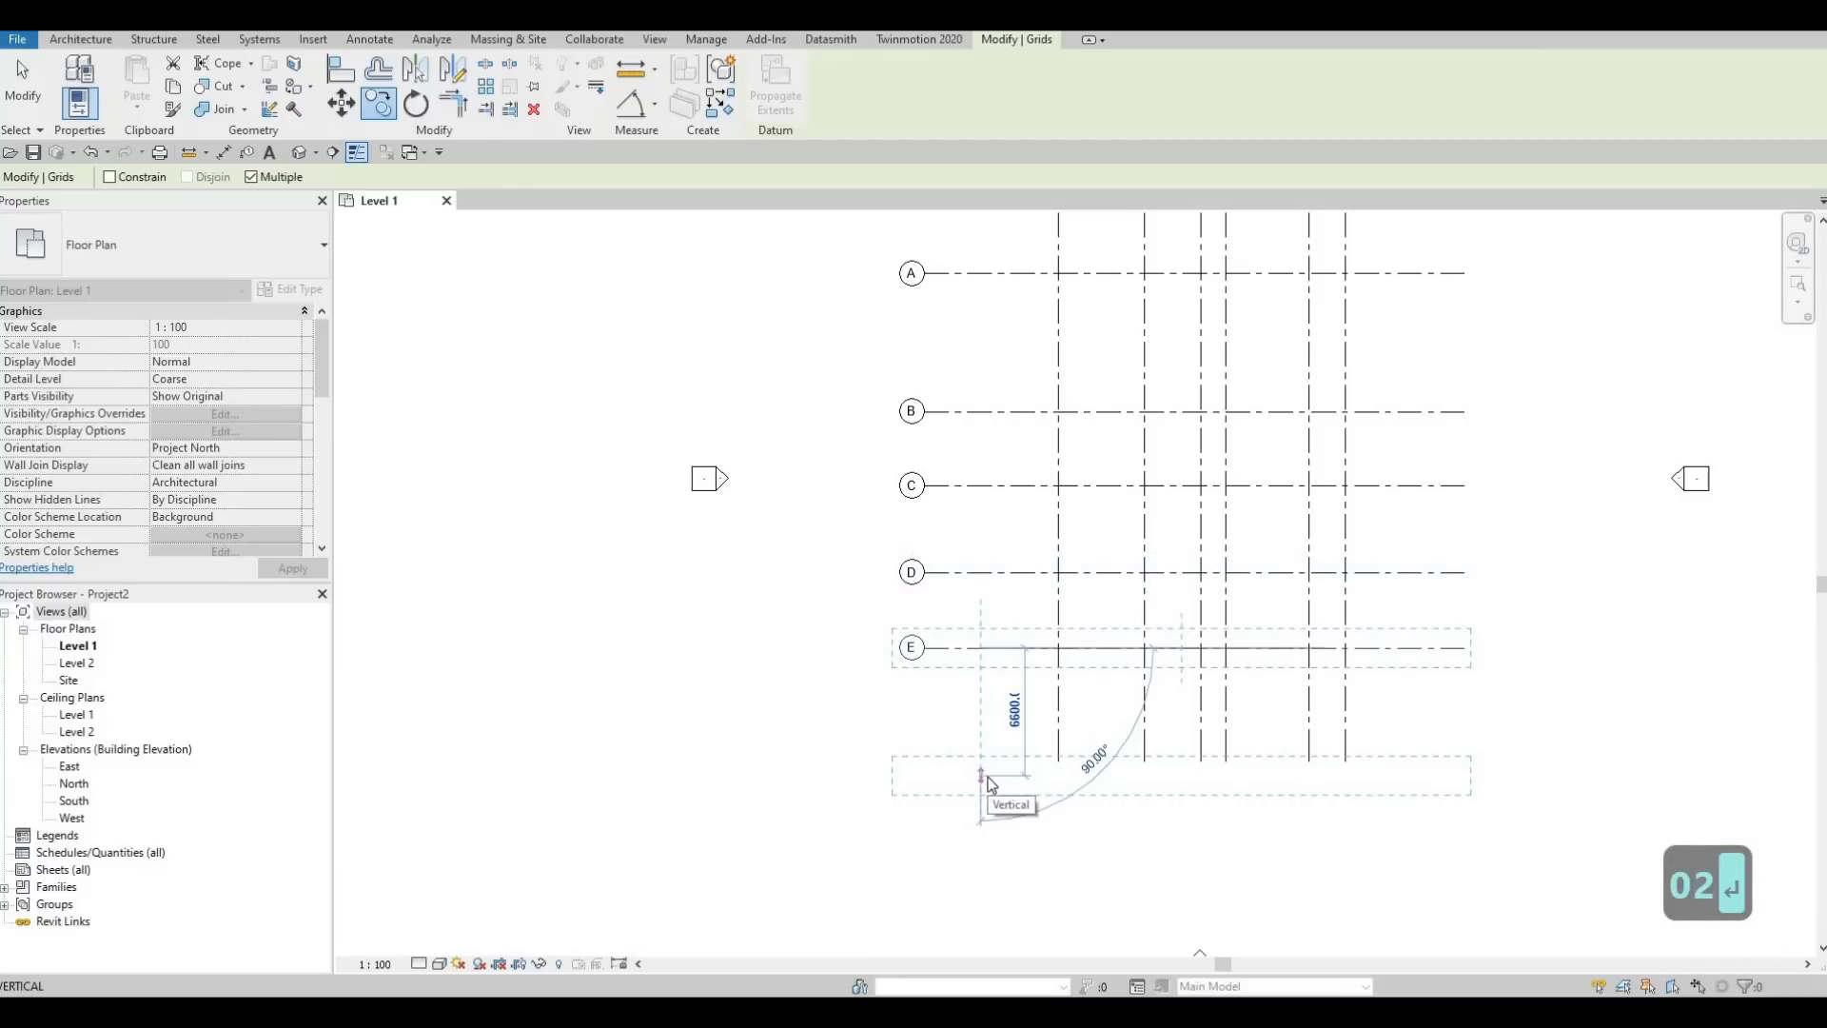
pyautogui.write('16')
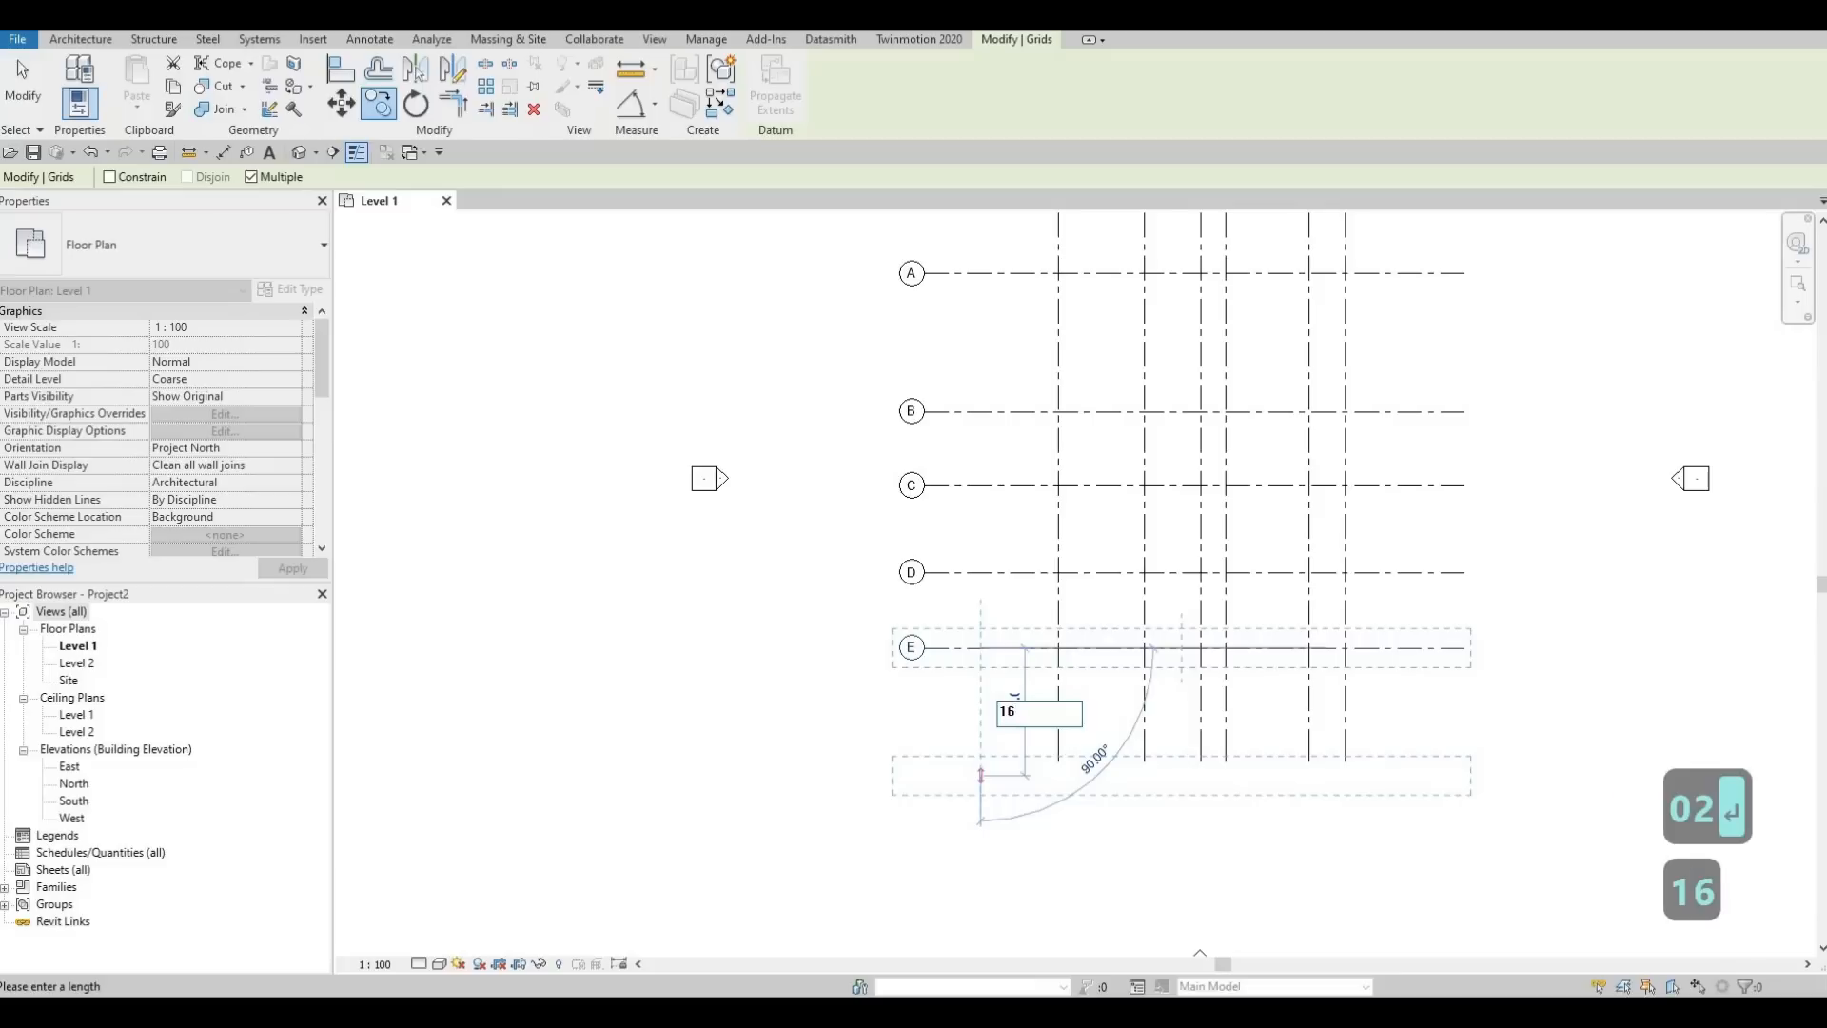
pyautogui.write('6')
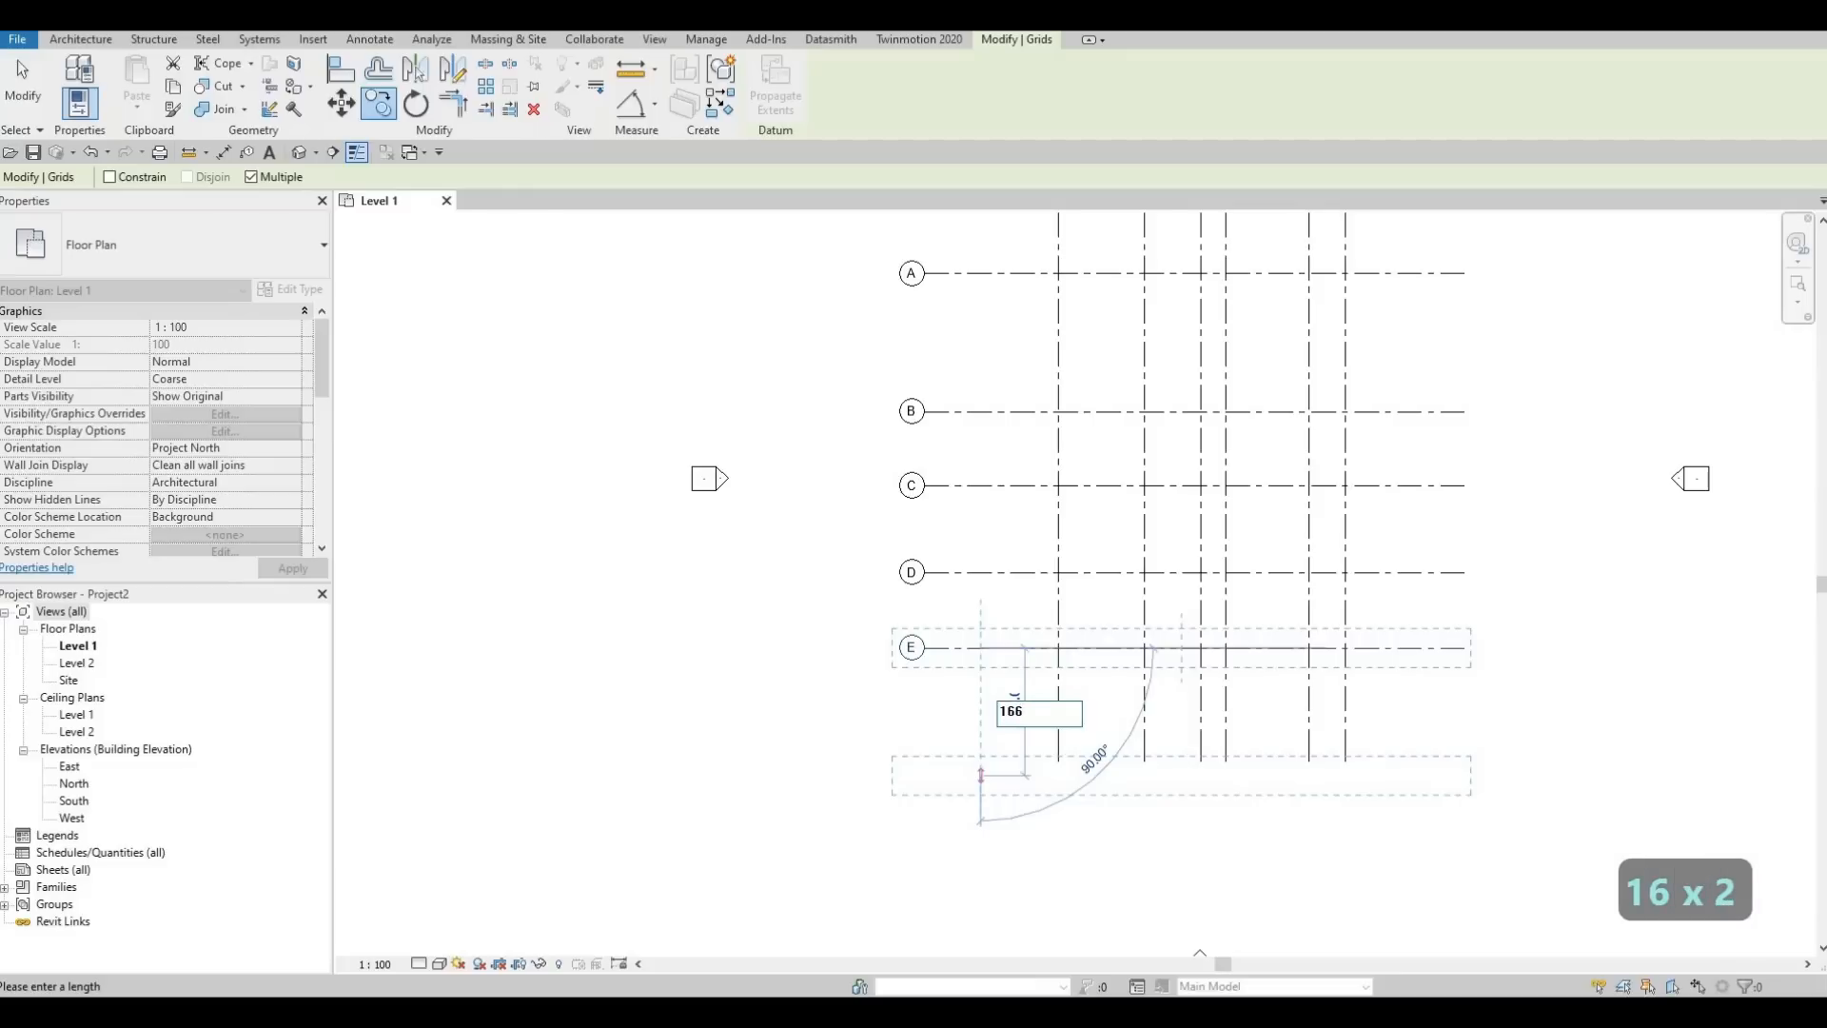
pyautogui.write('3')
pyautogui.press('Return')
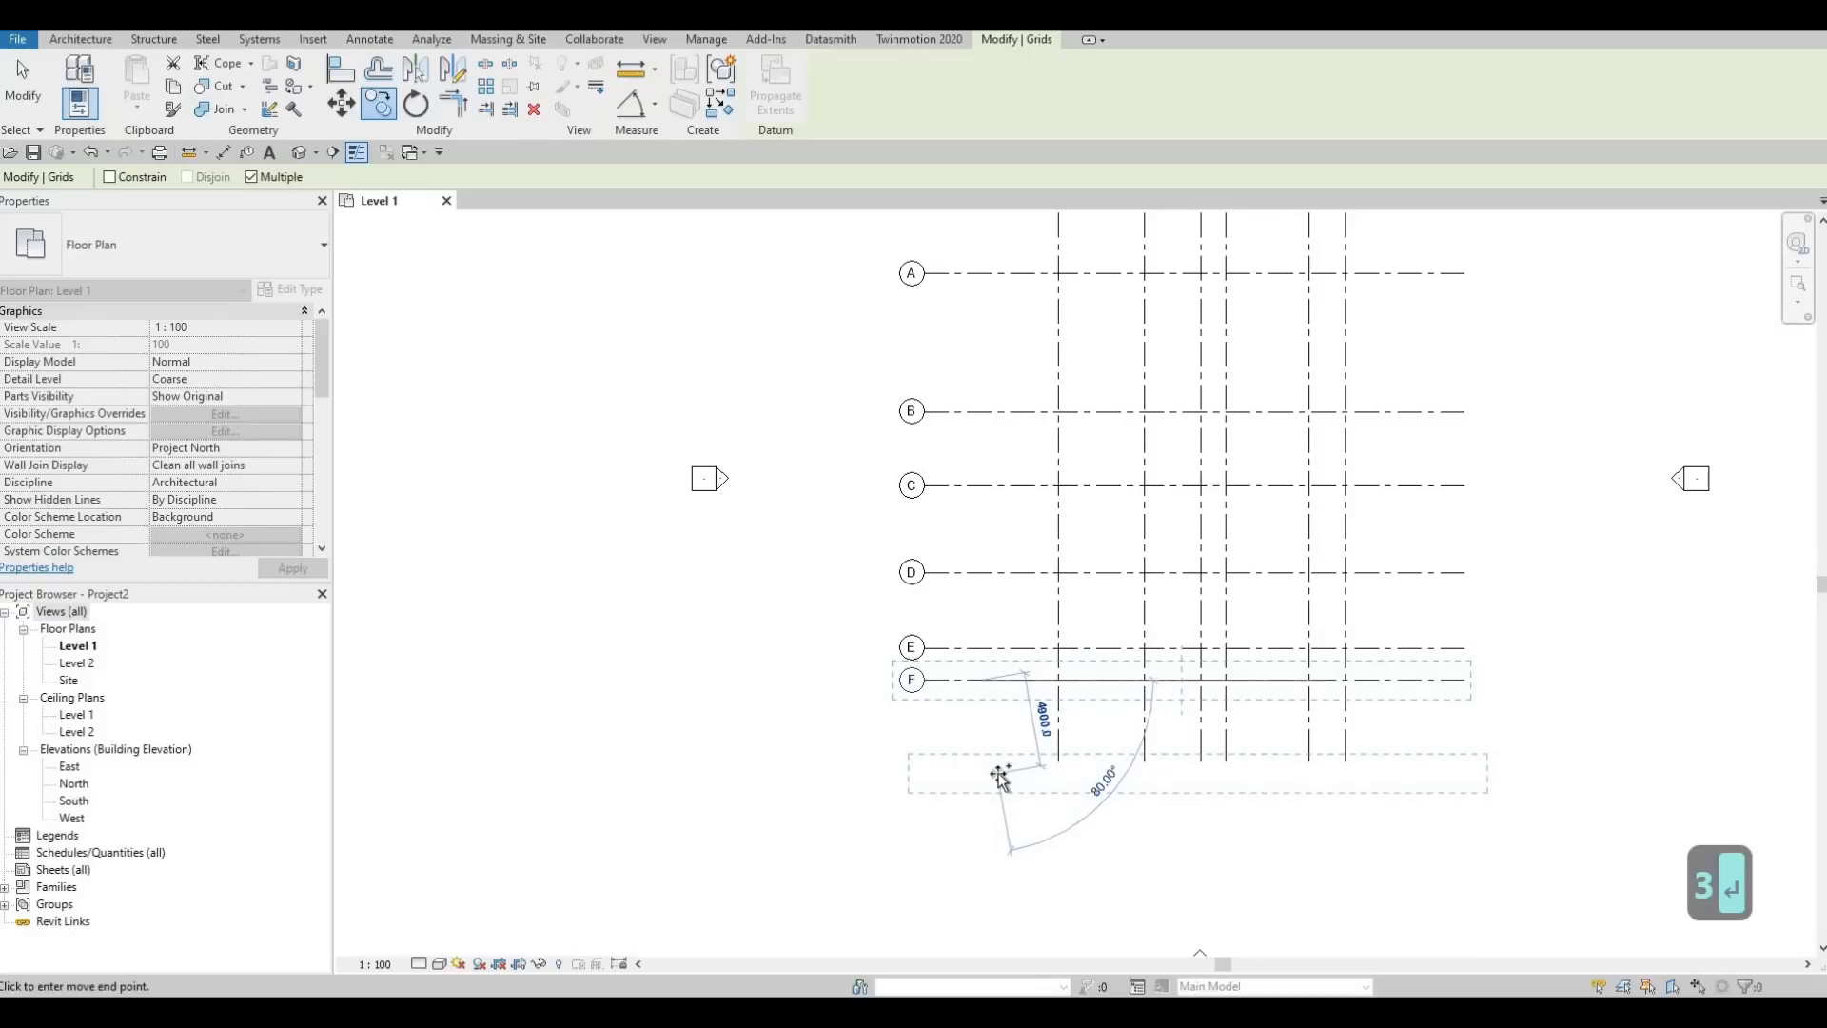
pyautogui.press('Escape')
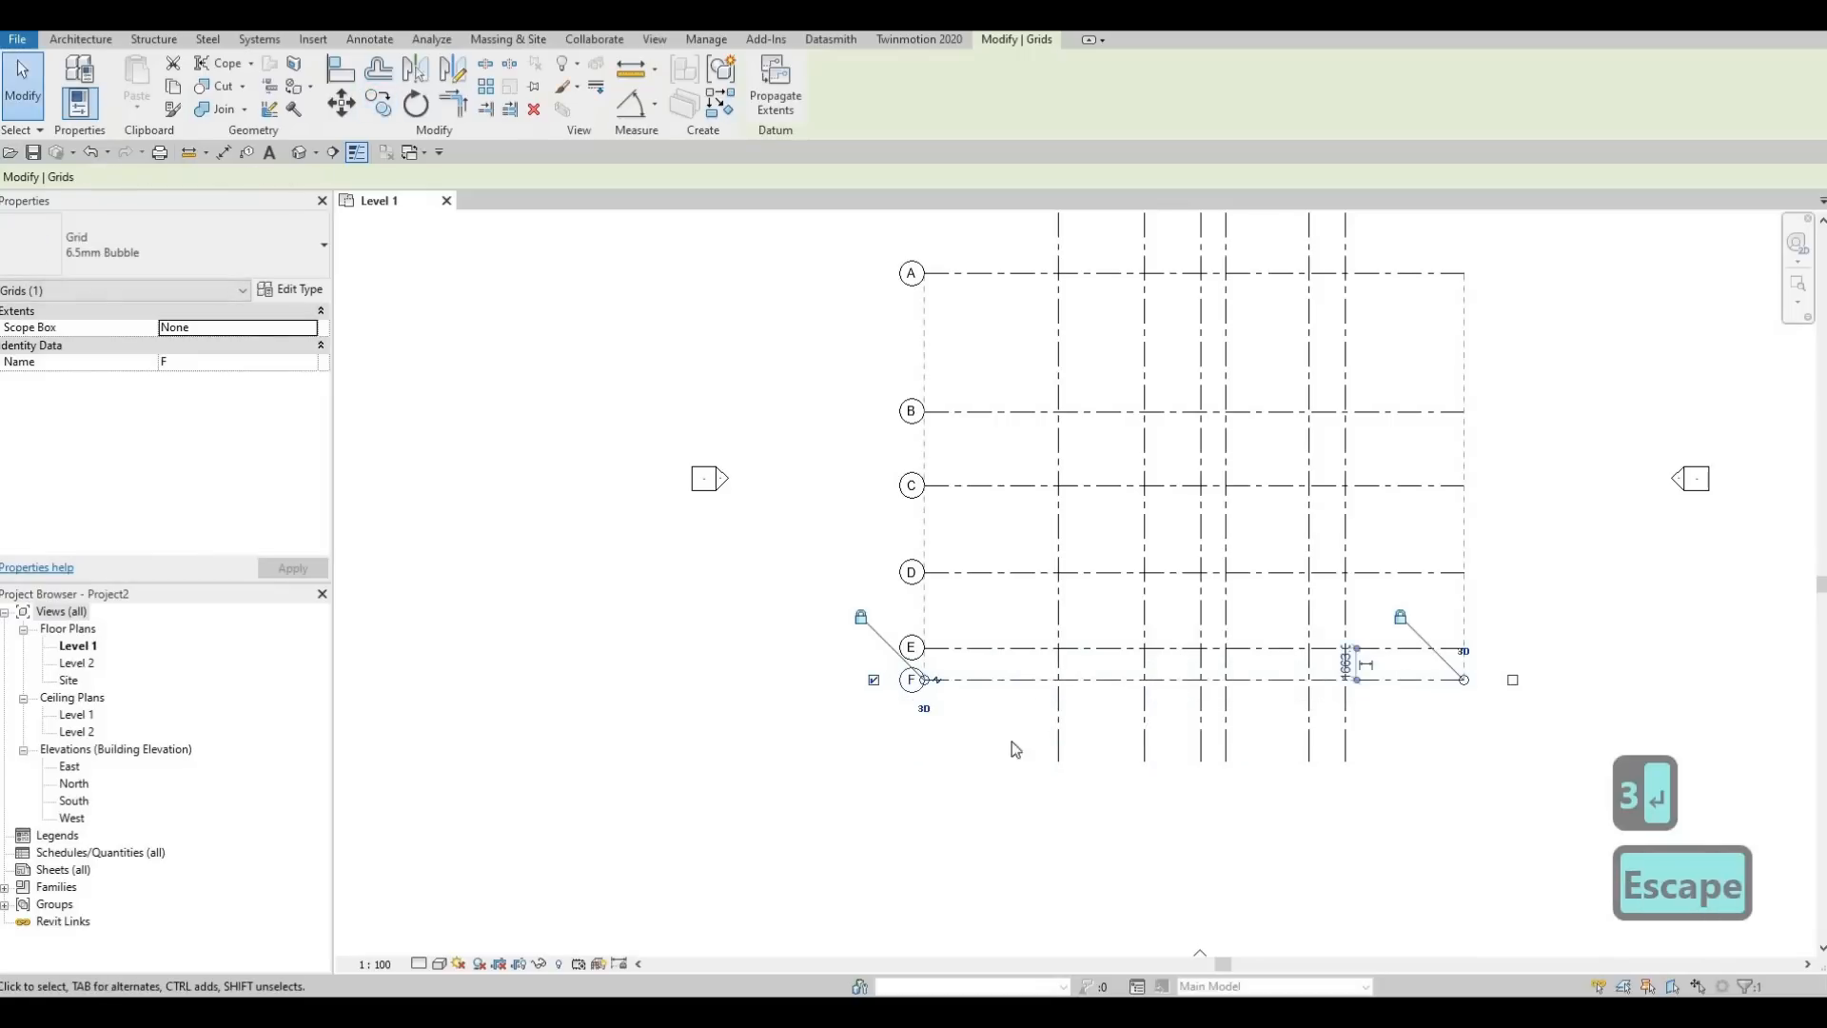
pyautogui.press('Escape')
pyautogui.moveTo(1100, 609); pyautogui.dragTo(1083, 612, button='middle')
pyautogui.scroll(-1, 1083, 612)
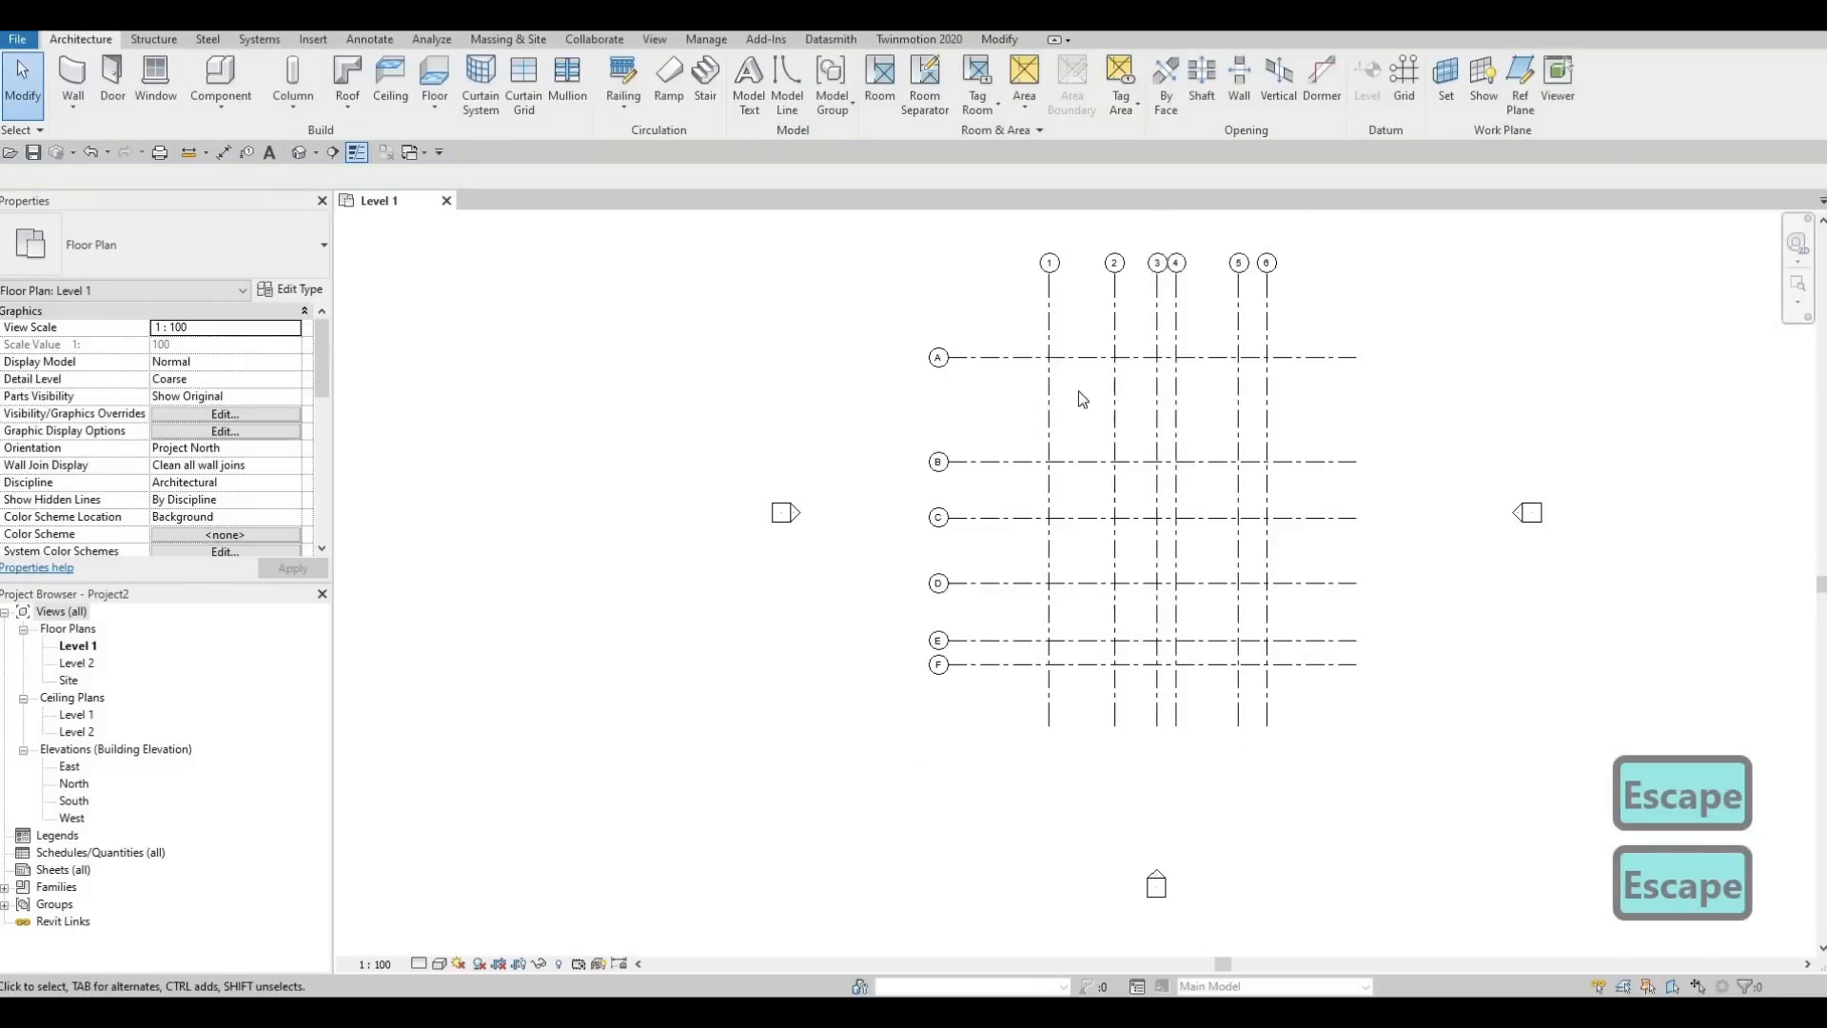
pyautogui.moveTo(1074, 352); pyautogui.dragTo(1060, 378, button='middle')
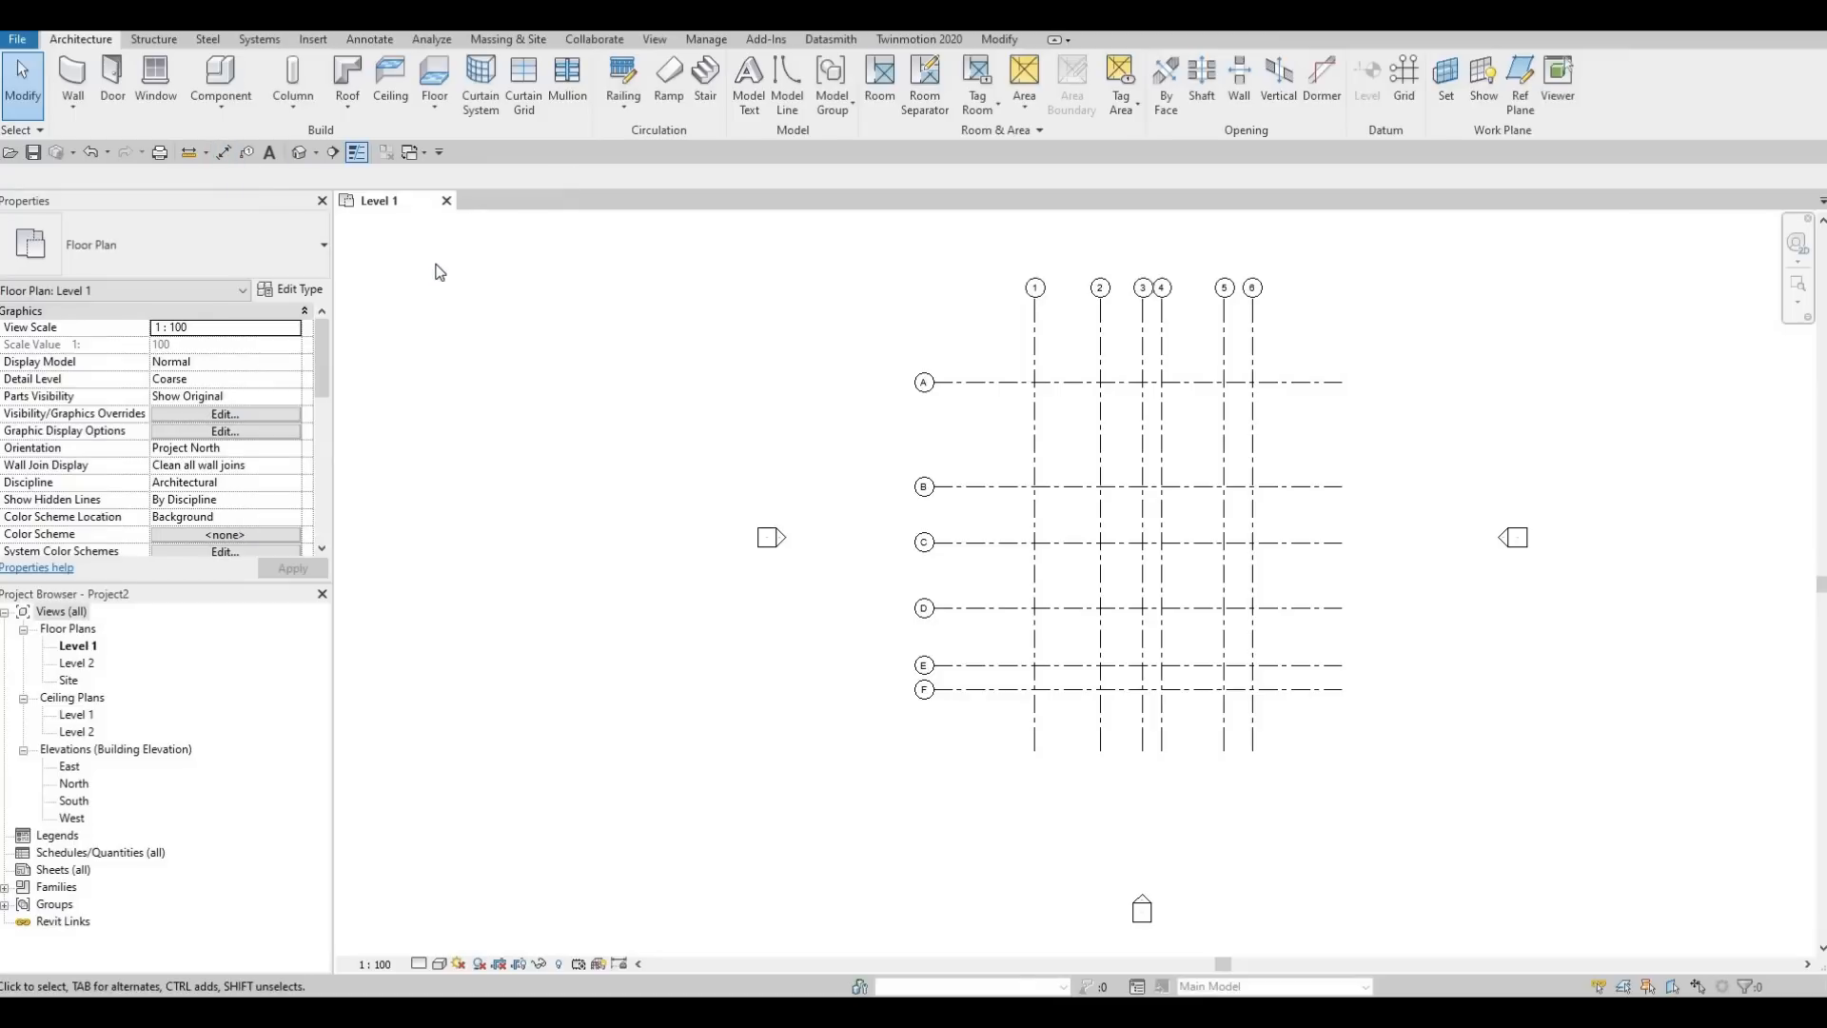
# Place an aligned dimension chain across vertical grids 1 to 6 above grid A, with an overall dimension from 1 to 6 above it
pyautogui.press('d')
pyautogui.press('i')
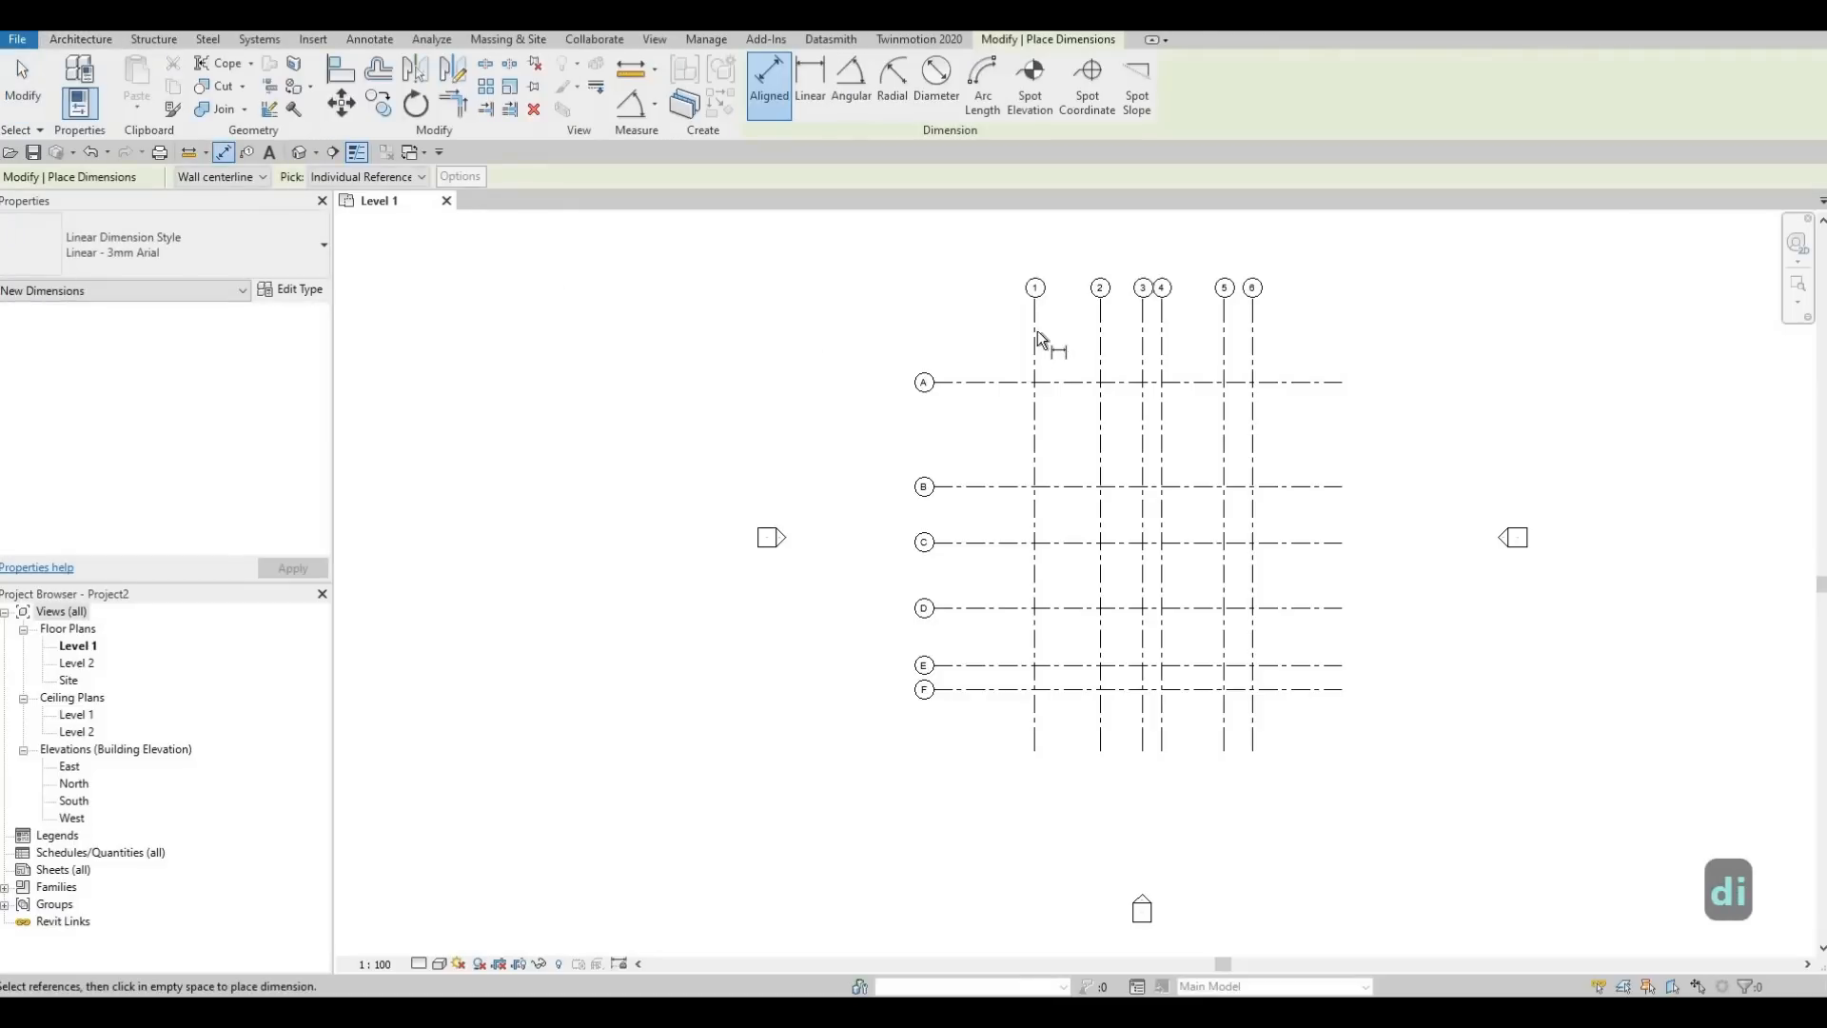
pyautogui.click(1035, 341)
pyautogui.click(1101, 350)
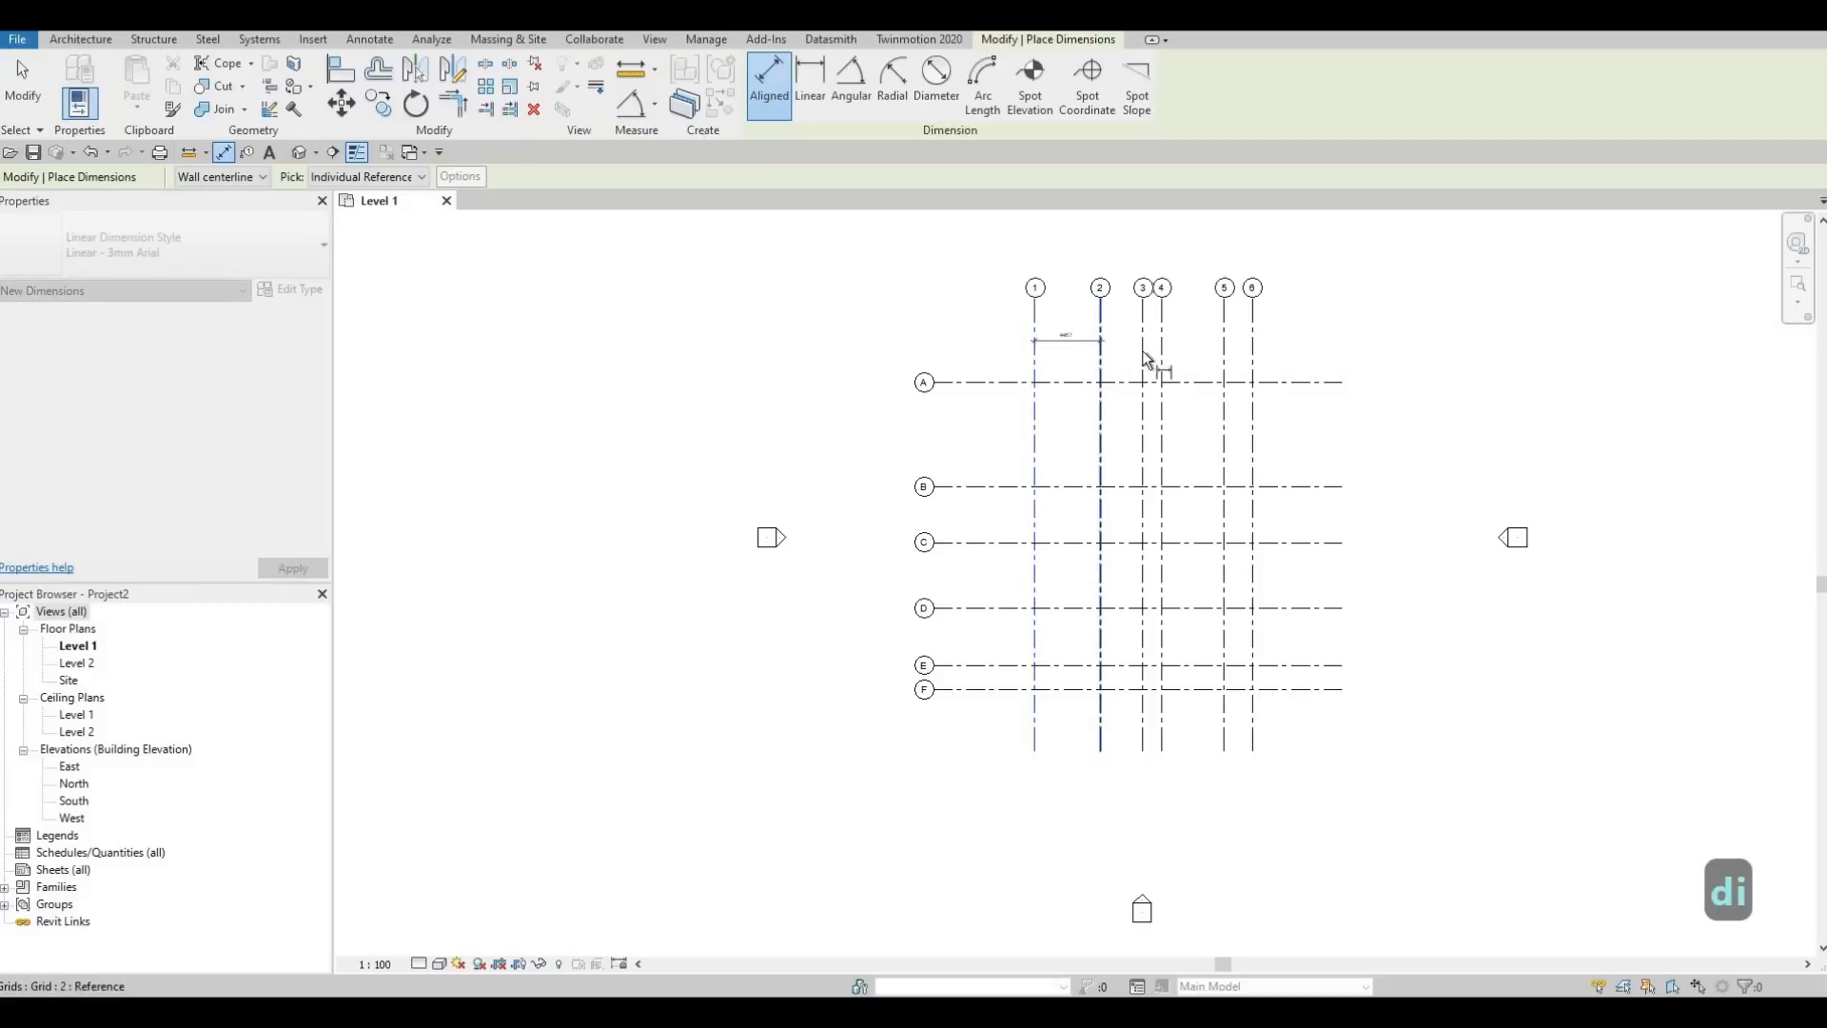
pyautogui.click(1143, 348)
pyautogui.scroll(3, 1146, 345)
pyautogui.click(1183, 337)
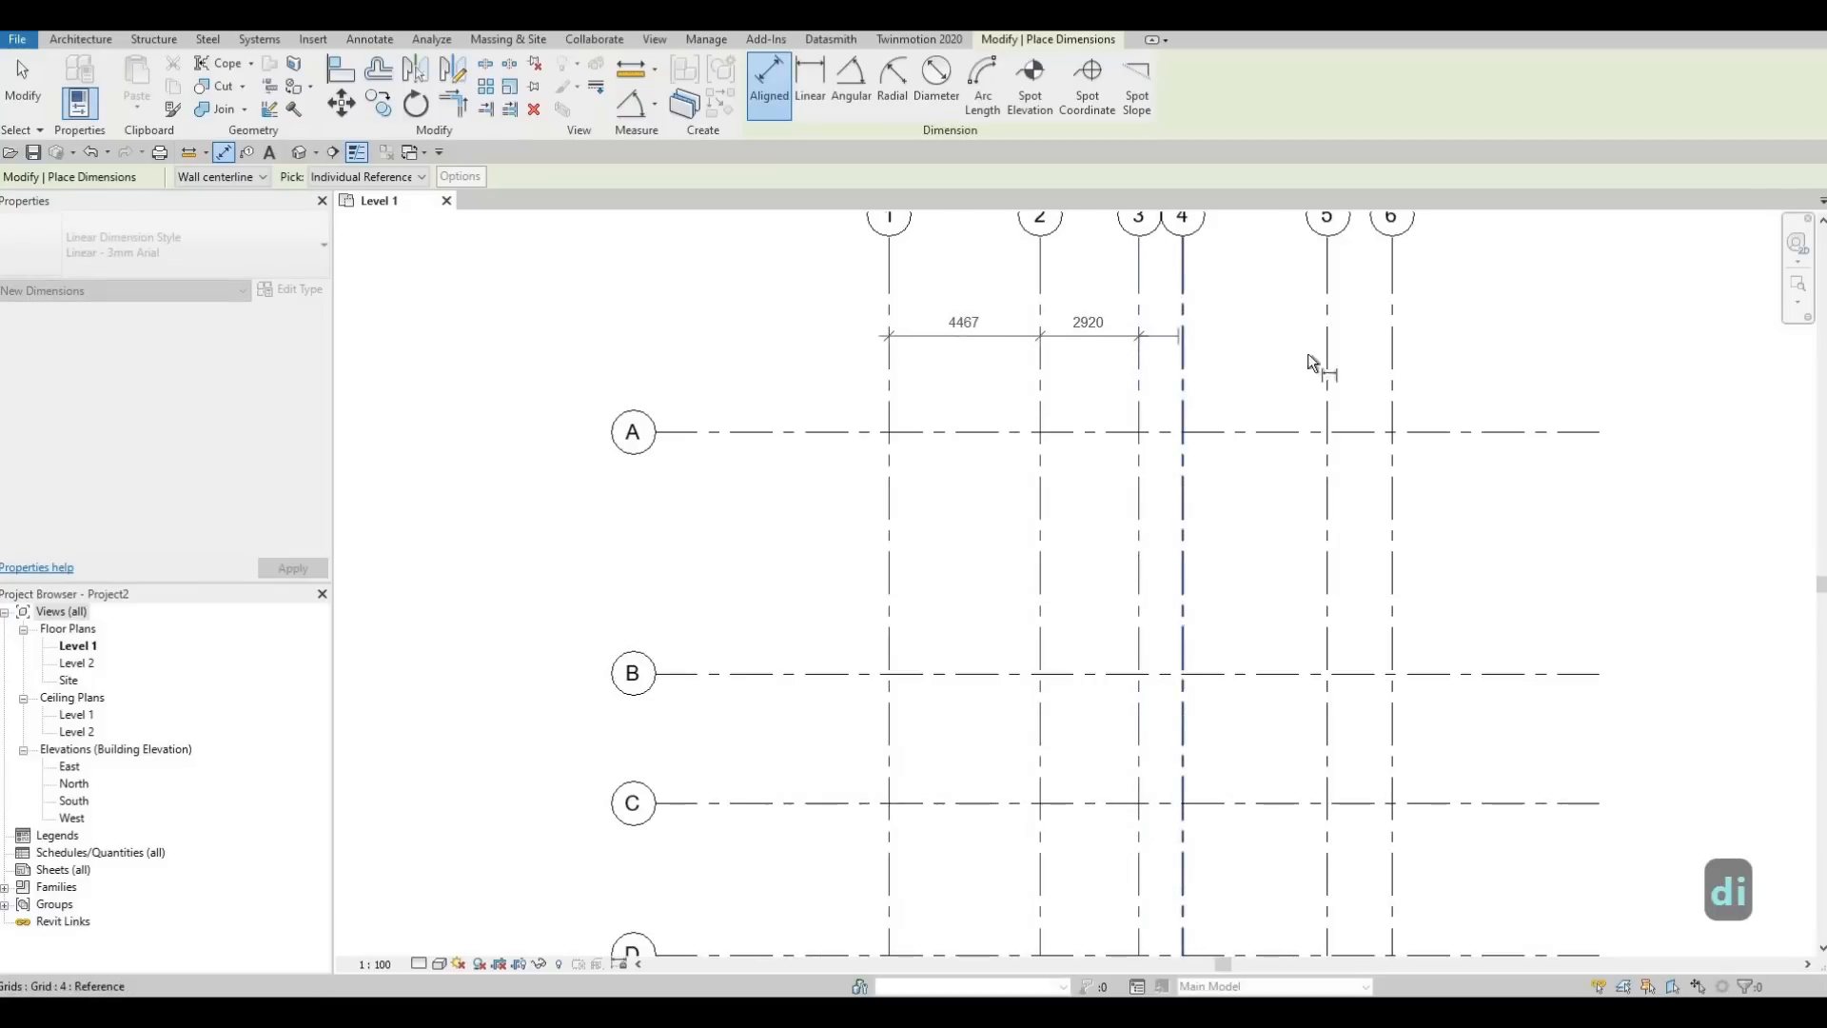
pyautogui.click(1330, 362)
pyautogui.click(1392, 352)
pyautogui.click(1546, 372)
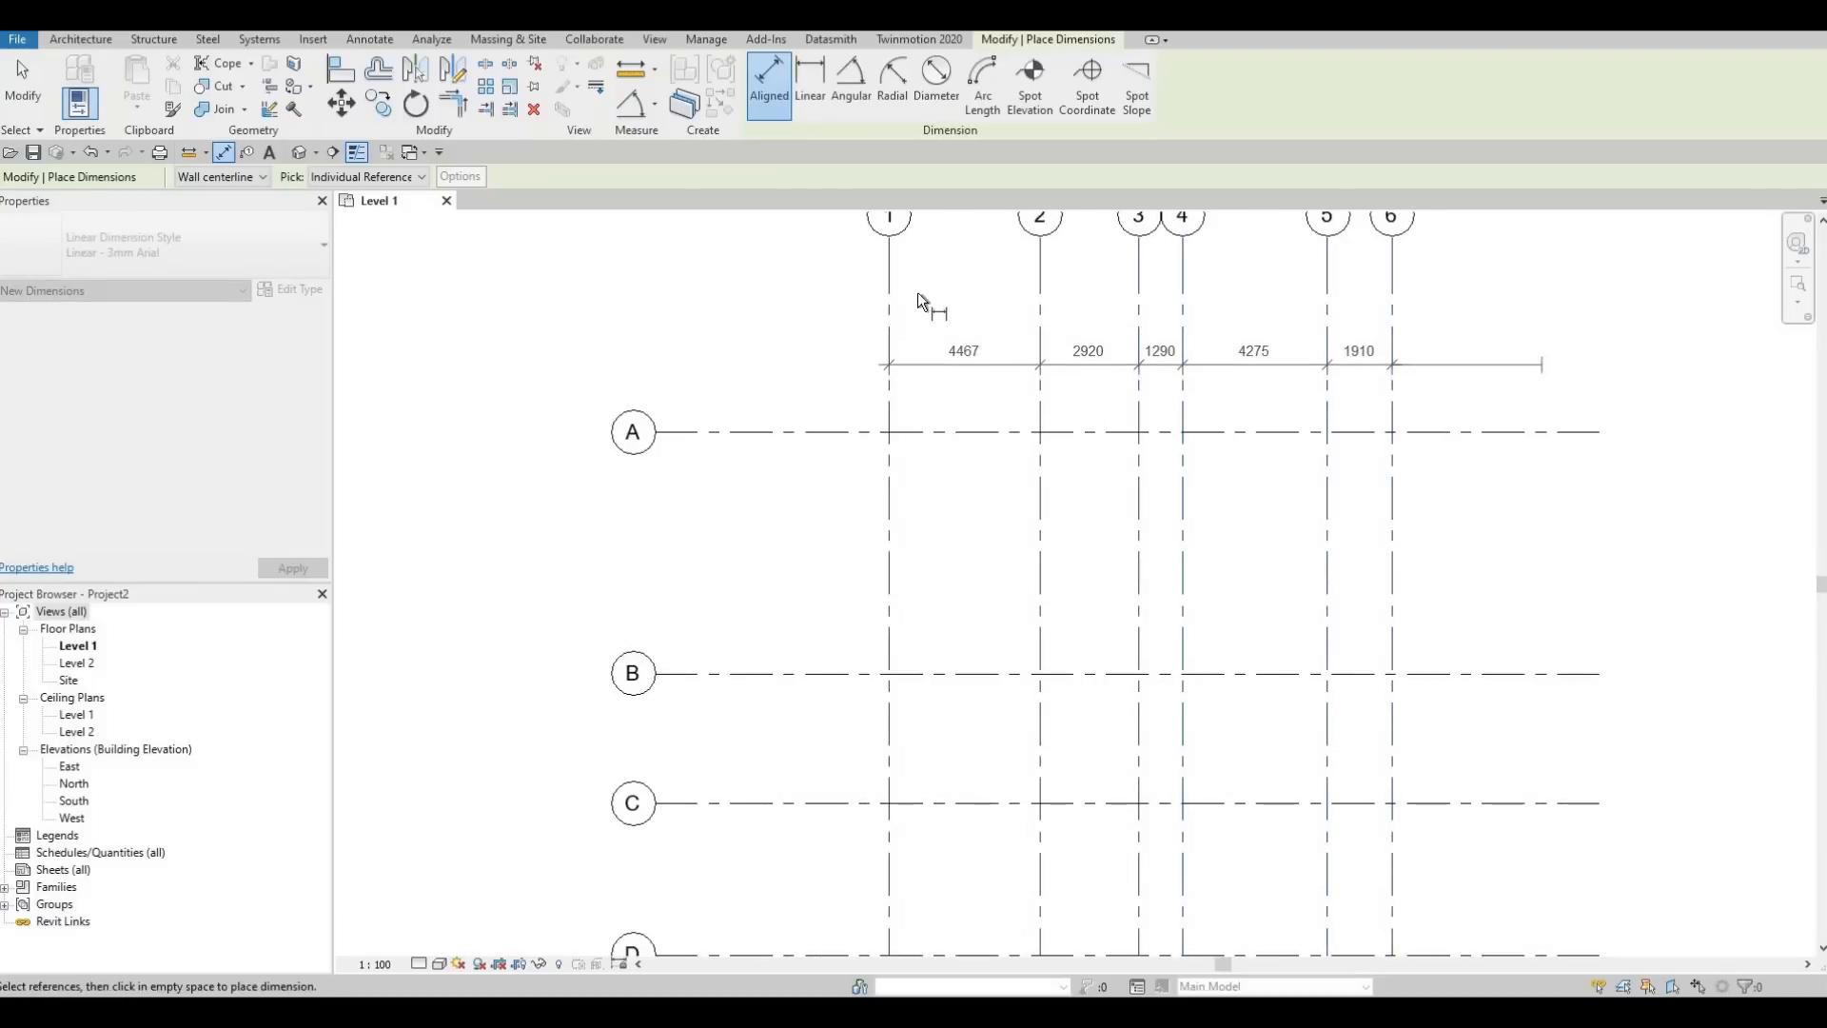
pyautogui.click(888, 300)
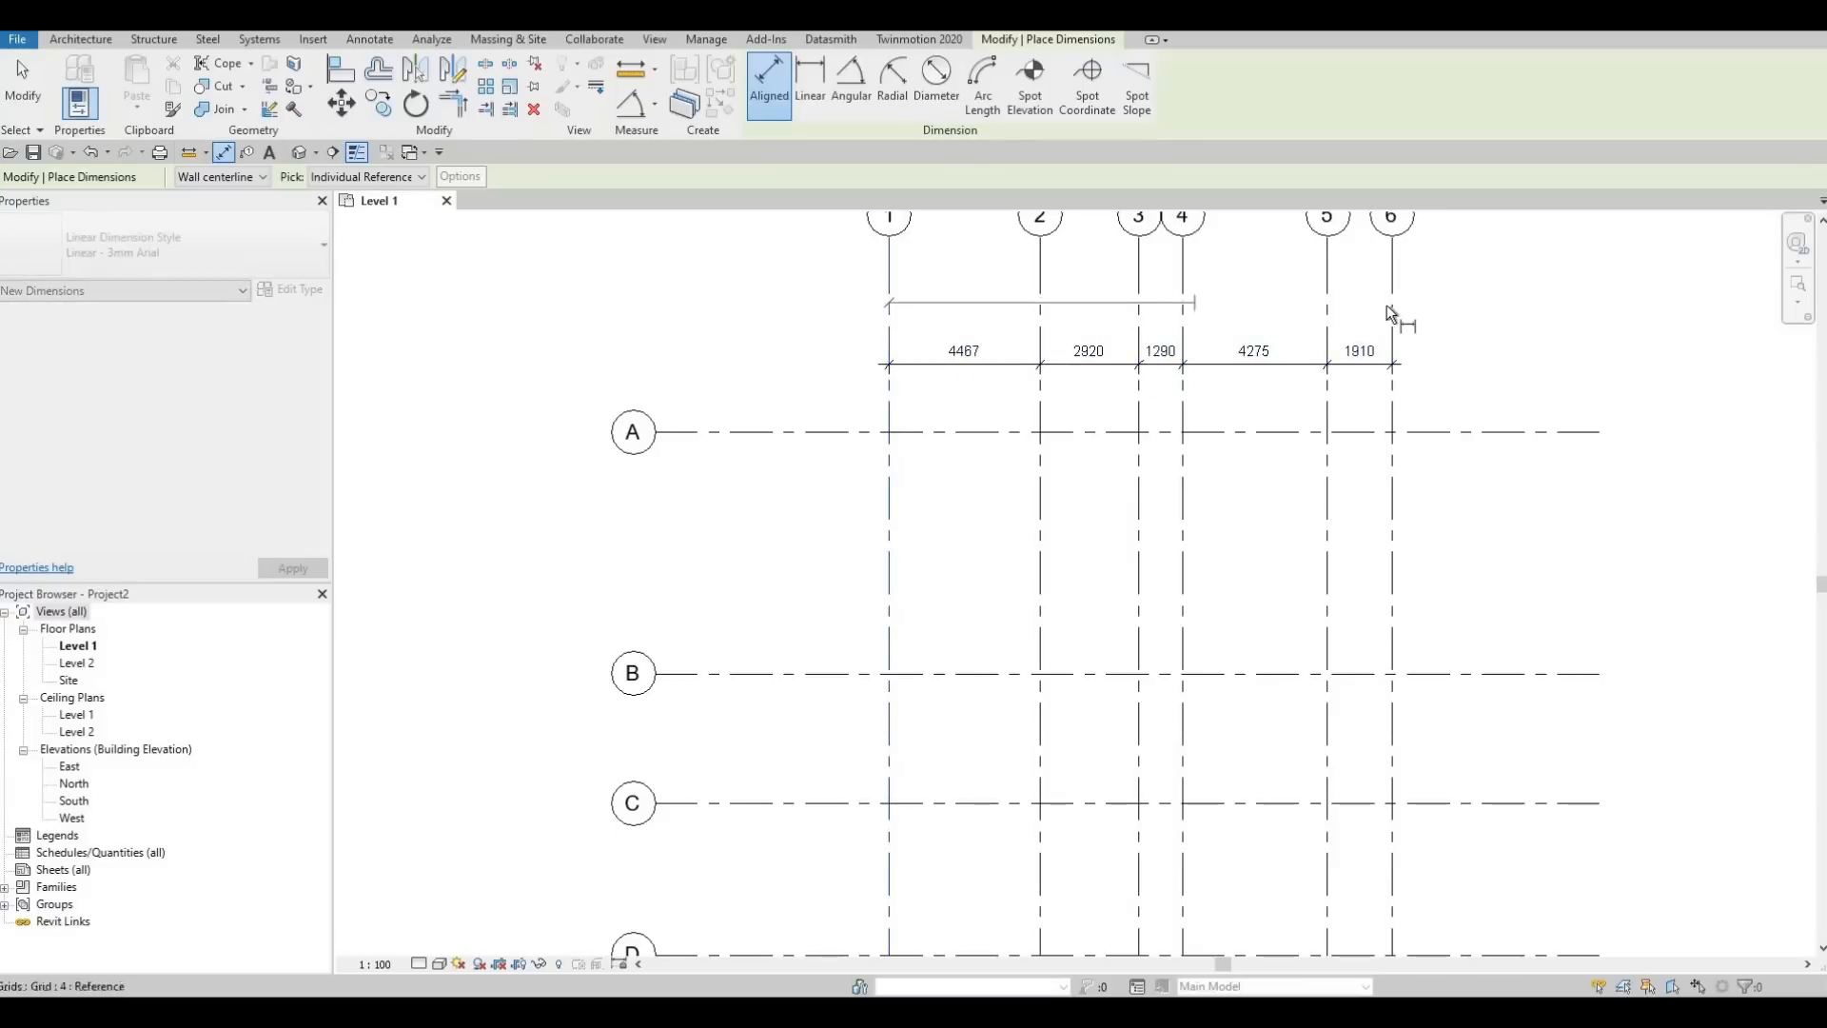
pyautogui.click(1490, 307)
# Place a vertical aligned dimension chain through horizontal grids A to F, just left of vertical grid 1
pyautogui.moveTo(884, 415); pyautogui.dragTo(971, 339, button='middle')
pyautogui.scroll(-1, 971, 339)
pyautogui.click(916, 355)
pyautogui.click(917, 537)
pyautogui.click(923, 636)
pyautogui.click(921, 749)
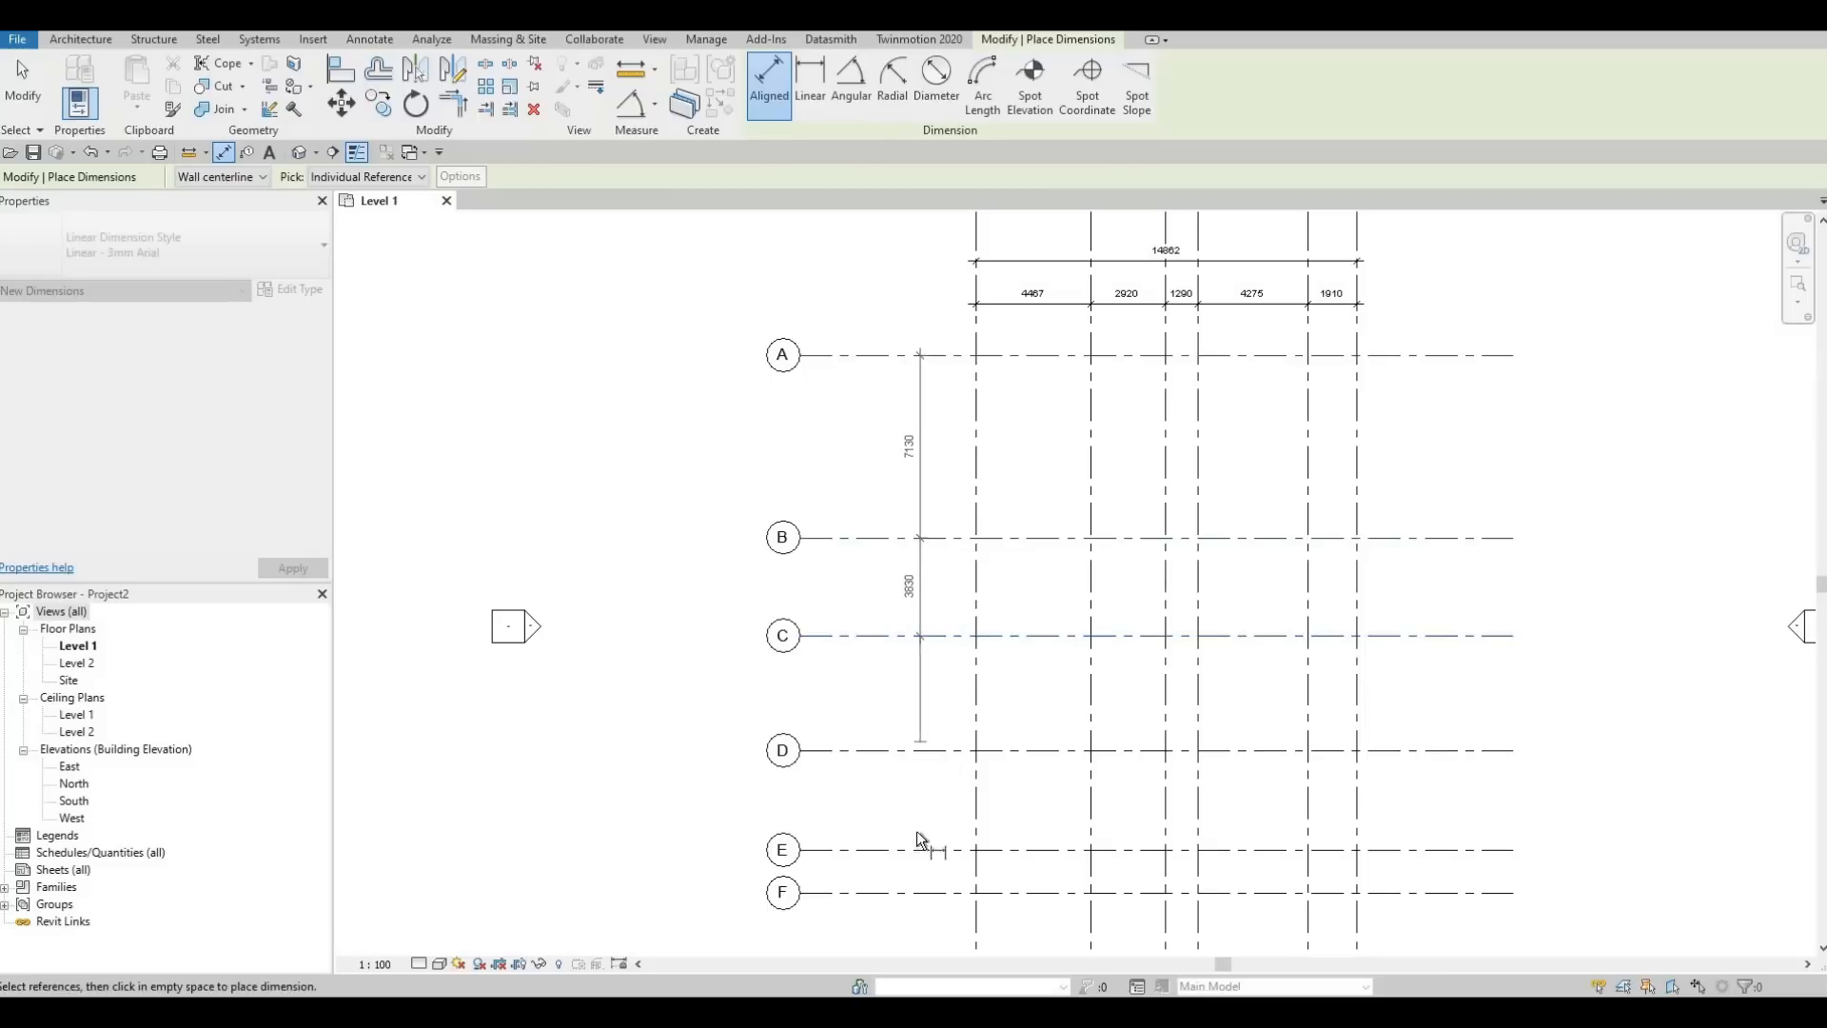
pyautogui.click(919, 849)
pyautogui.click(921, 894)
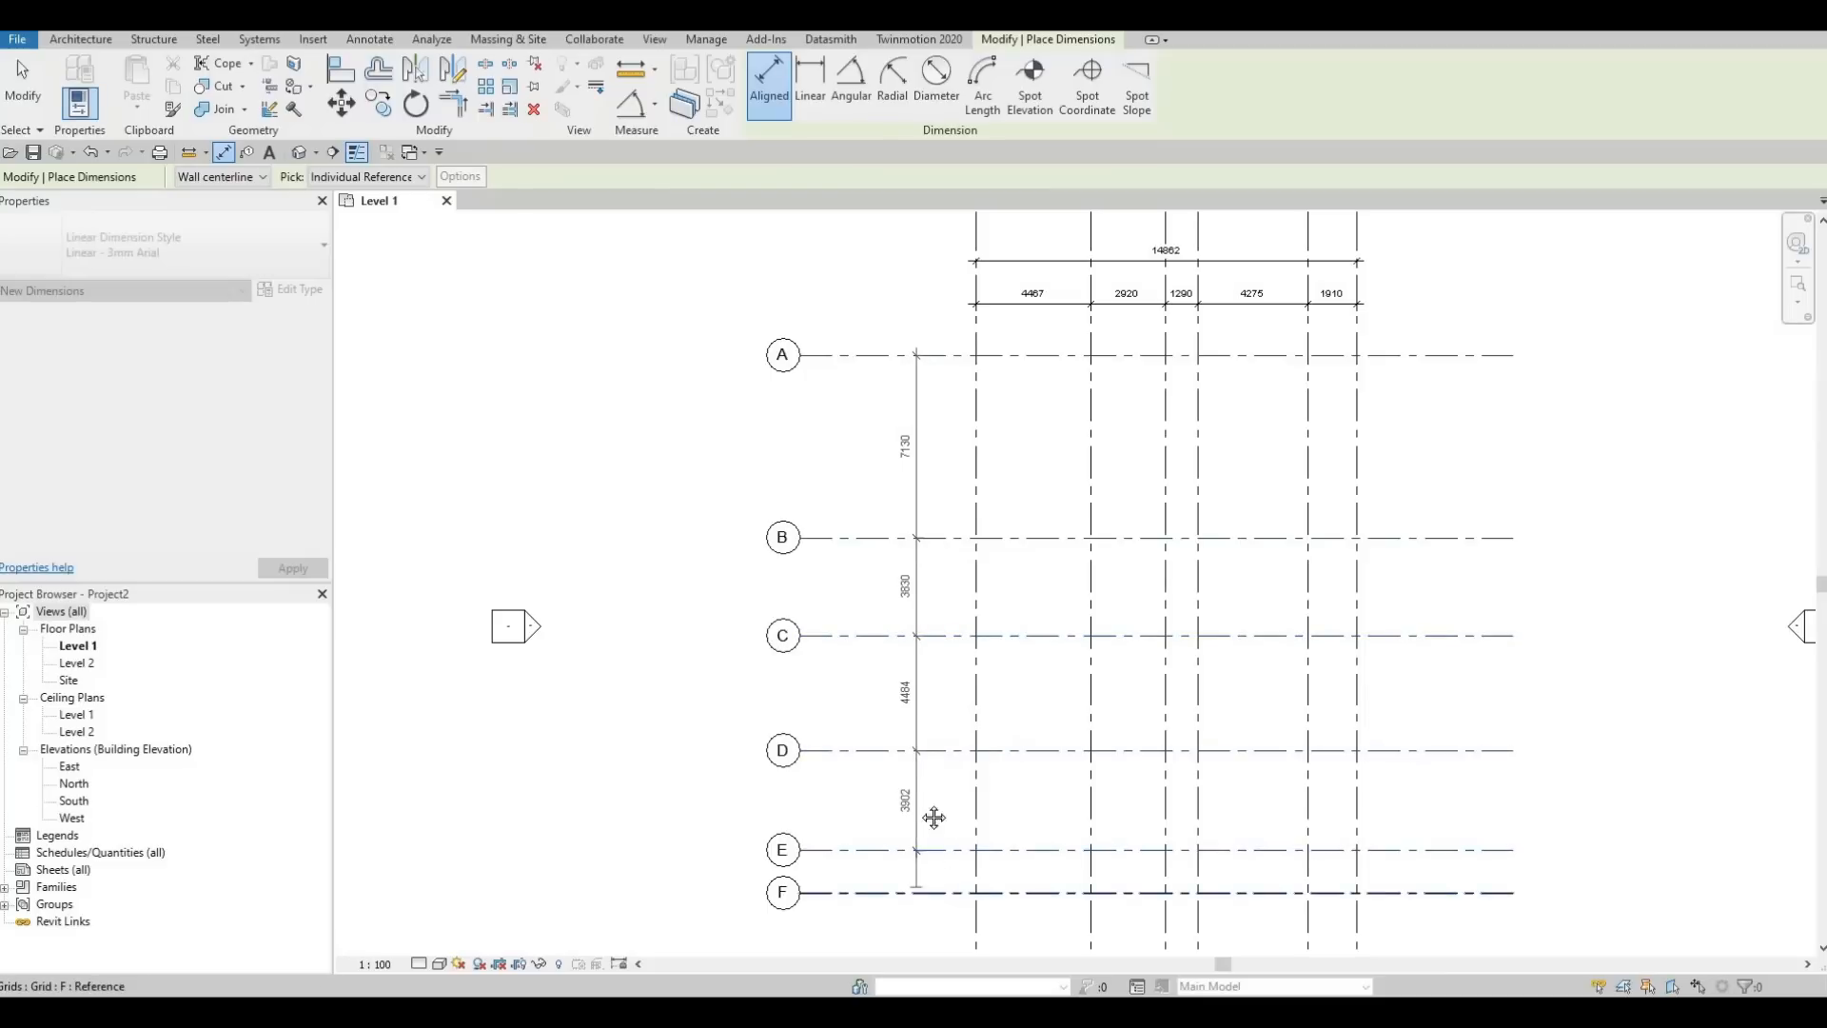
pyautogui.click(857, 786)
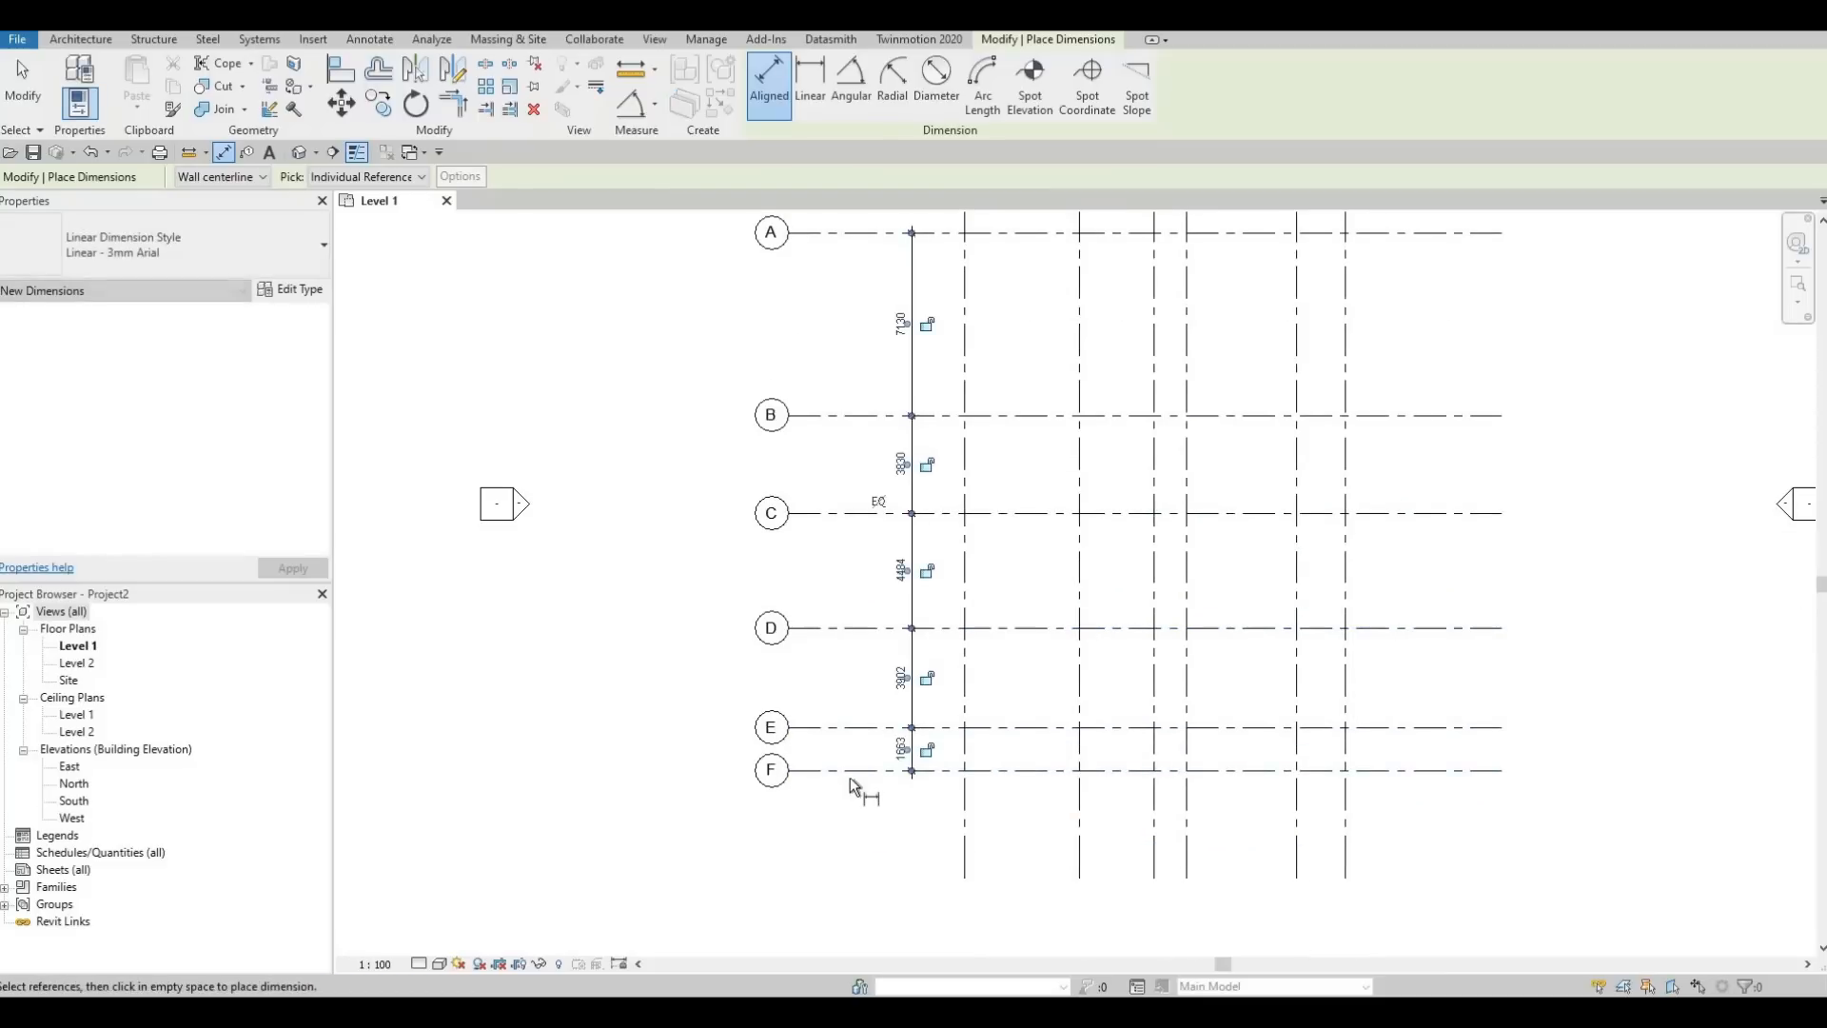
# Add an overall aligned dimension from grid A to grid F left of the vertical chain, and finish dimensioning
pyautogui.click(835, 589)
pyautogui.moveTo(848, 379); pyautogui.dragTo(854, 498, button='middle')
pyautogui.click(850, 351)
pyautogui.click(861, 888)
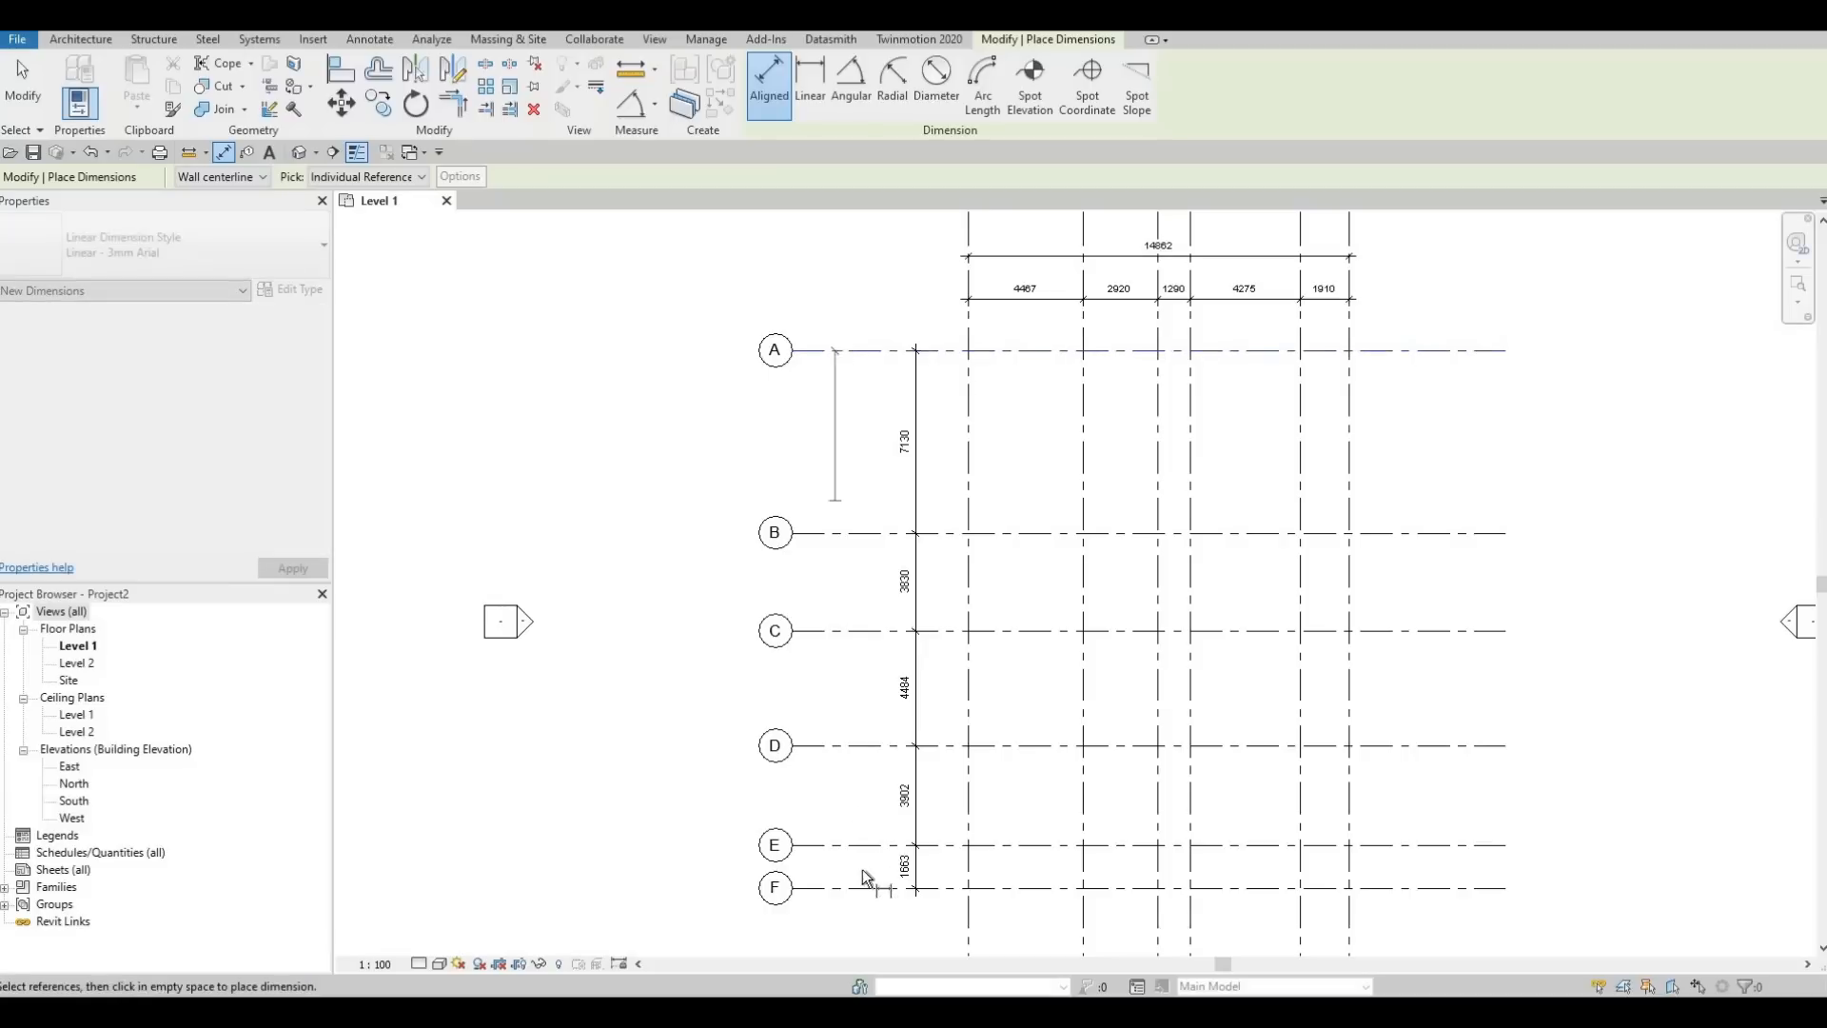
pyautogui.click(862, 923)
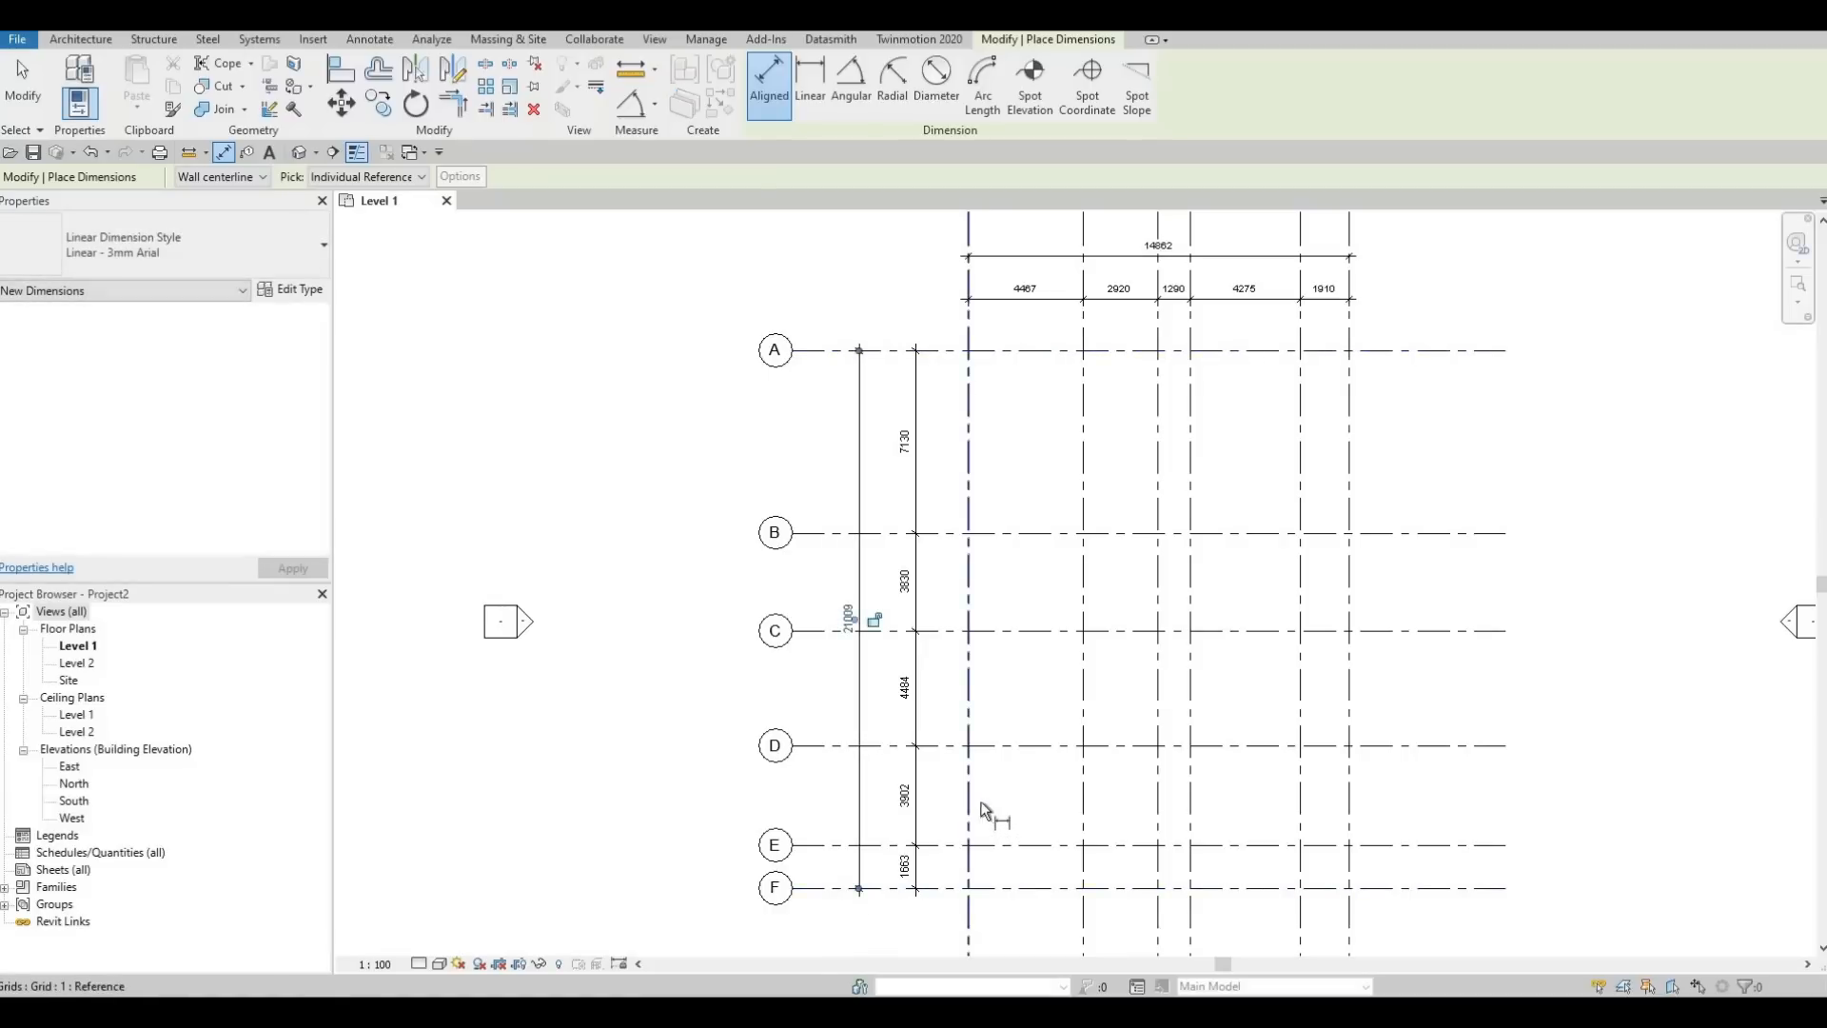
pyautogui.press('Escape')
pyautogui.press('Escape')
# Shorten the linked right ends of horizontal grids A to F slightly toward vertical grid 6, using grid A's end
pyautogui.moveTo(1146, 767); pyautogui.dragTo(1194, 745, button='middle')
pyautogui.scroll(-1, 1108, 692)
pyautogui.moveTo(1336, 507); pyautogui.dragTo(1383, 413, button='middle')
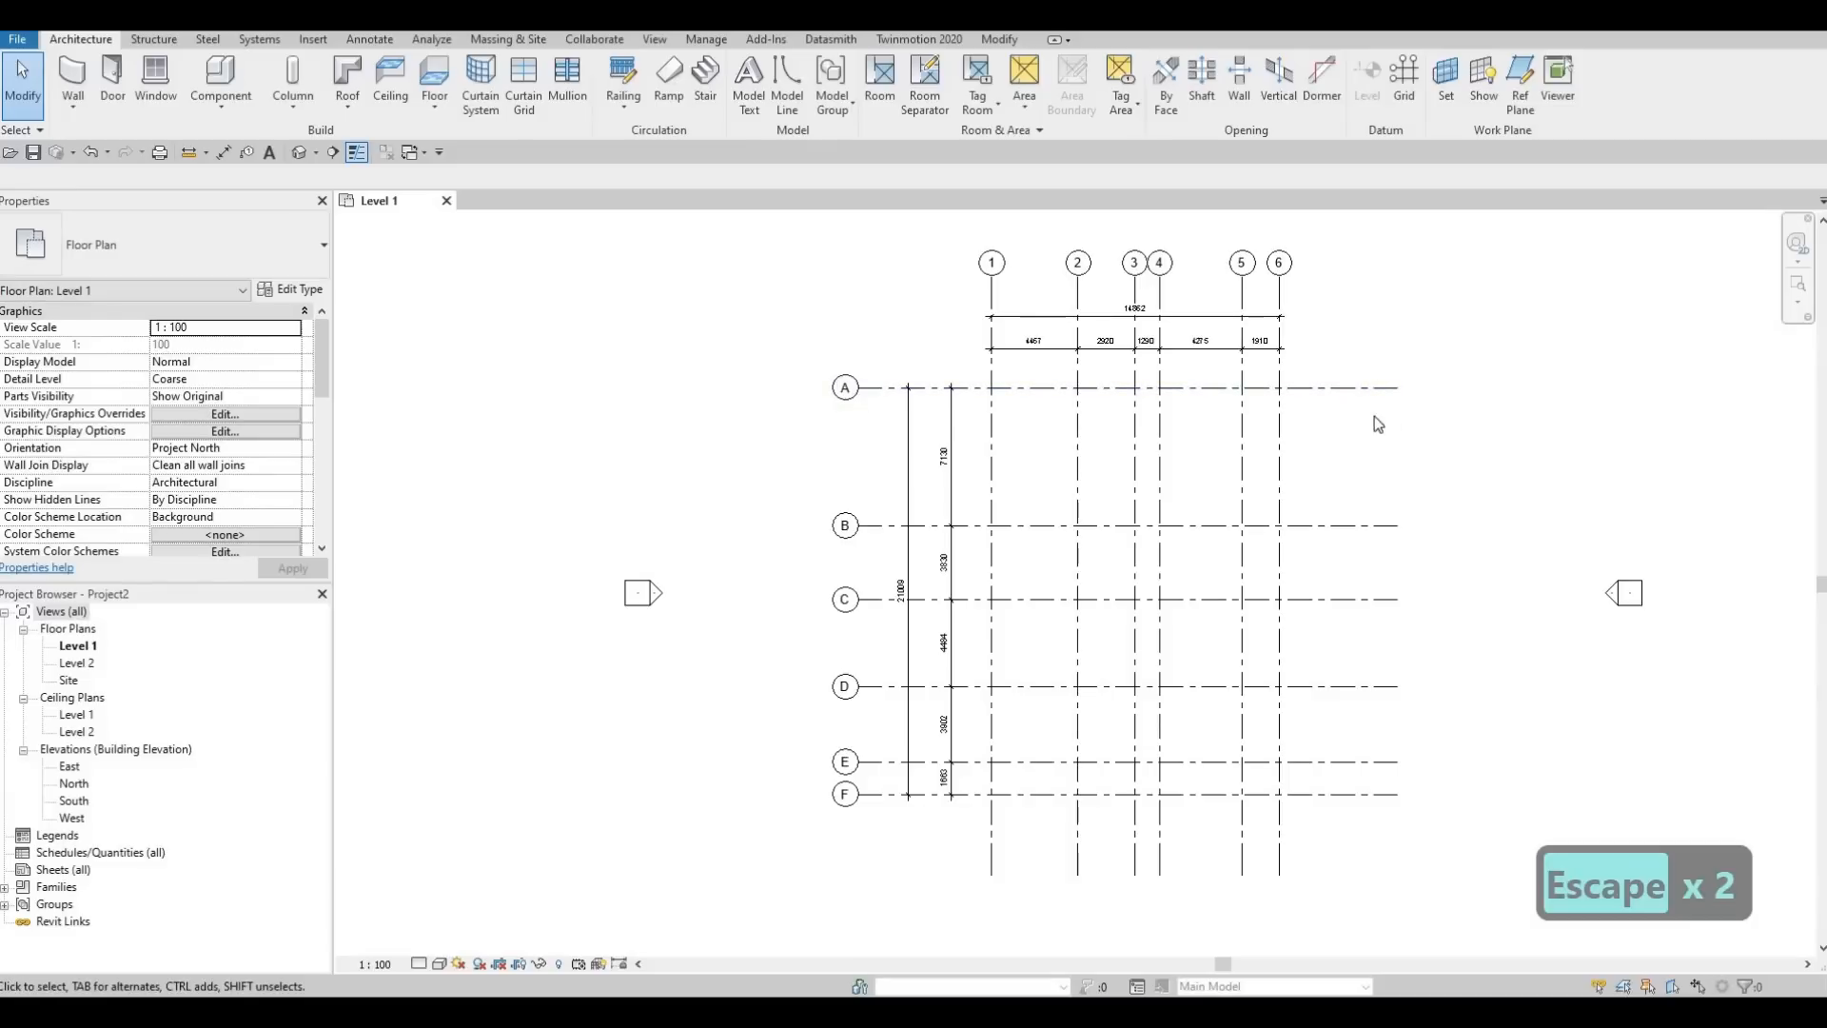
pyautogui.scroll(-1, 1377, 411)
pyautogui.scroll(1, 1368, 411)
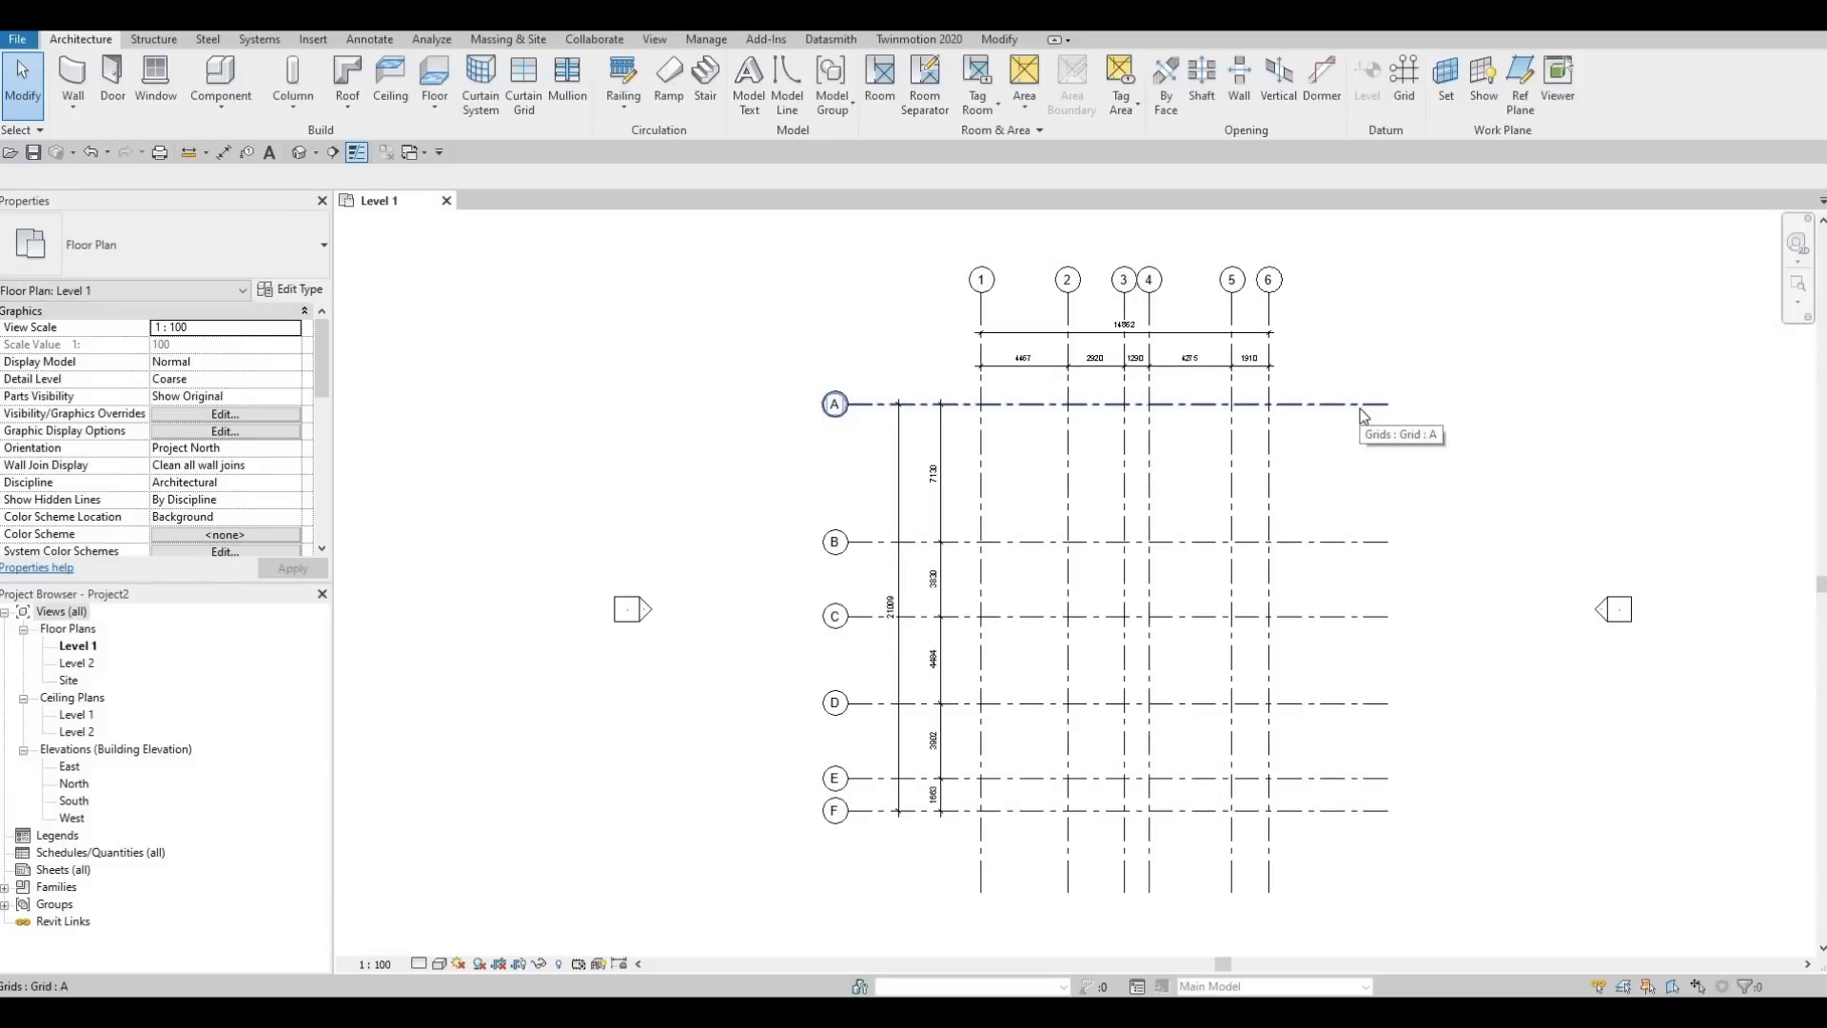
pyautogui.click(1385, 419)
pyautogui.scroll(2, 1431, 504)
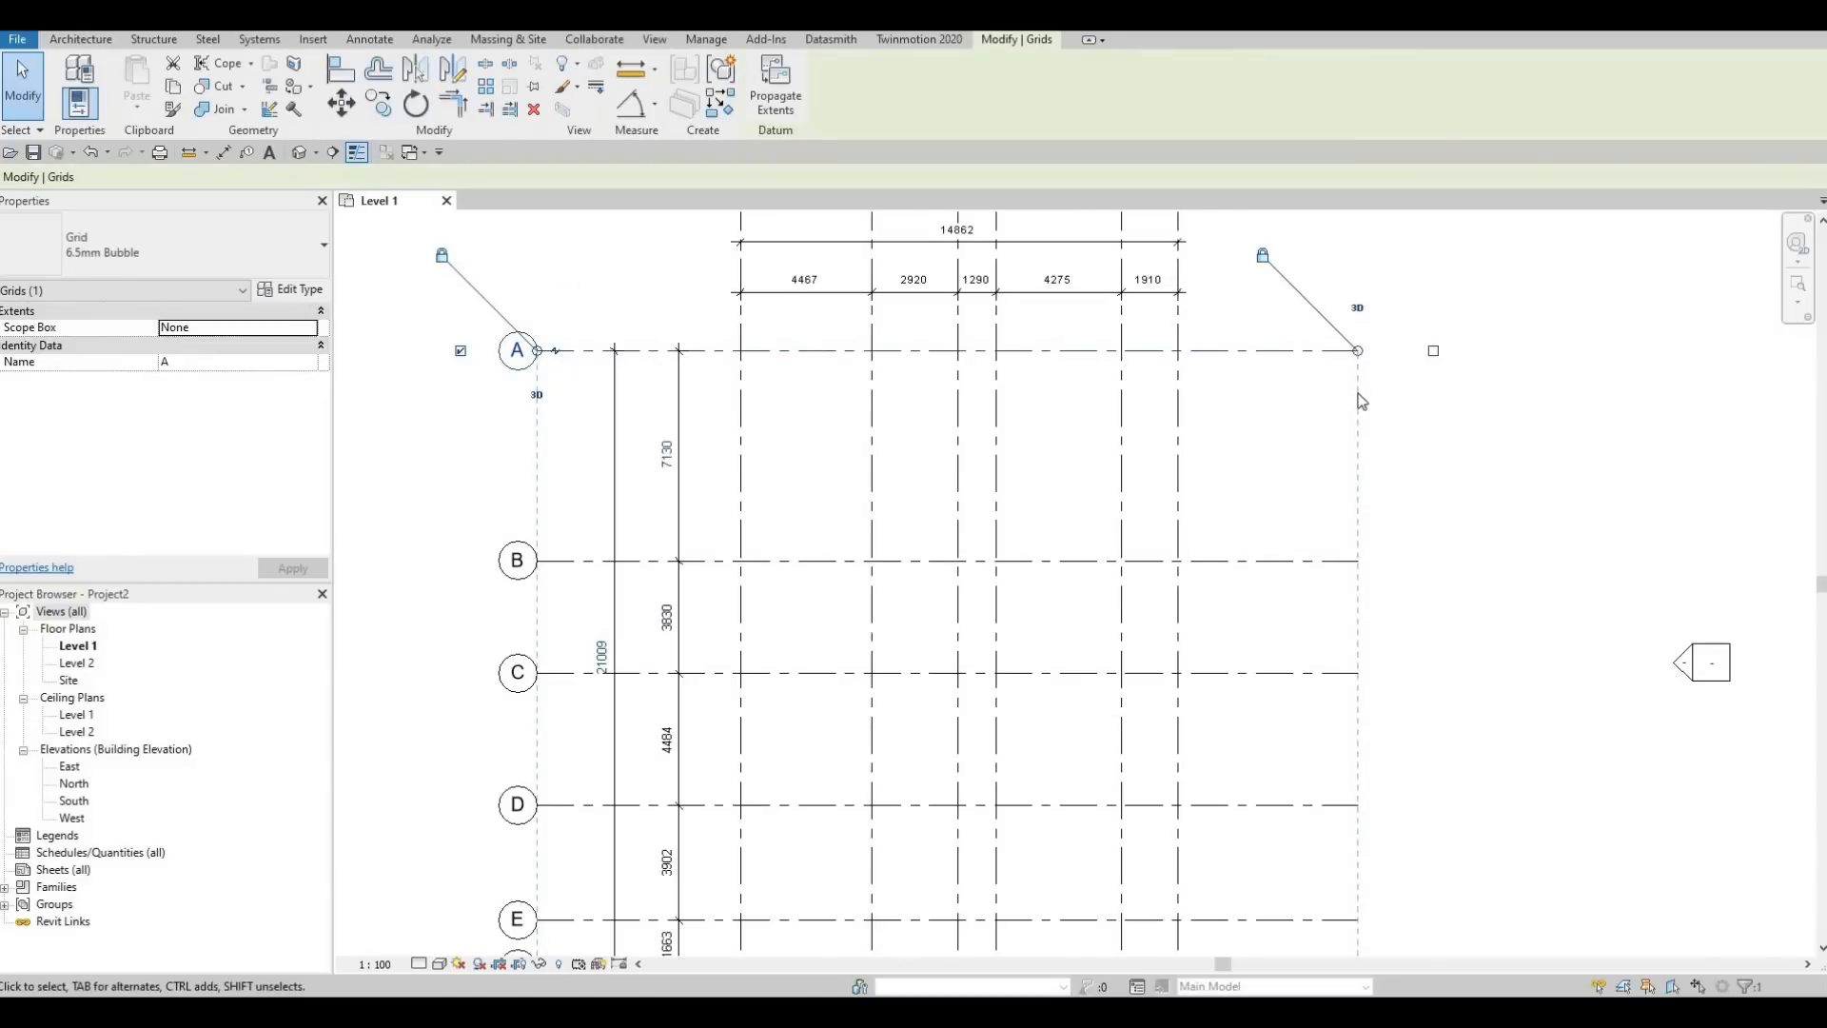
pyautogui.moveTo(1355, 786); pyautogui.dragTo(1356, 601, button='middle')
pyautogui.scroll(-2, 1356, 601)
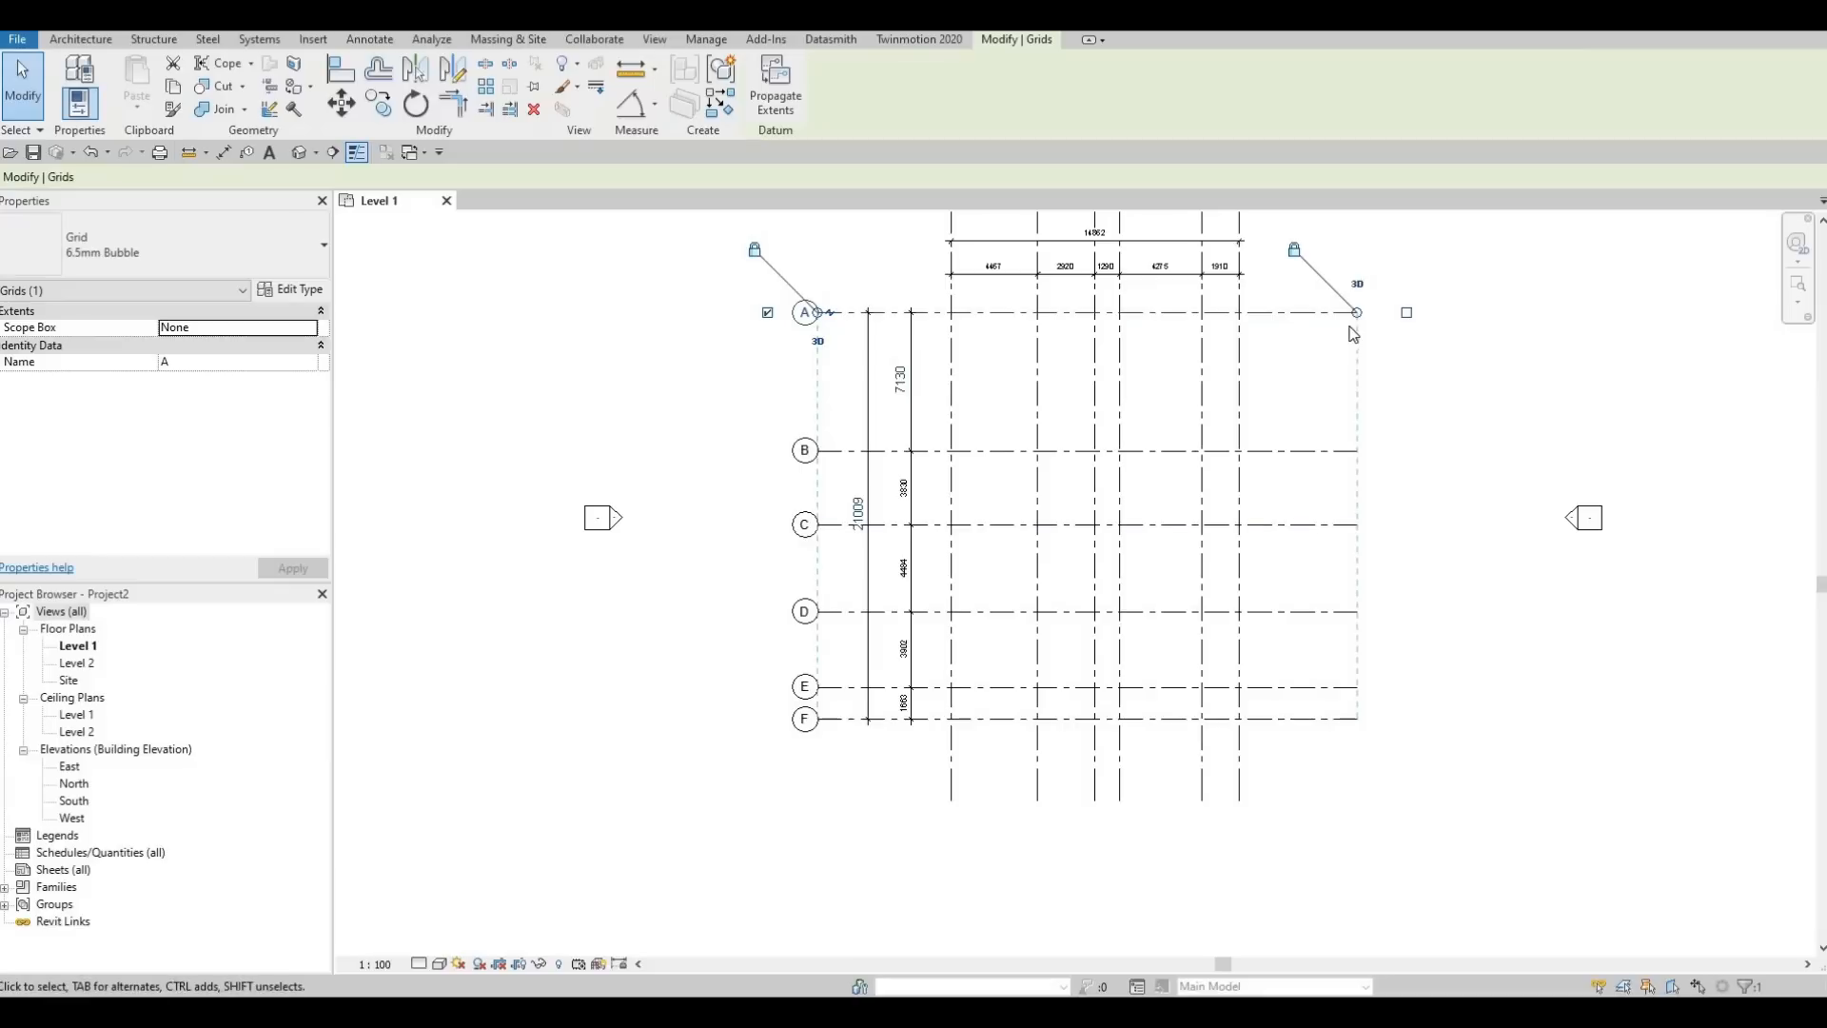
pyautogui.scroll(2, 1365, 376)
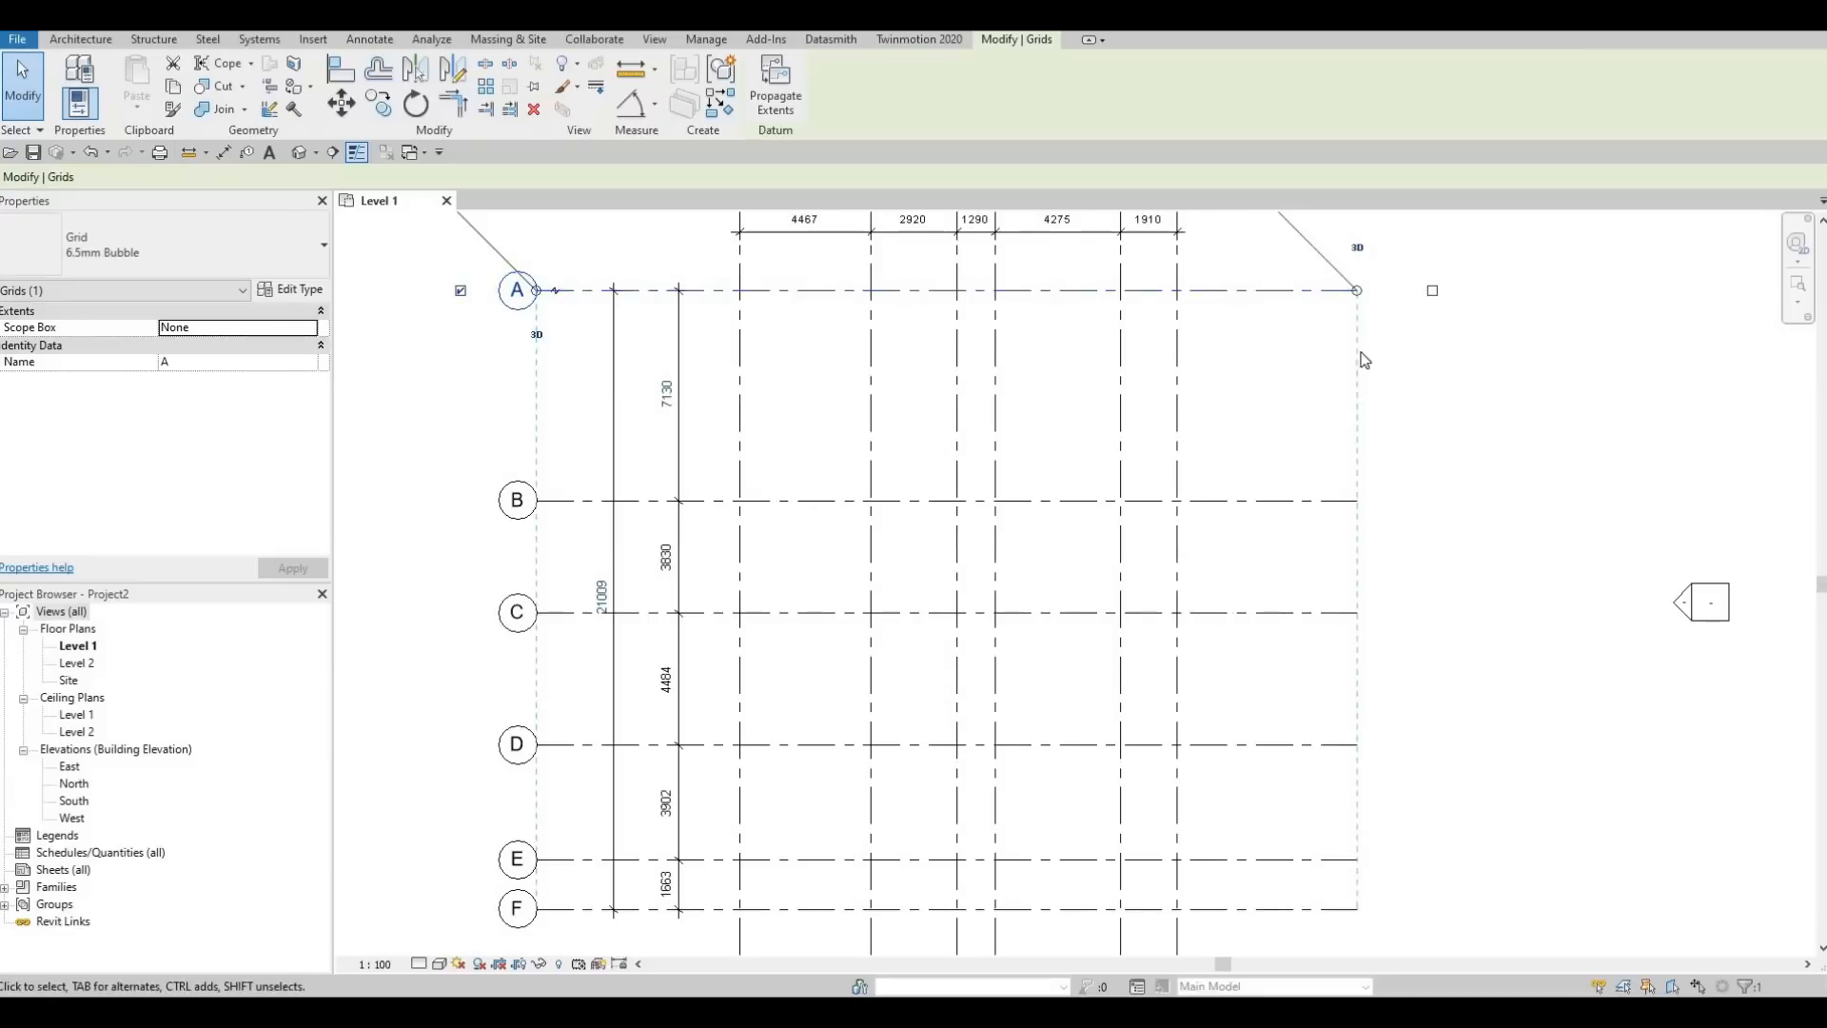
pyautogui.moveTo(1359, 295)
pyautogui.mouseDown()
pyautogui.moveTo(1319, 319)
pyautogui.moveTo(1307, 395)
pyautogui.mouseUp()
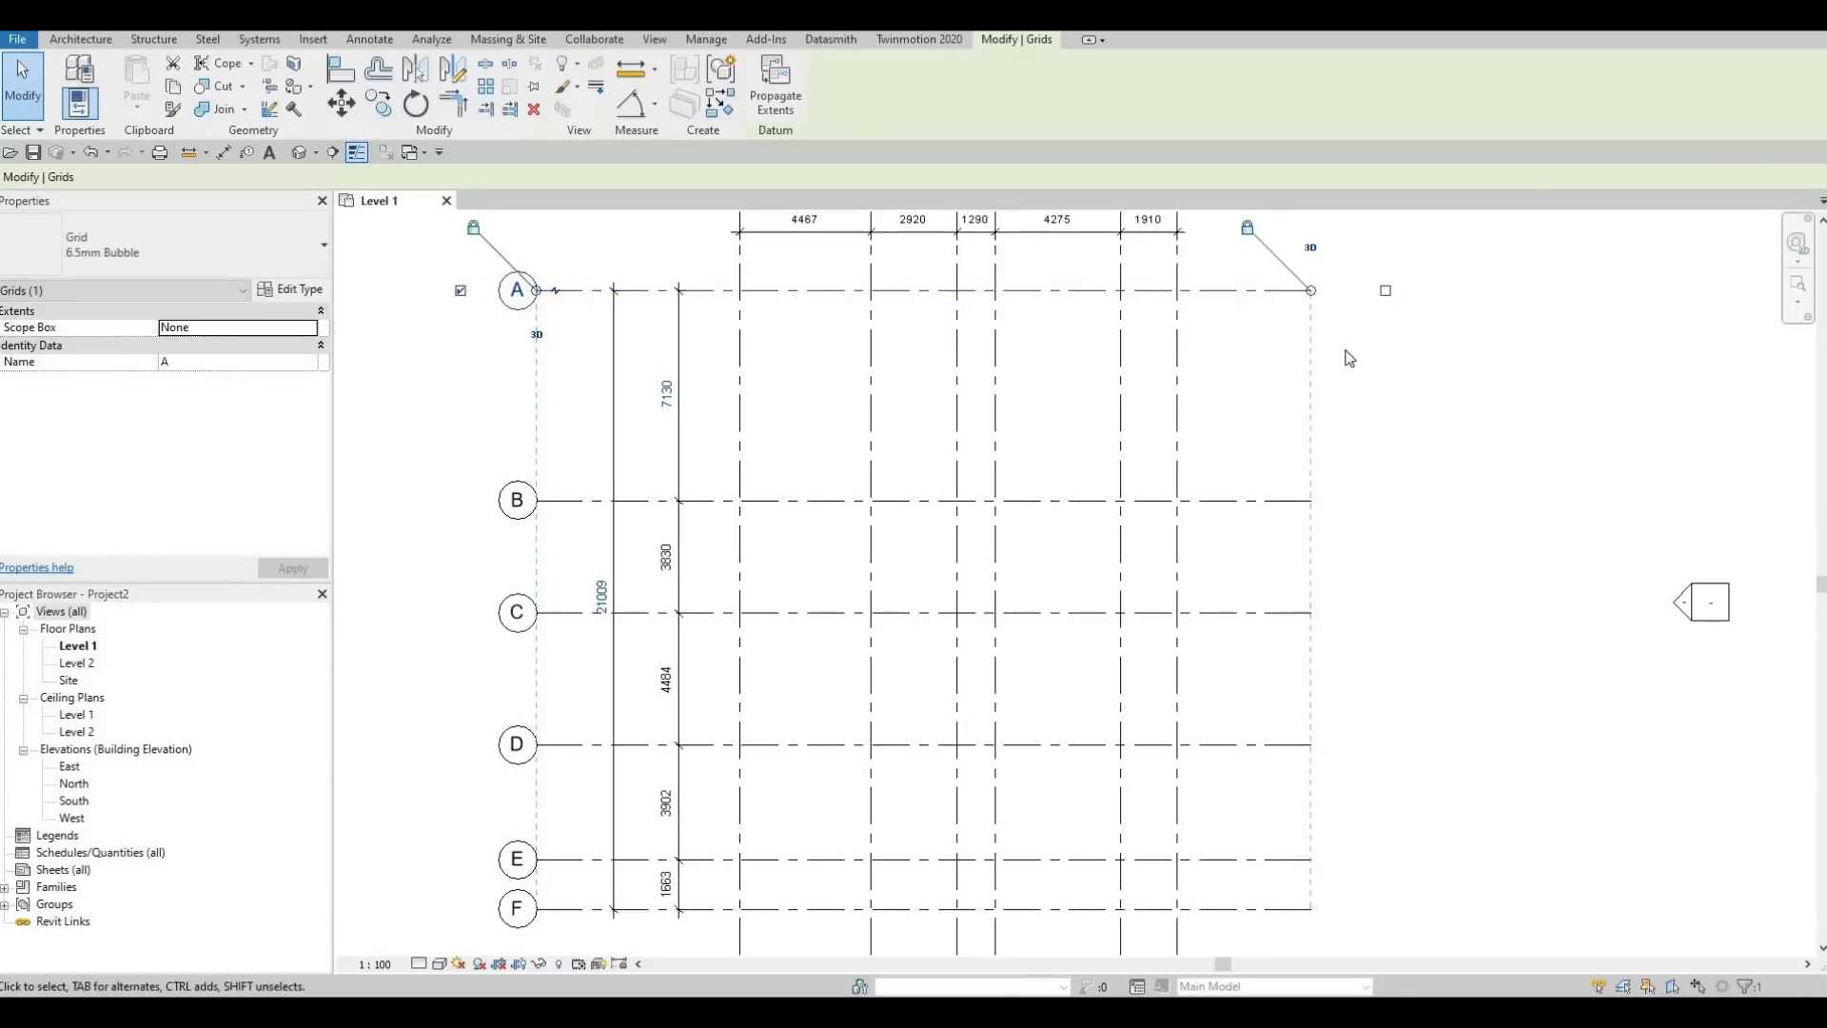
# Show the grid bubbles at the right ends of horizontal grids A to F
pyautogui.scroll(-4, 1325, 461)
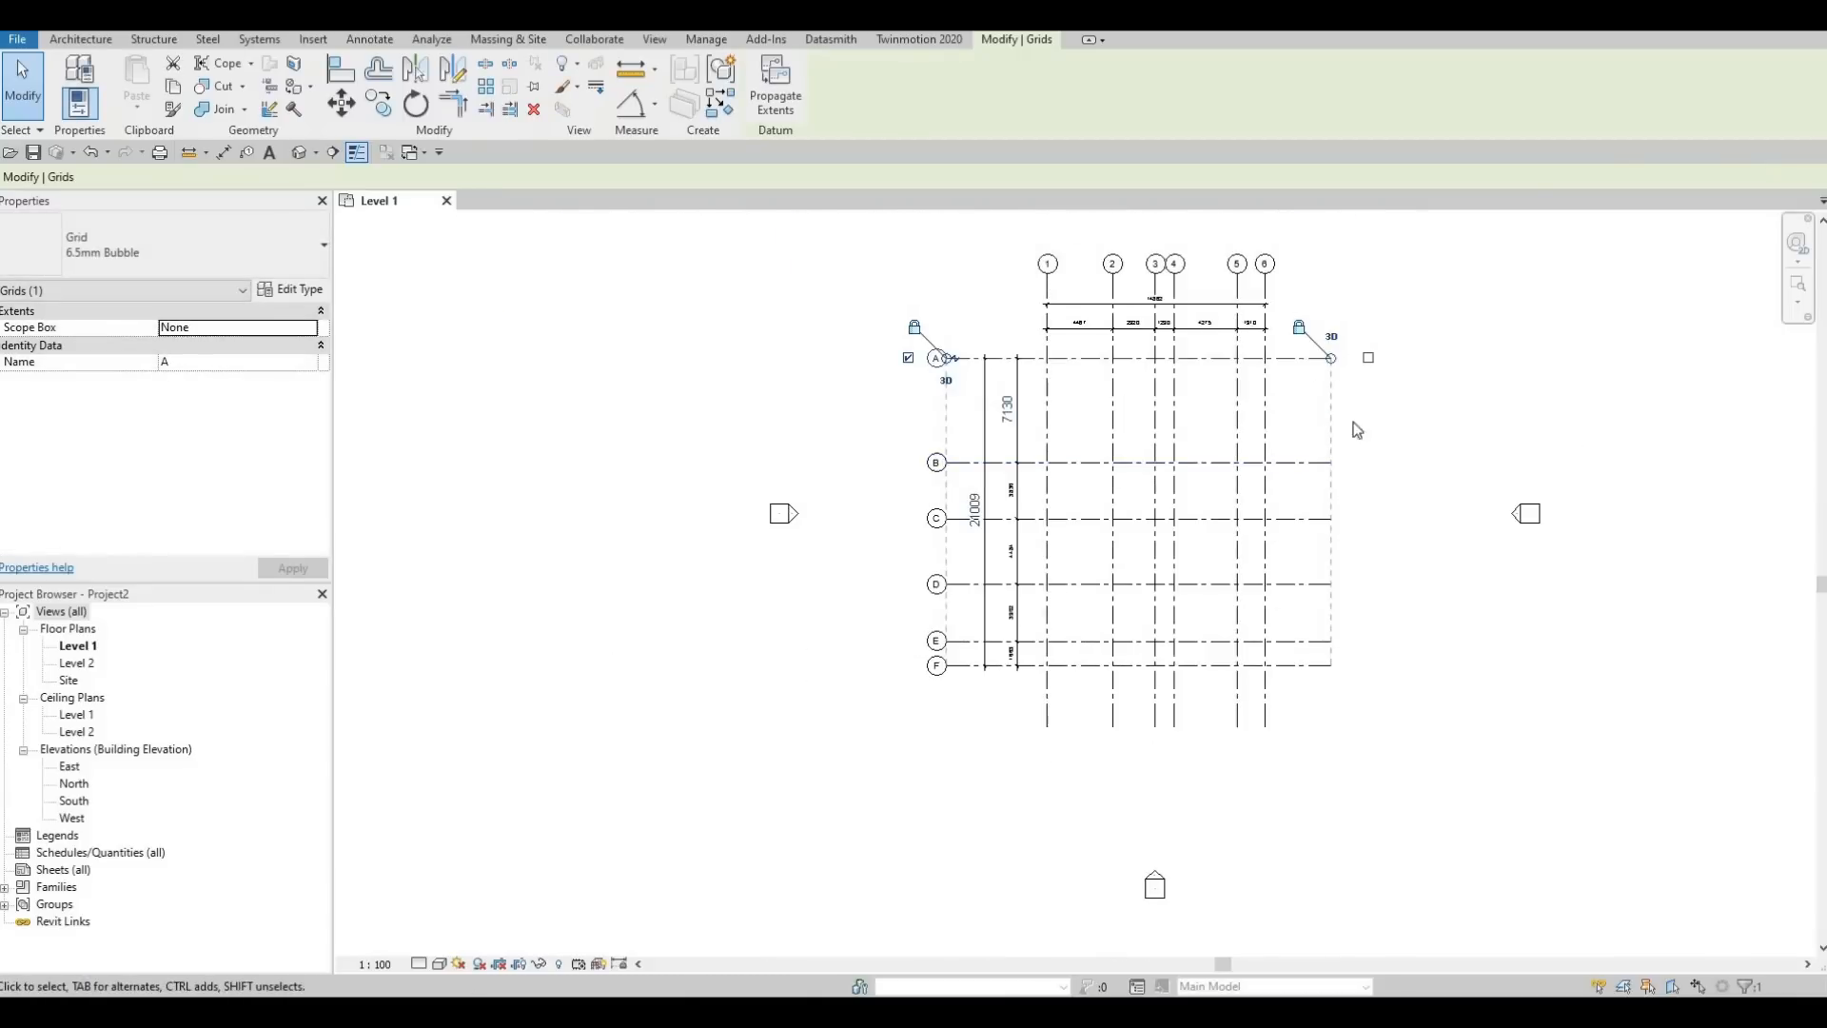
pyautogui.scroll(2, 942, 410)
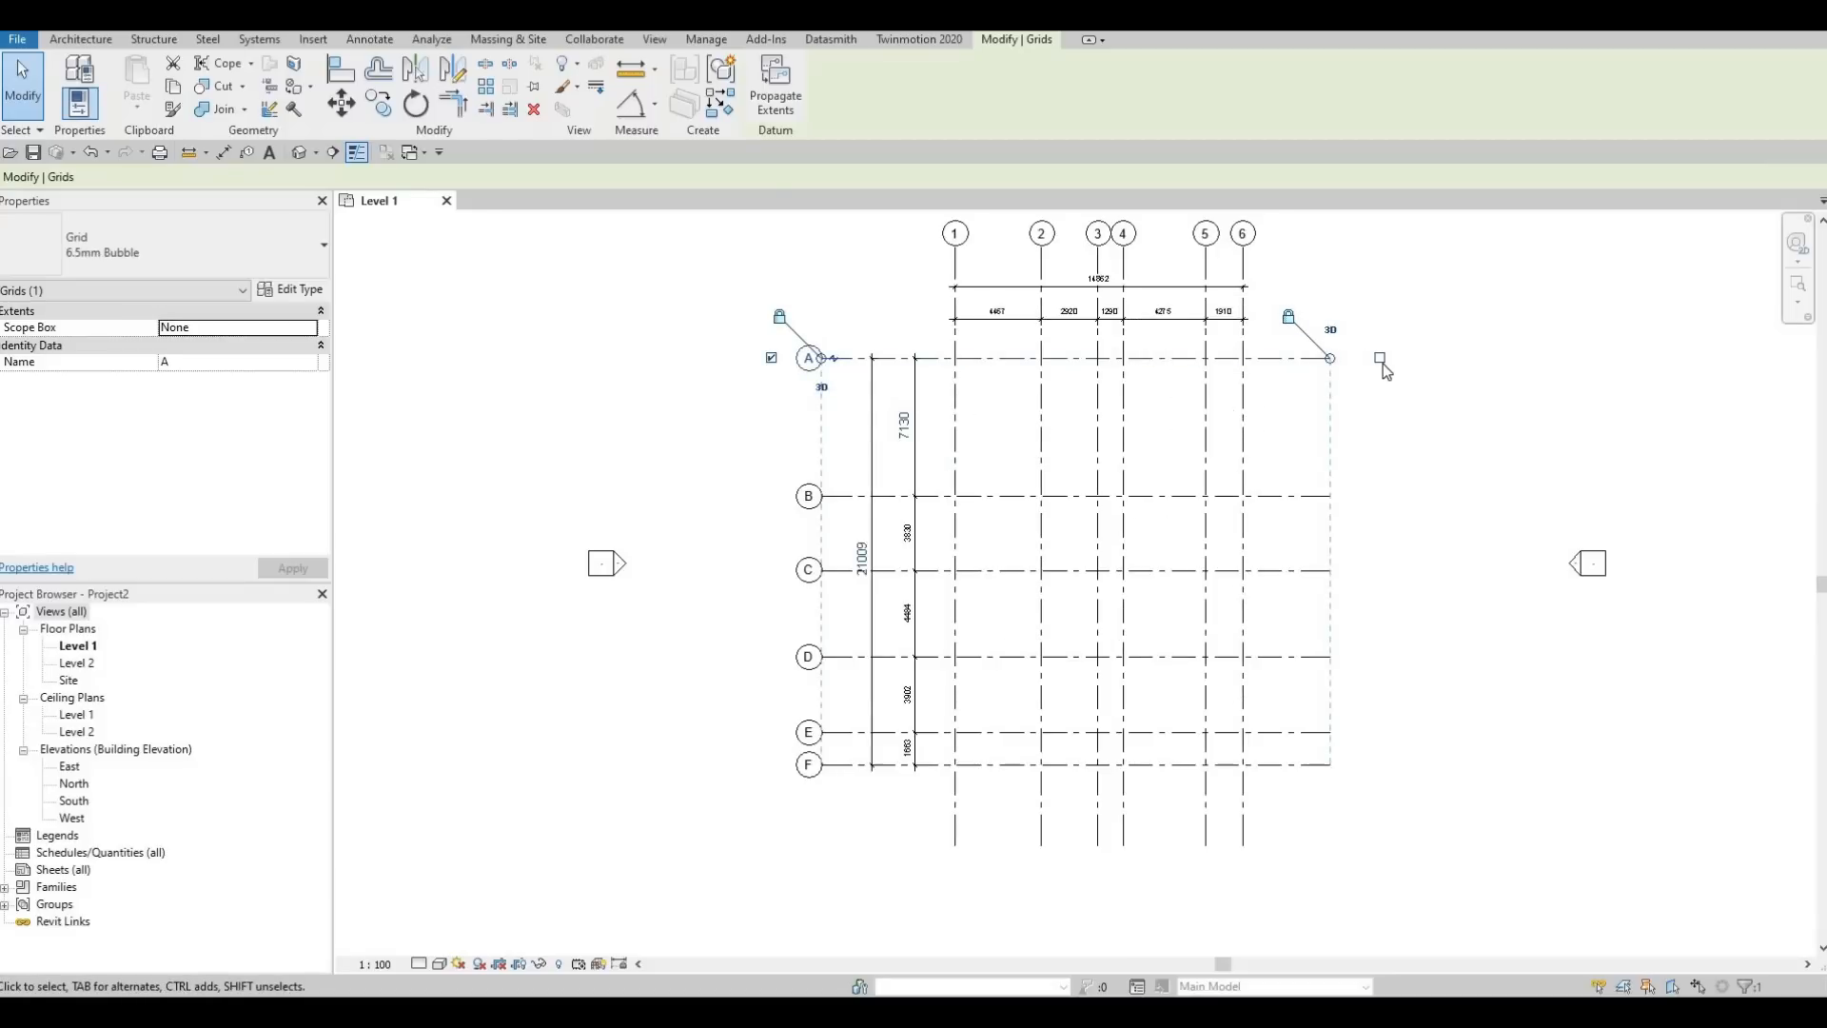
pyautogui.scroll(2, 1382, 357)
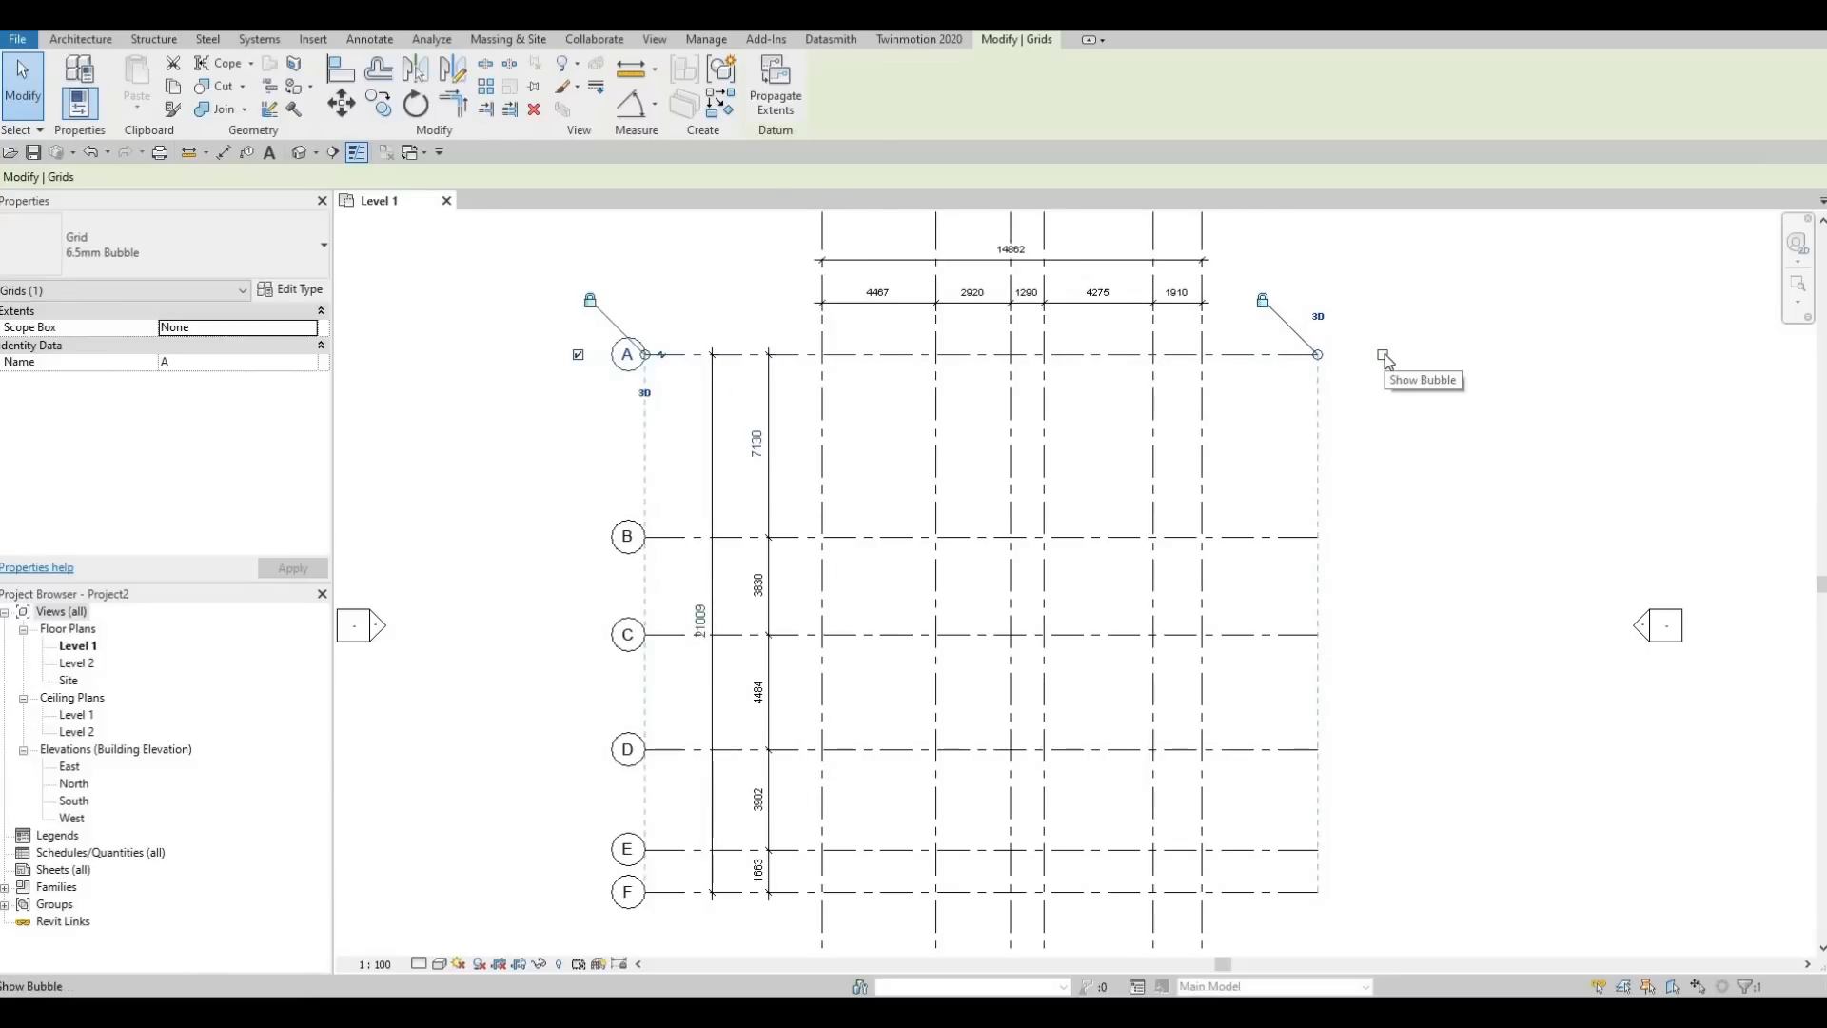
pyautogui.click(1383, 354)
pyautogui.click(1302, 537)
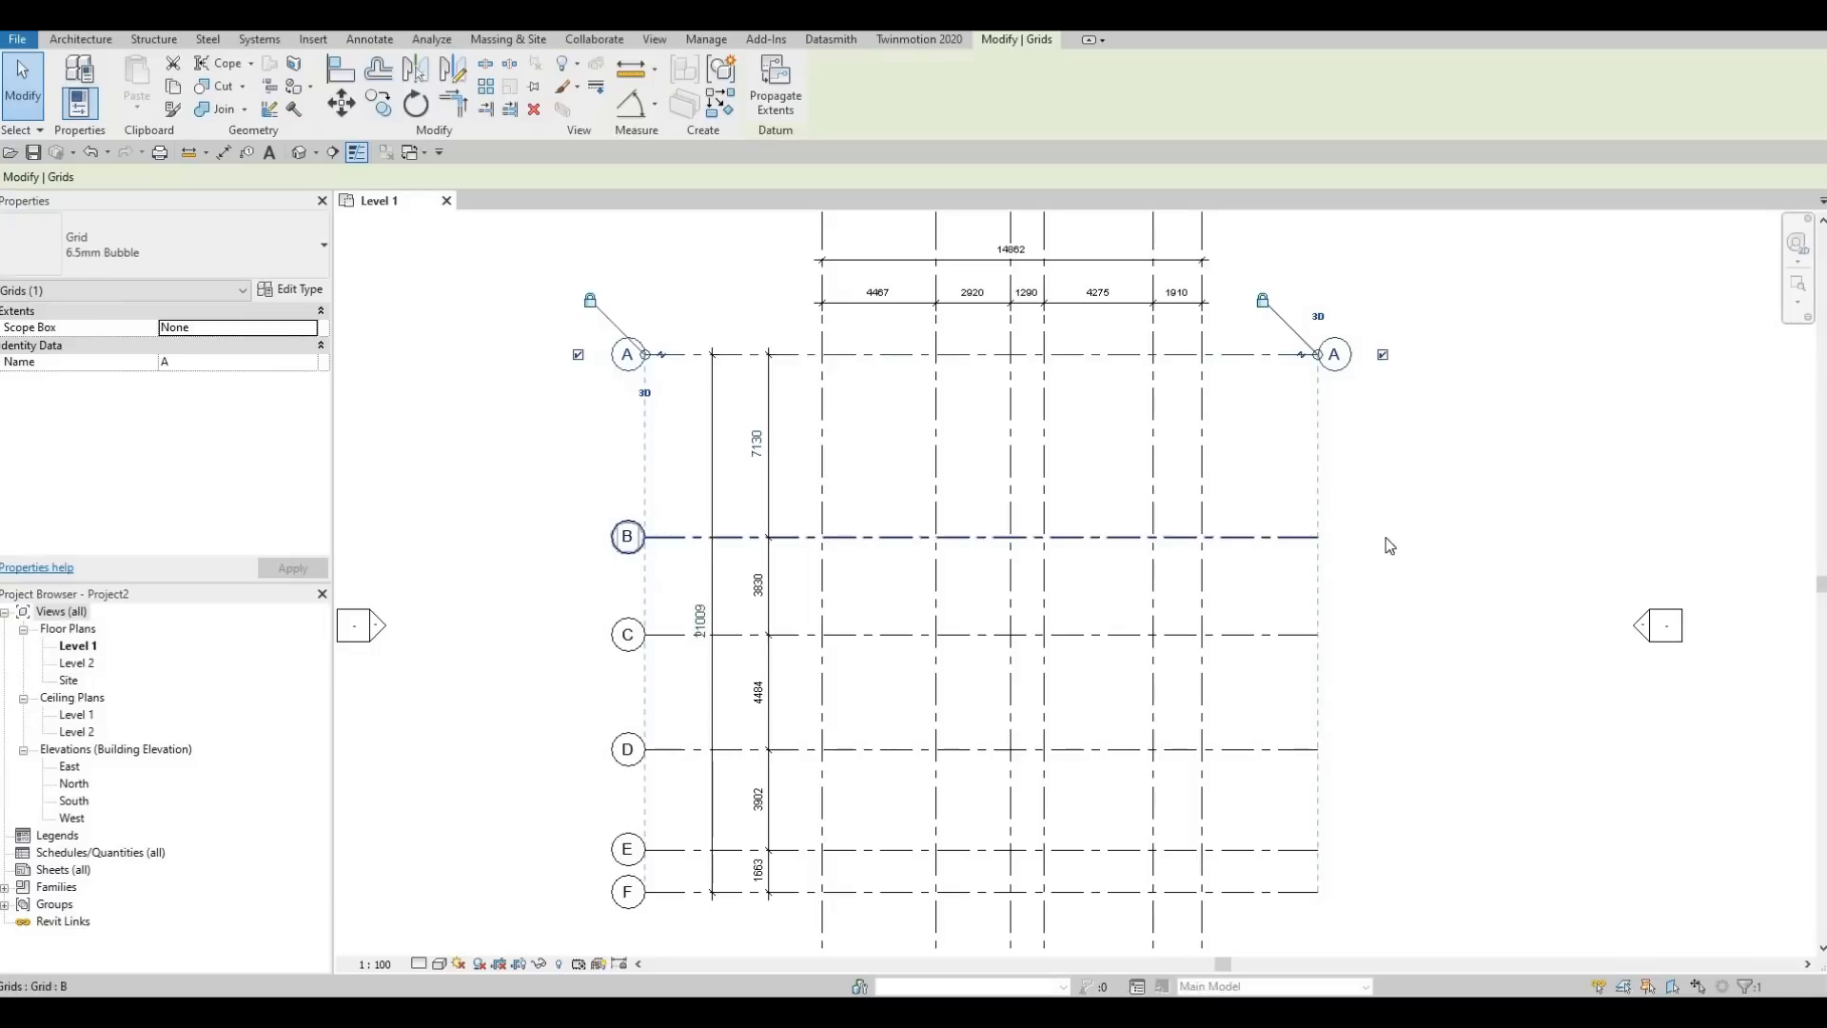
pyautogui.click(1383, 536)
pyautogui.click(1297, 636)
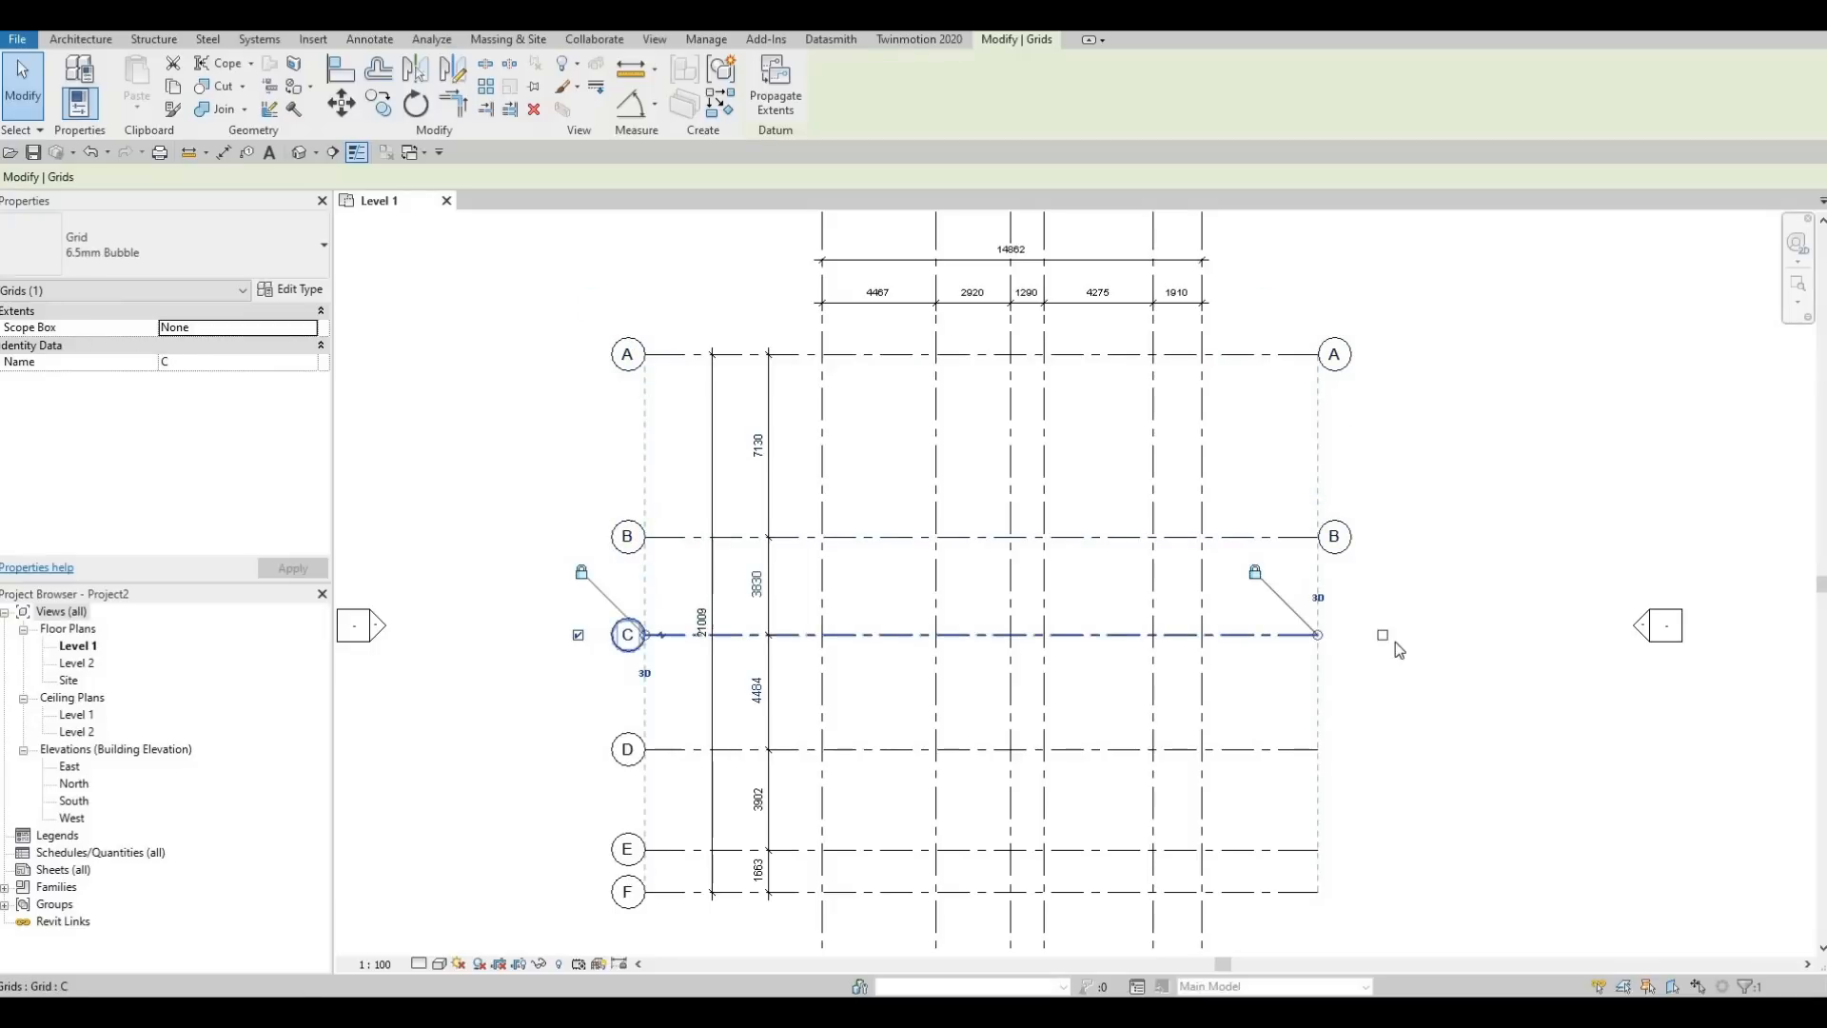
pyautogui.click(1383, 634)
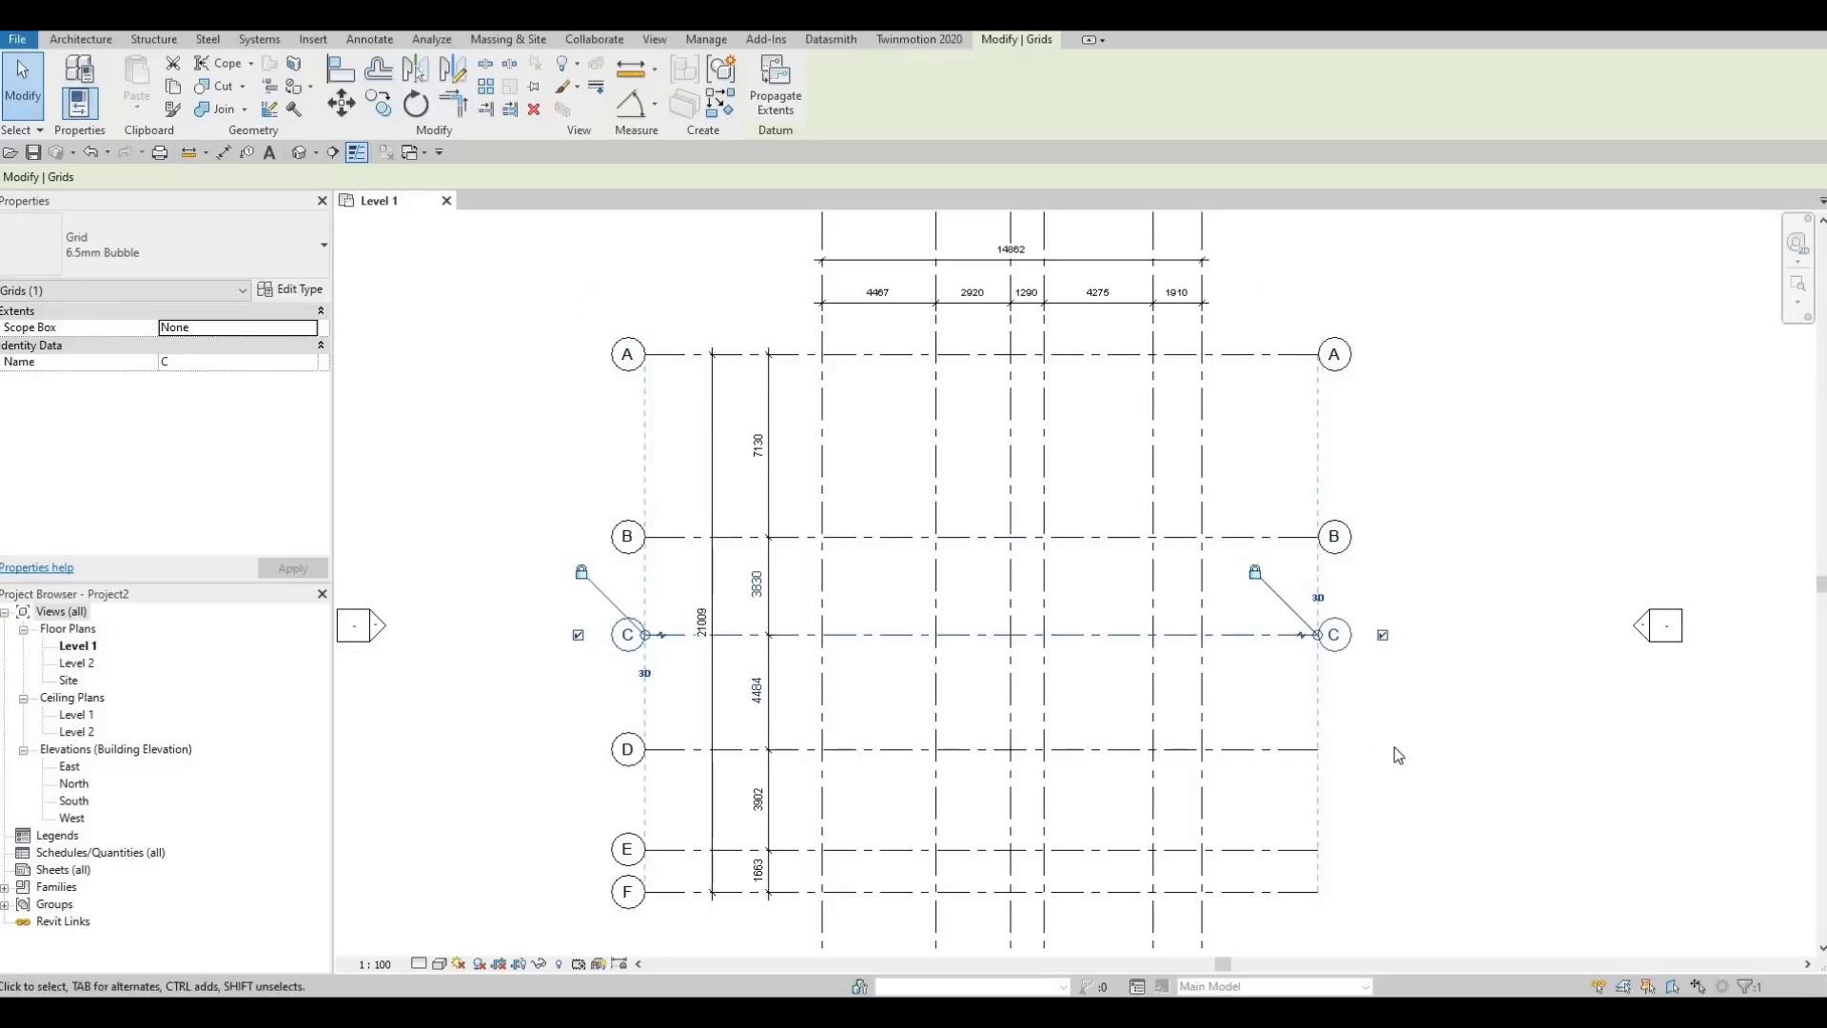
pyautogui.click(1305, 750)
pyautogui.click(1382, 749)
pyautogui.click(1289, 848)
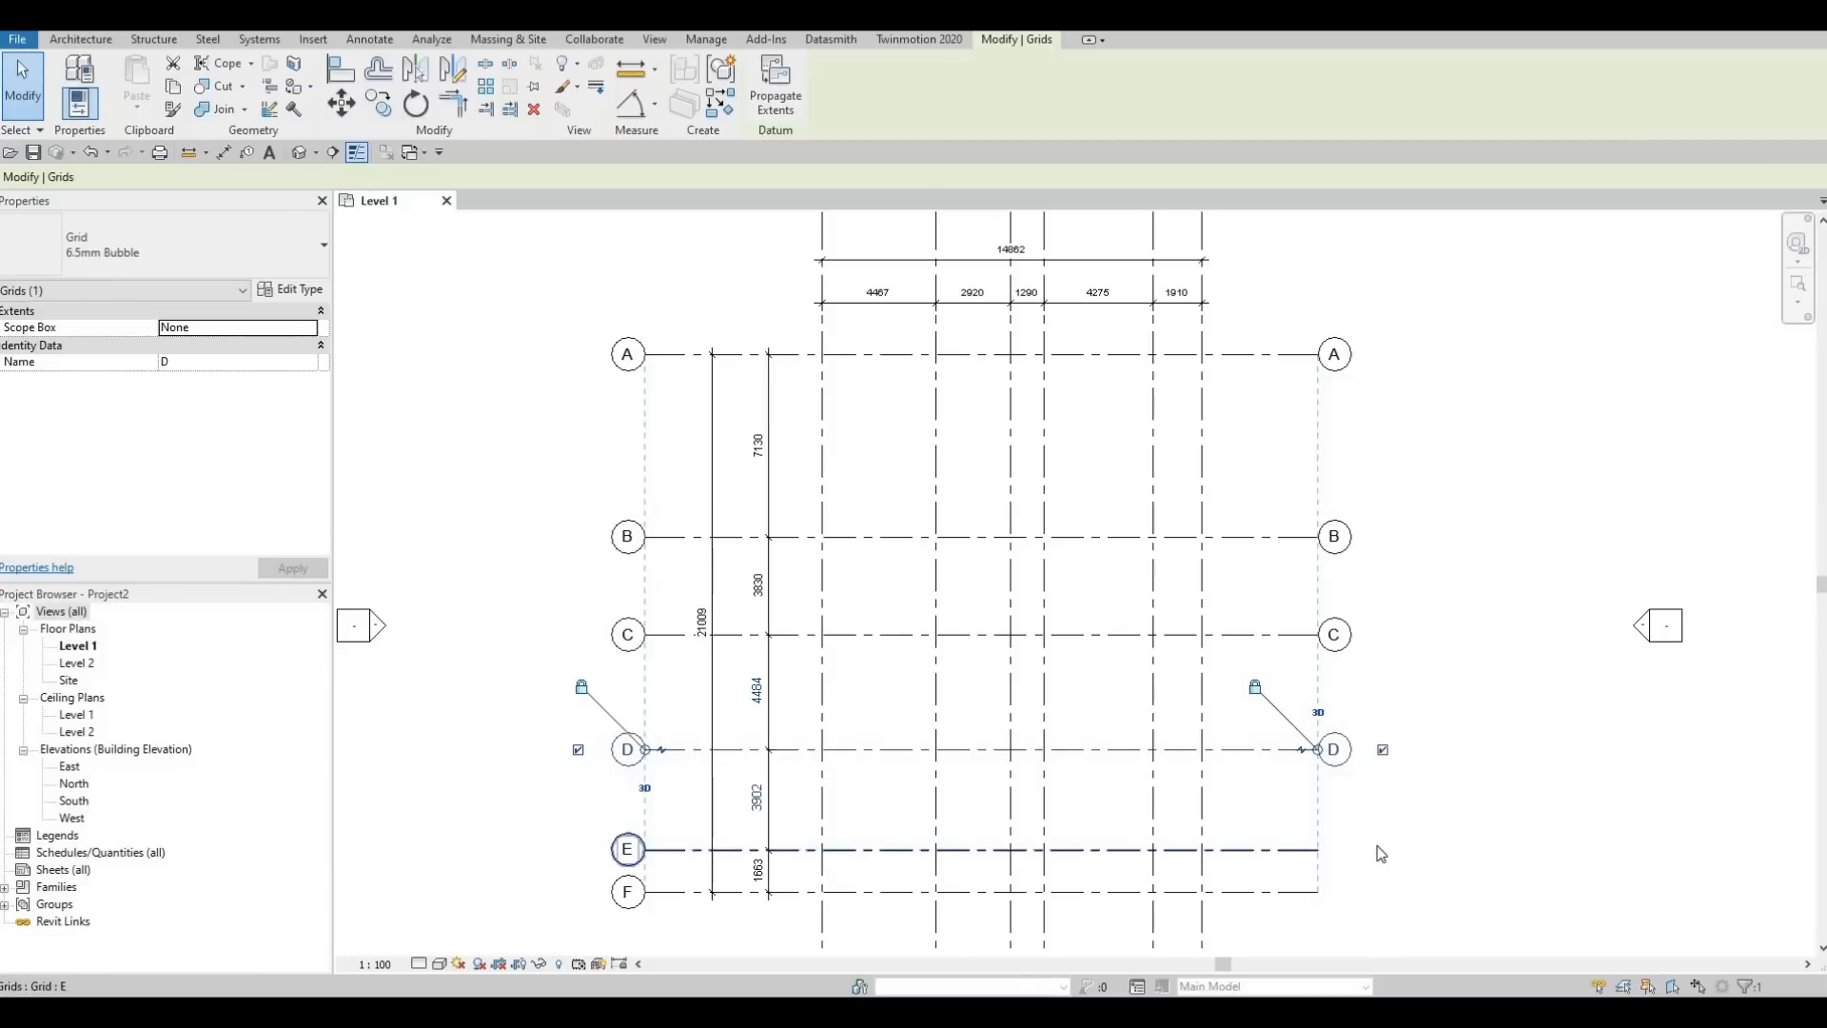
pyautogui.click(1332, 861)
pyautogui.click(1292, 849)
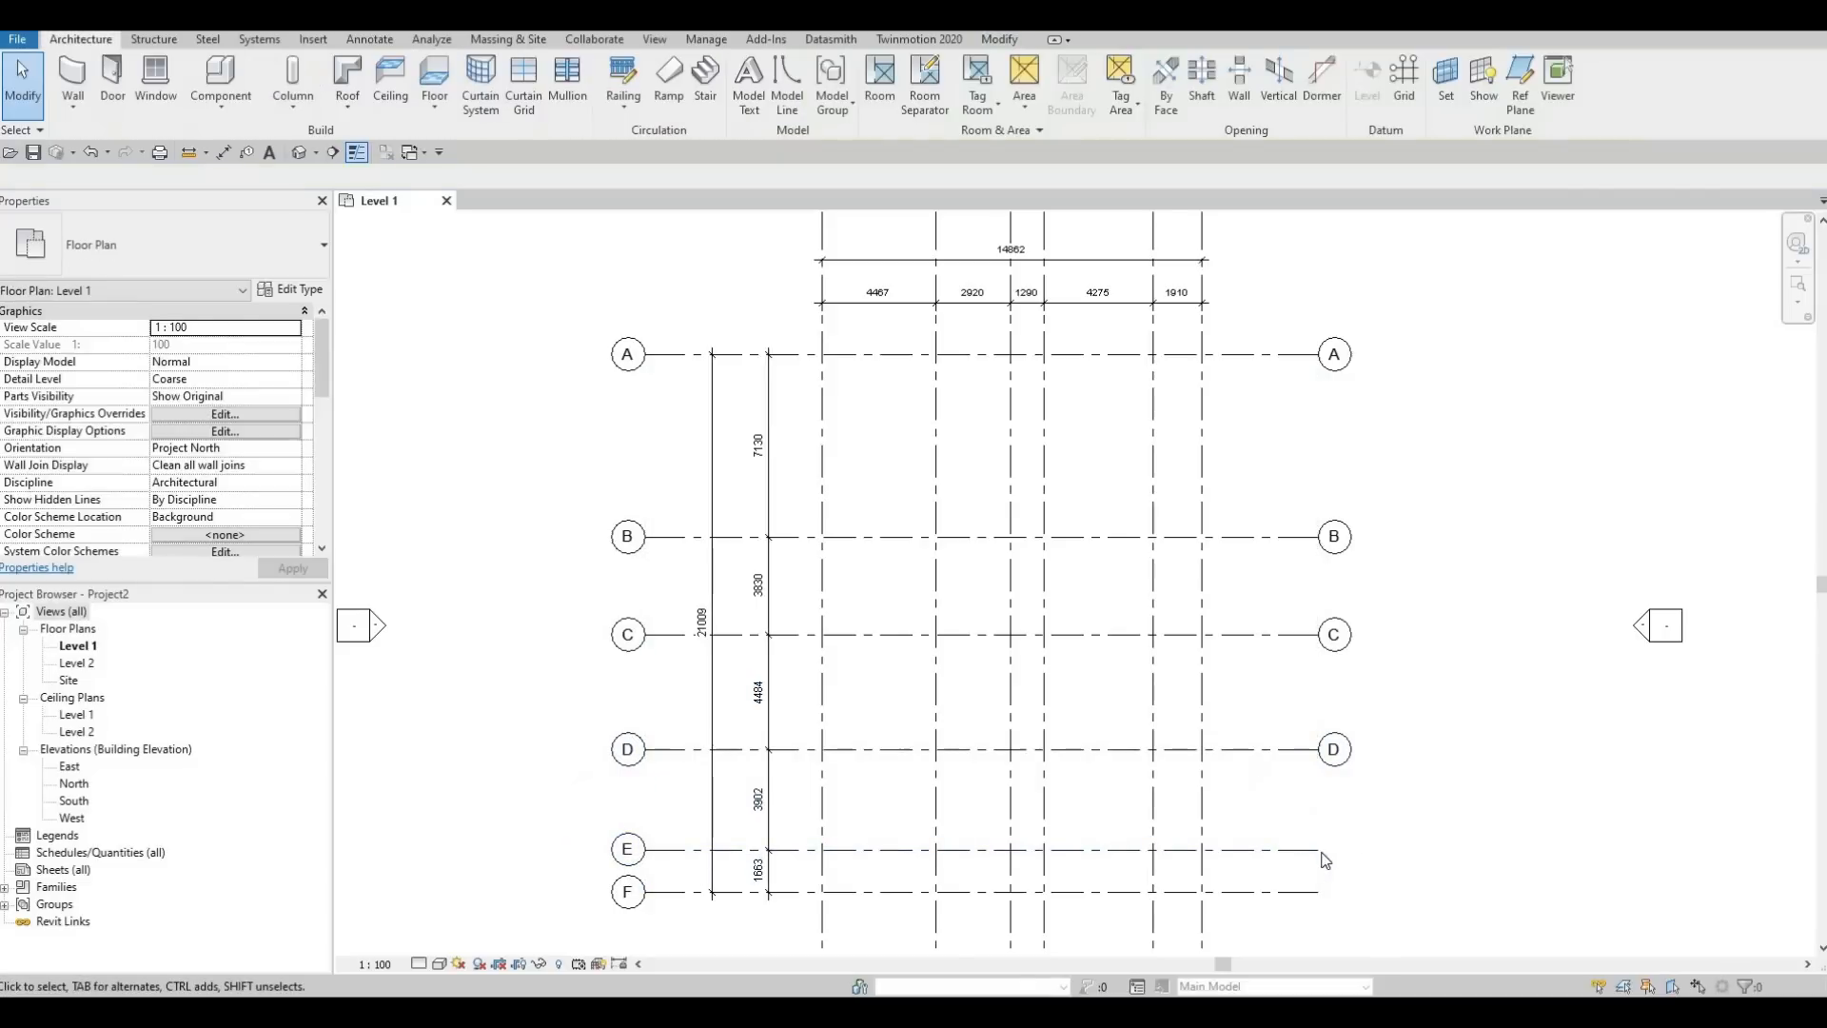
pyautogui.click(1382, 850)
pyautogui.click(1284, 890)
pyautogui.click(1383, 893)
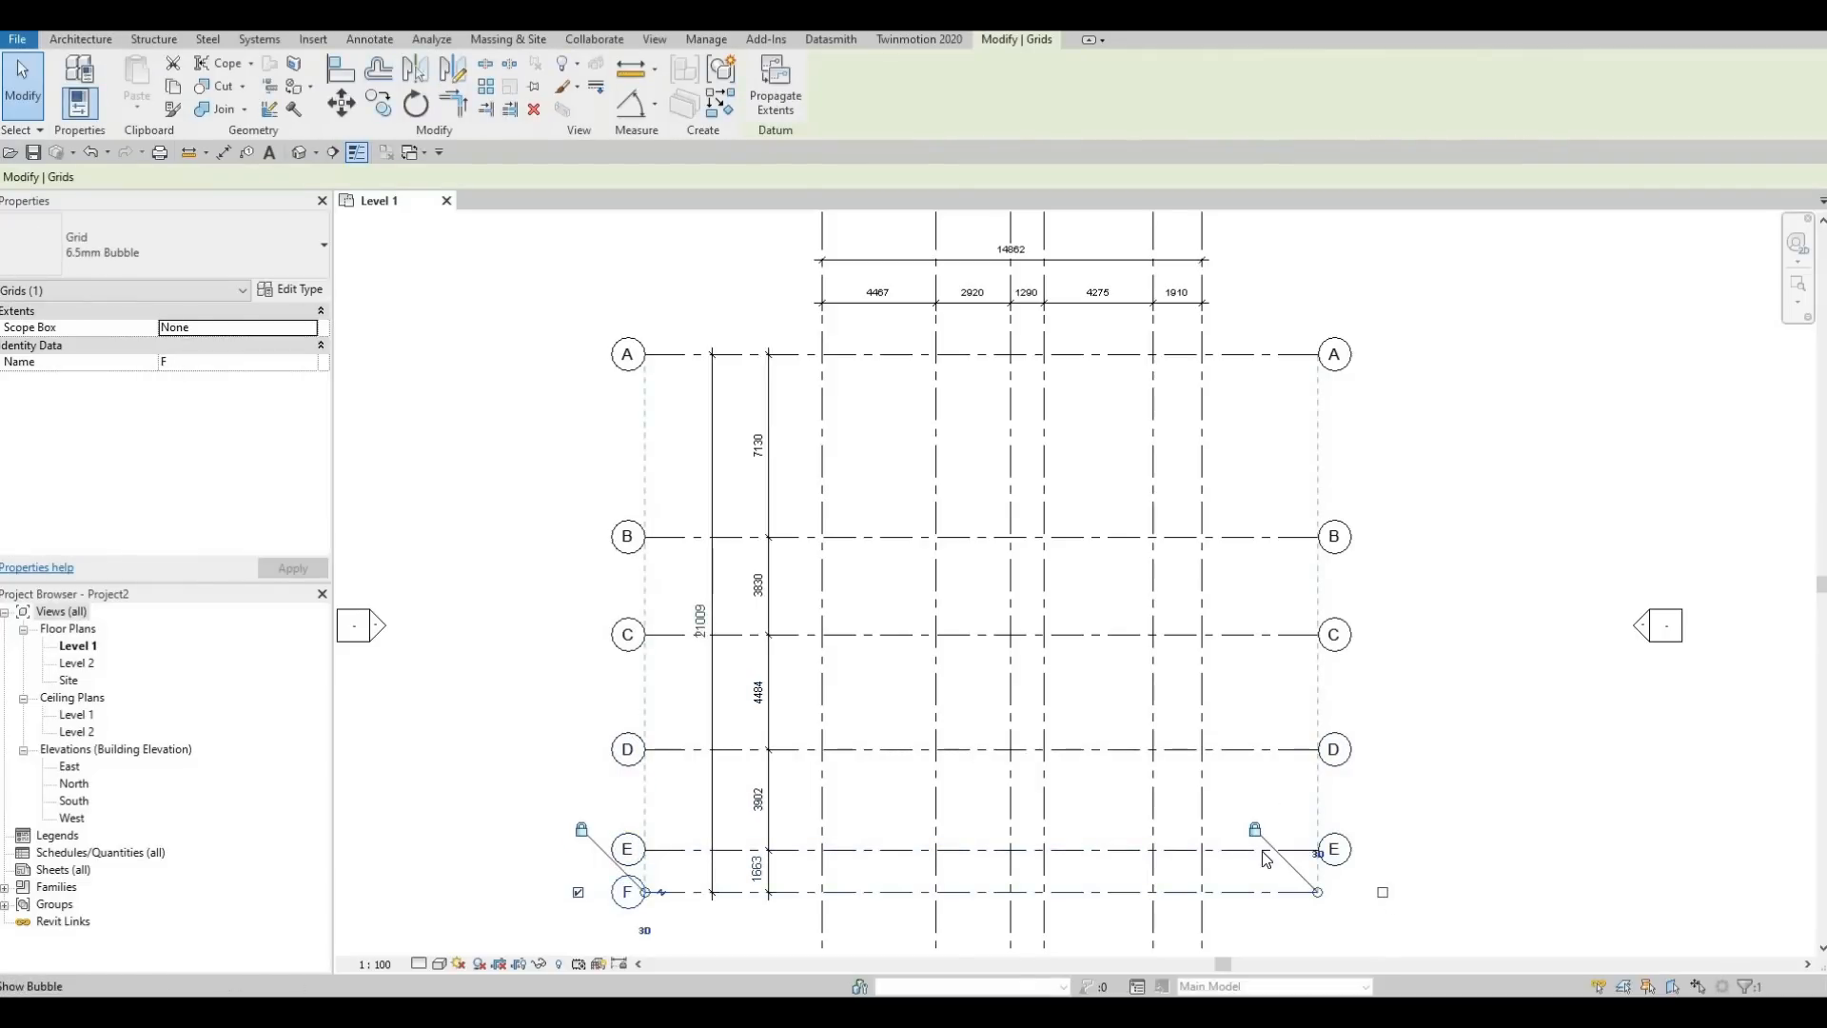
# Show the grid bubbles at the lower ends of vertical grids 6 to 1, below grid F
pyautogui.moveTo(1226, 859); pyautogui.dragTo(1273, 710, button='middle')
pyautogui.click(1265, 757)
pyautogui.click(1265, 835)
pyautogui.click(1217, 757)
pyautogui.click(1217, 835)
pyautogui.click(1108, 747)
pyautogui.click(1106, 834)
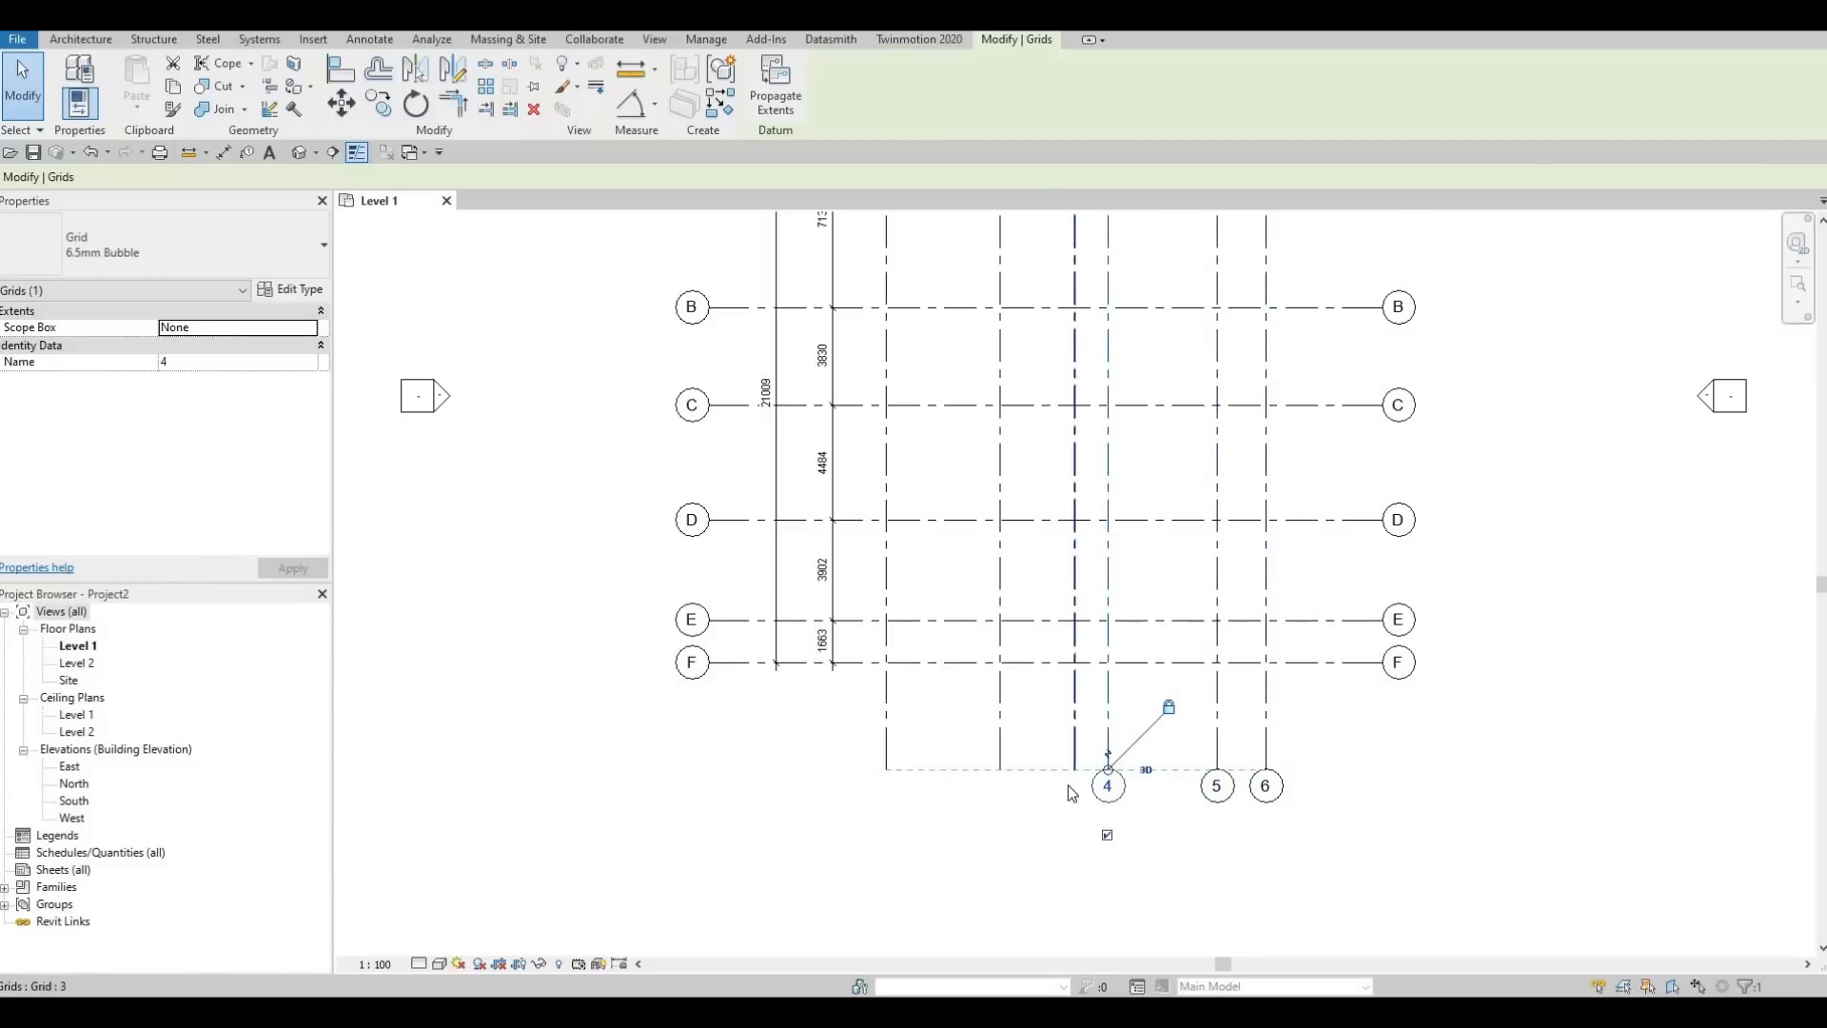
pyautogui.click(1074, 762)
pyautogui.click(1076, 835)
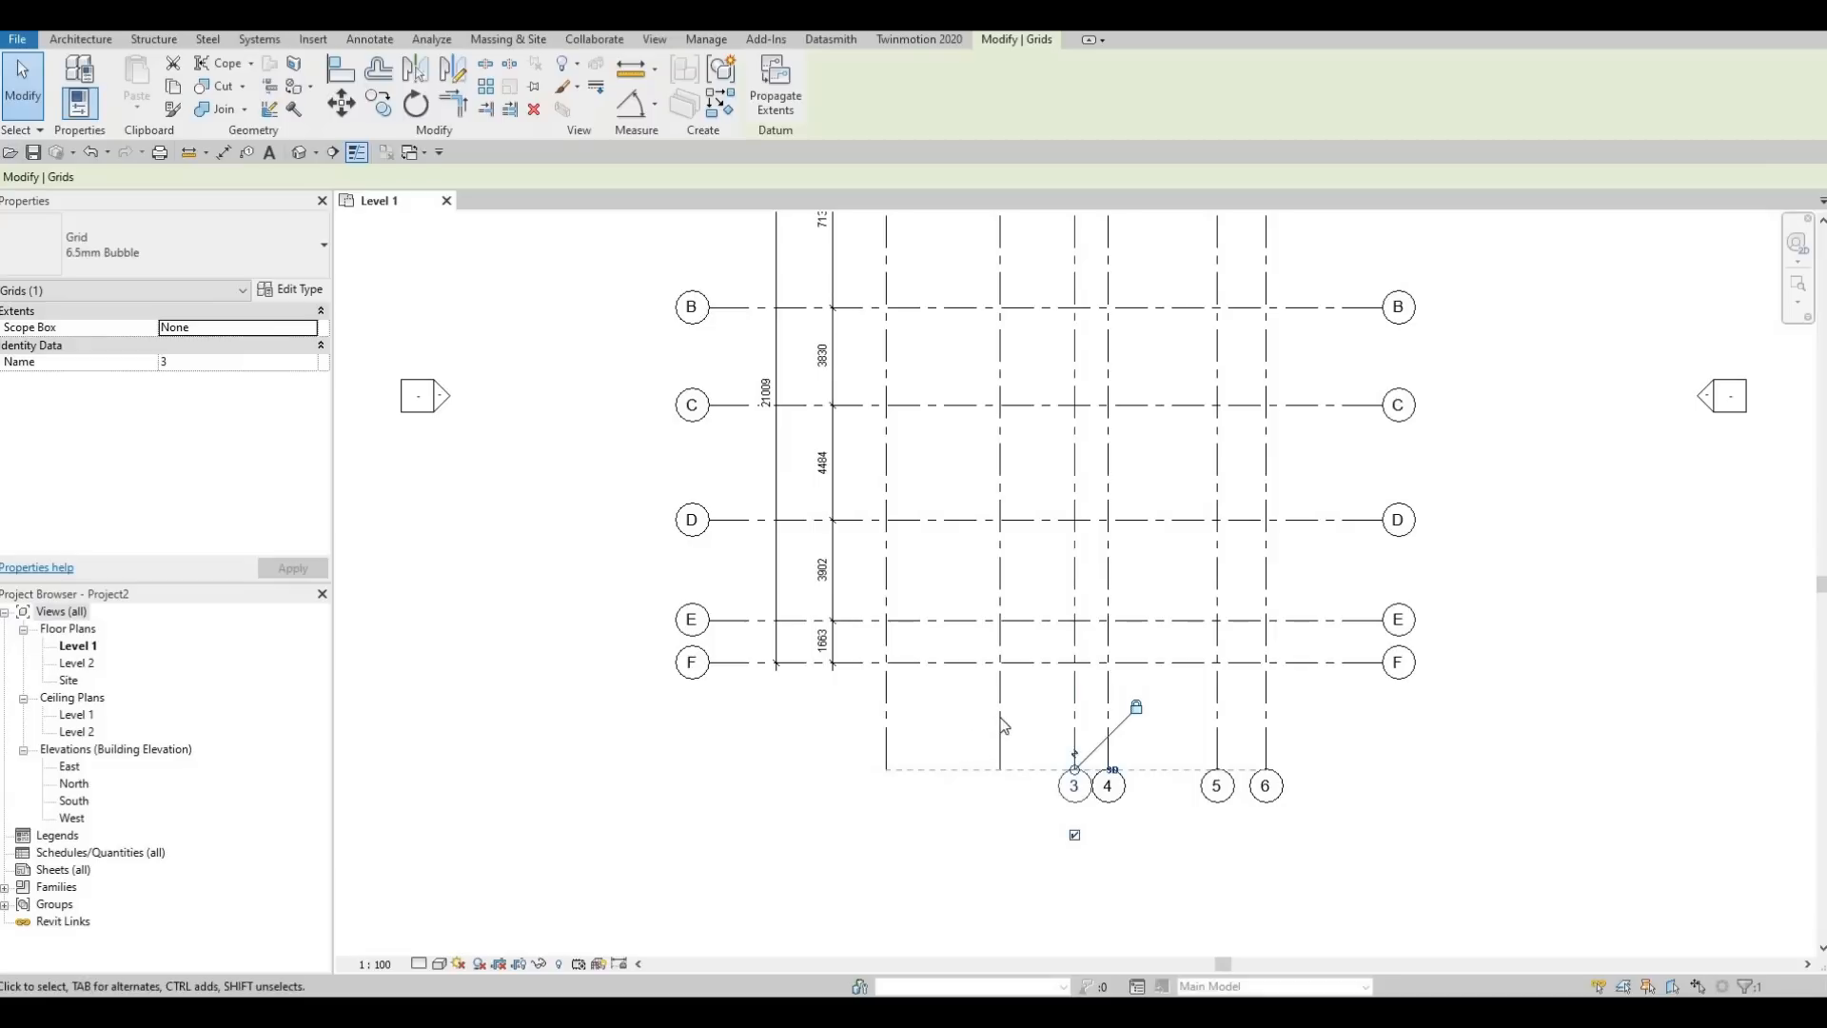
pyautogui.click(1000, 766)
pyautogui.click(1001, 834)
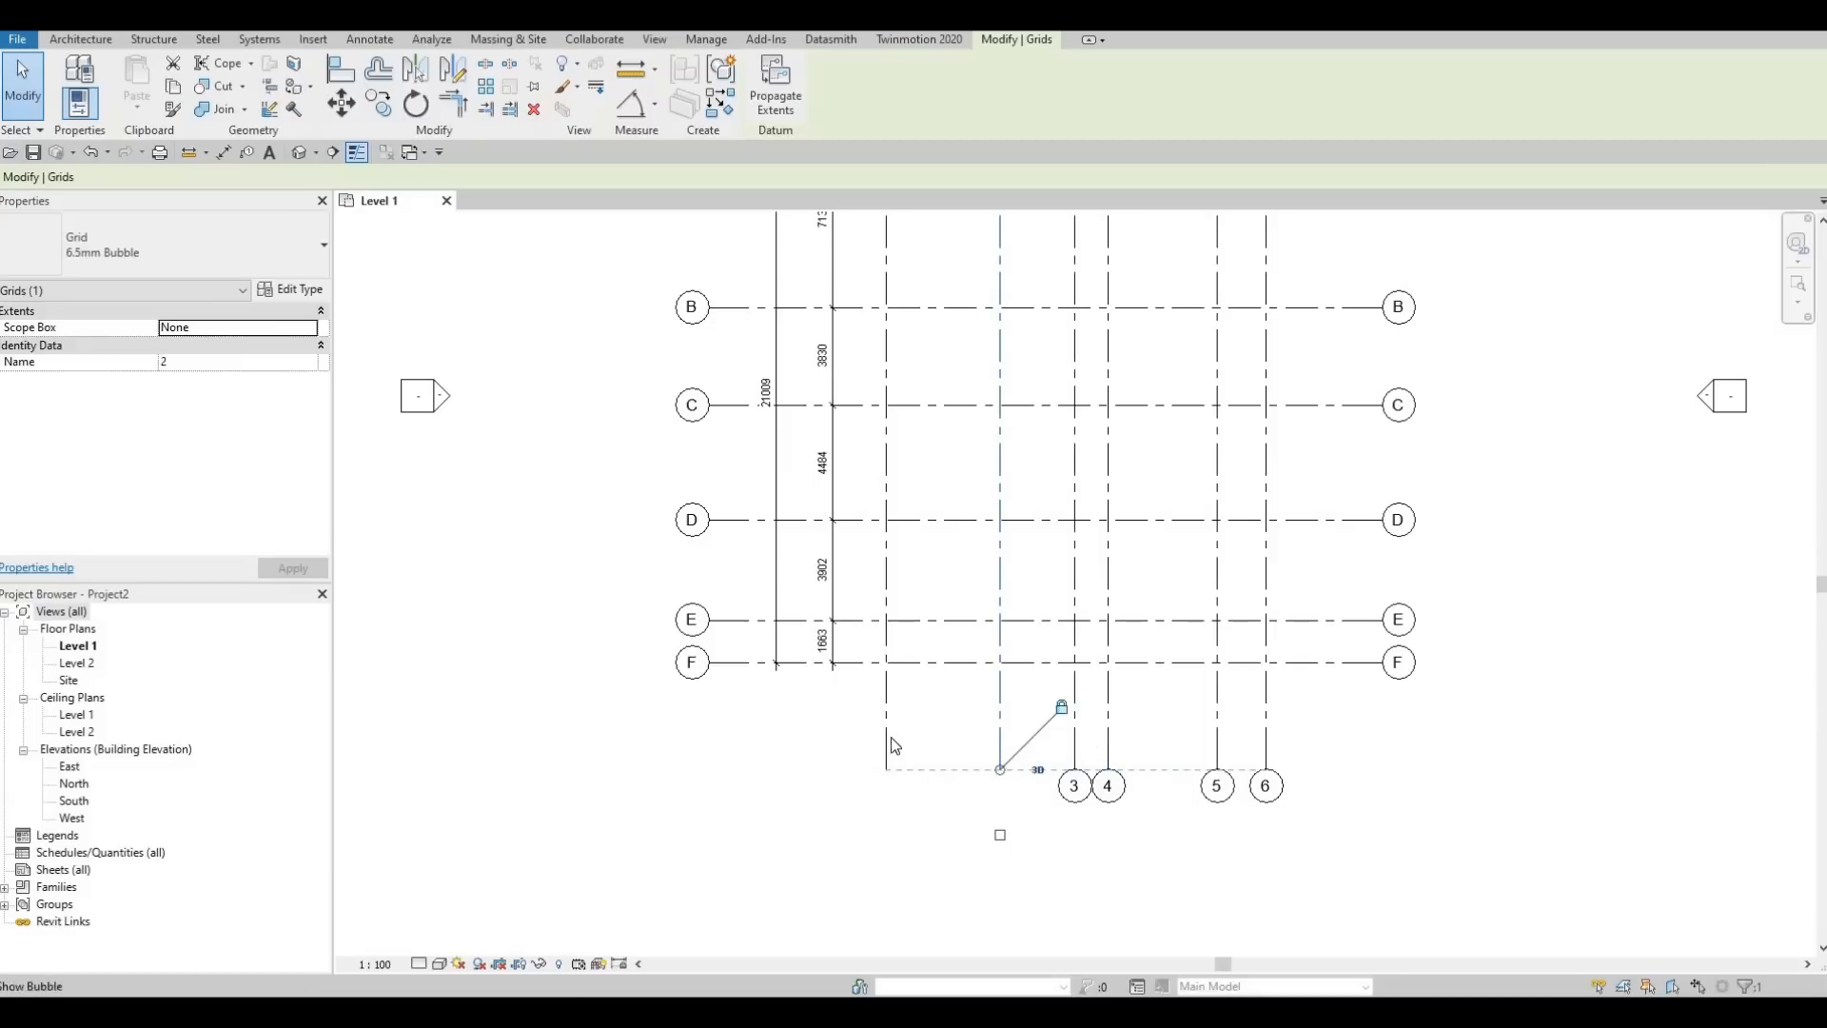
pyautogui.click(887, 747)
pyautogui.click(885, 834)
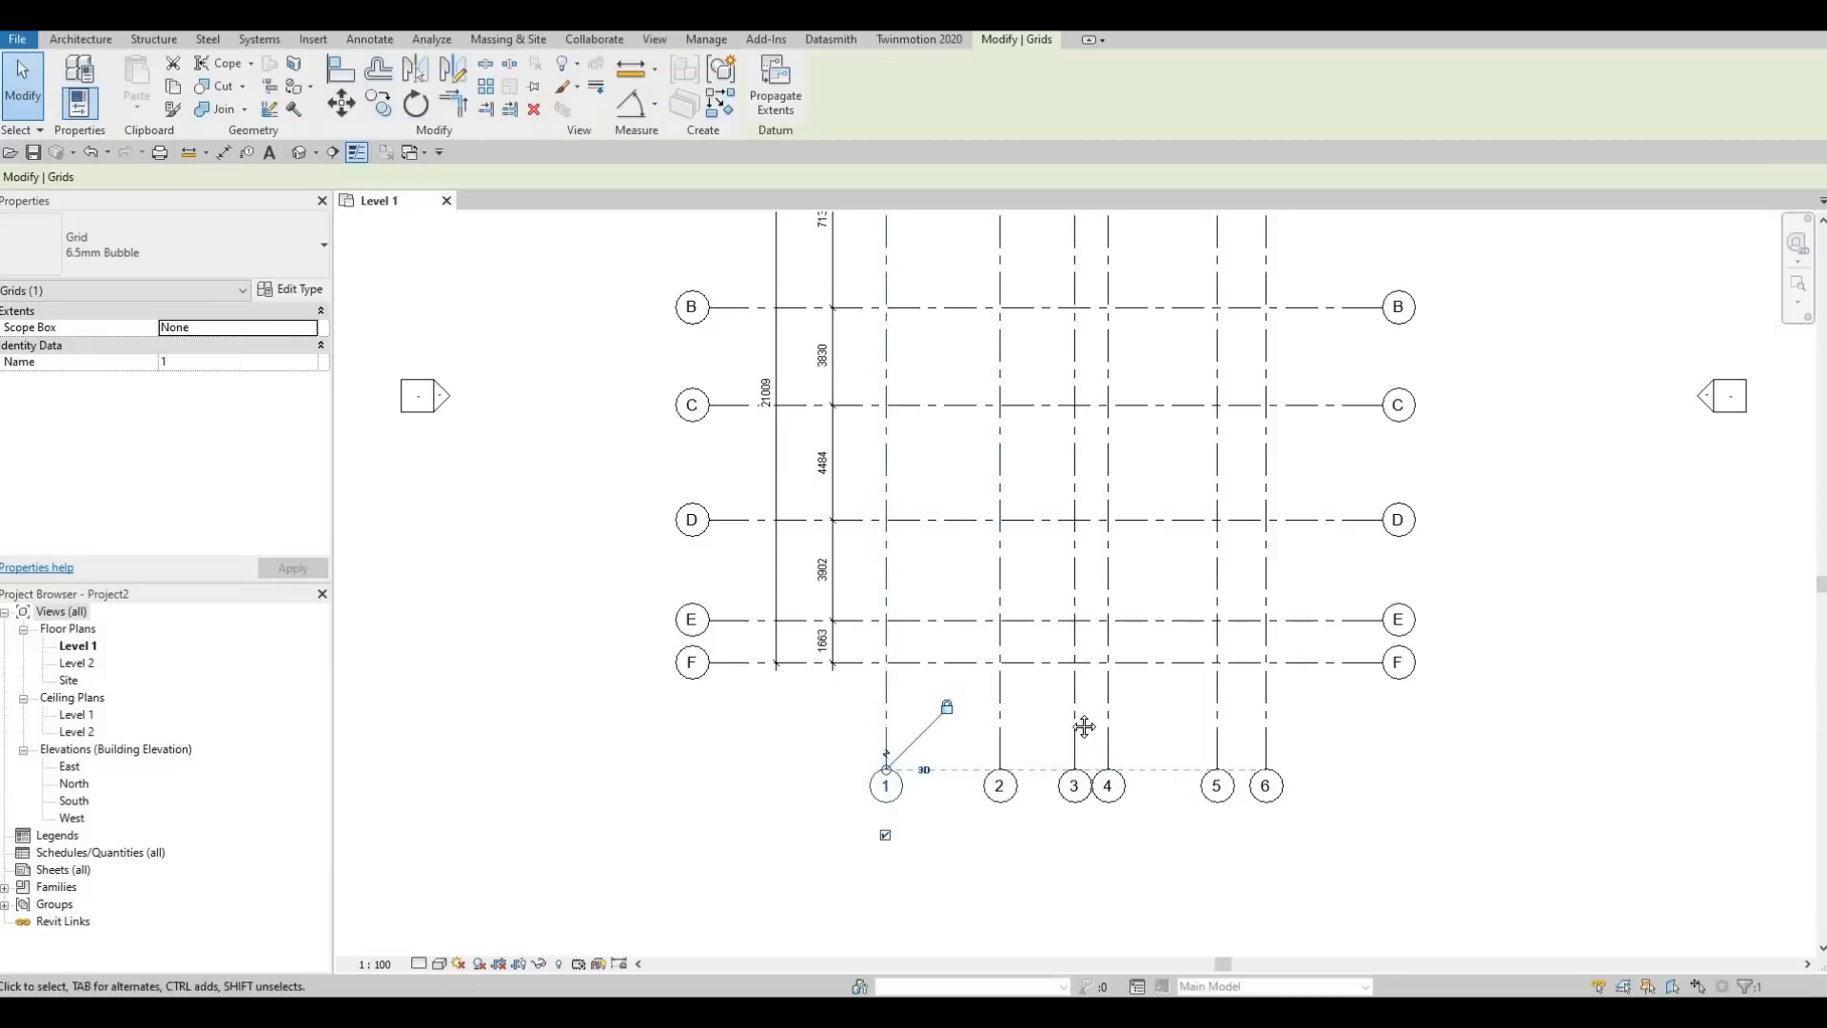
# Add an elbow at the upper end of grid 4 to offset its bubble away from grid 3
pyautogui.scroll(-1, 1074, 630)
pyautogui.scroll(-1, 1073, 630)
pyautogui.scroll(3, 1116, 333)
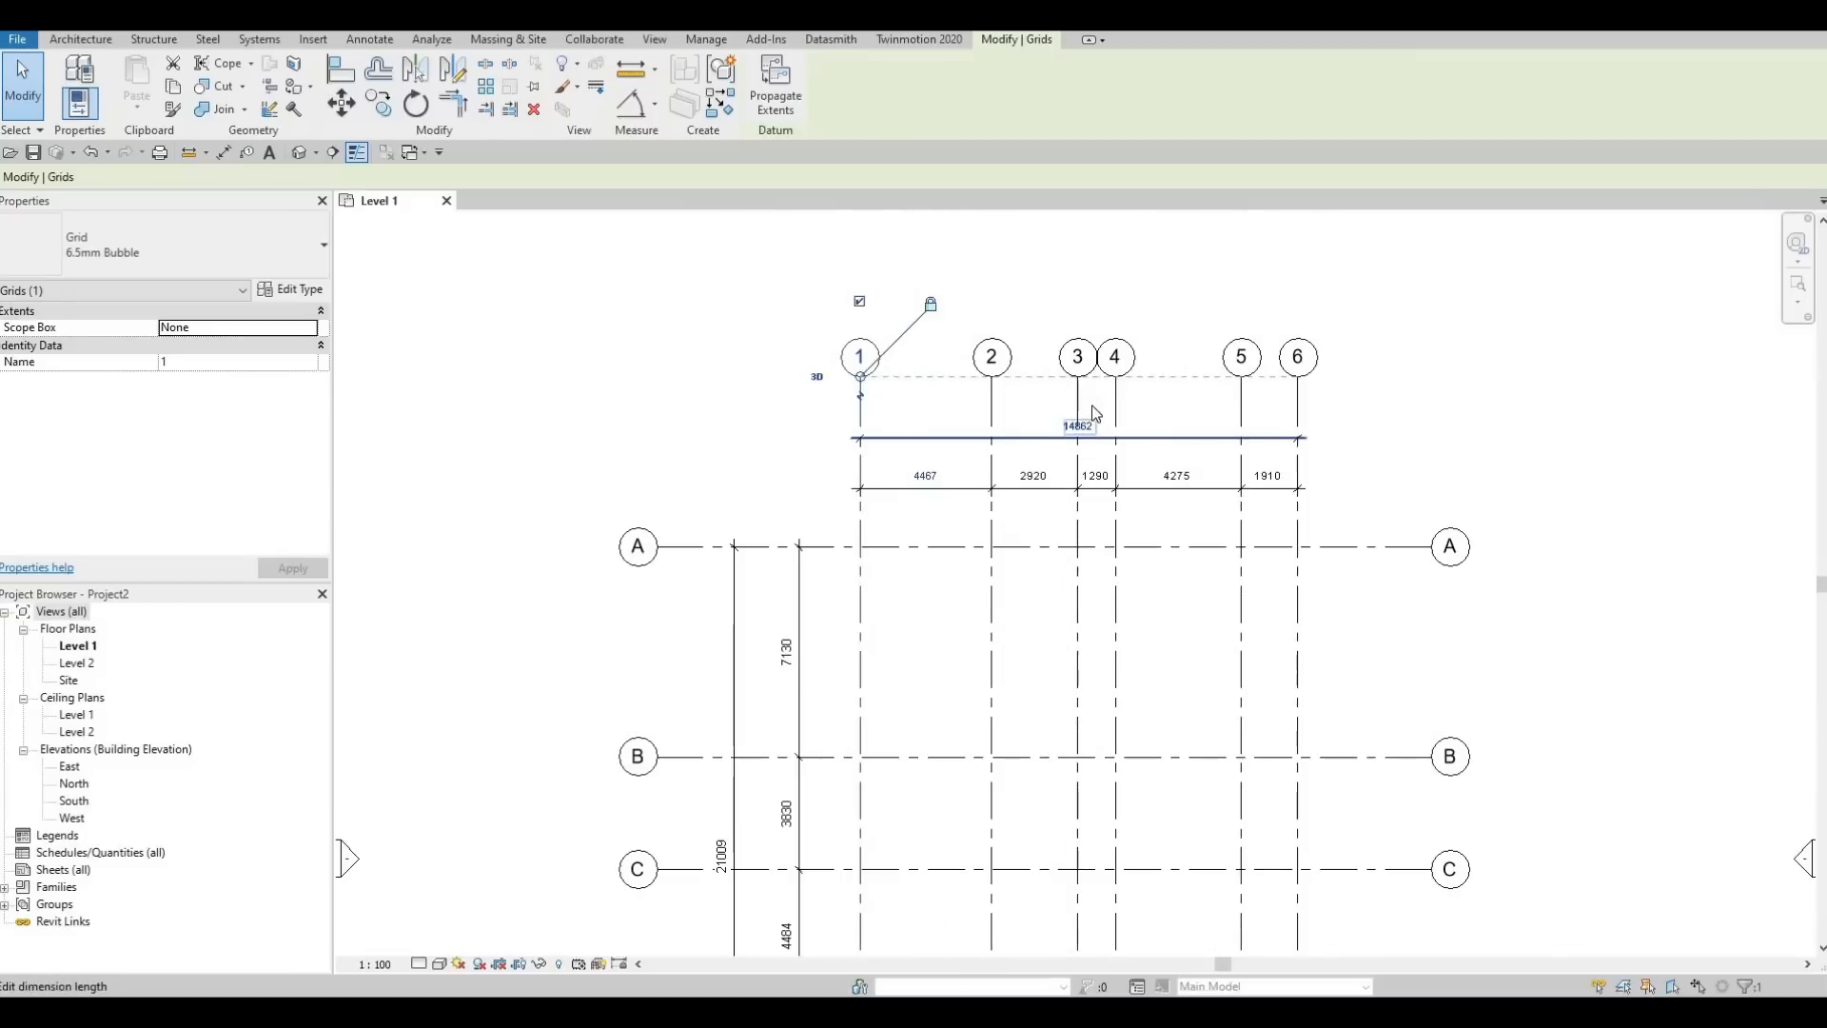
pyautogui.scroll(4, 1115, 333)
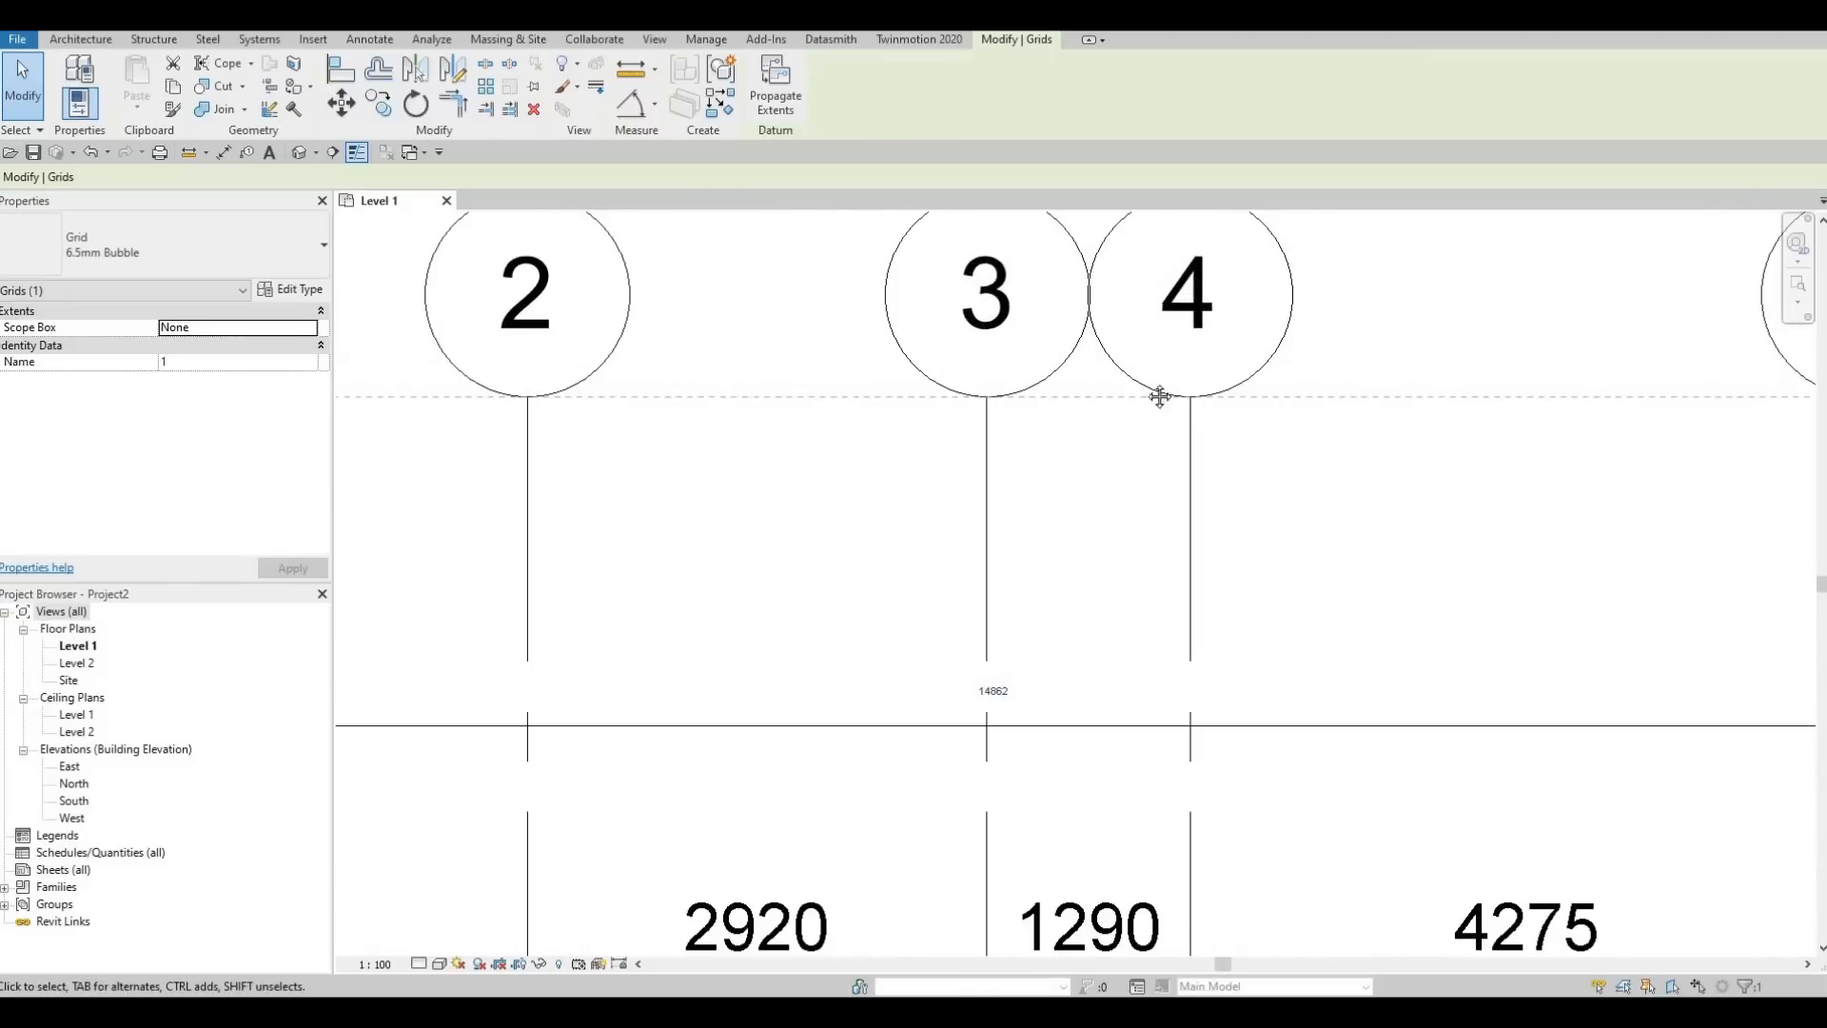
pyautogui.scroll(-3, 1173, 405)
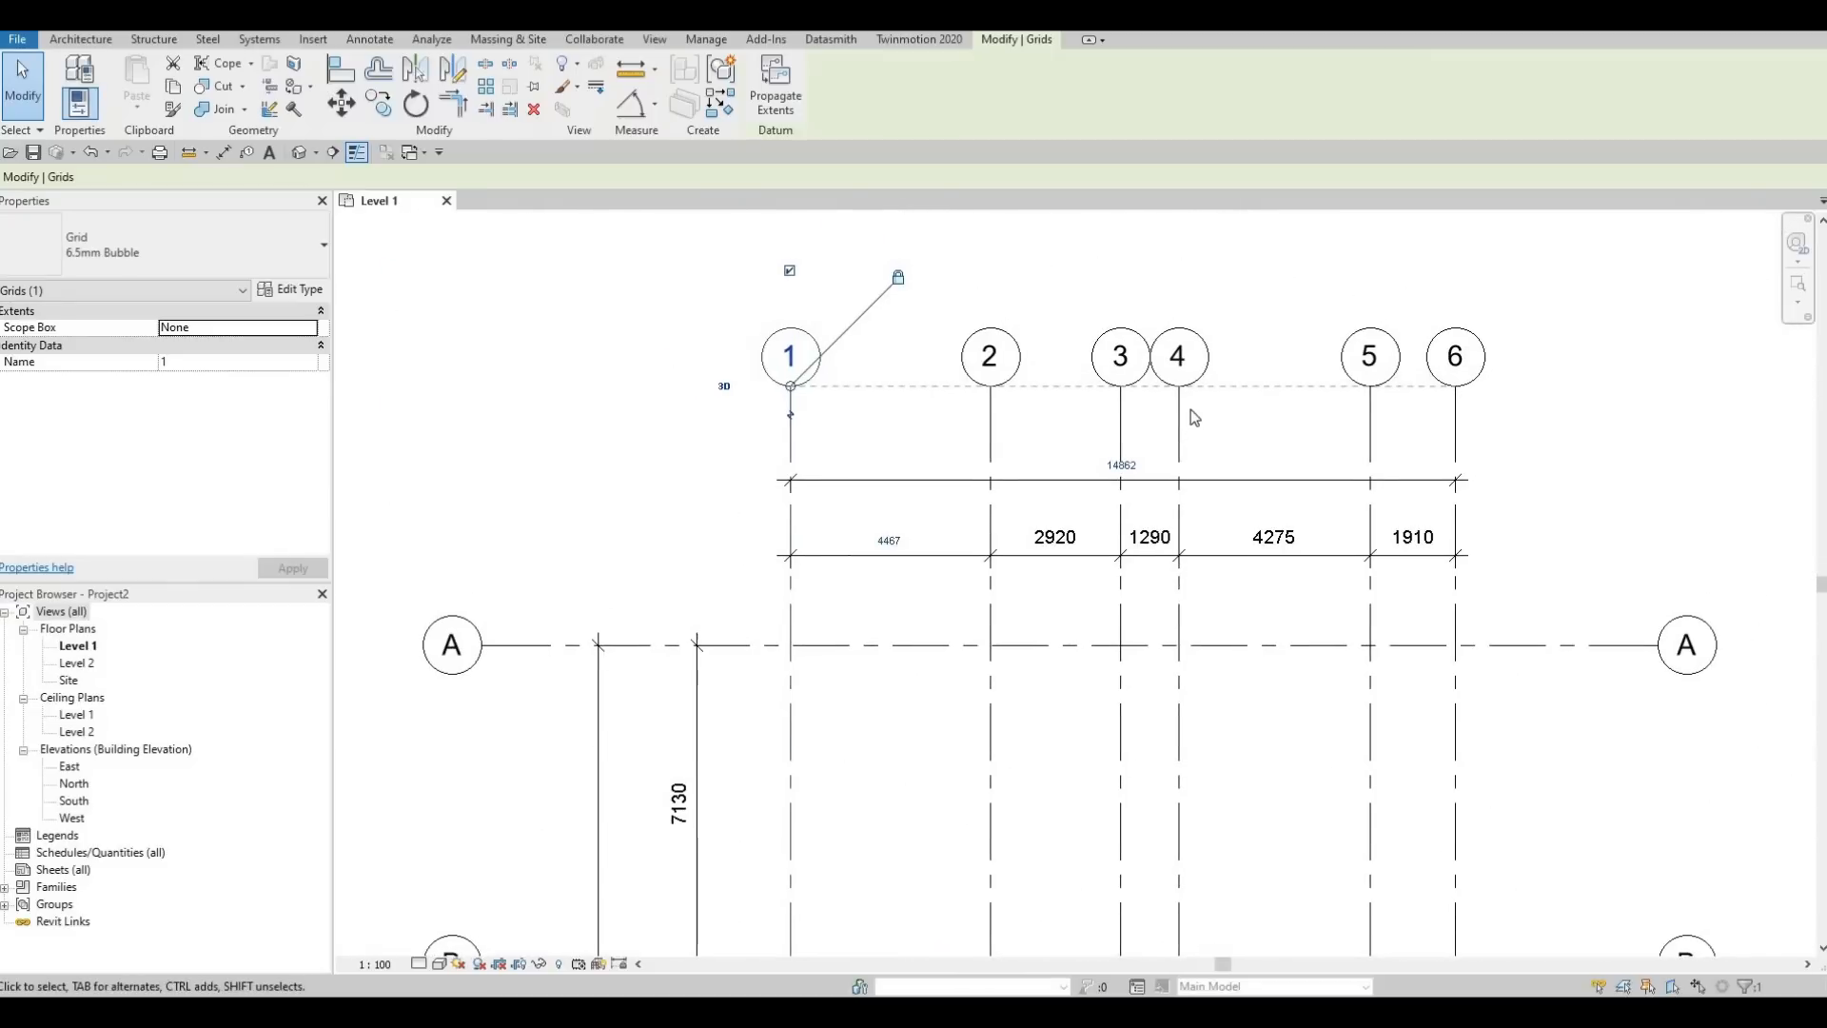
pyautogui.click(1201, 411)
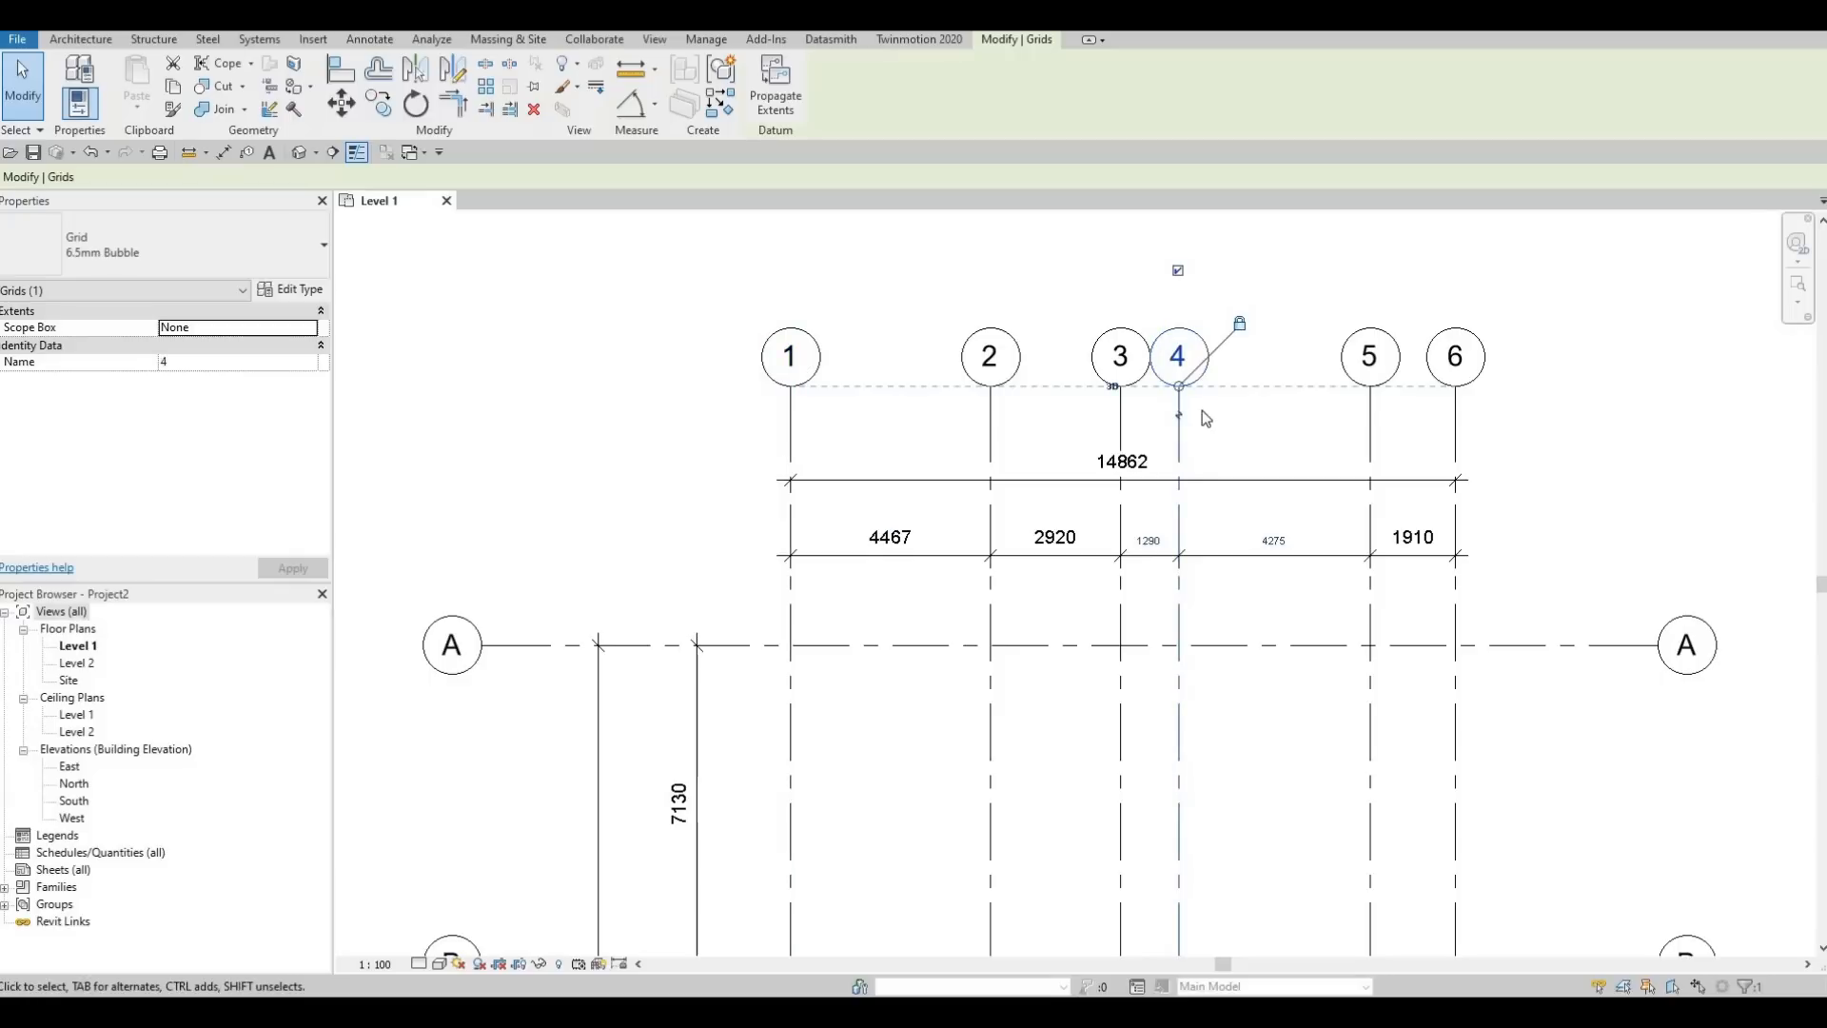
pyautogui.scroll(5, 1178, 422)
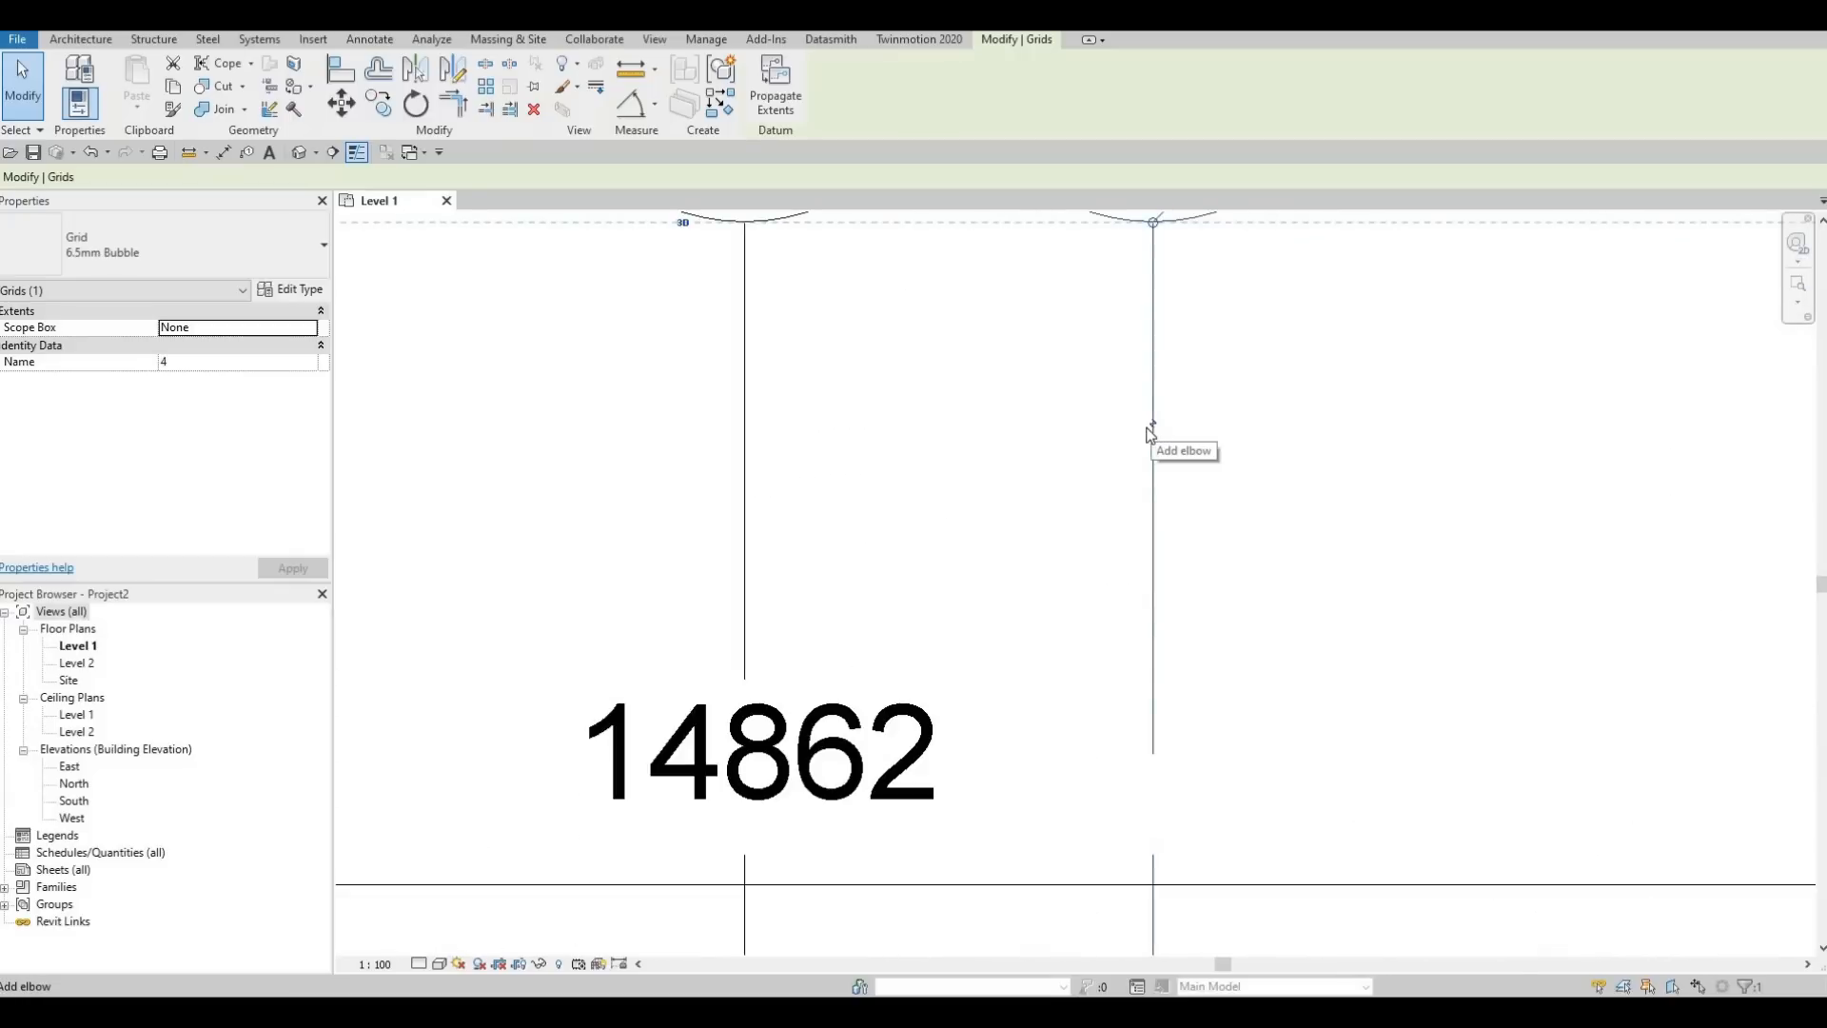
pyautogui.scroll(-3, 1153, 433)
pyautogui.scroll(-1, 1152, 440)
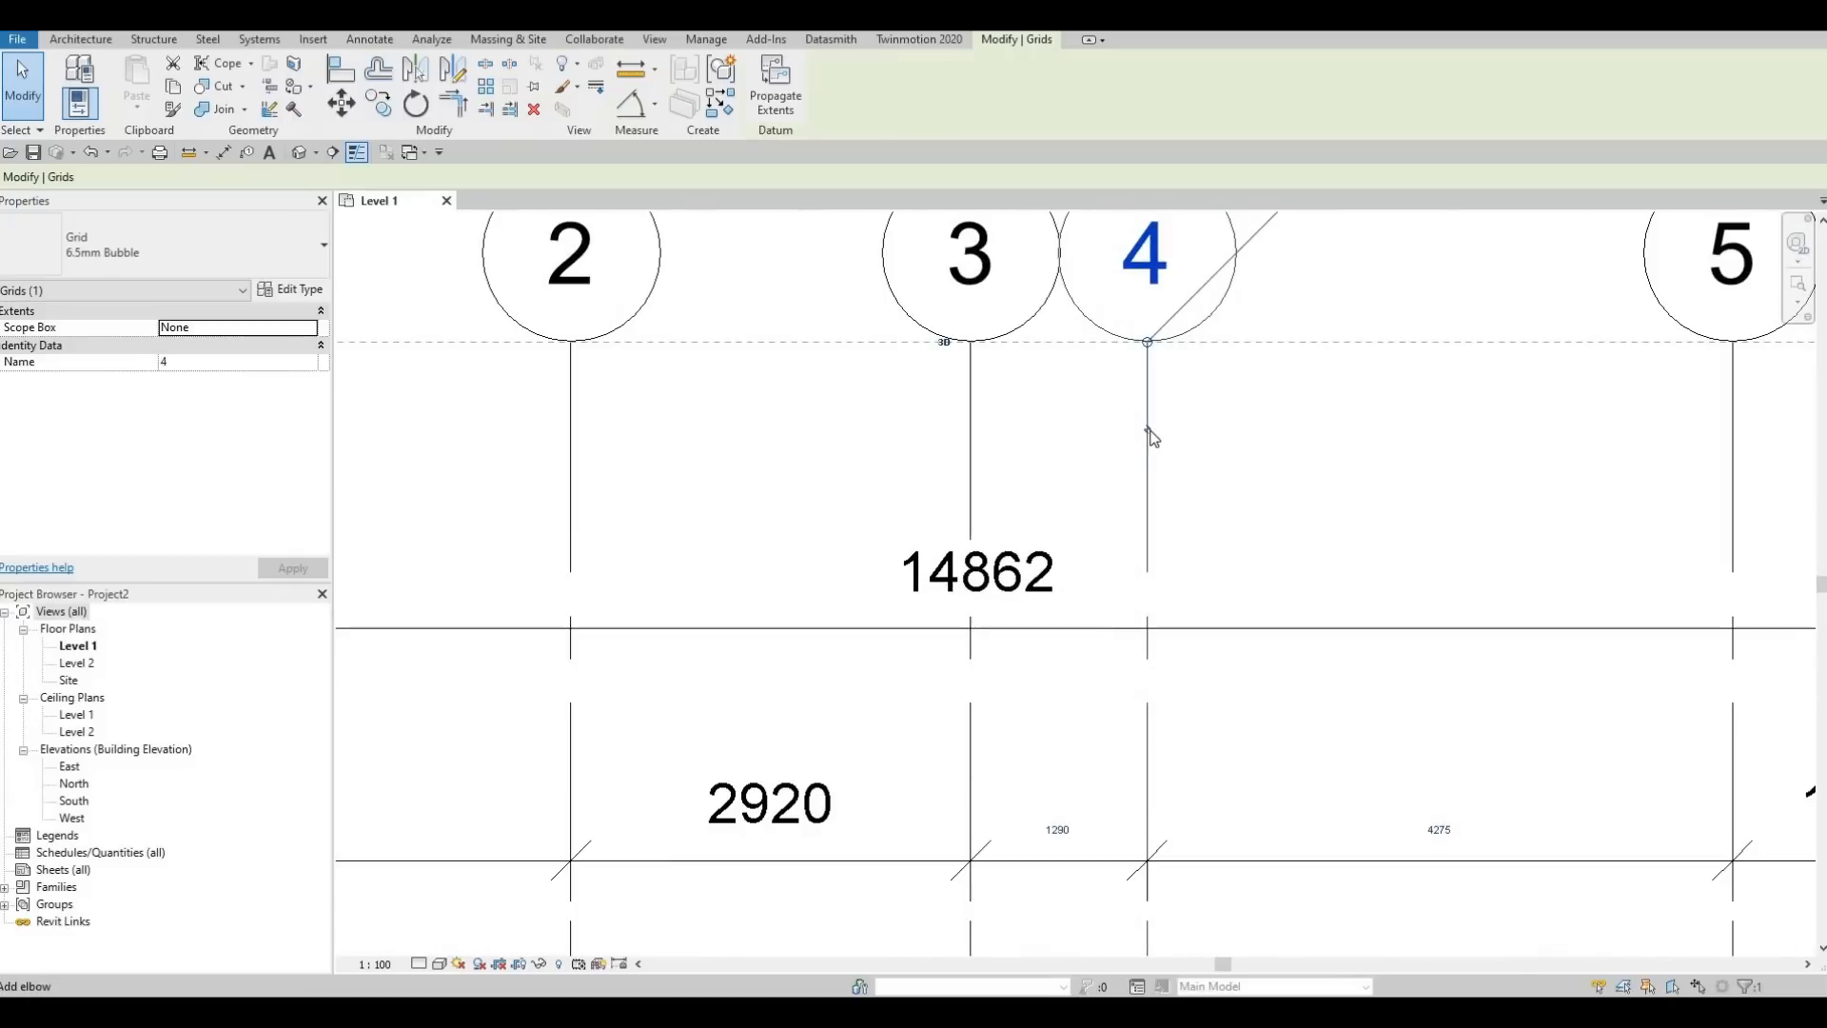
pyautogui.click(1152, 436)
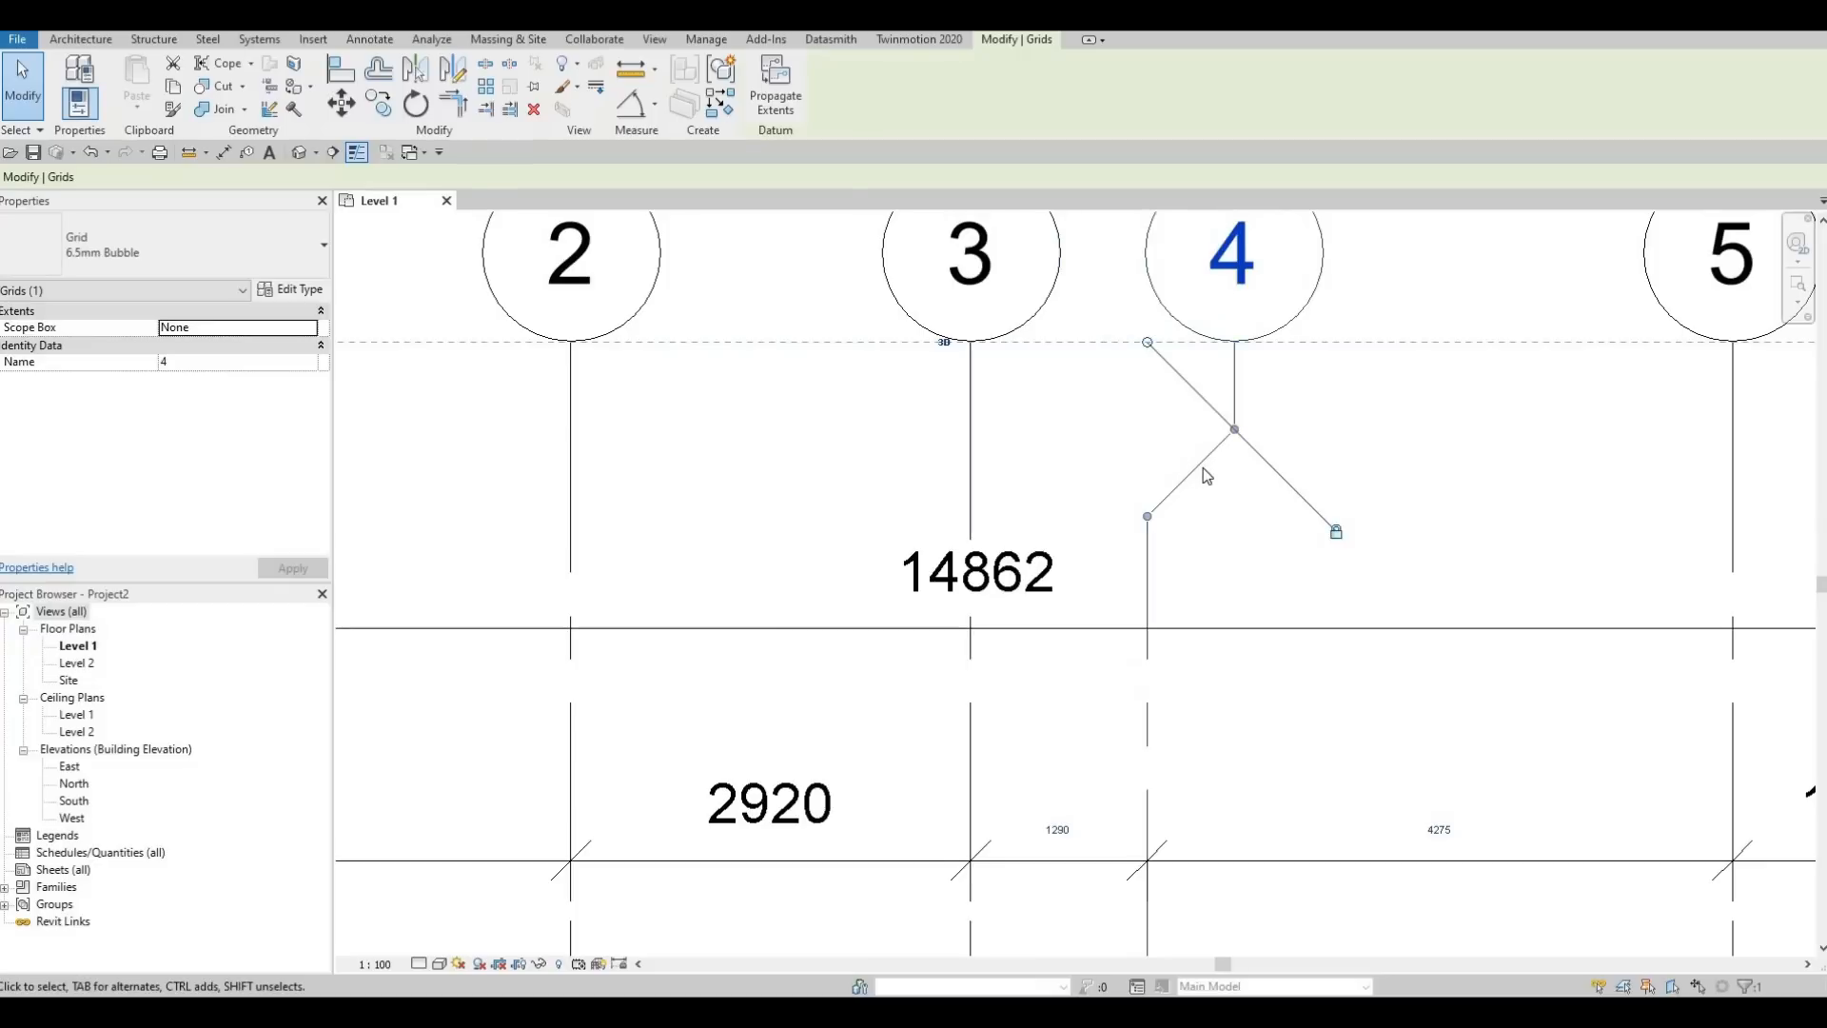
# Add an elbow at the lower end of grid 4 to separate its bubble from grid 3's
pyautogui.scroll(-1, 1194, 470)
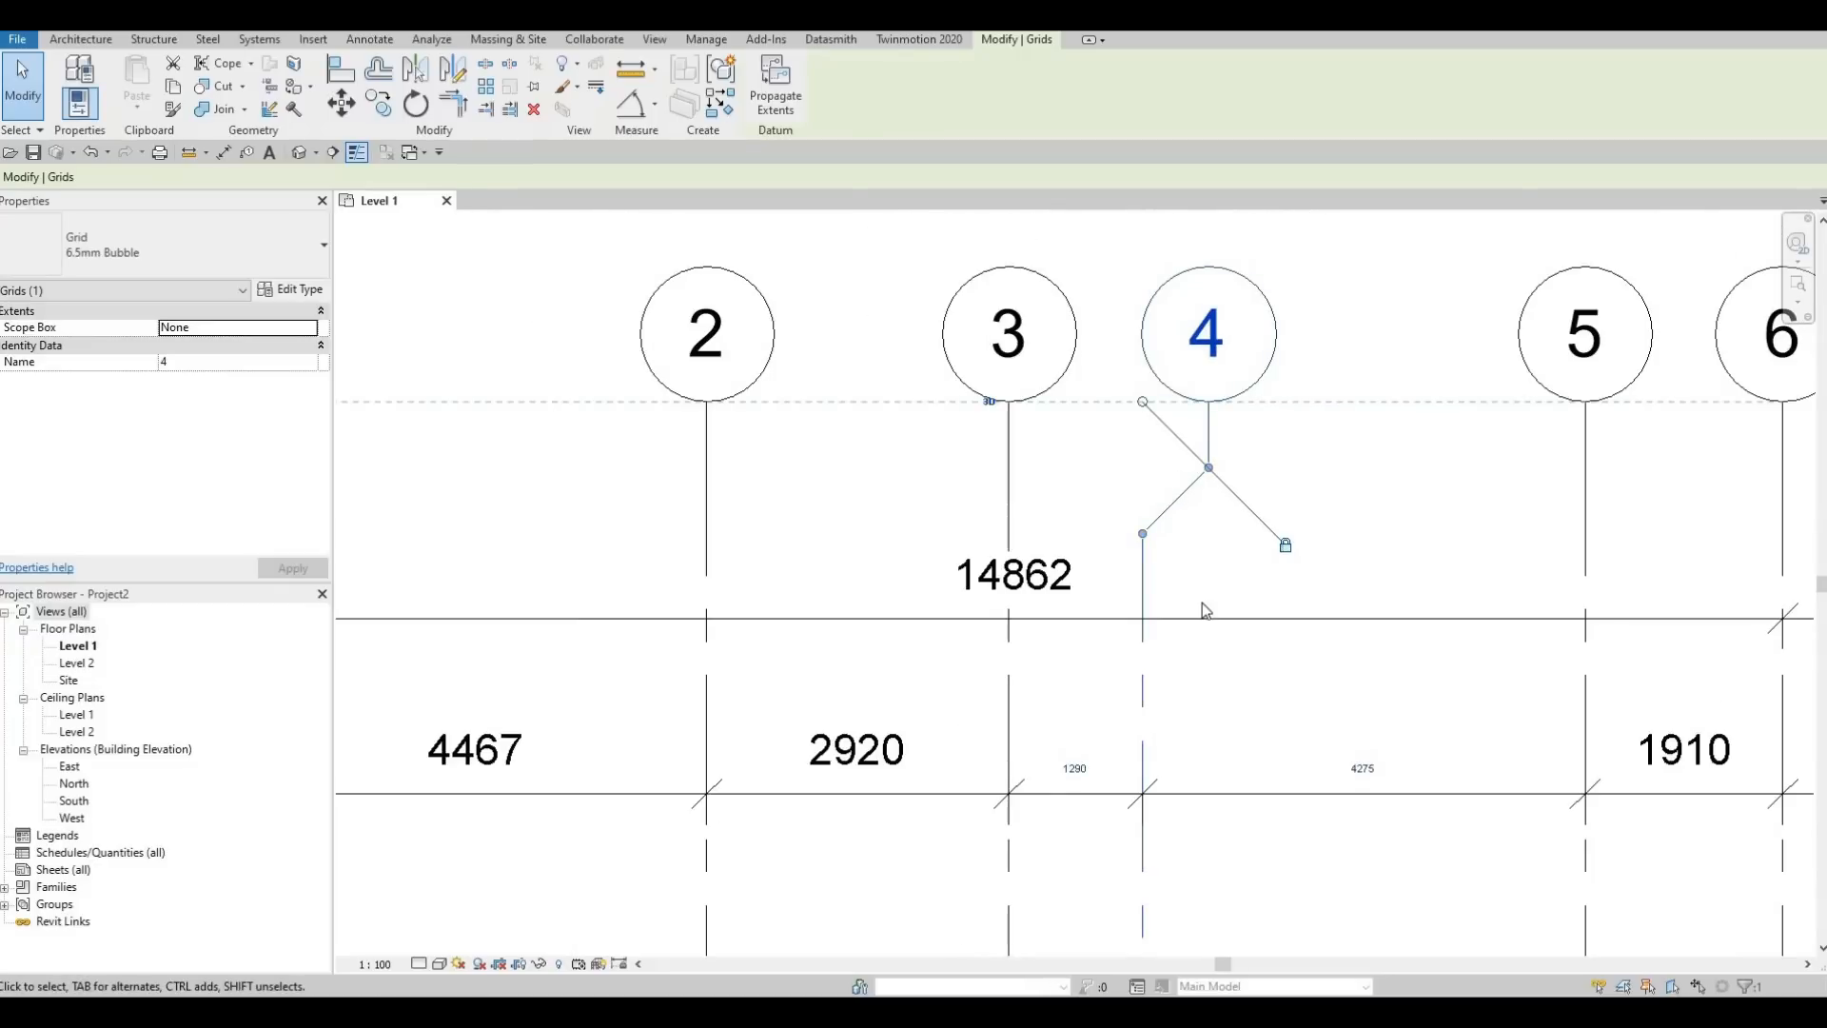
pyautogui.scroll(-2, 1183, 403)
pyautogui.moveTo(1182, 447); pyautogui.dragTo(1181, 211, button='middle')
pyautogui.scroll(-1, 1183, 494)
pyautogui.moveTo(1182, 494); pyautogui.dragTo(1178, 196, button='middle')
pyautogui.moveTo(1176, 609); pyautogui.dragTo(1166, 190, button='middle')
pyautogui.scroll(-1, 1135, 523)
pyautogui.moveTo(1136, 522); pyautogui.dragTo(1139, 344, button='middle')
pyautogui.scroll(4, 1144, 511)
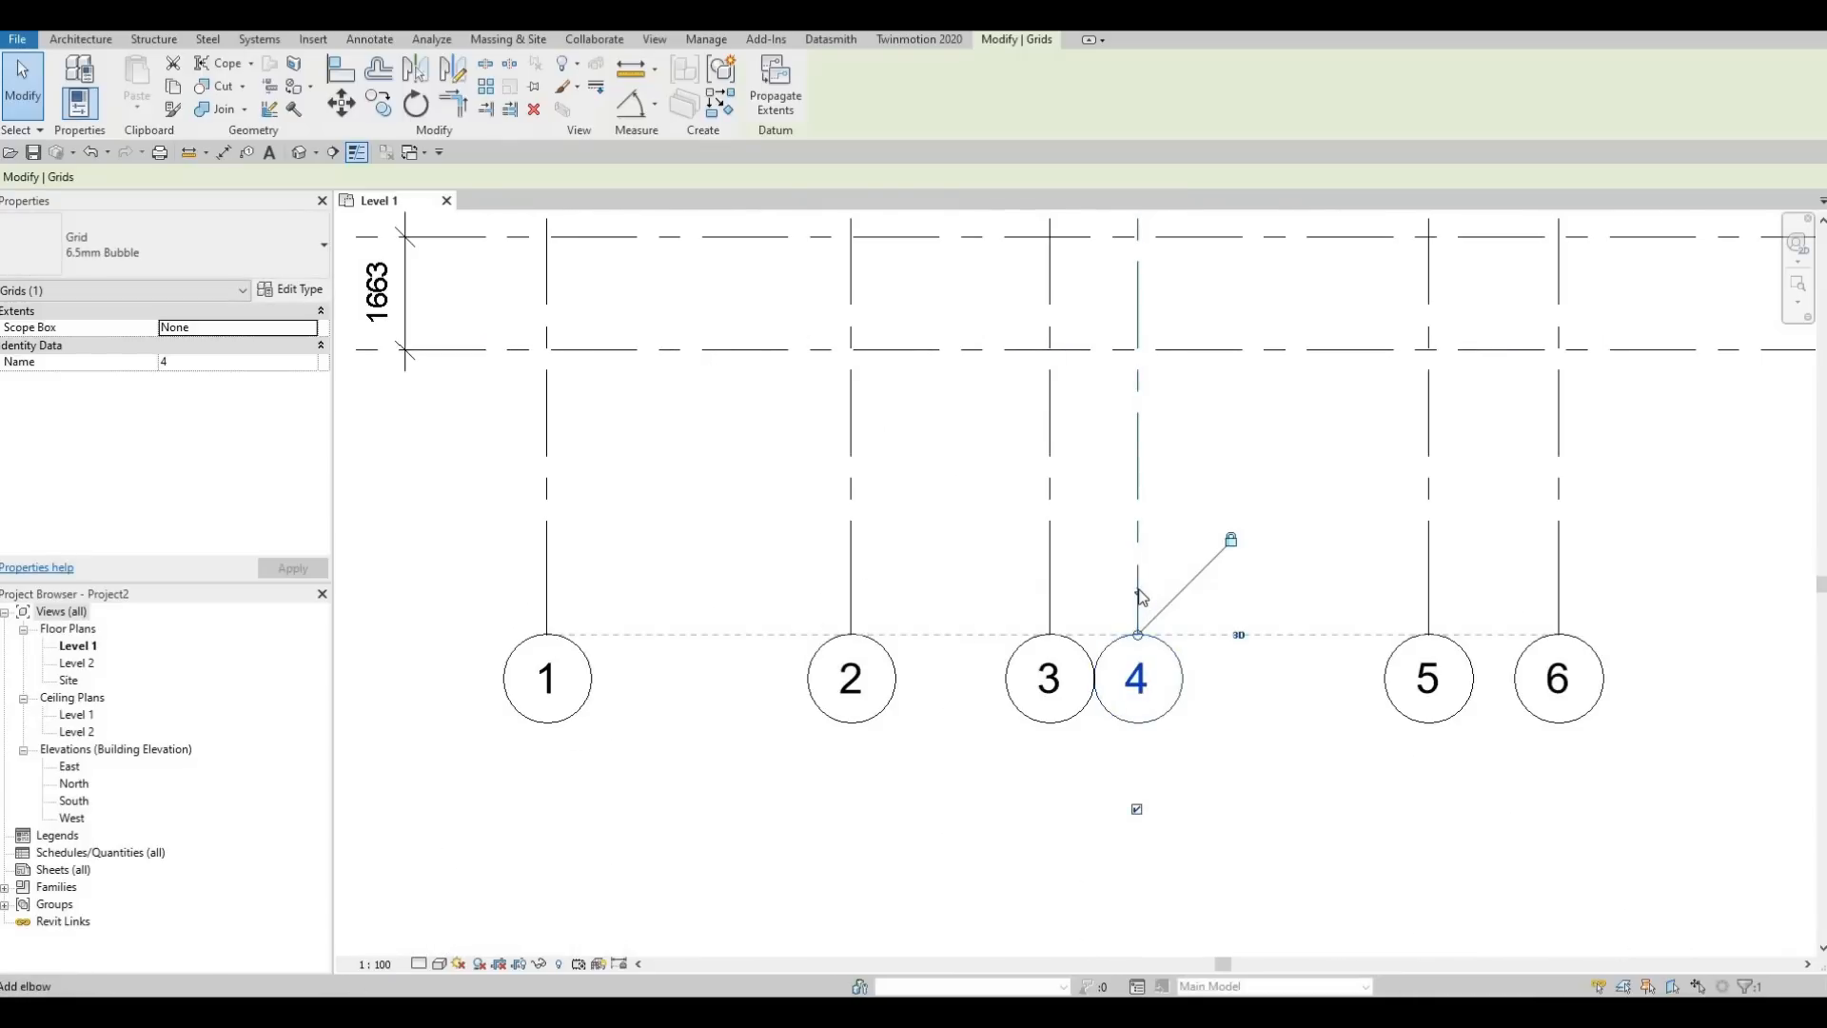
pyautogui.click(1139, 591)
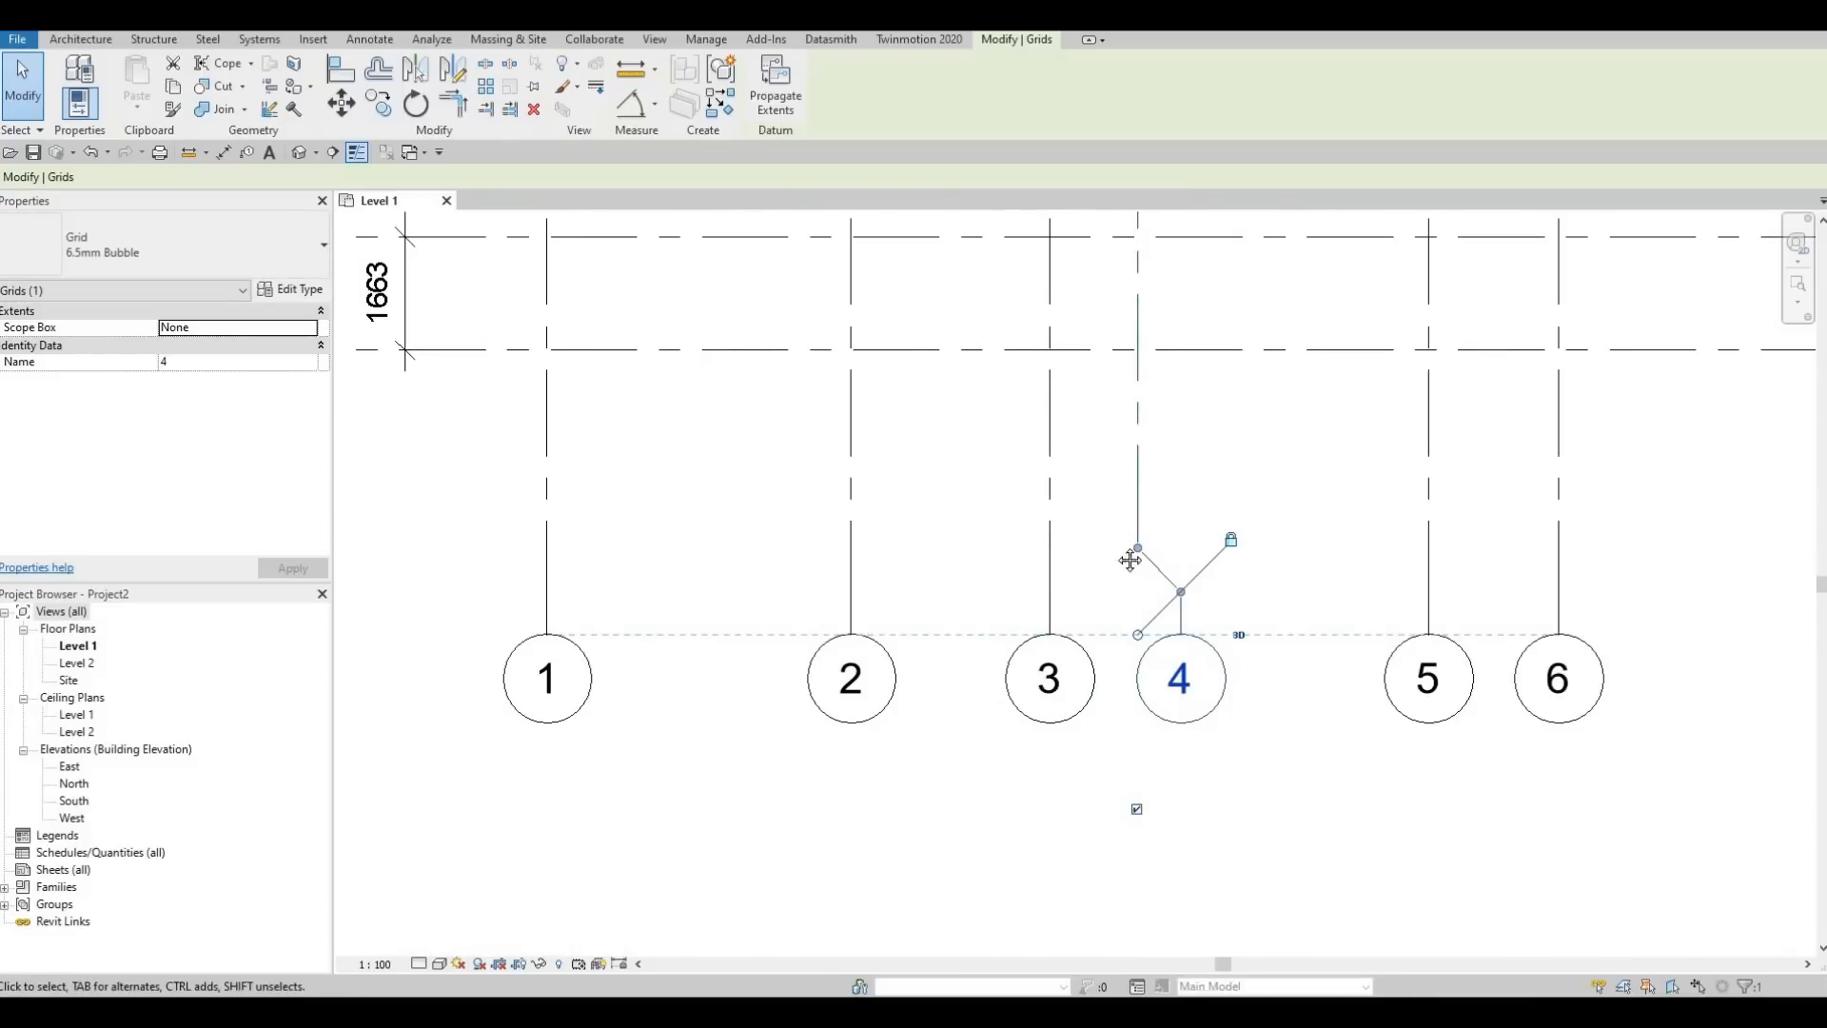
# Examine the whole dimensioned grid layout, including both grid 4 elbows, and clear the selection
pyautogui.scroll(-4, 1058, 614)
pyautogui.moveTo(1105, 392); pyautogui.dragTo(1163, 661, button='middle')
pyautogui.scroll(-3, 1135, 539)
pyautogui.moveTo(1093, 357); pyautogui.dragTo(1126, 563, button='middle')
pyautogui.scroll(-1, 1126, 564)
pyautogui.moveTo(1153, 301); pyautogui.dragTo(1158, 305, button='middle')
pyautogui.scroll(4, 1161, 306)
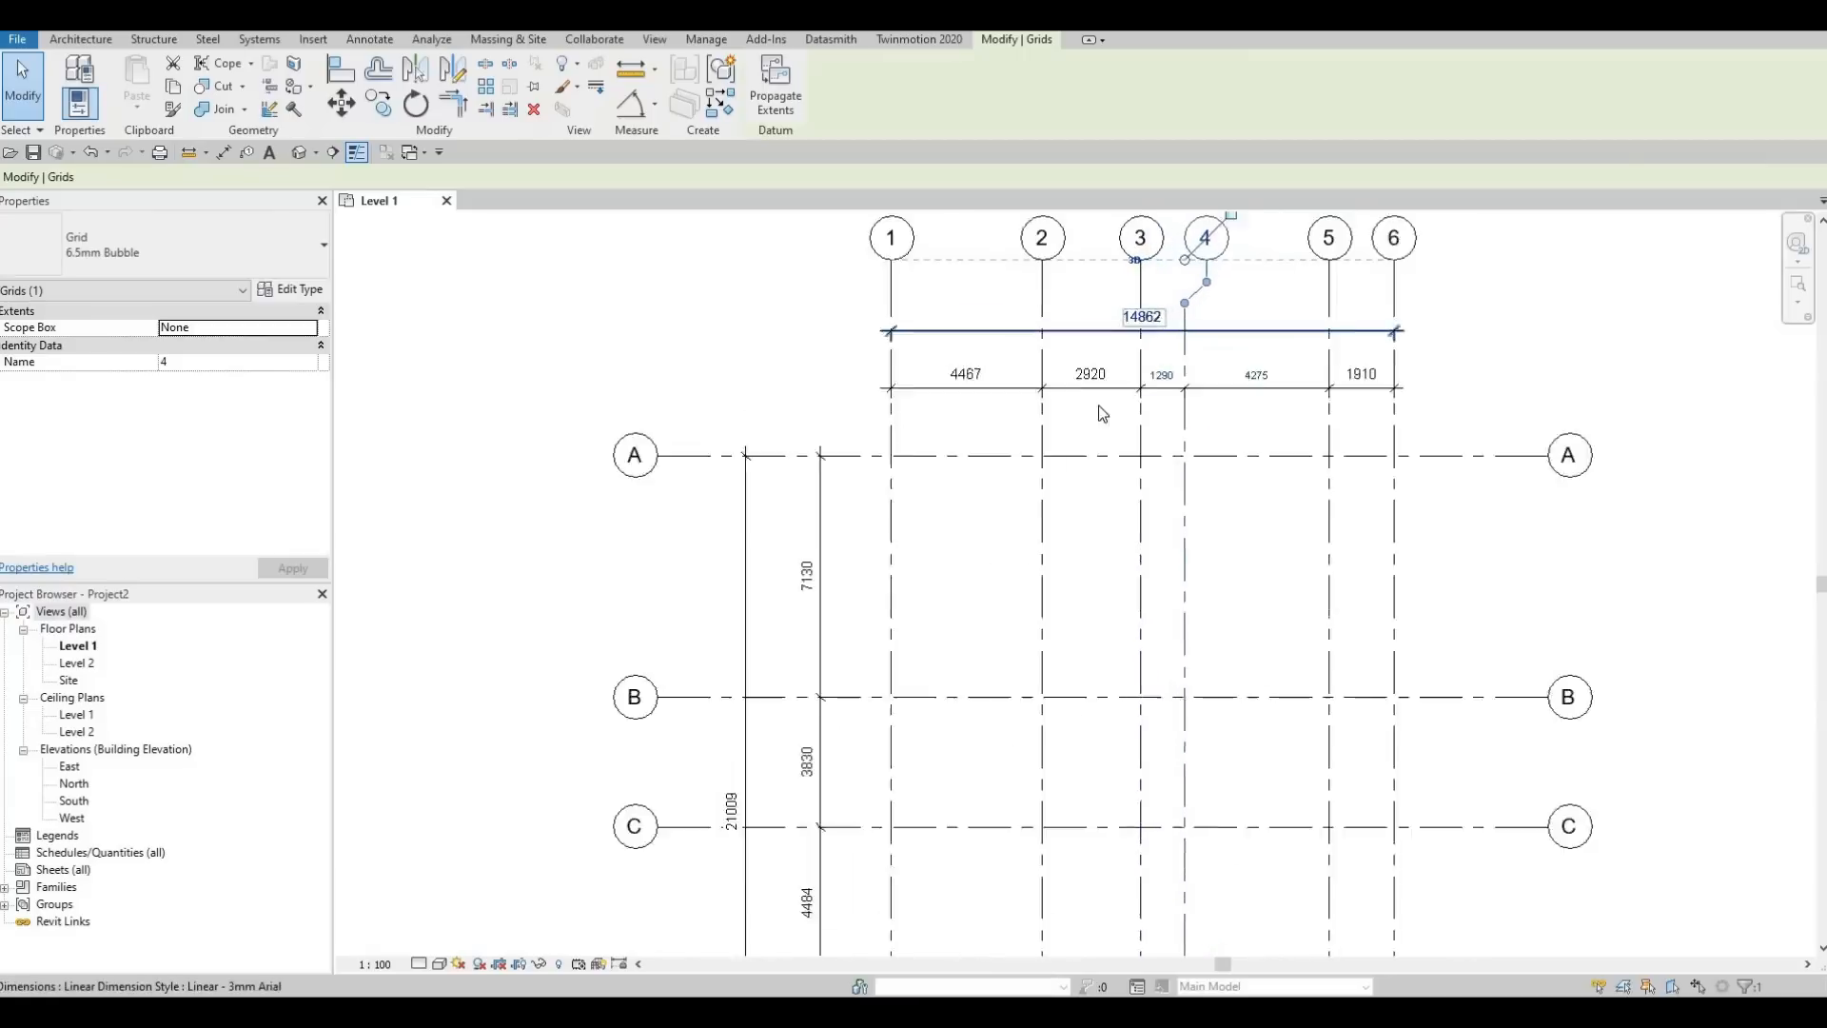
pyautogui.moveTo(938, 718); pyautogui.dragTo(1106, 513, button='middle')
pyautogui.scroll(-1, 1106, 513)
pyautogui.scroll(-1, 1112, 587)
pyautogui.moveTo(1133, 591); pyautogui.dragTo(1107, 591, button='middle')
pyautogui.press('Escape')
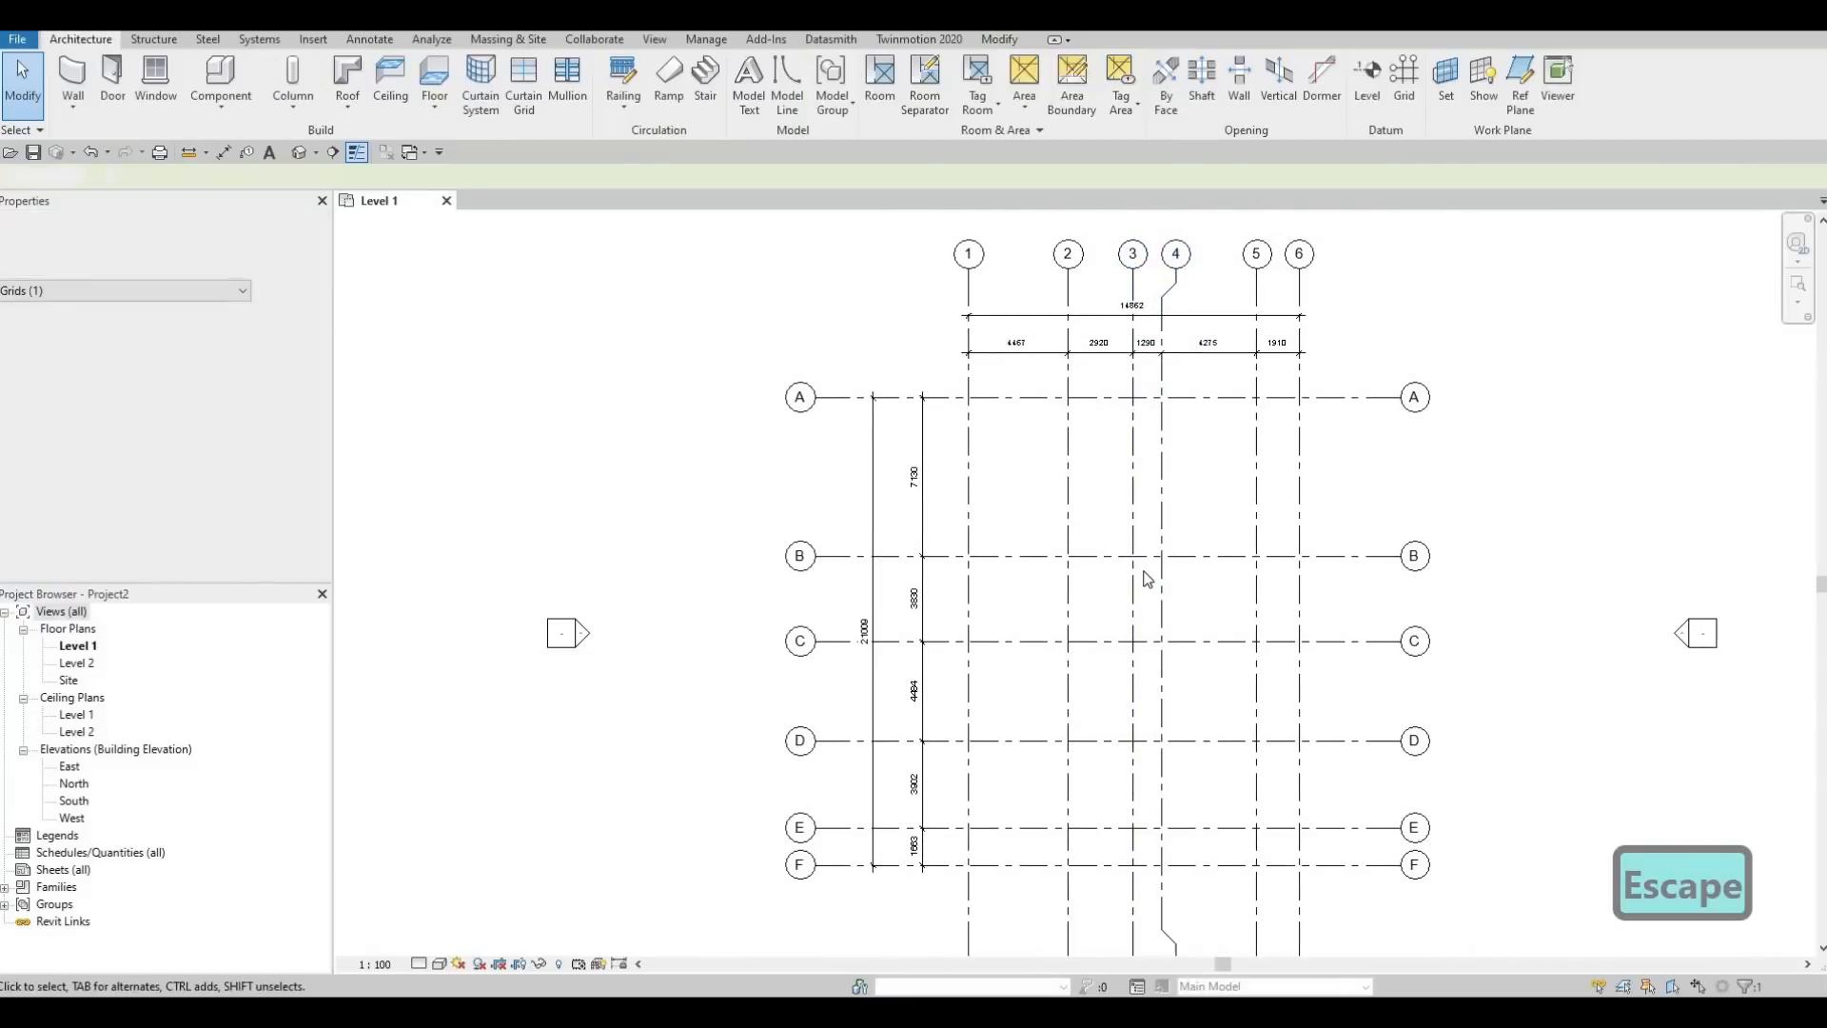
pyautogui.press('Escape')
pyautogui.moveTo(1136, 528); pyautogui.dragTo(1078, 499, button='middle')
pyautogui.scroll(-1, 1078, 530)
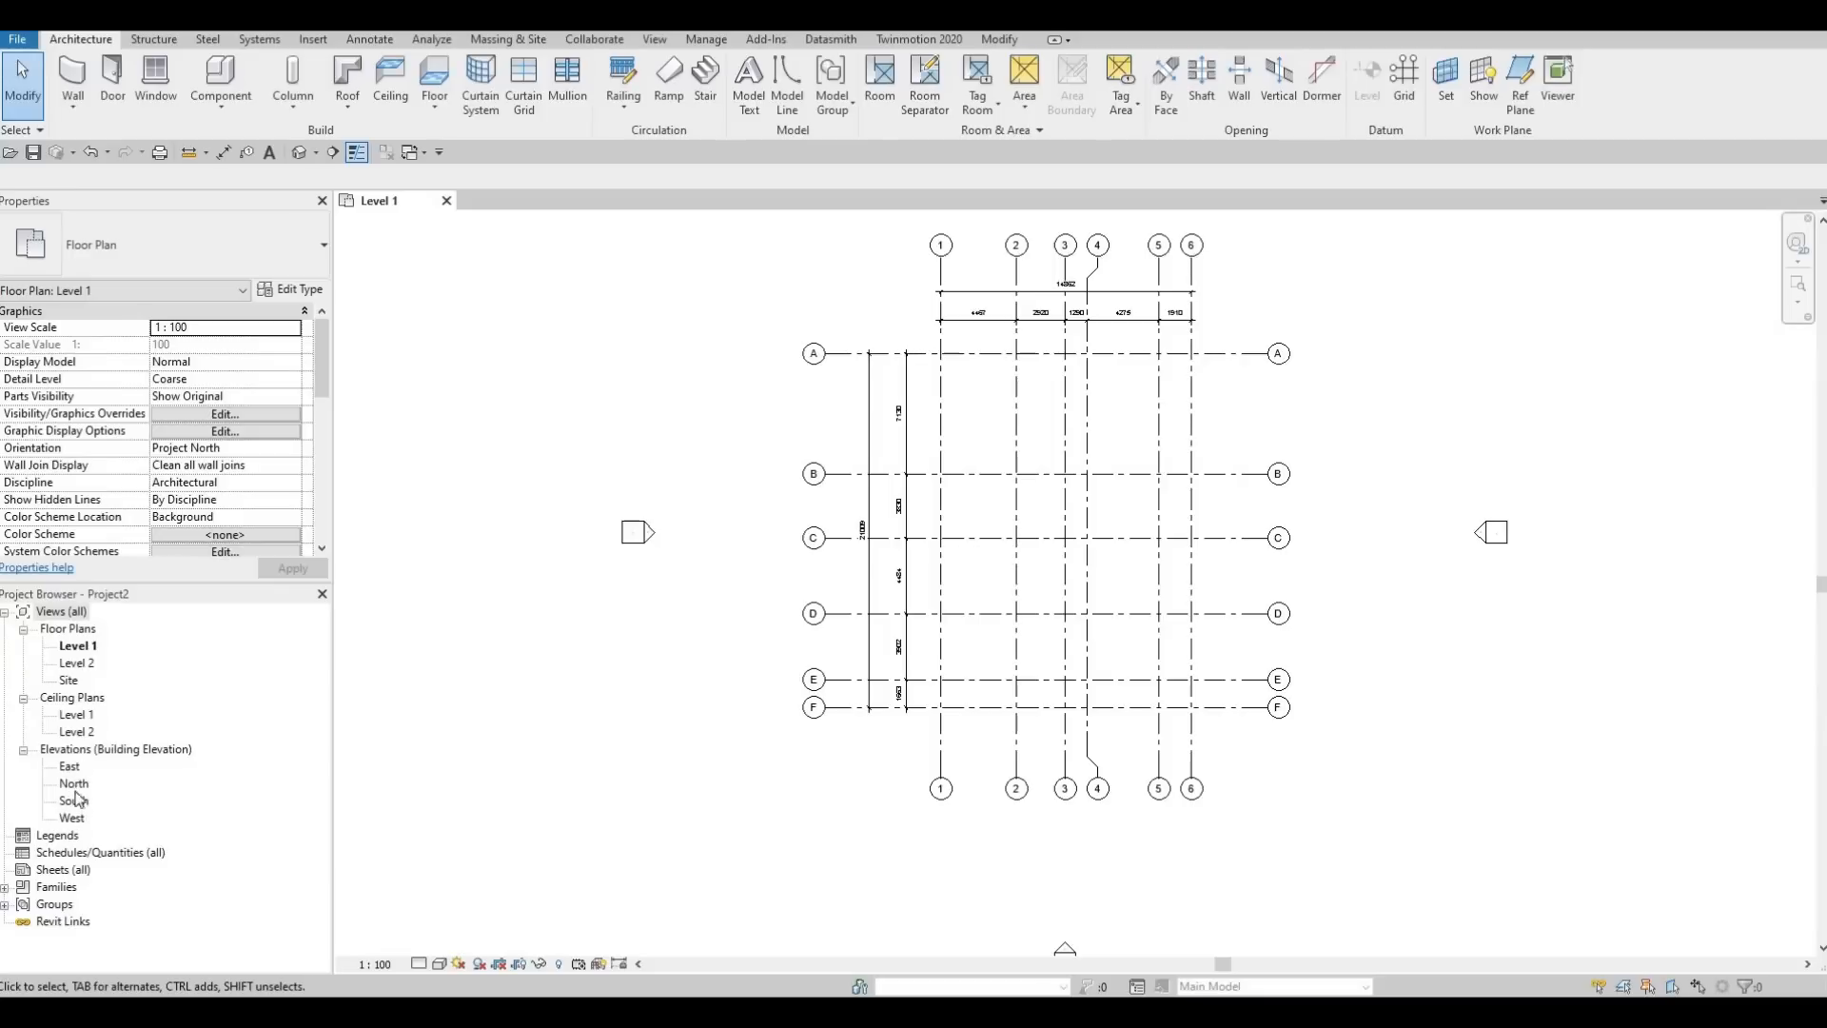
# Open the South elevation and set Level 2's elevation to 3000
pyautogui.doubleClick(80, 804)
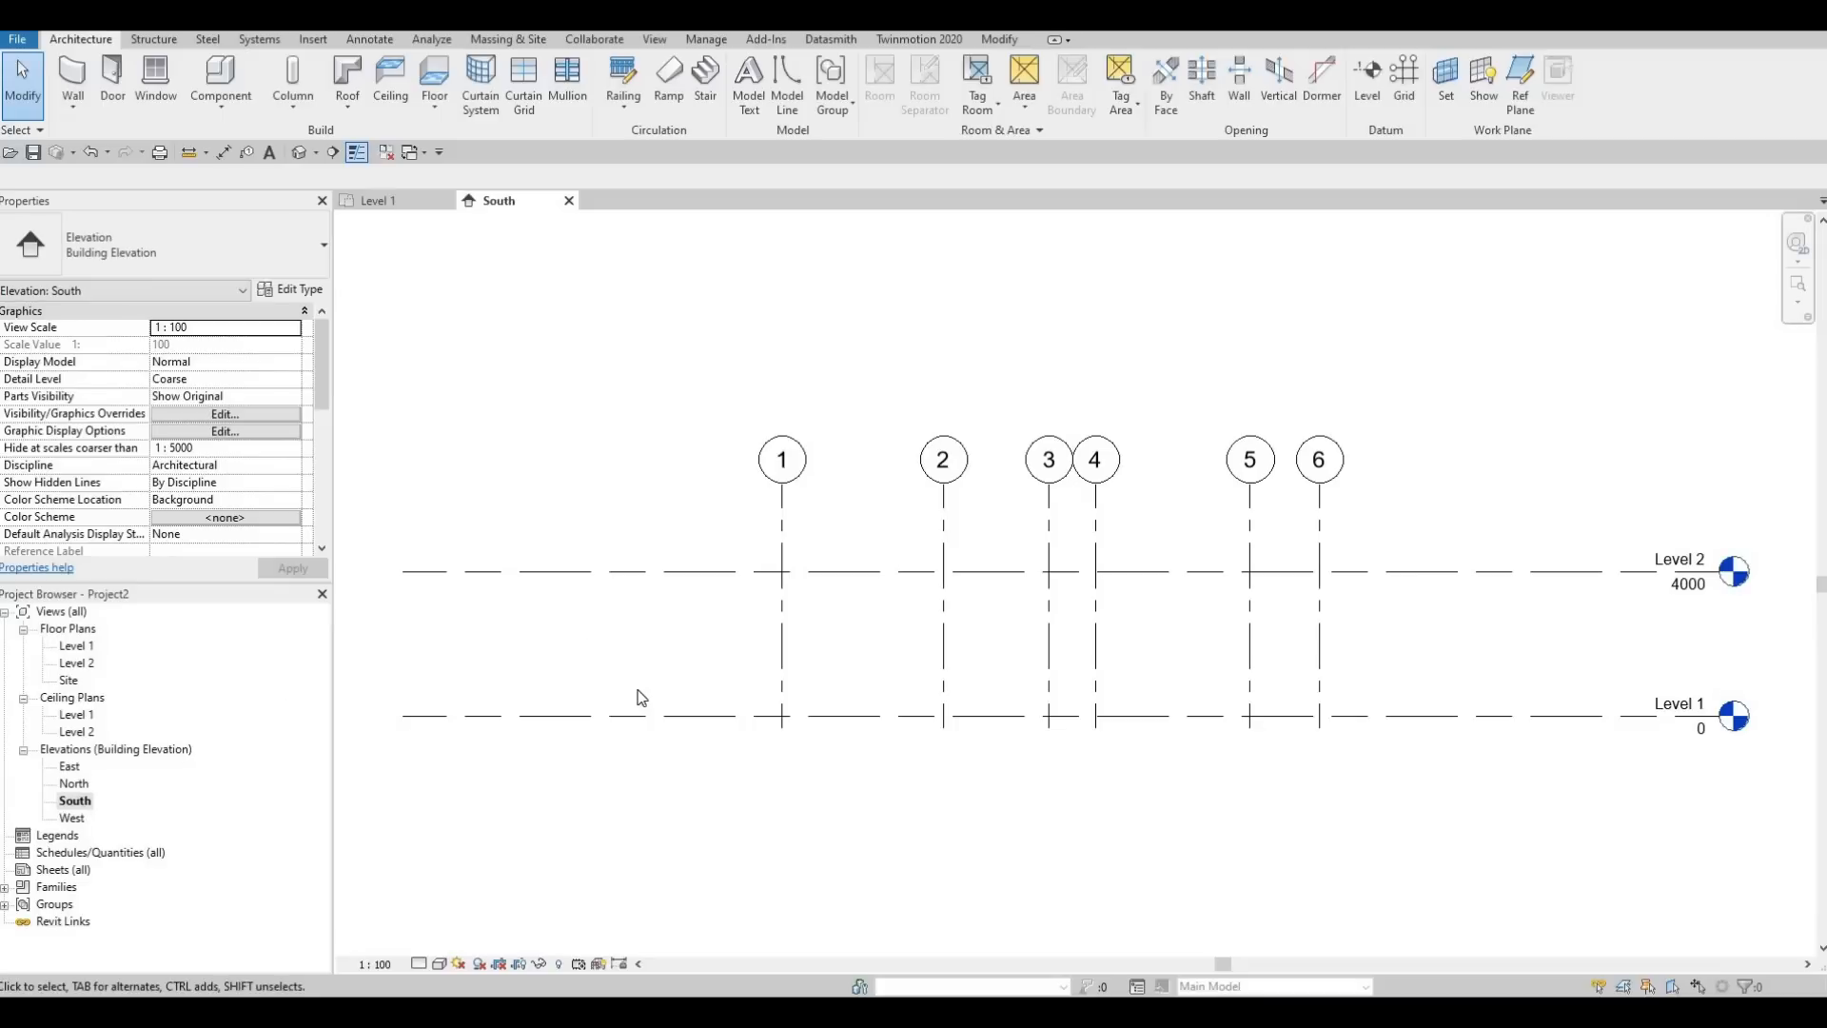
pyautogui.scroll(-3, 694, 687)
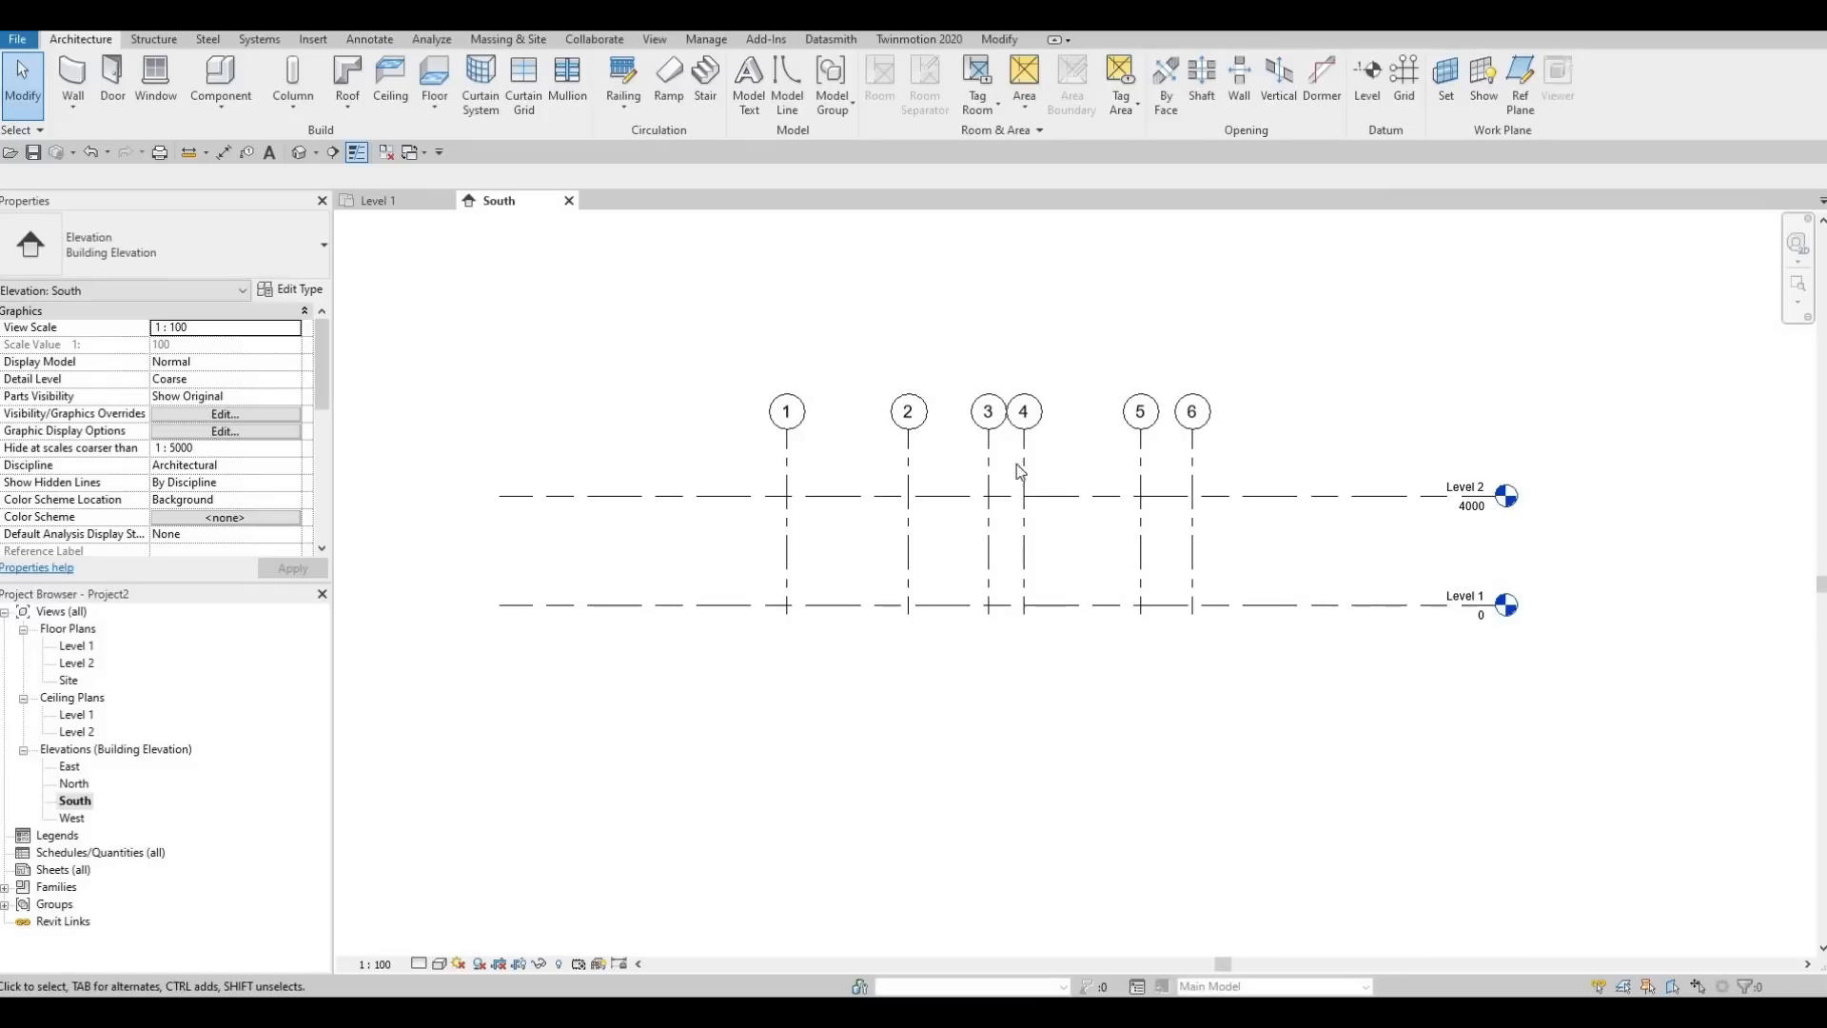
pyautogui.click(1471, 512)
pyautogui.click(1468, 509)
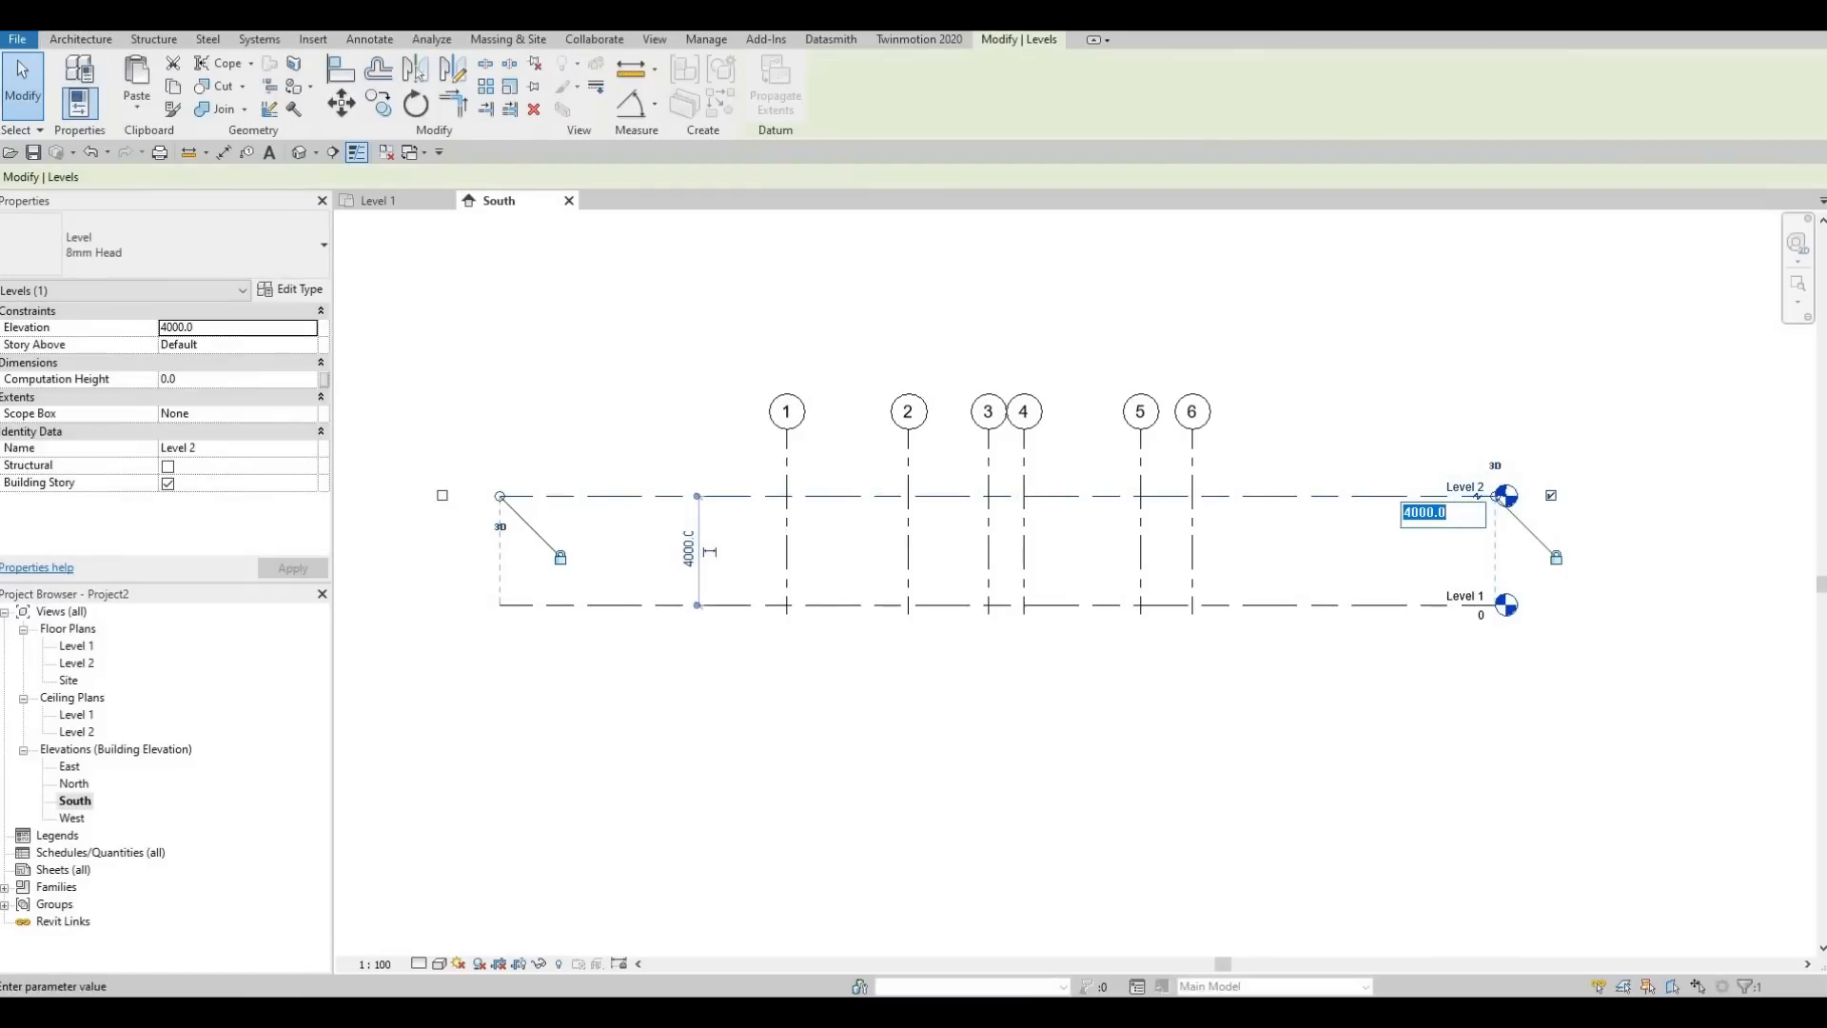
pyautogui.write('3000')
pyautogui.press('Return')
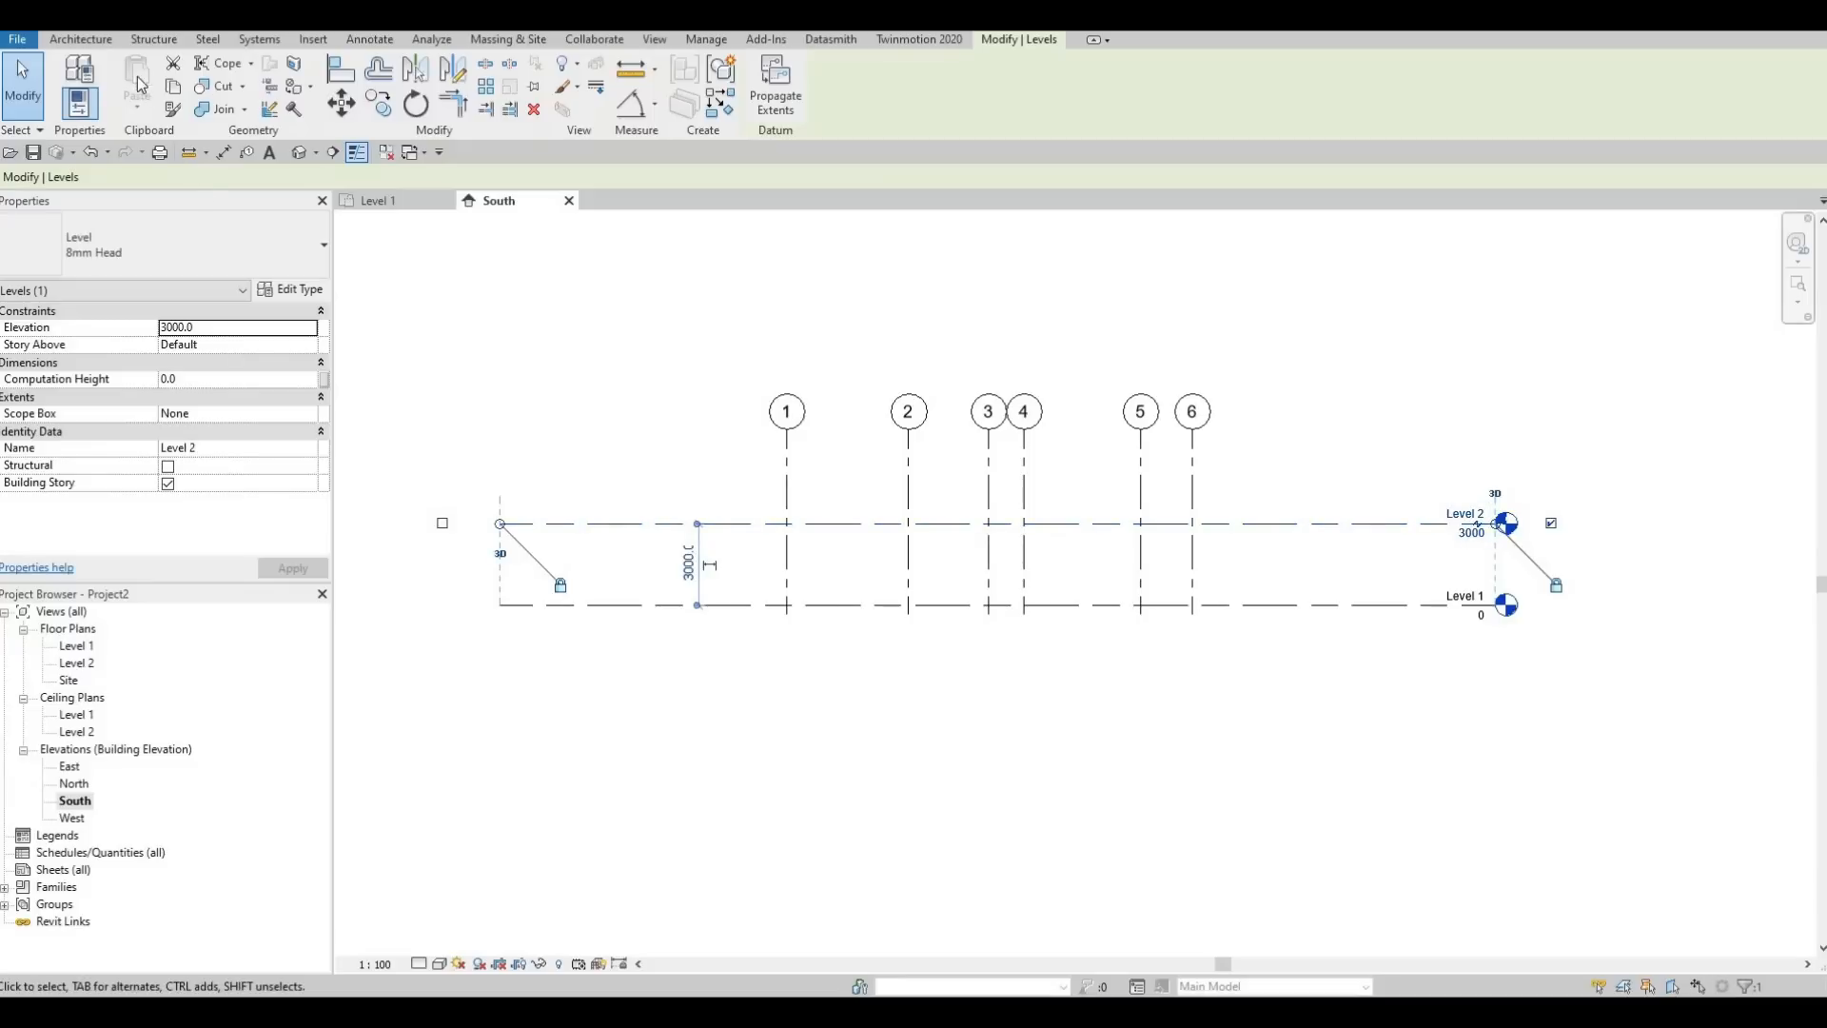
# Draw a new level 3000 above Level 2, with both ends aligned to the existing levels
pyautogui.click(101, 42)
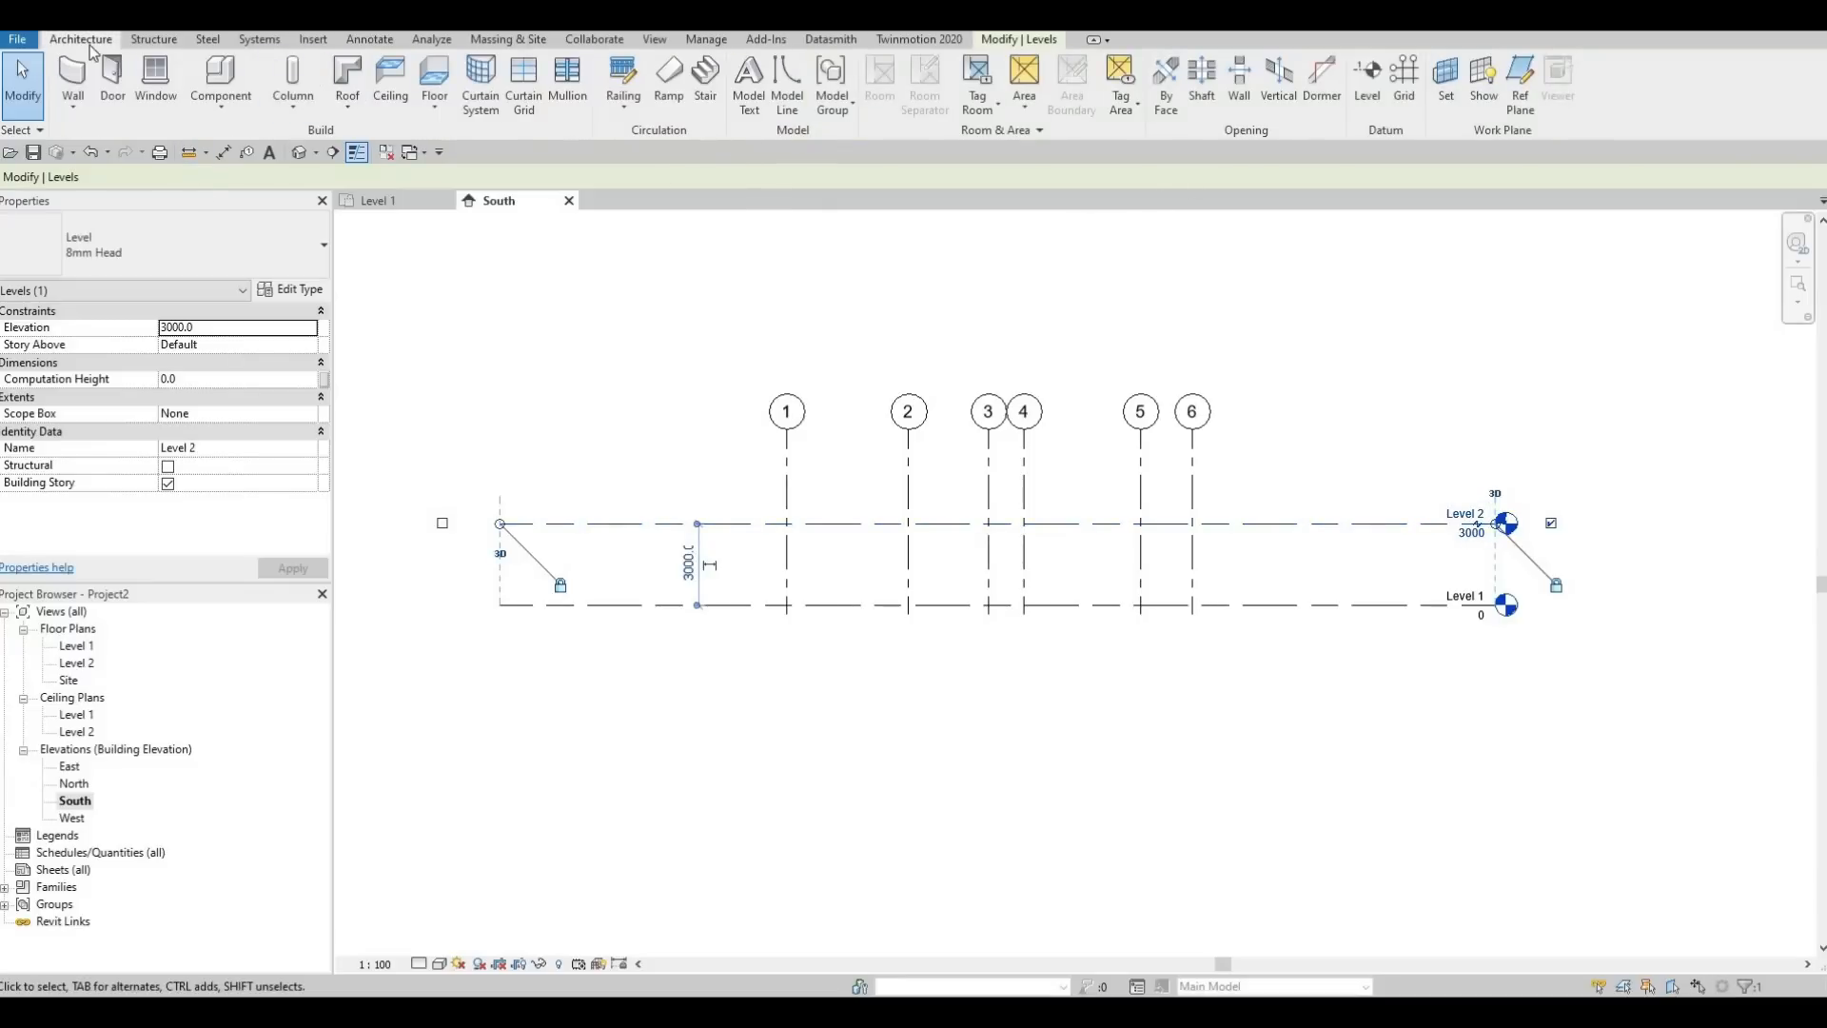
pyautogui.click(1366, 93)
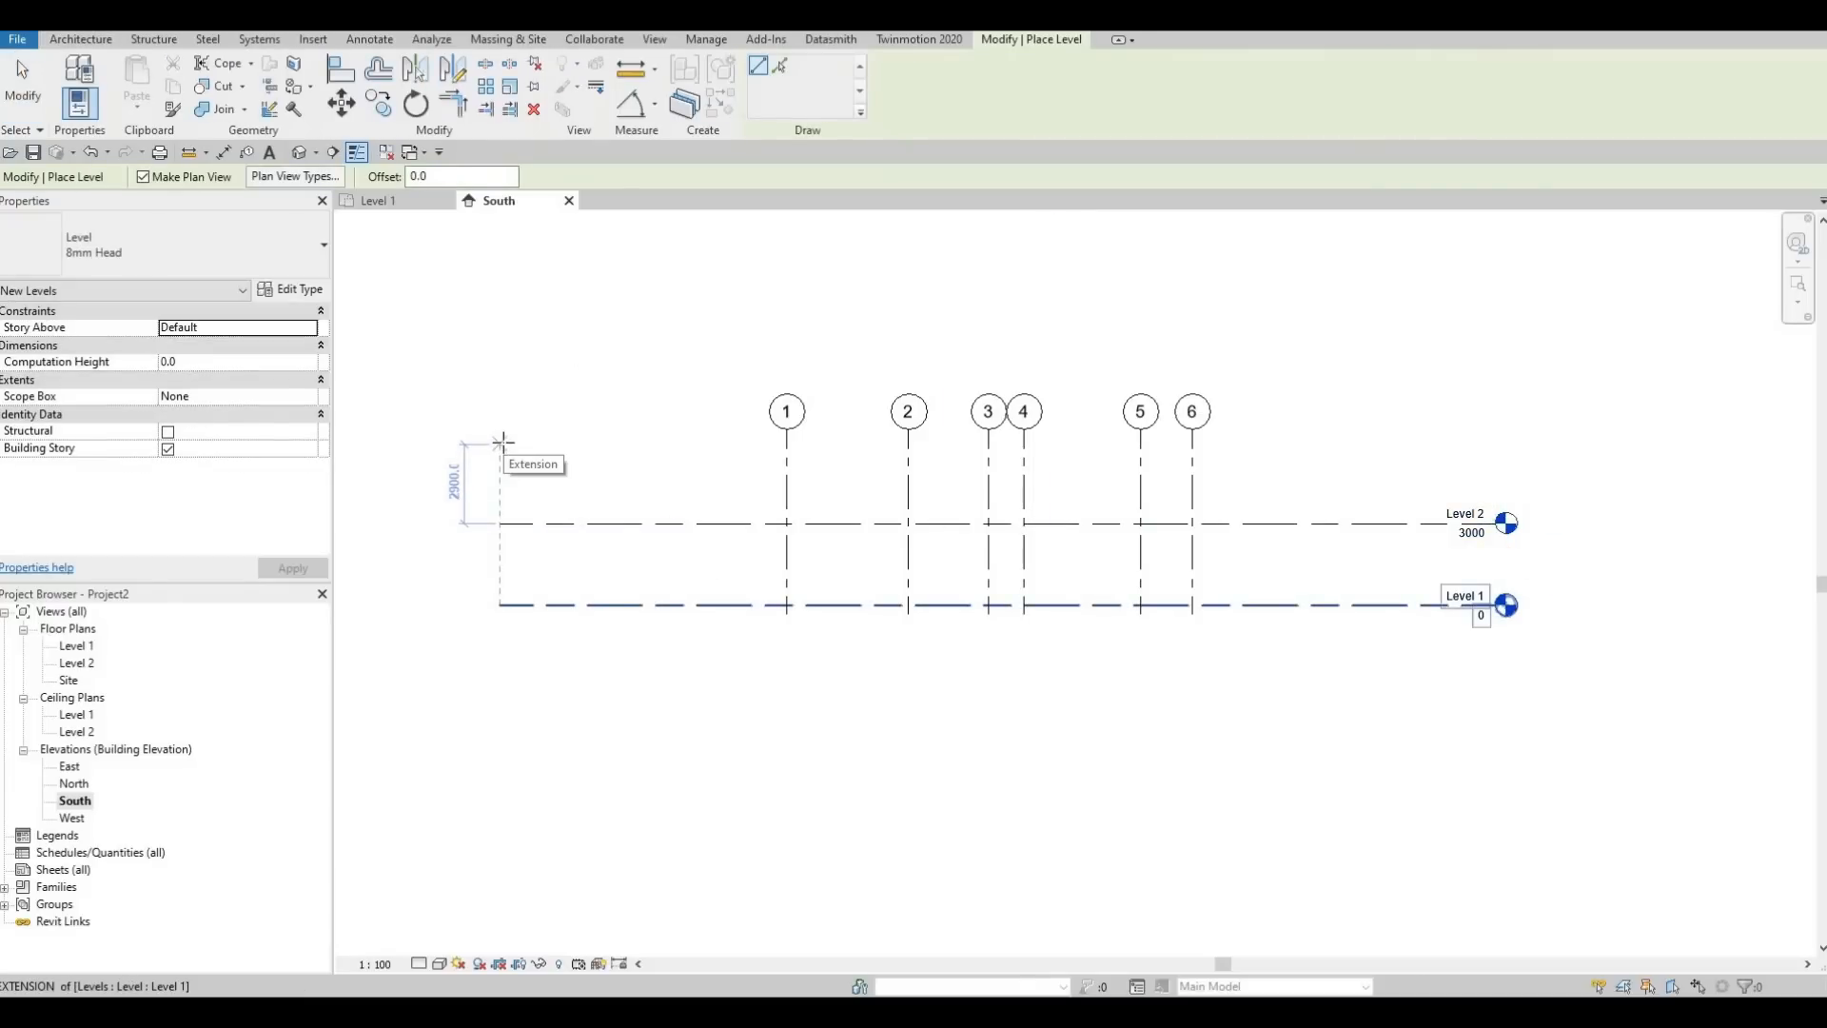
pyautogui.click(500, 440)
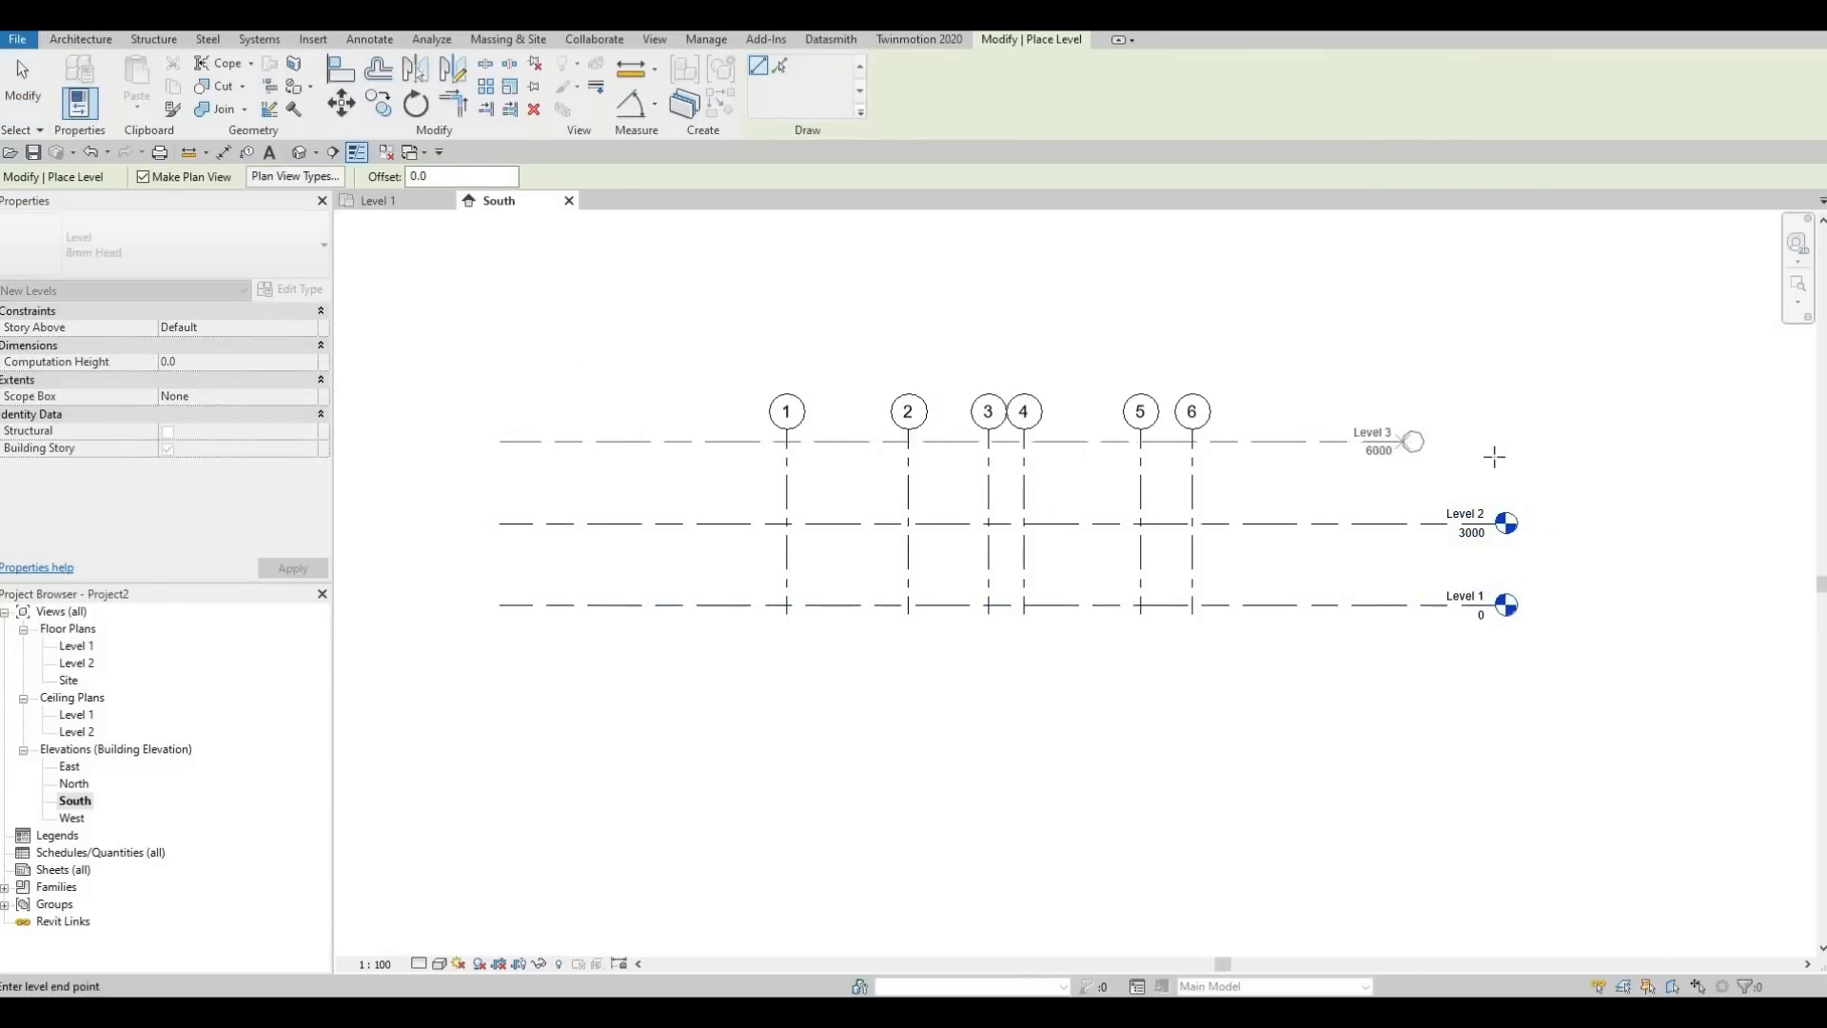
pyautogui.click(1494, 455)
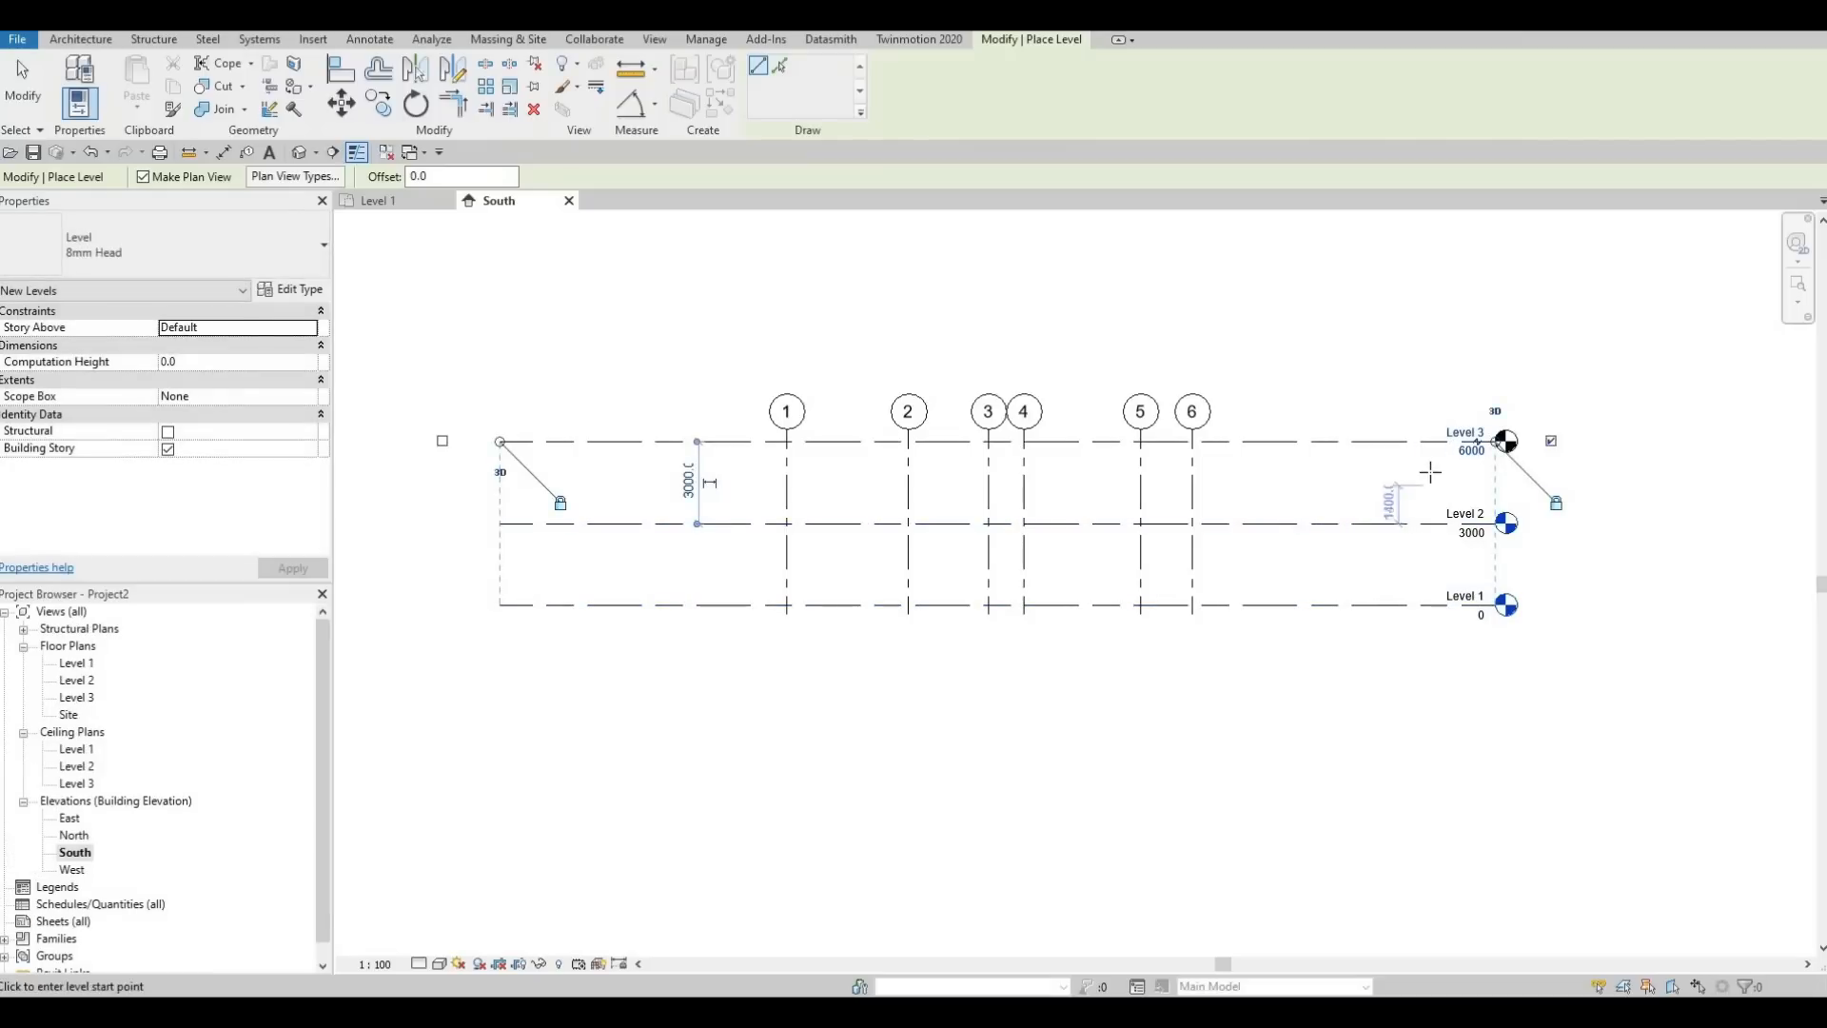
pyautogui.scroll(3, 1430, 472)
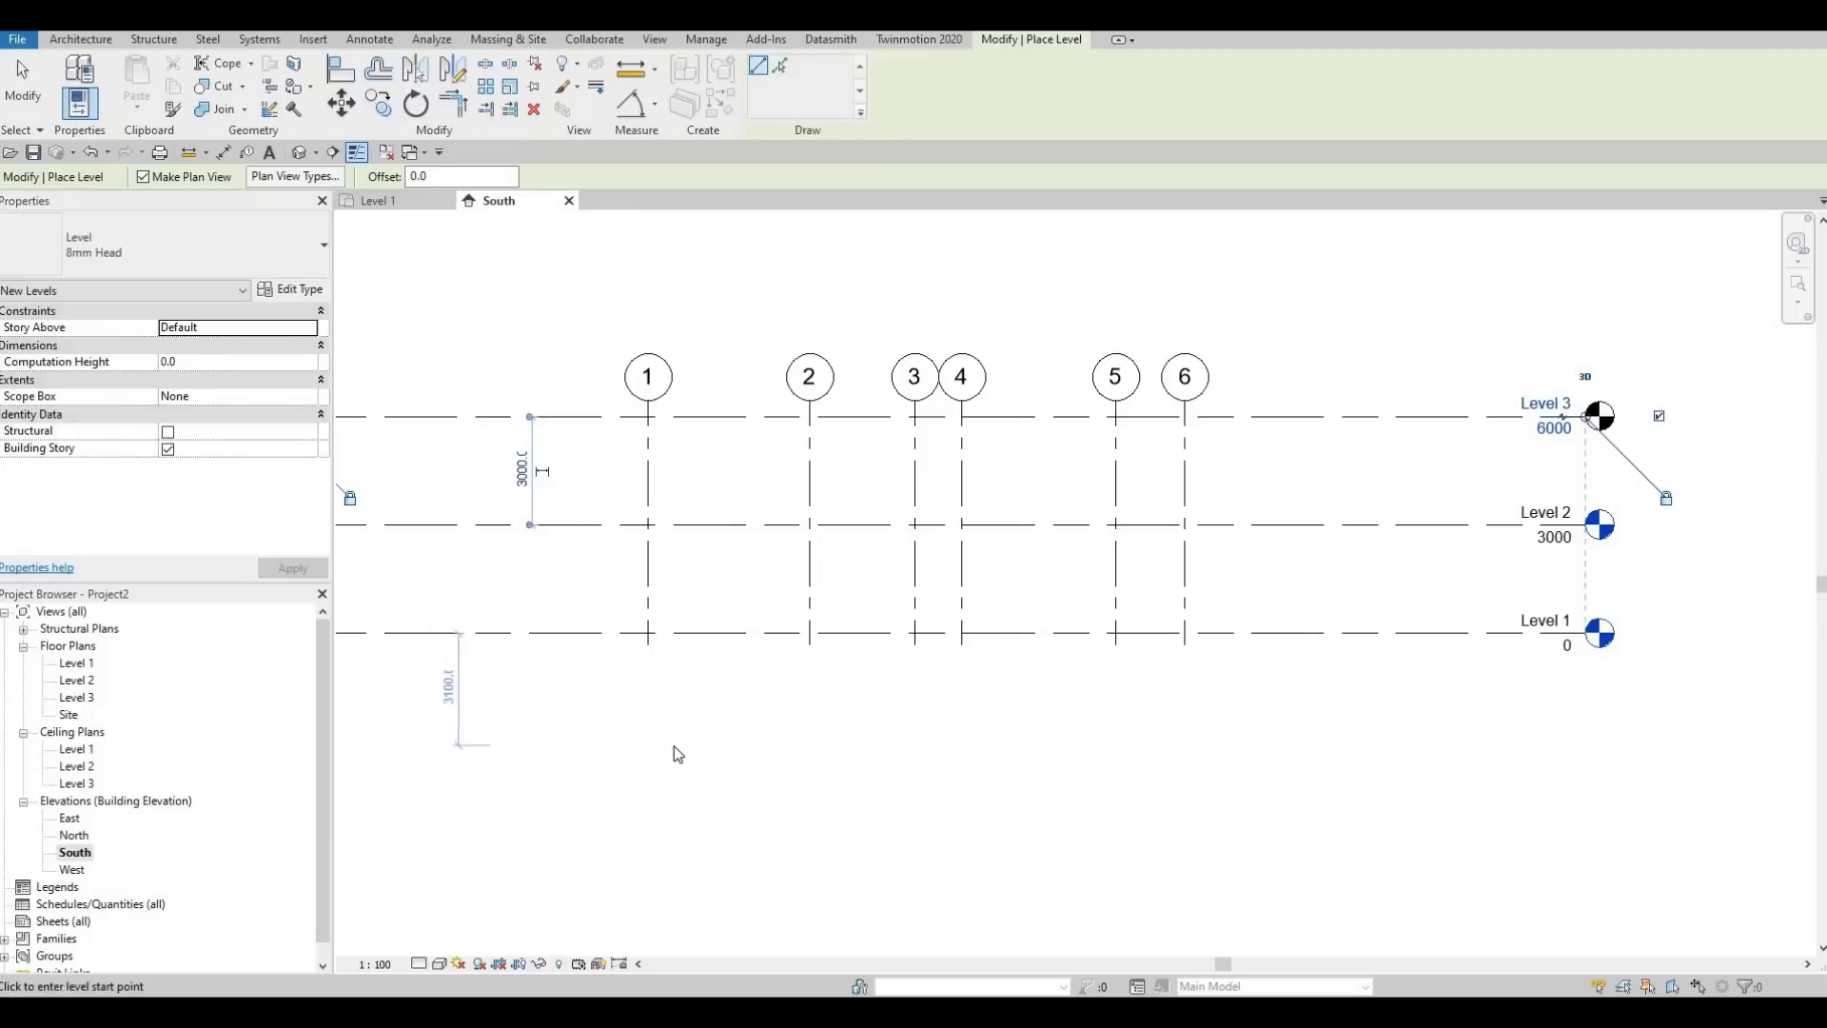
# Leave the level tool and undo the newly drawn level above Level 2
pyautogui.press('Escape')
pyautogui.press('Escape')
pyautogui.hotkey('ctrl', 'z')
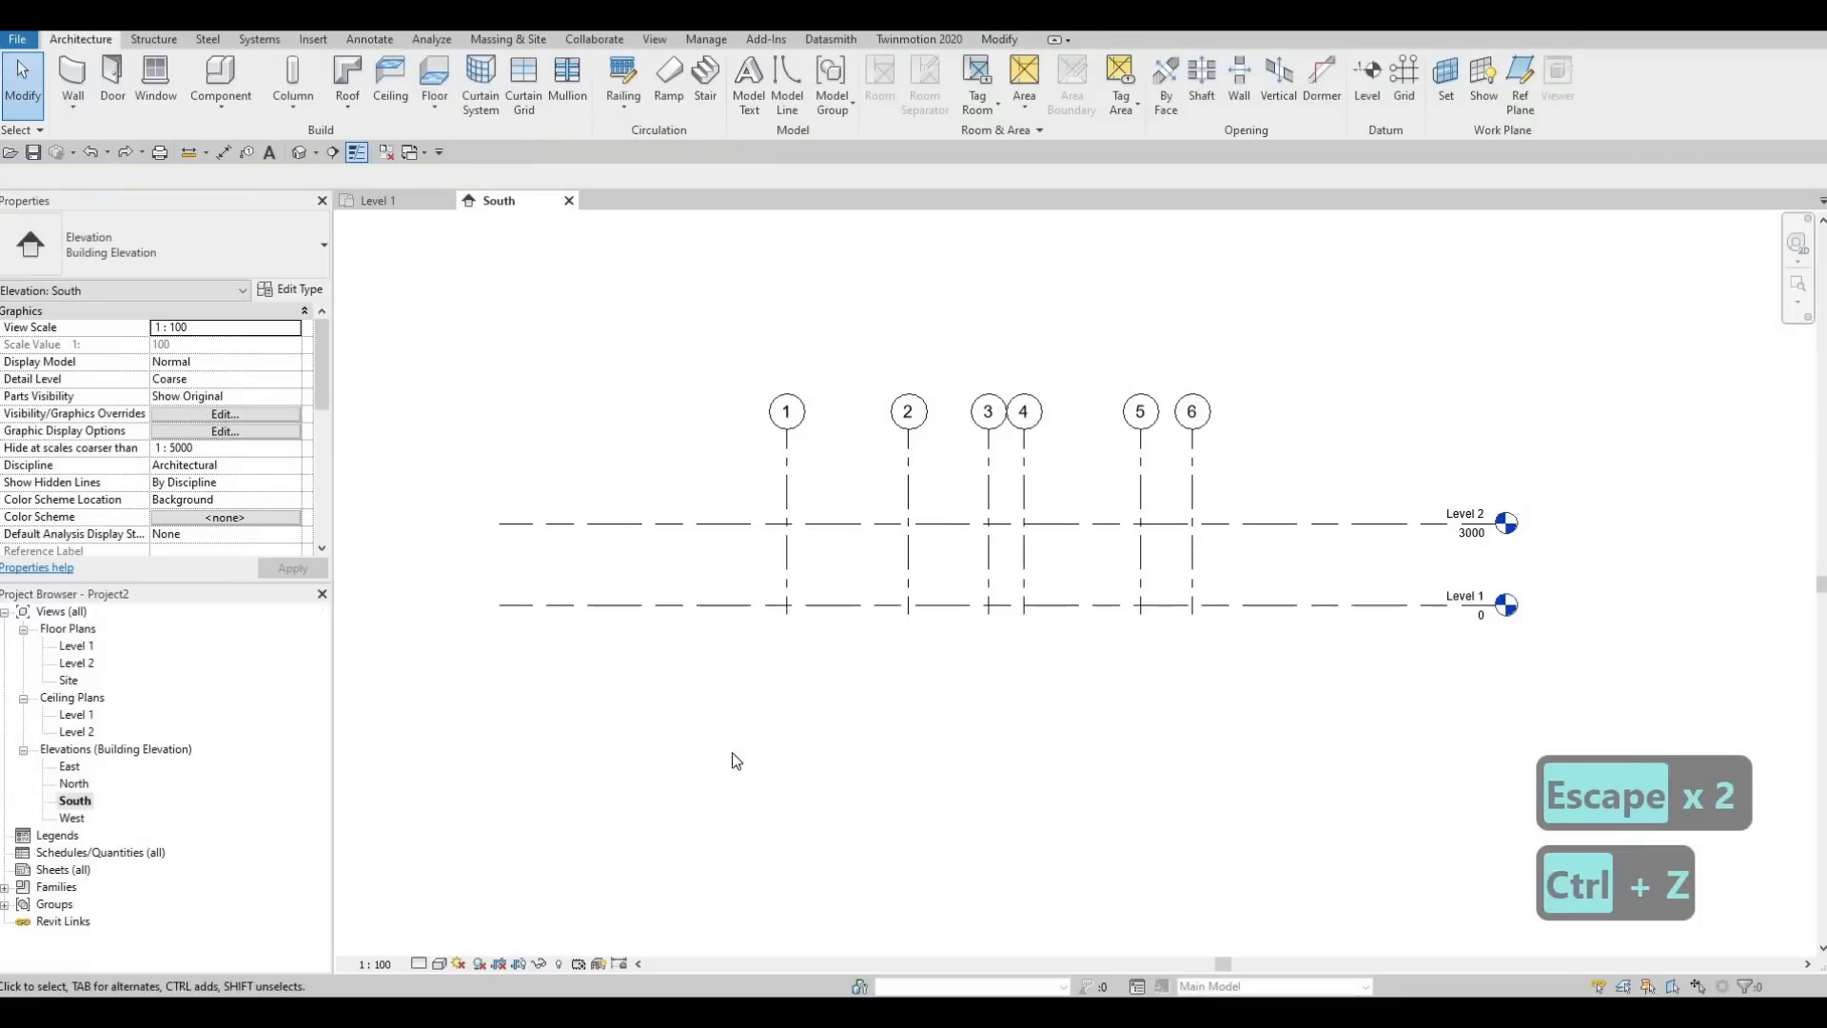
# Copy Level 2 vertically upward by 3000 to make a new level above it
pyautogui.scroll(-1, 798, 753)
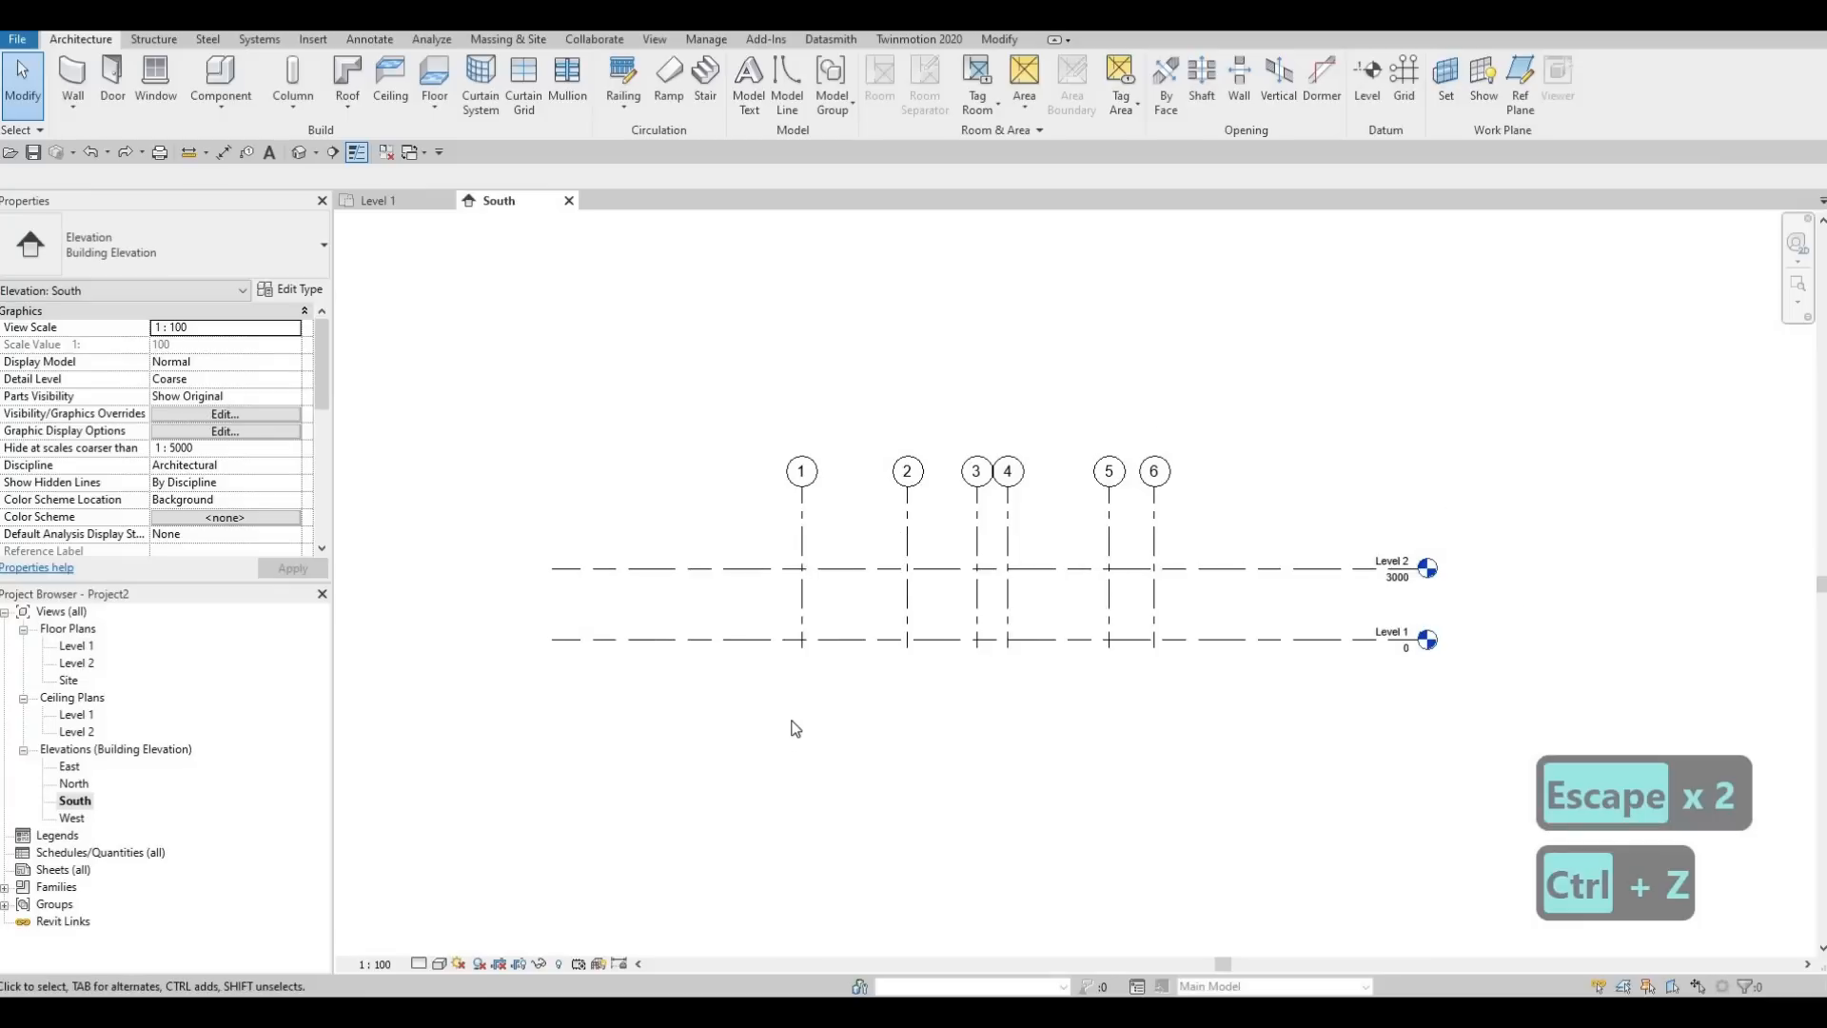
pyautogui.click(760, 599)
pyautogui.press('c')
pyautogui.press('o')
pyautogui.click(761, 566)
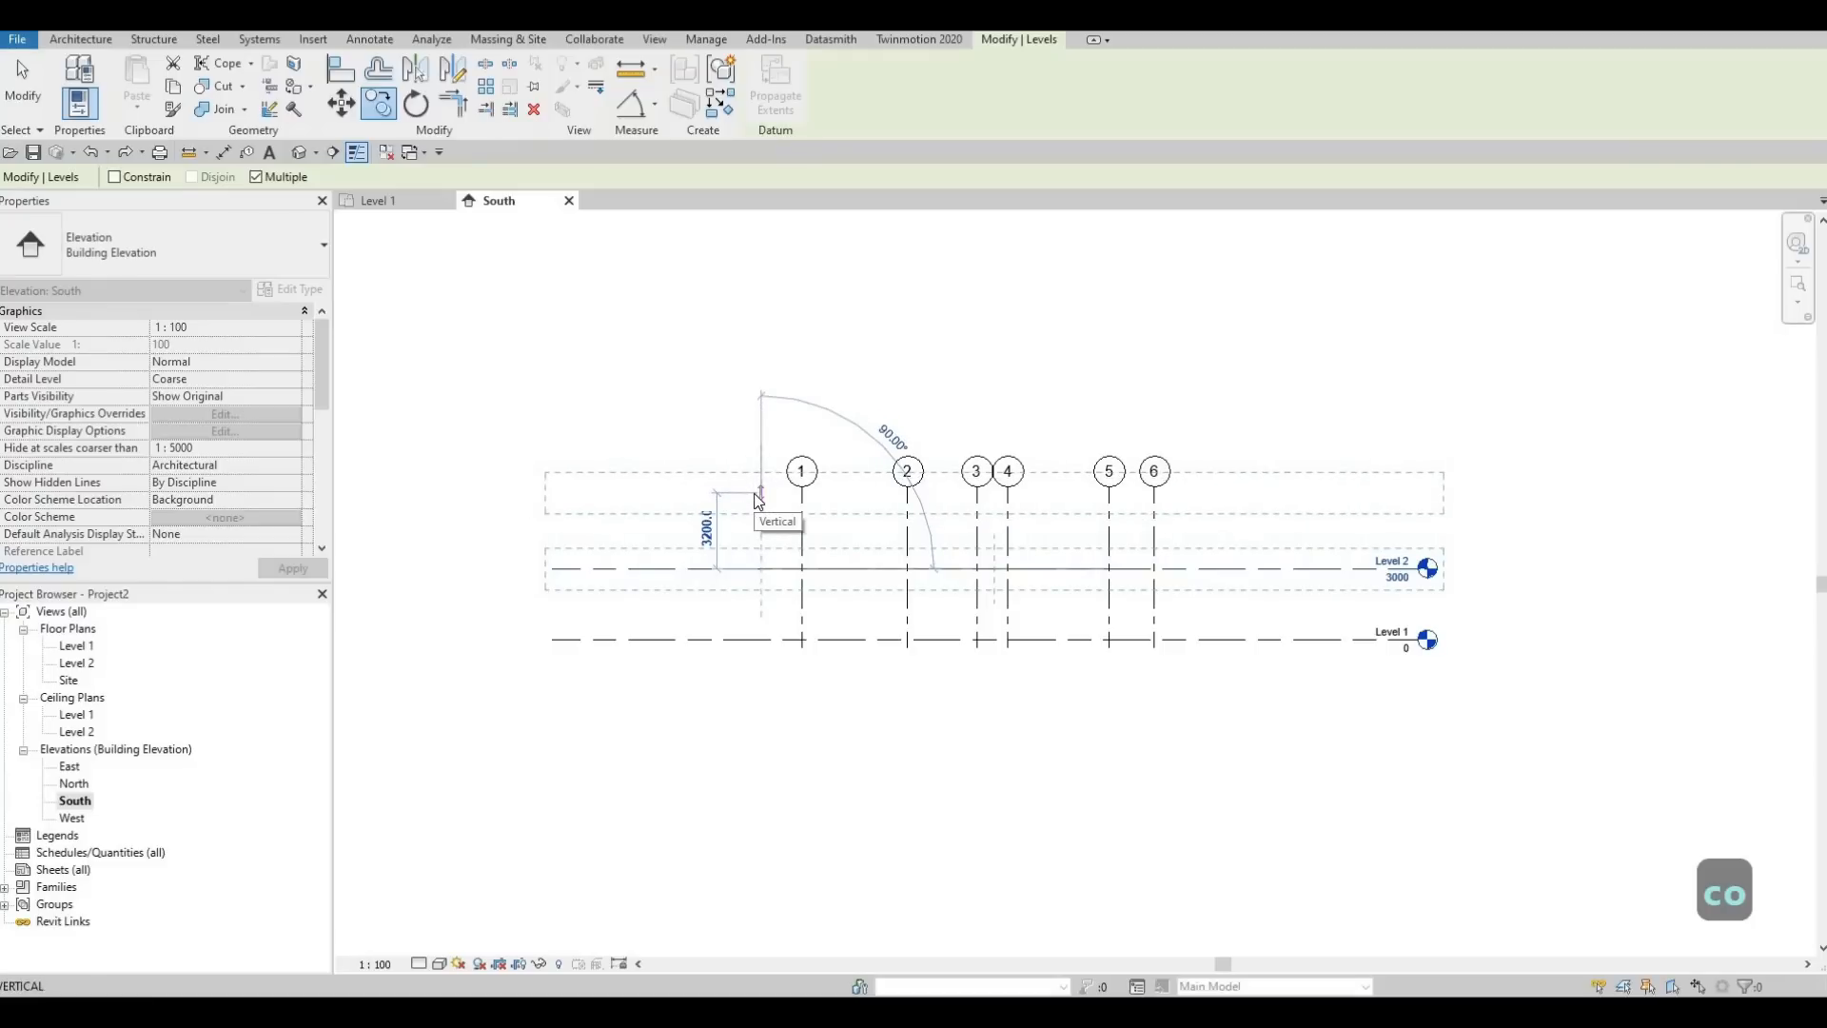
pyautogui.write('3000')
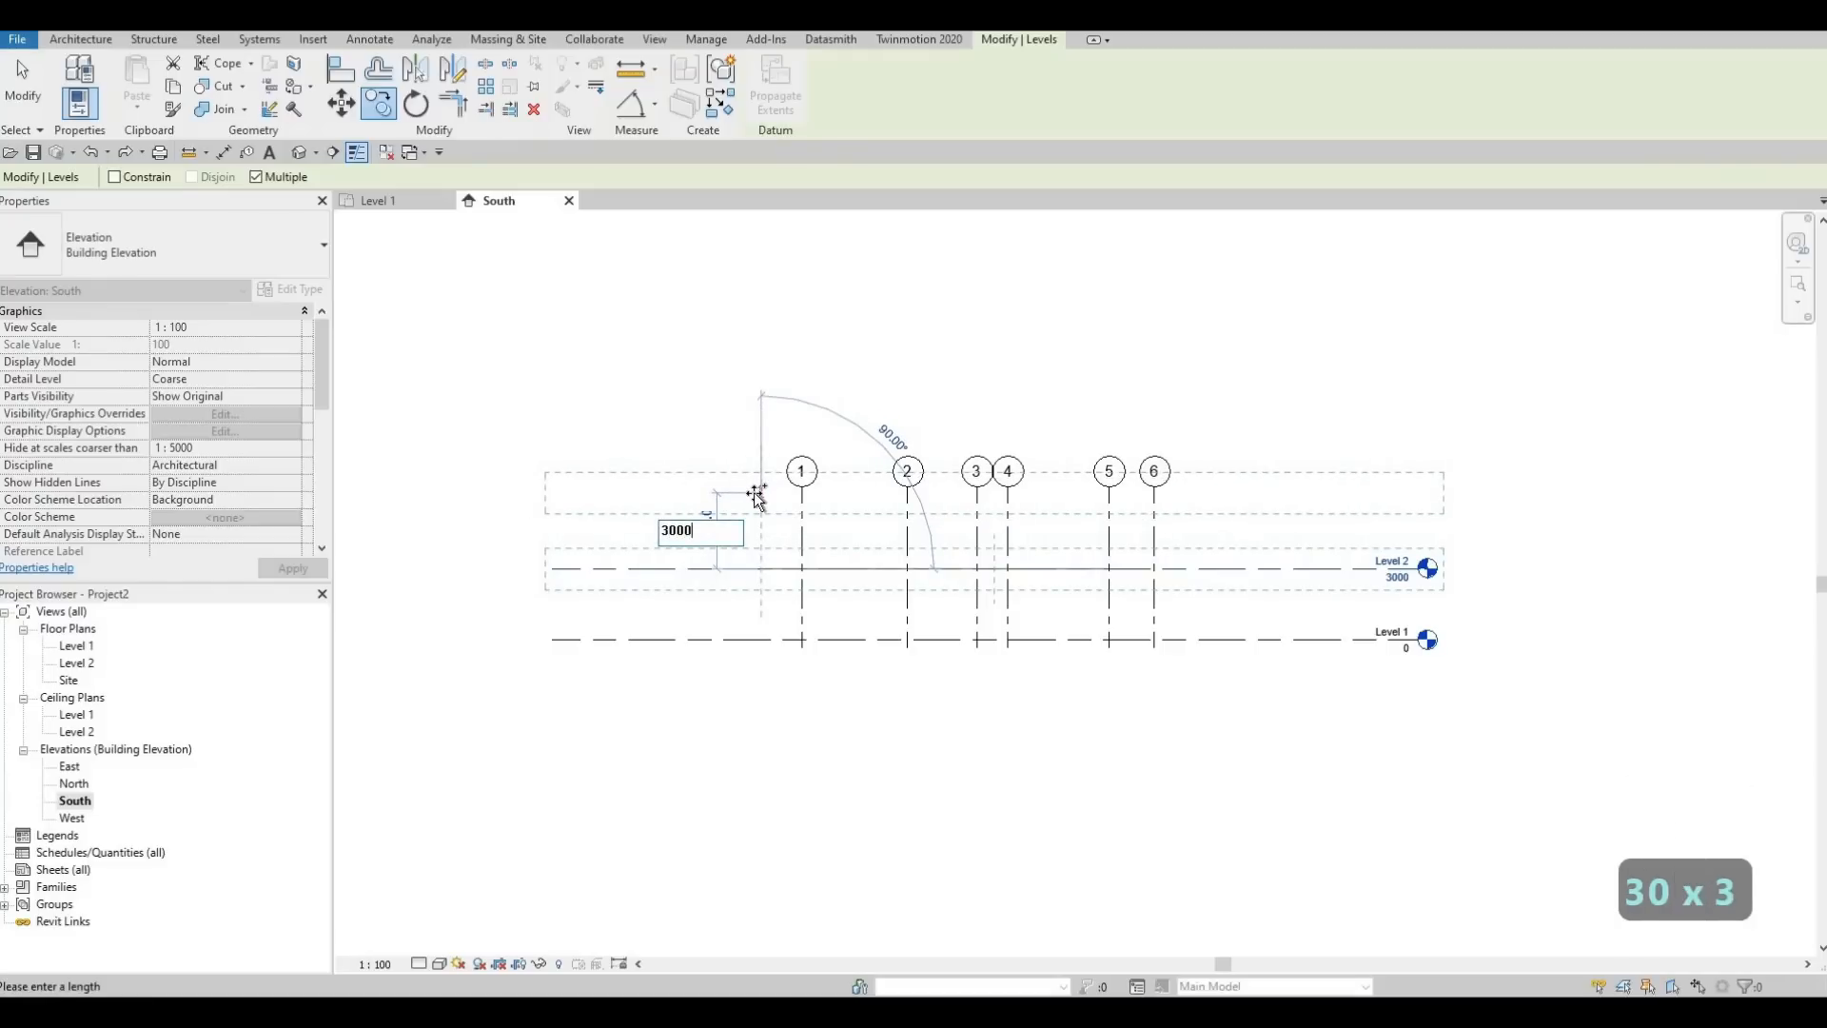
pyautogui.press('Return')
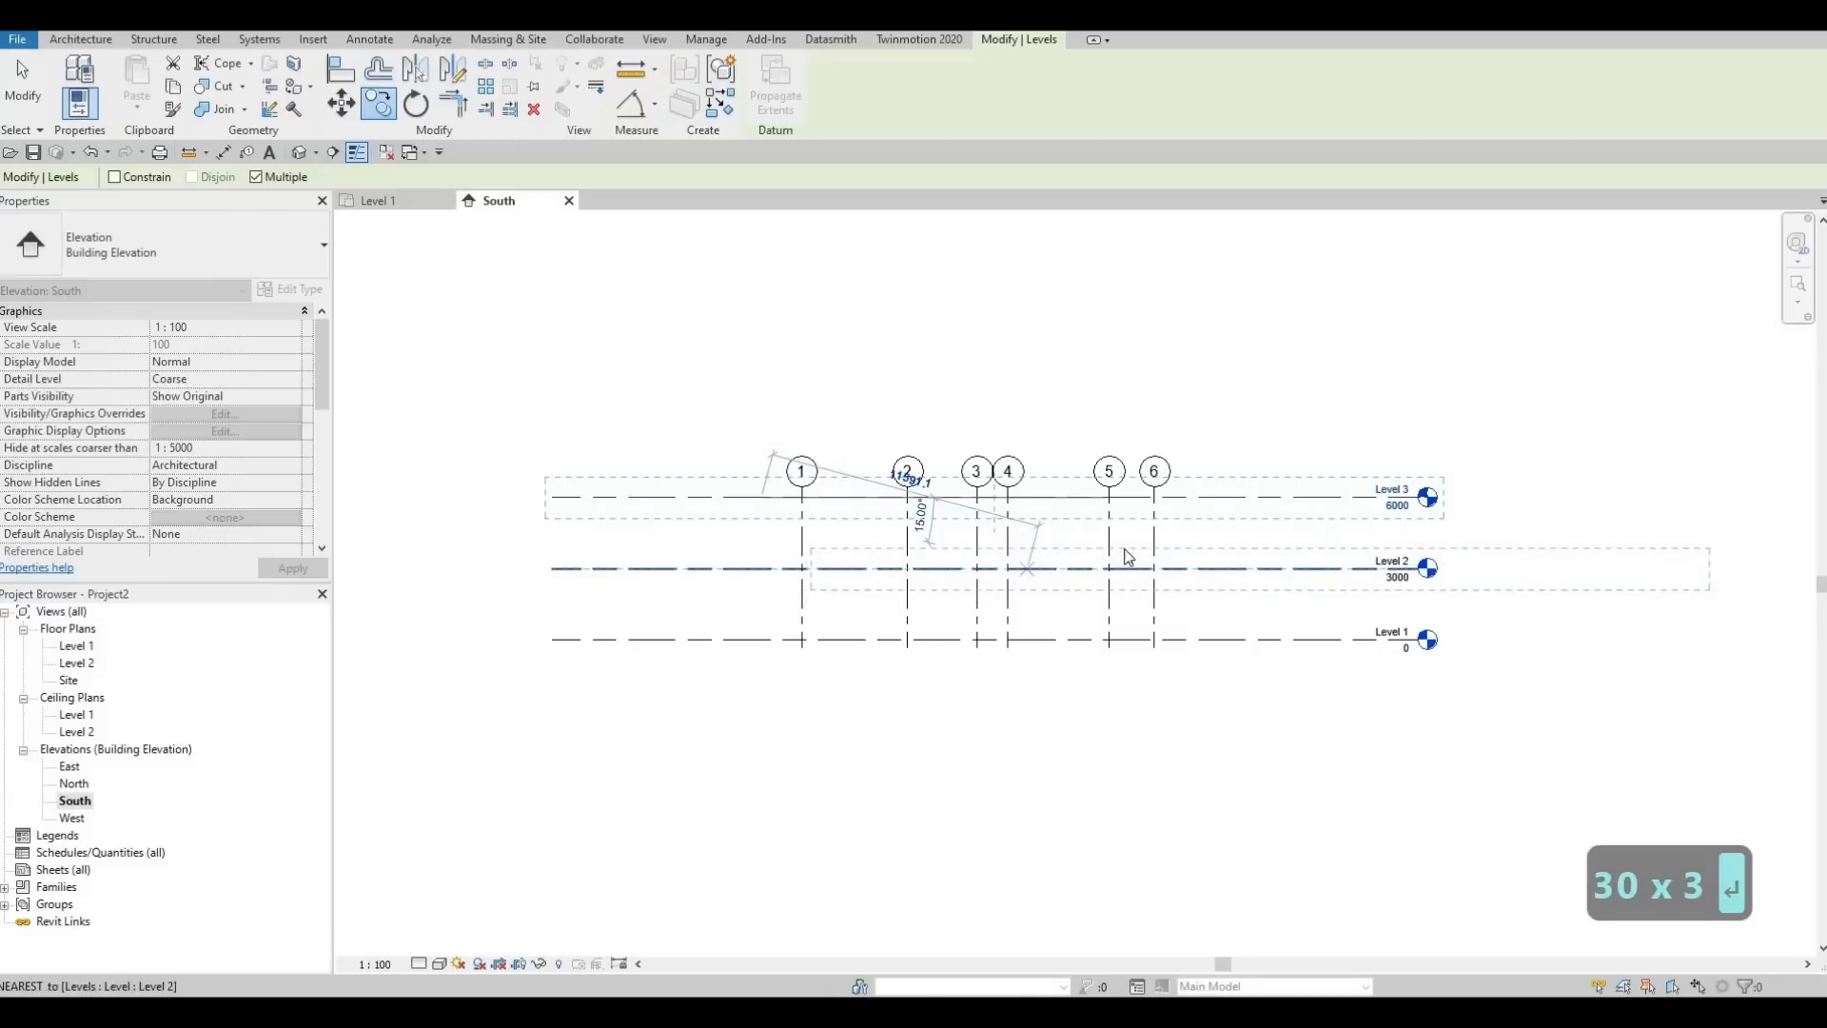
pyautogui.press('Escape')
pyautogui.press('Escape')
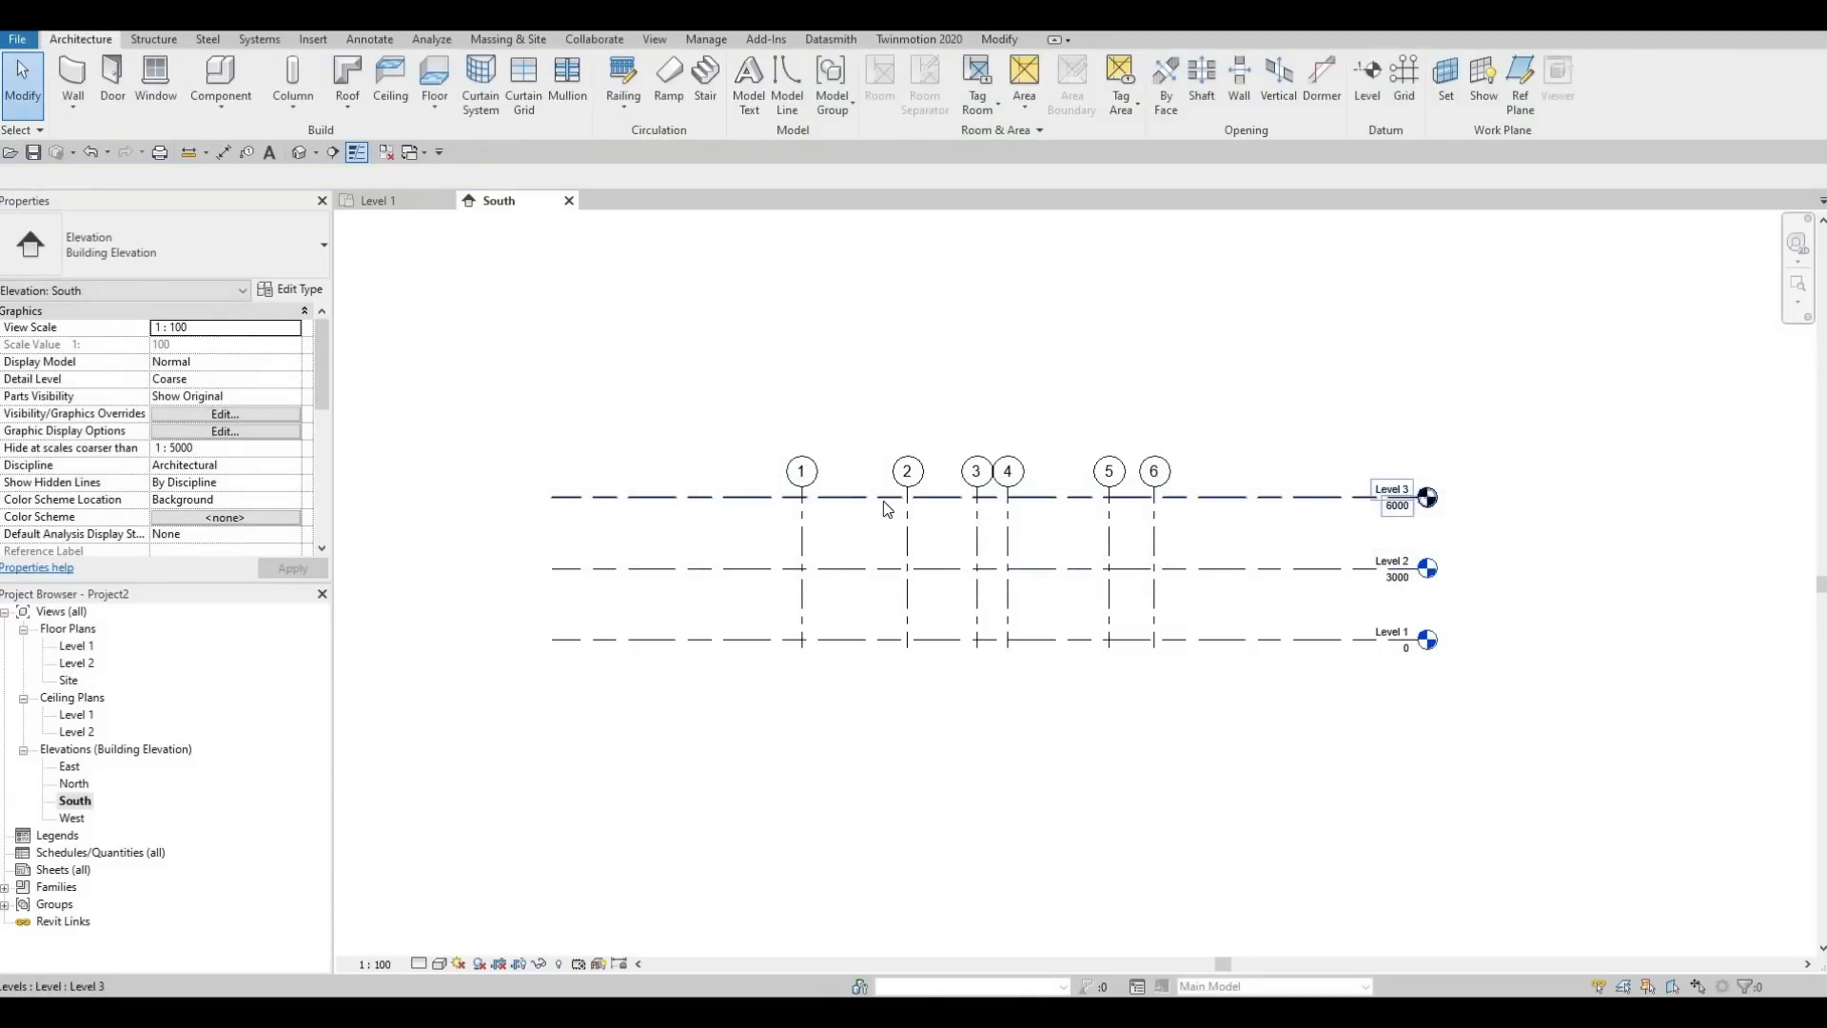
# Create a floor plan view for the copied Level 3
pyautogui.click(655, 42)
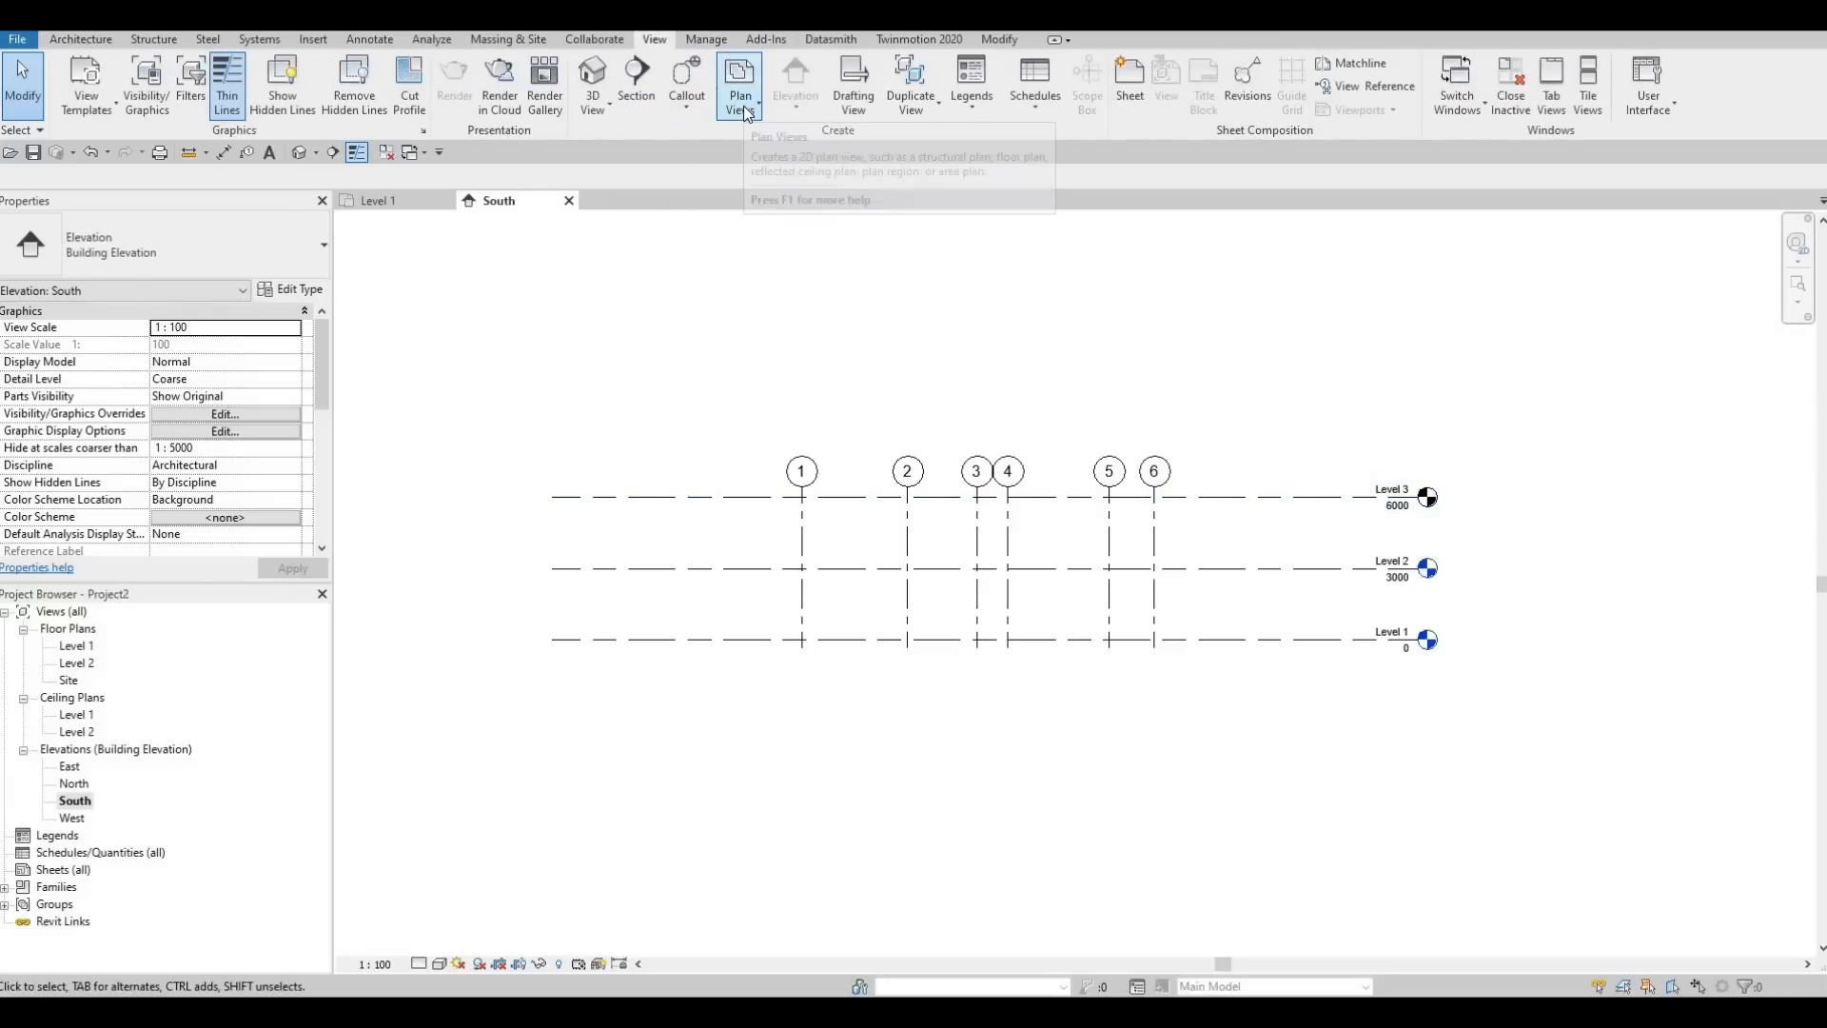
pyautogui.click(744, 112)
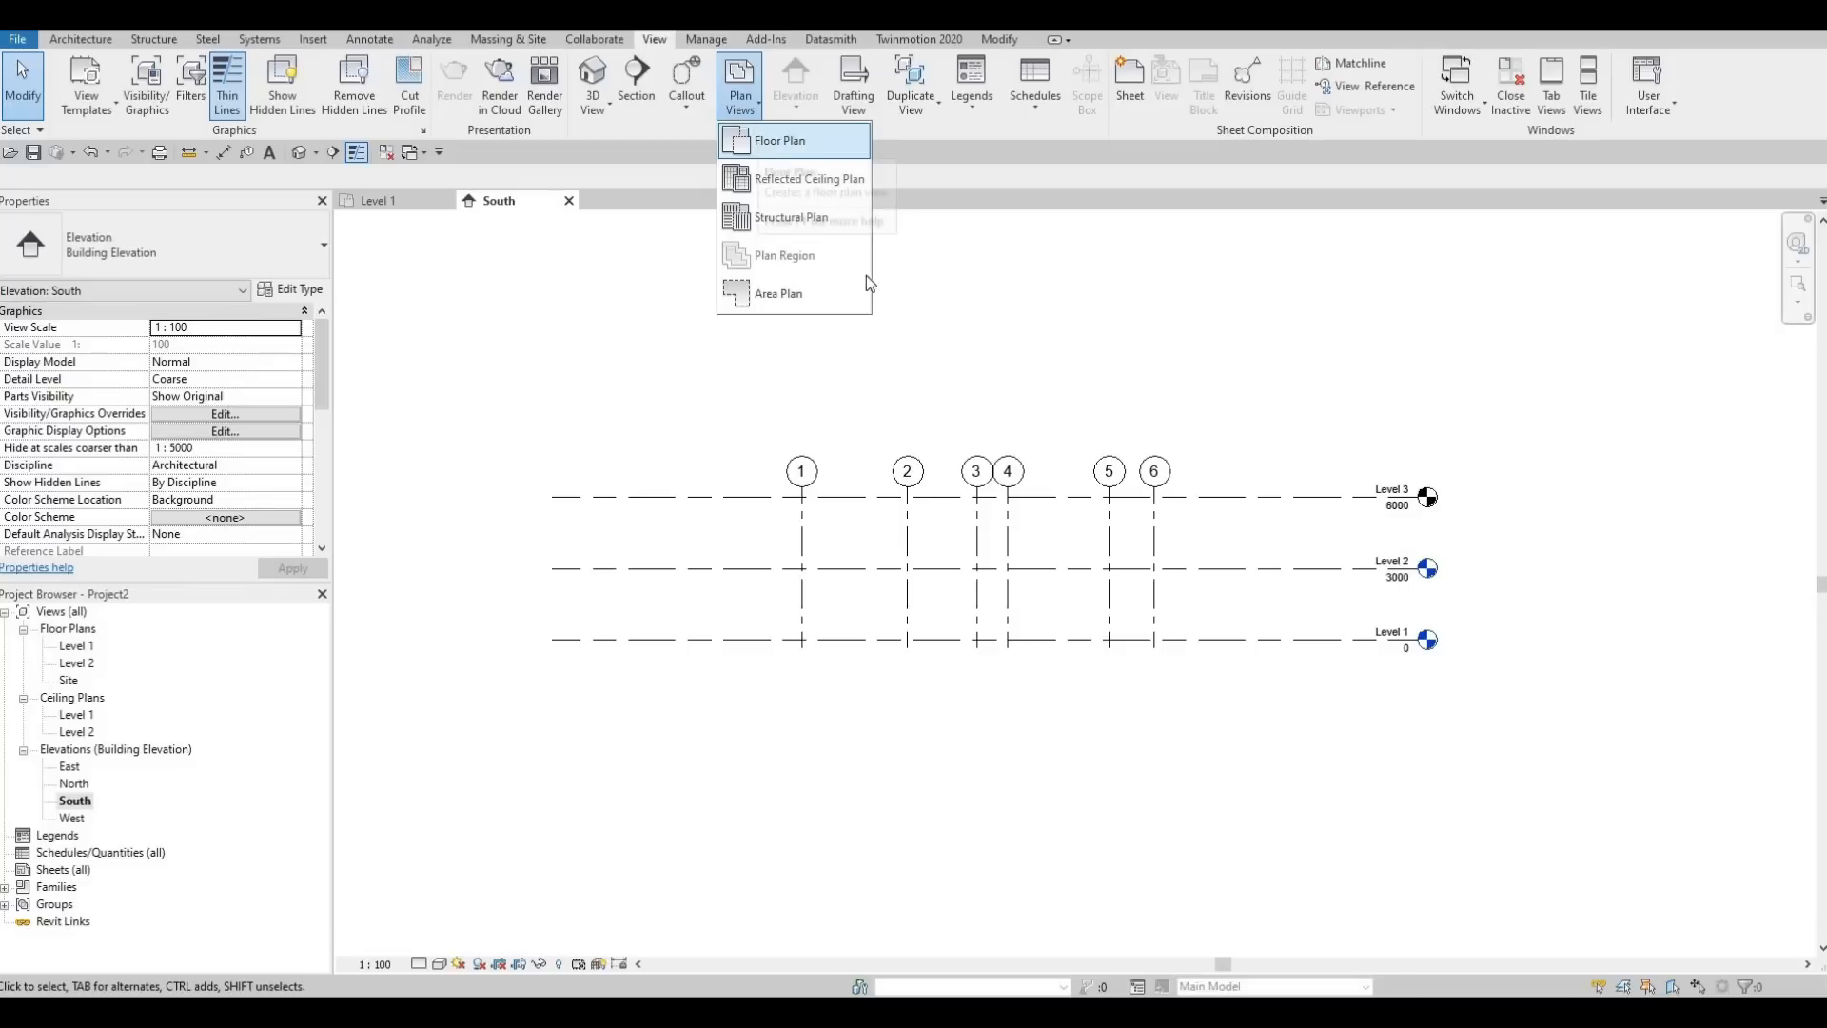
pyautogui.click(773, 136)
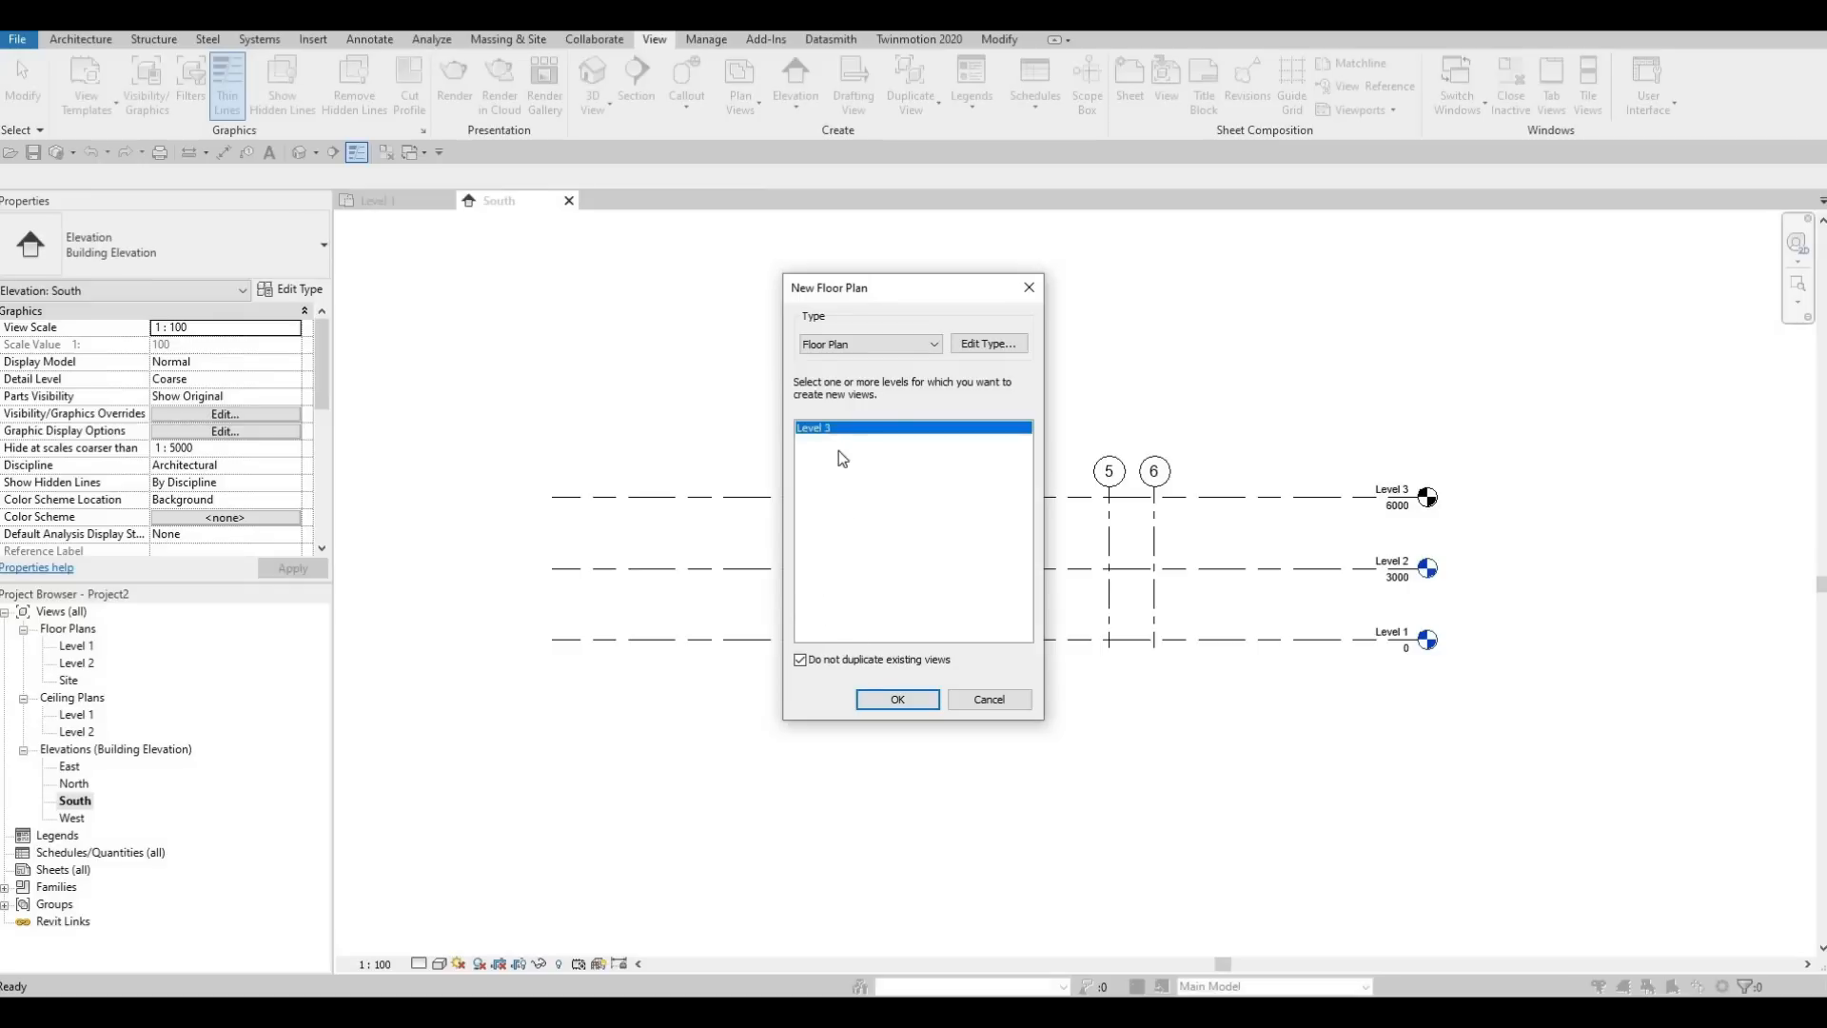
pyautogui.click(899, 704)
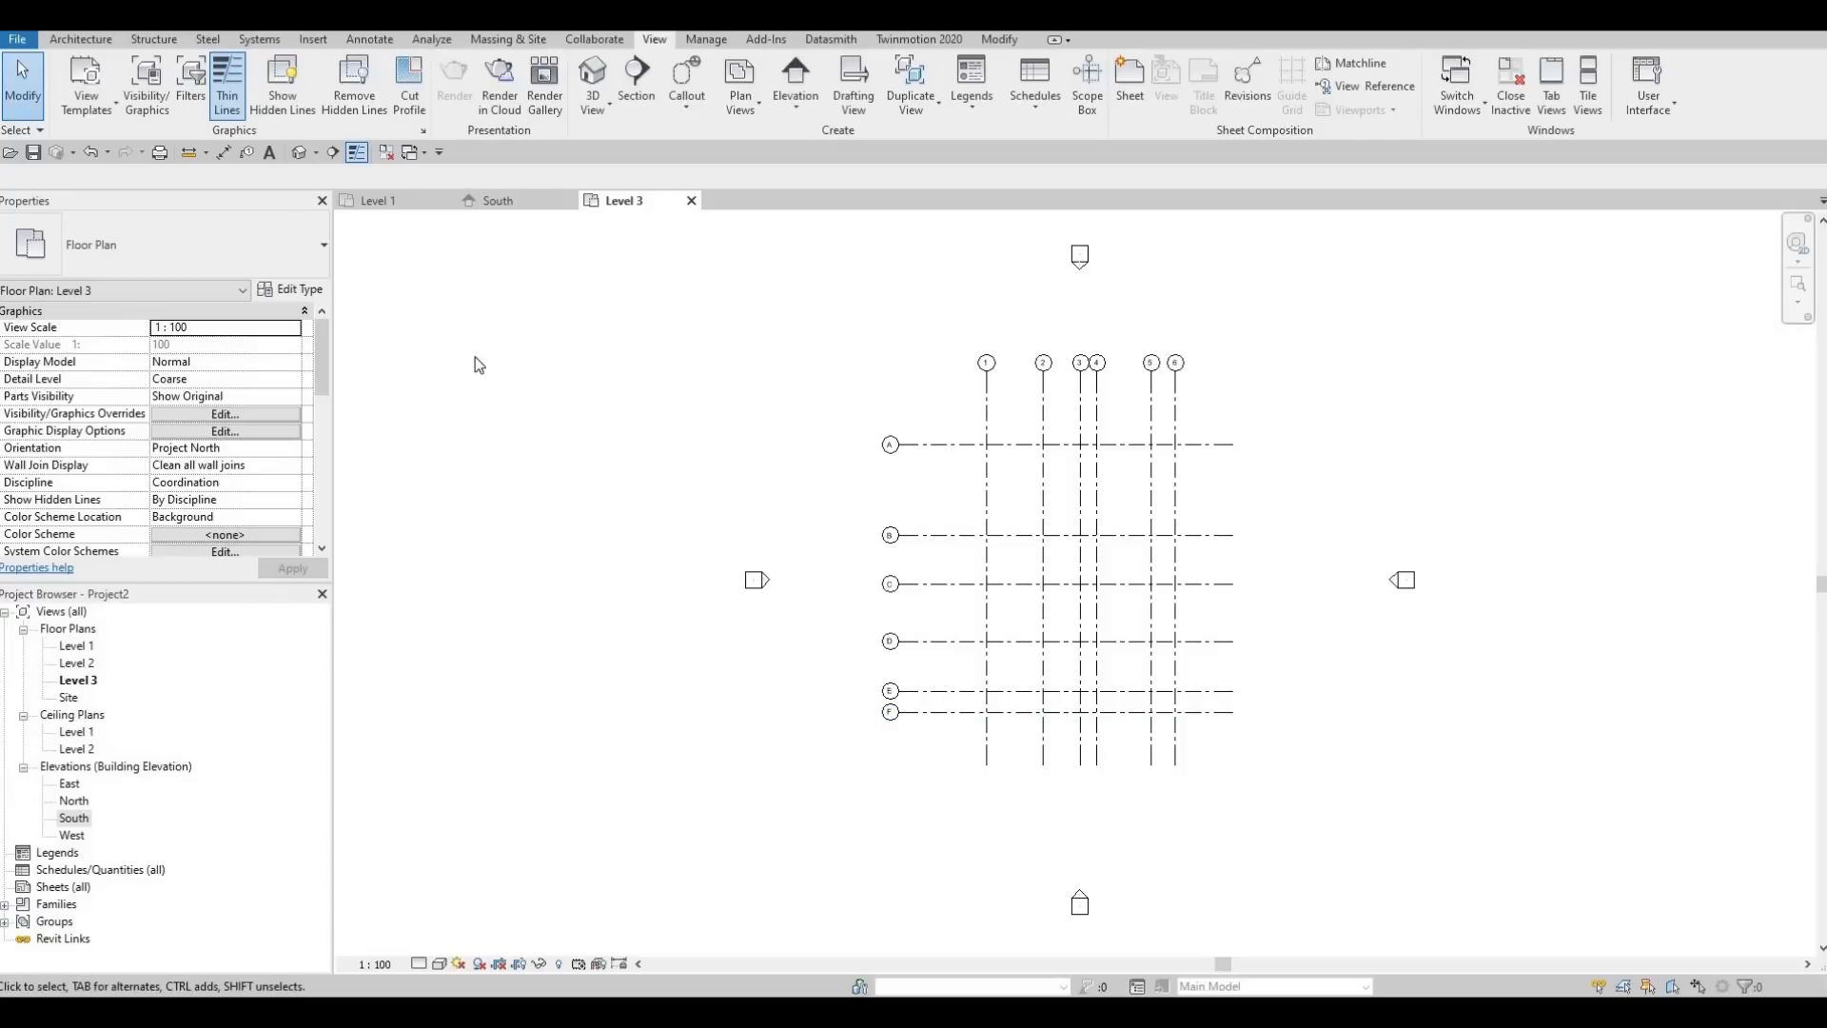
# In the South elevation, draw a new level about 700 below Level 1, with both ends aligned to the existing levels
pyautogui.click(509, 202)
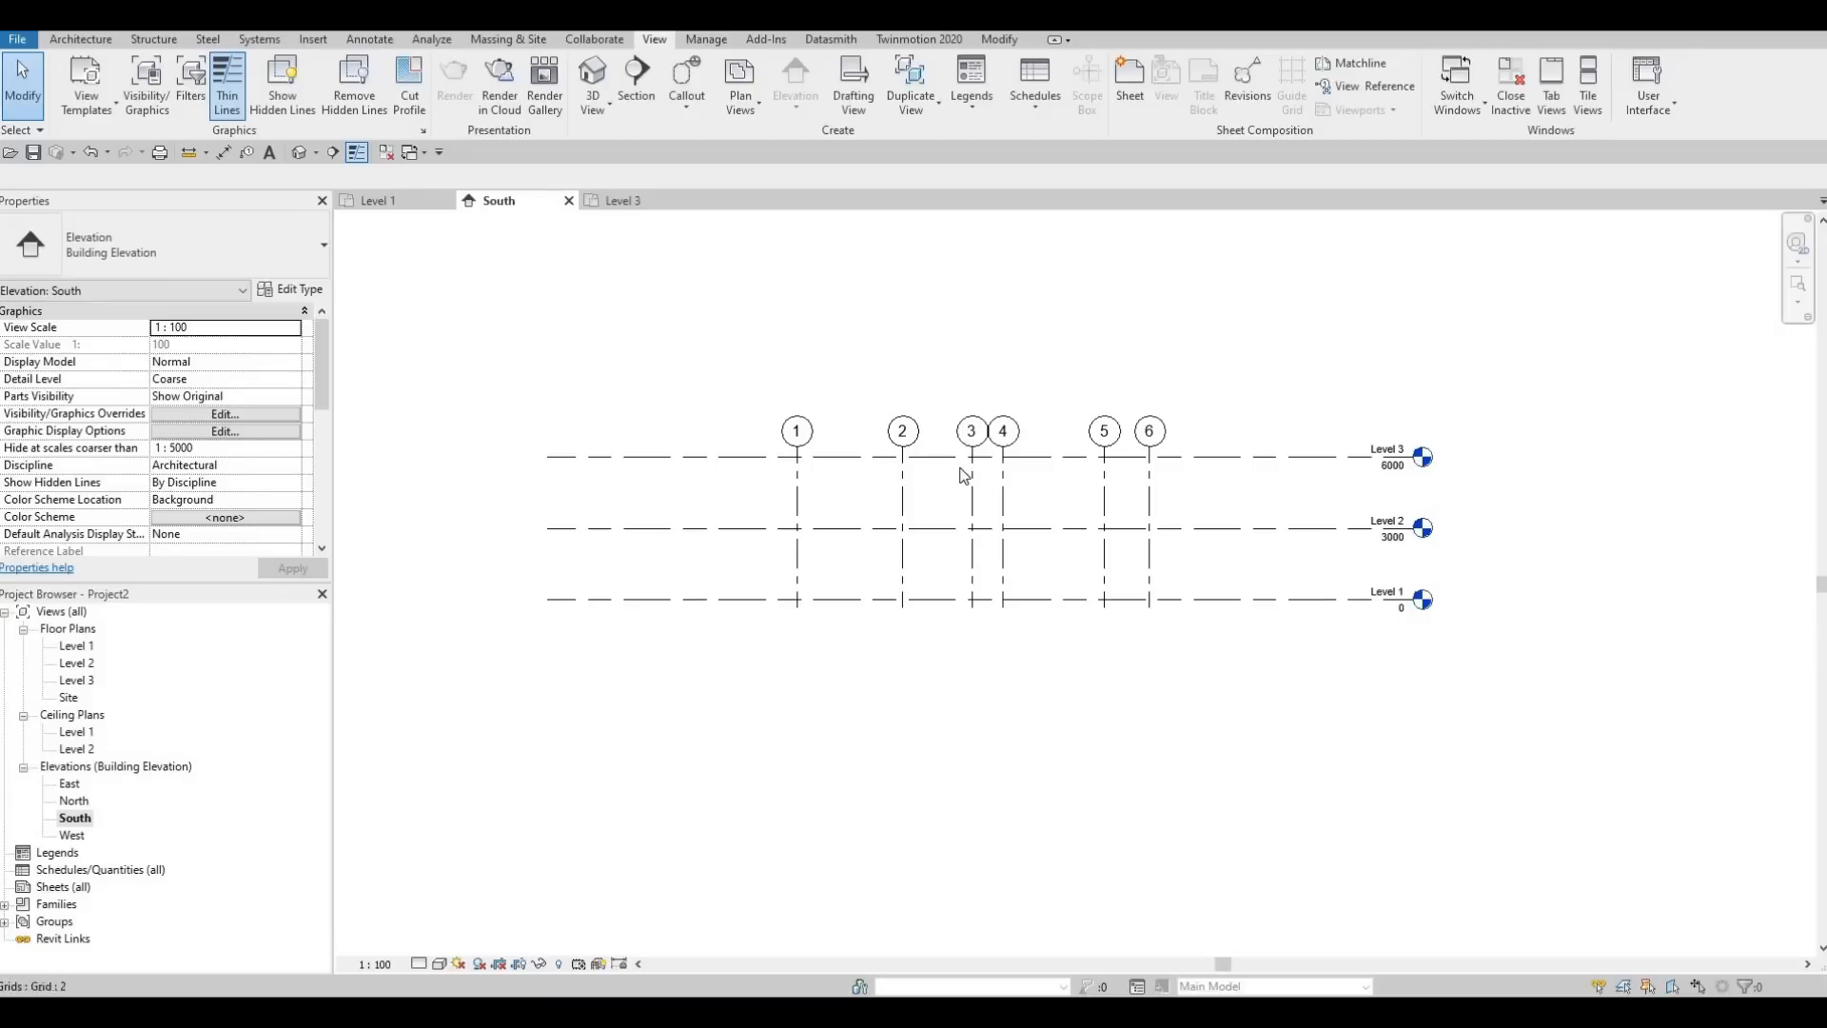
pyautogui.press('Escape')
pyautogui.press('Escape')
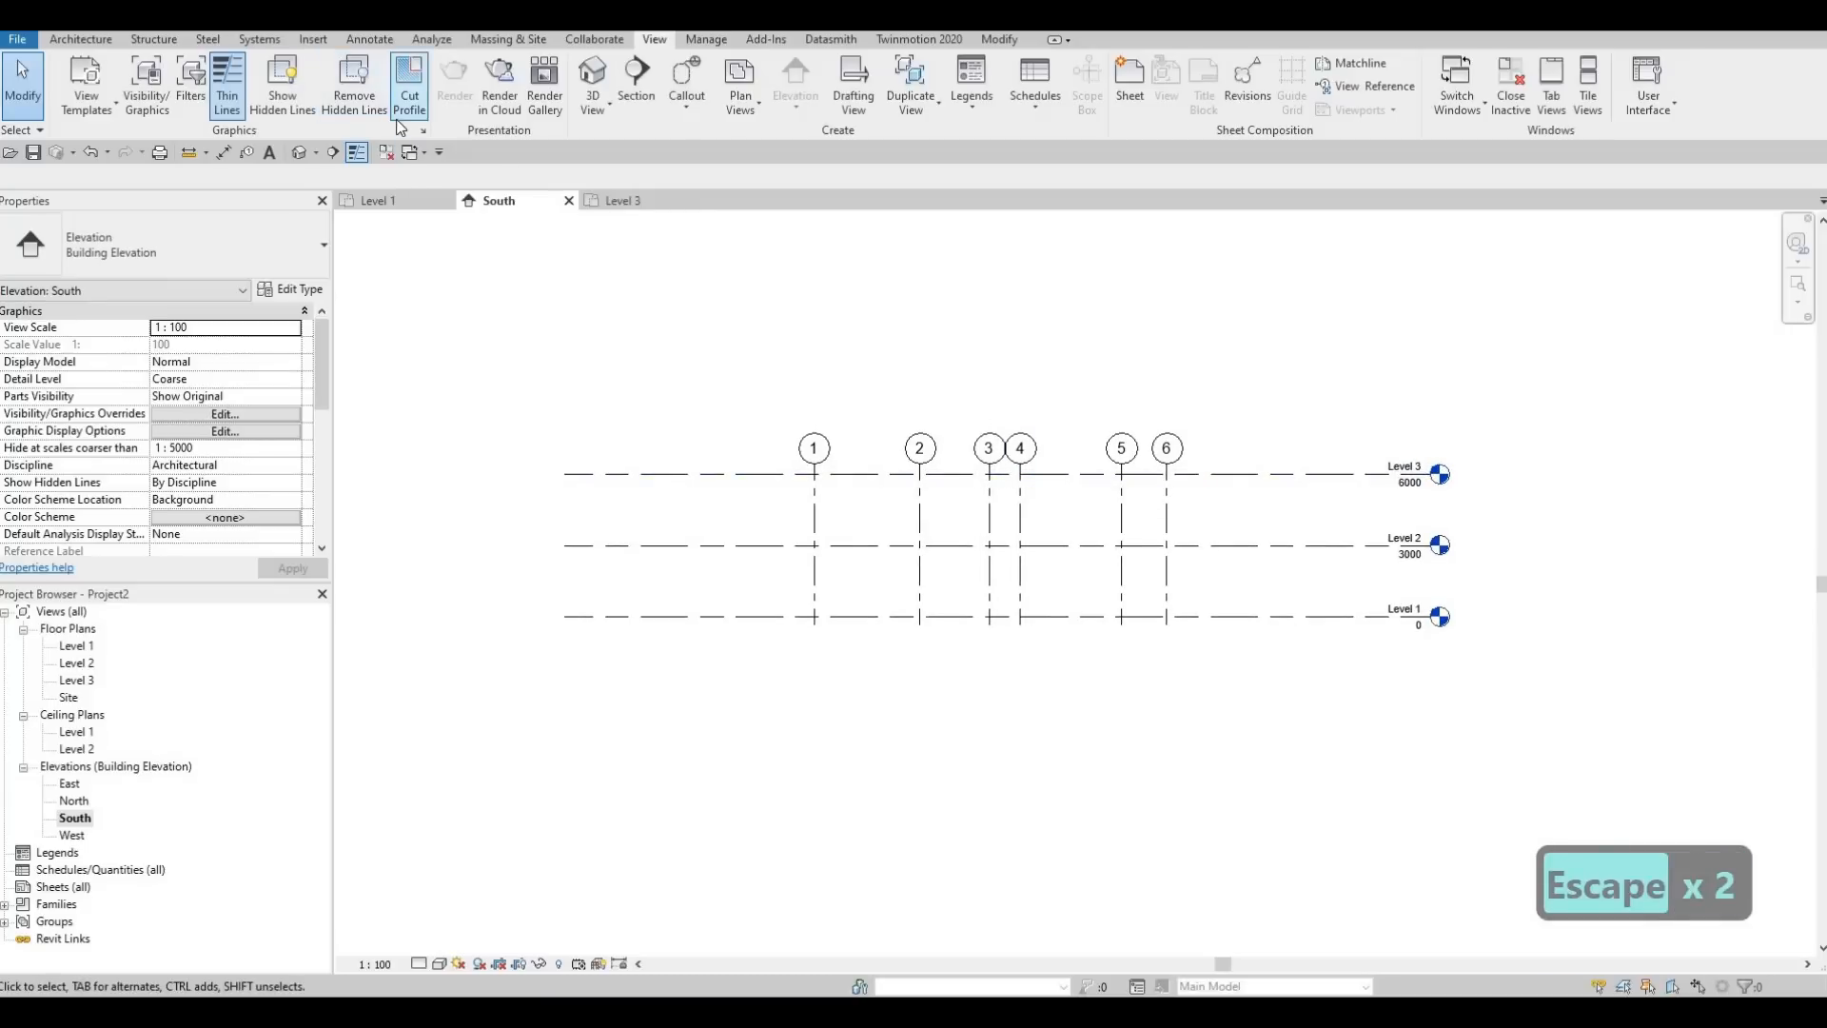
pyautogui.press('l')
pyautogui.press('l')
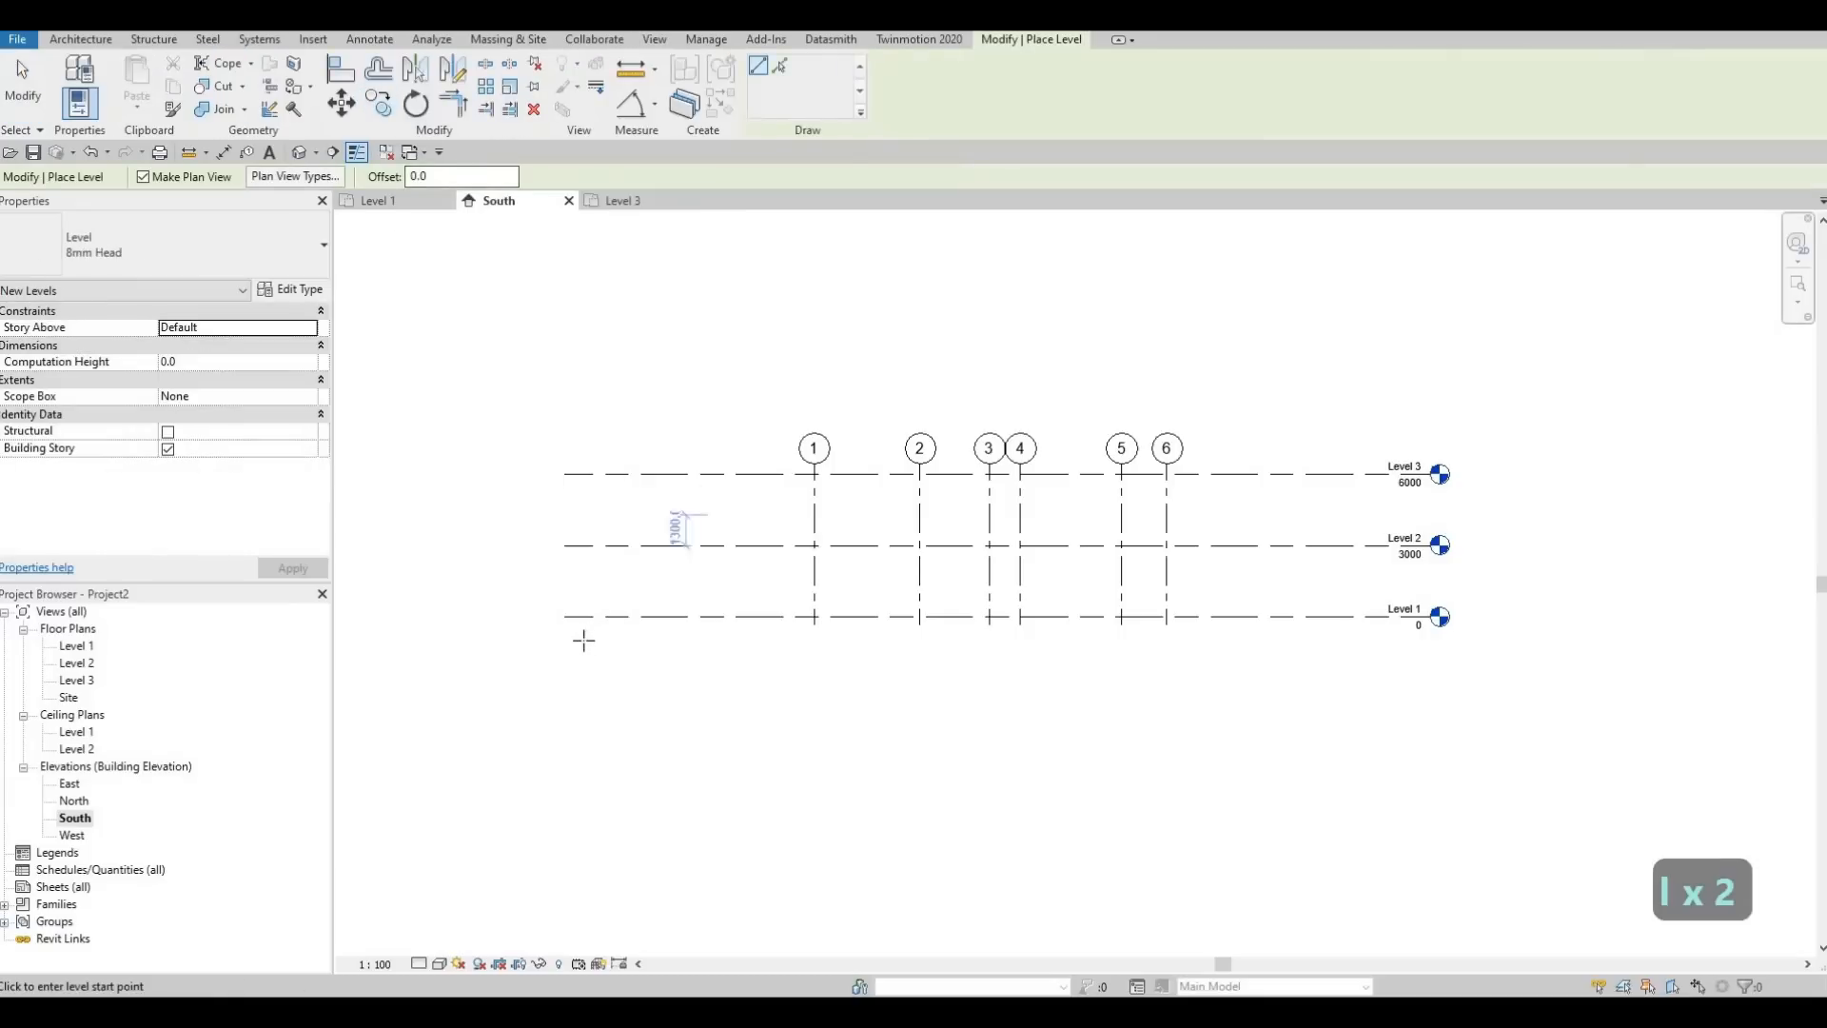
pyautogui.click(571, 633)
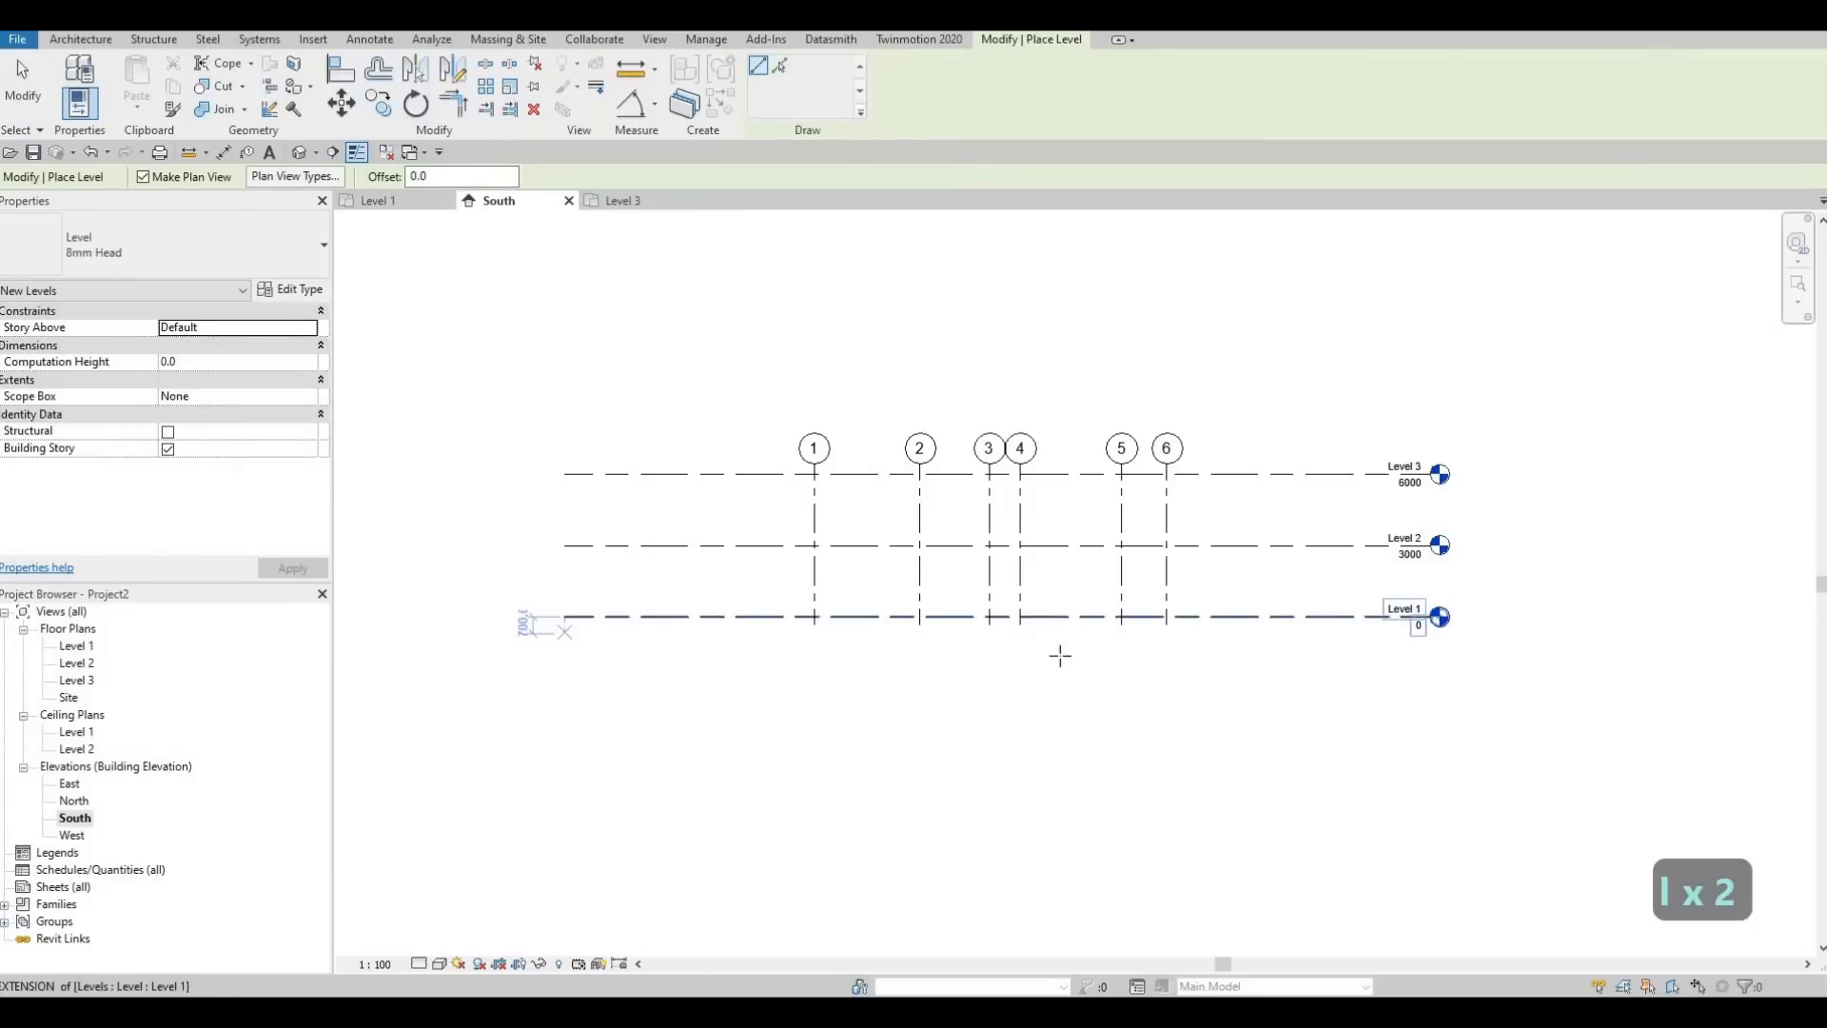
pyautogui.click(1432, 666)
pyautogui.scroll(4, 1409, 635)
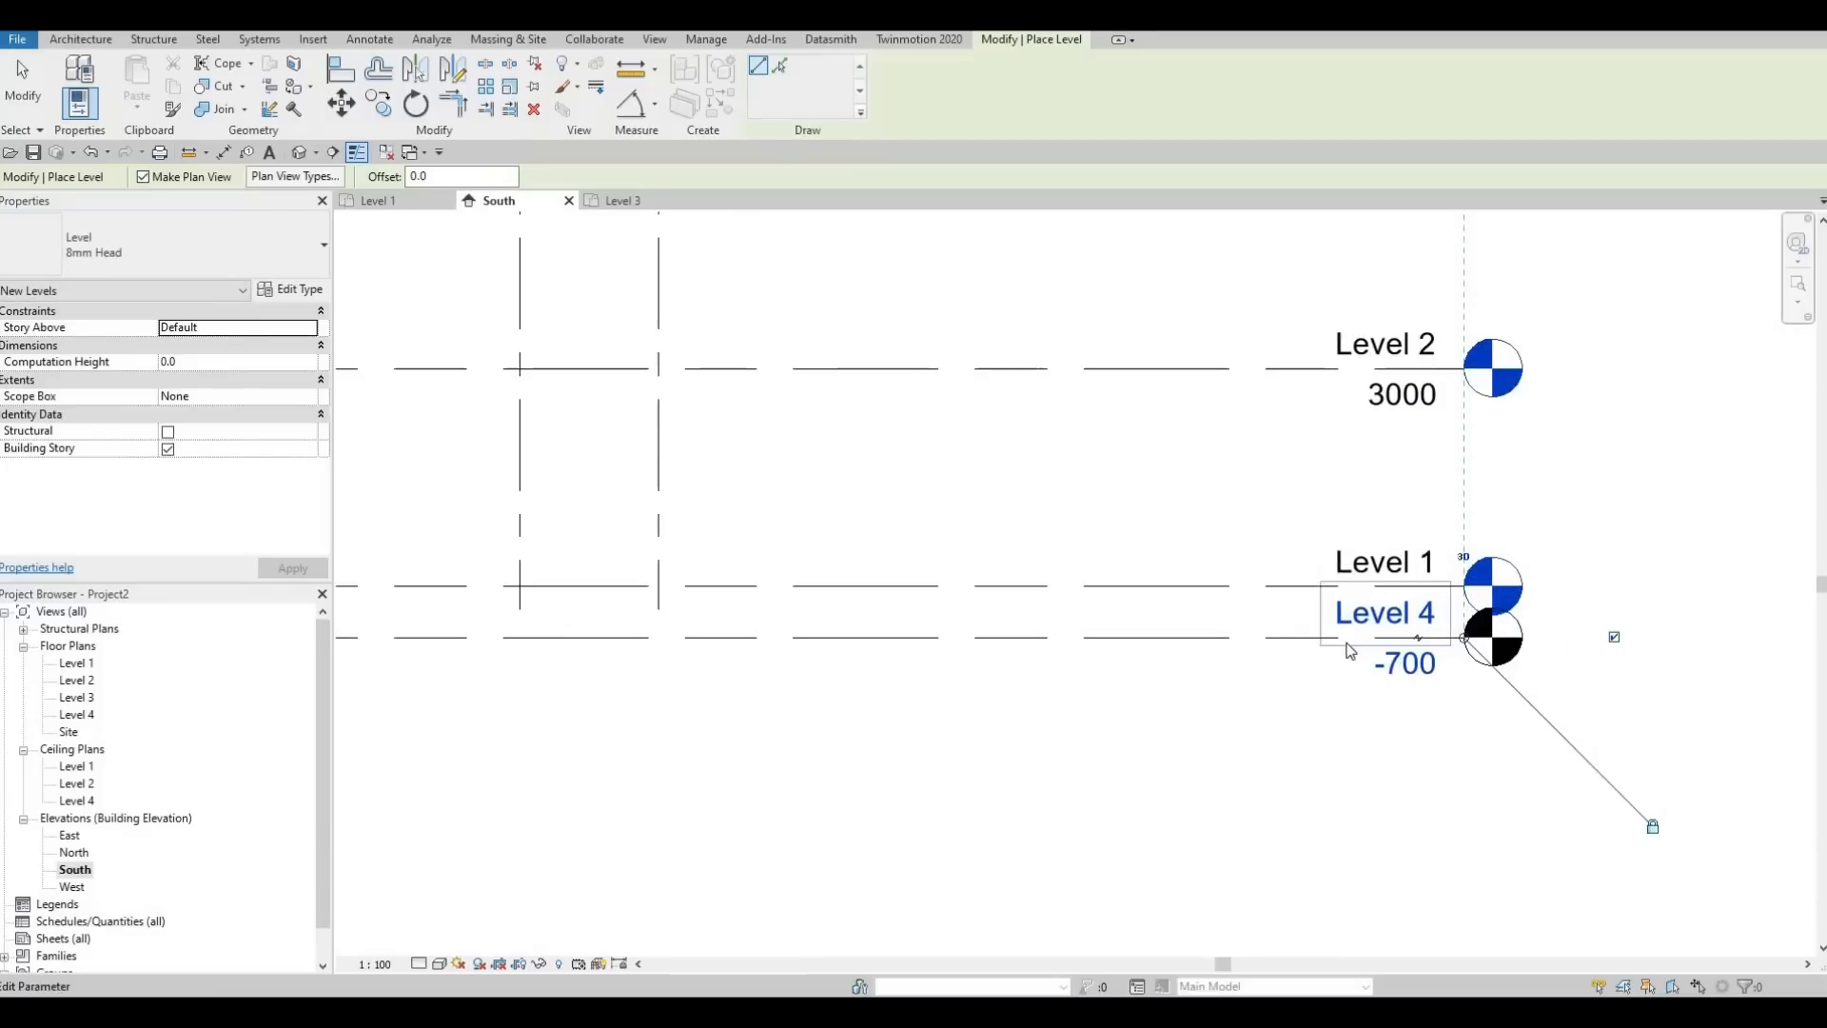
pyautogui.press('Escape')
pyautogui.press('Escape')
# Rename the lowest level as GROUND FLOOR and rename its corresponding views too
pyautogui.click(1370, 620)
pyautogui.click(1355, 630)
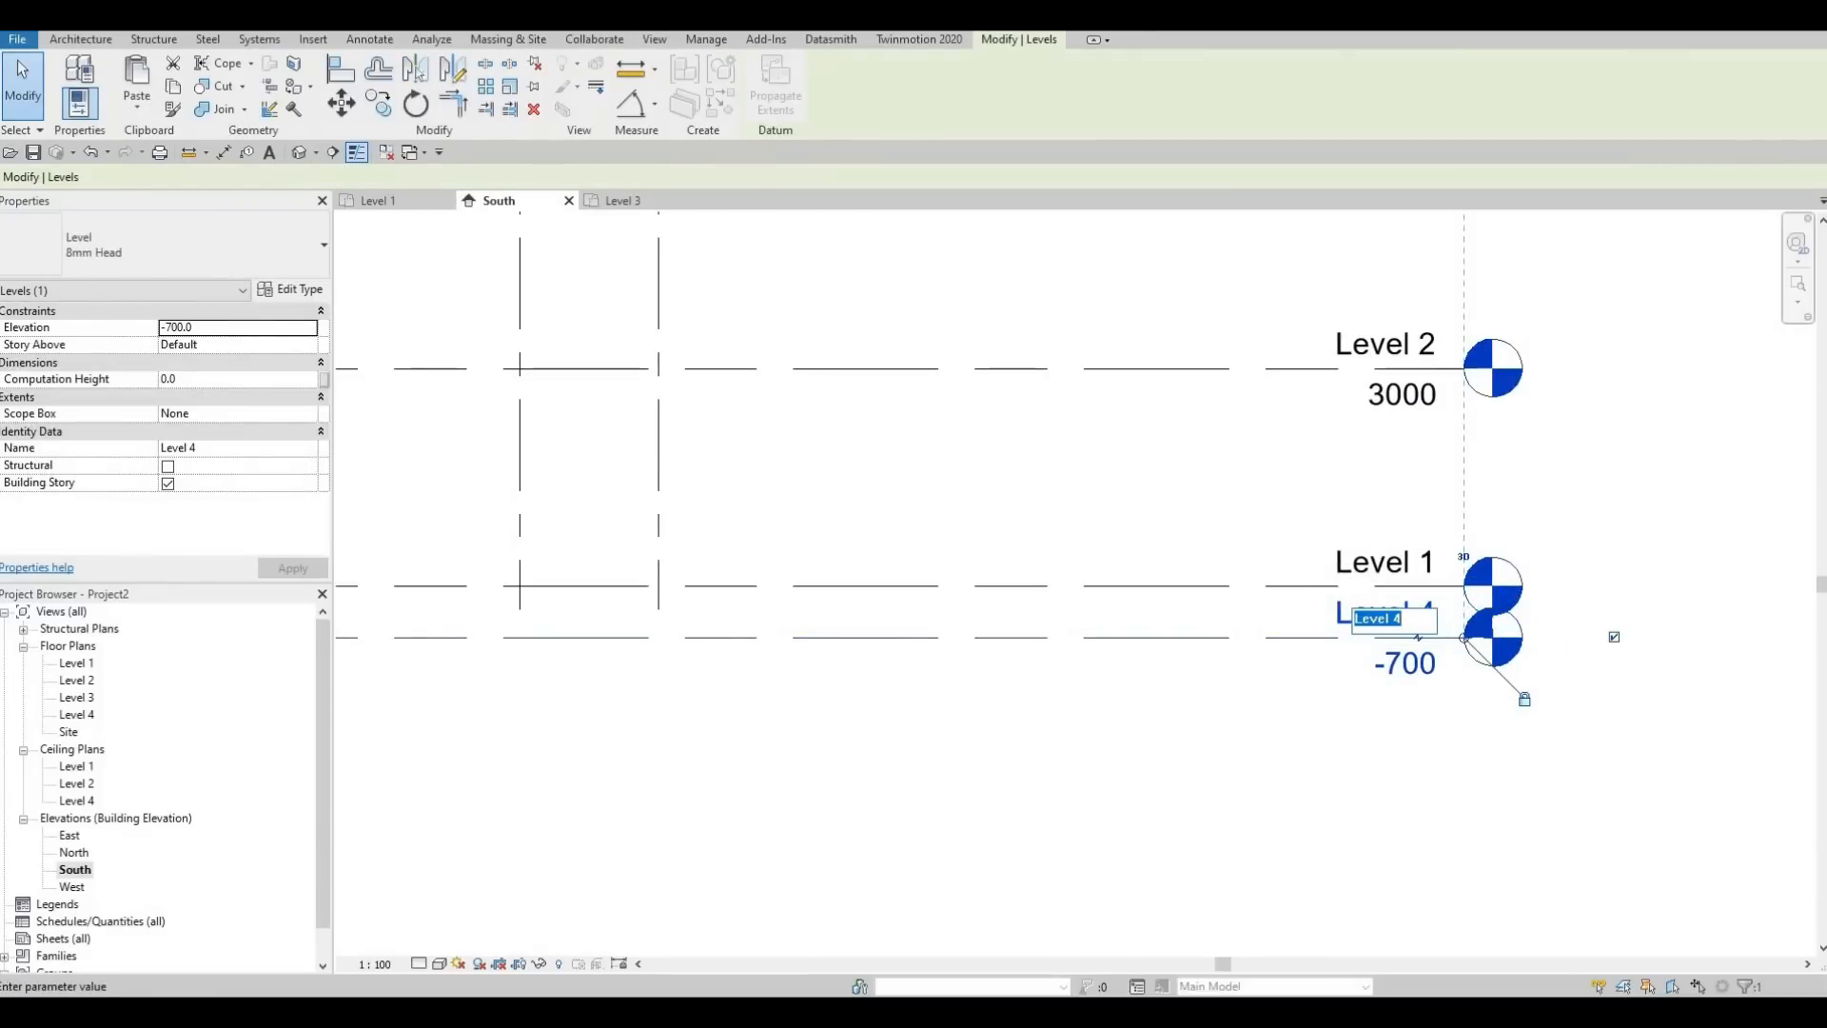
pyautogui.write('g')
pyautogui.press('BackSpace')
pyautogui.press('capslock')
pyautogui.write('GROUND ')
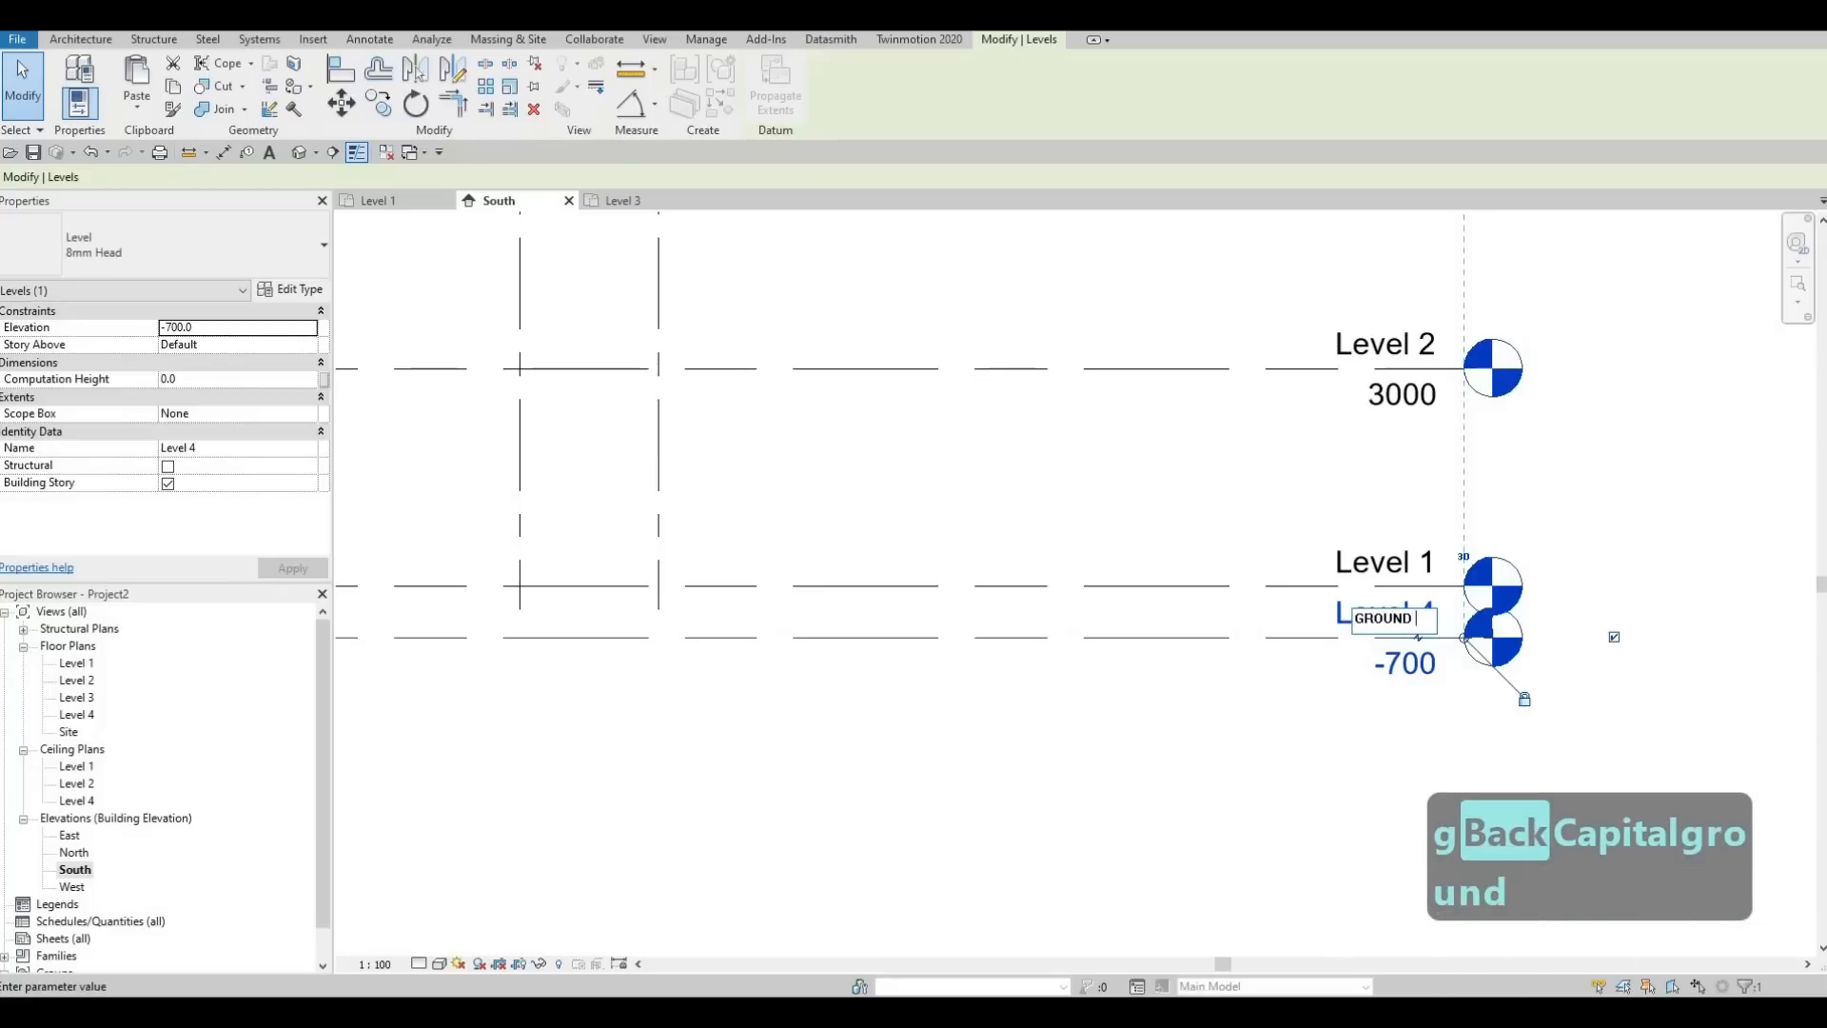
pyautogui.write('FLOOR')
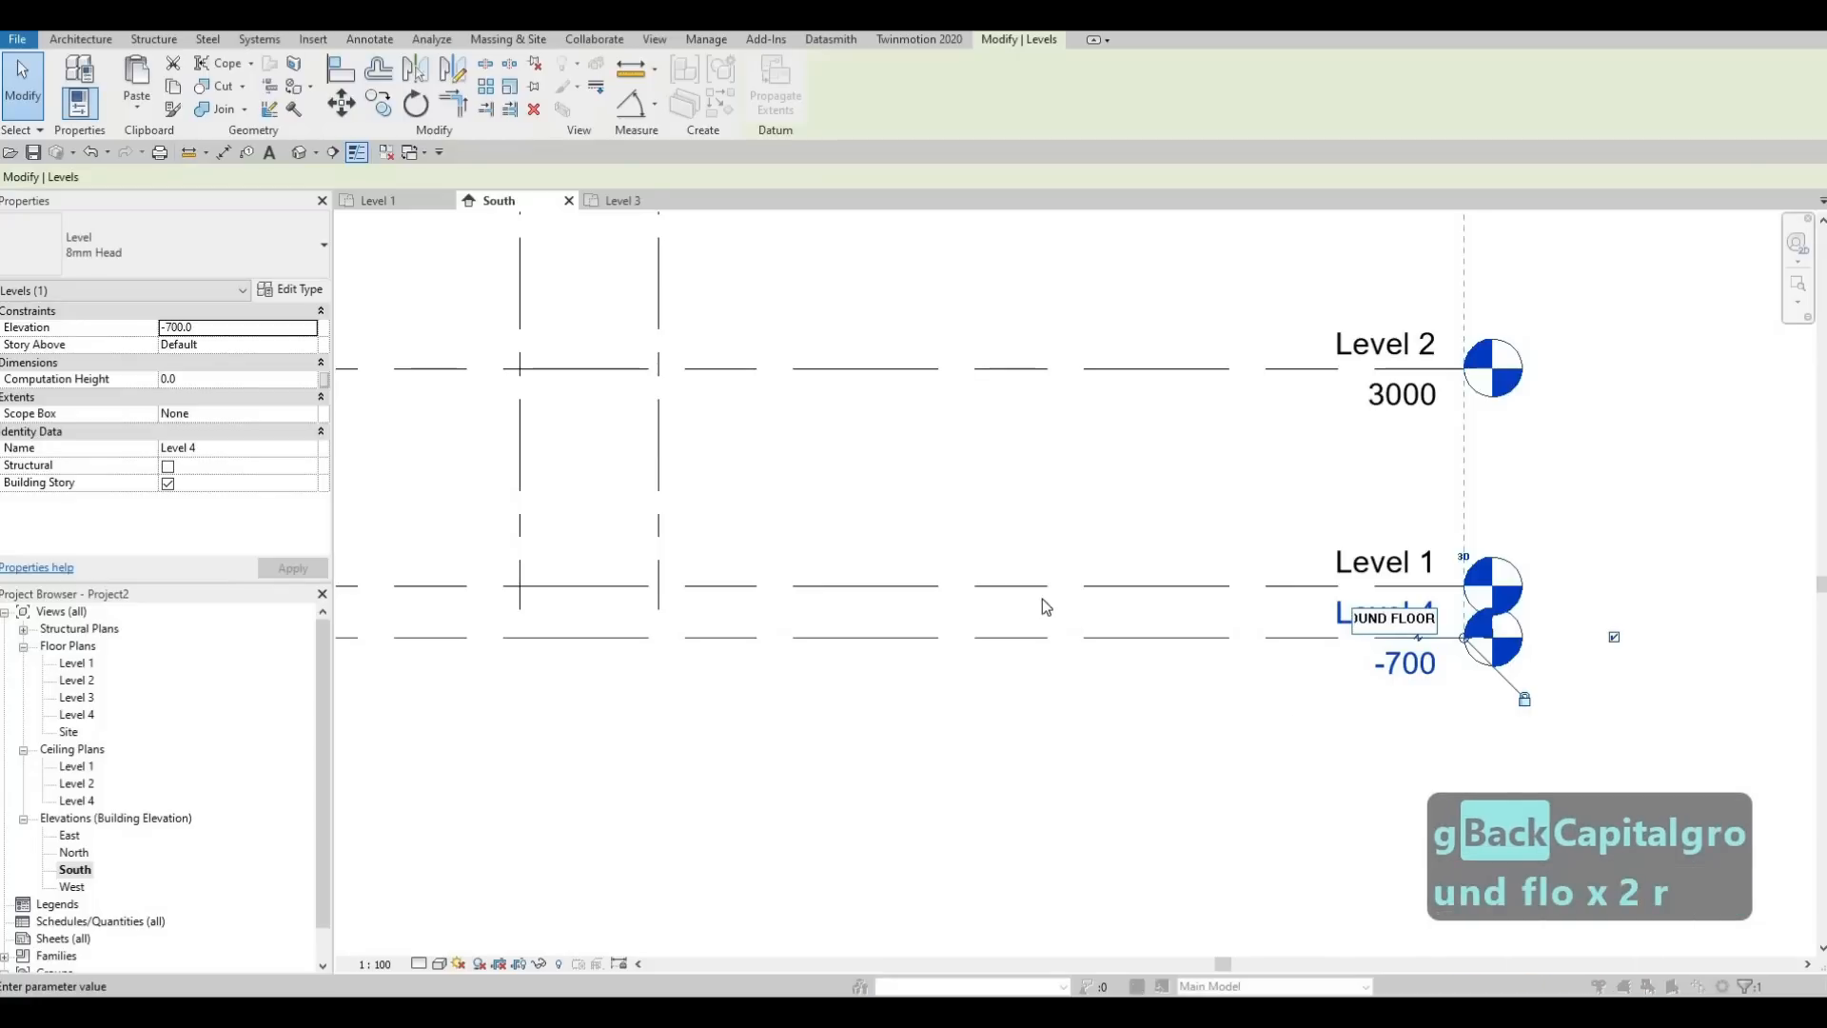
pyautogui.click(1042, 598)
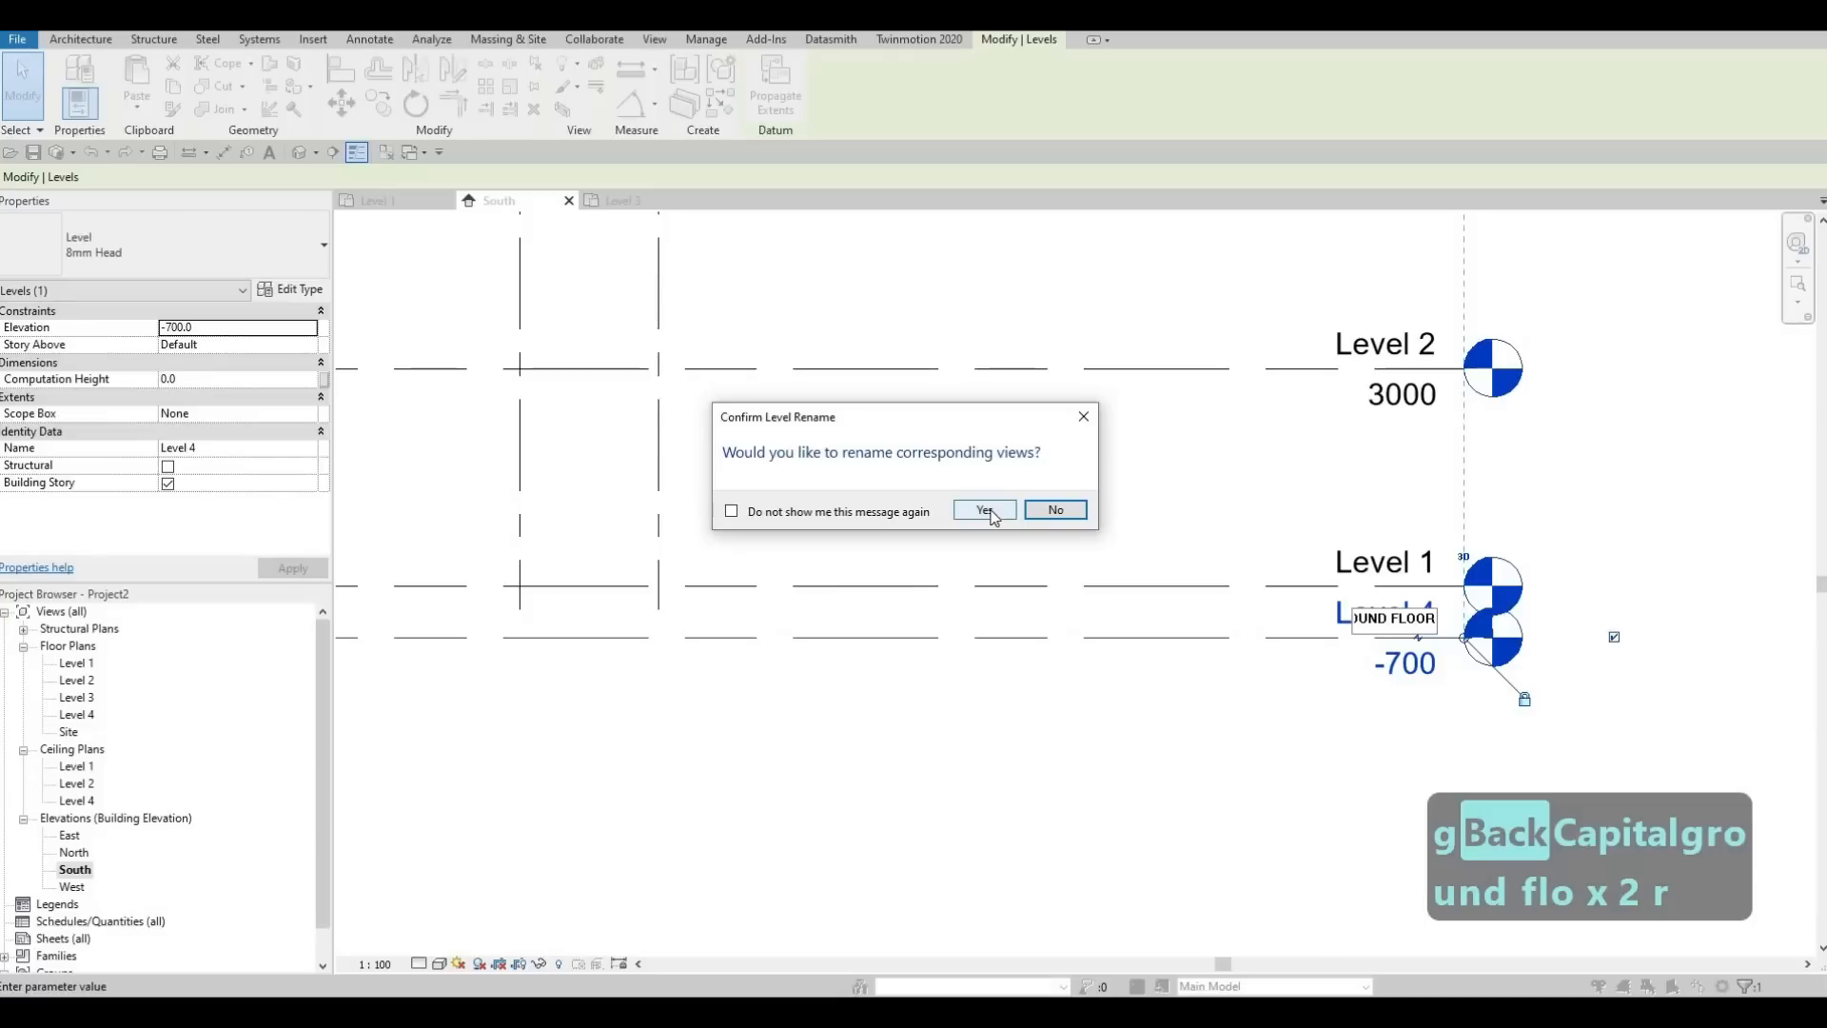
pyautogui.press('Return')
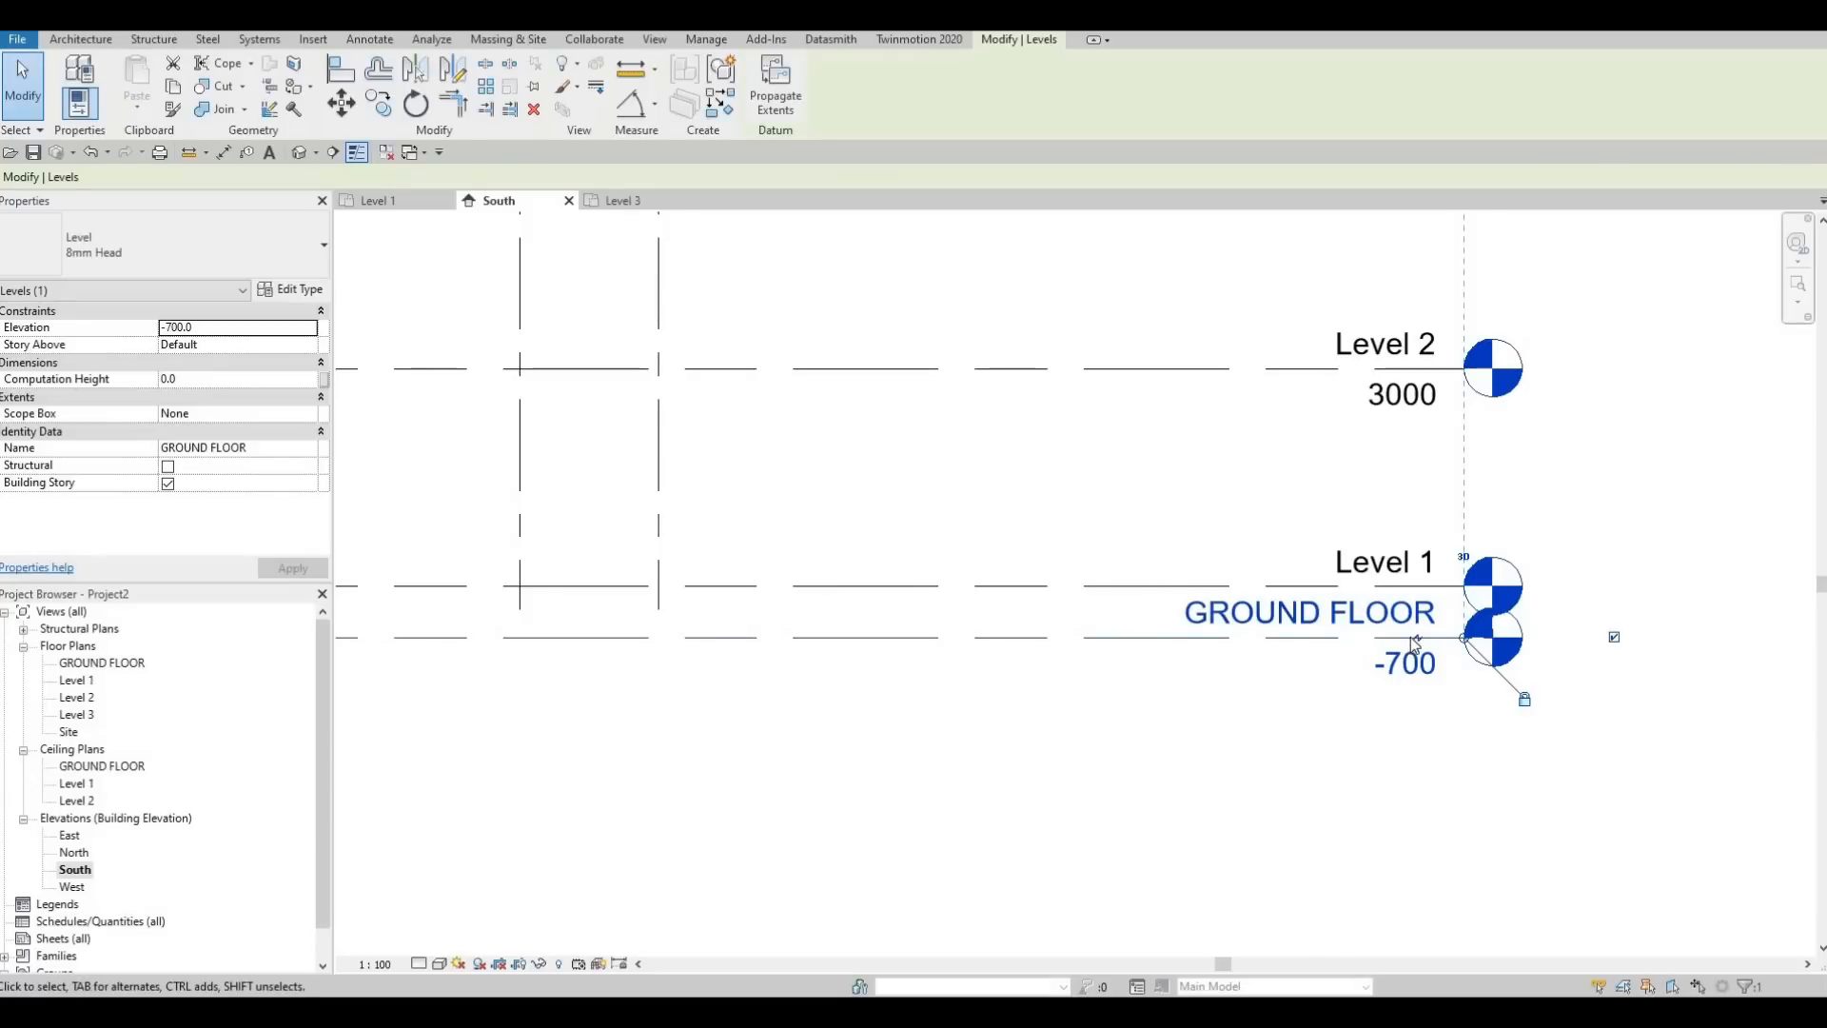
# Set the GROUND FLOOR level's elevation to -400
pyautogui.click(1395, 666)
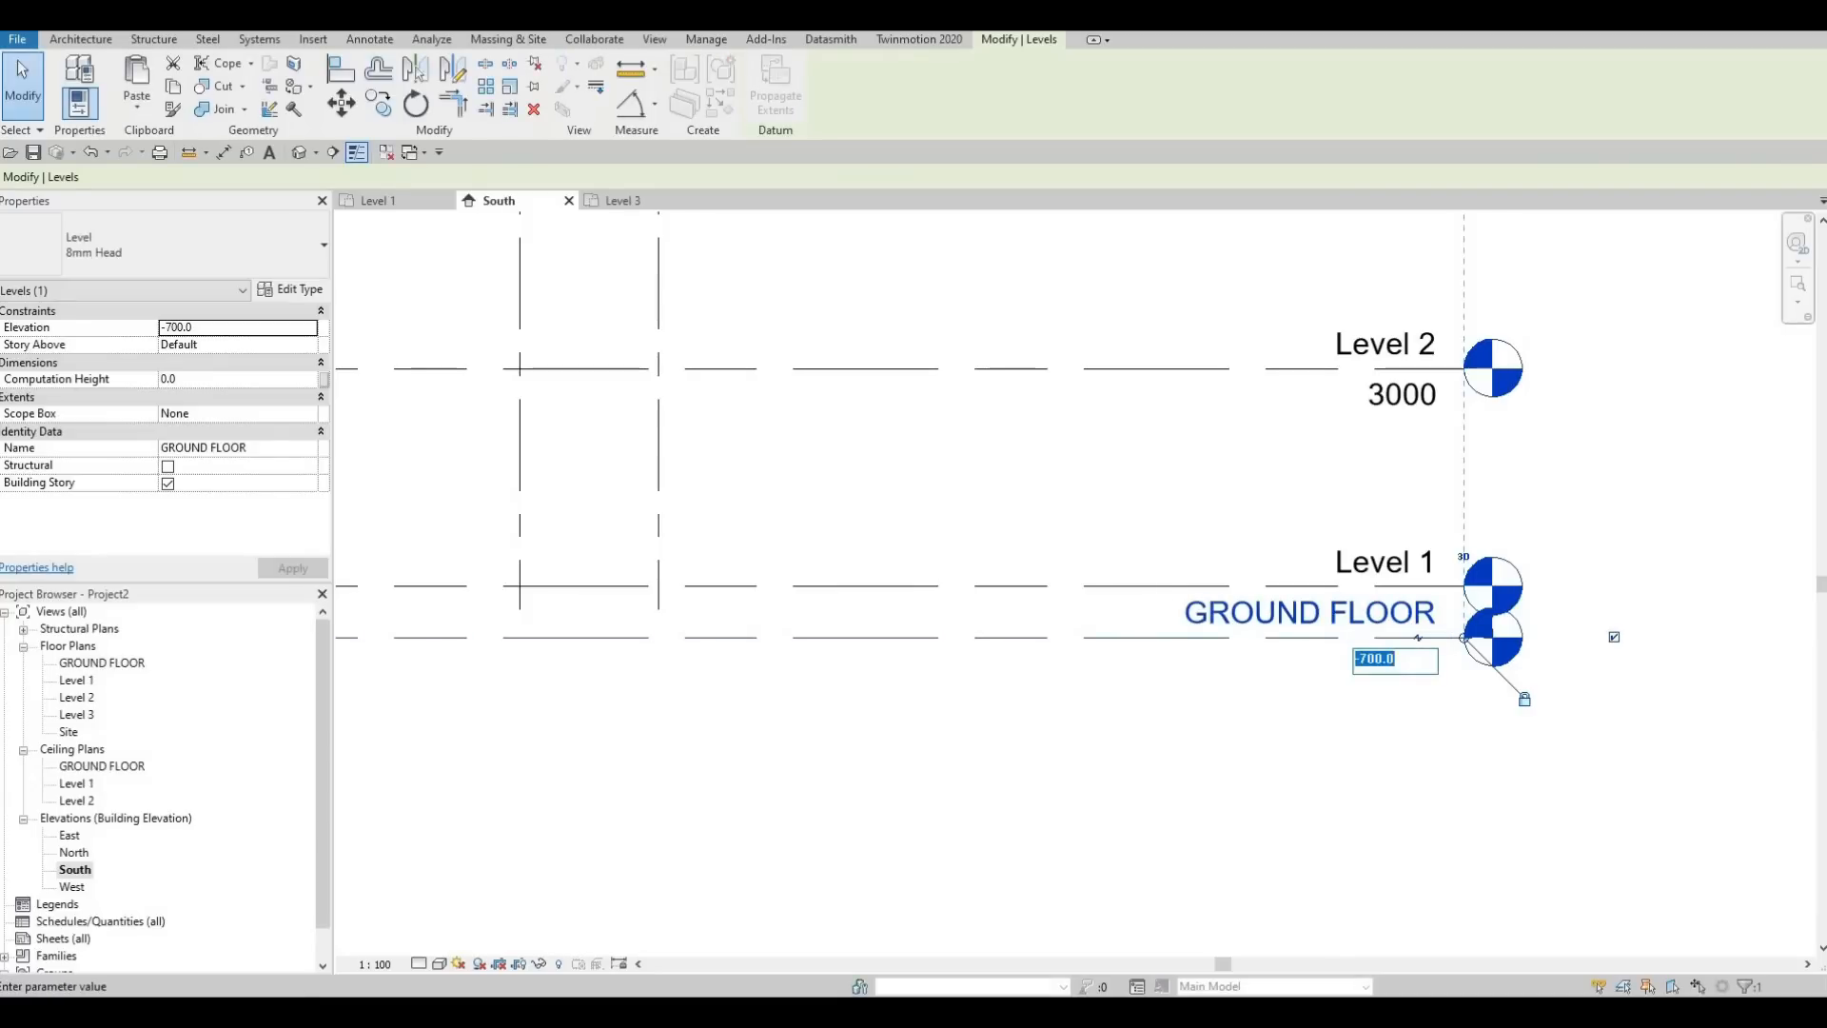
pyautogui.write('-400')
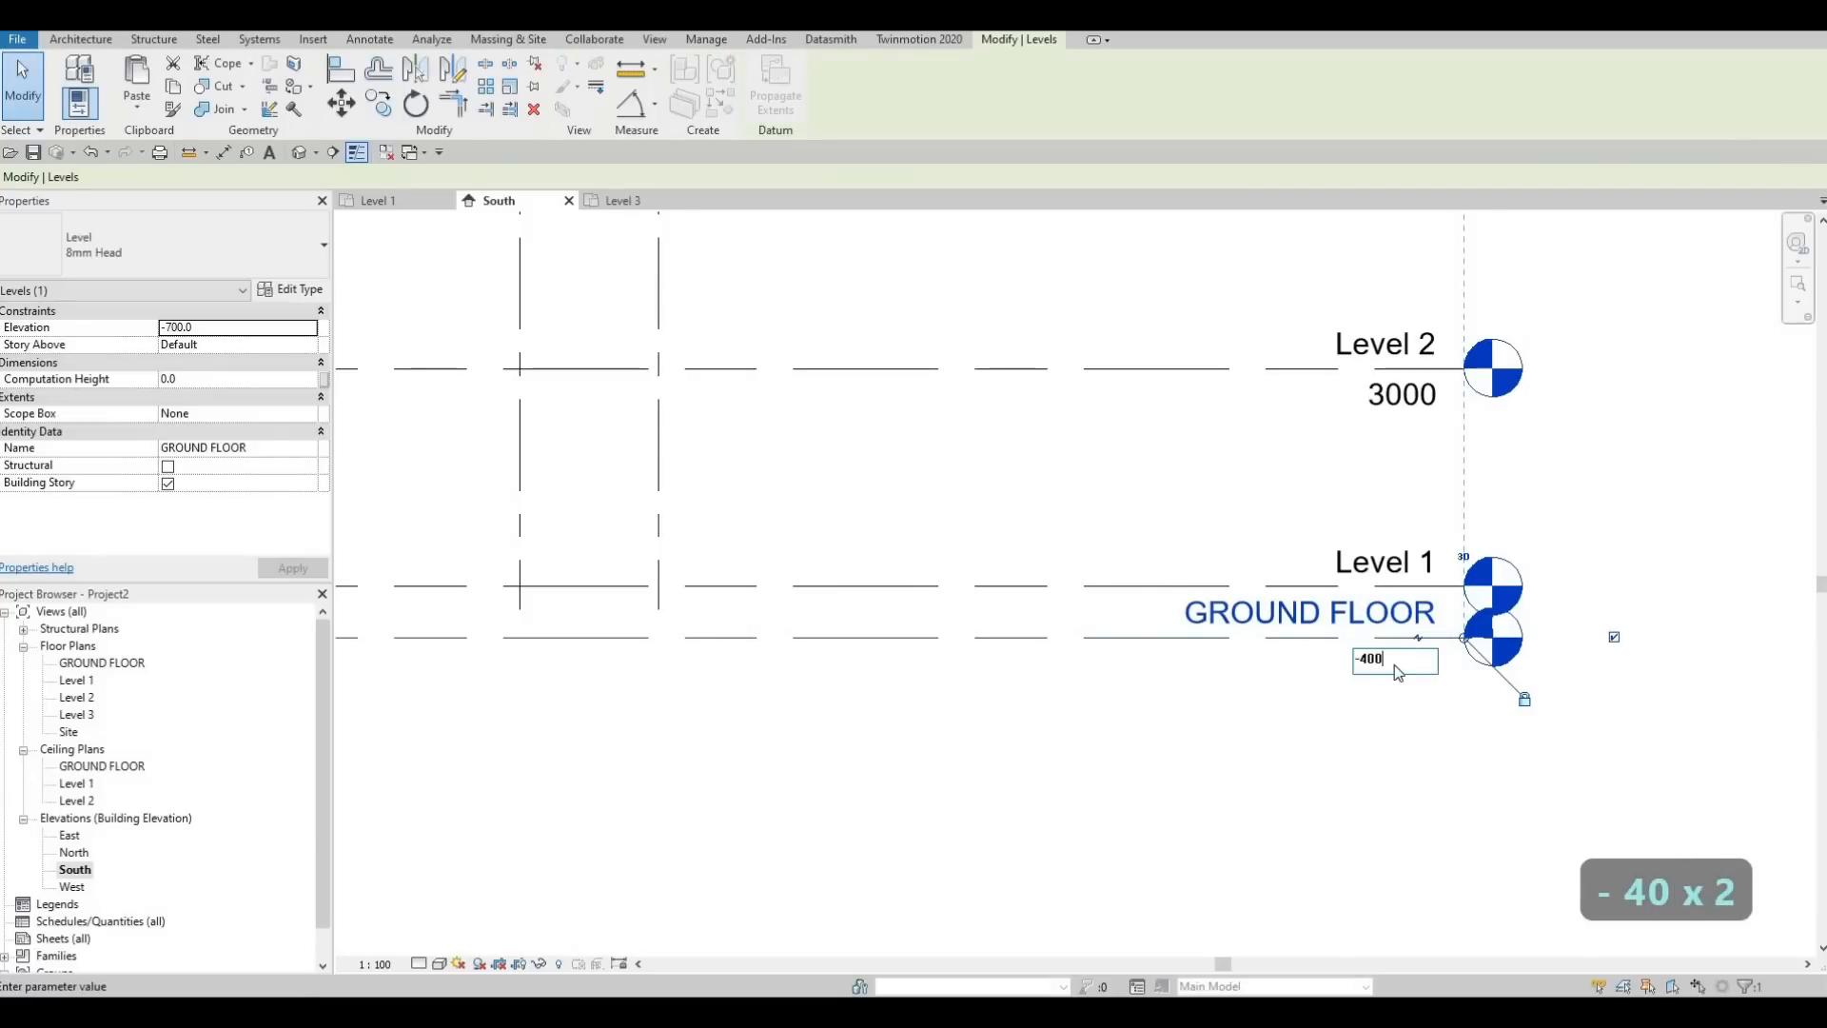
pyautogui.press('Return')
pyautogui.scroll(-3, 1227, 669)
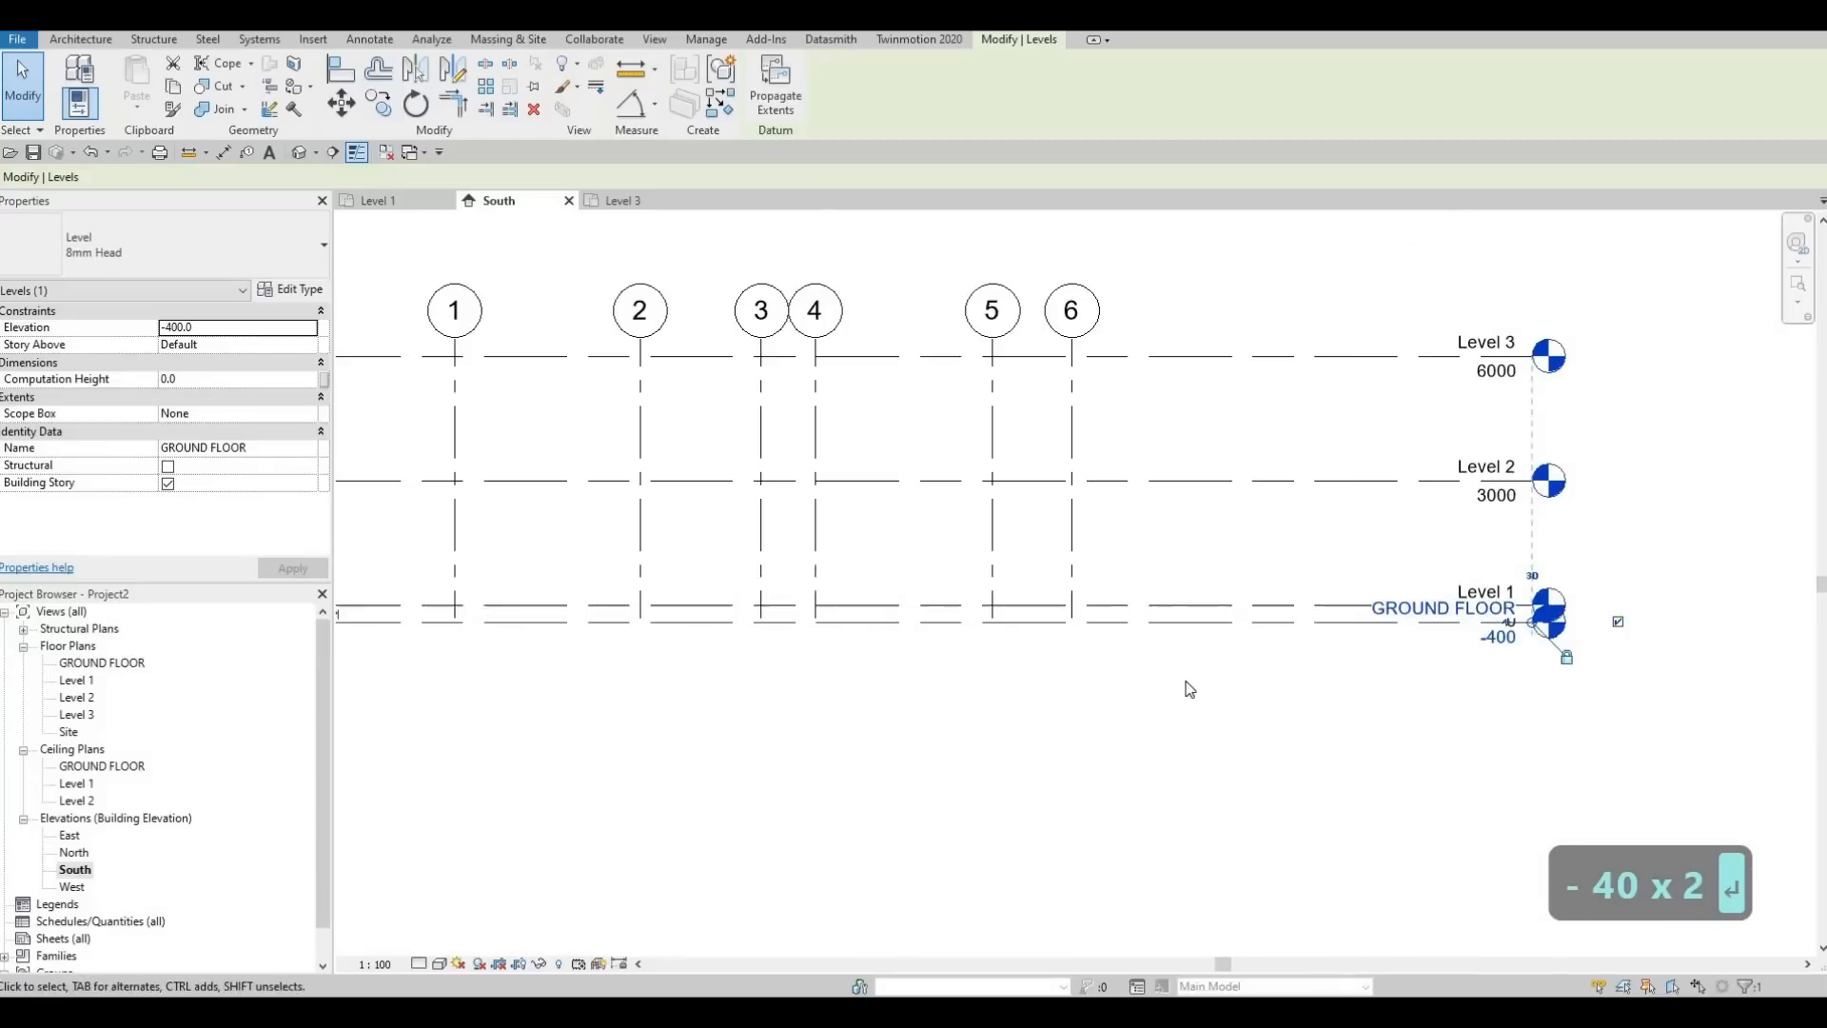
# Move Level 1 up to about 800 and set the GROUND FLOOR level's elevation to 0
pyautogui.moveTo(1237, 633); pyautogui.dragTo(1252, 648, button='middle')
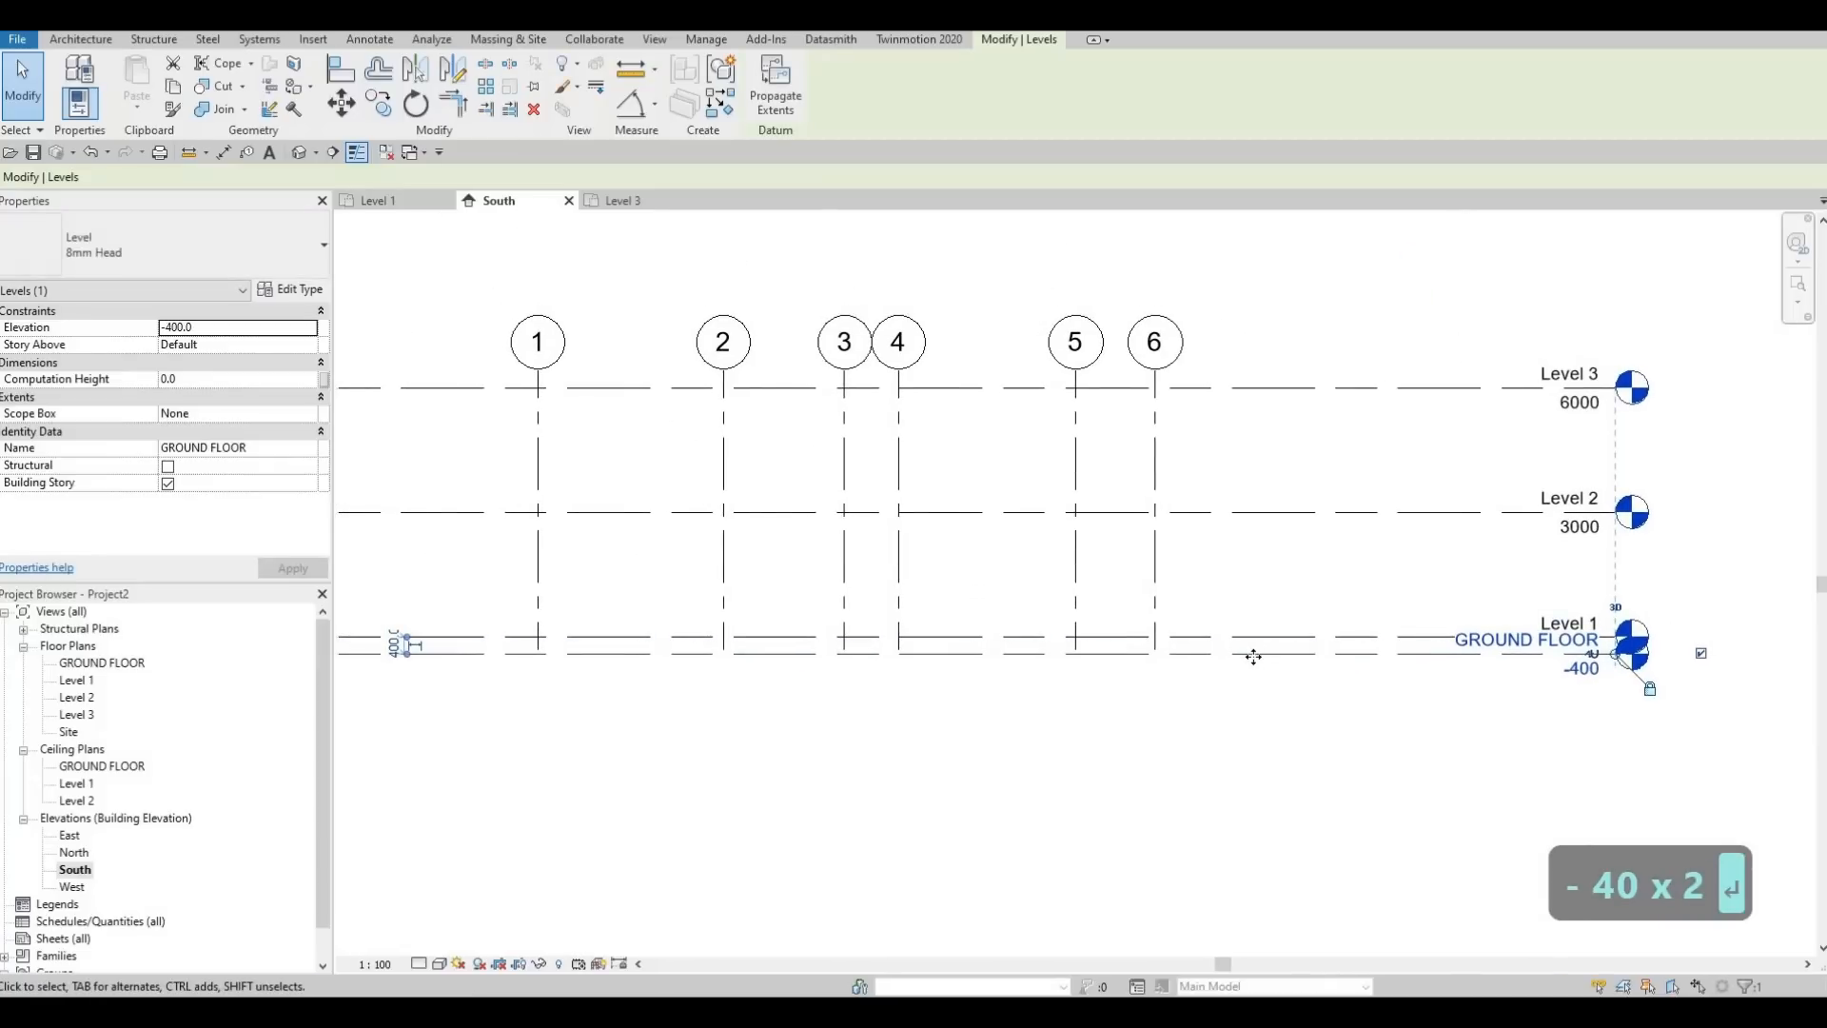
pyautogui.moveTo(1242, 636); pyautogui.dragTo(1245, 602)
pyautogui.click(1579, 666)
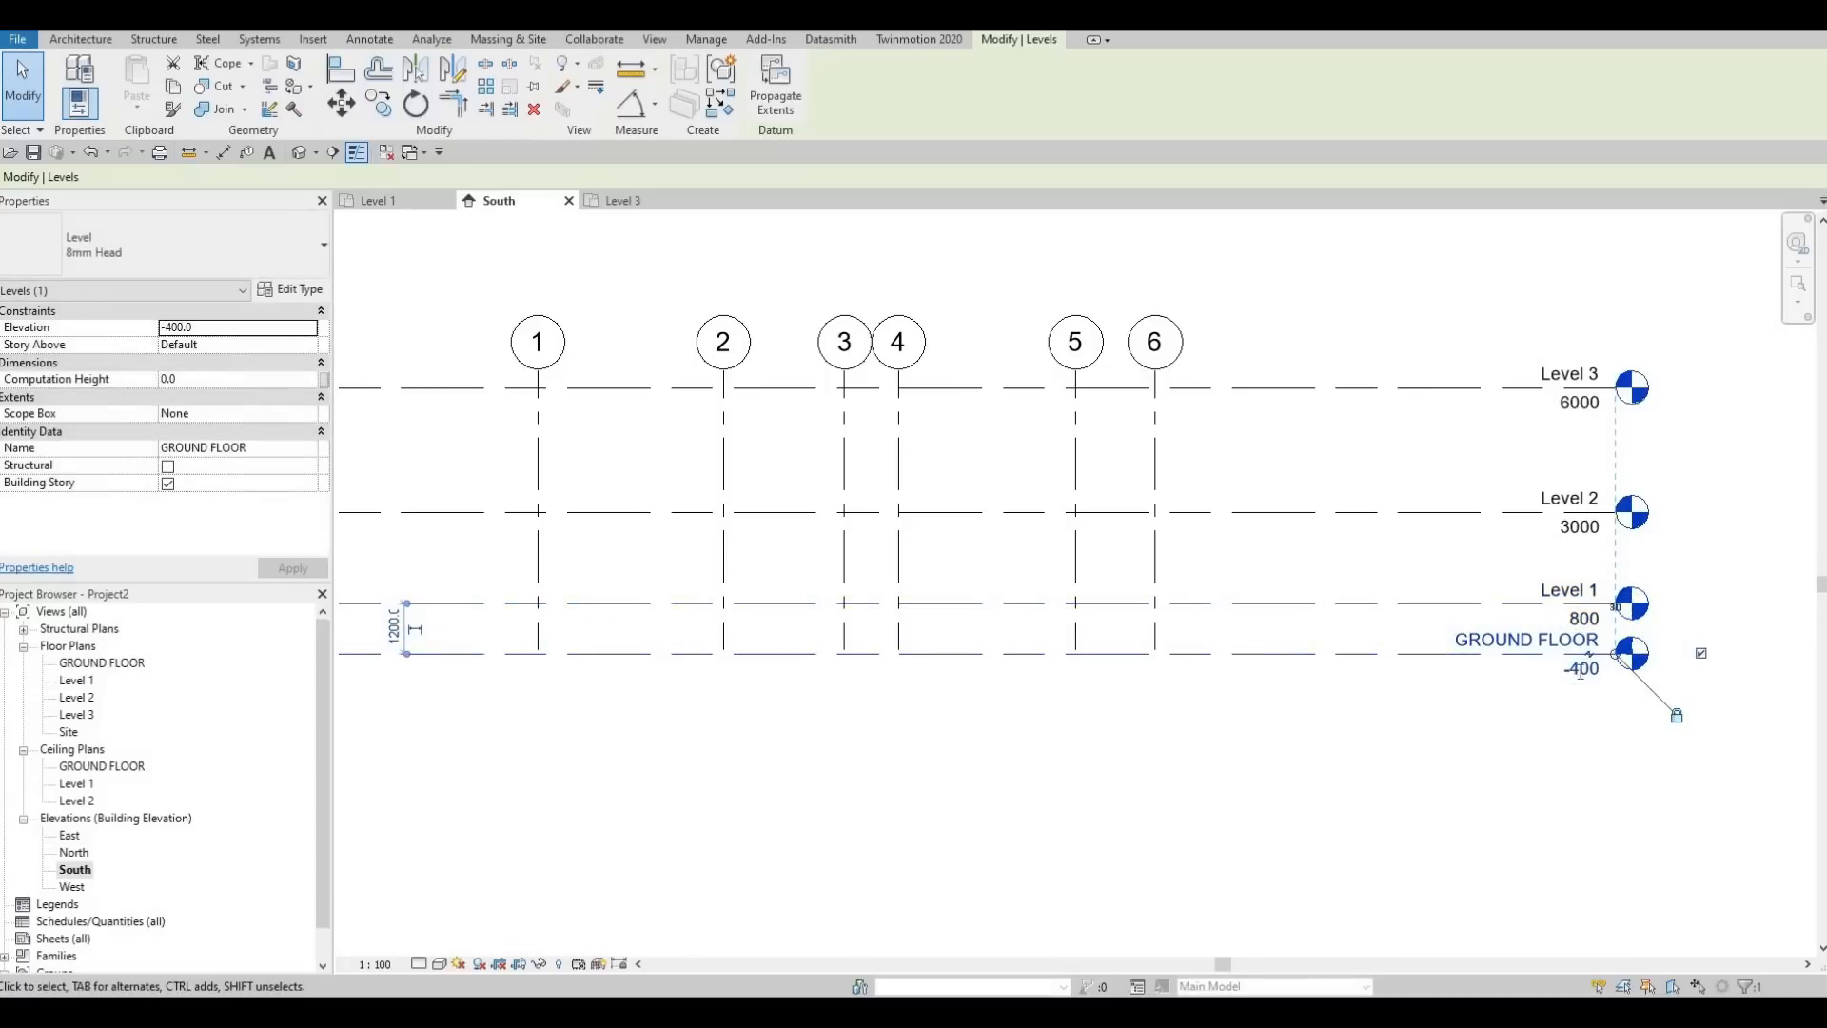
pyautogui.write('0')
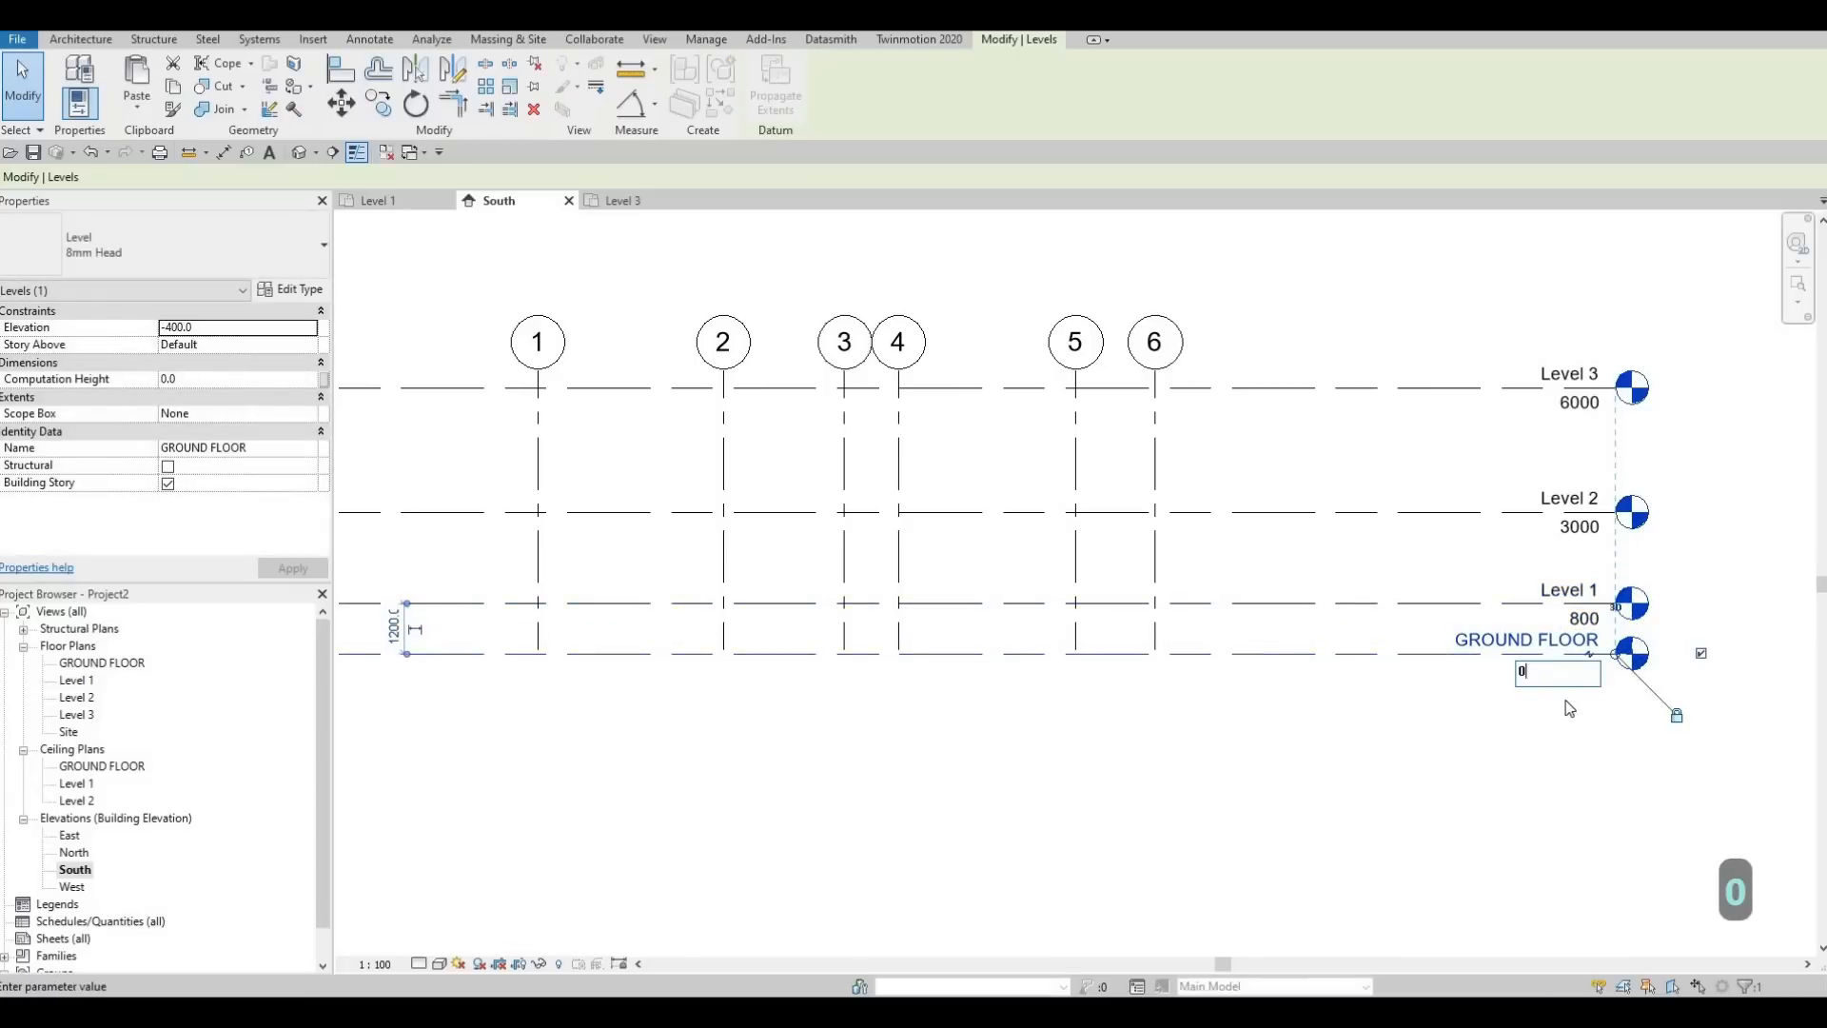
pyautogui.press('Return')
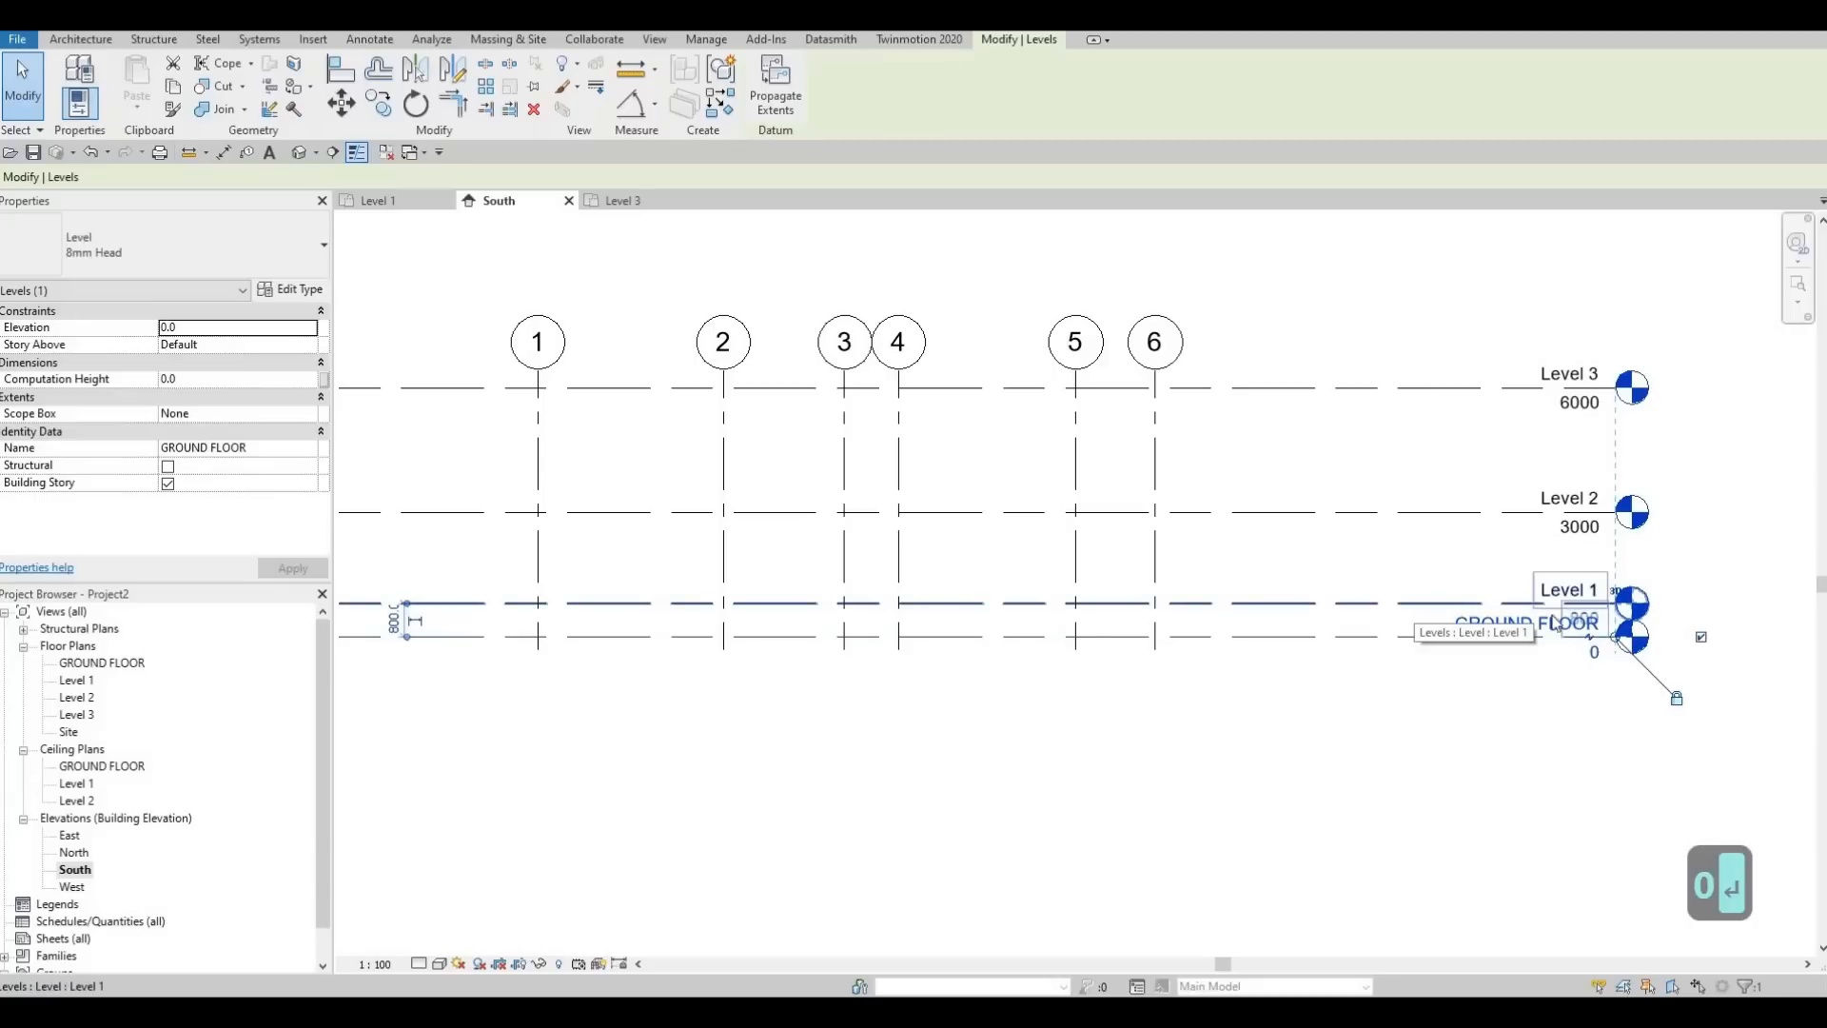
# Set the distance between GROUND FLOOR and Level 1 to 400
pyautogui.click(1415, 605)
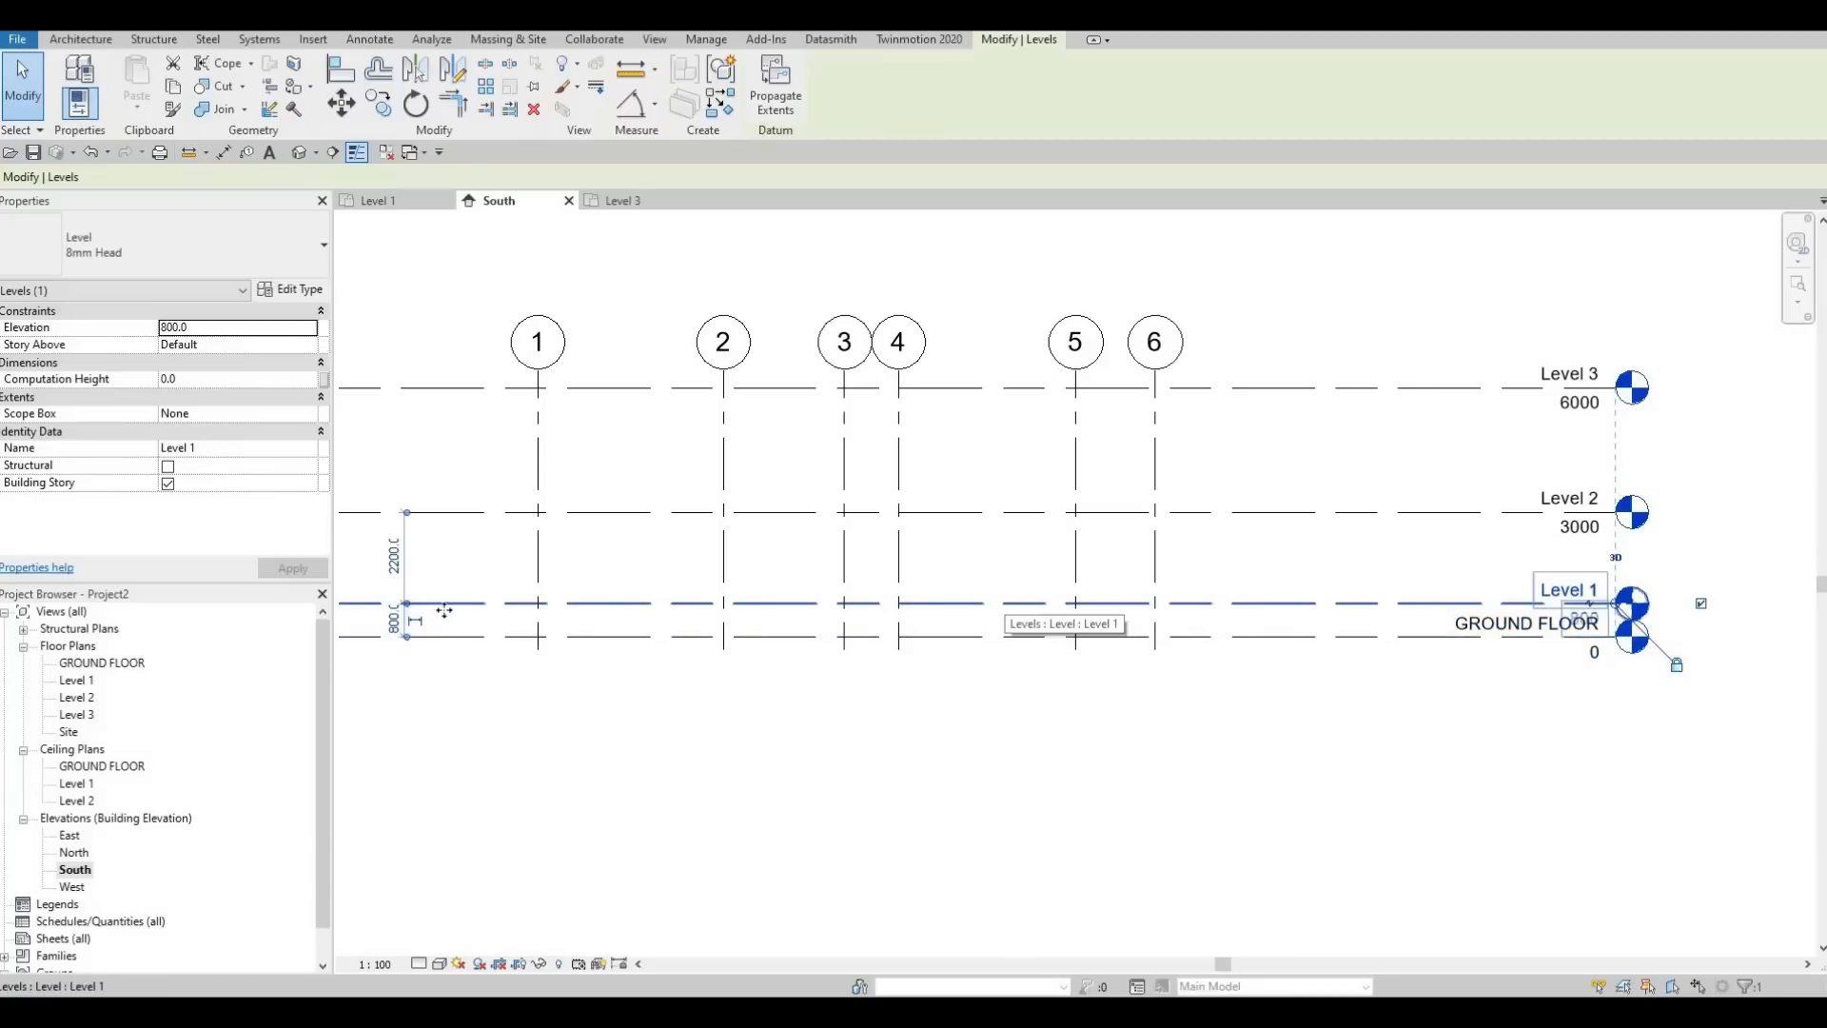
pyautogui.click(393, 621)
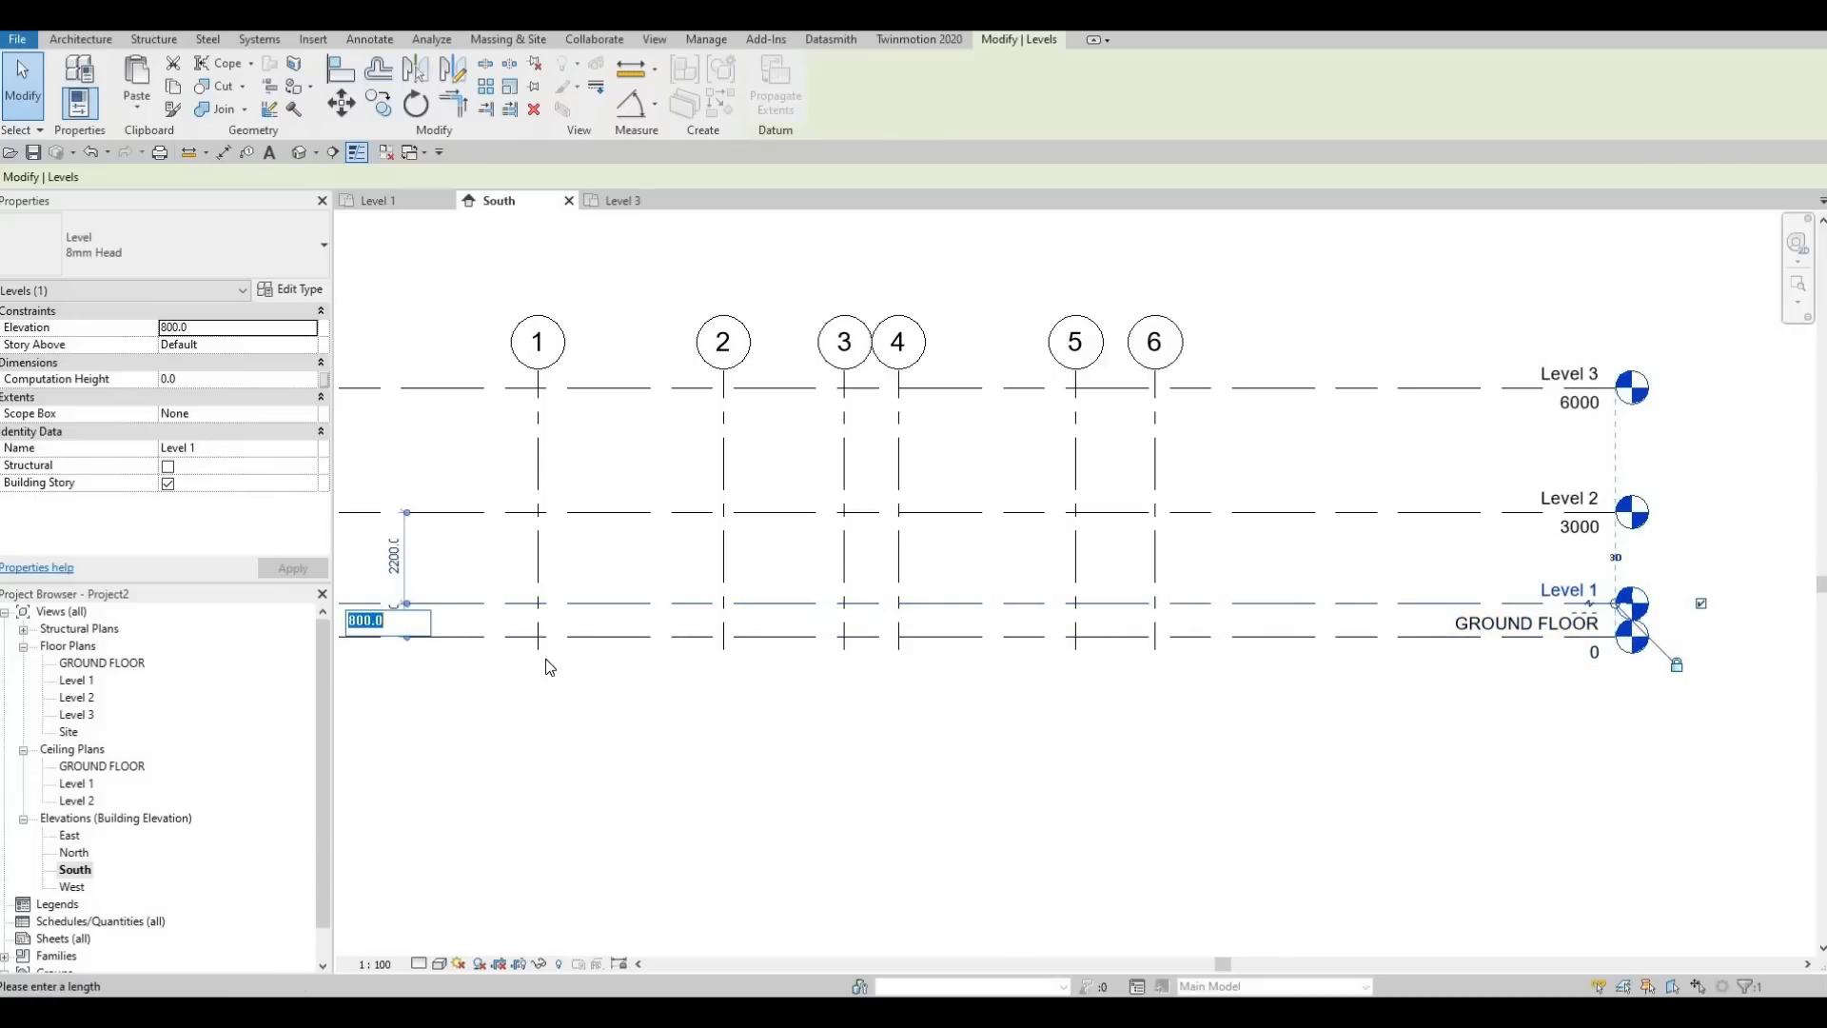
pyautogui.write('400')
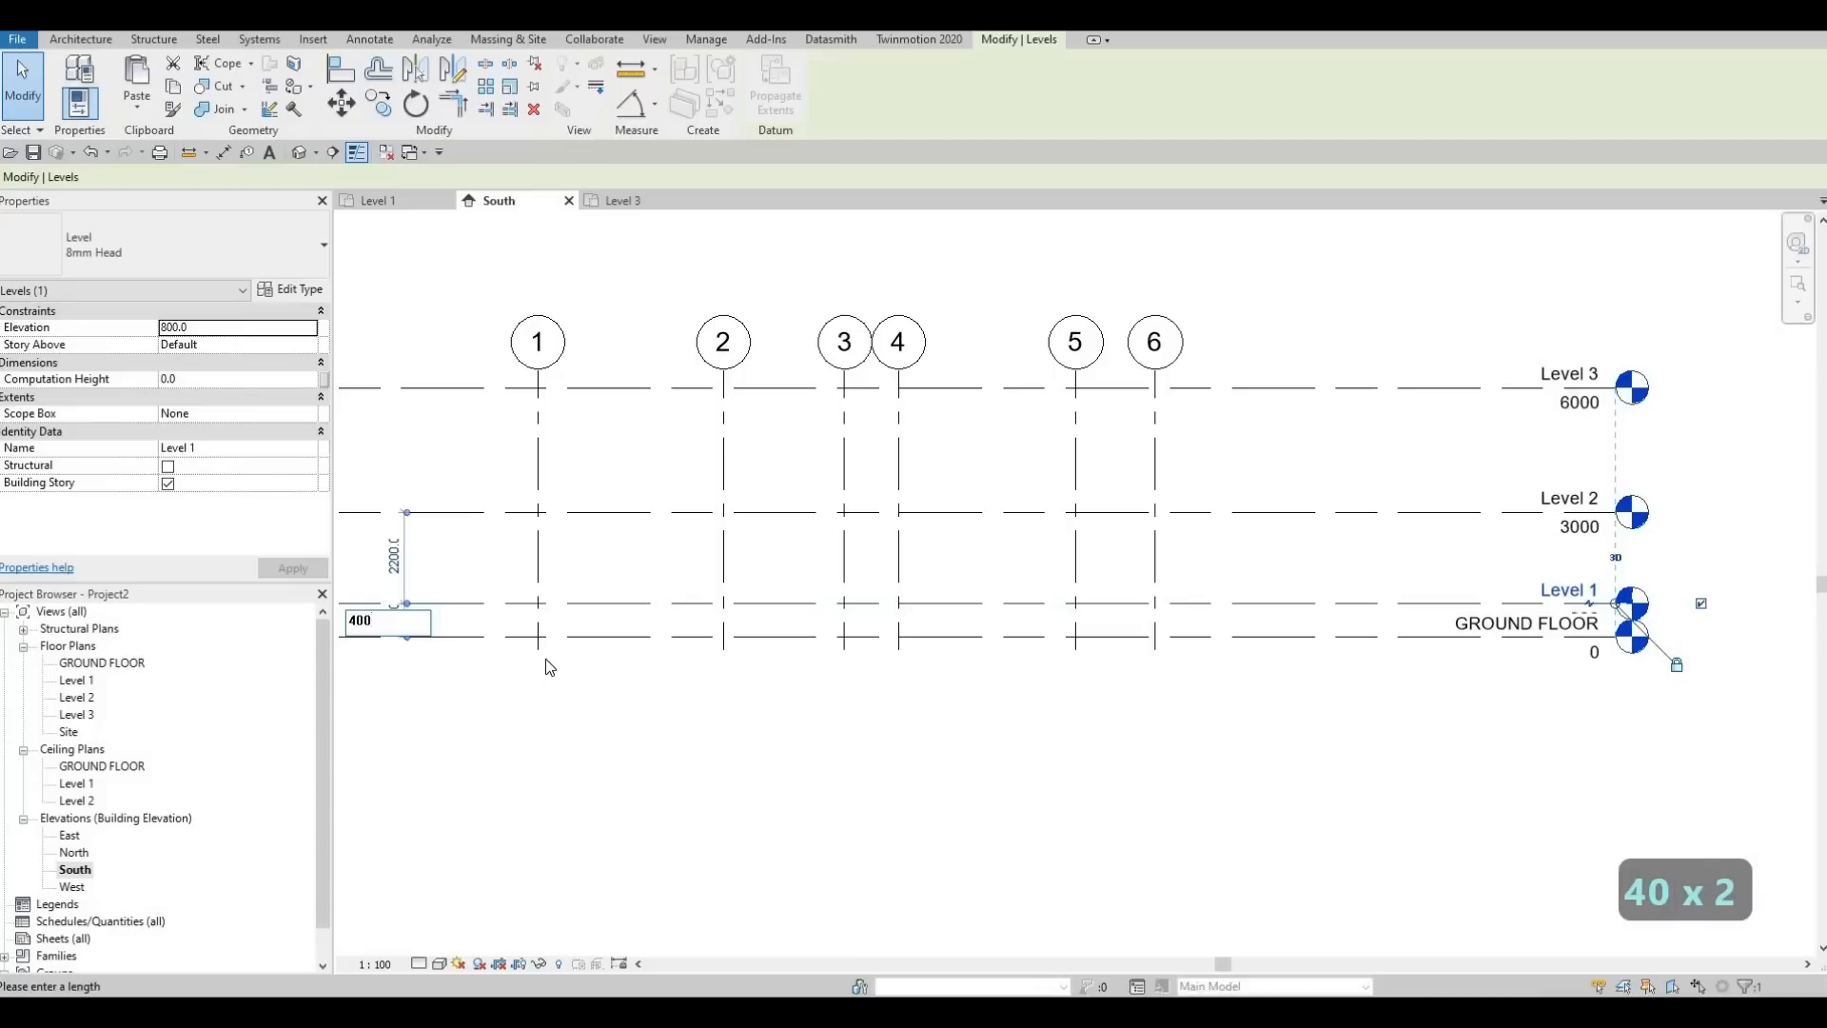
pyautogui.press('Return')
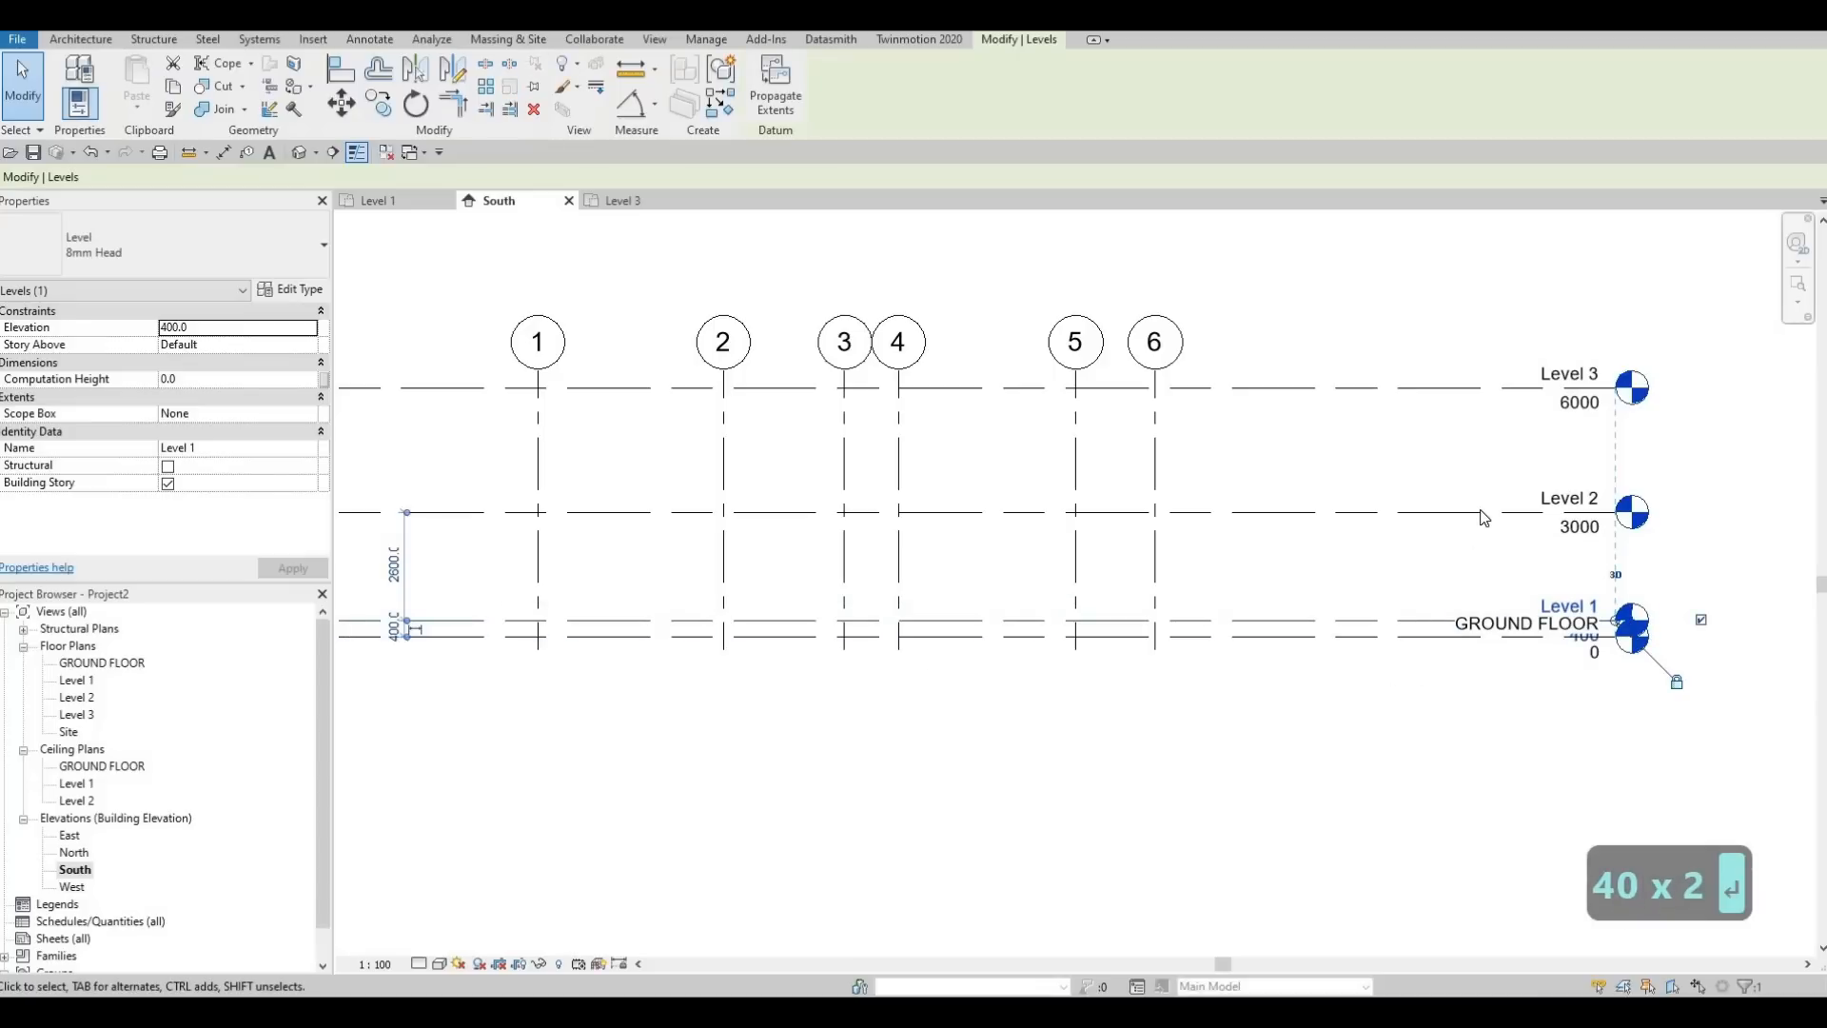
# Set Level 2's elevation to 3400
pyautogui.click(1581, 533)
pyautogui.click(1580, 529)
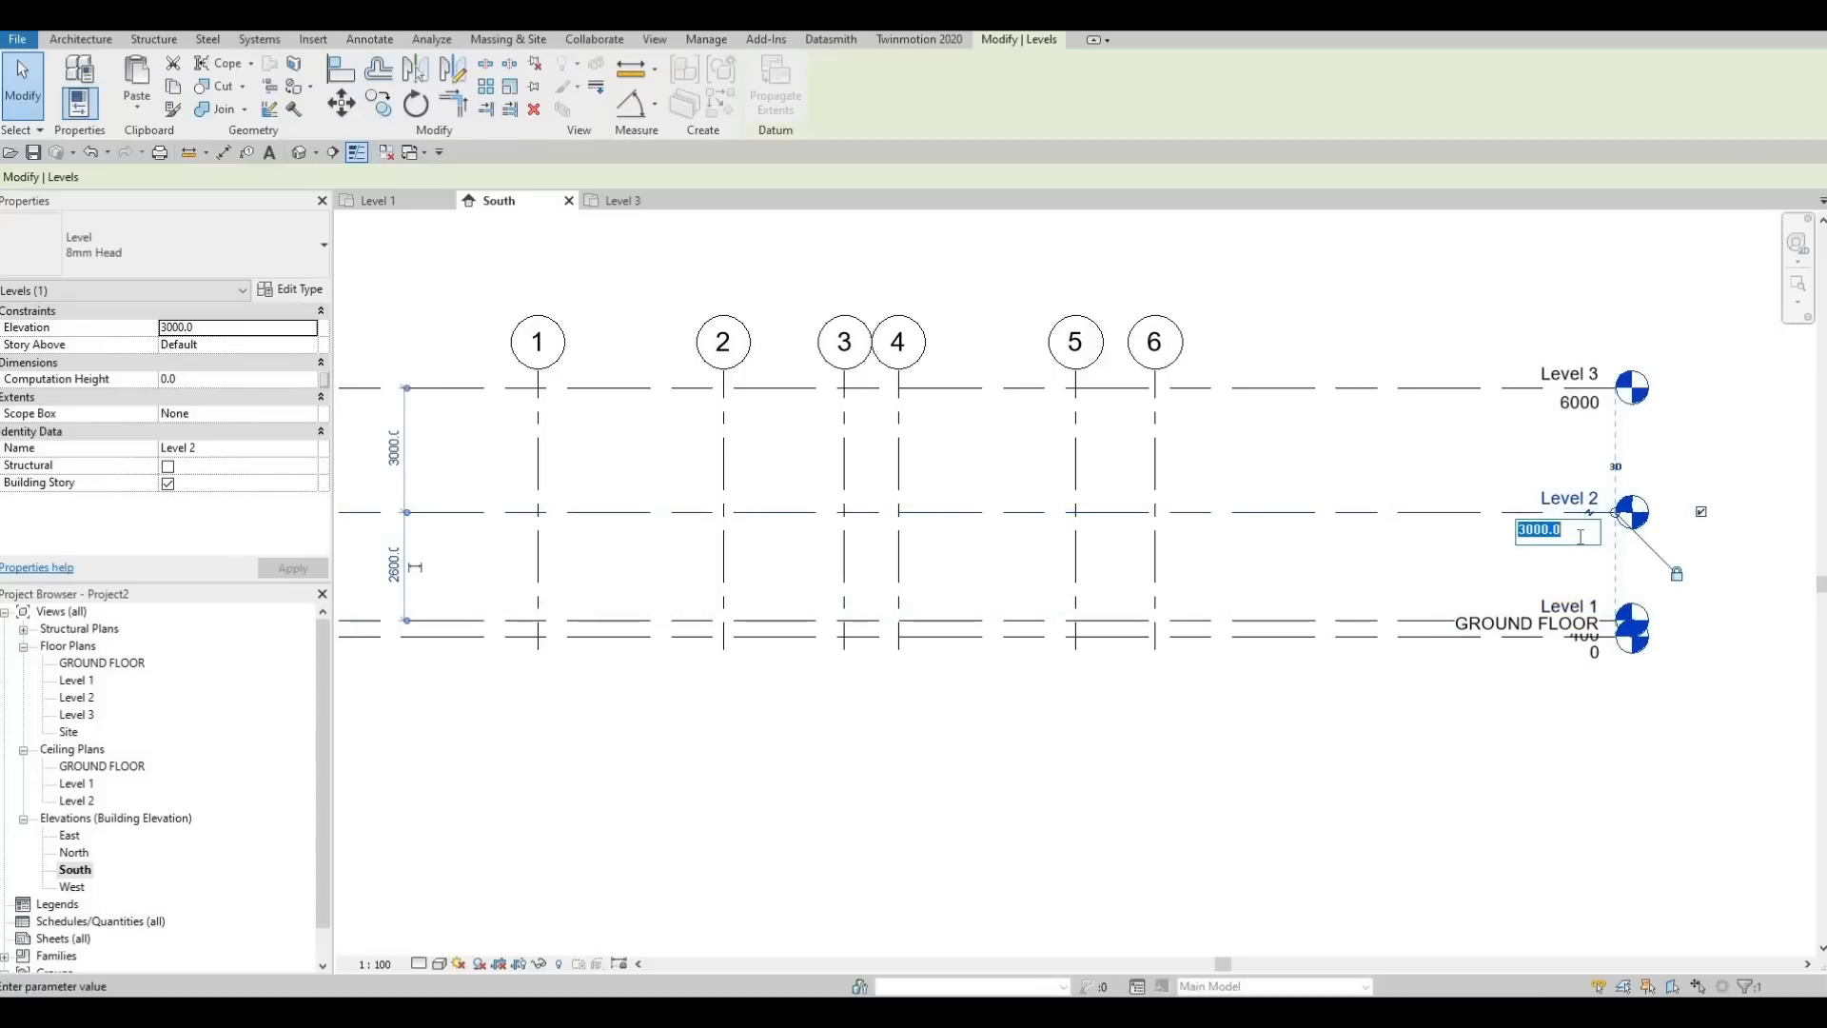
pyautogui.write('34000')
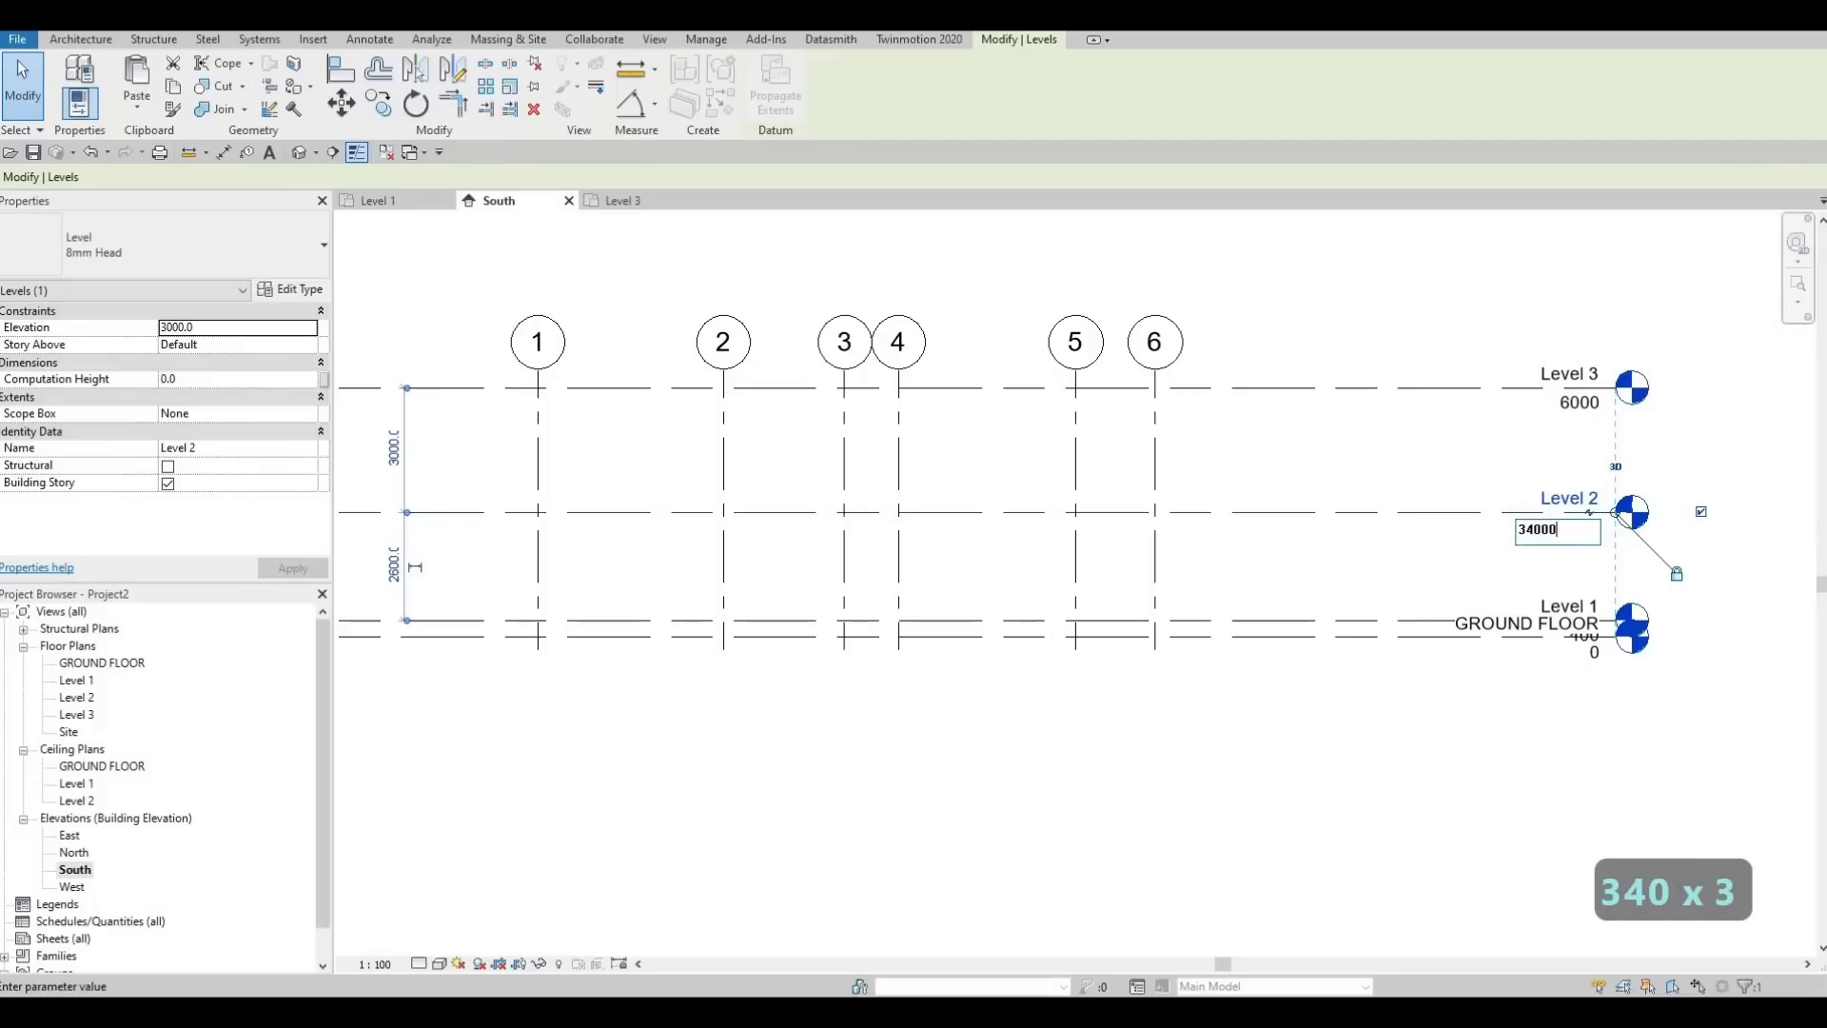
pyautogui.press('BackSpace')
pyautogui.press('Return')
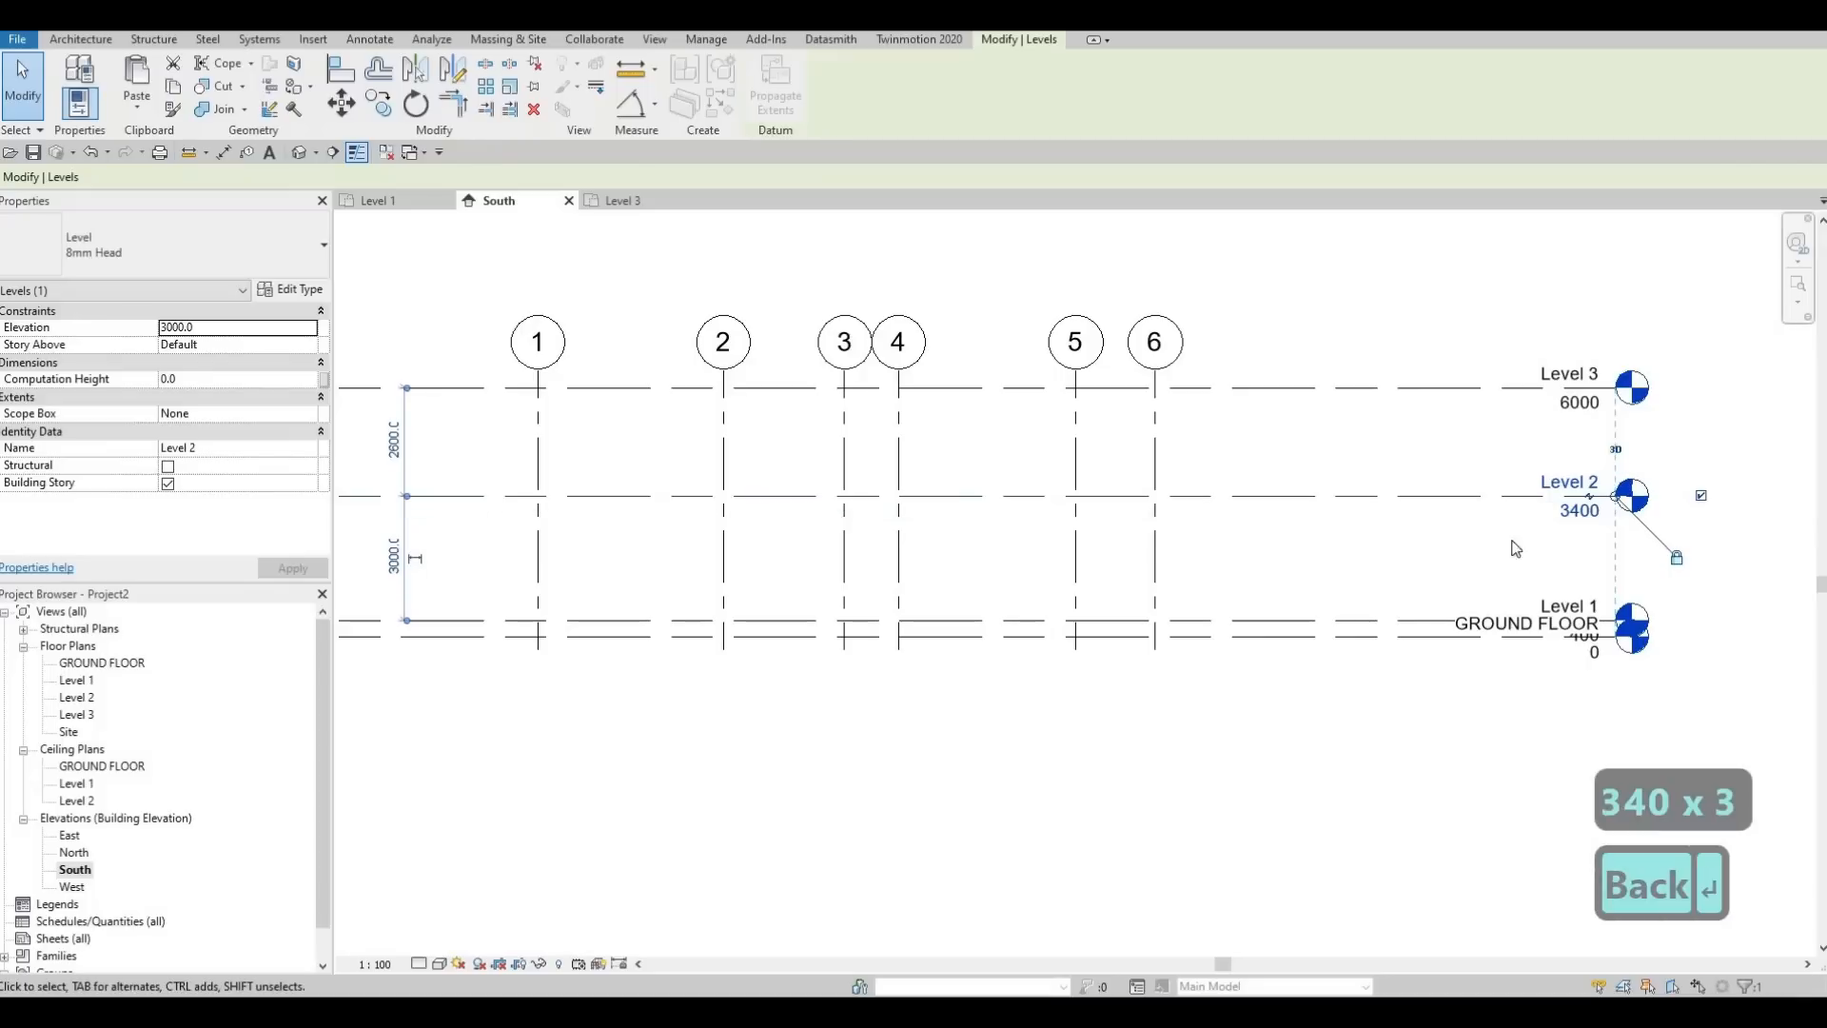
# Set the distance between Level 2 and Level 3 to 3000
pyautogui.click(447, 389)
pyautogui.click(393, 441)
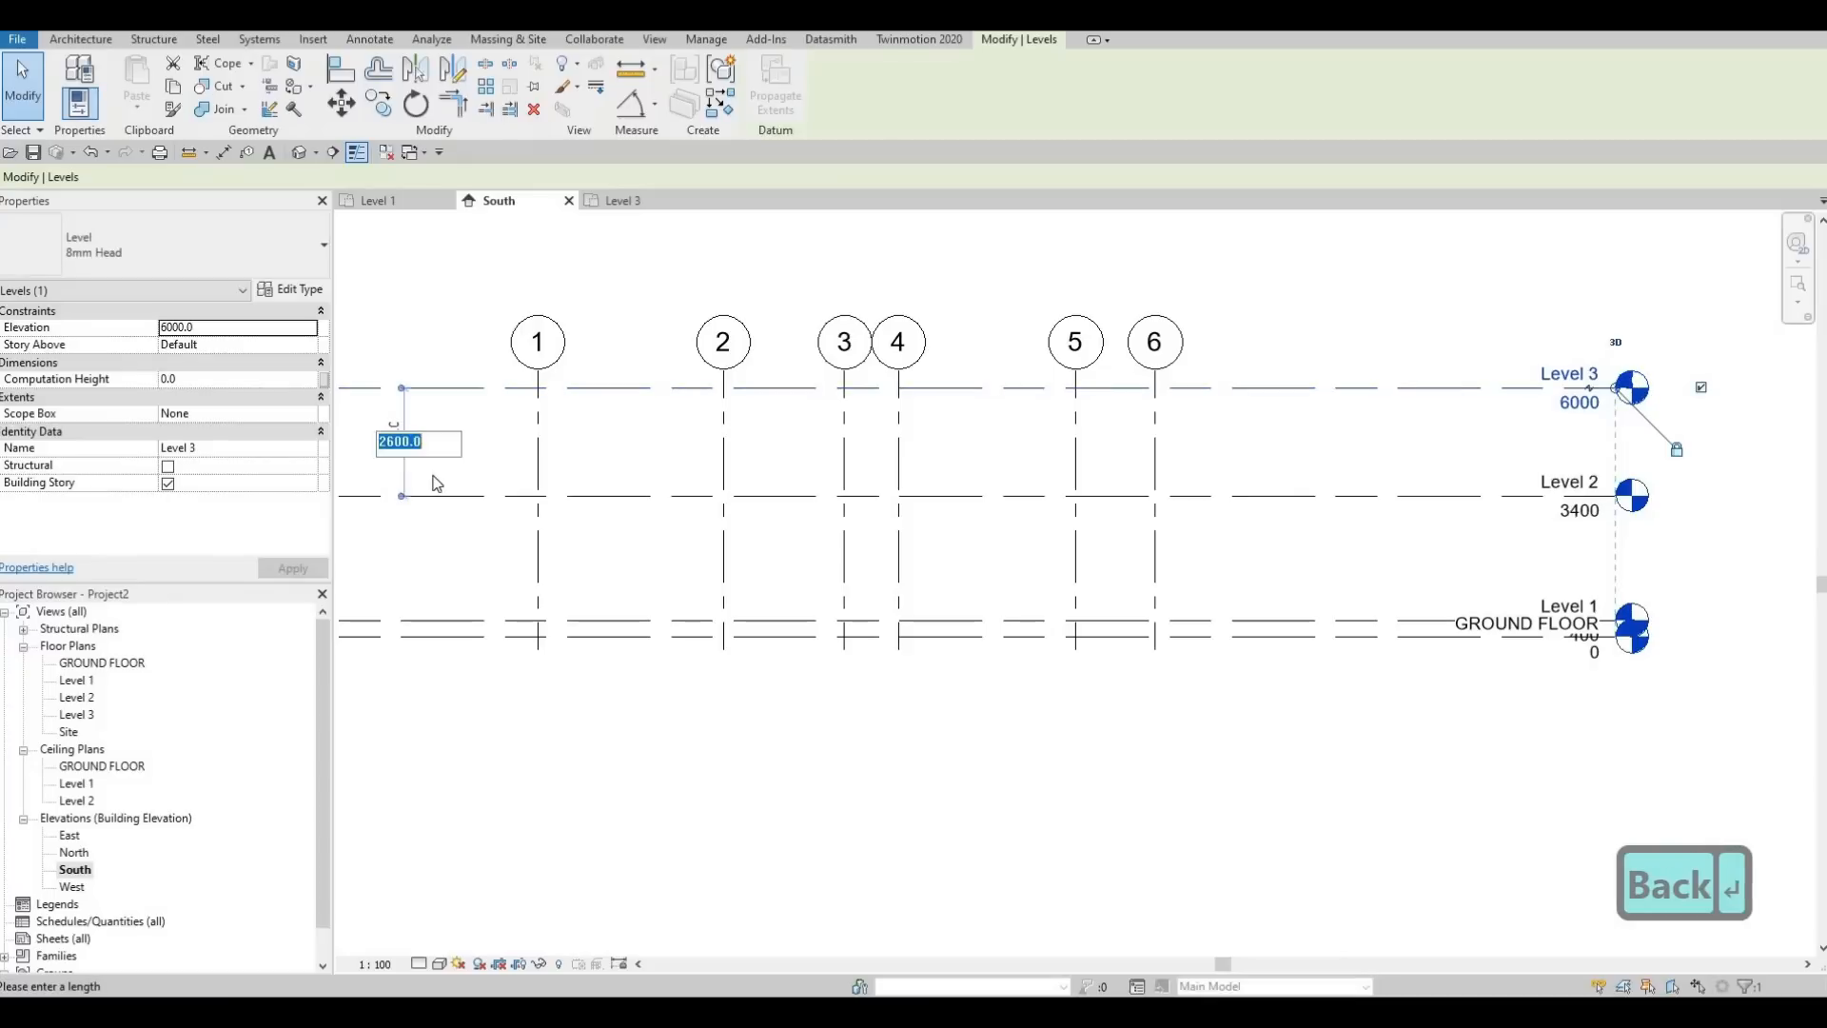
pyautogui.write('3000')
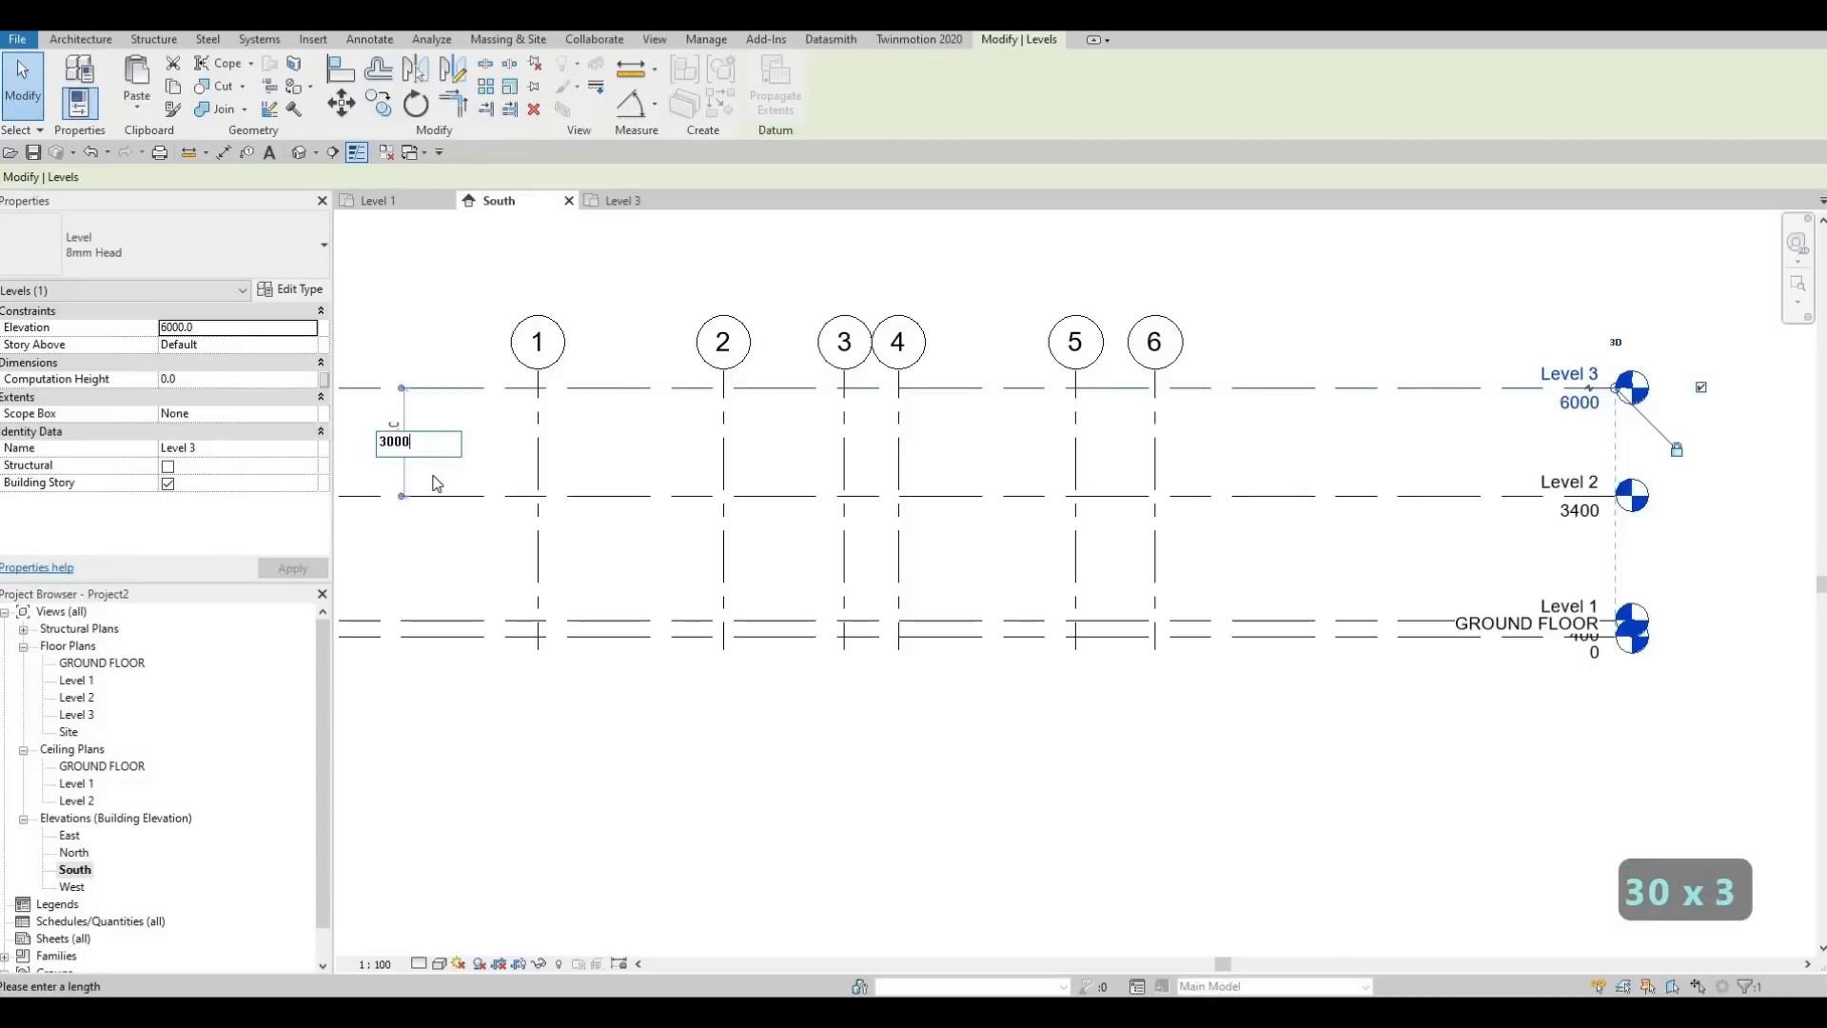
pyautogui.press('Return')
pyautogui.press('Escape')
pyautogui.press('Escape')
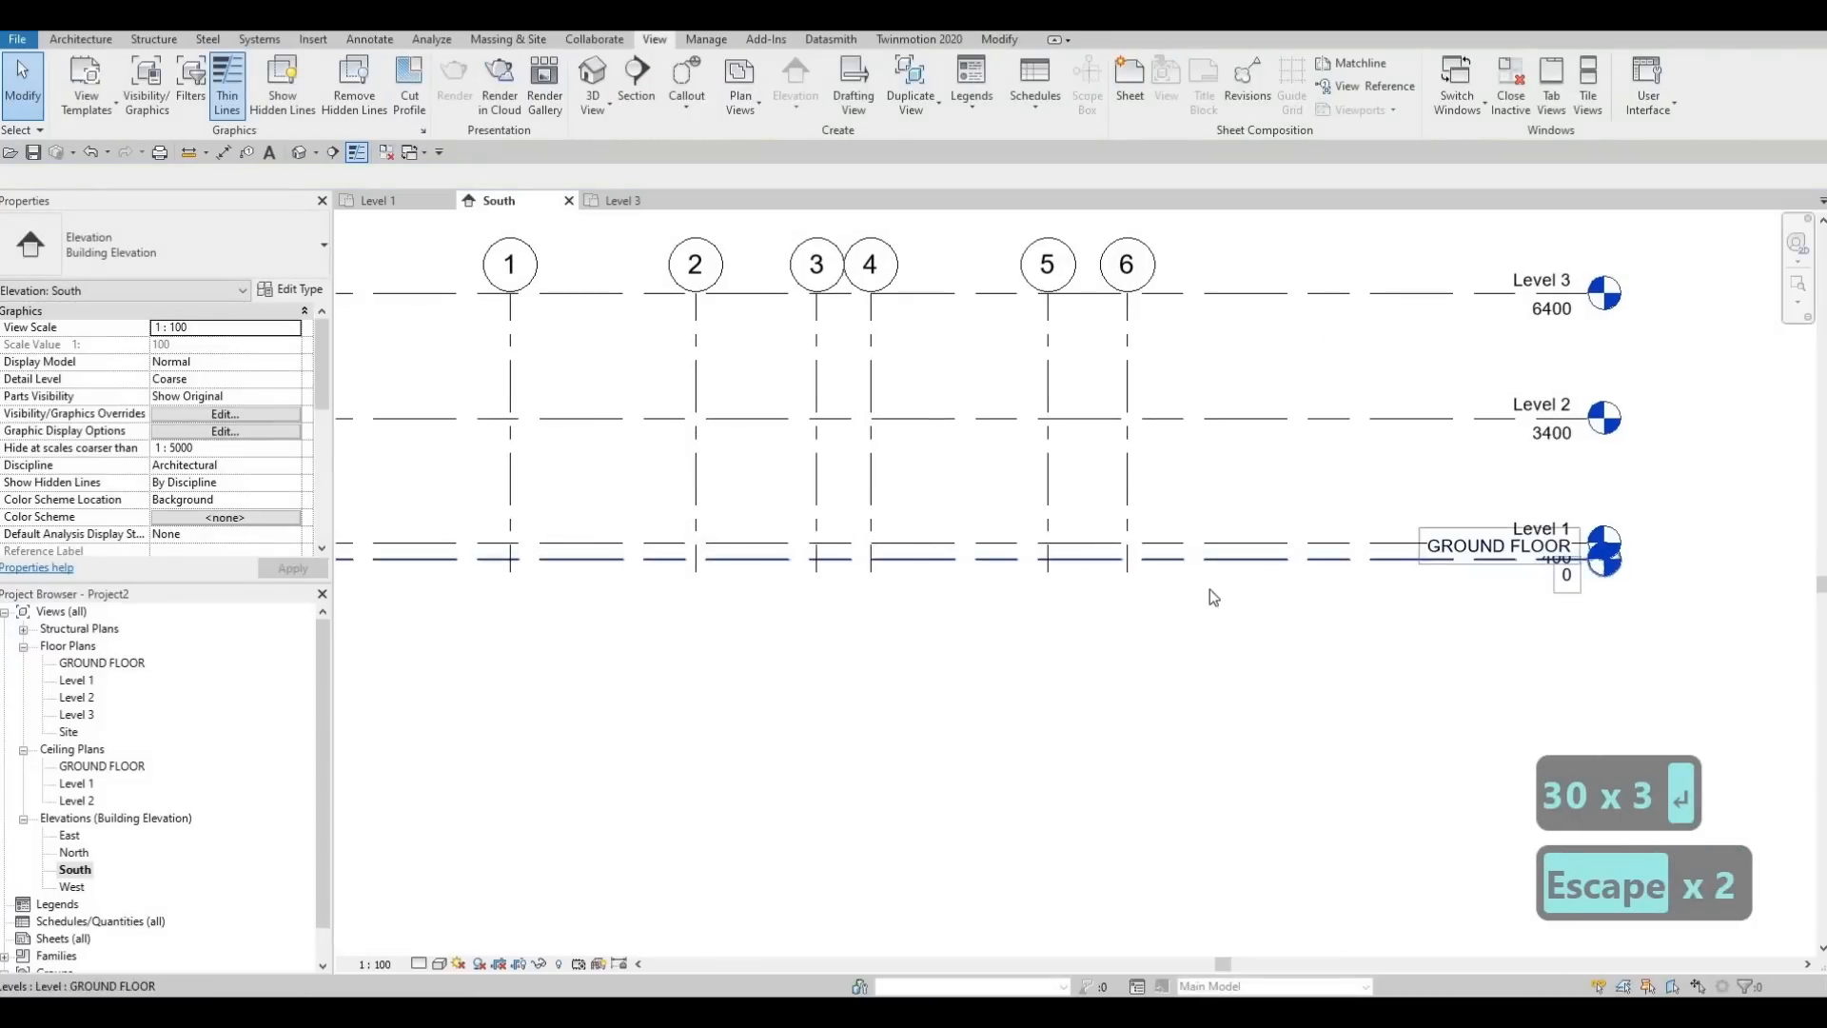
pyautogui.scroll(-1, 1427, 590)
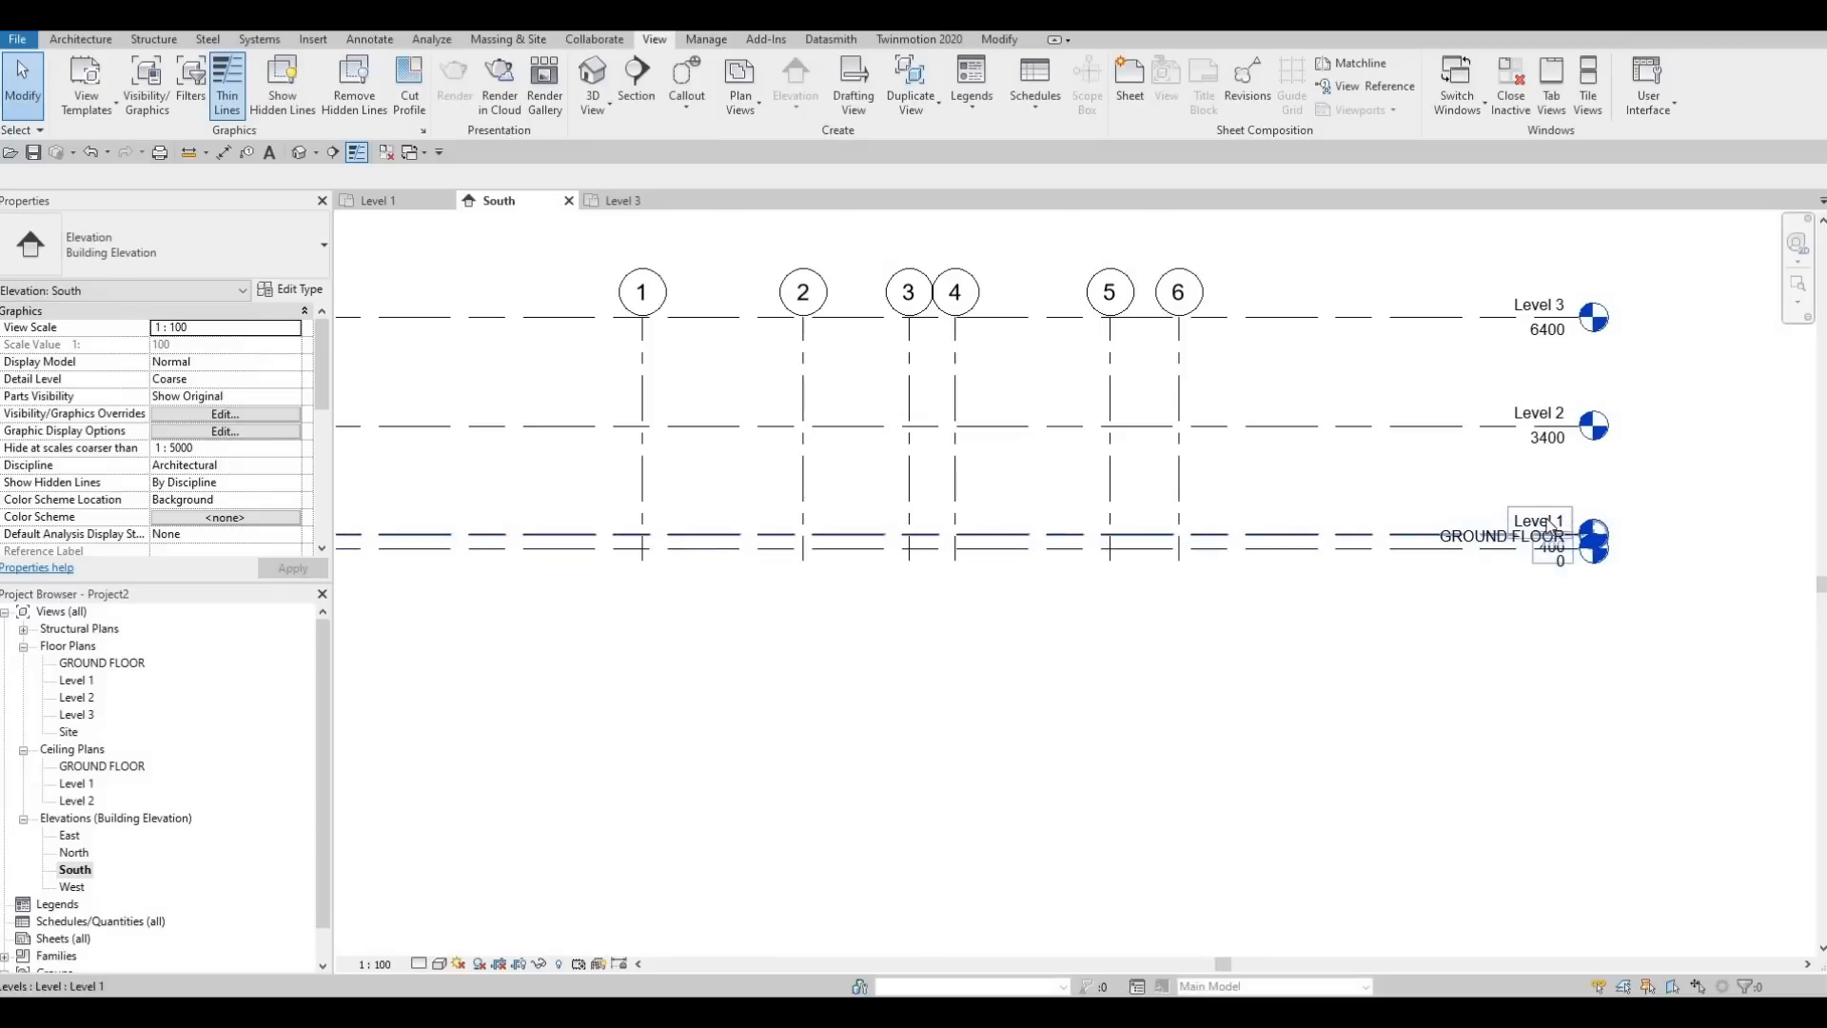
# Add an elbow to the GROUND FLOOR level line in the South elevation and place its head below Level 1's
pyautogui.click(1470, 550)
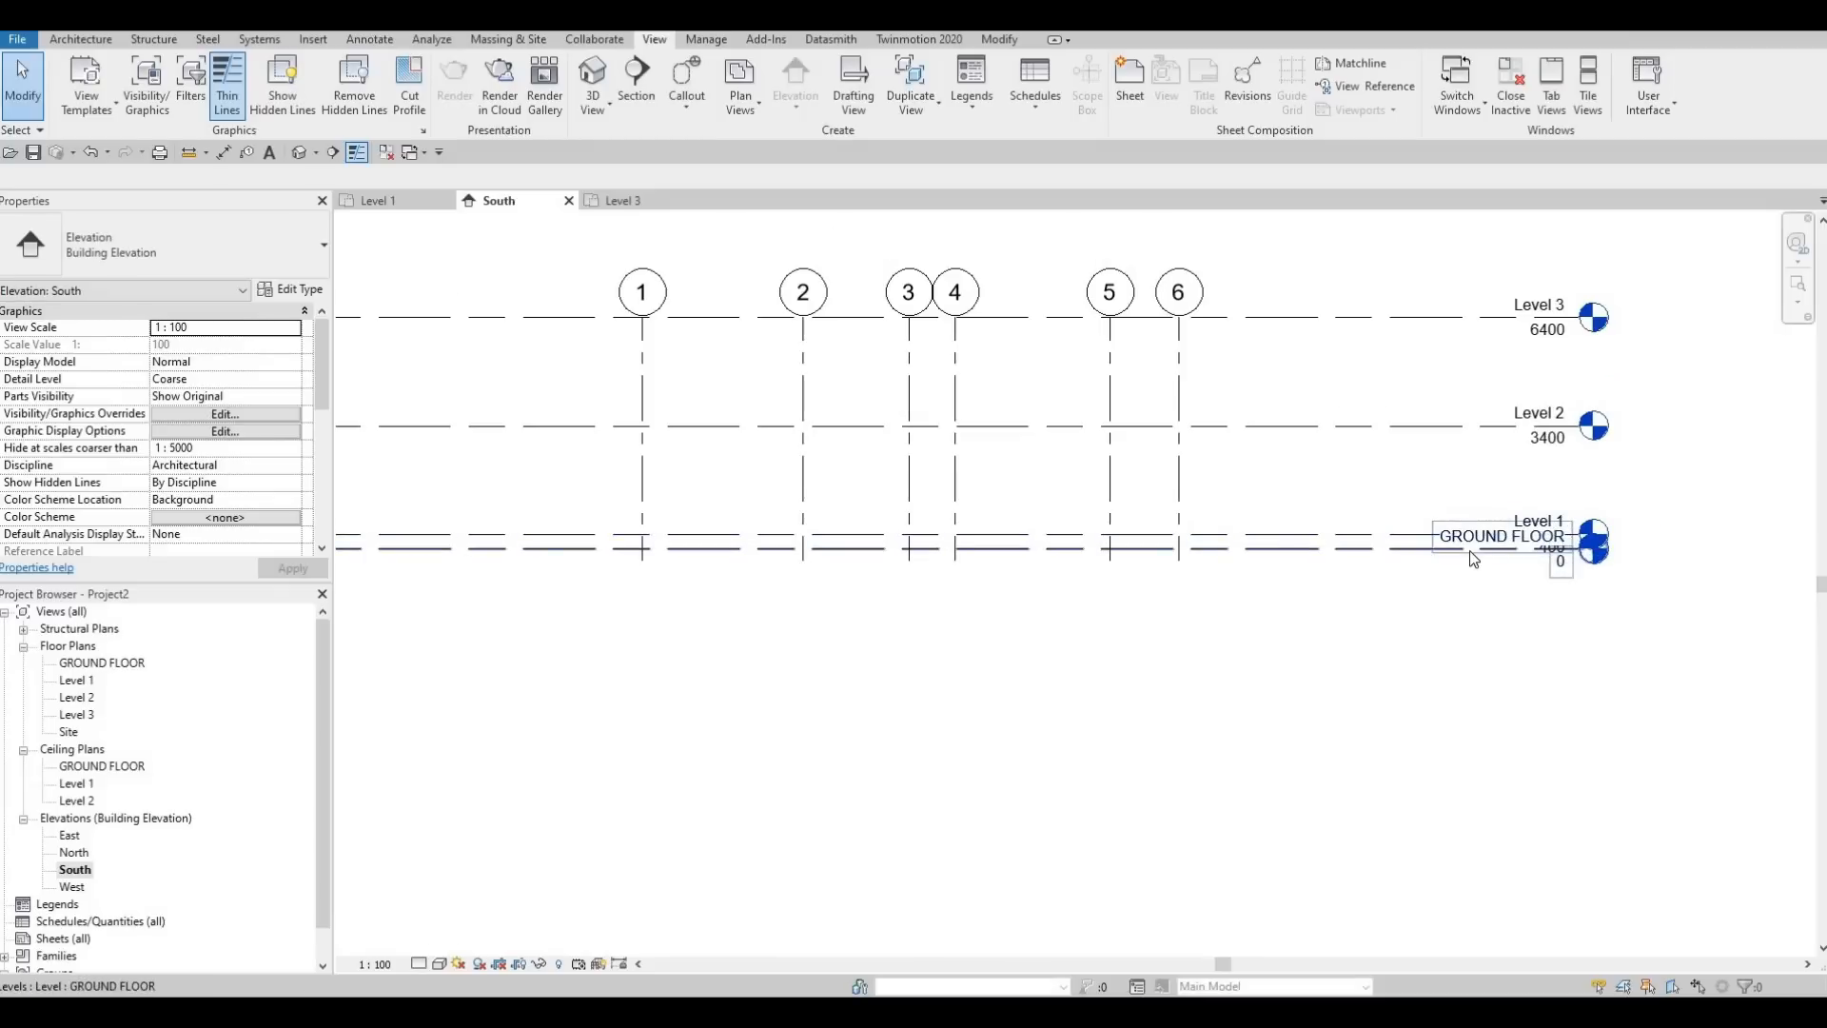
pyautogui.click(1534, 568)
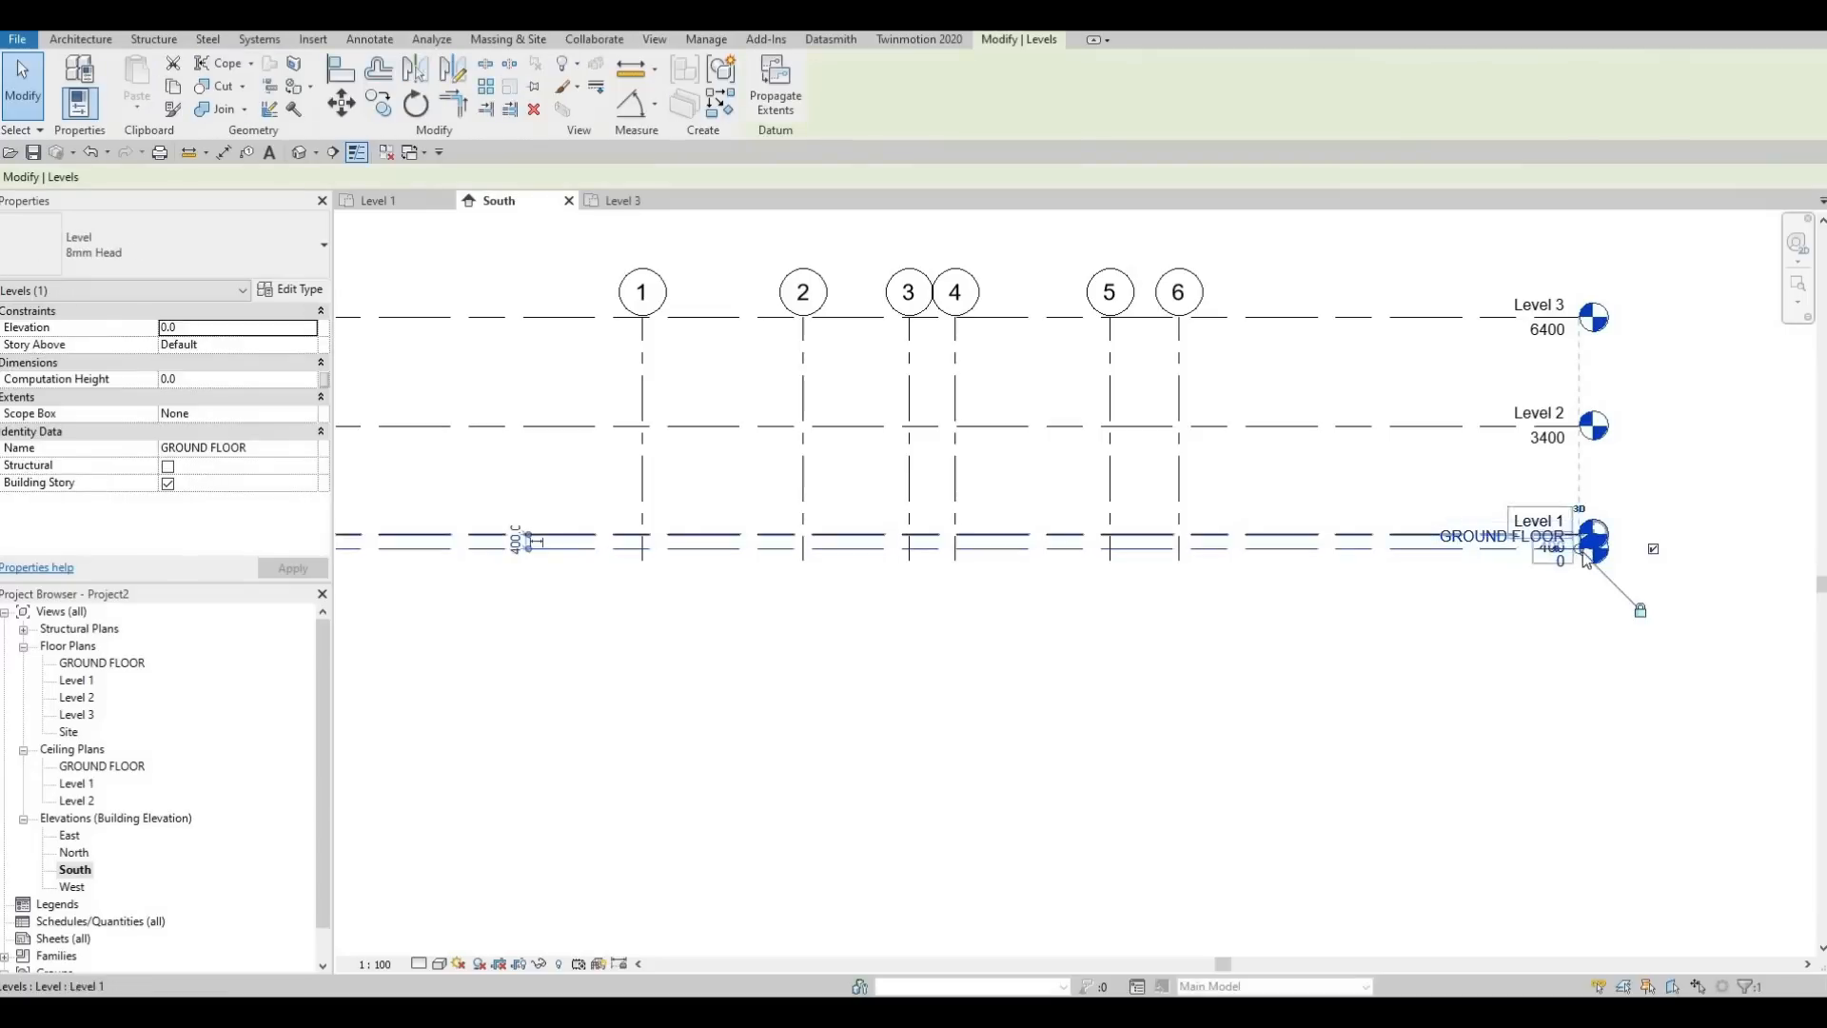
pyautogui.scroll(5, 1592, 521)
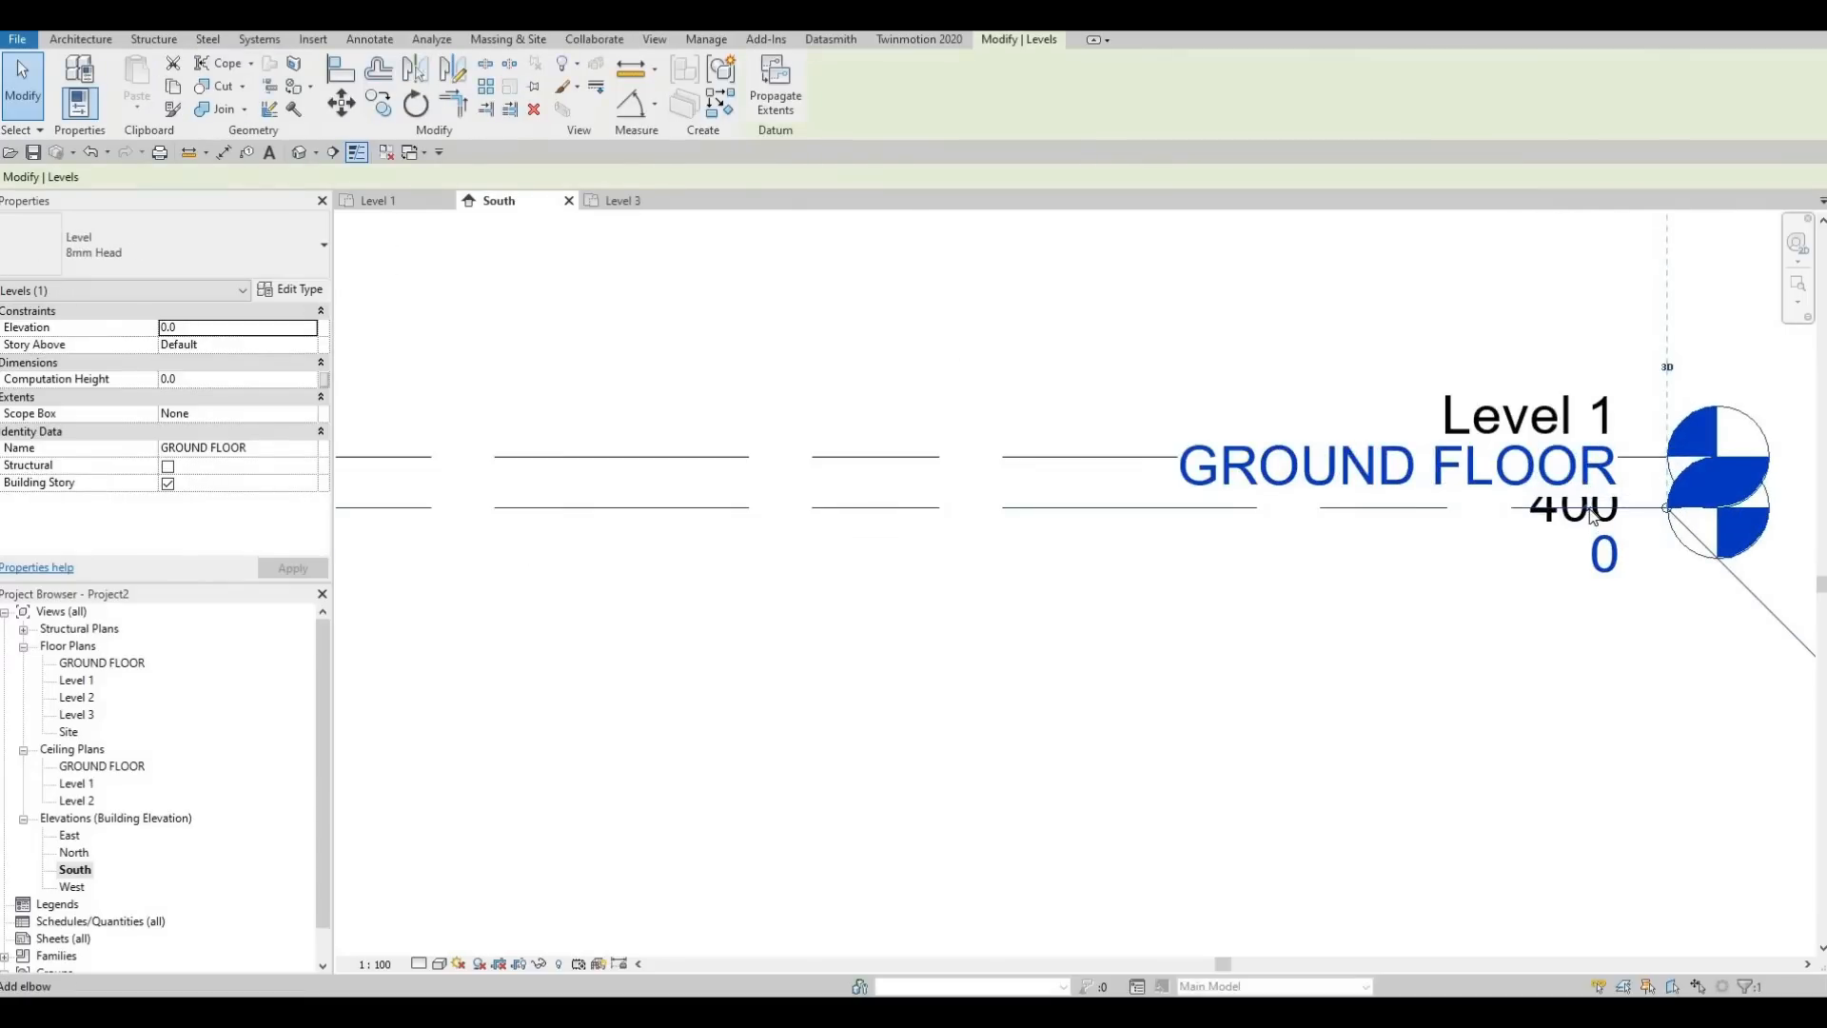
pyautogui.click(1561, 556)
pyautogui.moveTo(1110, 510); pyautogui.dragTo(1156, 614)
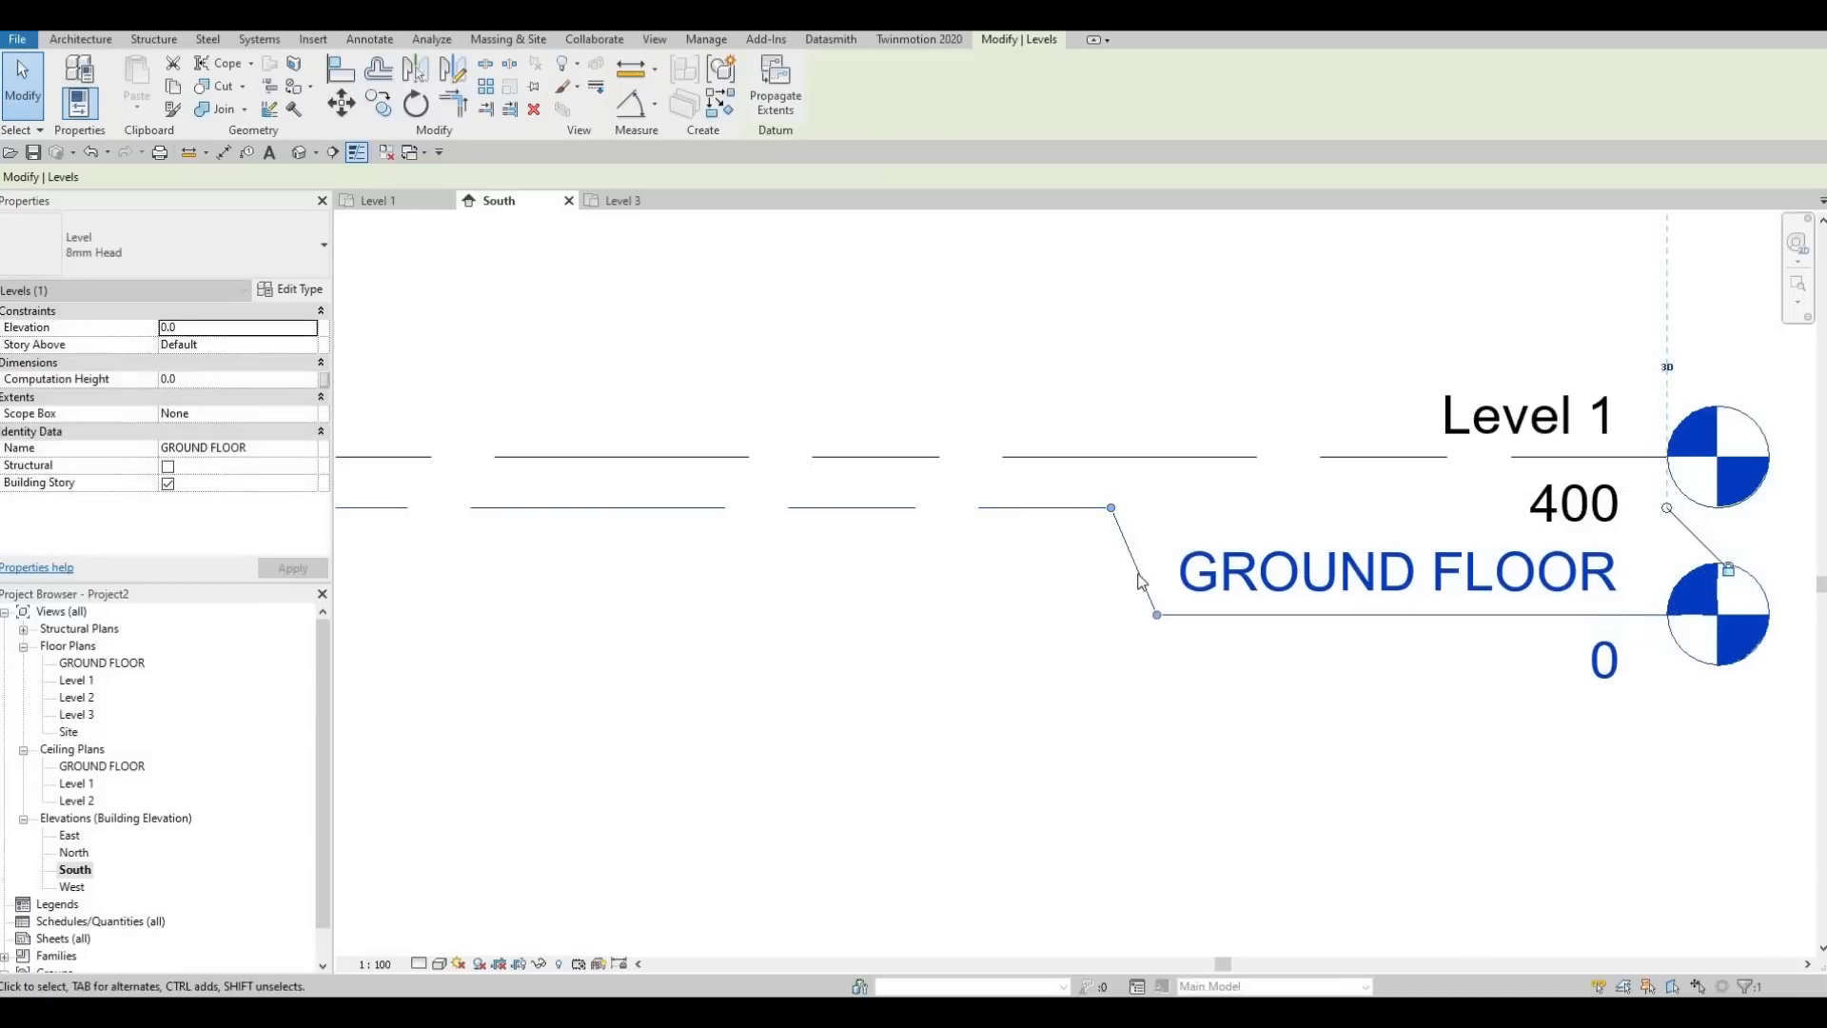
pyautogui.scroll(-2, 1141, 582)
pyautogui.moveTo(1244, 542)
pyautogui.mouseDown()
pyautogui.moveTo(1140, 578)
pyautogui.moveTo(1250, 563)
pyautogui.mouseUp()
pyautogui.scroll(-3, 1142, 580)
pyautogui.scroll(-2, 1142, 596)
pyautogui.scroll(-1, 971, 514)
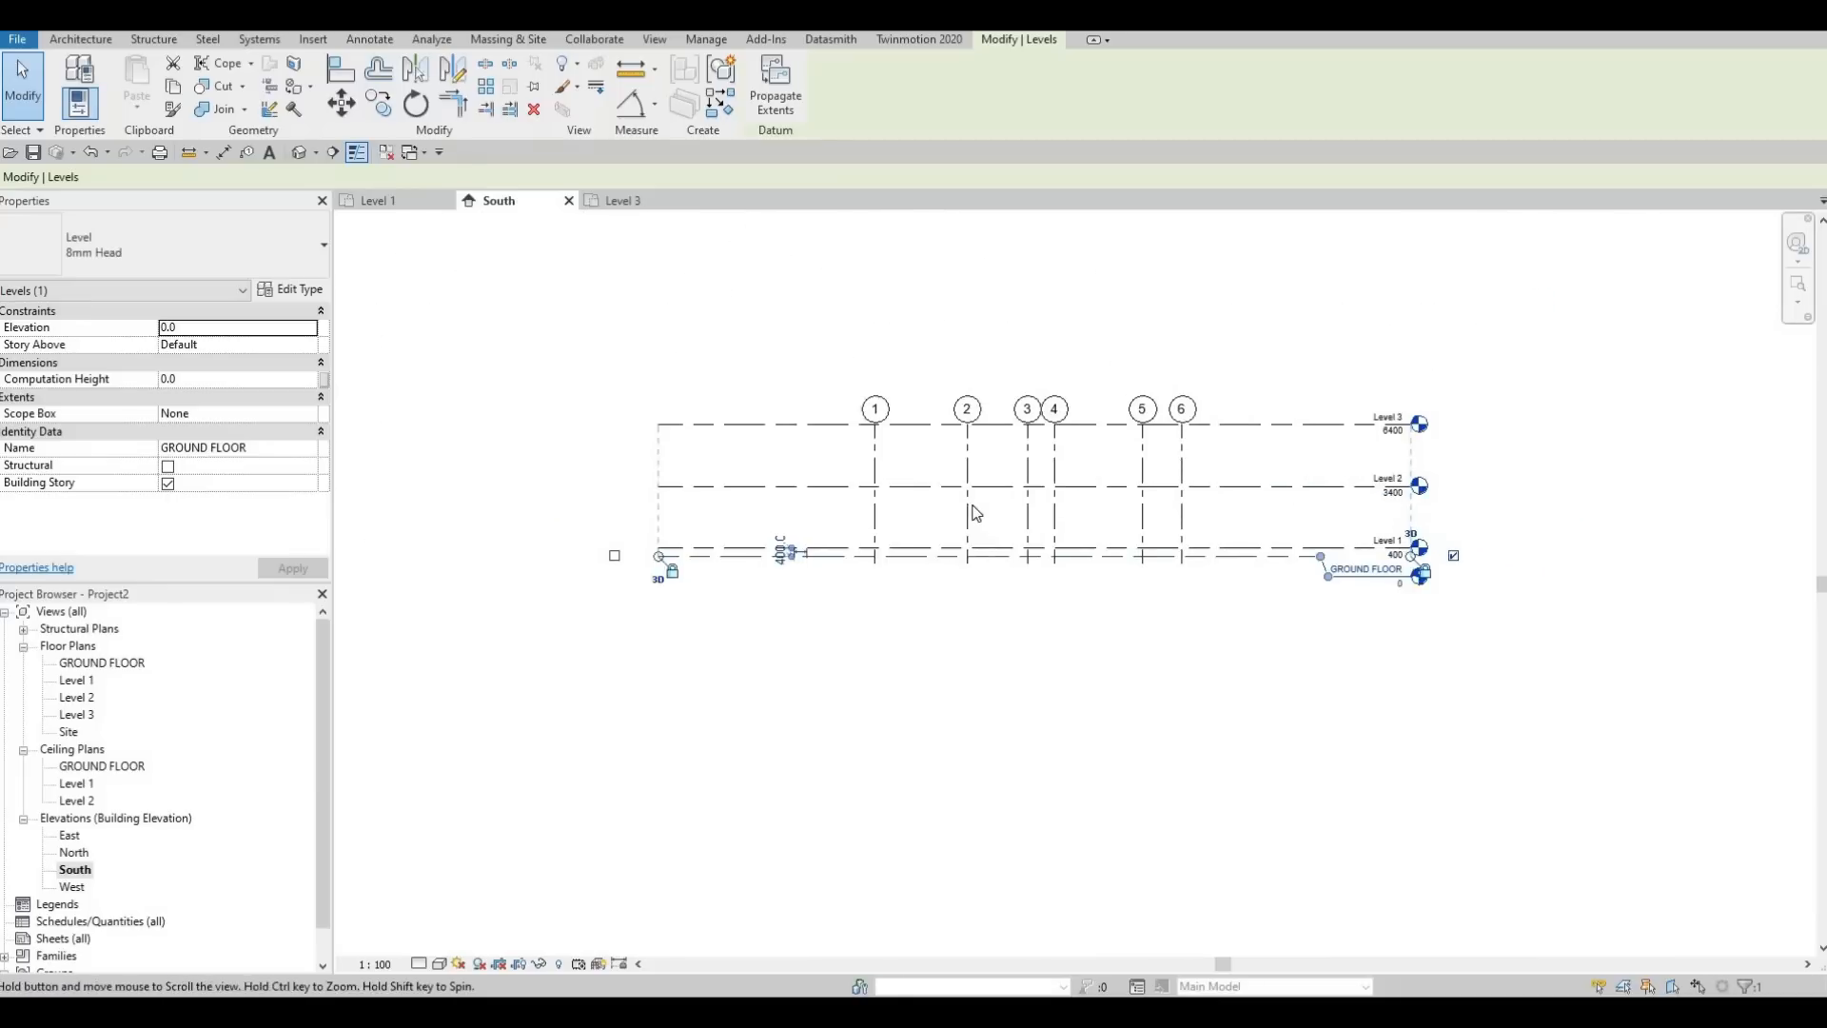
# Lower the tops of grids 1 to 6 below Level 3 and check the Level 3 floor plan
pyautogui.click(888, 441)
pyautogui.moveTo(888, 441); pyautogui.dragTo(886, 463)
pyautogui.moveTo(912, 401); pyautogui.dragTo(910, 460)
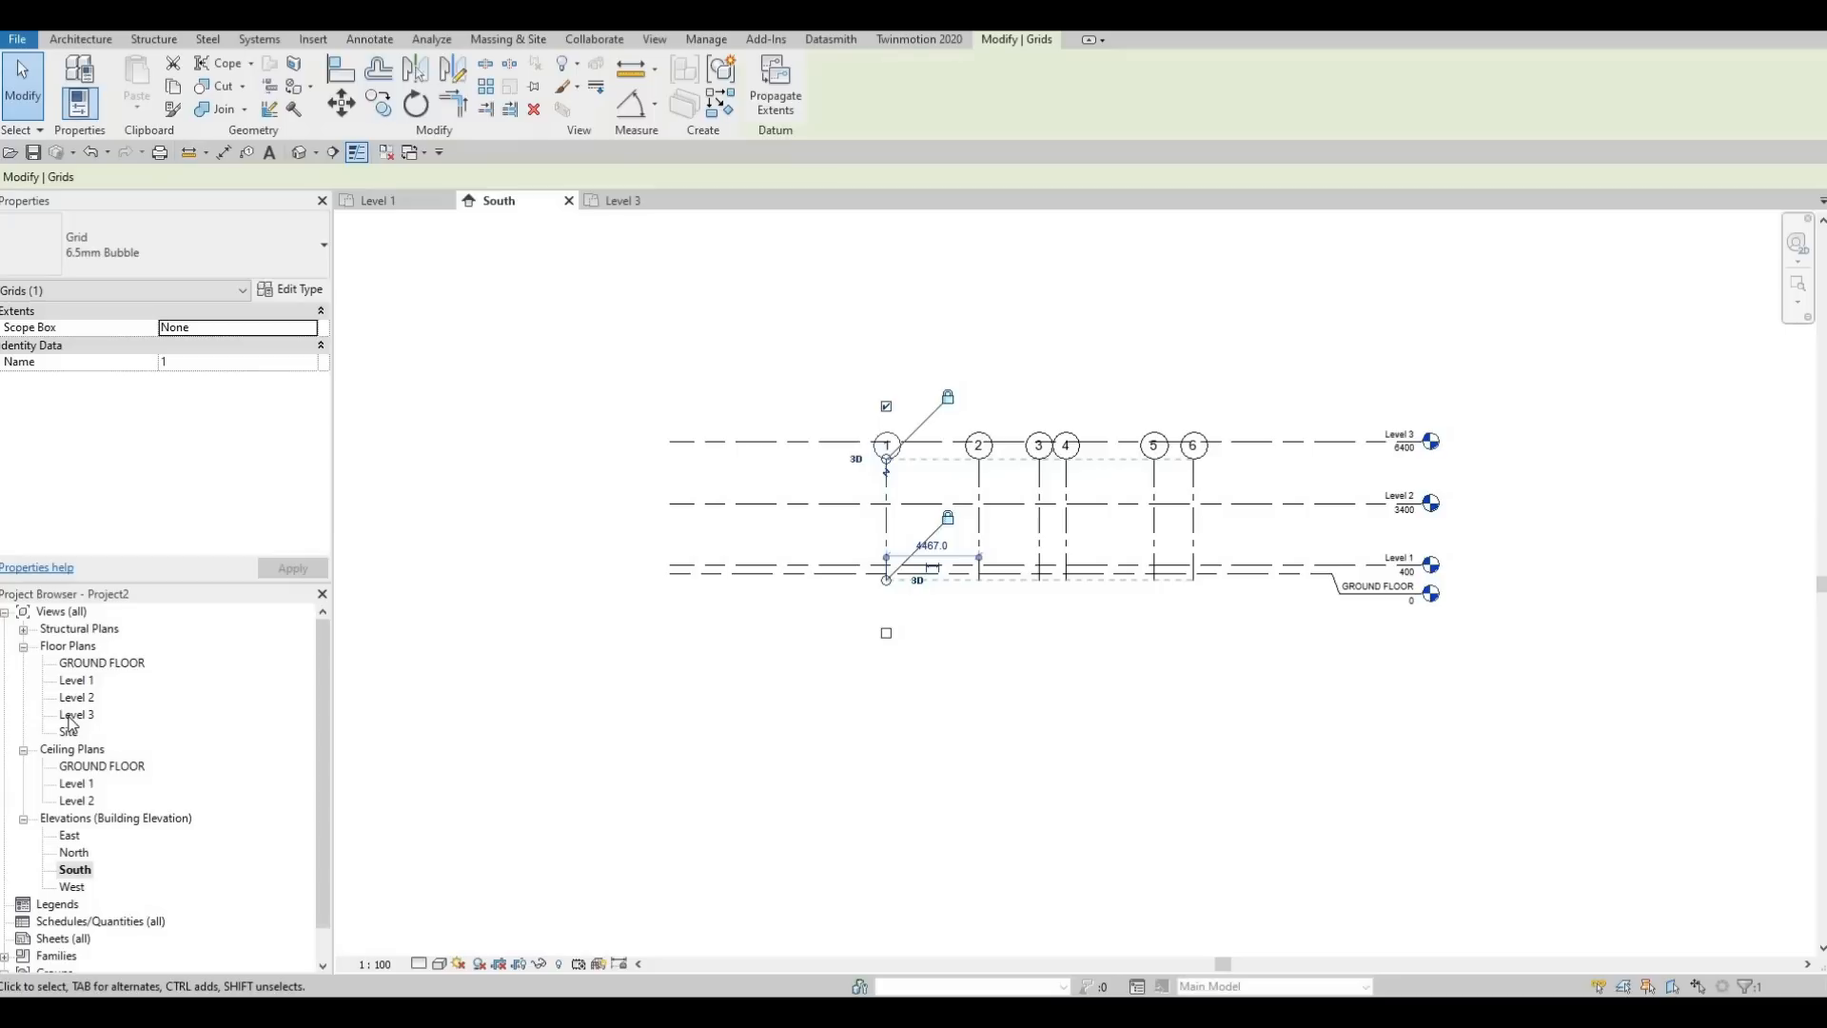
pyautogui.click(613, 201)
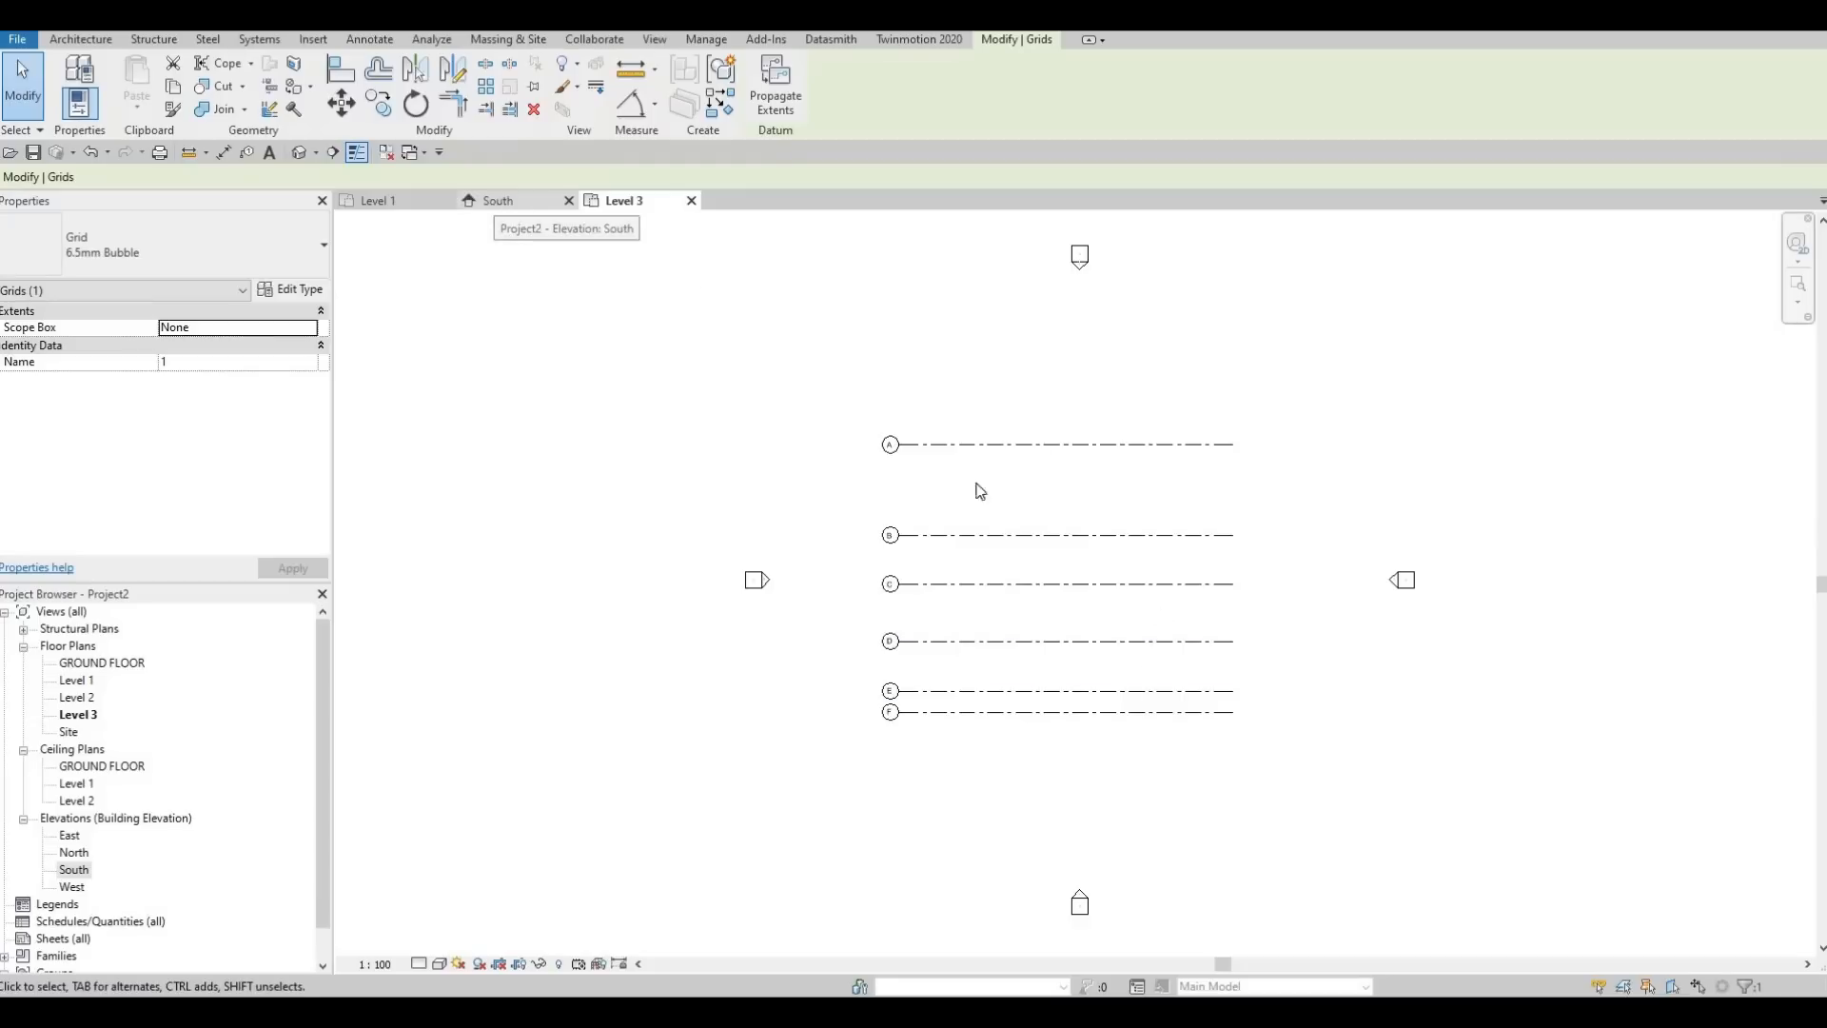
# Raise the tops of grids 1 to 6 well above Level 3 in the South elevation and check the Level 3 floor plan
pyautogui.click(494, 199)
pyautogui.moveTo(885, 404); pyautogui.dragTo(881, 338)
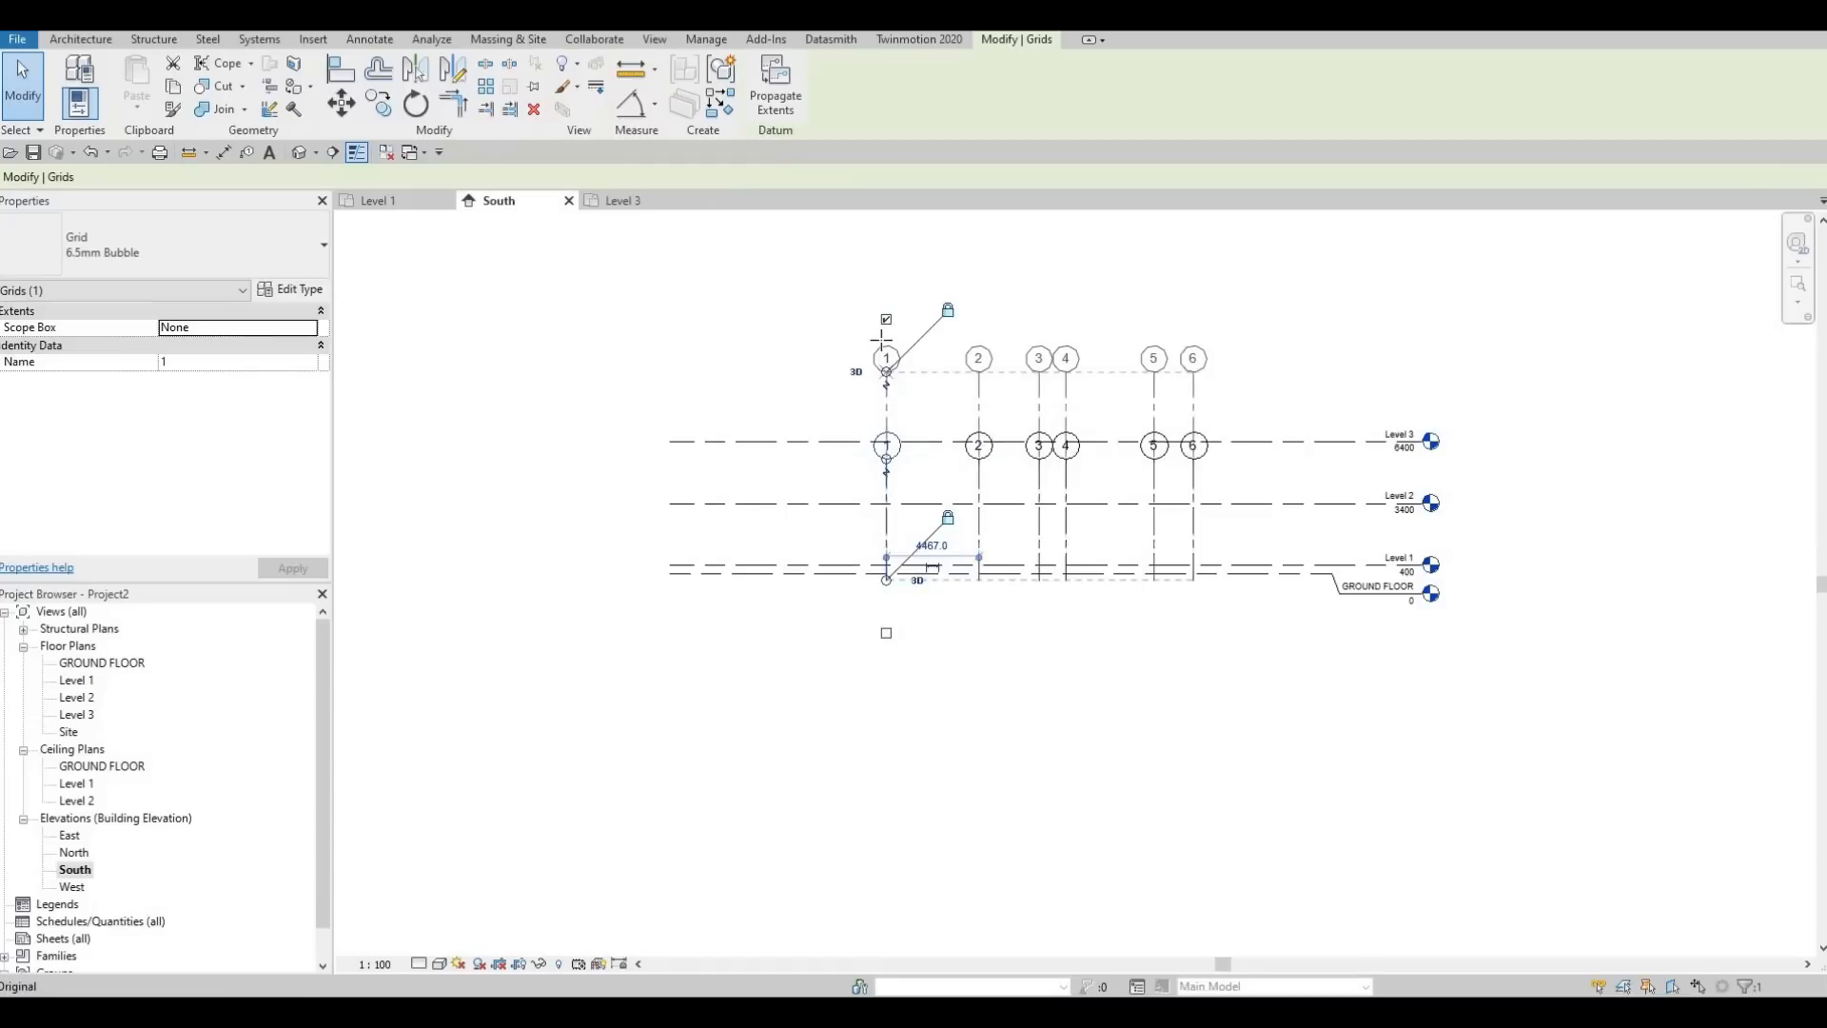
pyautogui.click(636, 202)
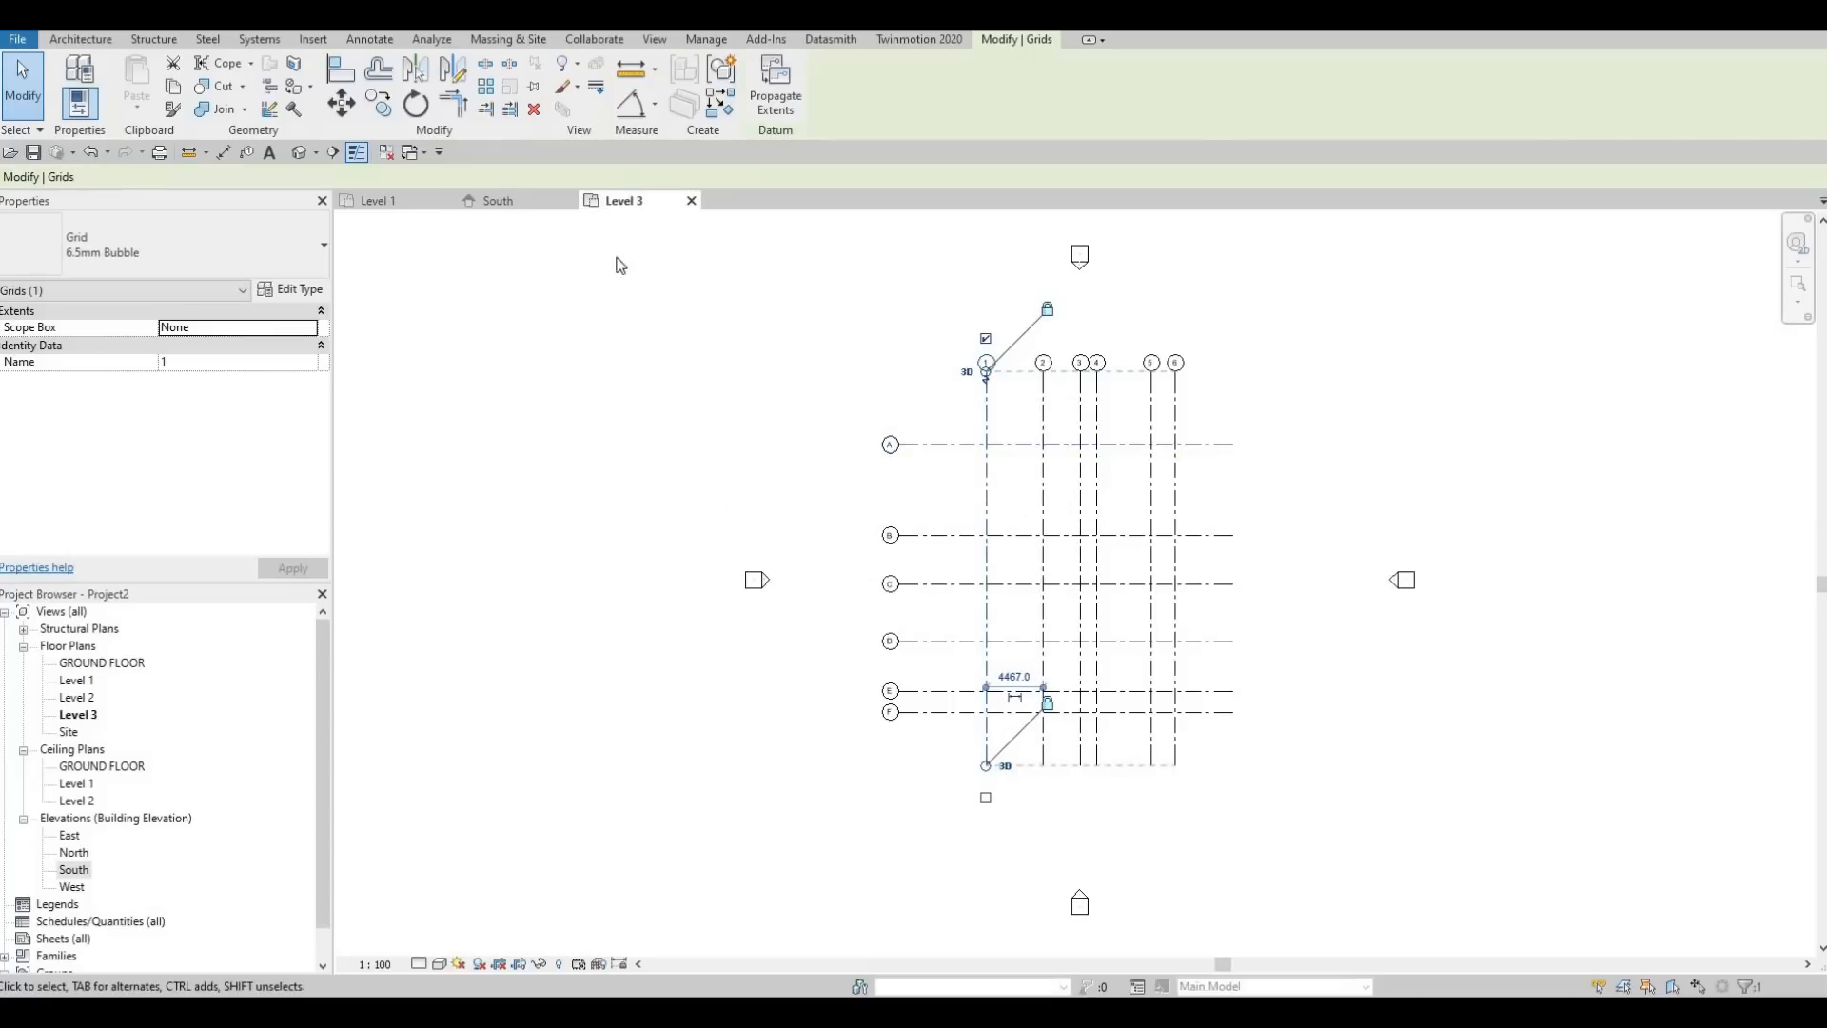
pyautogui.click(494, 200)
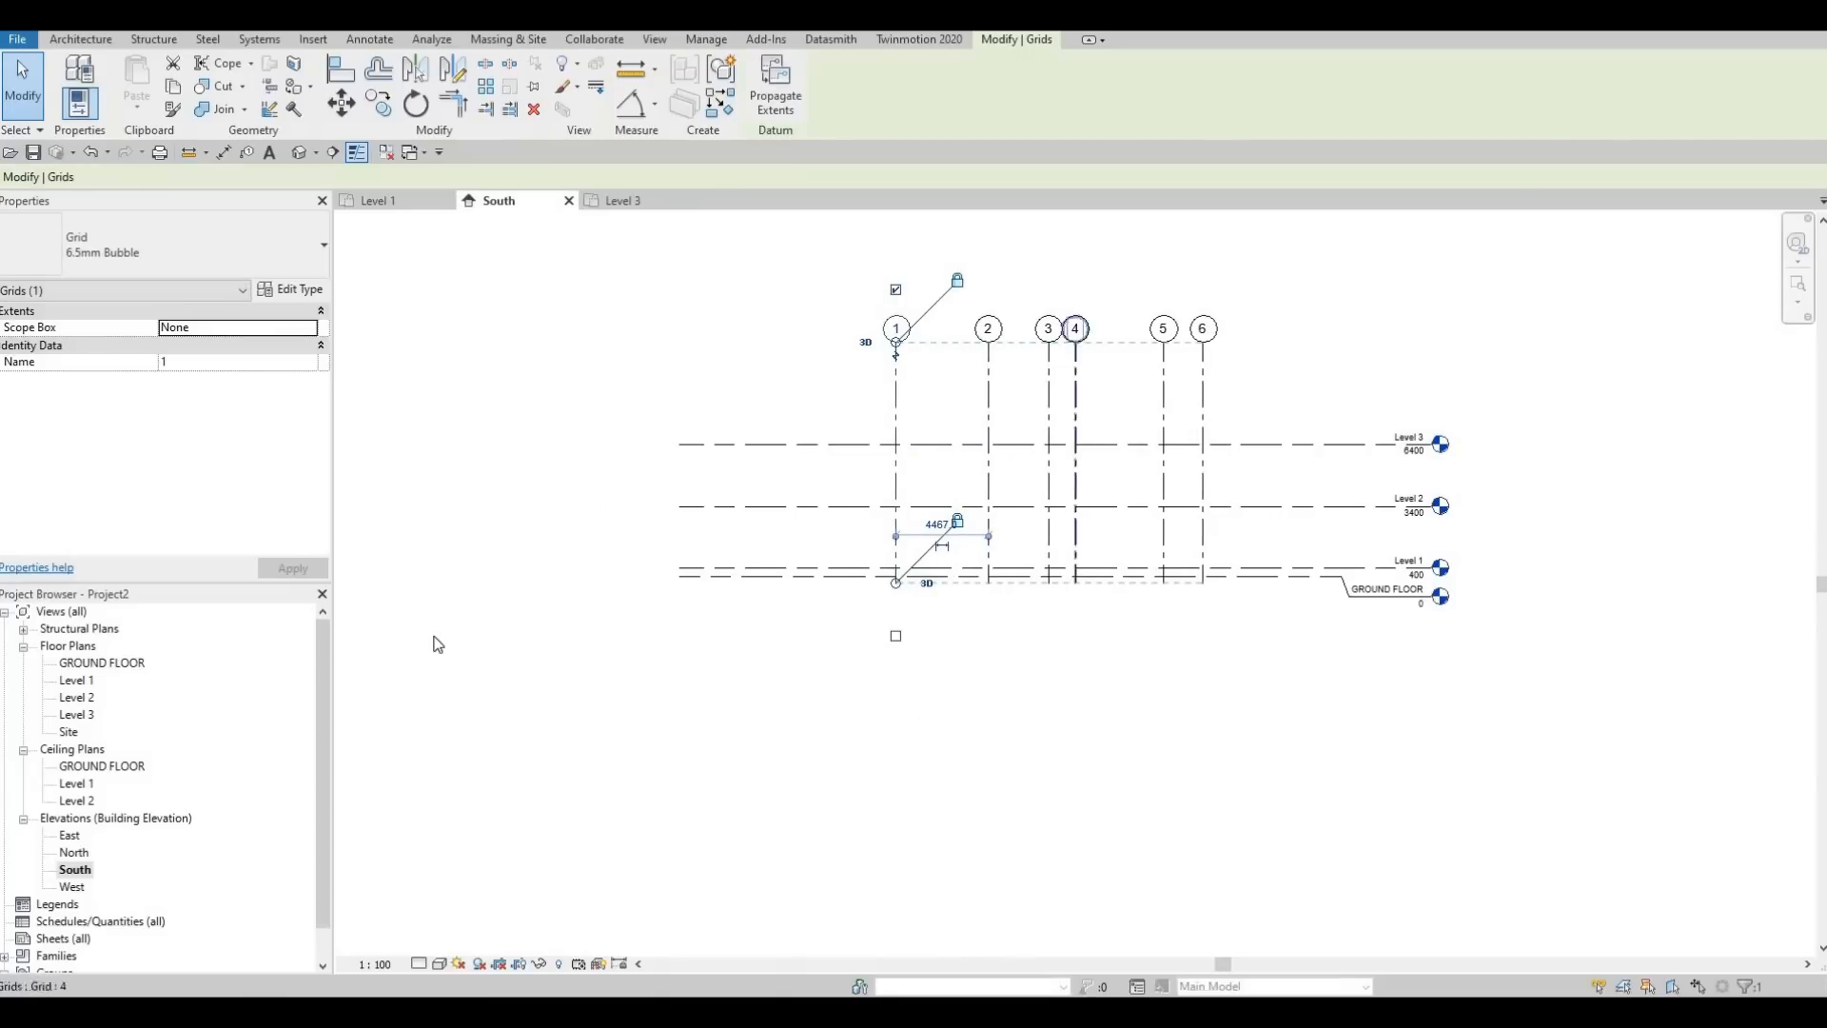
# Open the East elevation and raise the tops of grids A to F well above Level 3
pyautogui.scroll(-1, 123, 844)
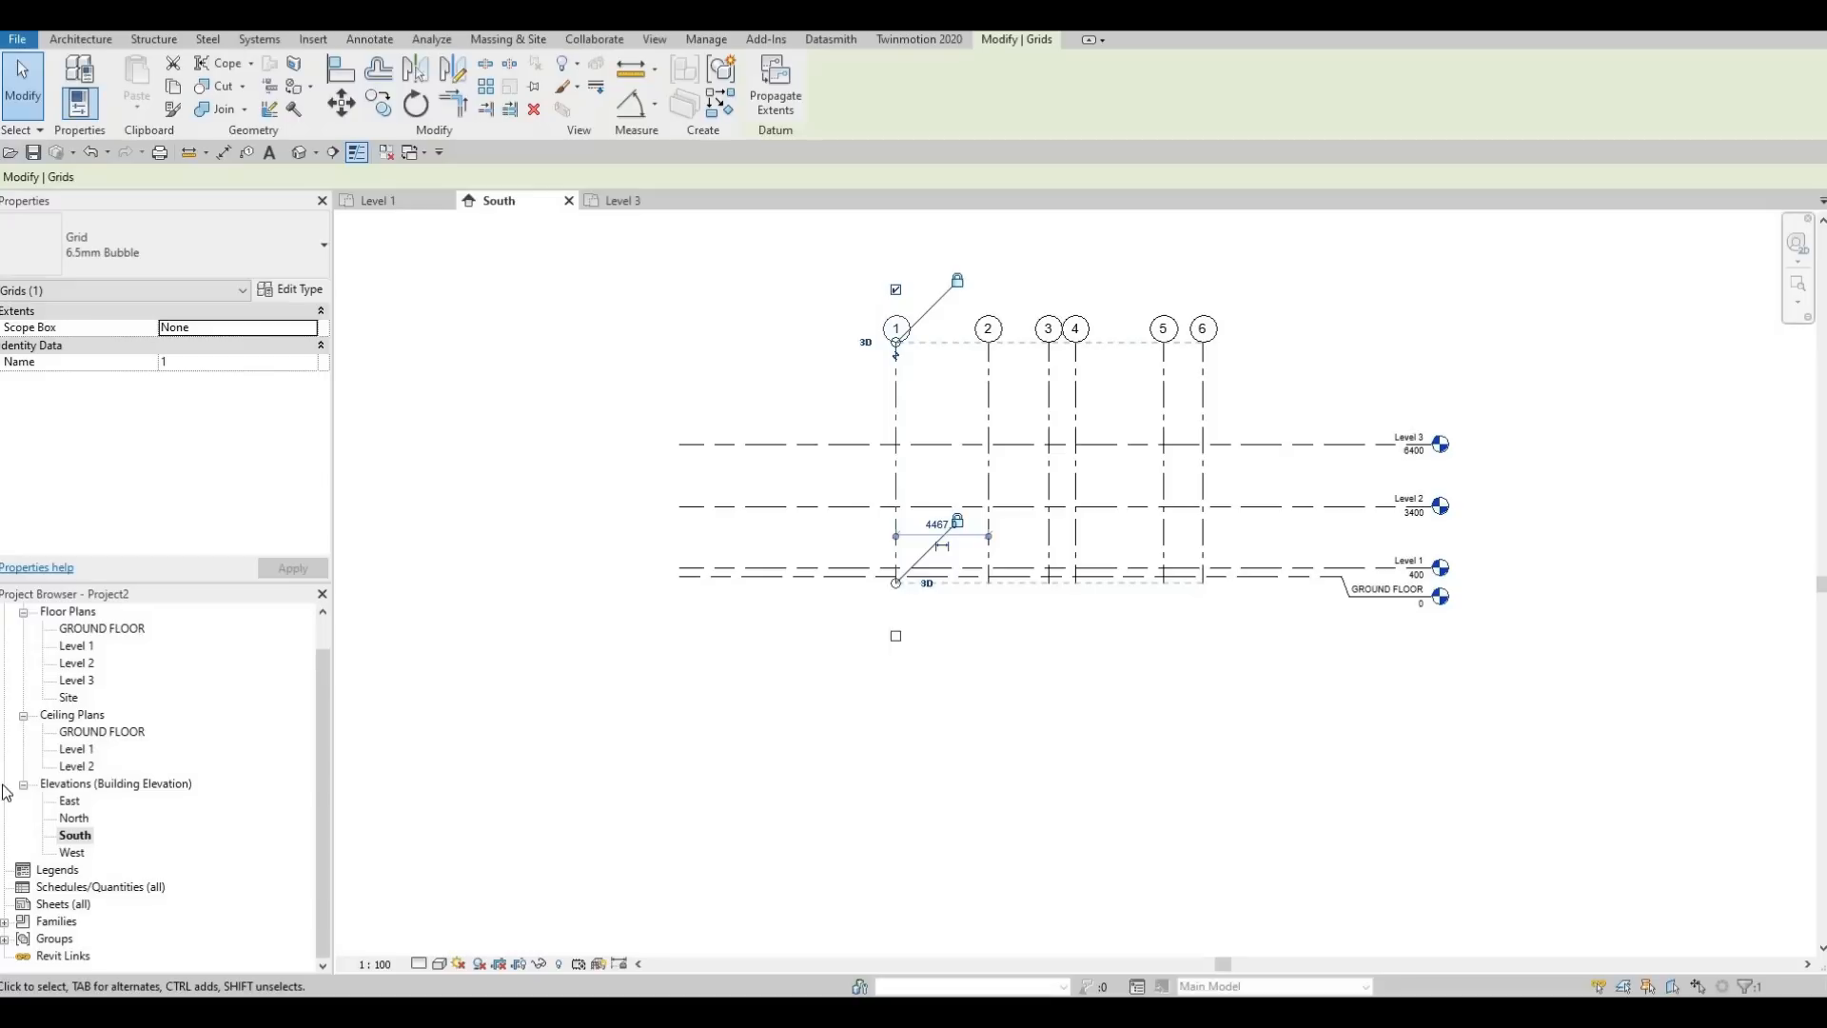
pyautogui.doubleClick(66, 802)
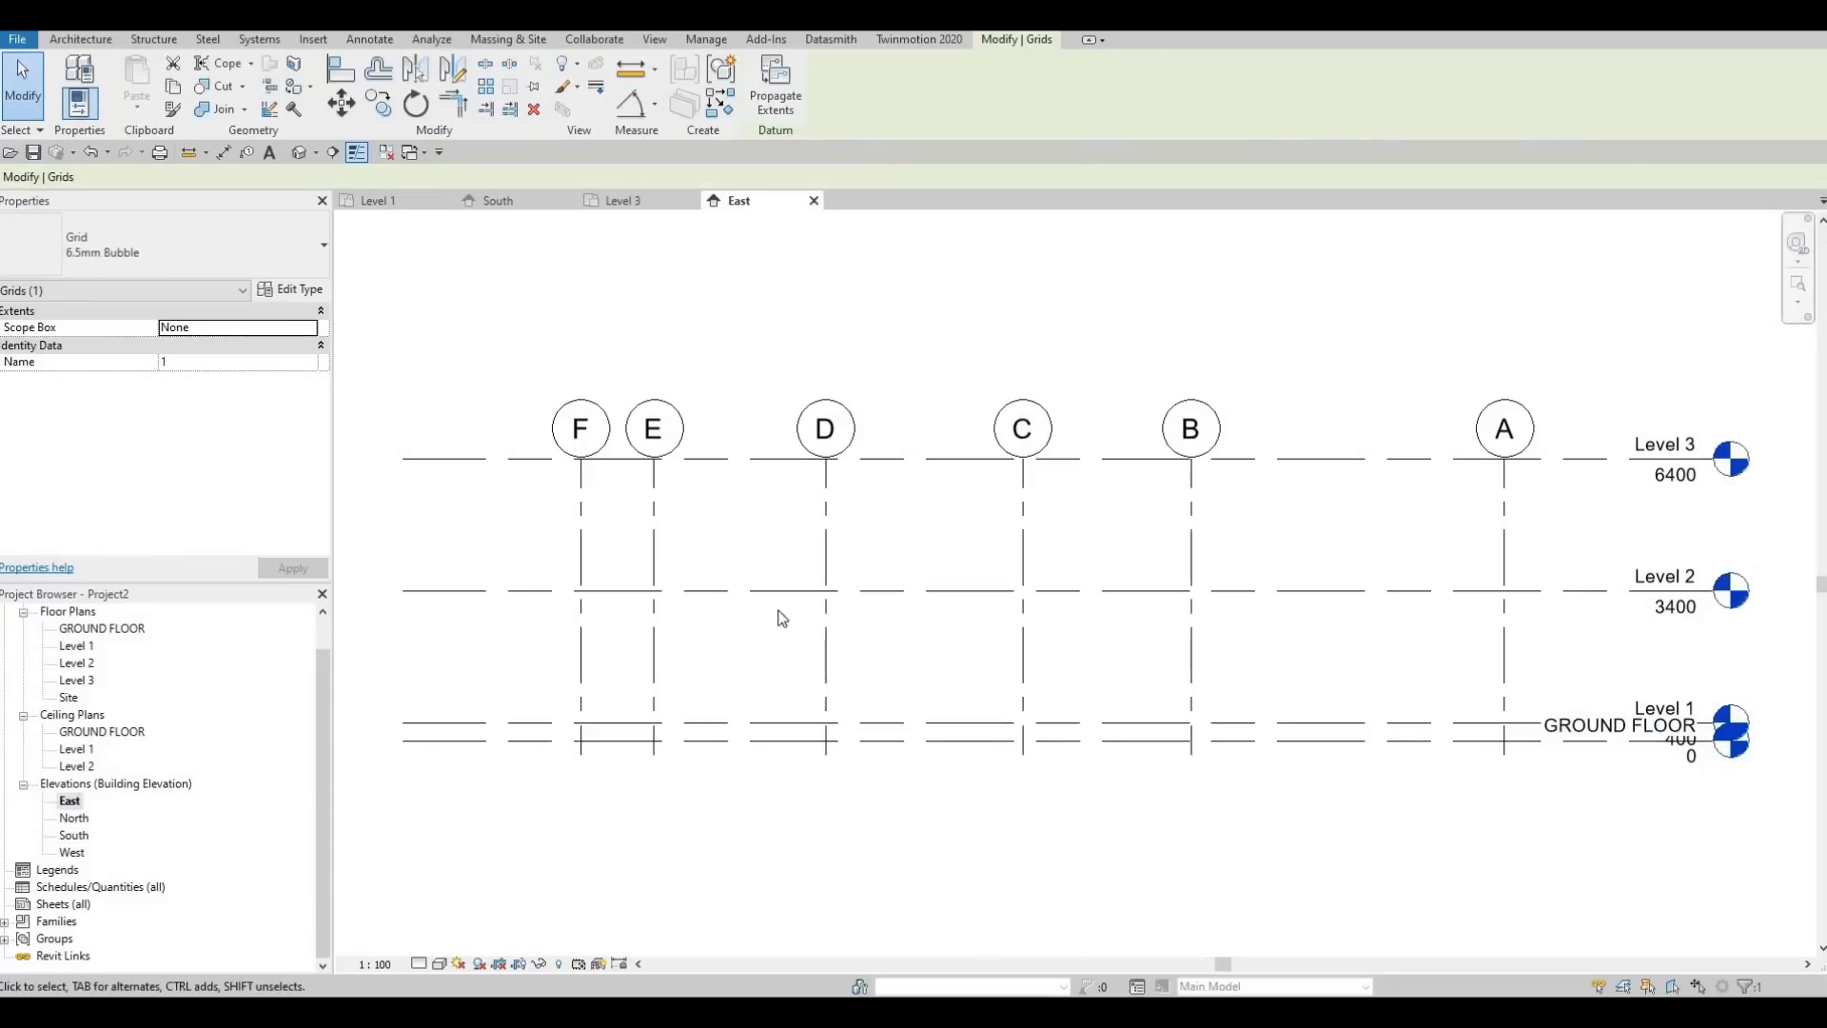
pyautogui.moveTo(581, 510); pyautogui.dragTo(773, 569, button='middle')
pyautogui.scroll(-1, 775, 571)
pyautogui.click(776, 535)
pyautogui.moveTo(777, 531); pyautogui.dragTo(776, 428)
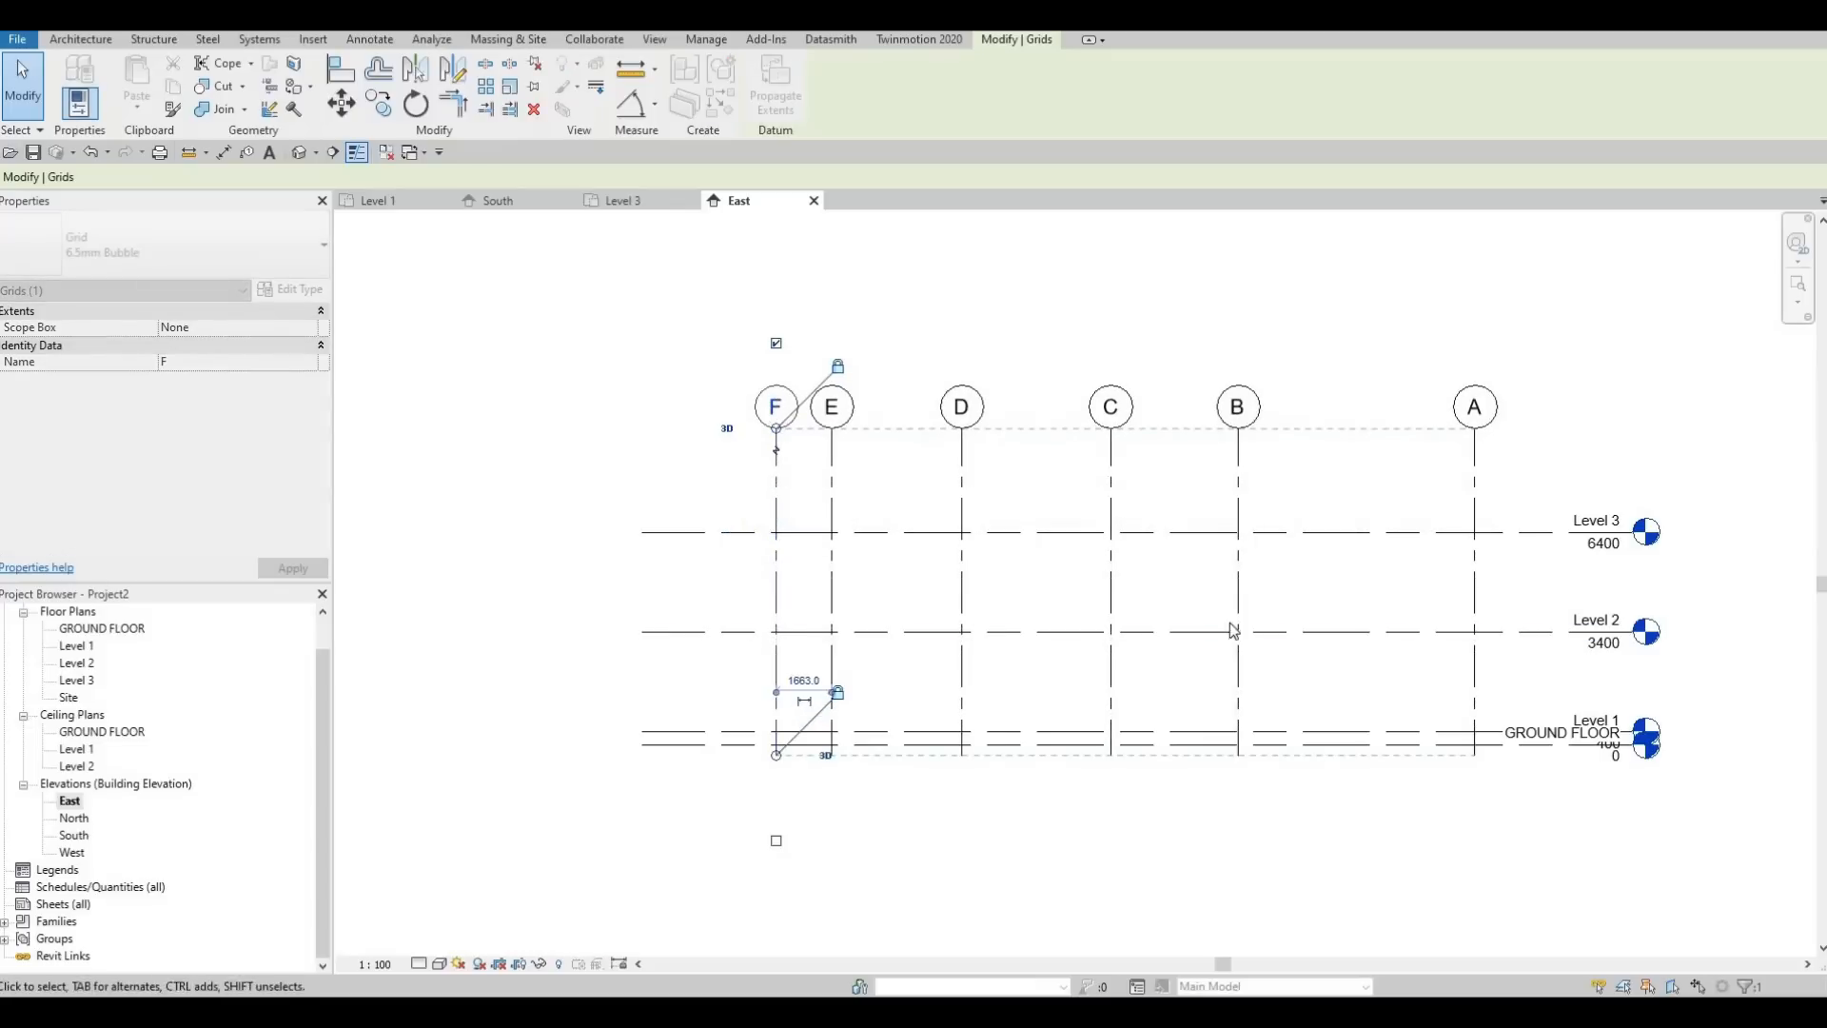
# Add an elbow to the GROUND FLOOR level line in the East elevation and offset its head below Level 1's
pyautogui.moveTo(1501, 740); pyautogui.dragTo(1367, 608, button='middle')
pyautogui.click(1370, 614)
pyautogui.scroll(4, 1484, 623)
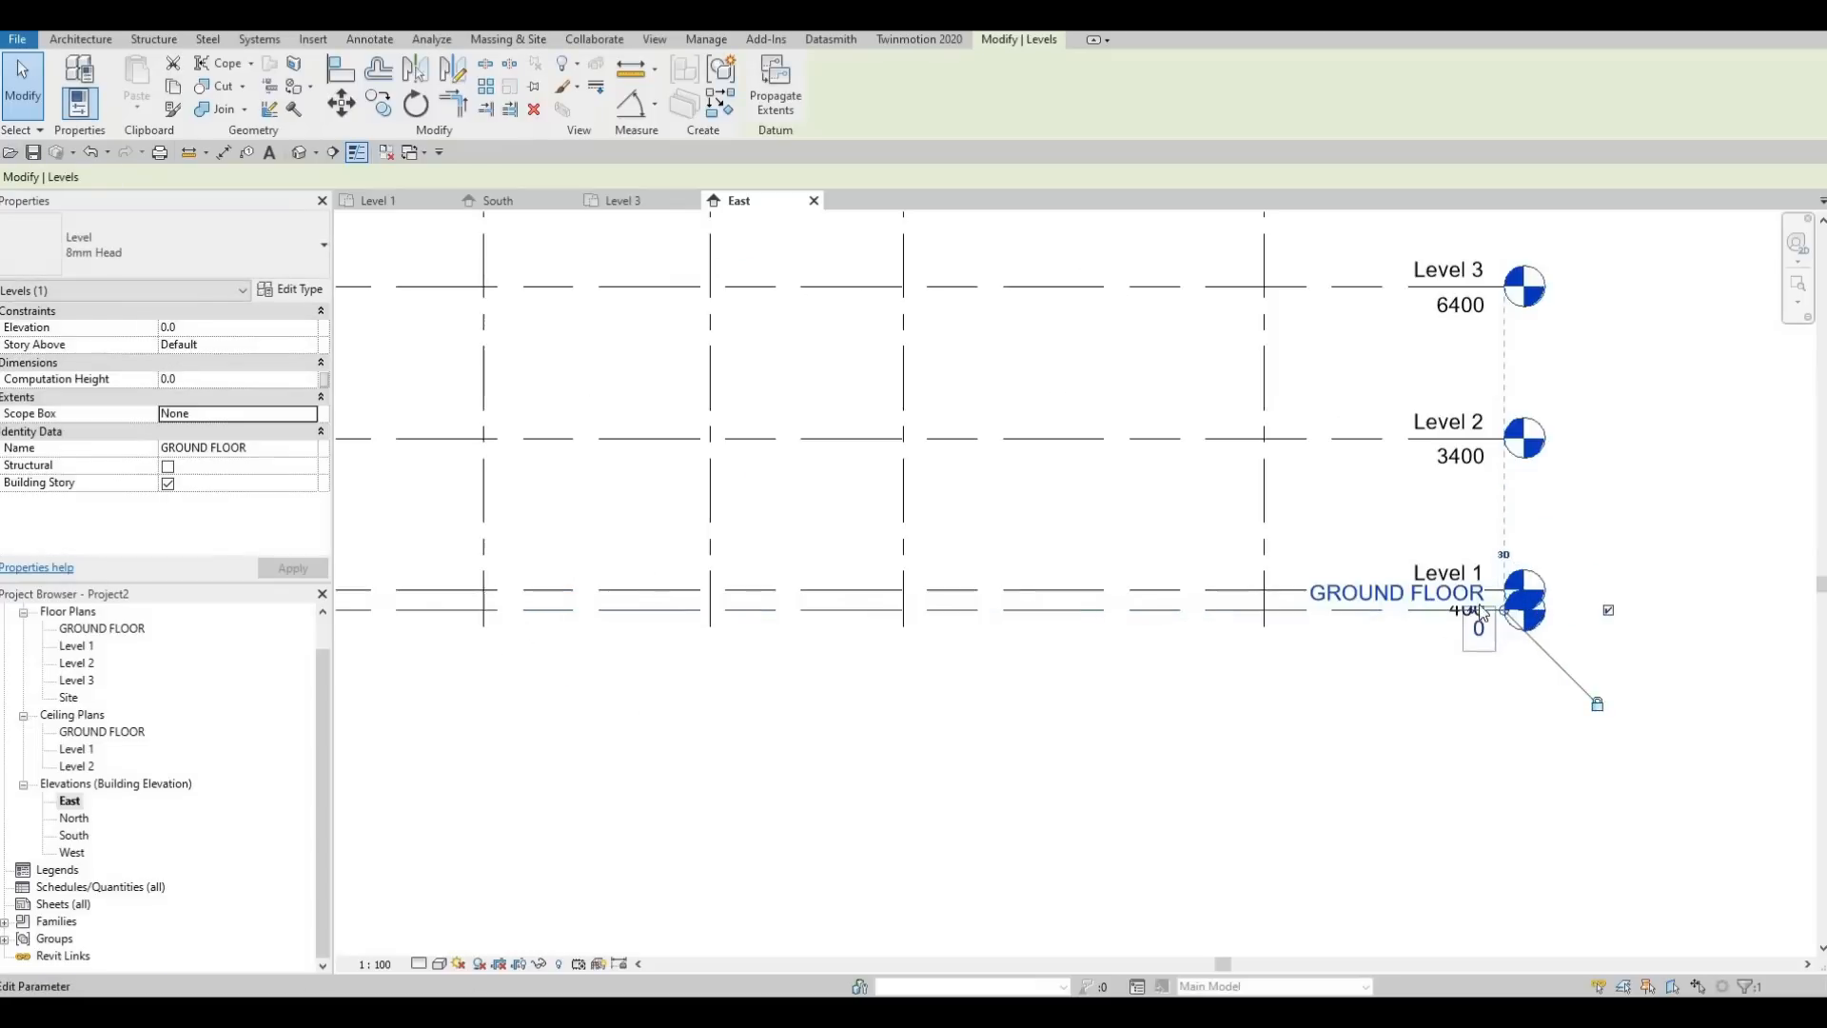
pyautogui.click(1423, 600)
pyautogui.moveTo(1478, 654); pyautogui.dragTo(1203, 700)
pyautogui.scroll(-3, 1346, 710)
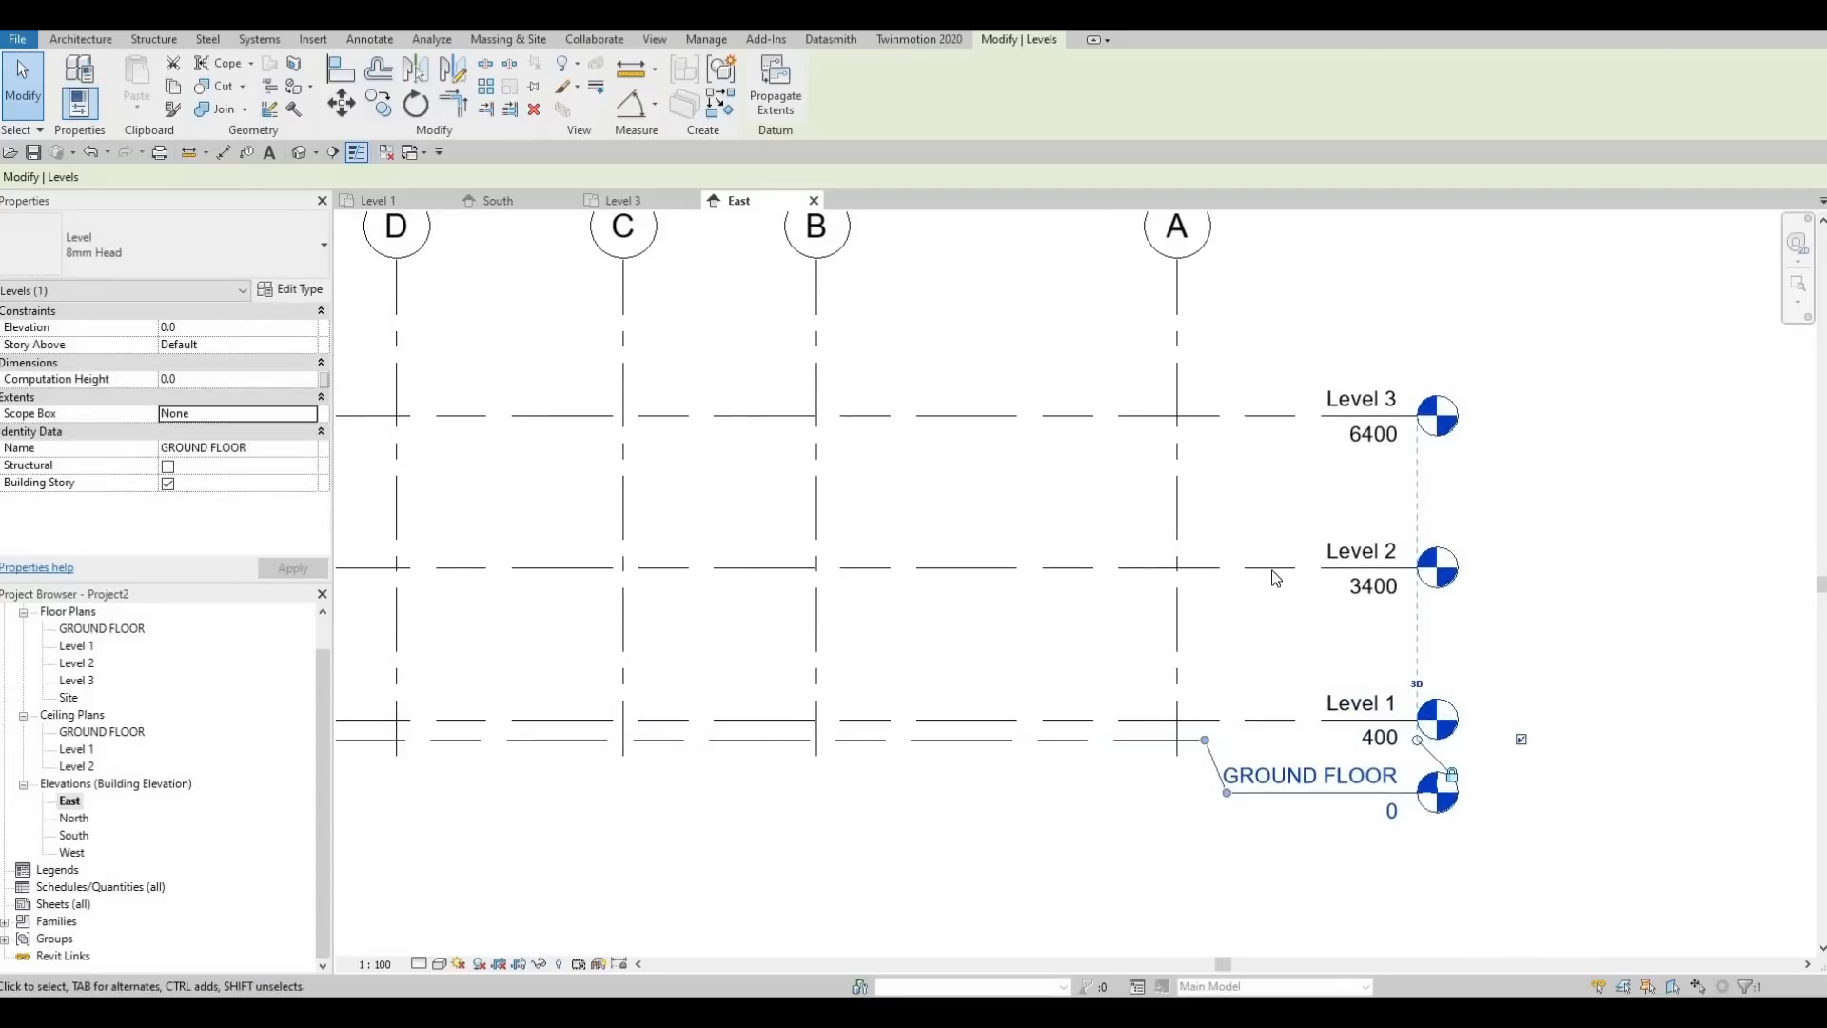
pyautogui.press('Escape')
# Extend the head ends of the level lines farther beyond grid A in the East elevation
pyautogui.click(1415, 590)
pyautogui.moveTo(1419, 569); pyautogui.dragTo(1511, 569)
pyautogui.scroll(-4, 1270, 667)
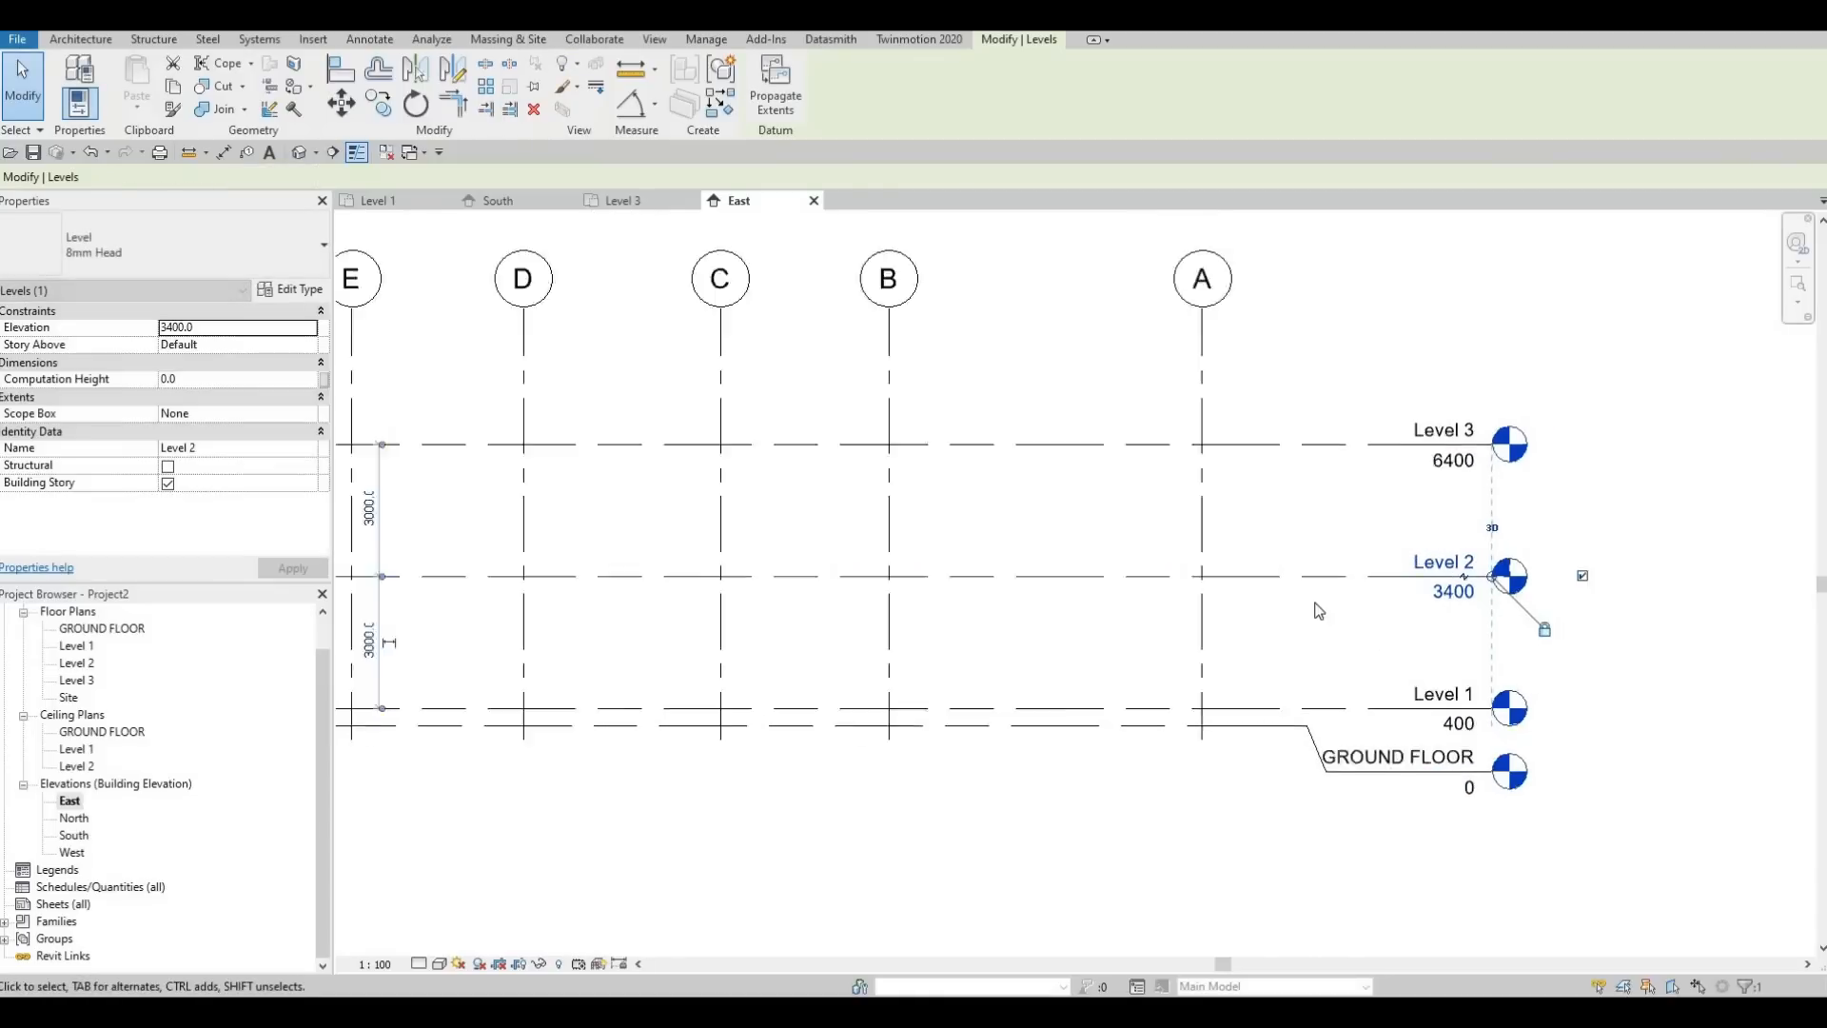
pyautogui.press('Escape')
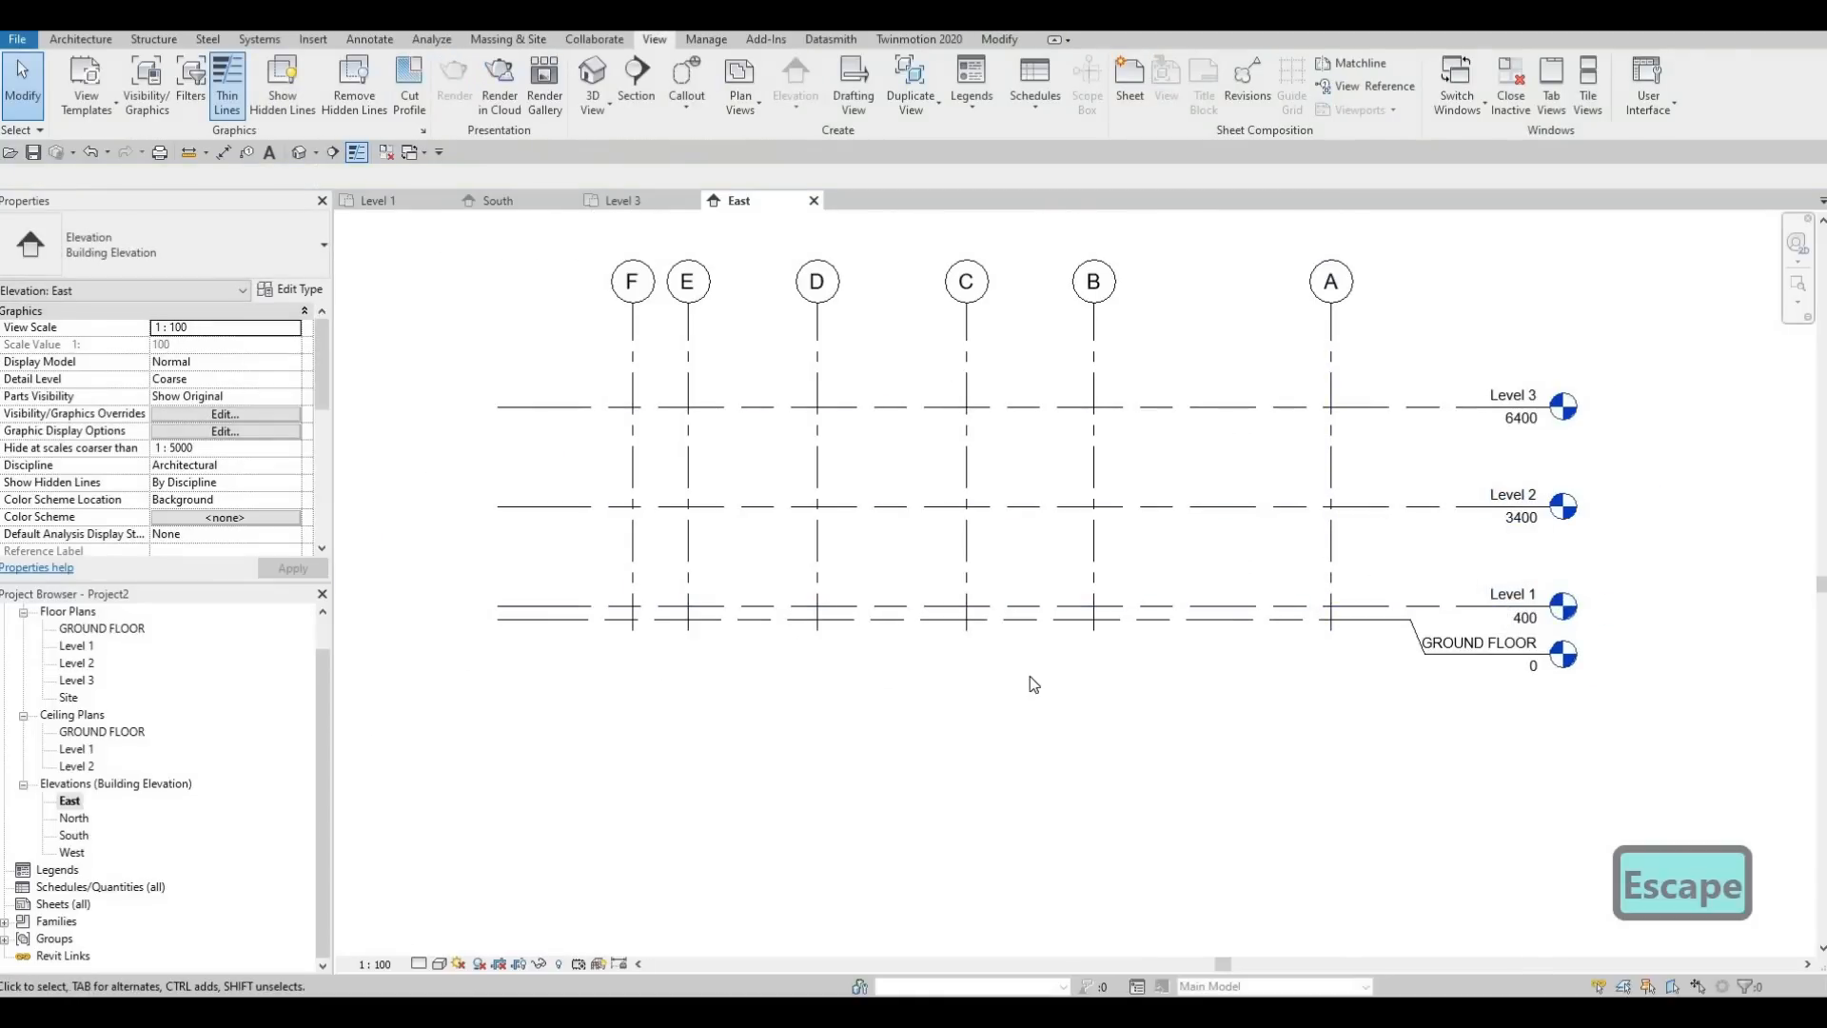
# Open the North elevation and add an elbow to the GROUND FLOOR level line, placing its head below Level 1's
pyautogui.doubleClick(74, 819)
pyautogui.scroll(-3, 1152, 710)
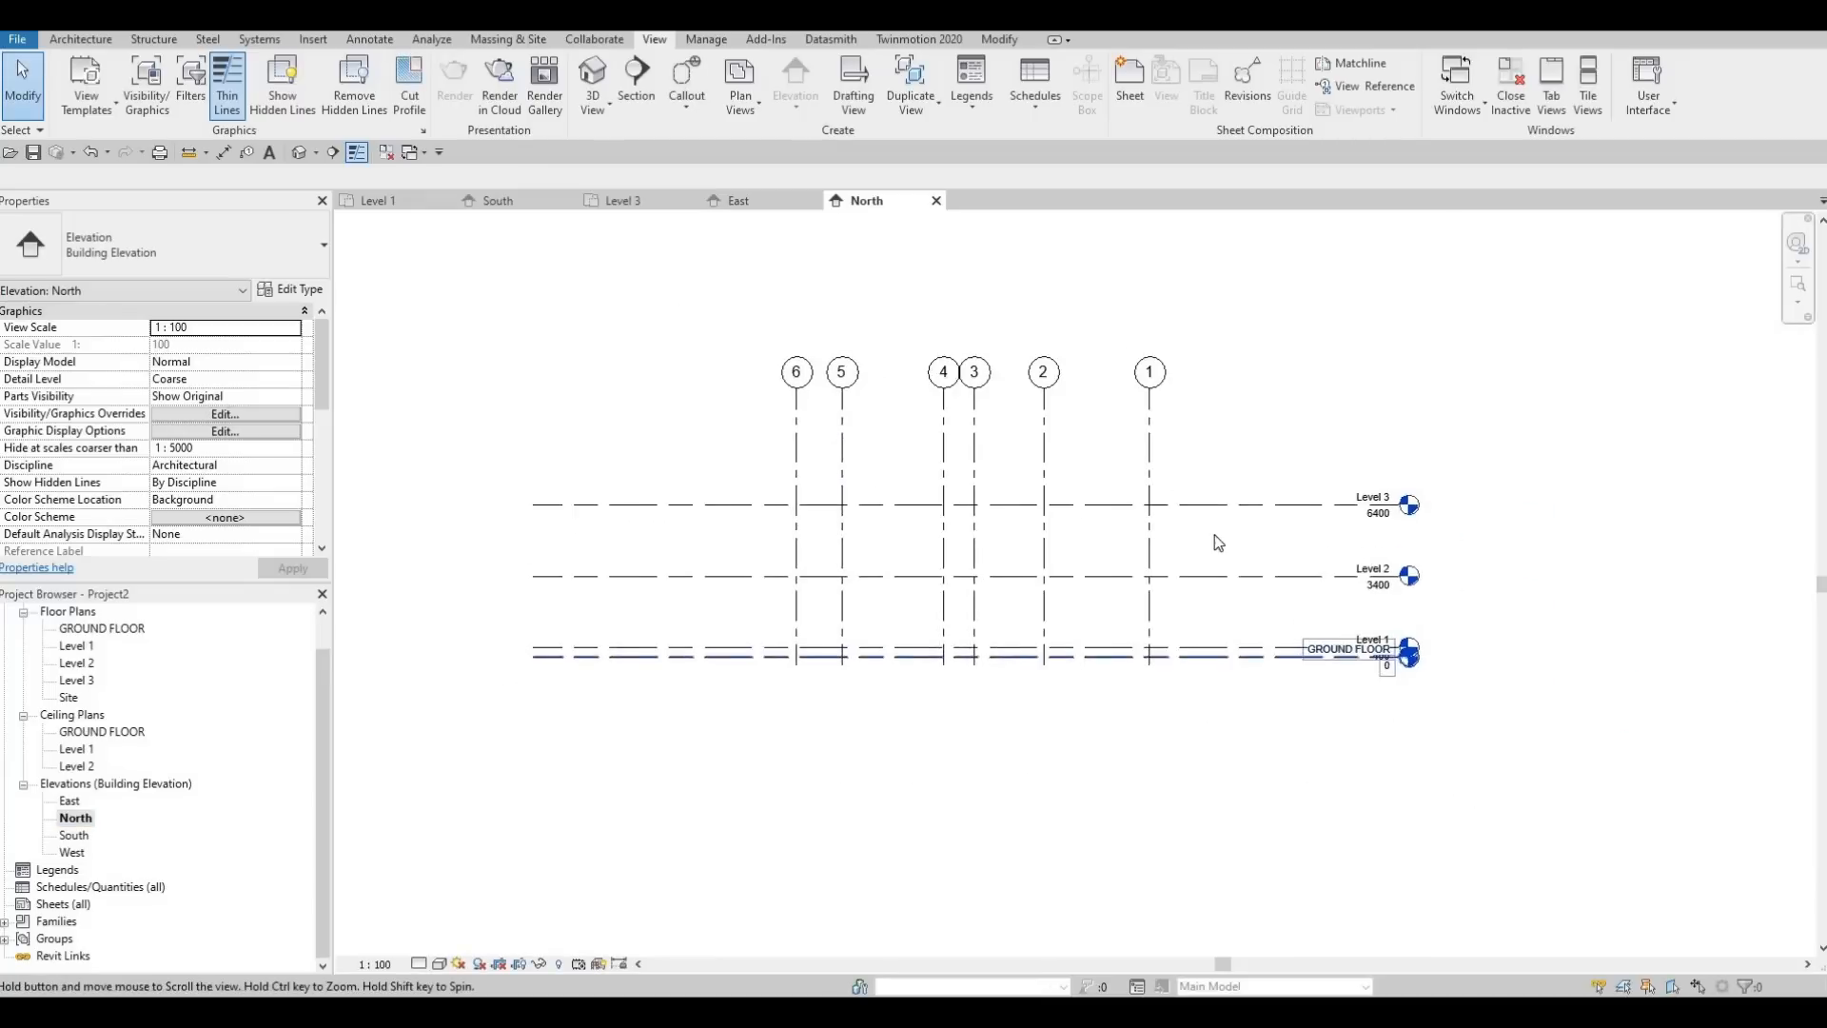
pyautogui.scroll(2, 1399, 657)
pyautogui.click(1406, 668)
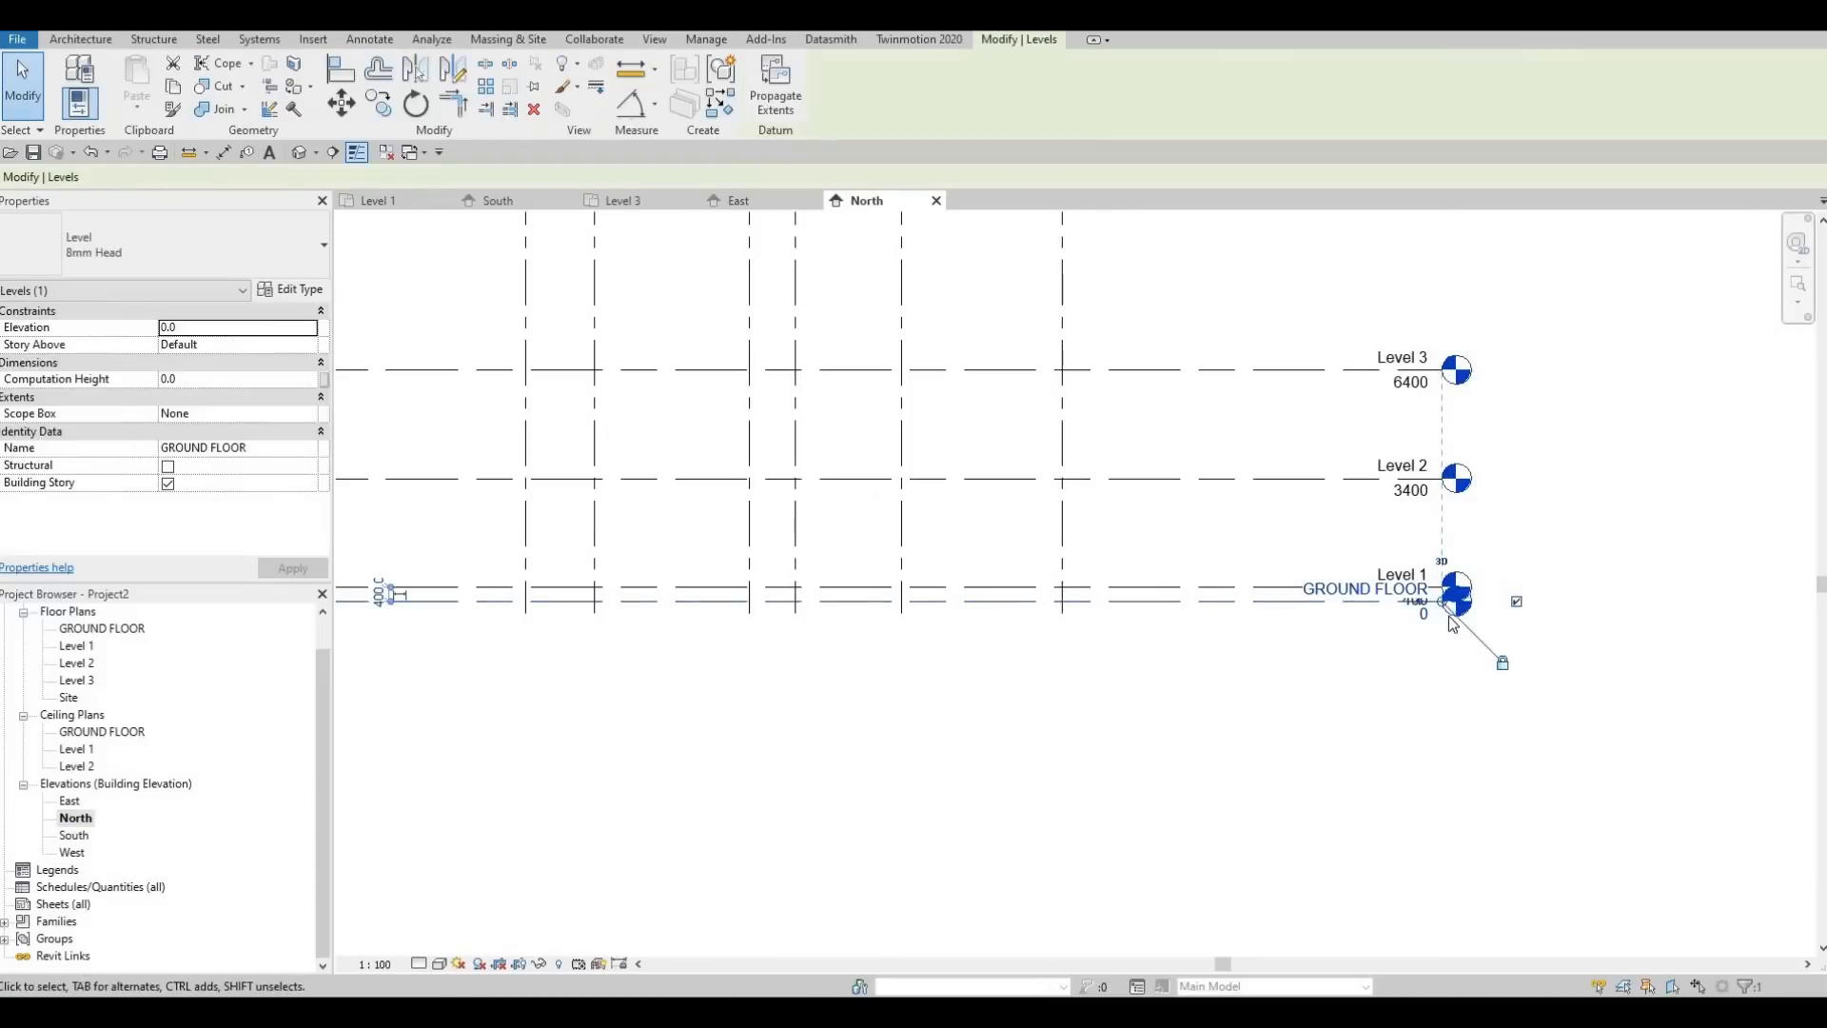
pyautogui.scroll(4, 1414, 602)
pyautogui.click(1416, 603)
pyautogui.moveTo(1070, 586); pyautogui.dragTo(1066, 588)
pyautogui.moveTo(1425, 664); pyautogui.dragTo(1099, 684)
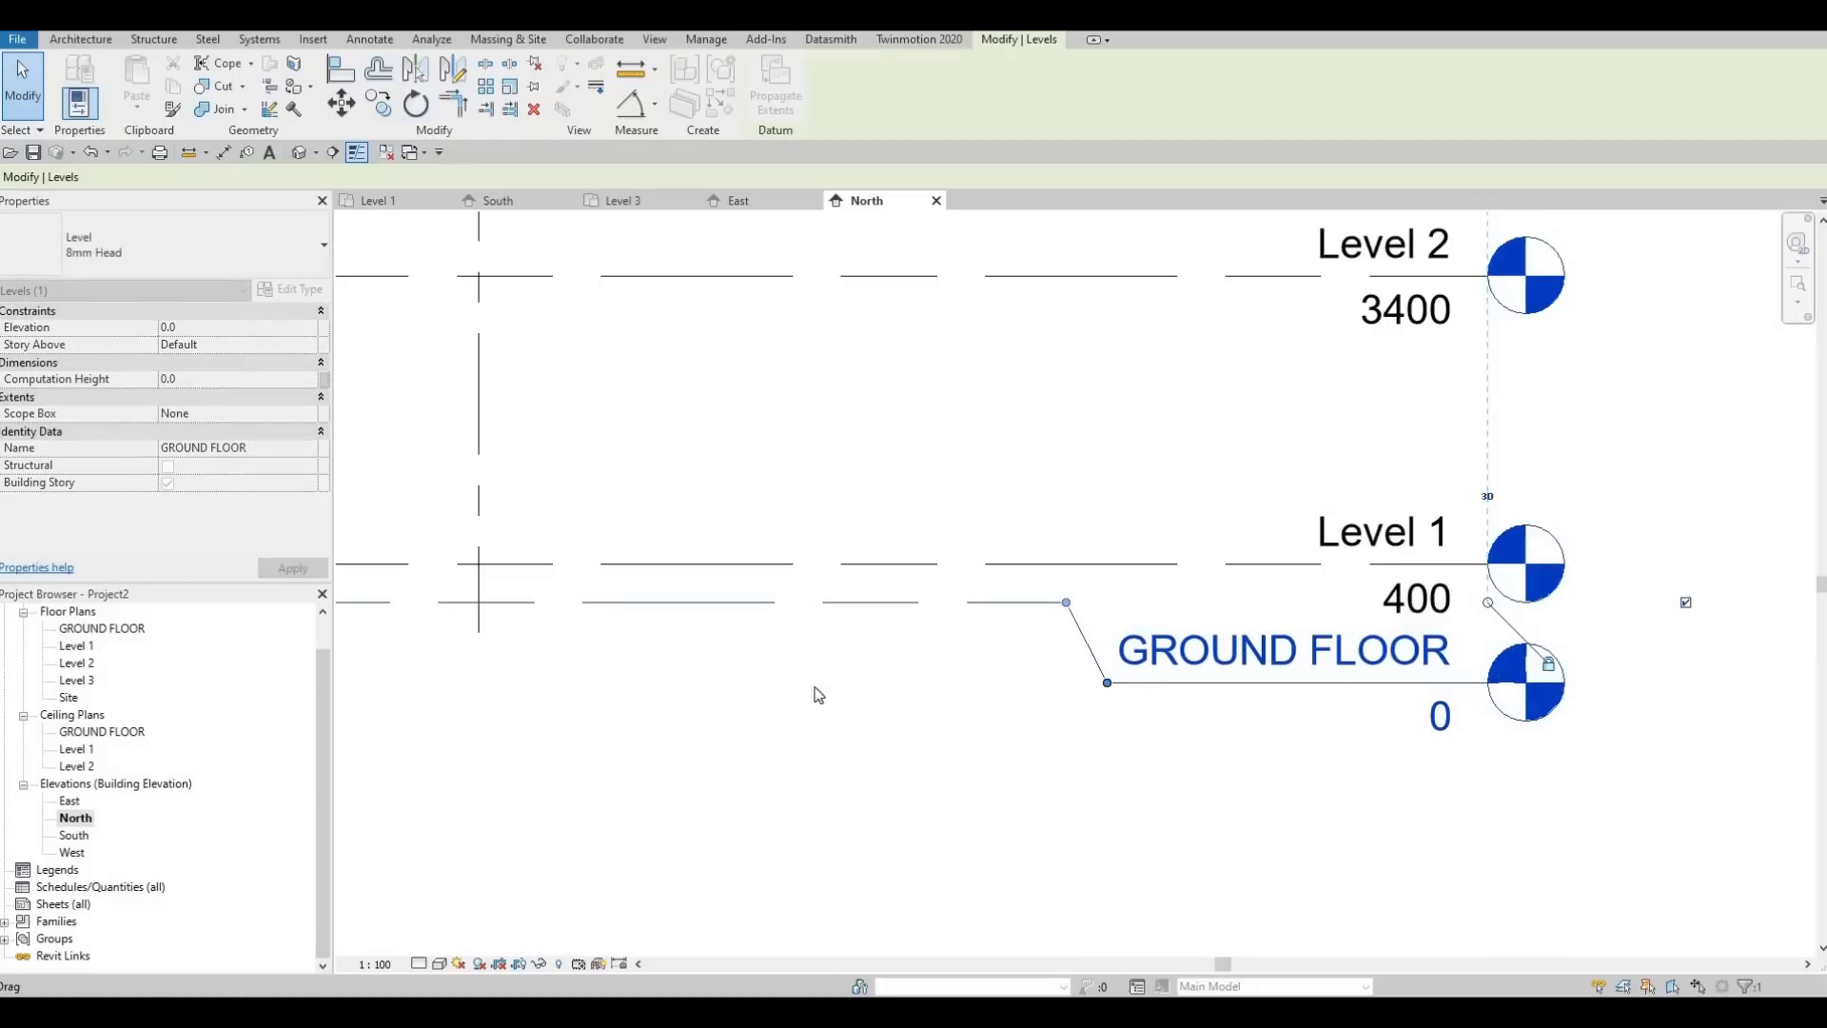
pyautogui.scroll(-2, 818, 695)
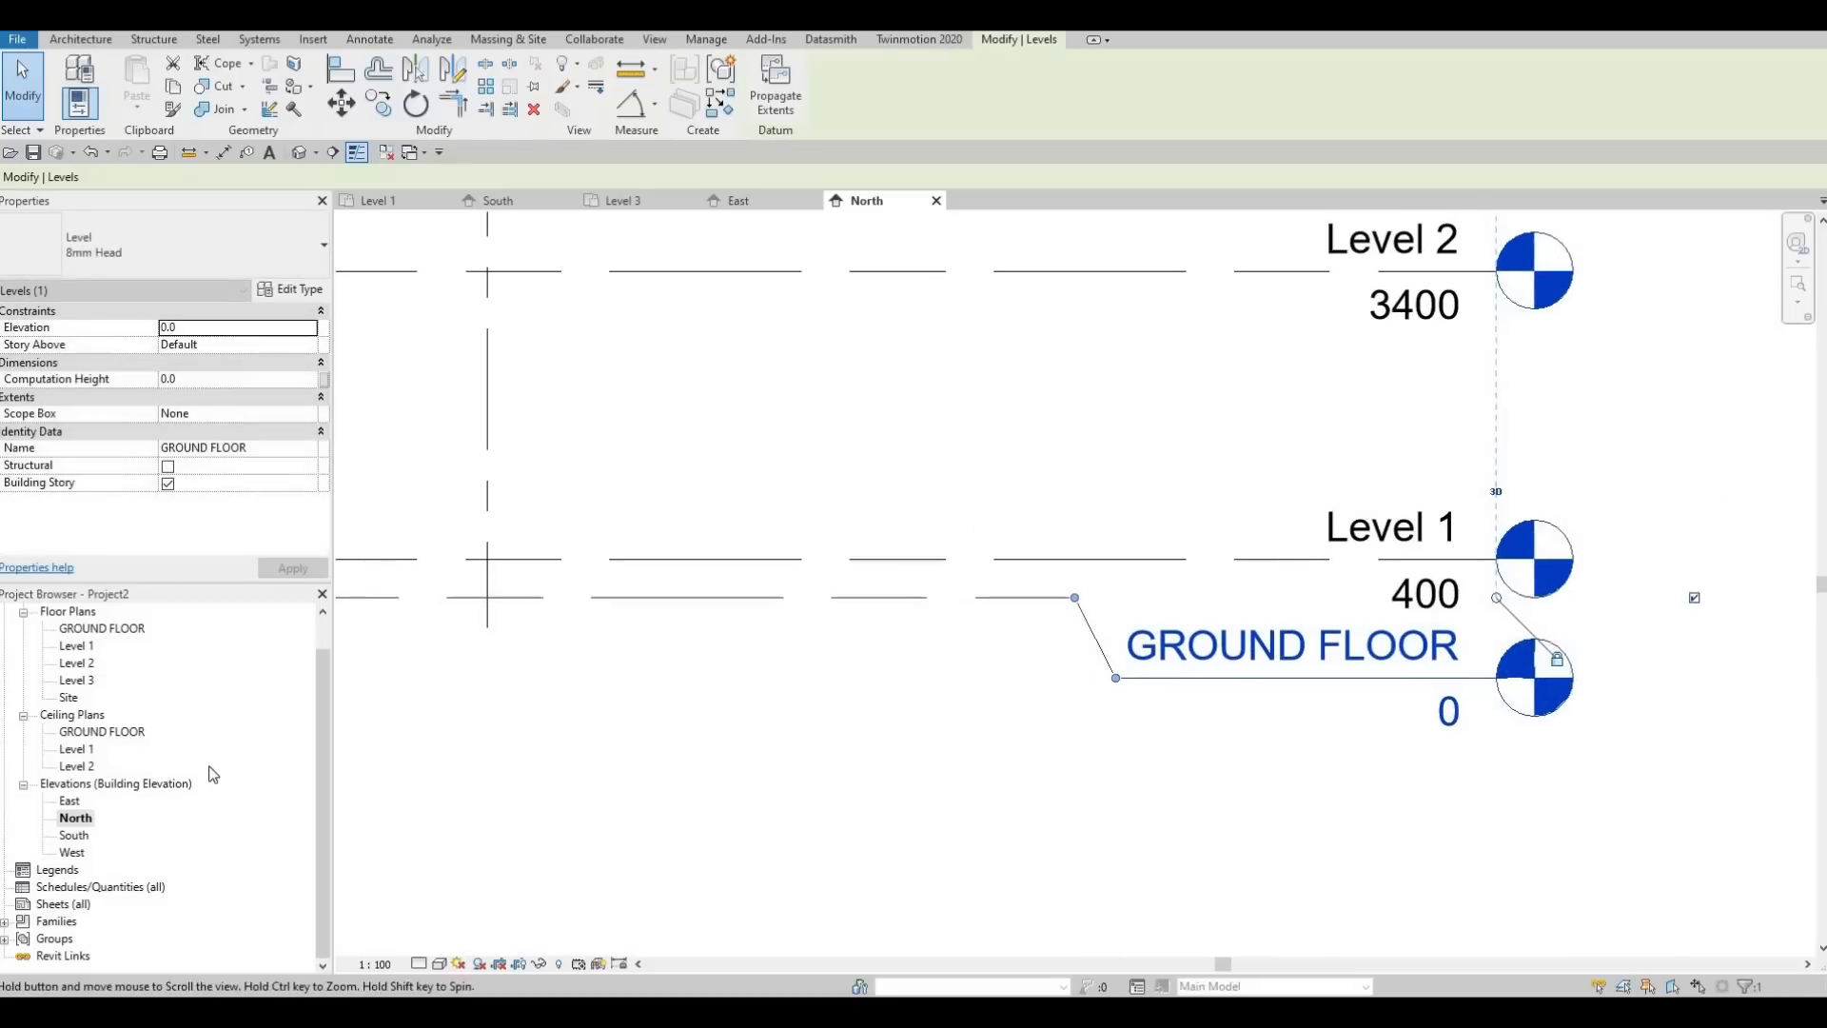
# Open the West elevation and extend the head ends of the level lines farther beyond grid F
pyautogui.doubleClick(71, 852)
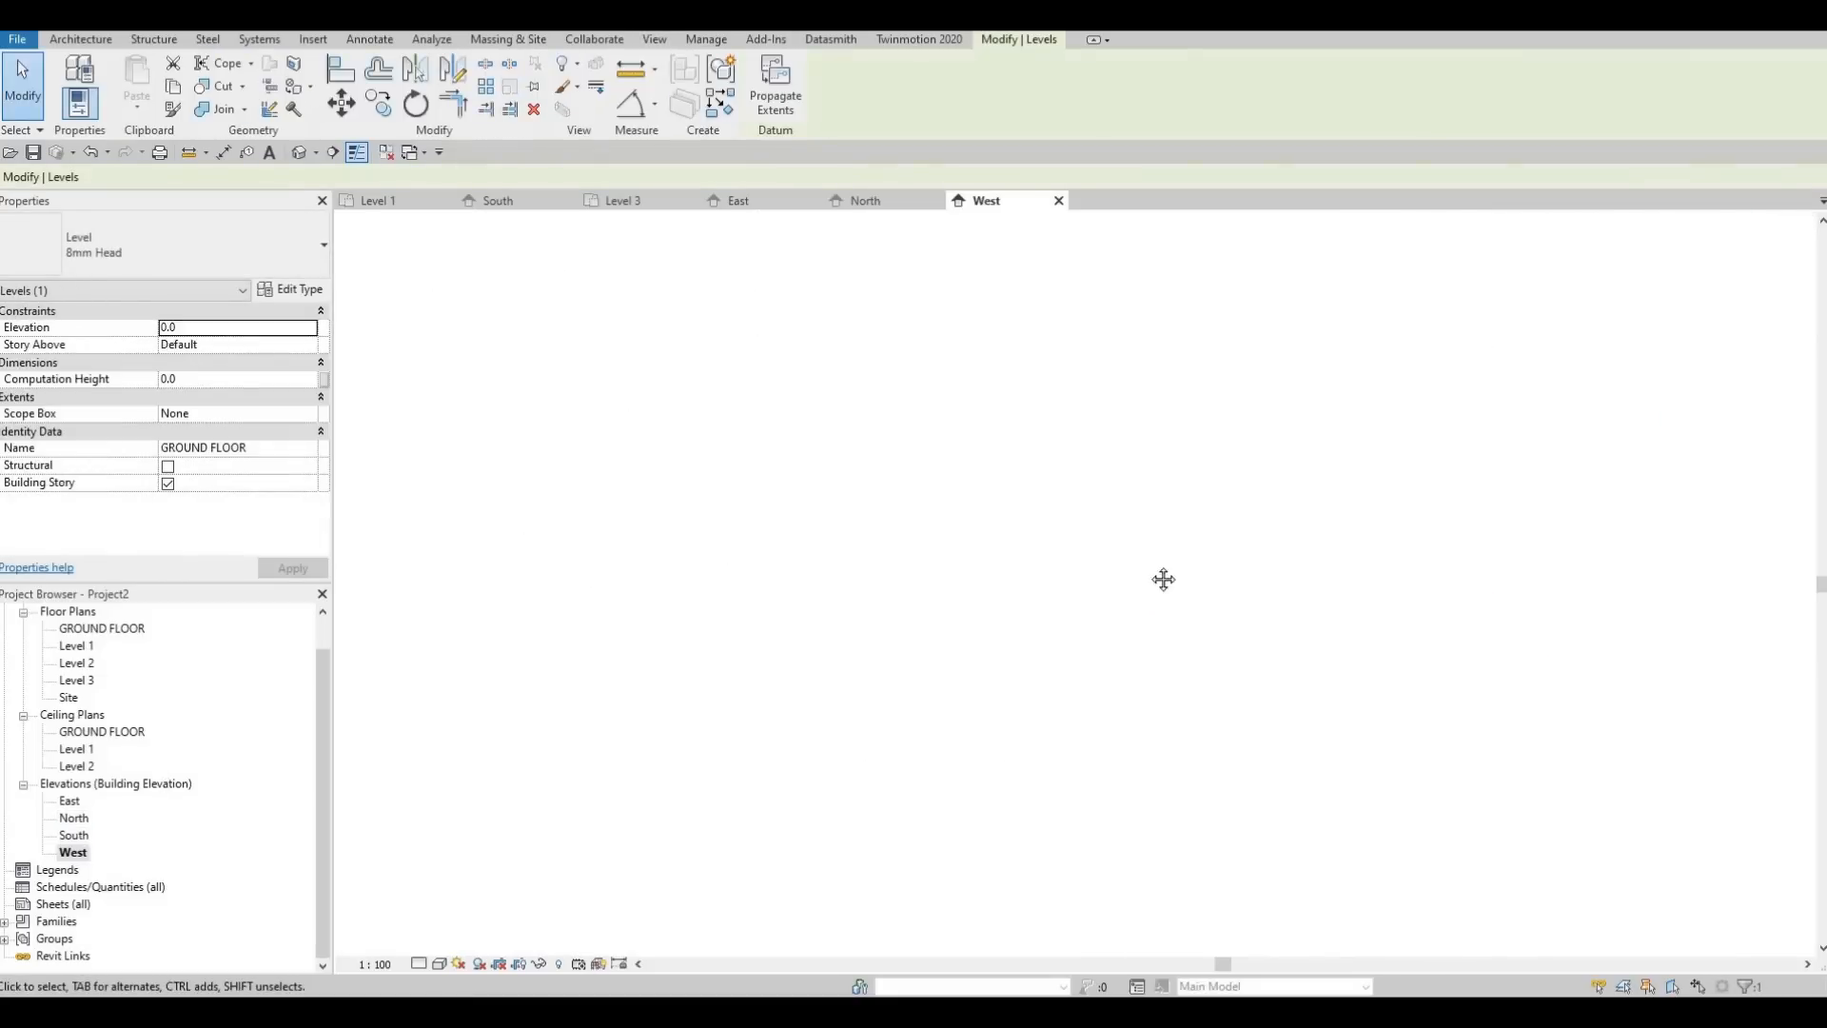
pyautogui.moveTo(1266, 633); pyautogui.dragTo(1201, 459, button='middle')
pyautogui.scroll(-1, 1367, 666)
pyautogui.moveTo(1503, 617); pyautogui.dragTo(1396, 651, button='middle')
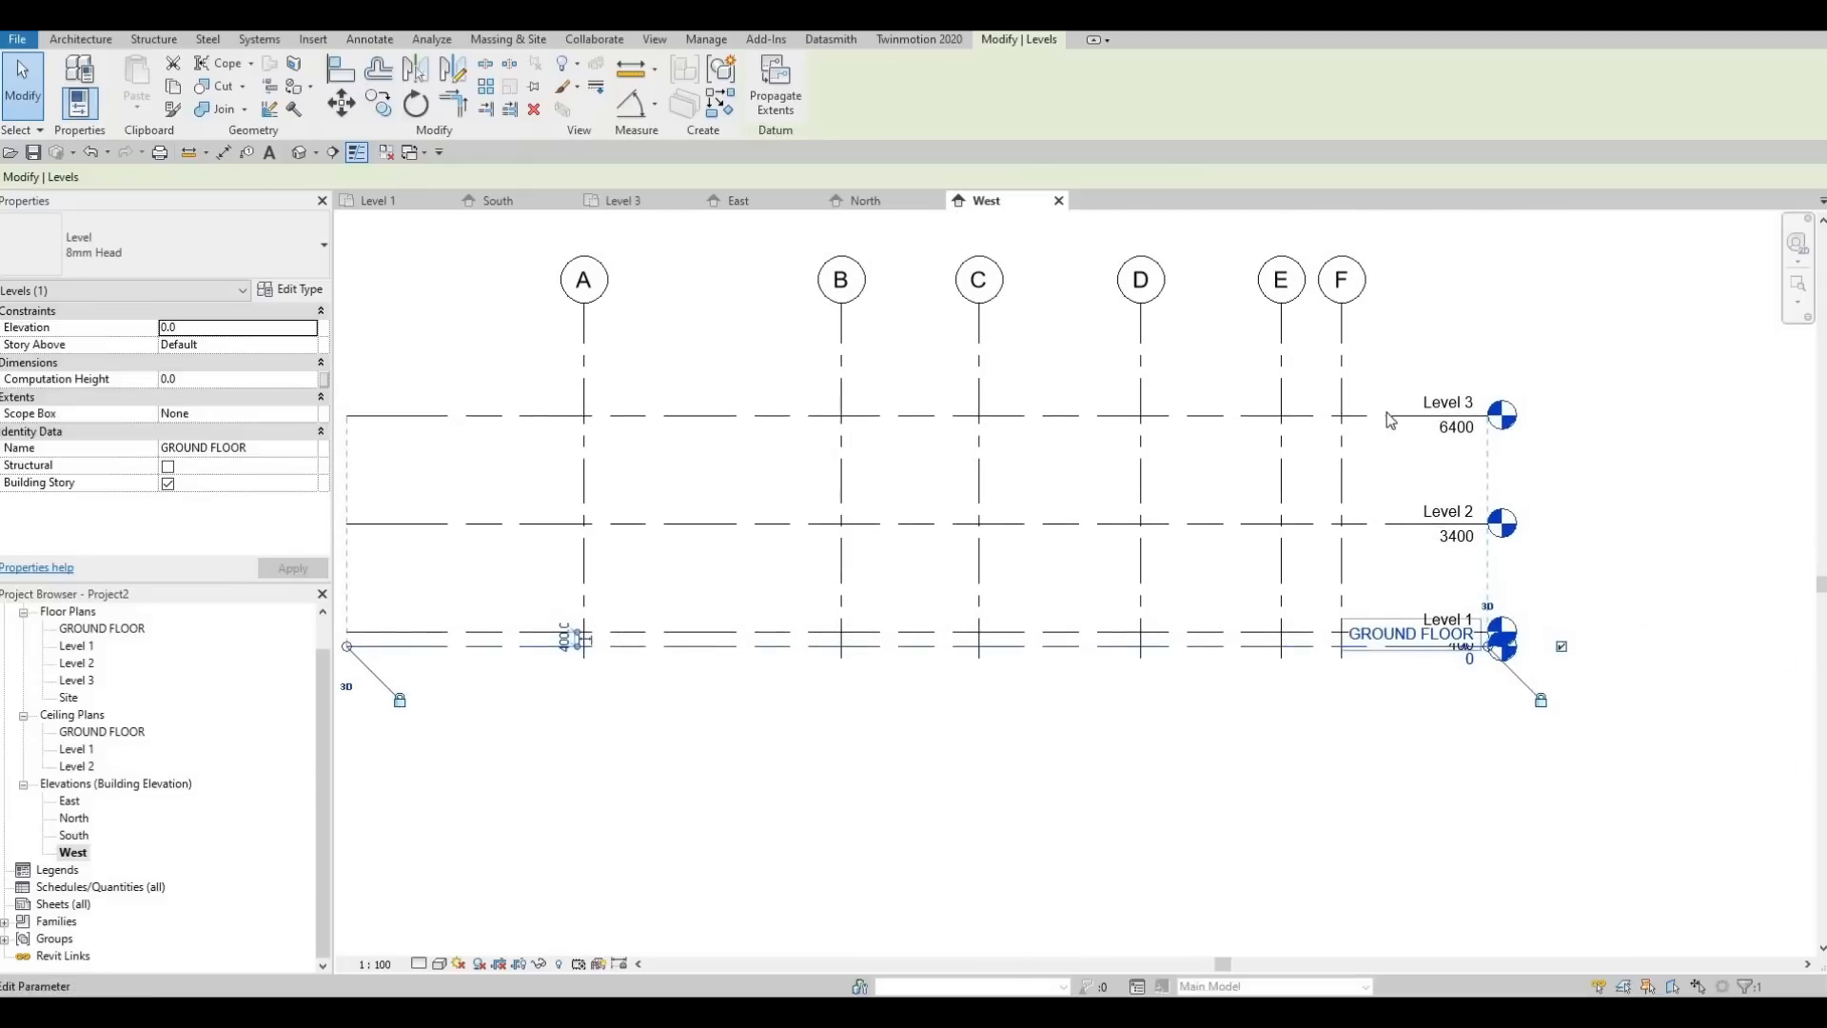
pyautogui.click(1471, 421)
pyautogui.moveTo(1487, 416); pyautogui.dragTo(1481, 653)
# Add an elbow to the GROUND FLOOR level line in the West elevation and offset its head below Level 1's
pyautogui.scroll(3, 1477, 650)
pyautogui.click(1493, 635)
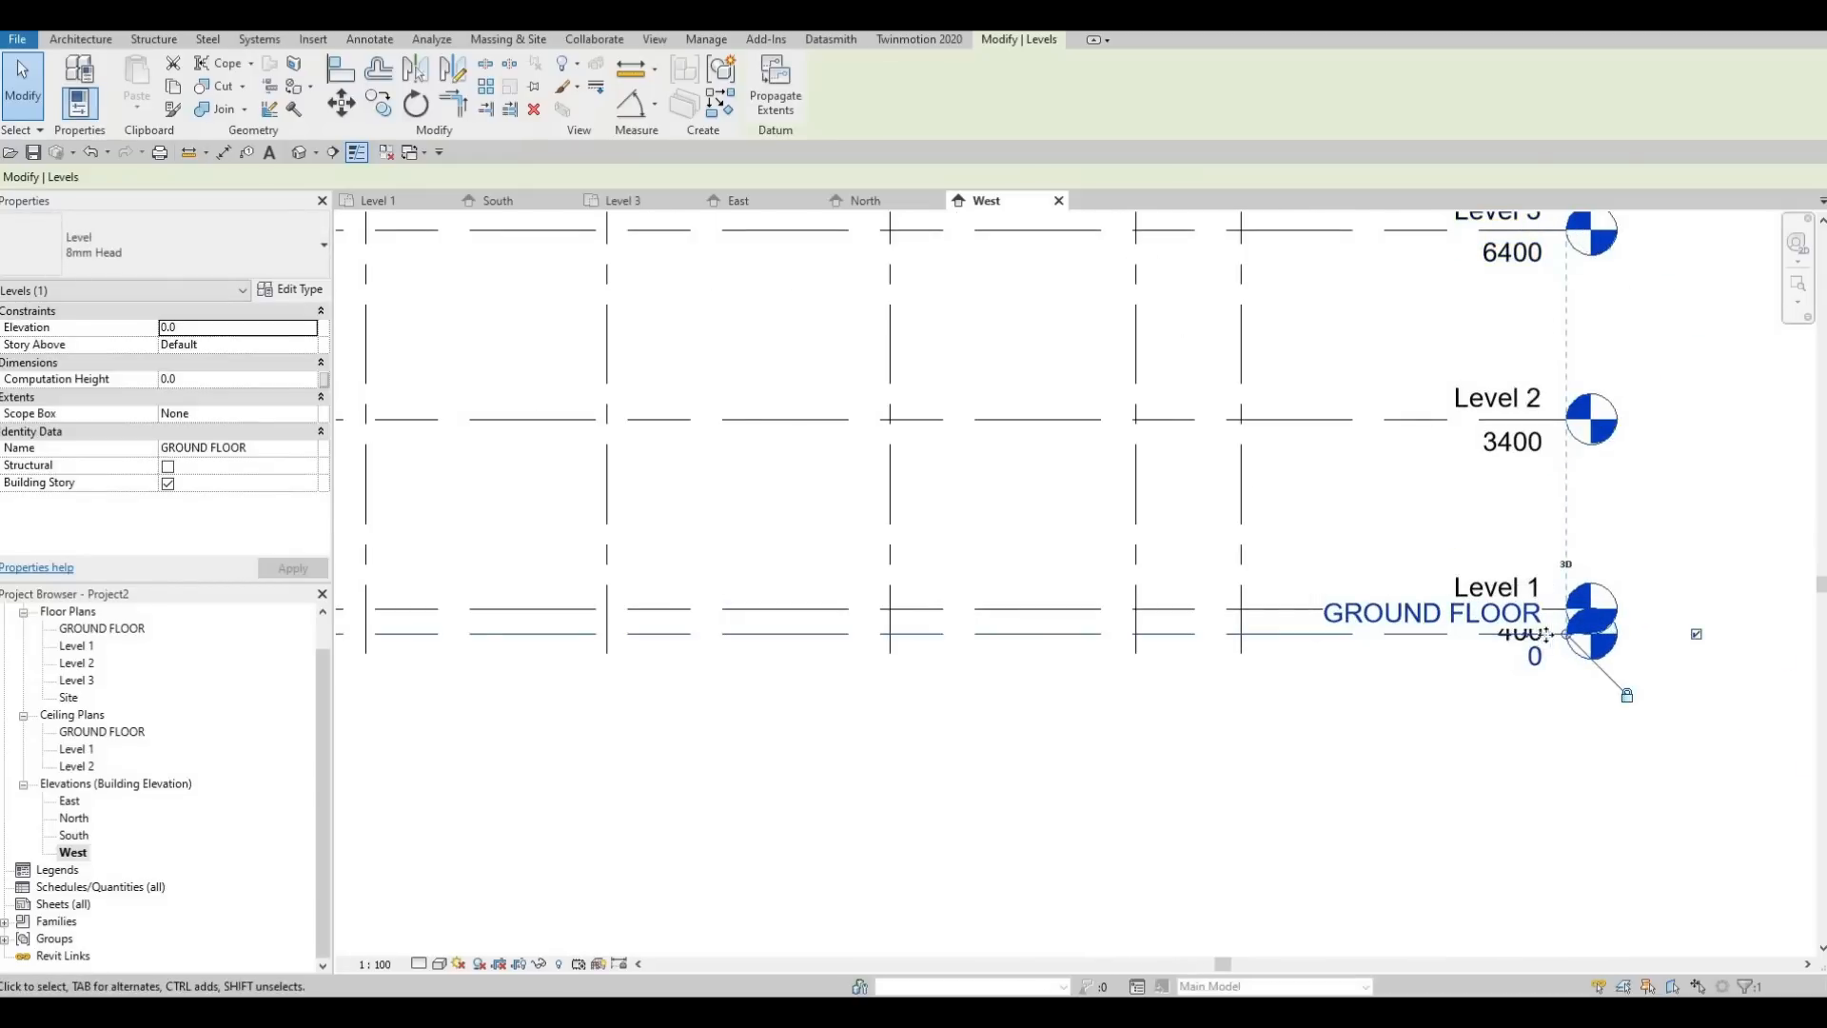
pyautogui.click(1524, 635)
pyautogui.moveTo(1449, 634); pyautogui.dragTo(1297, 634)
pyautogui.moveTo(1525, 674); pyautogui.dragTo(1345, 643)
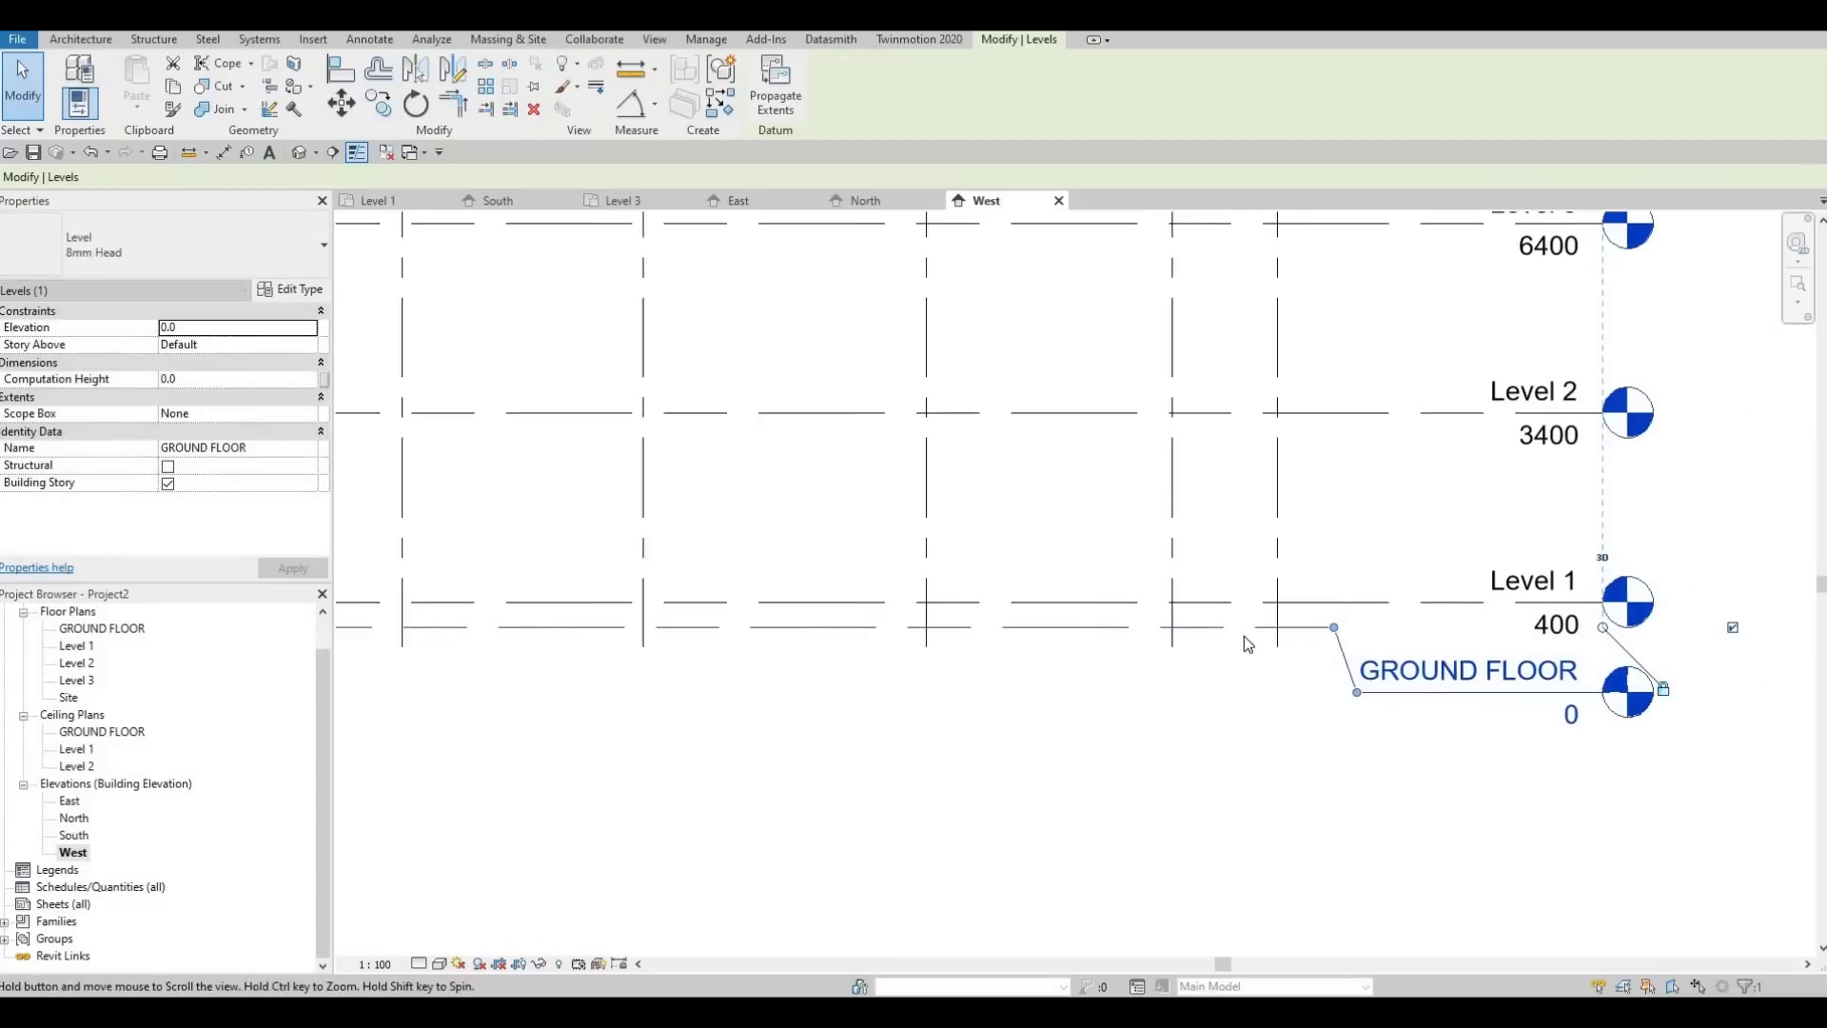
pyautogui.scroll(-6, 1243, 635)
pyautogui.press('Escape')
pyautogui.moveTo(1146, 476); pyautogui.dragTo(1053, 404, button='middle')
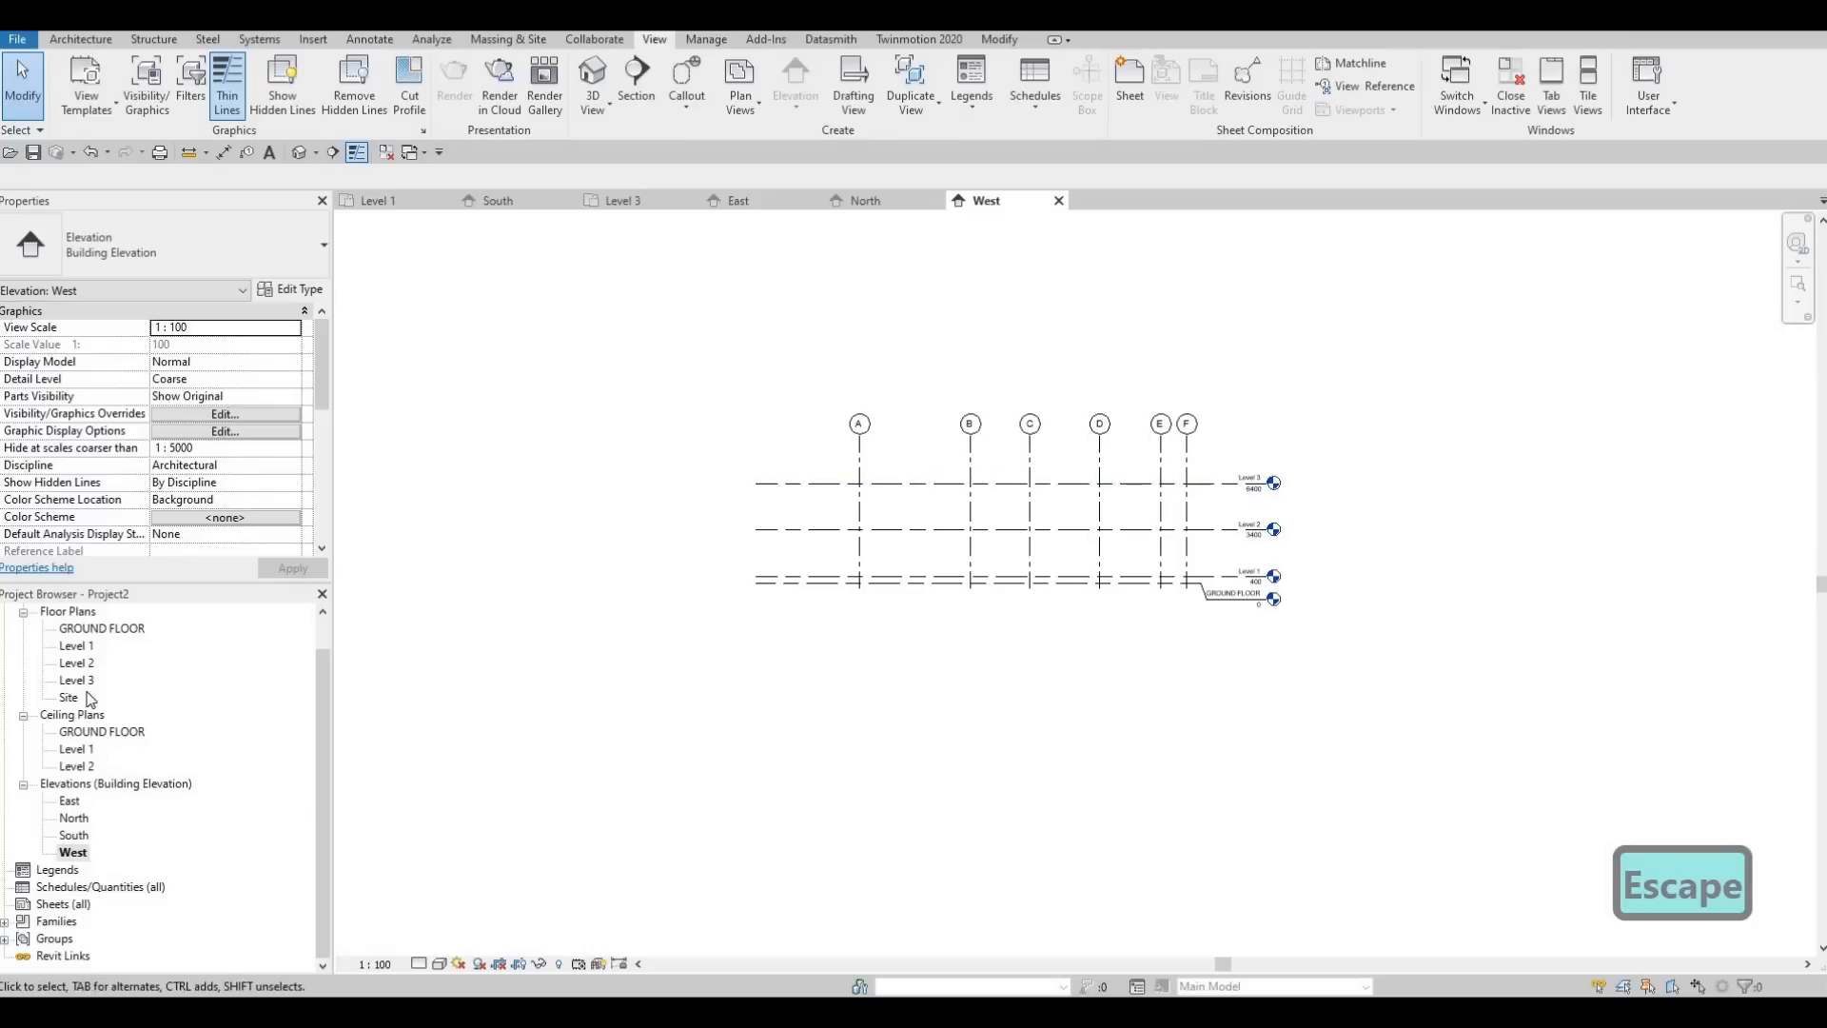
# Return to the Level 1 floor plan and close all the inactive views
pyautogui.doubleClick(76, 647)
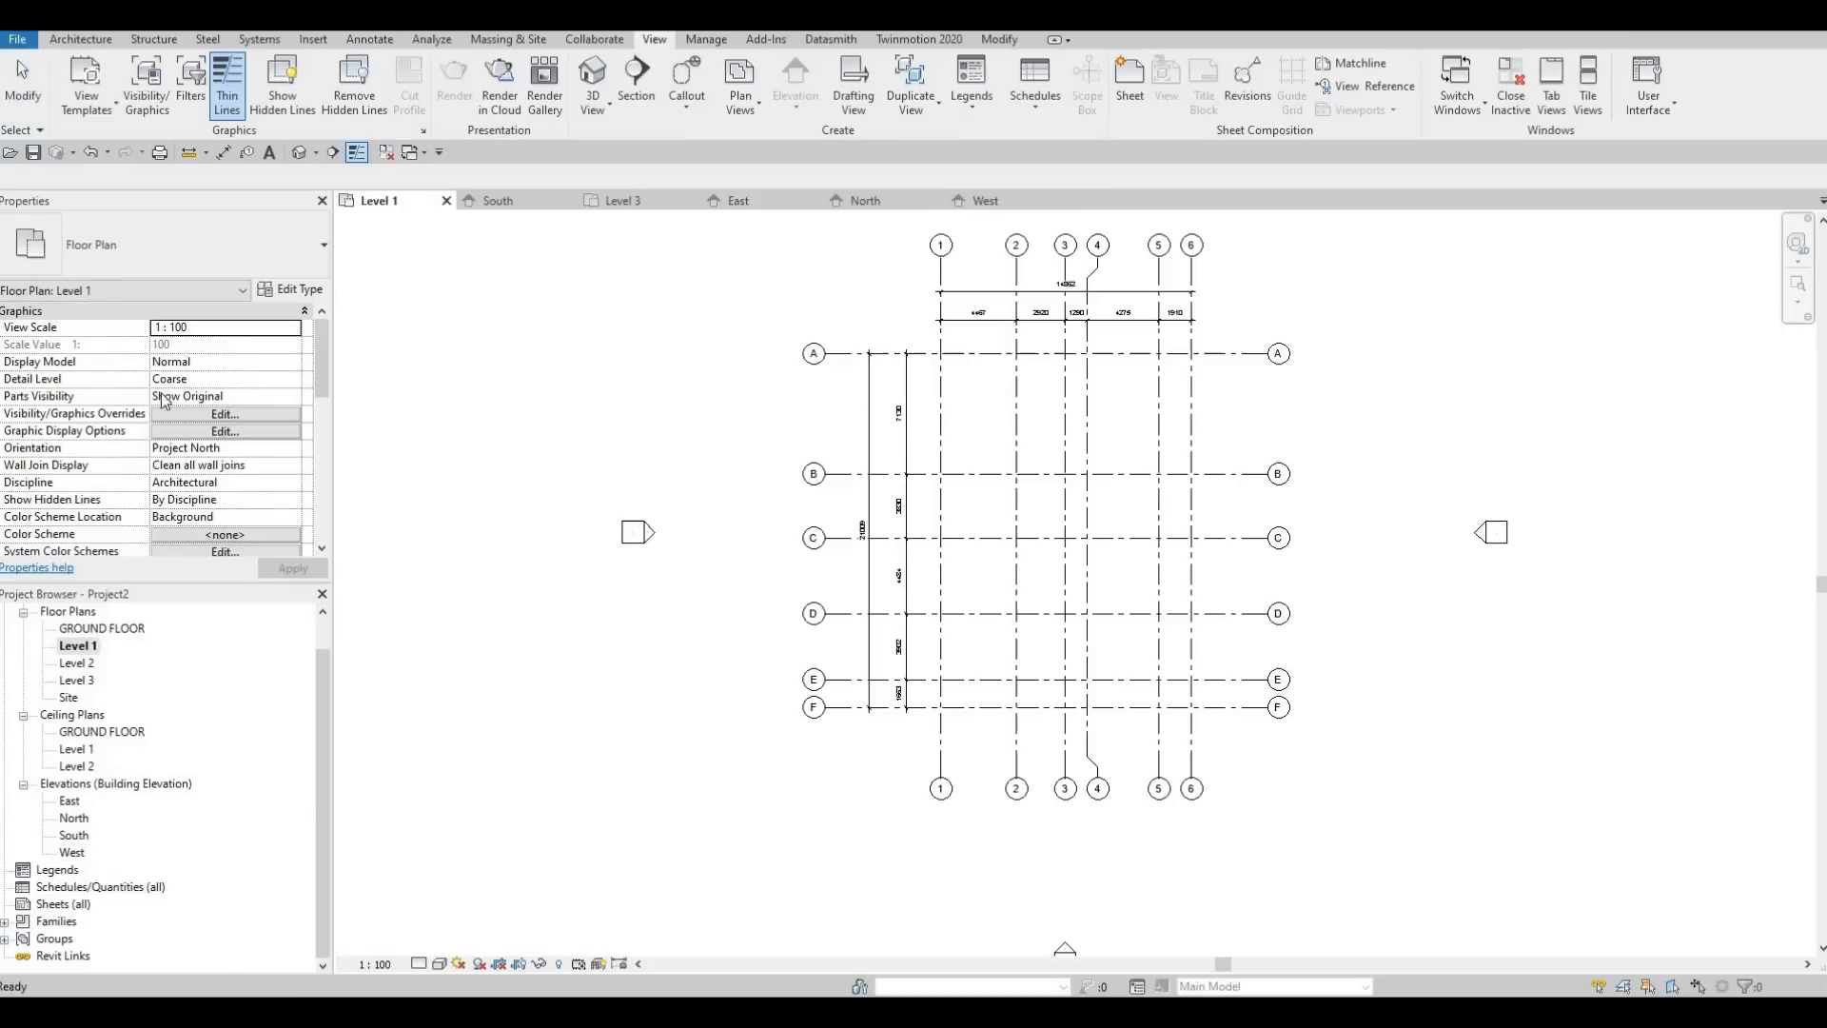
pyautogui.click(385, 152)
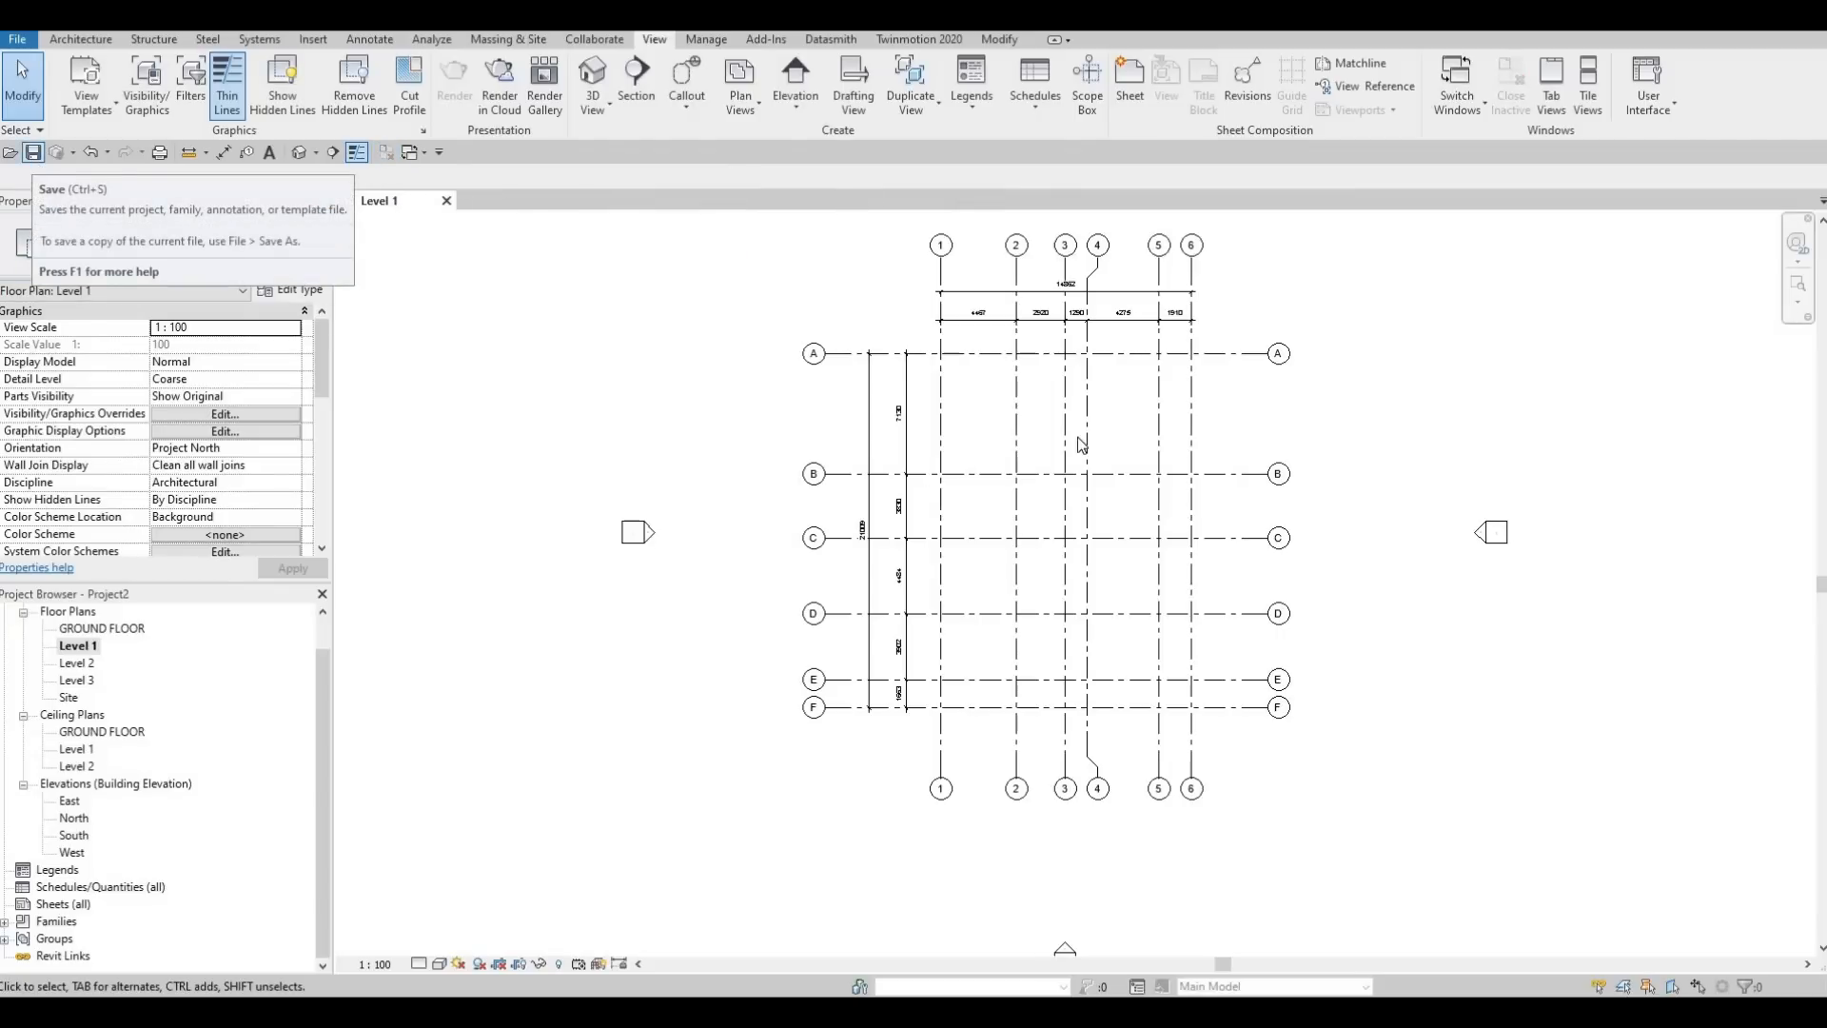
# Begin saving the project in the Revit File folder and enter House as its file name
pyautogui.press('F1')
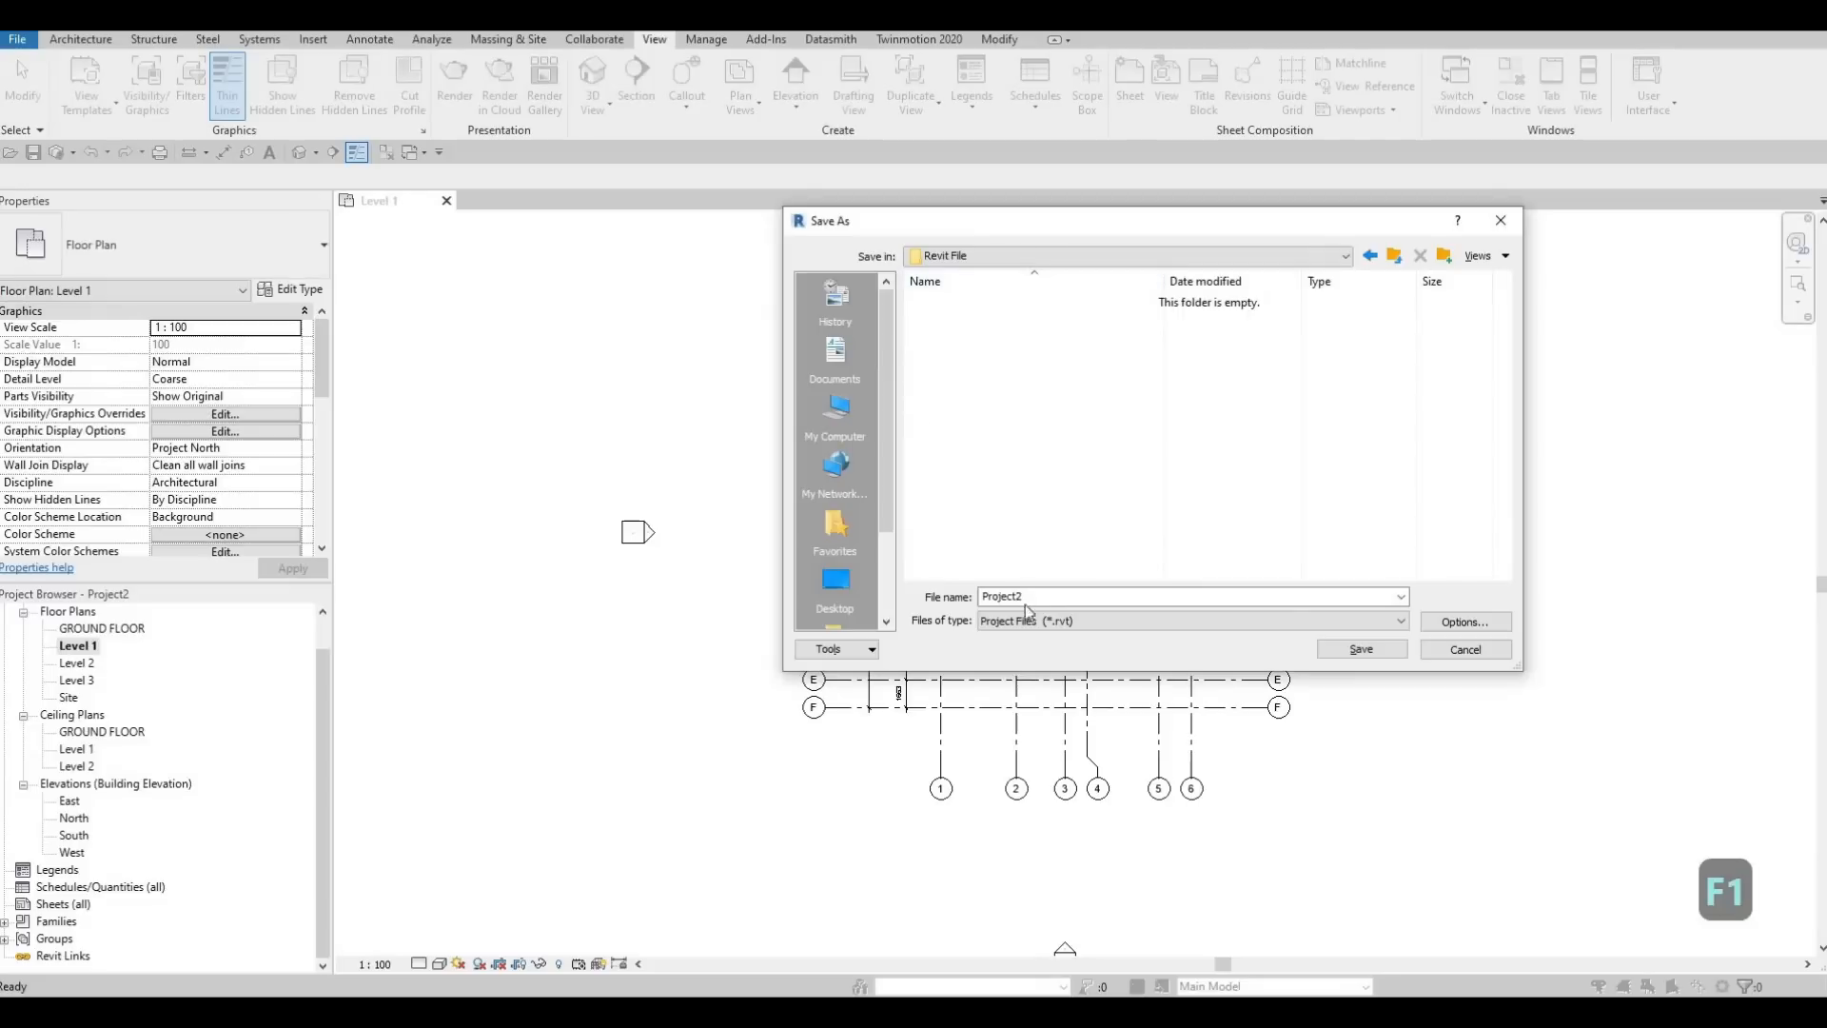
pyautogui.moveTo(1046, 594); pyautogui.dragTo(868, 584)
pyautogui.write('house')
pyautogui.press('BackSpace')
pyautogui.press('BackSpace')
pyautogui.press('BackSpace')
pyautogui.press('BackSpace')
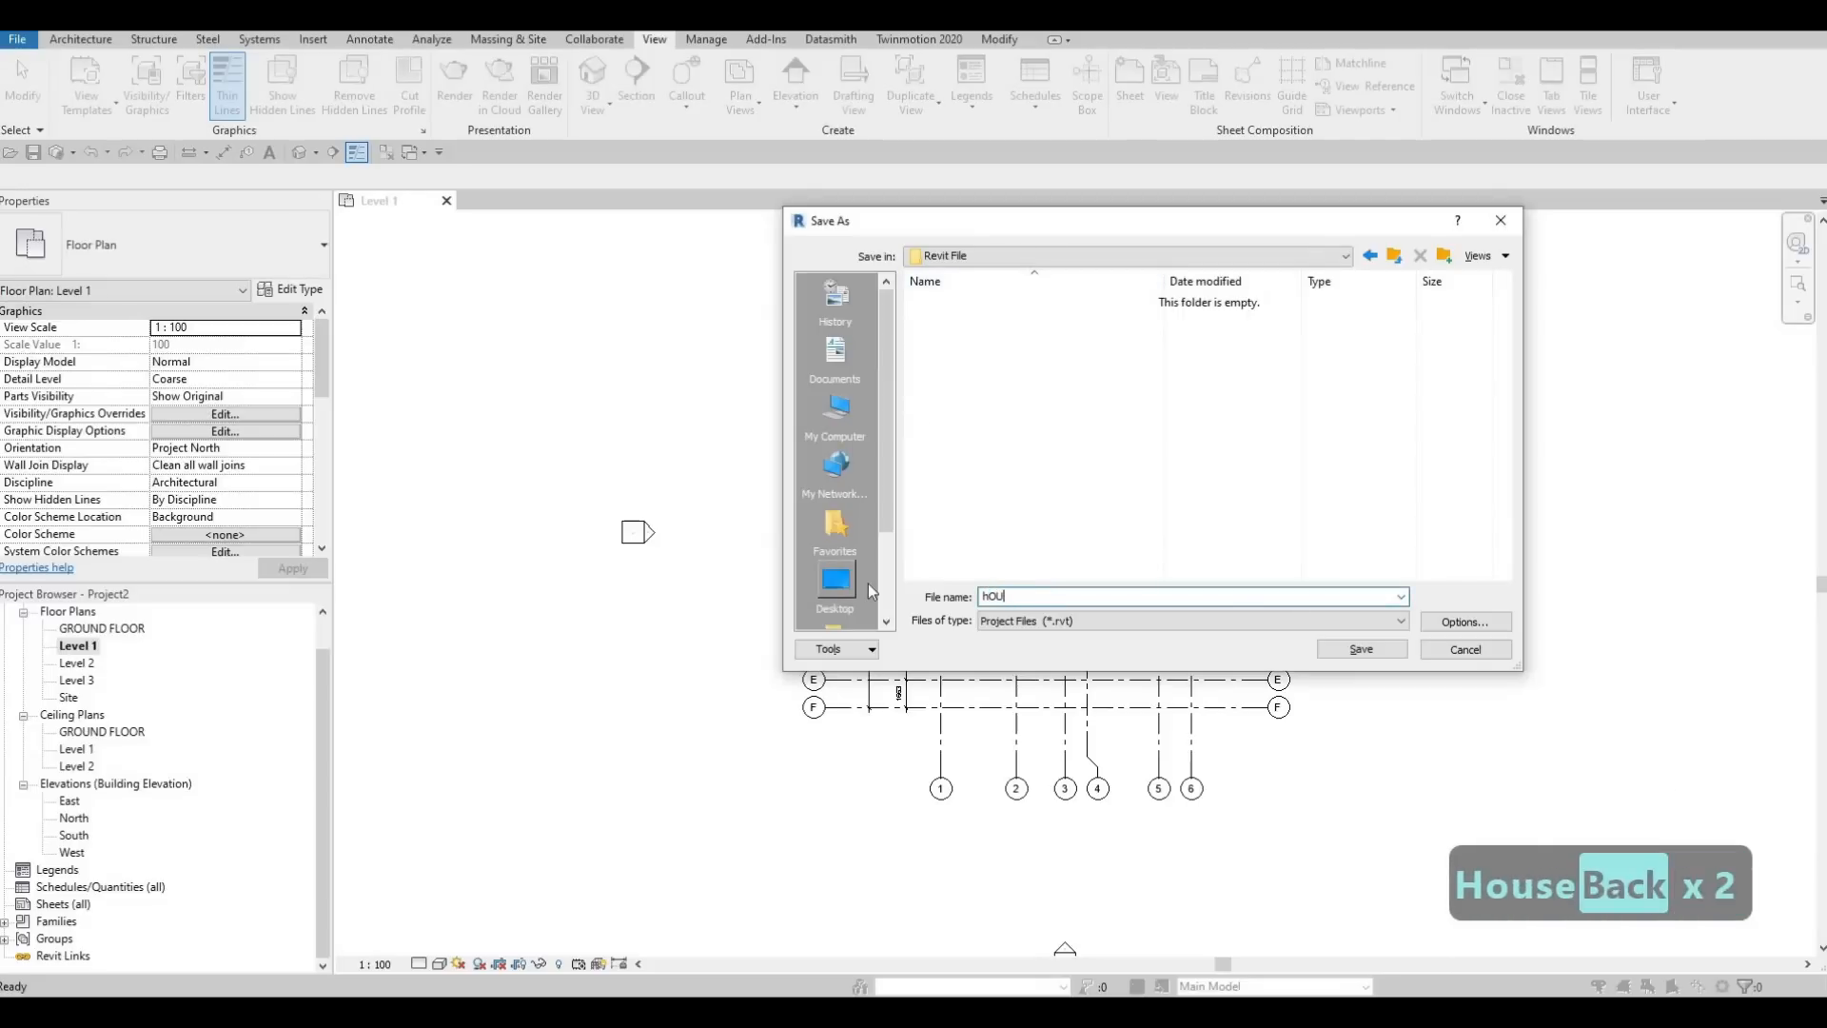
pyautogui.press('BackSpace')
pyautogui.write('House')
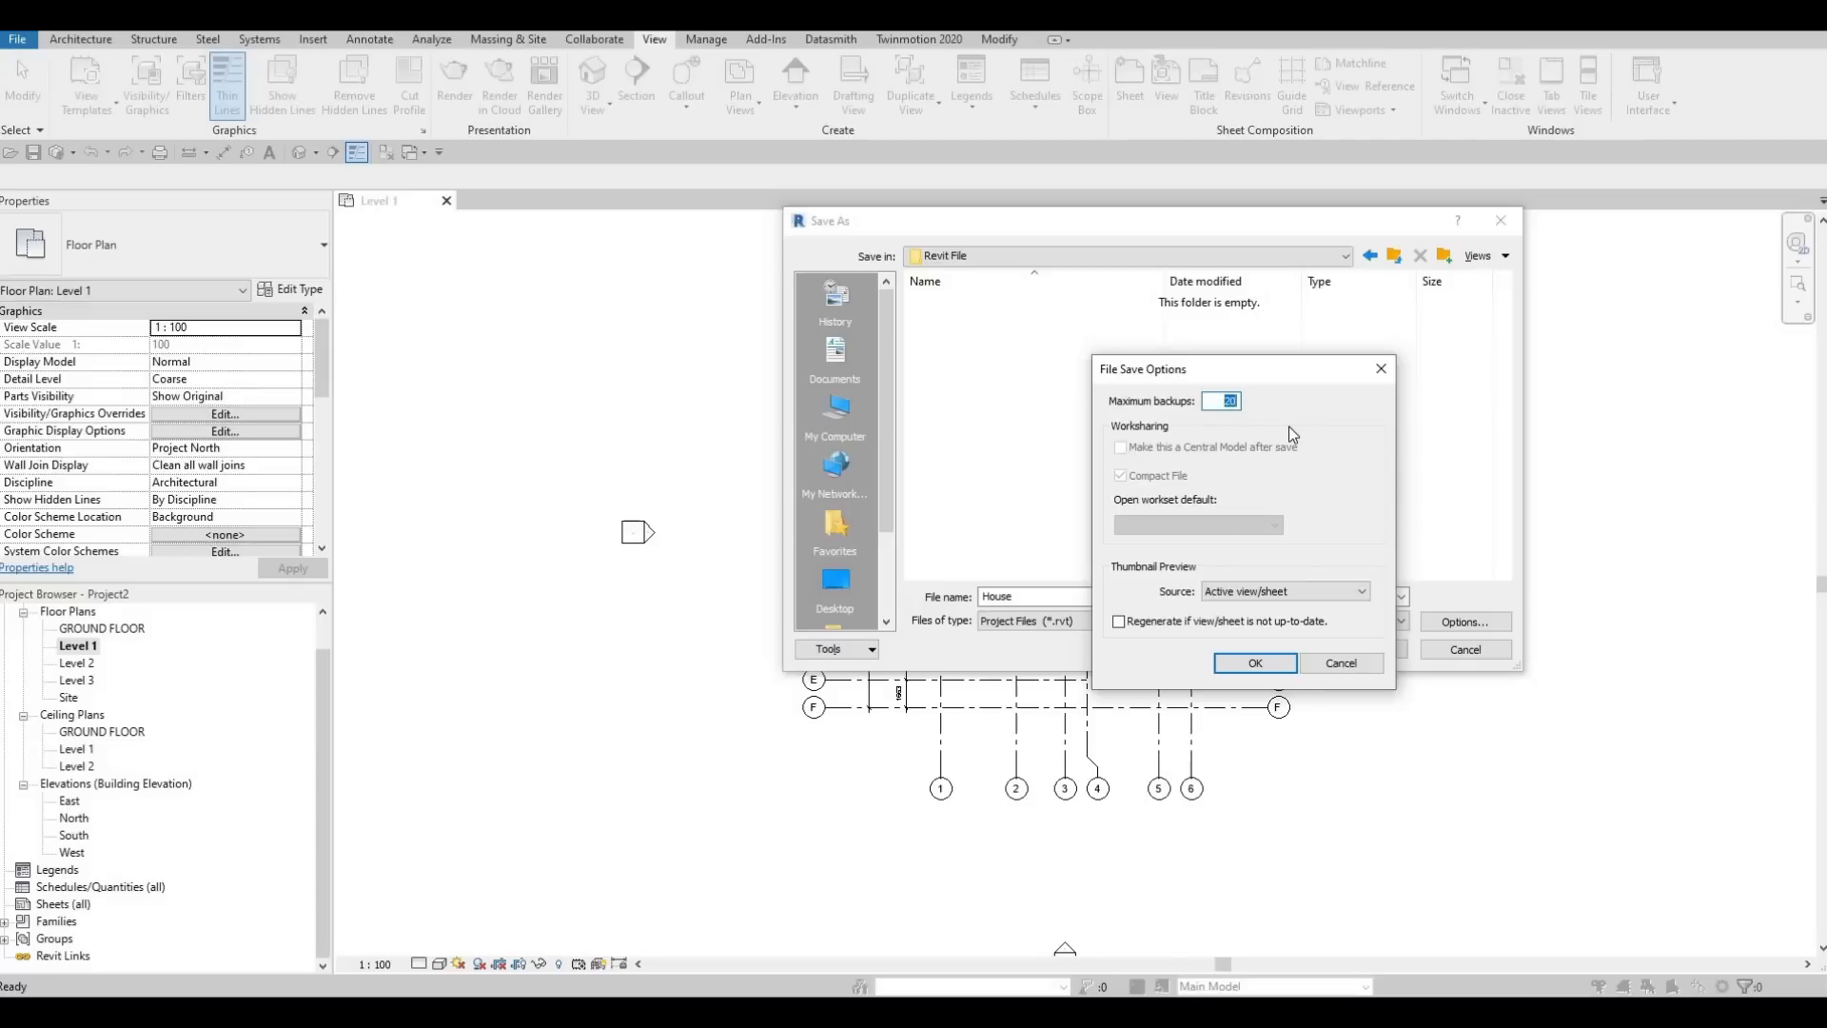
# Limit the file's maximum backups to 5 and save the House project
pyautogui.write('5')
pyautogui.press('Return')
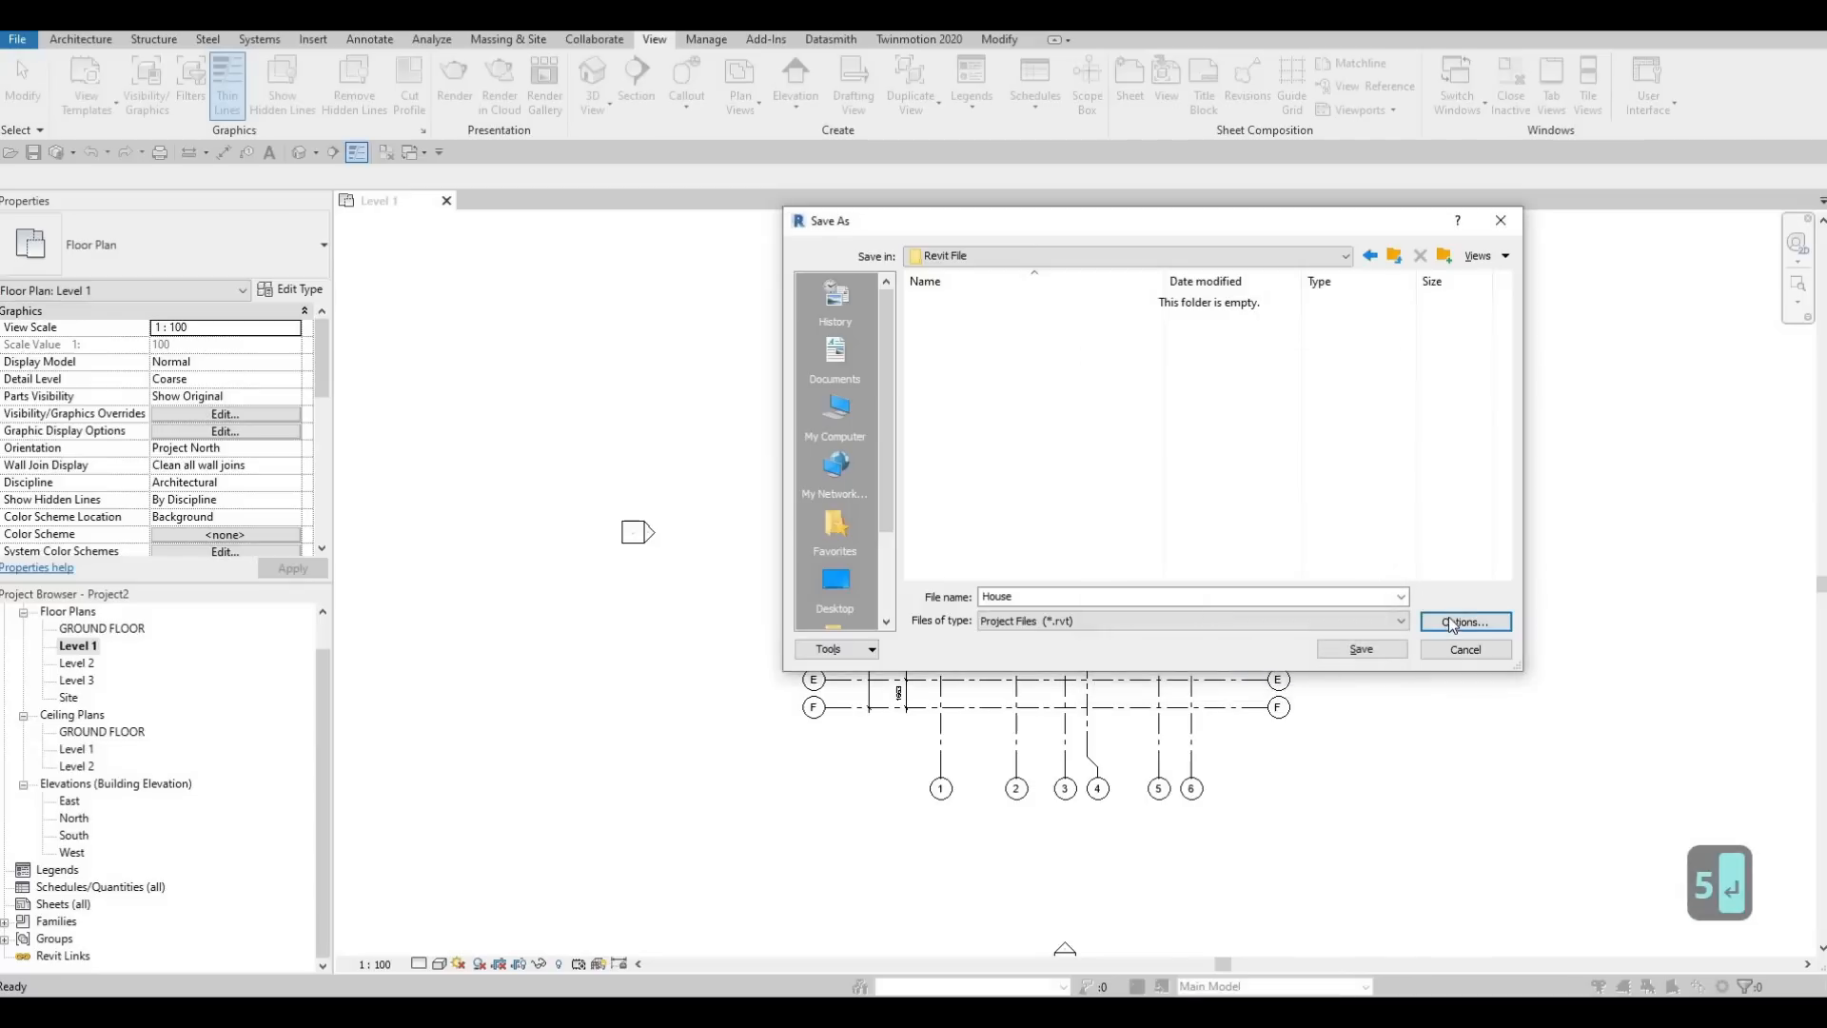
pyautogui.click(1454, 624)
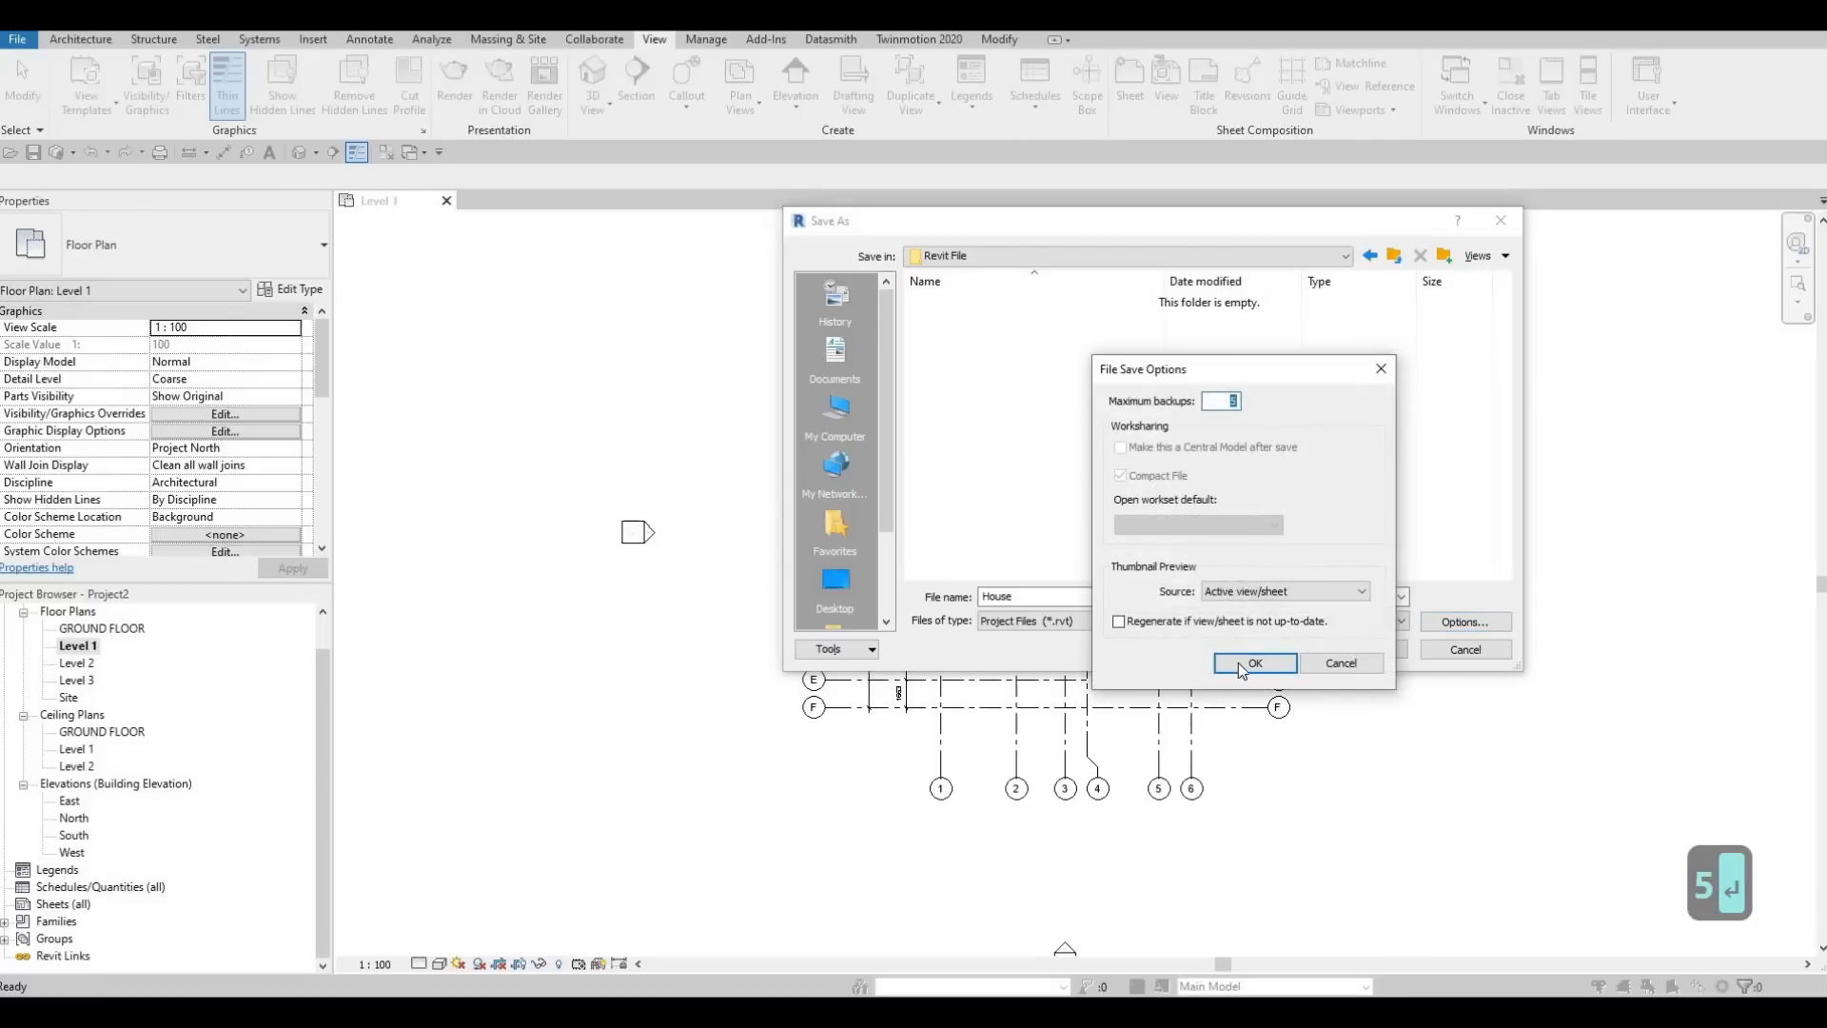
pyautogui.click(1359, 660)
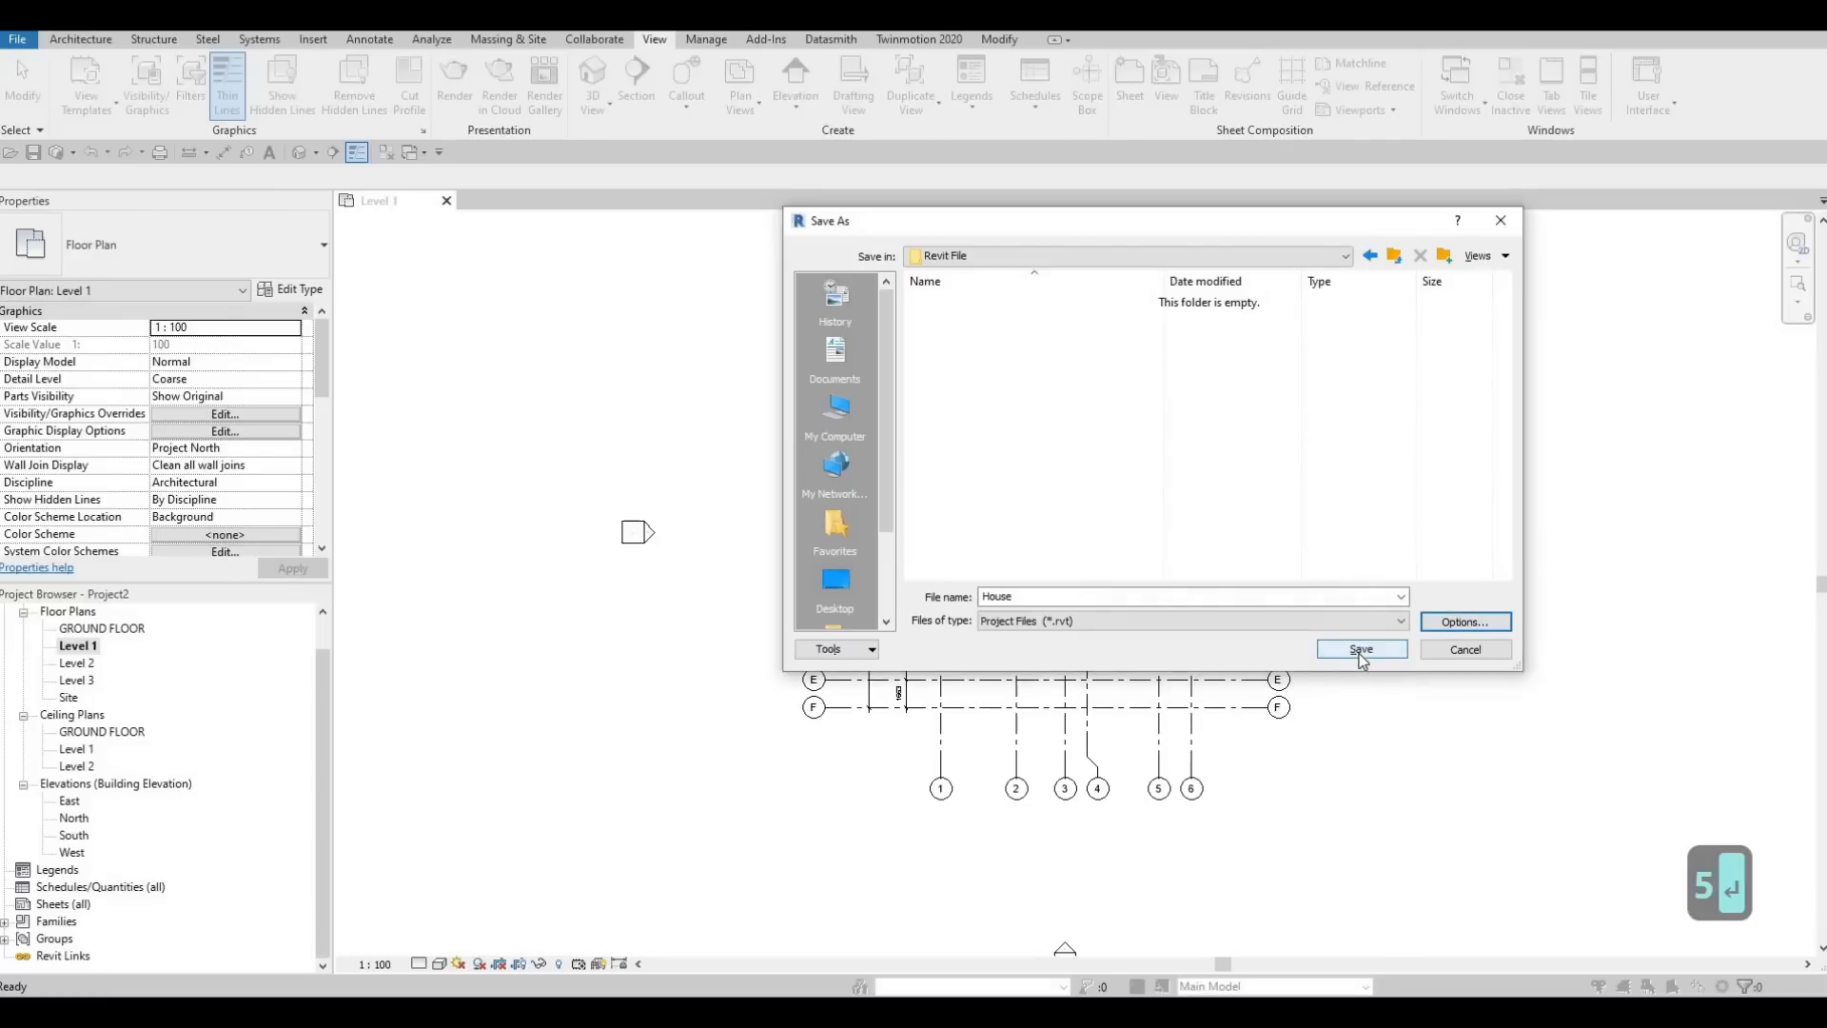
pyautogui.press('Return')
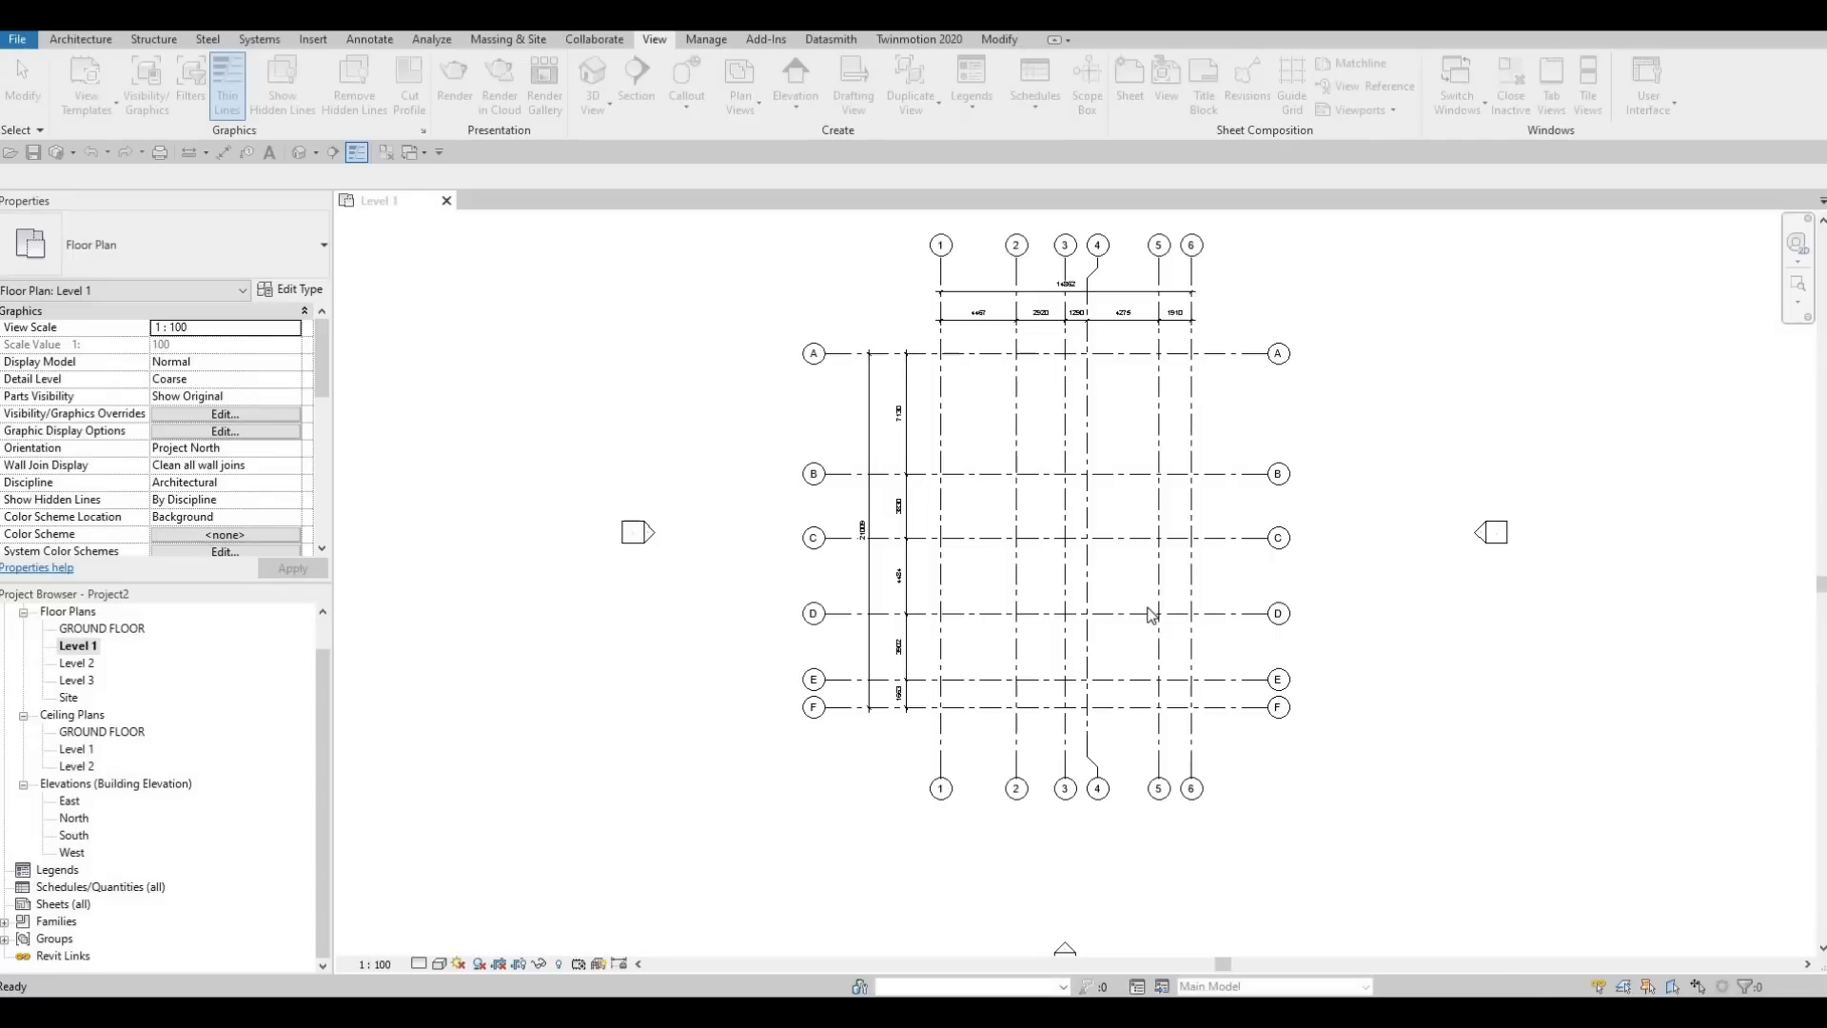
pyautogui.press('F1')
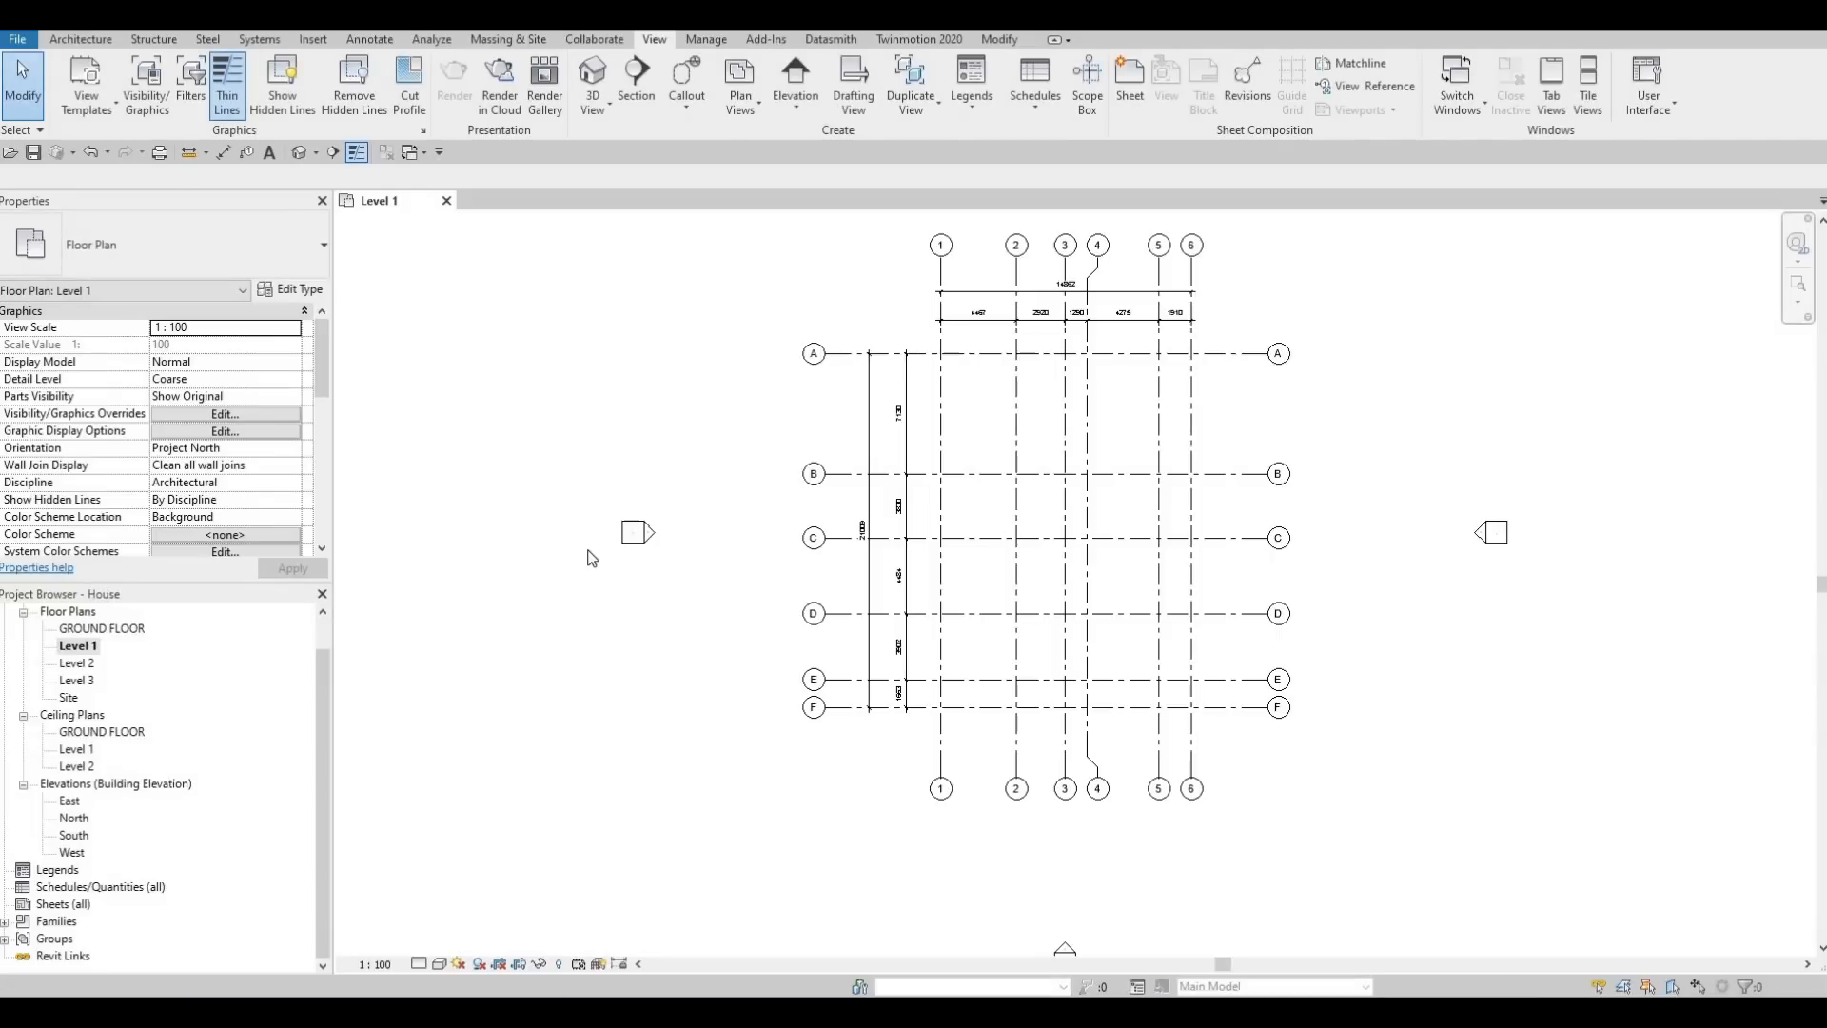
# Start the Wall tool with the Exterior - Brick on Mtl. Stud basic wall type
pyautogui.click(76, 45)
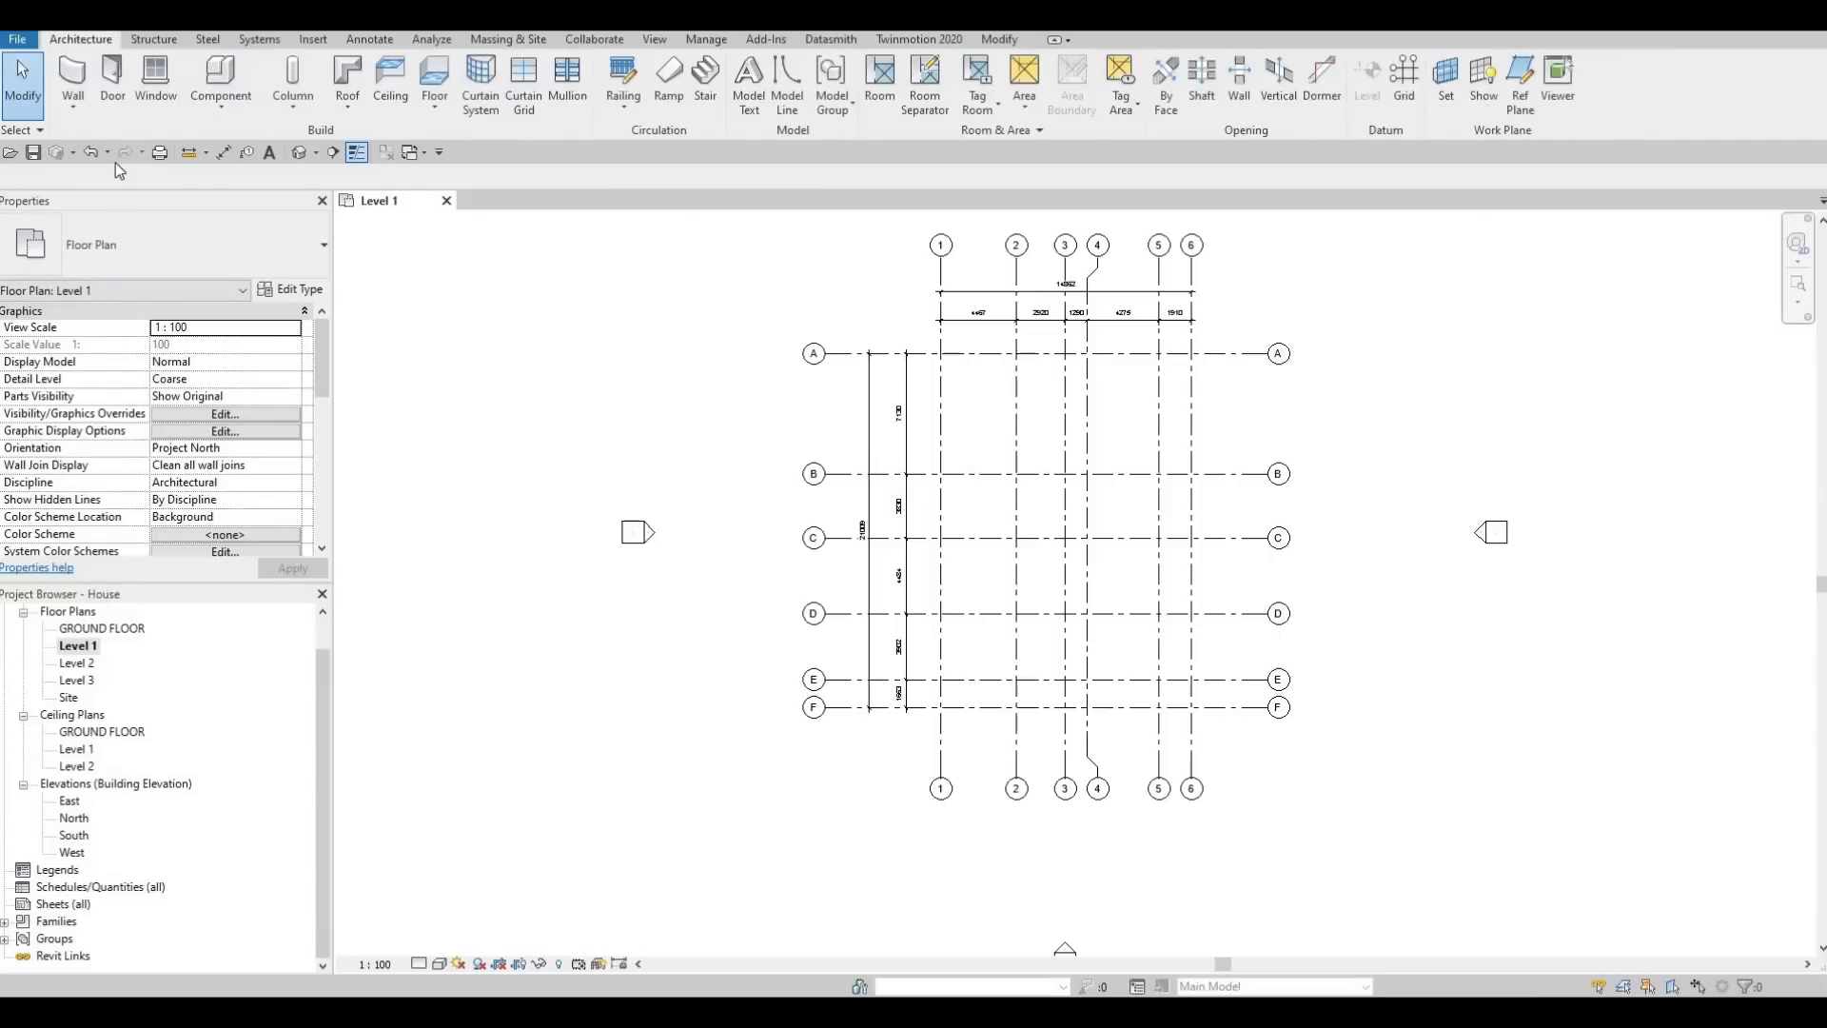
pyautogui.click(74, 72)
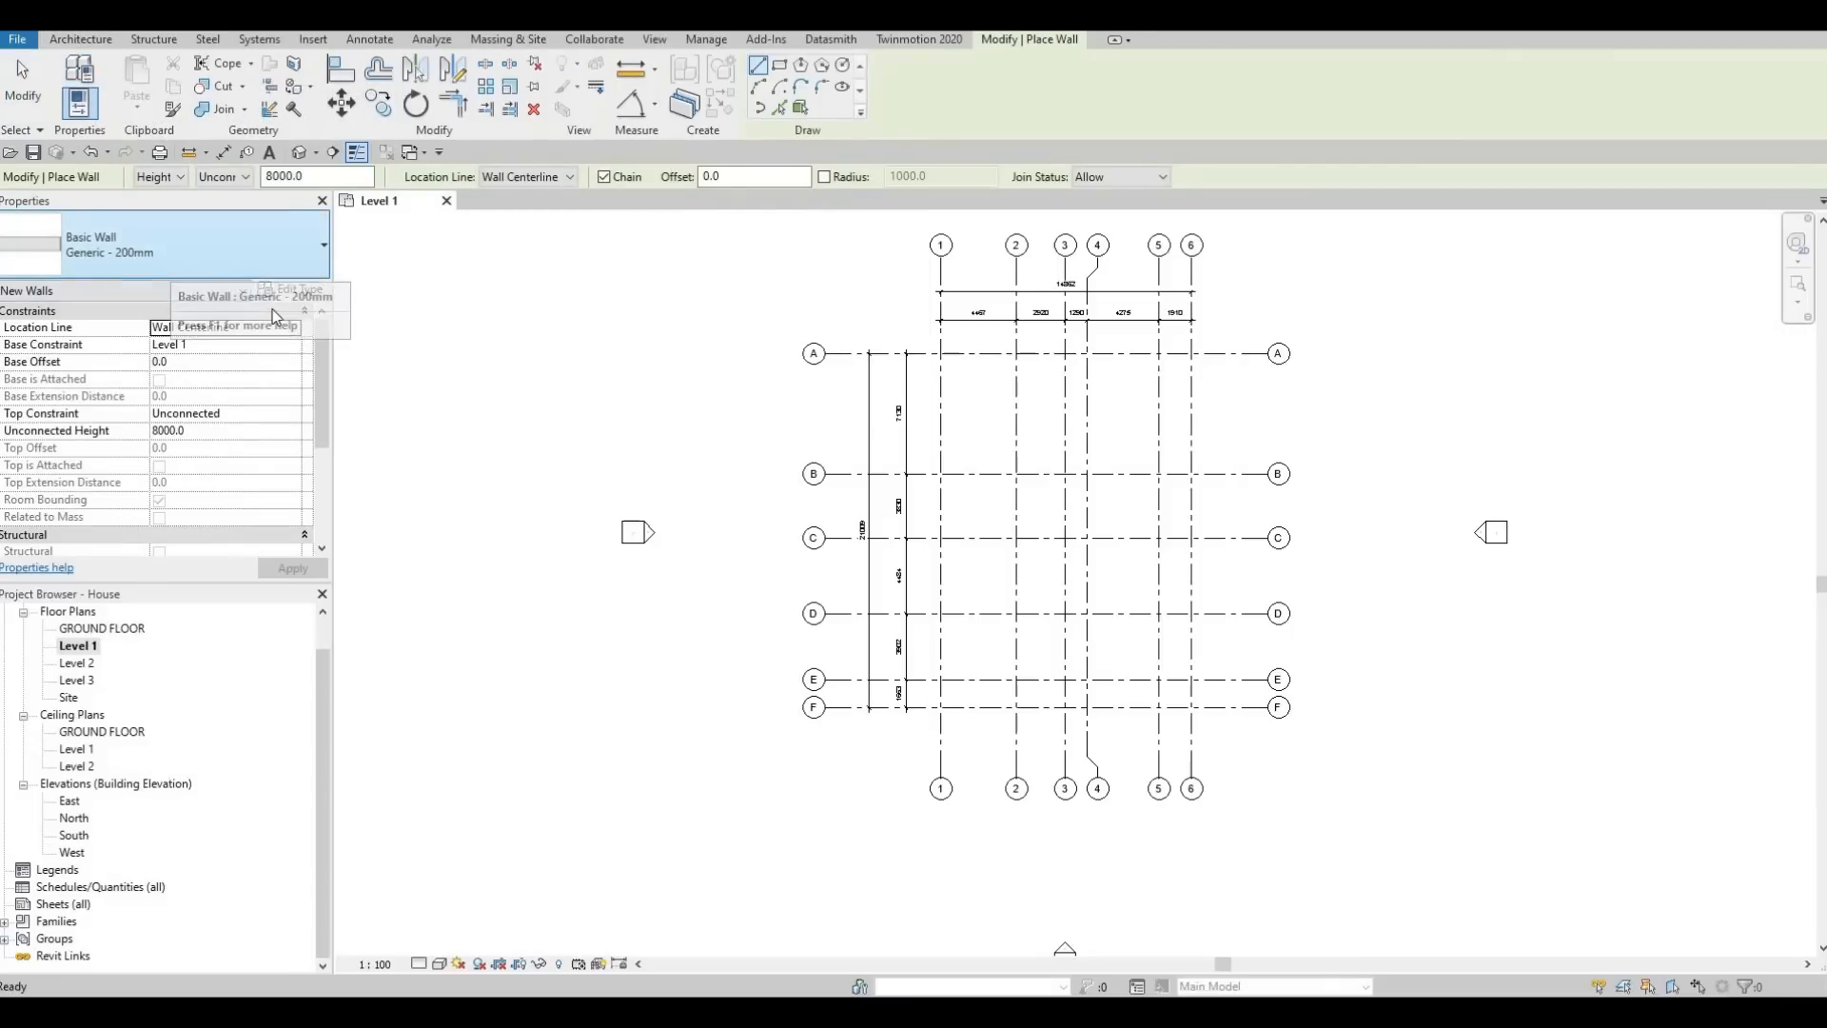
pyautogui.click(287, 254)
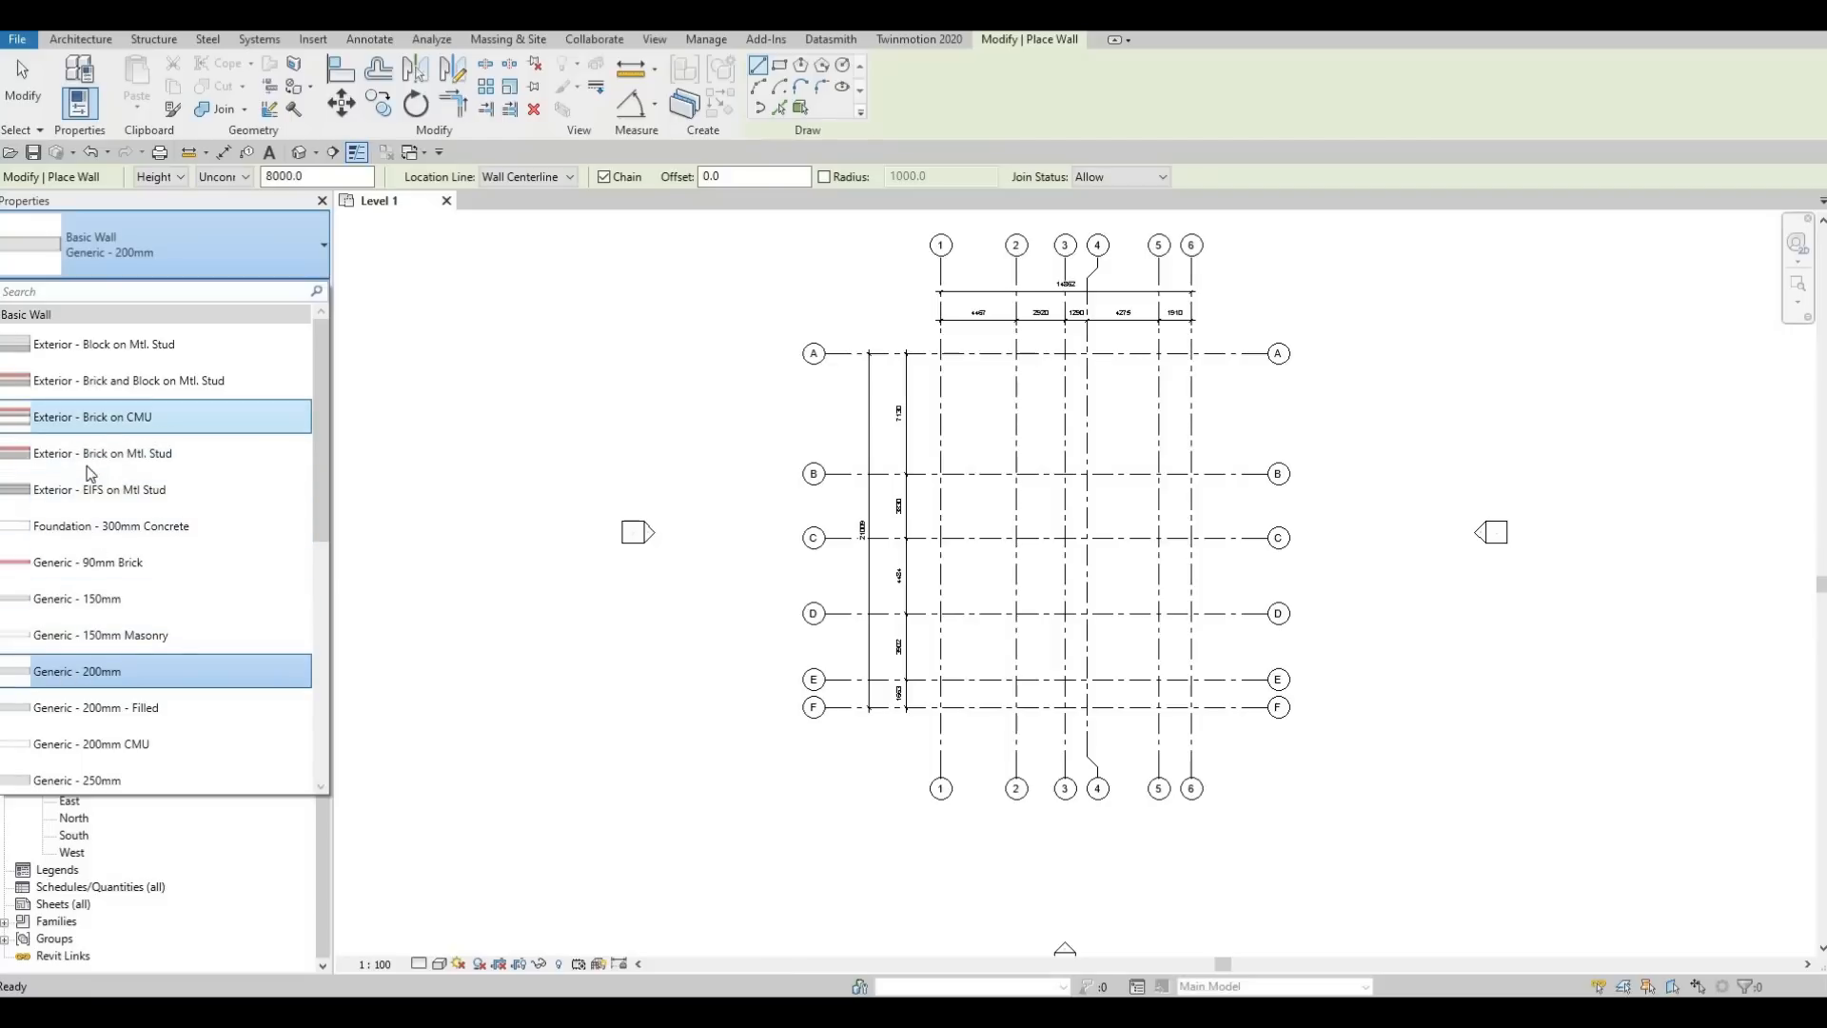
pyautogui.moveTo(84, 461)
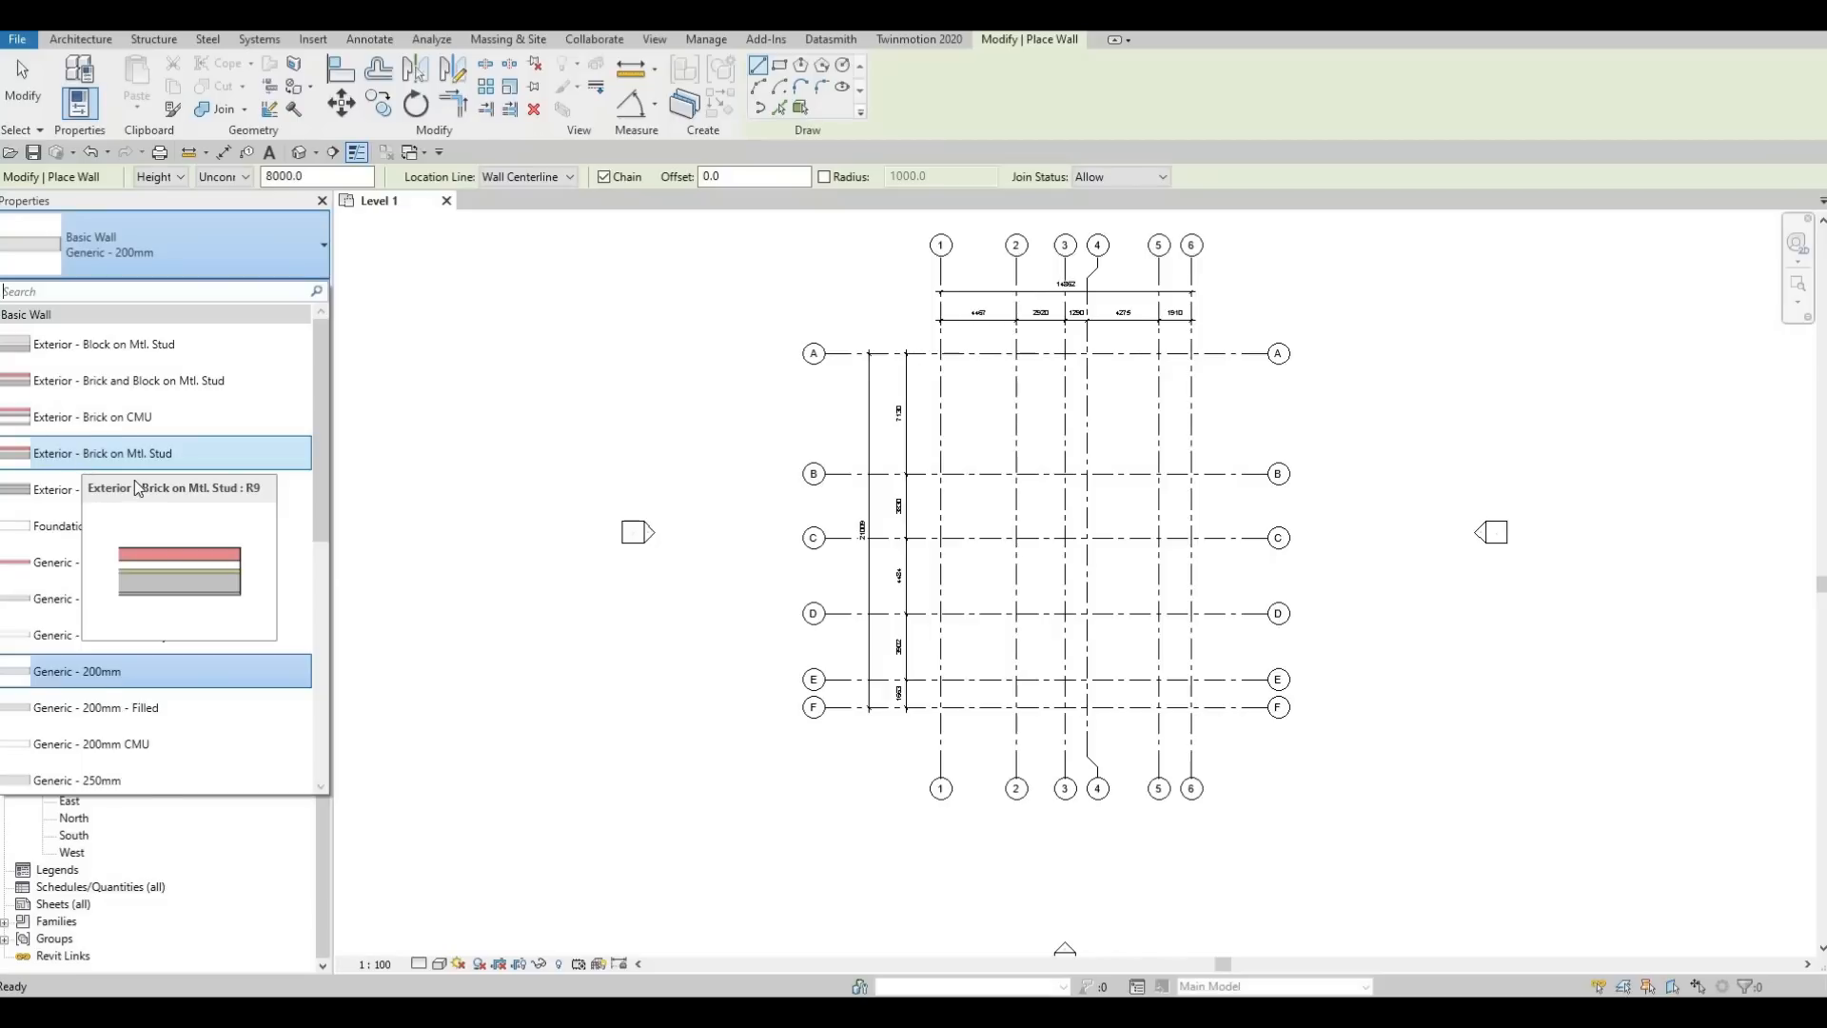
pyautogui.click(130, 462)
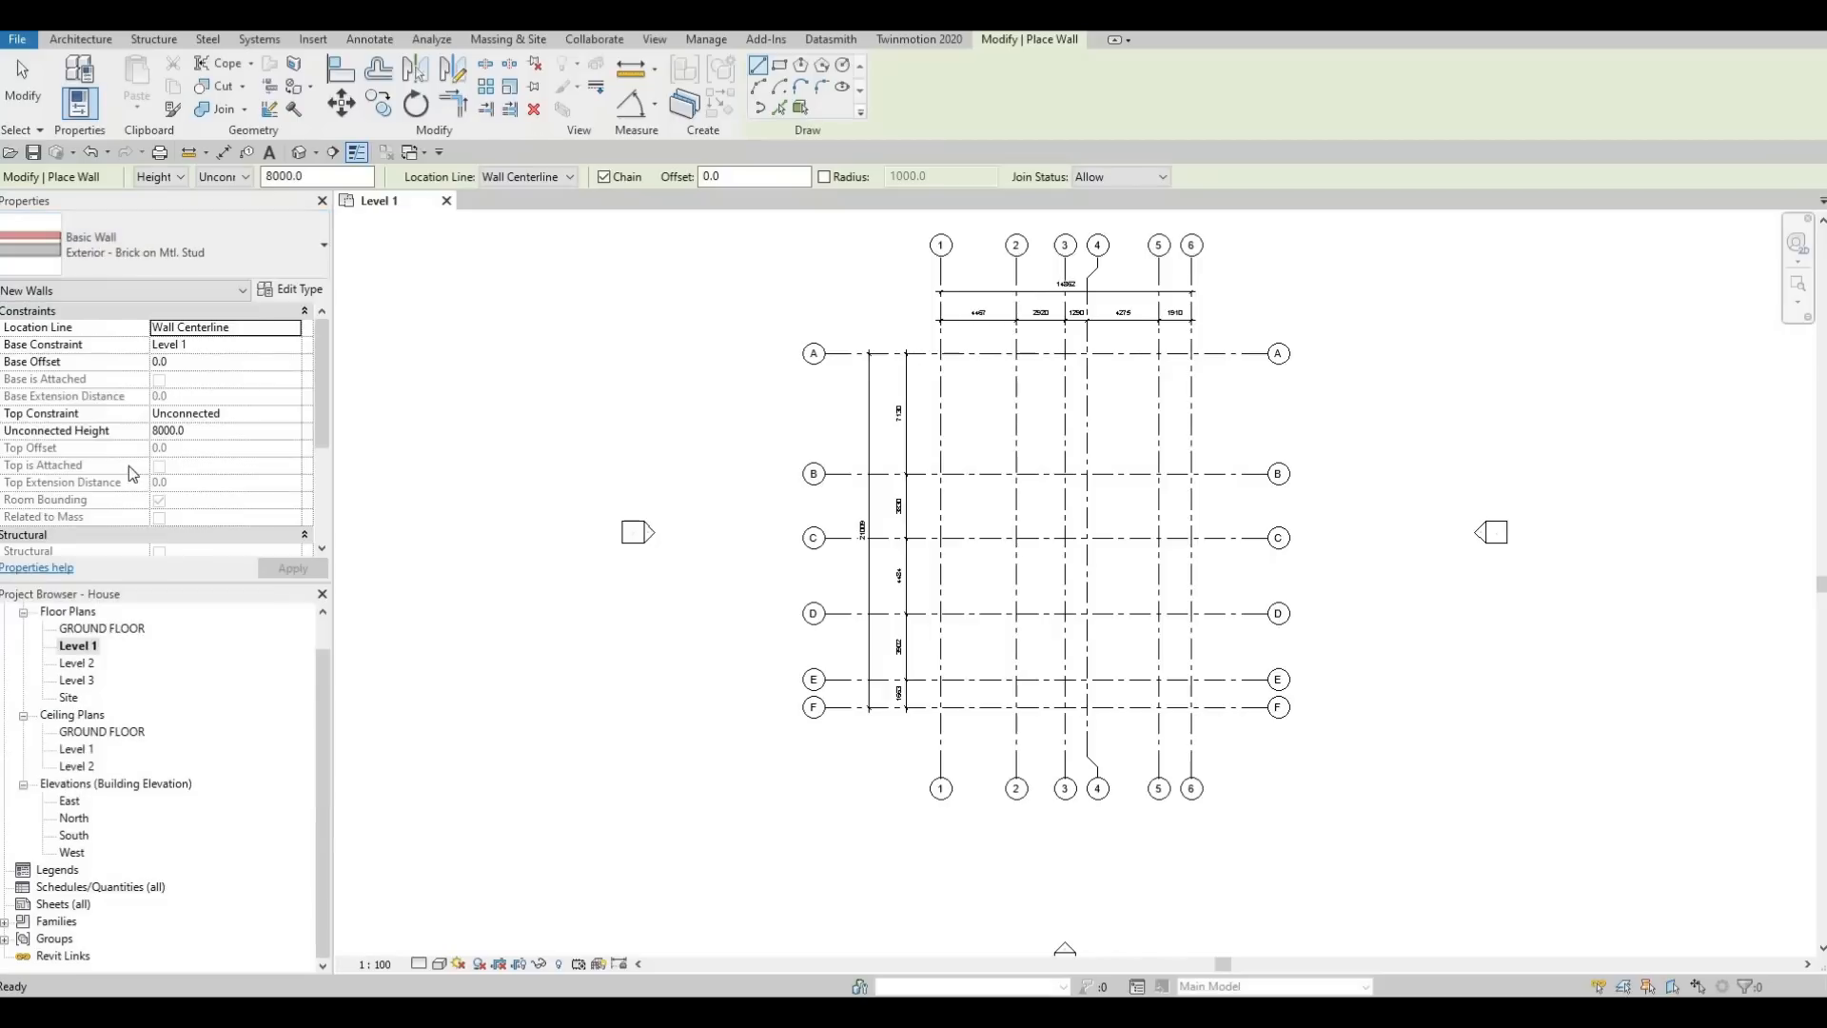
# Duplicate the brick on metal stud wall type under the name EXTERIOR WALL 1
pyautogui.click(291, 290)
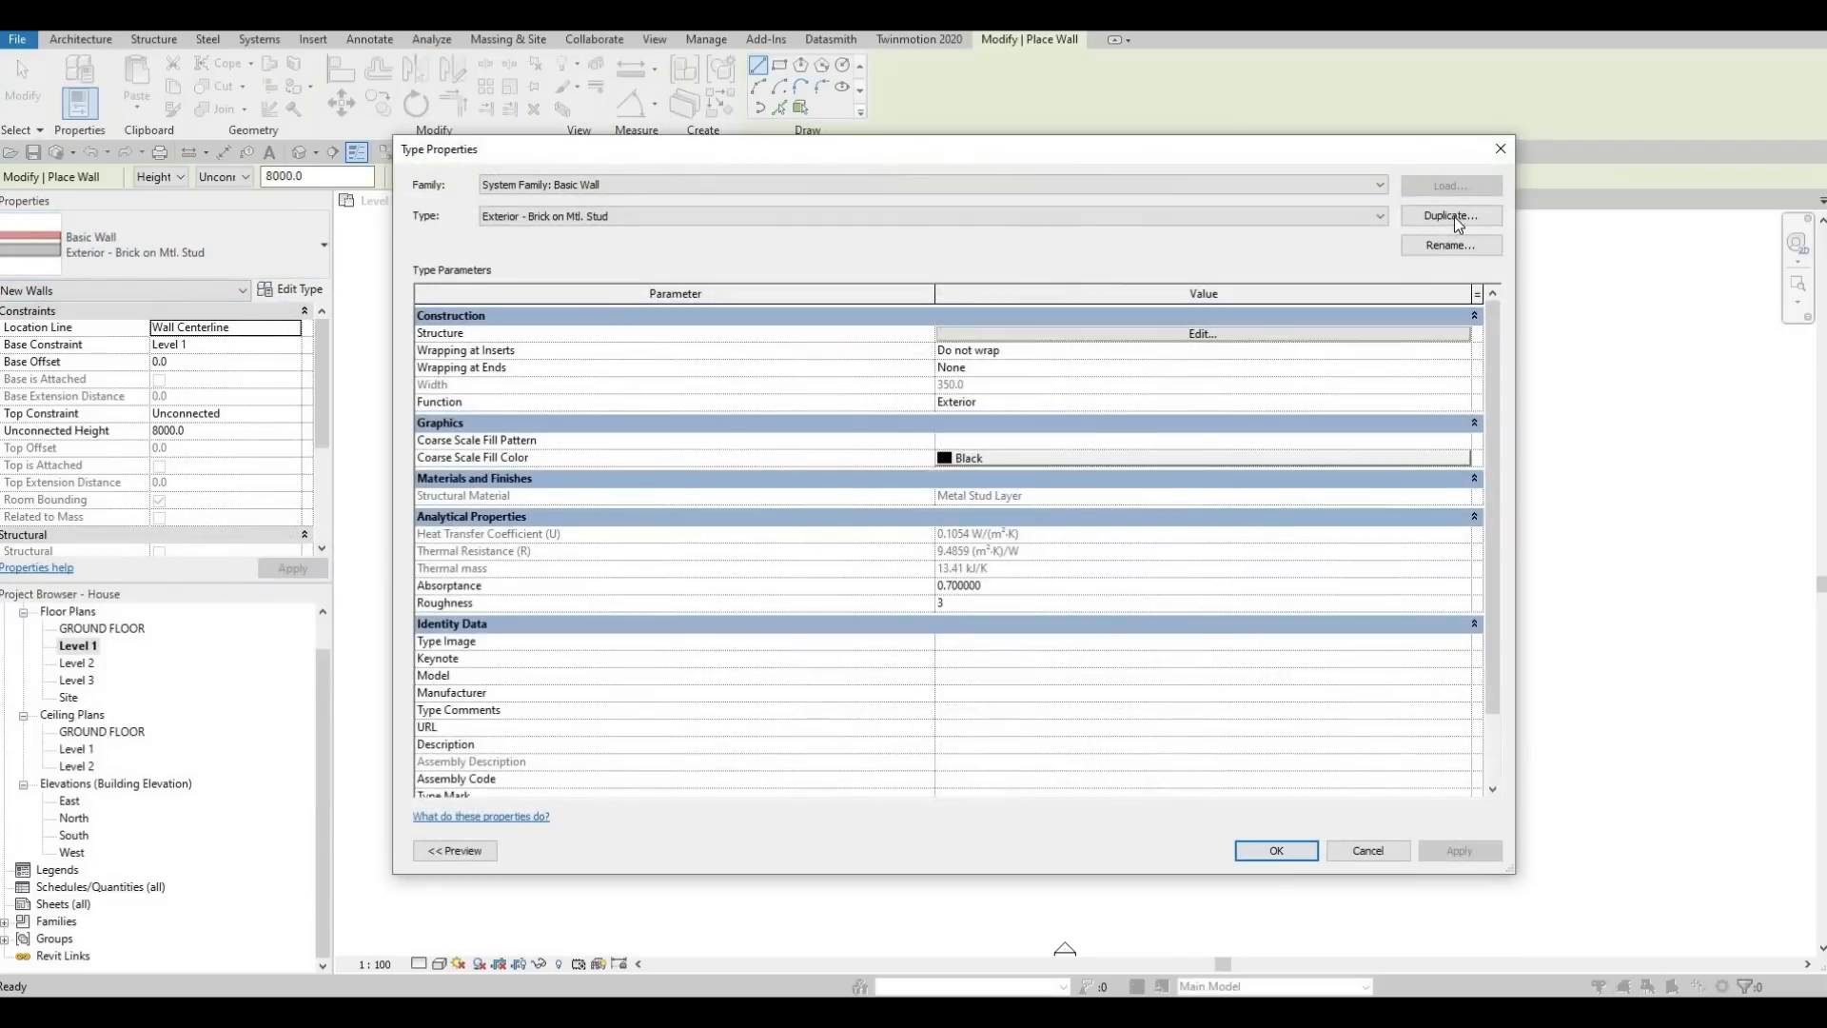
pyautogui.click(1450, 215)
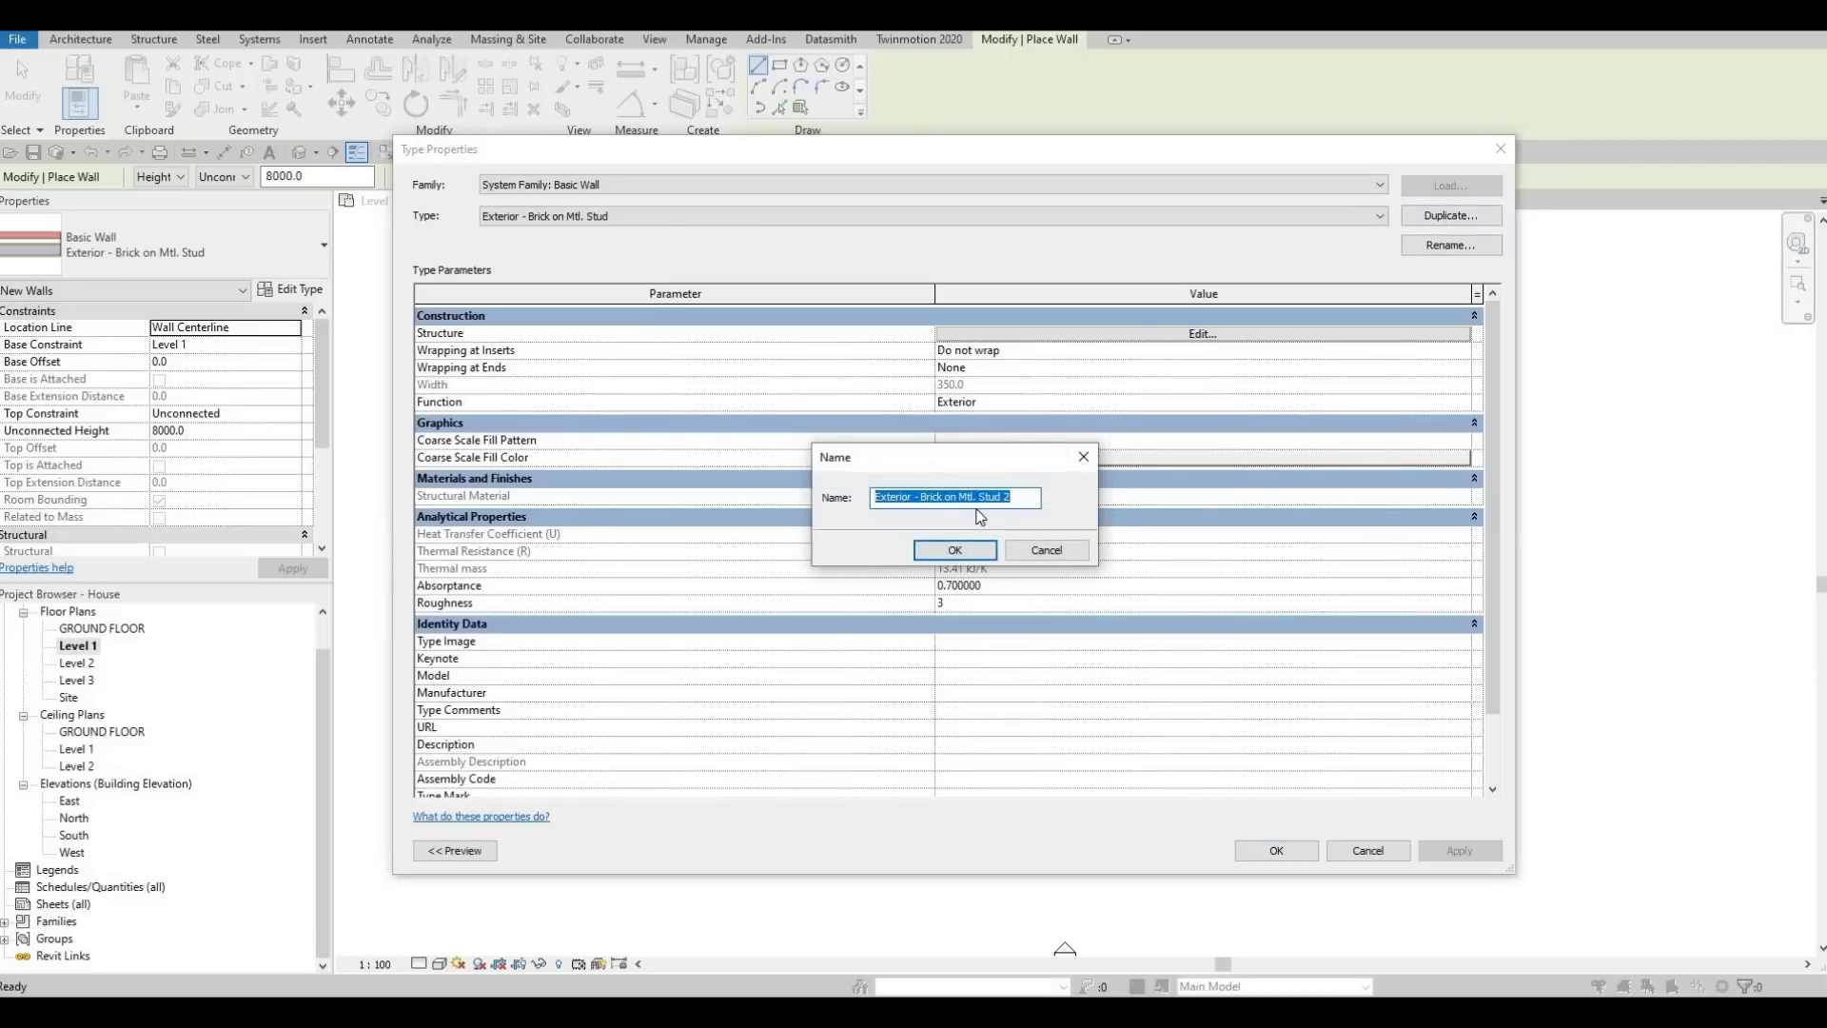
pyautogui.press('capslock')
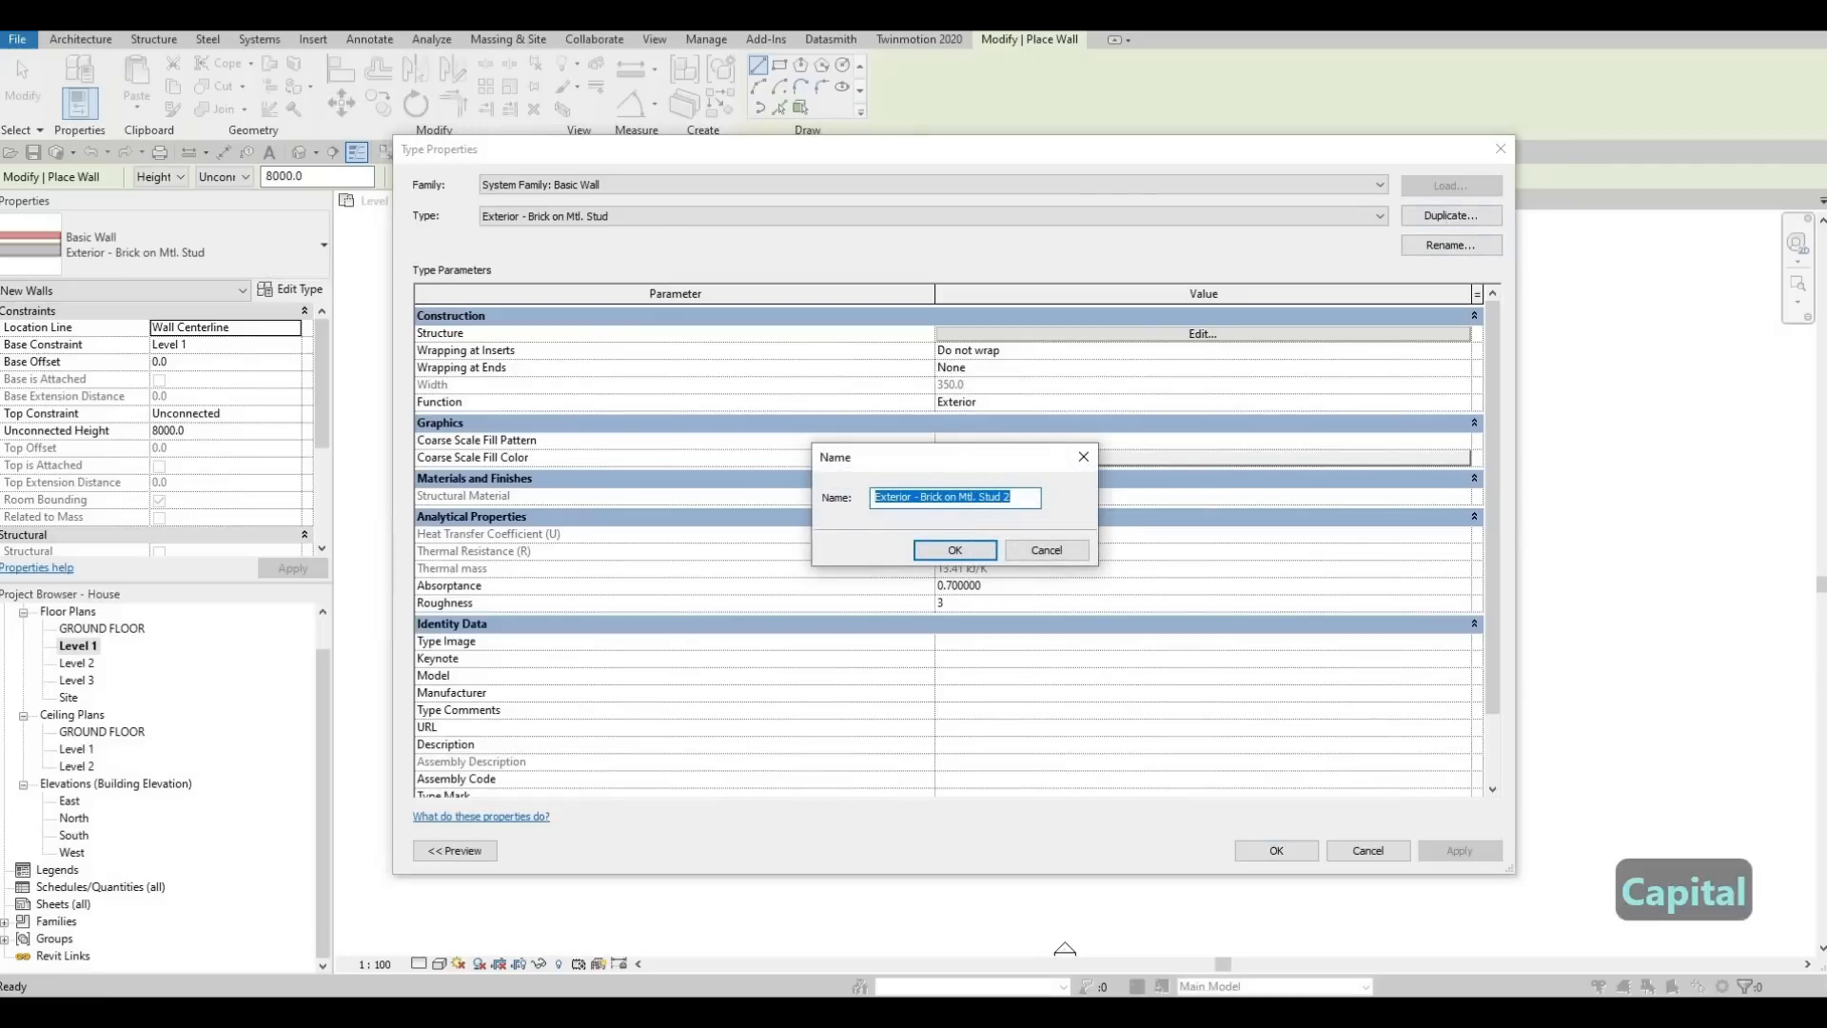
pyautogui.write('EXT')
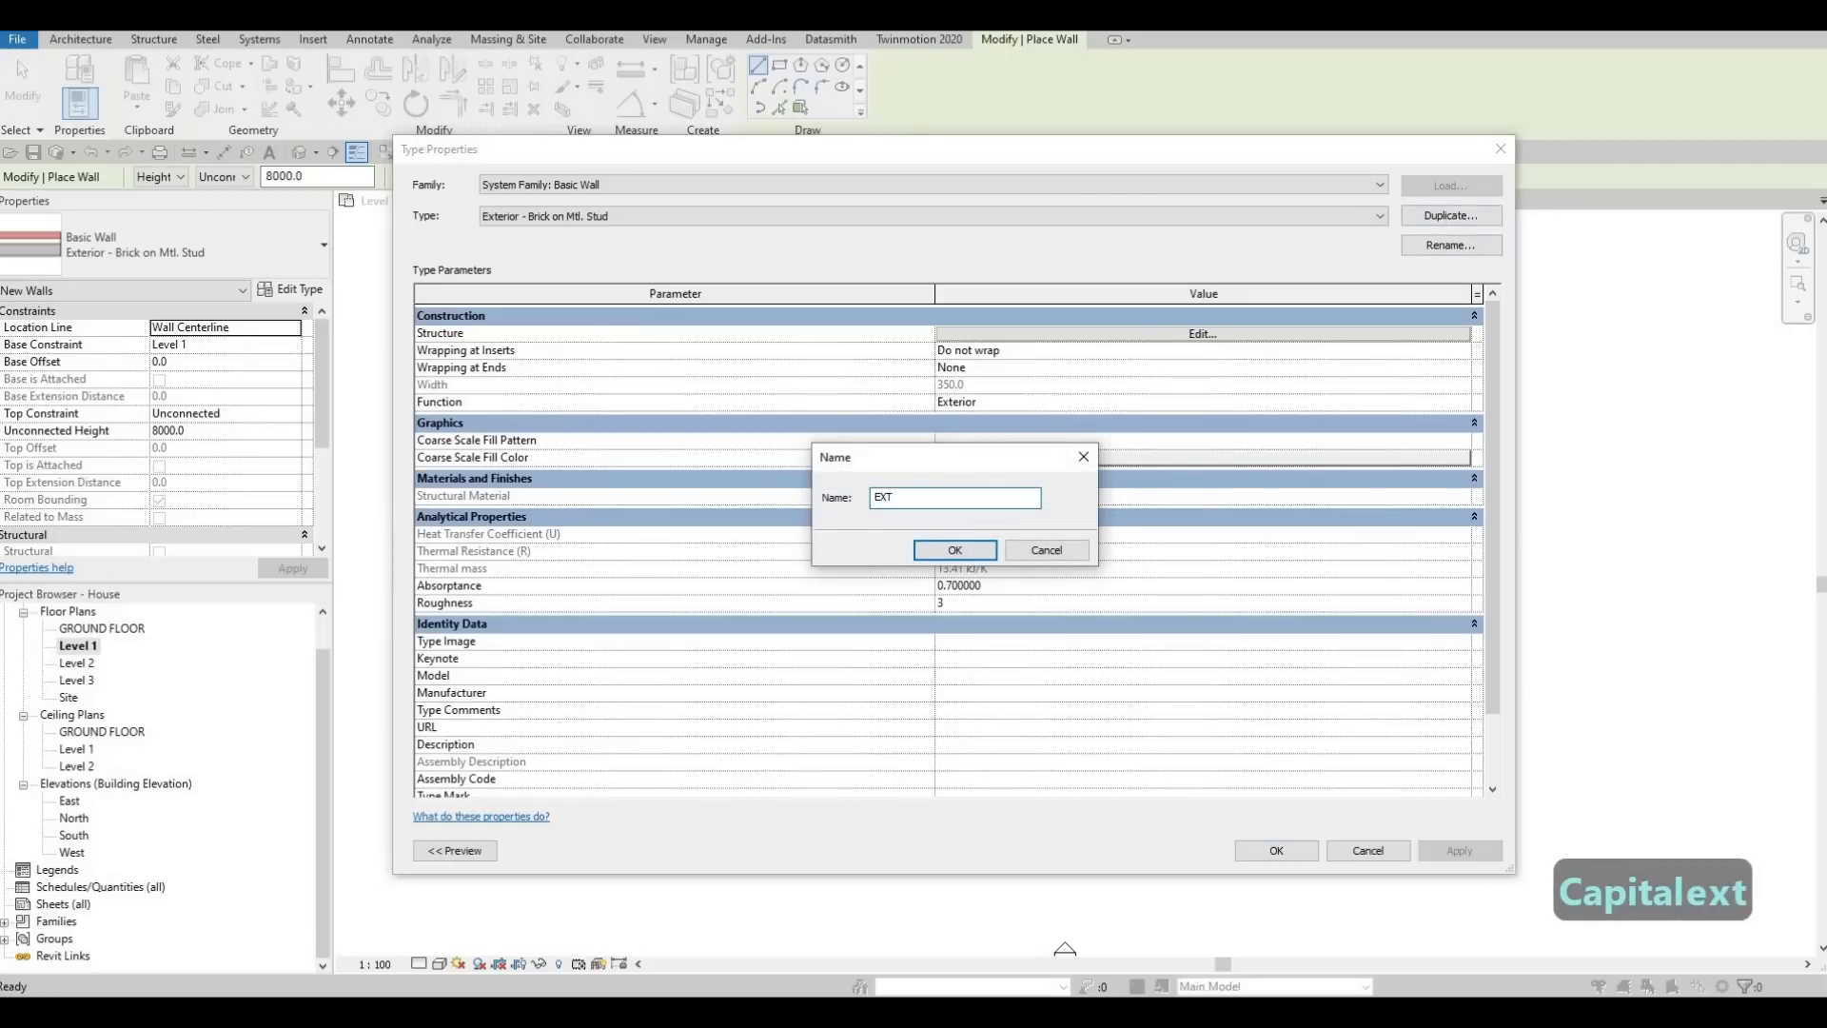
pyautogui.write('ERIOR WA')
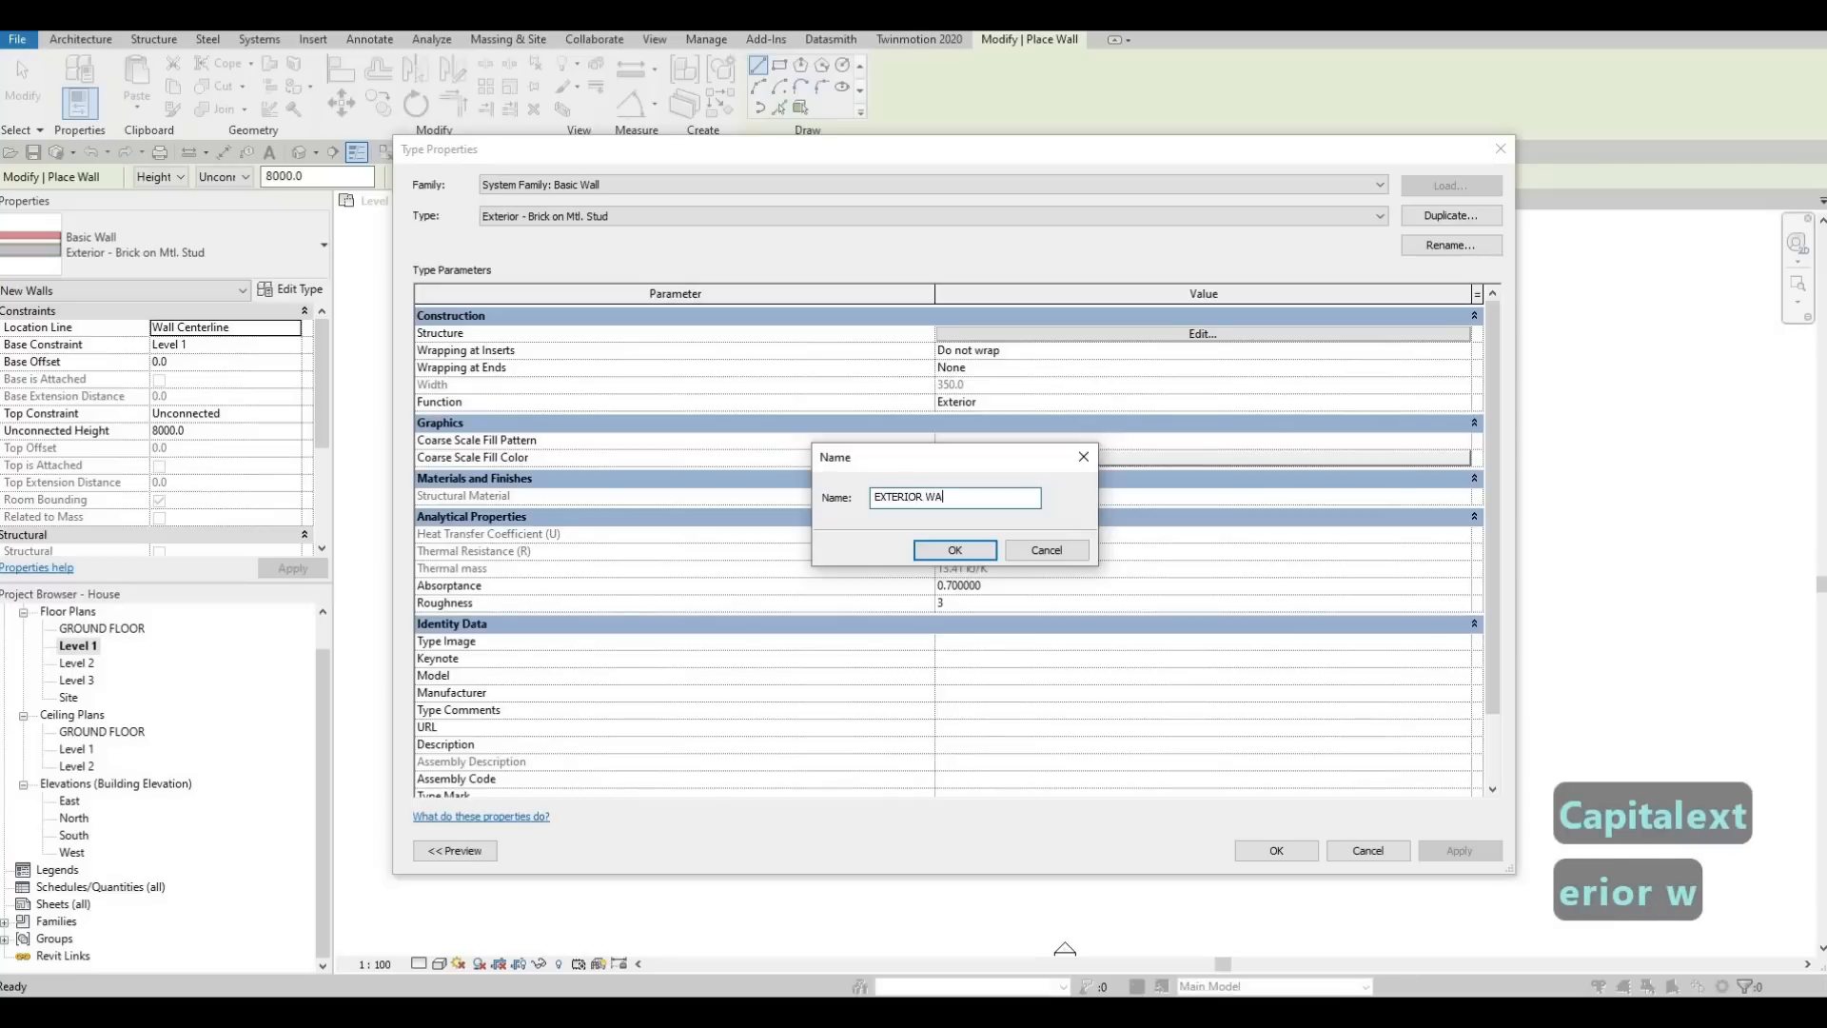
pyautogui.write('LL 1')
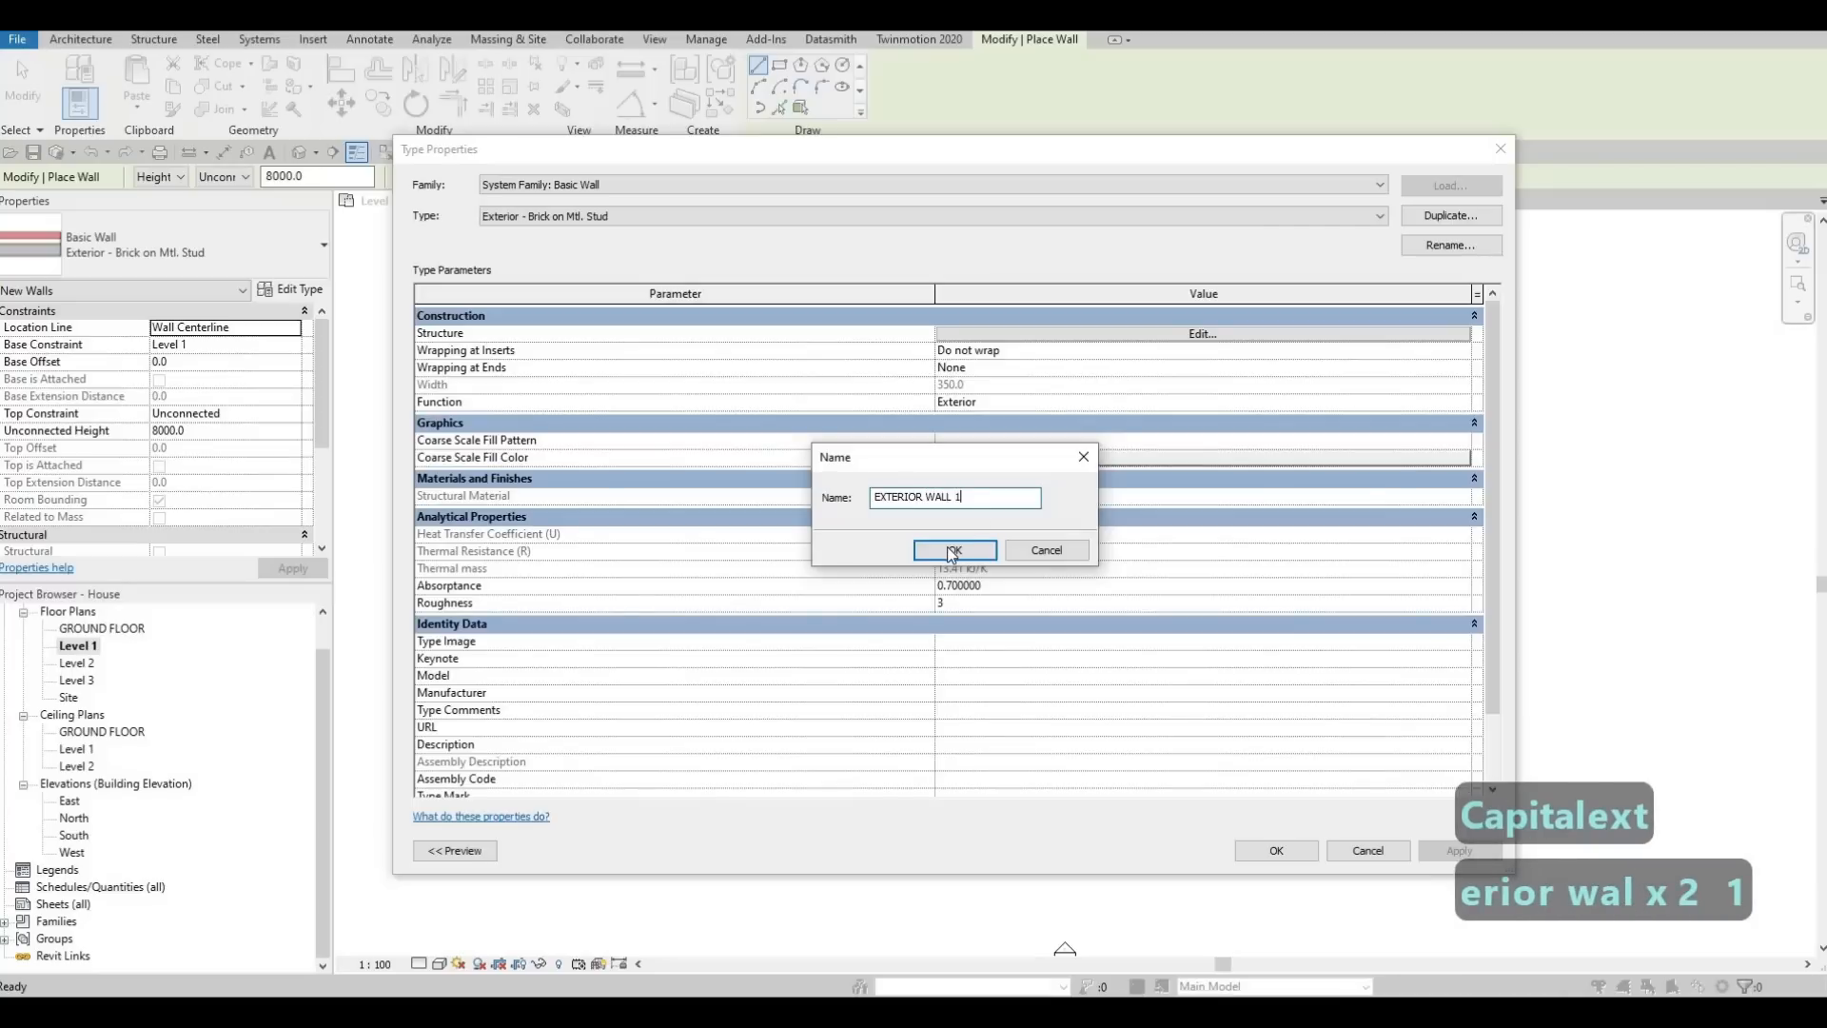
pyautogui.click(951, 552)
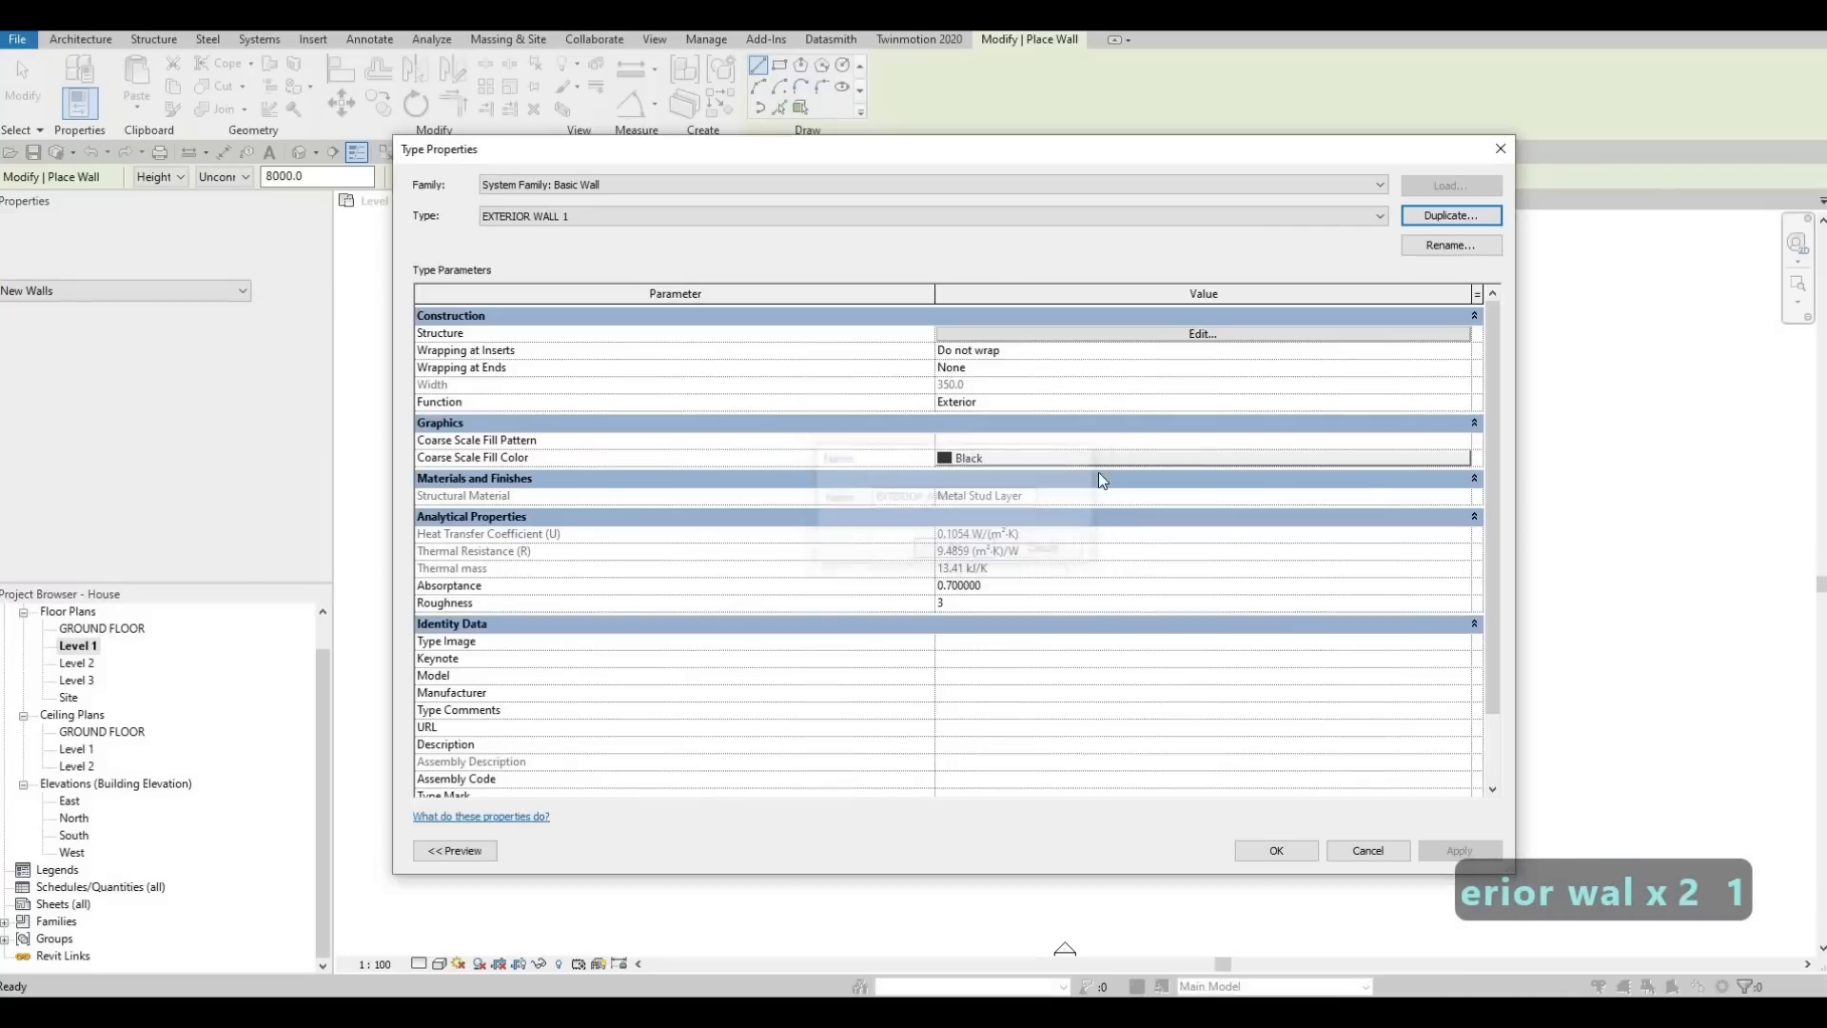
# Delete all layers outside the core boundaries from EXTERIOR WALL 1's structure, on both the exterior and interior sides
pyautogui.click(1161, 335)
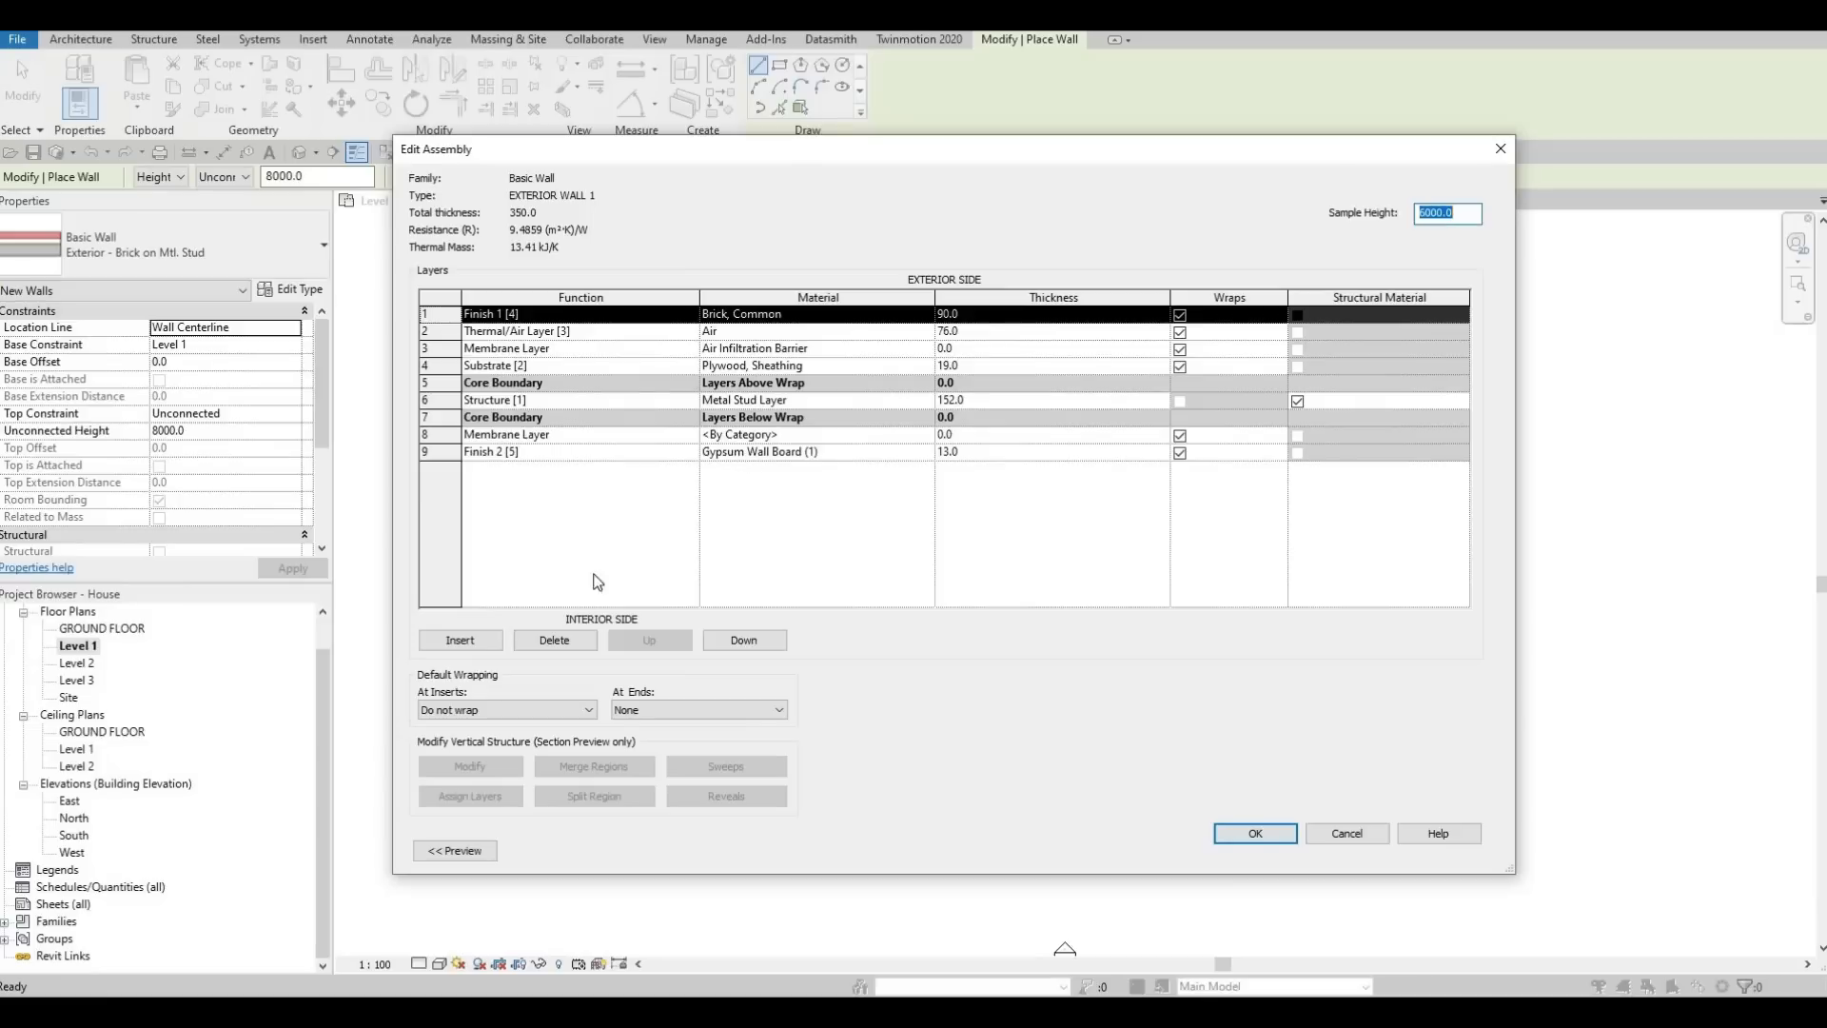
pyautogui.click(555, 640)
pyautogui.click(555, 640)
pyautogui.click(555, 640)
pyautogui.click(555, 640)
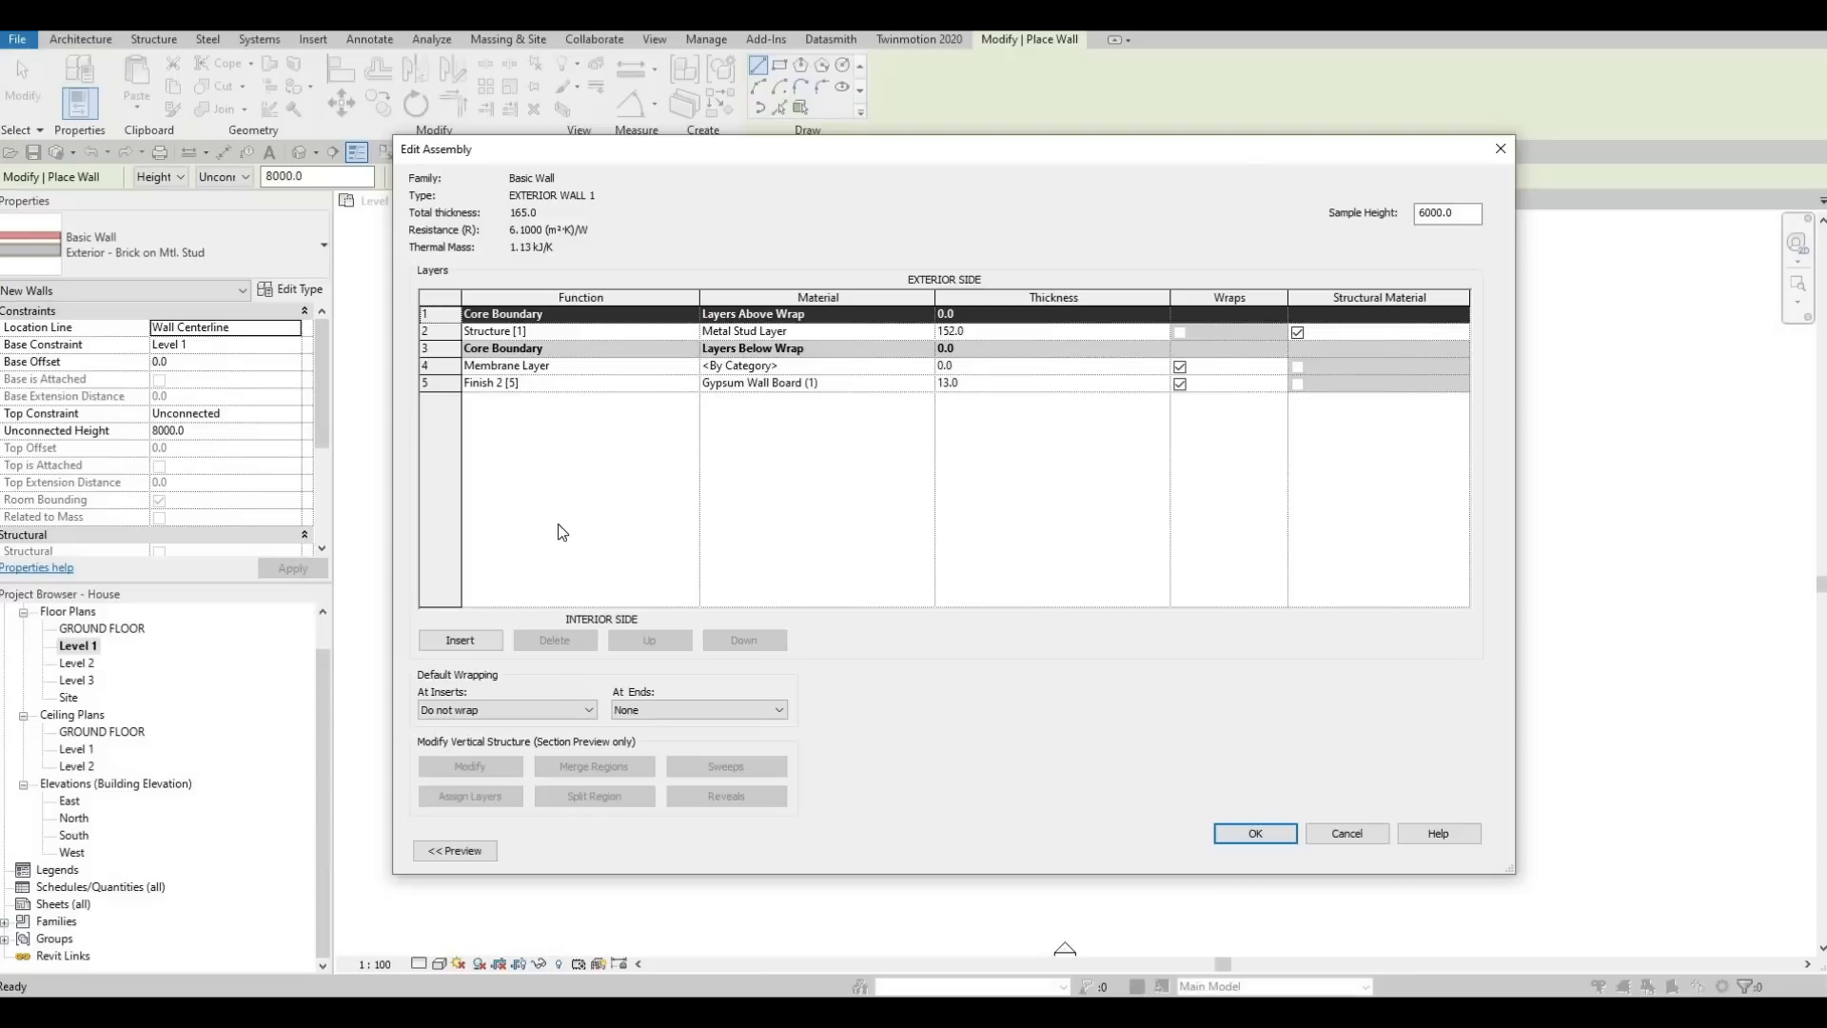
pyautogui.click(549, 382)
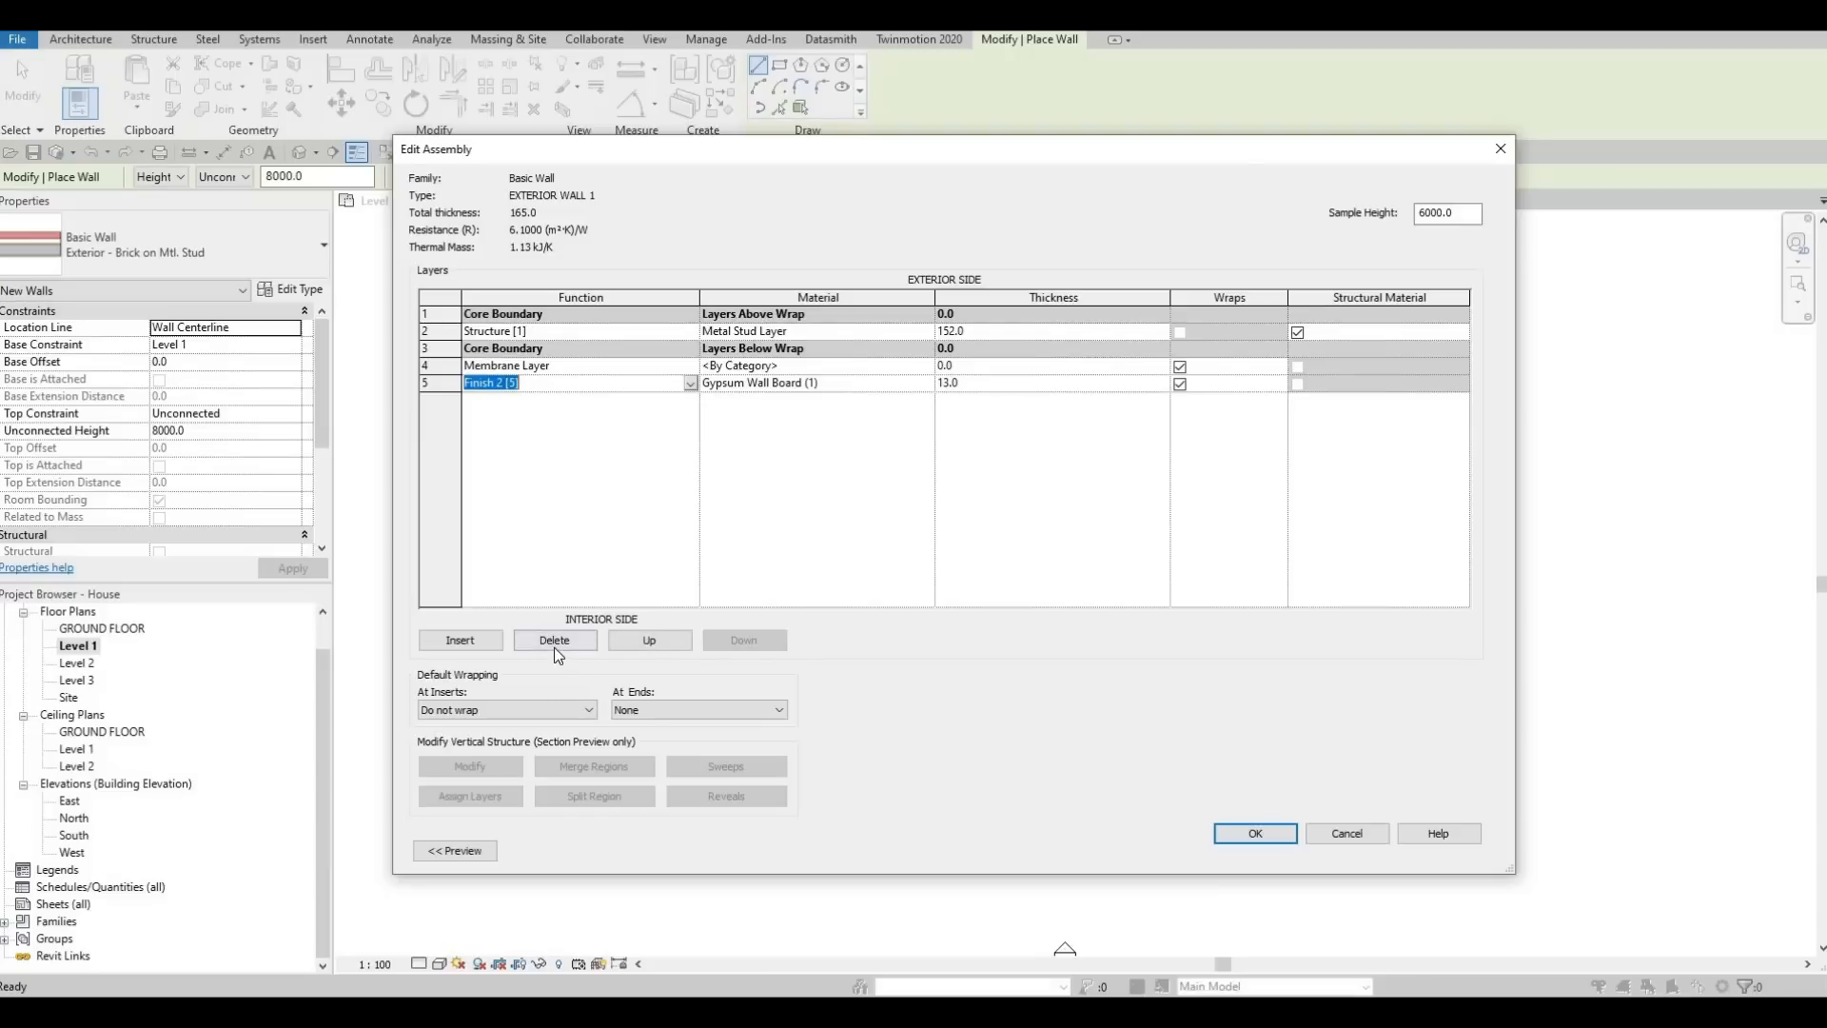
pyautogui.click(557, 642)
pyautogui.click(559, 641)
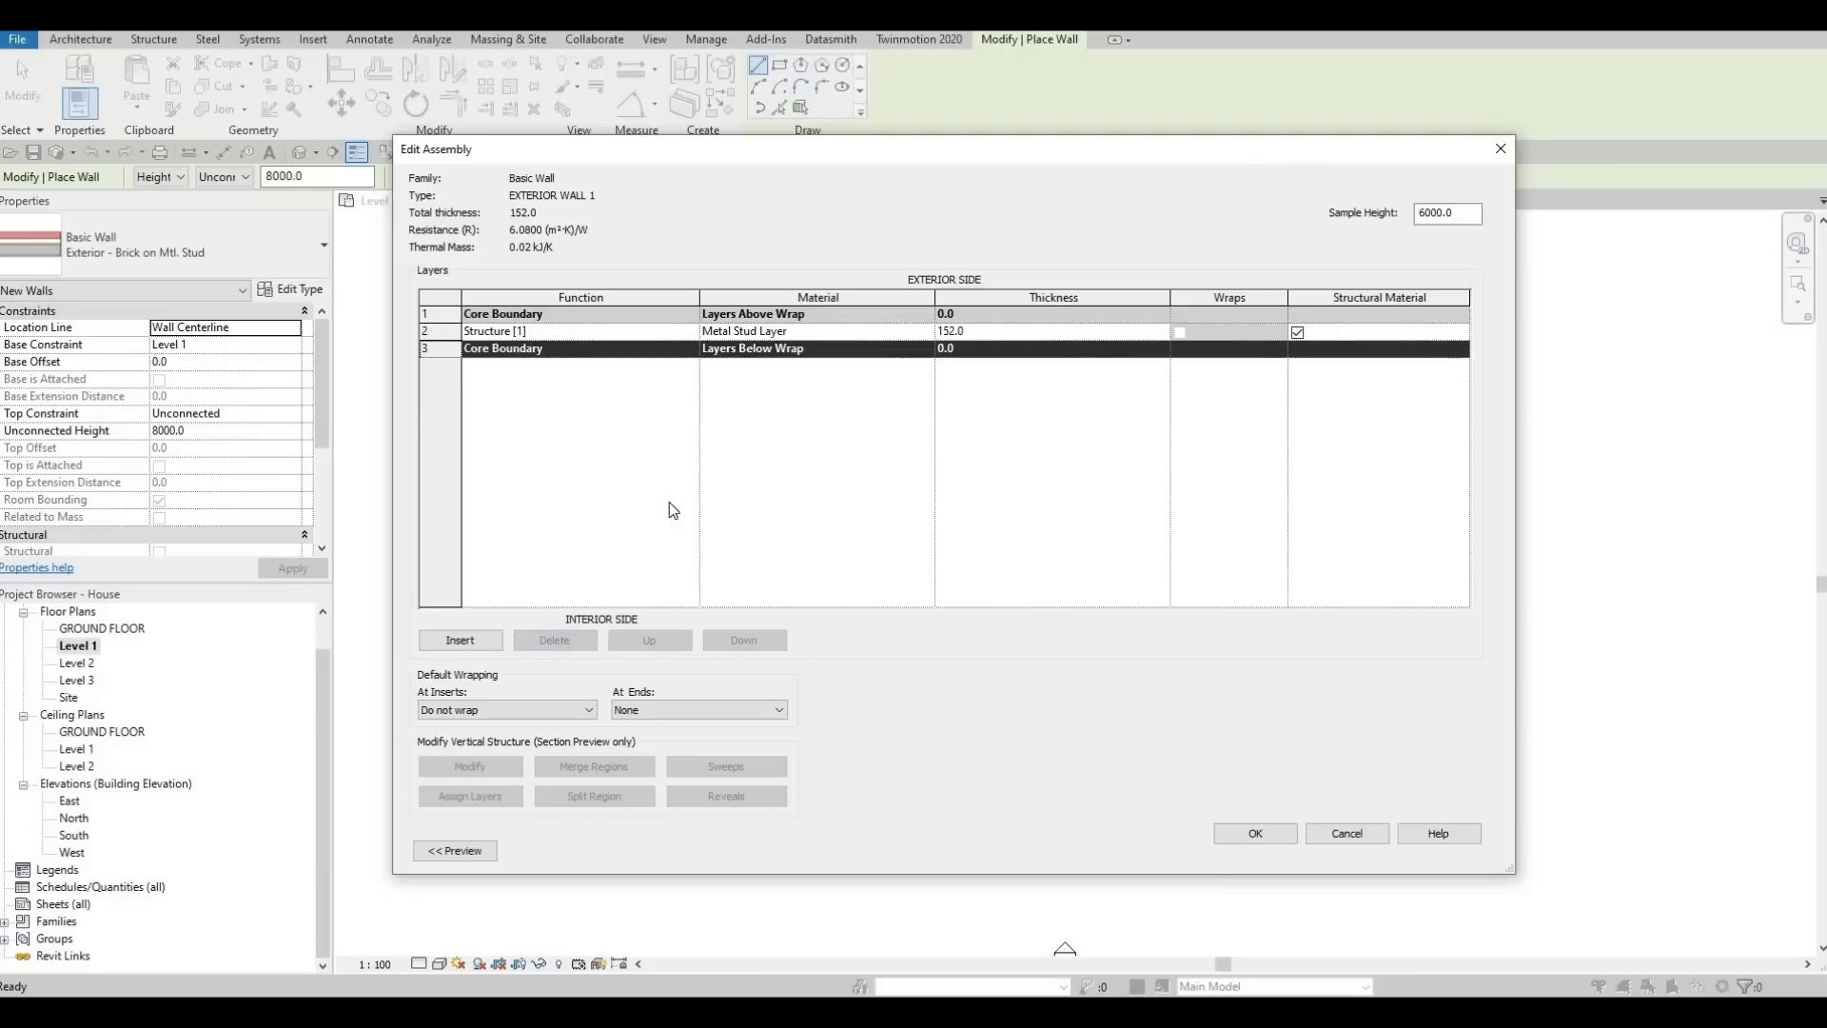
# Set EXTERIOR WALL 1's structure layer to 200 mm thick with the Gypsum Wall Board material, and accept the wall type
pyautogui.click(1018, 329)
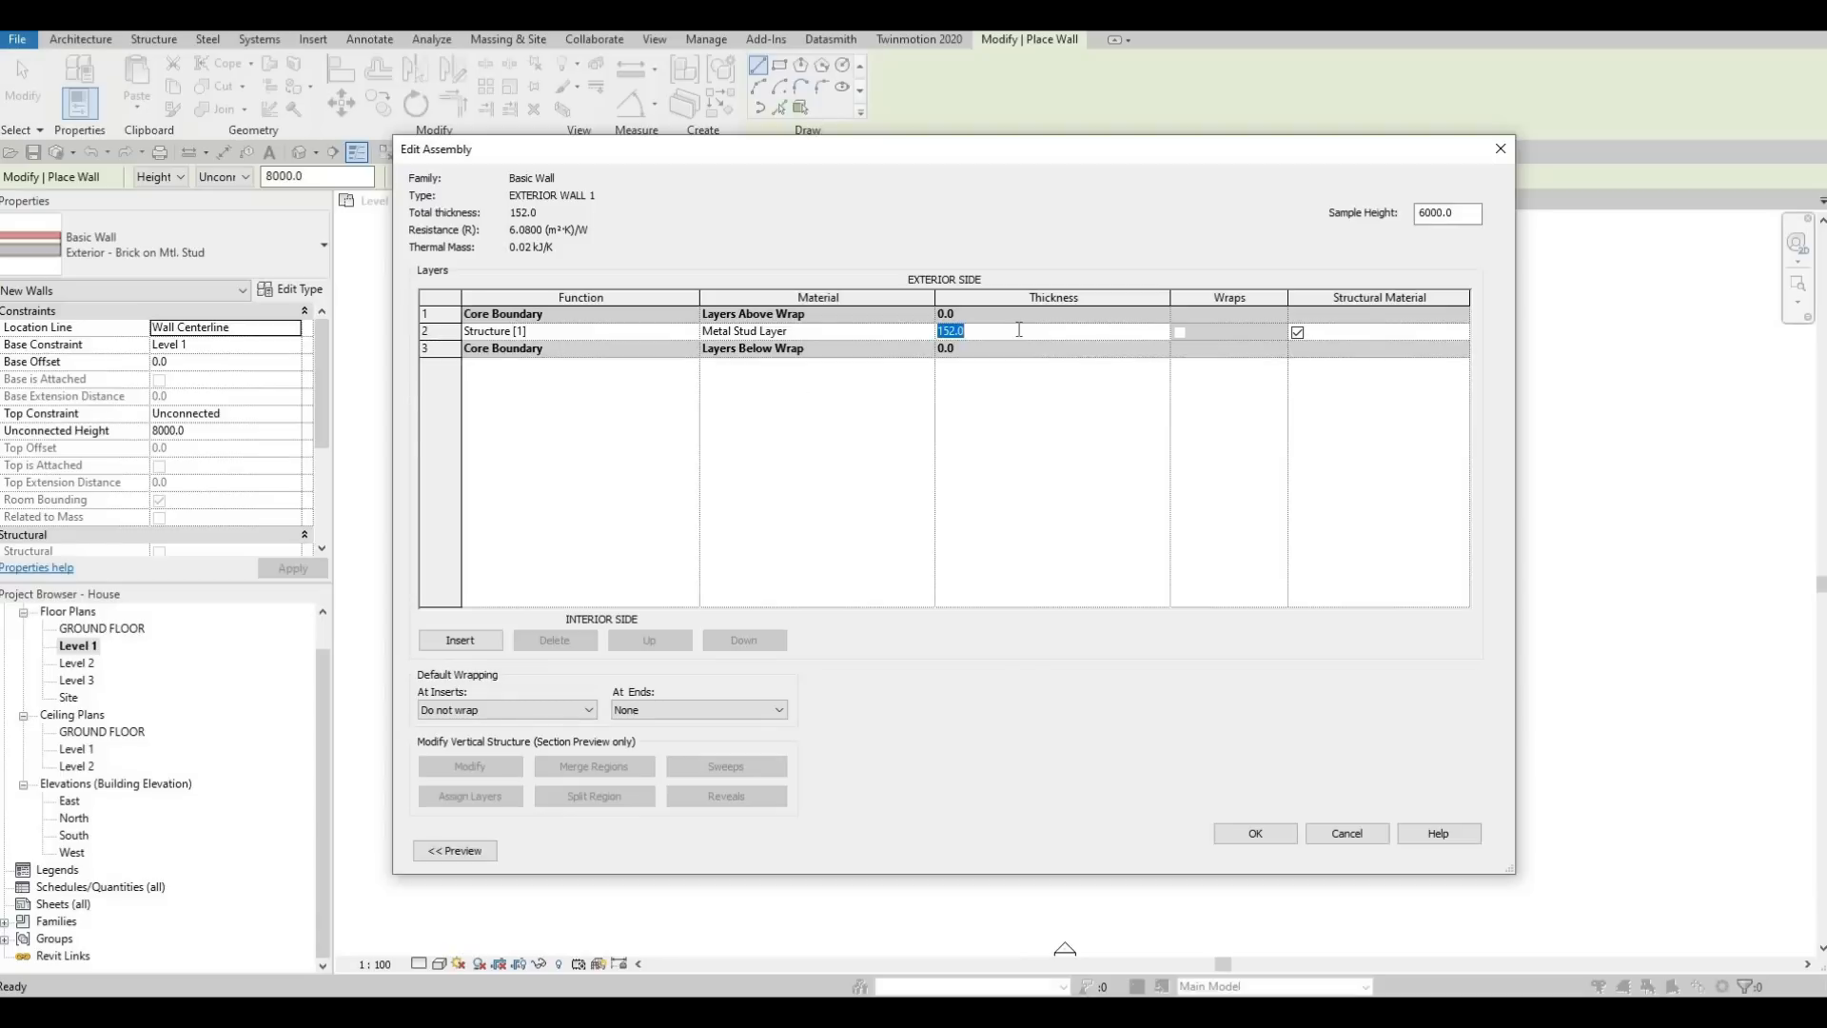
pyautogui.write('200')
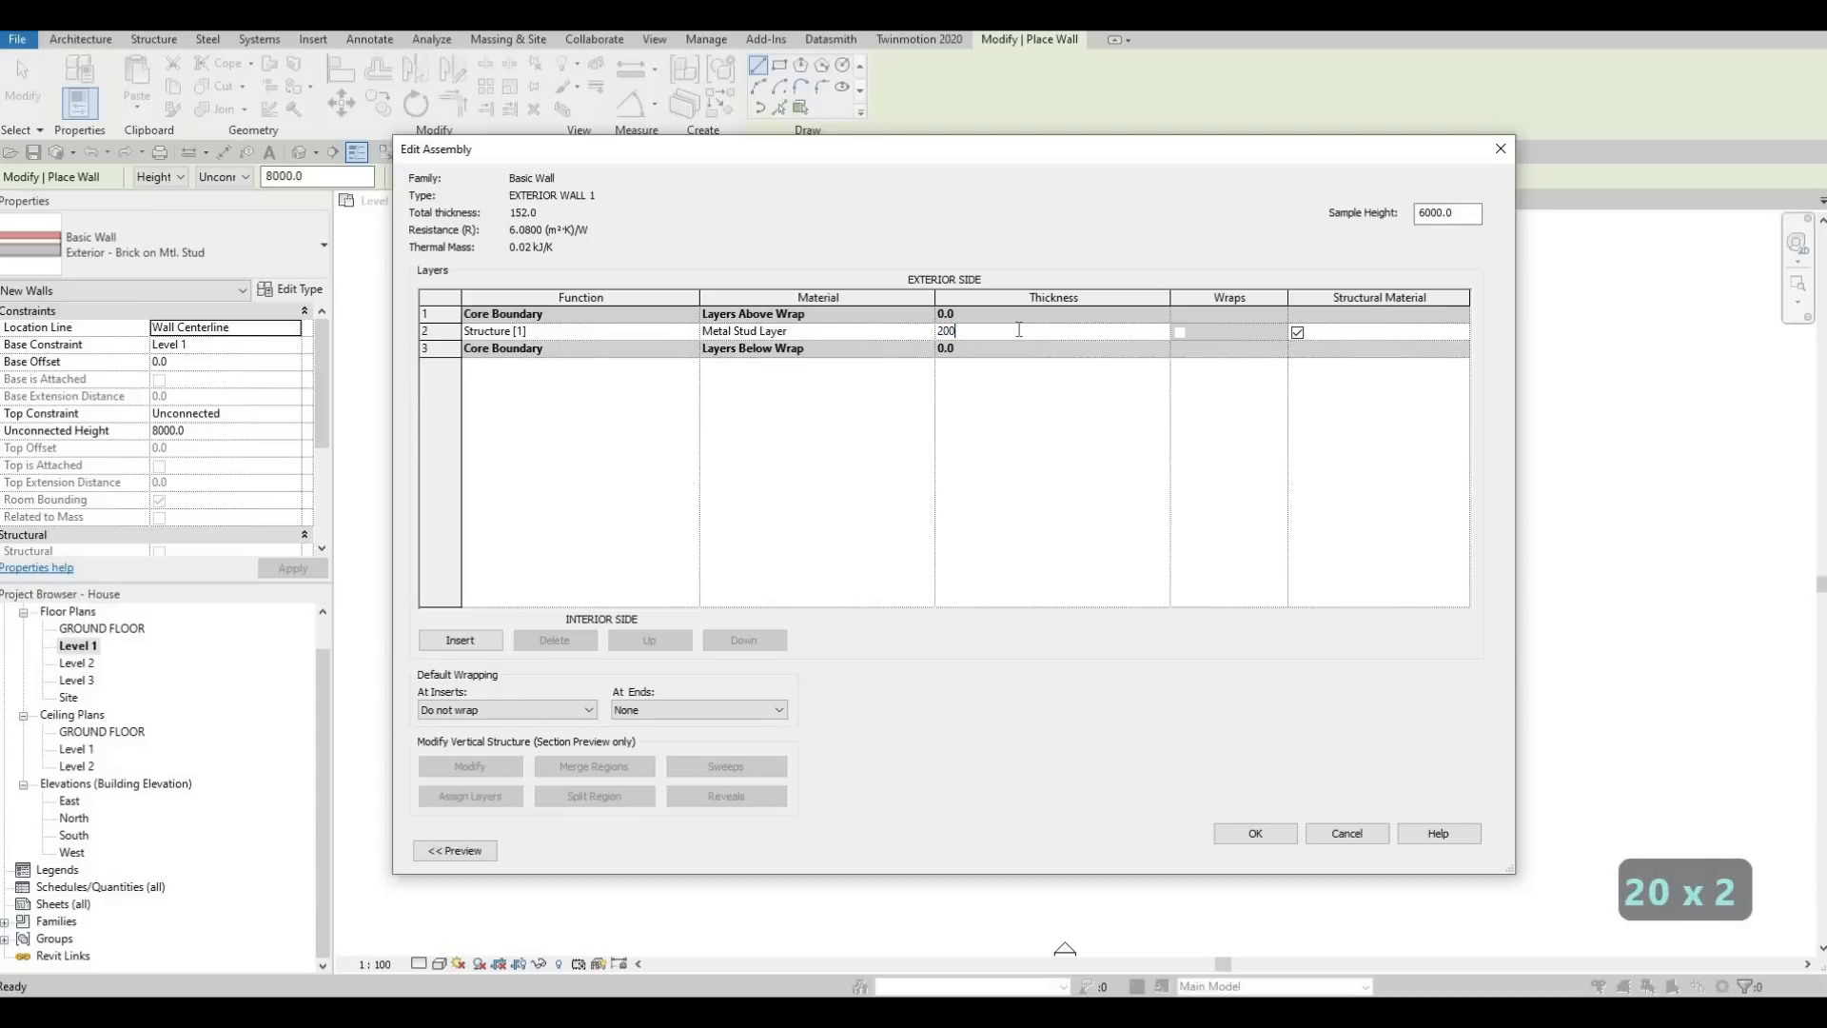
pyautogui.click(927, 336)
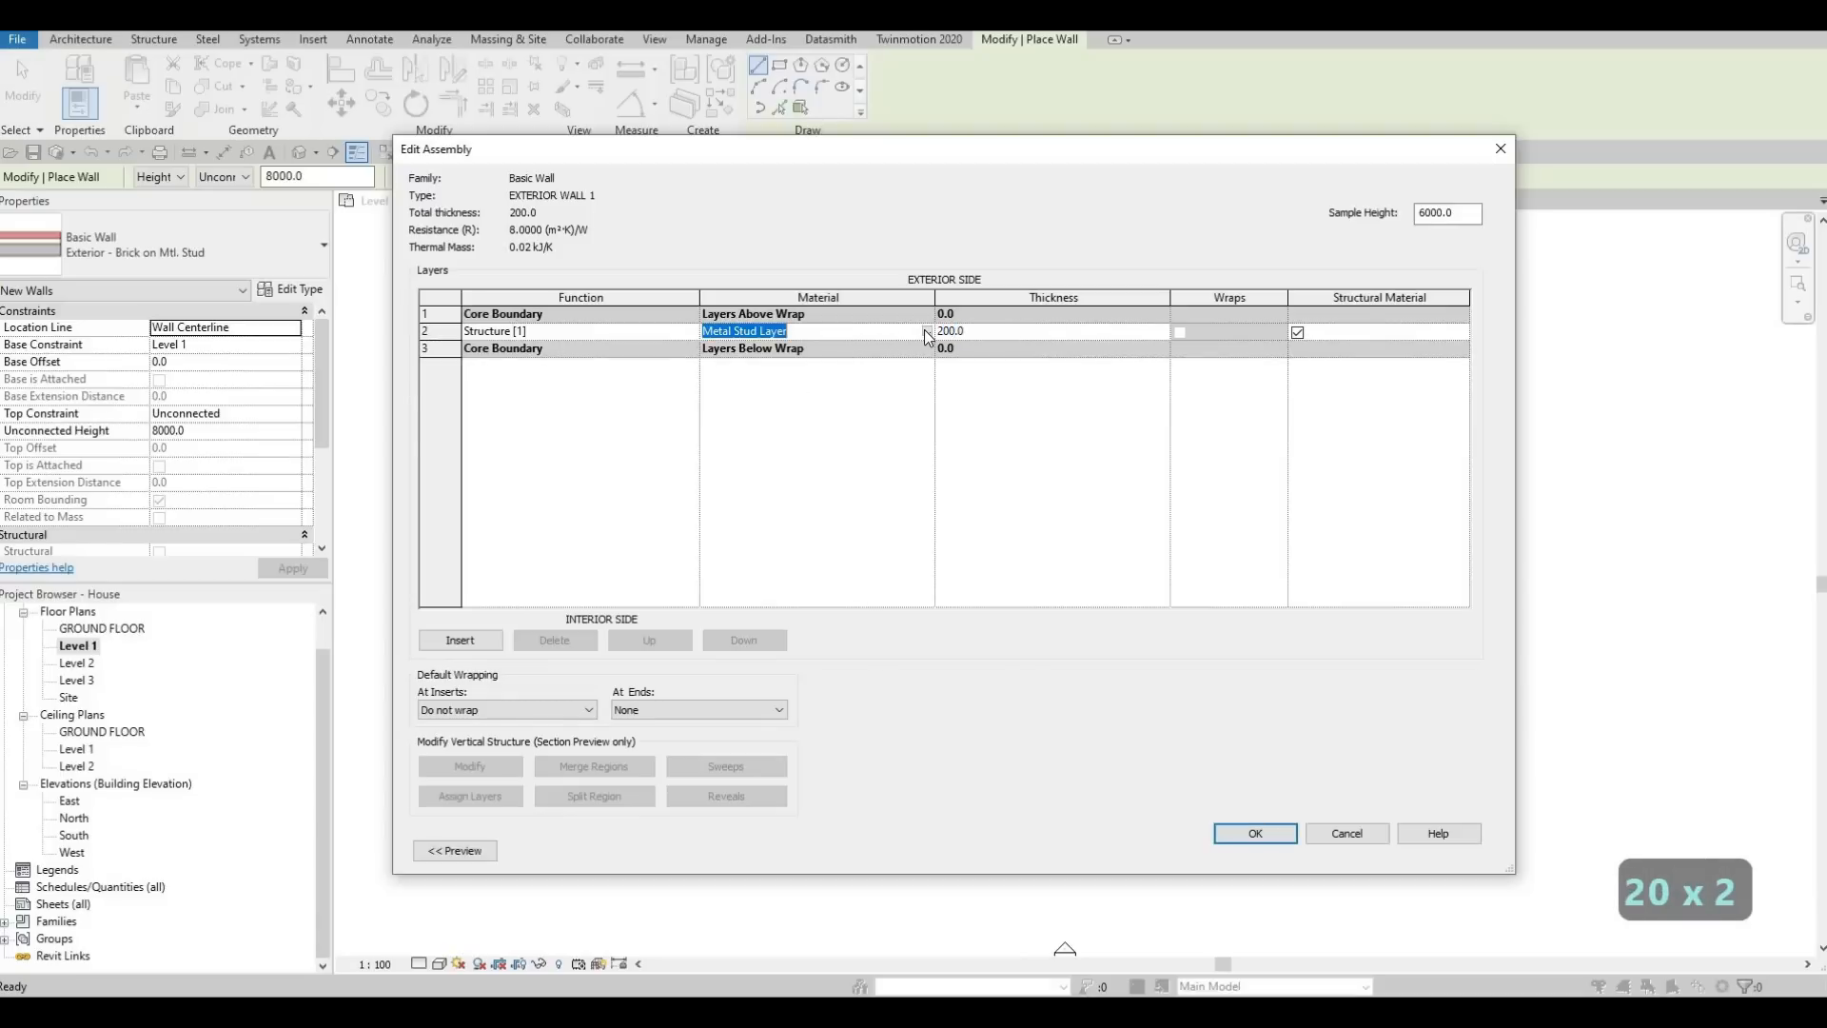
pyautogui.click(926, 333)
pyautogui.scroll(-4, 738, 385)
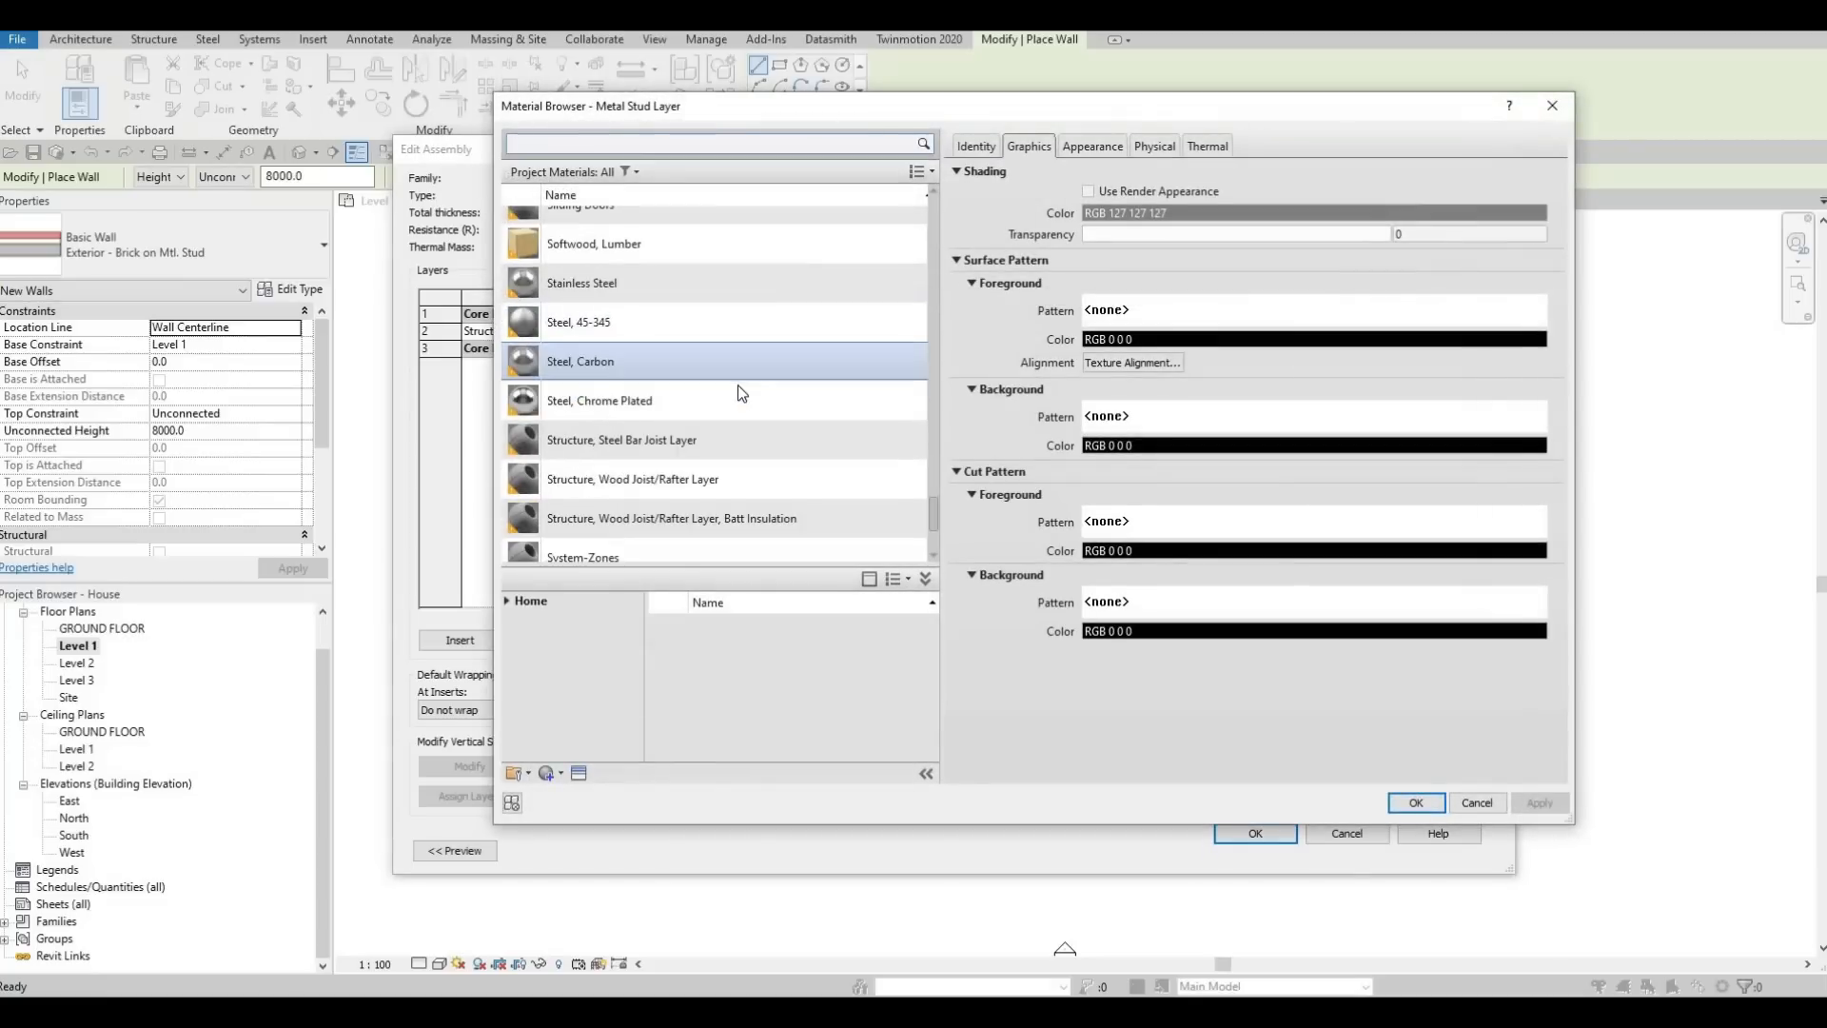
pyautogui.scroll(10, 644, 341)
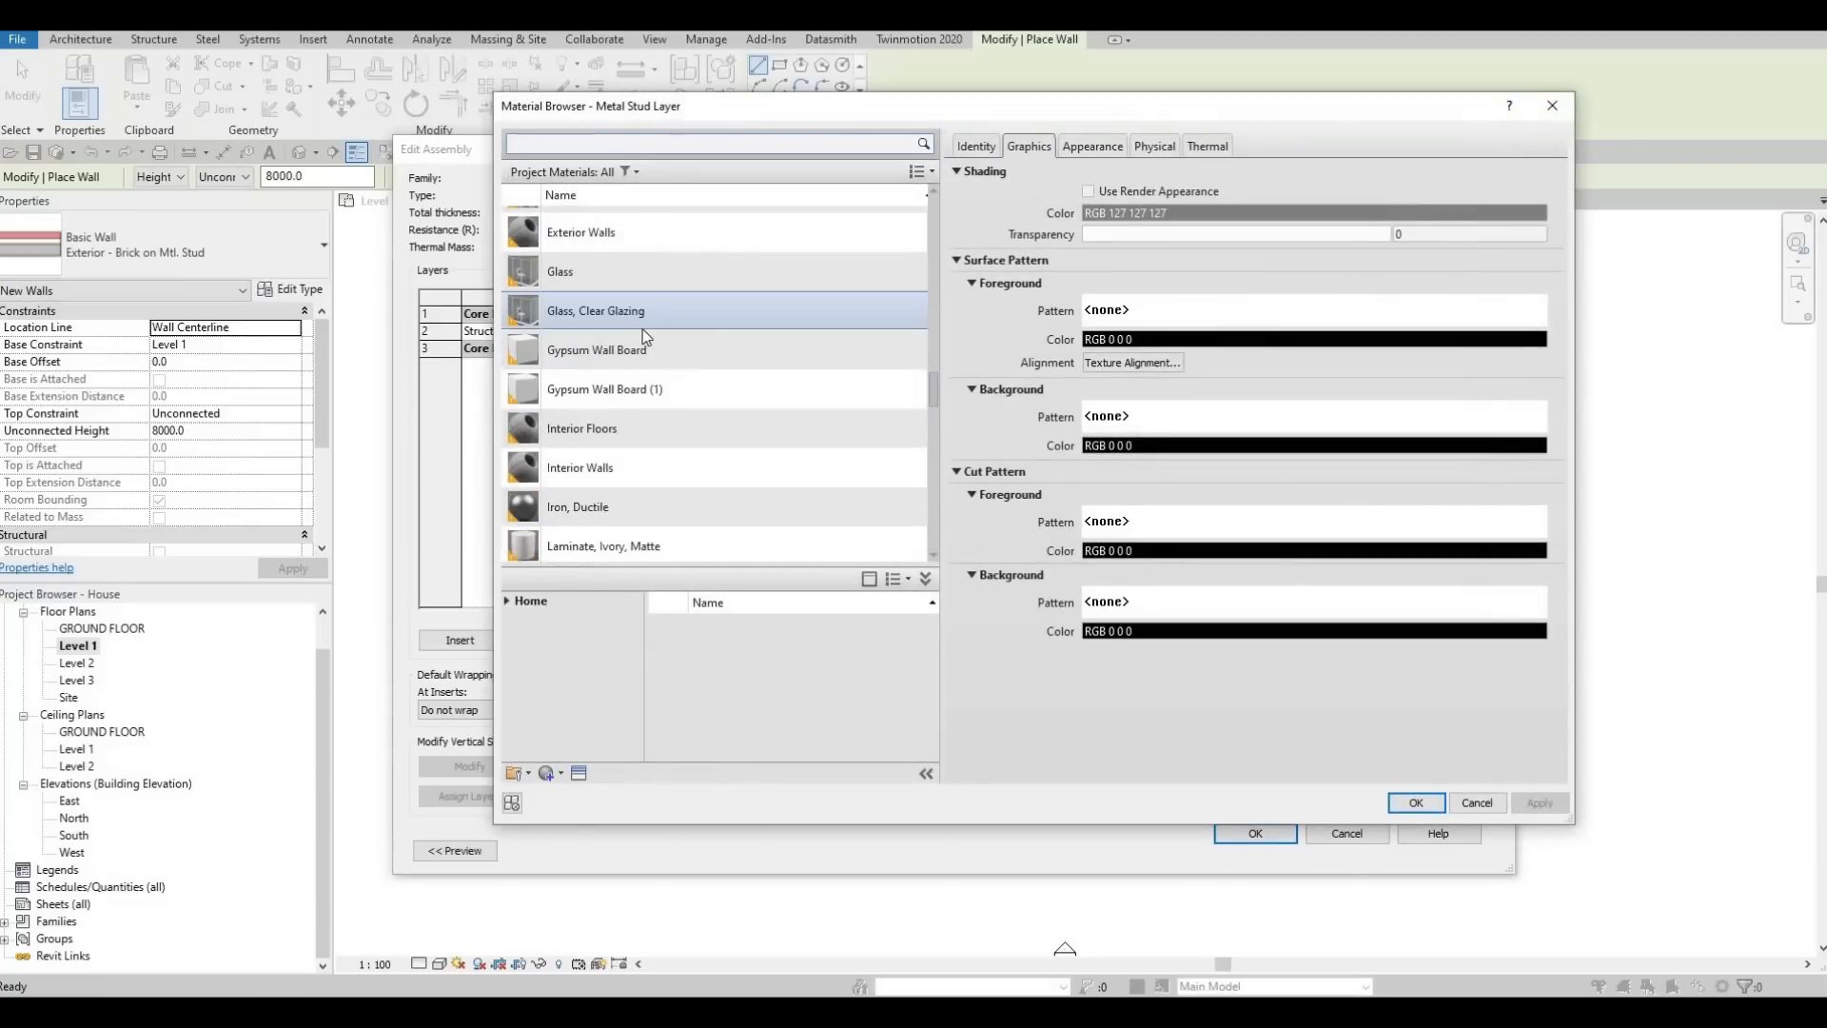
pyautogui.scroll(-2, 643, 333)
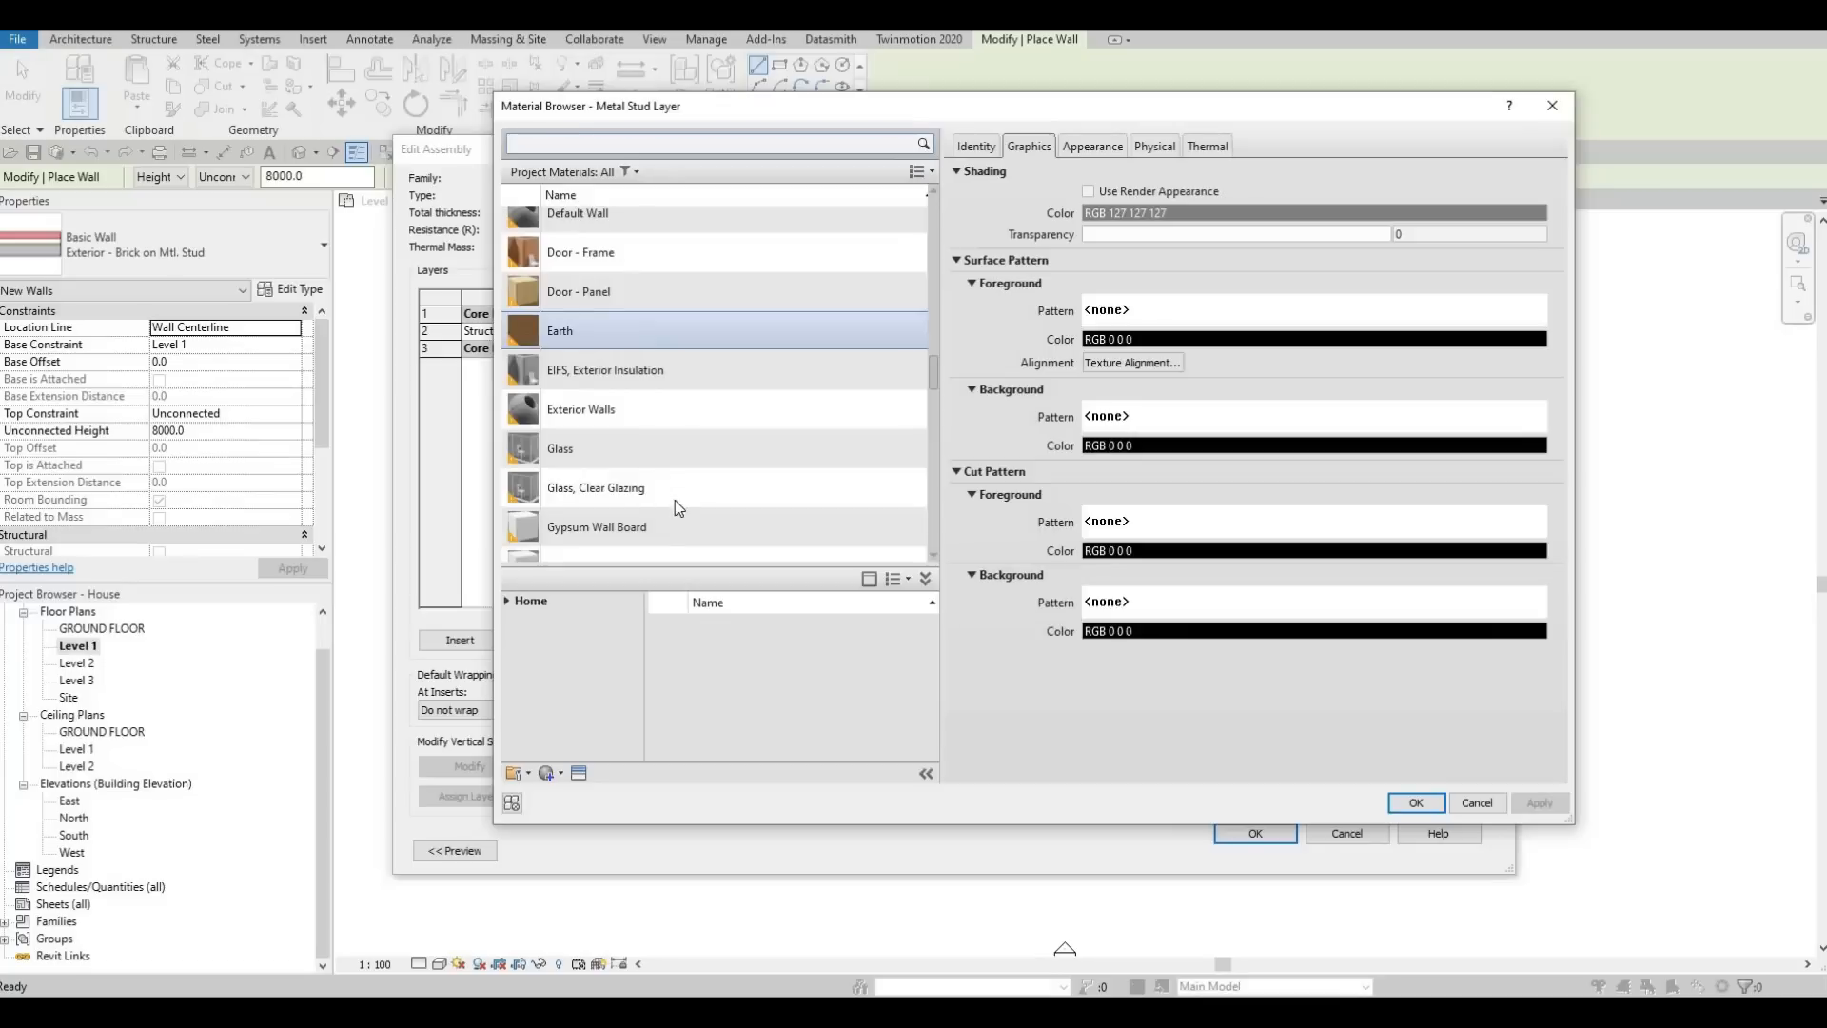
pyautogui.click(661, 527)
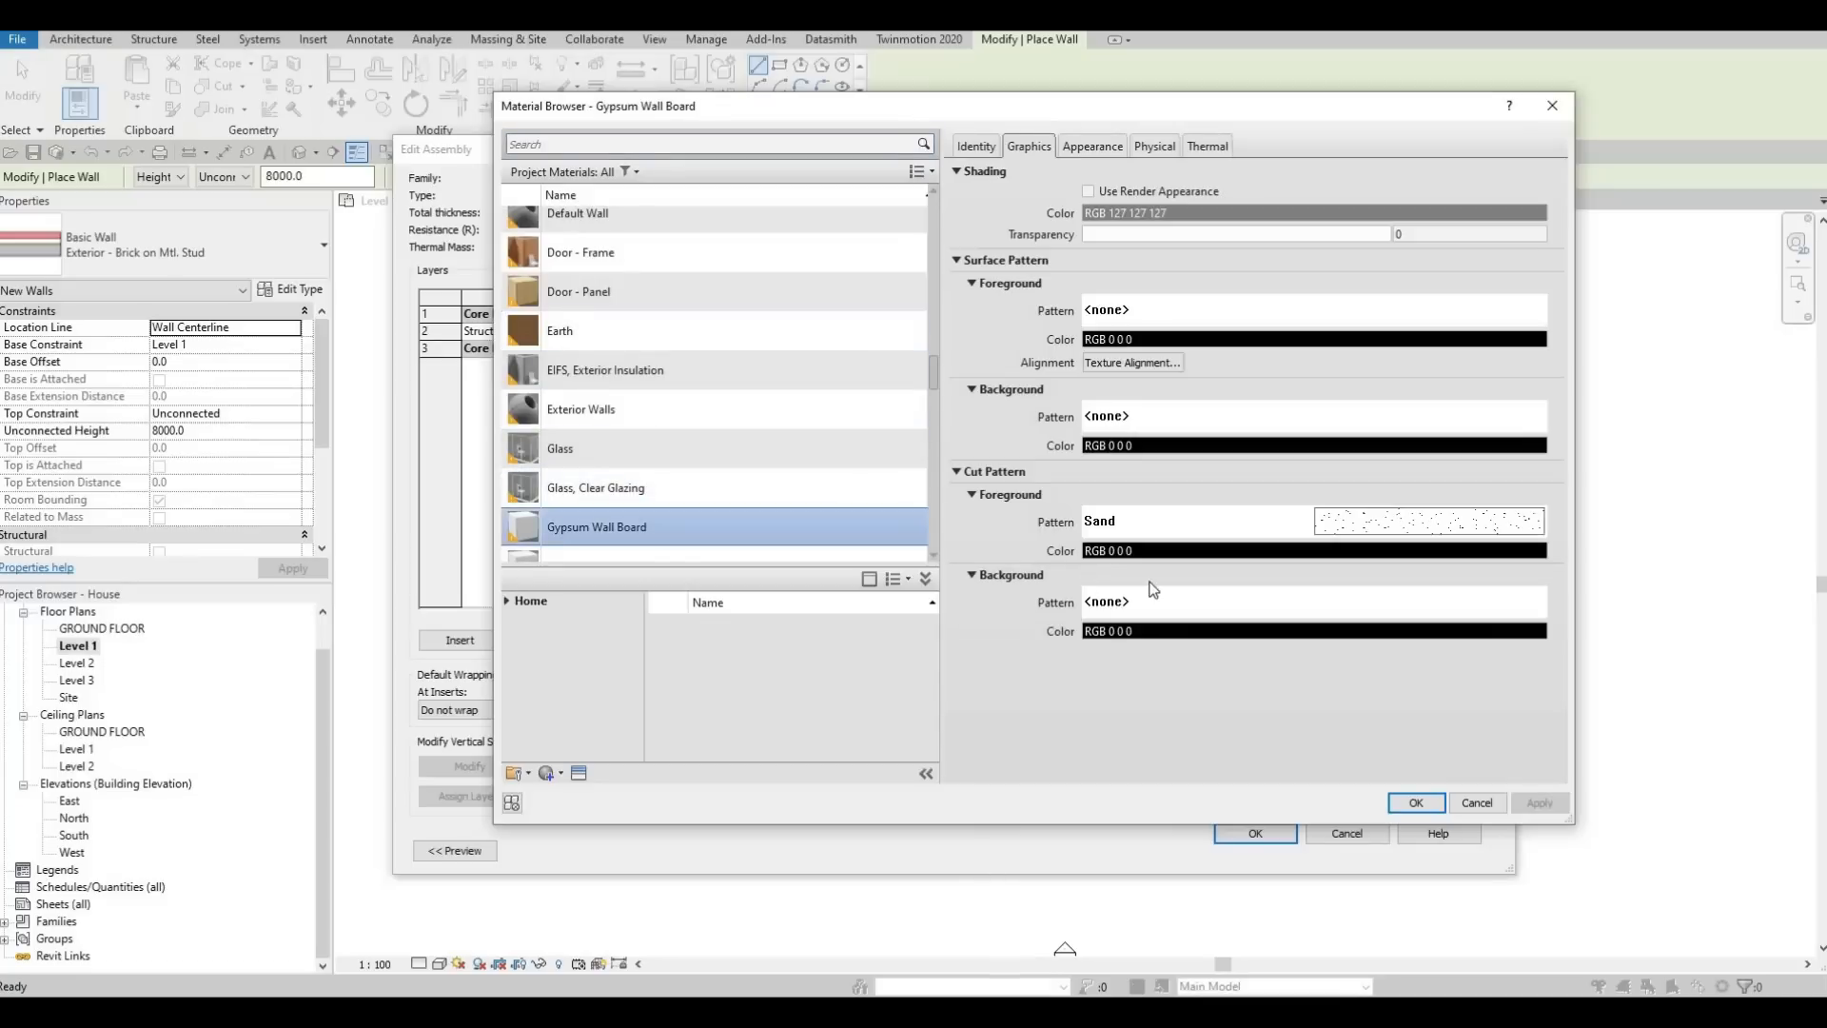
pyautogui.click(1416, 803)
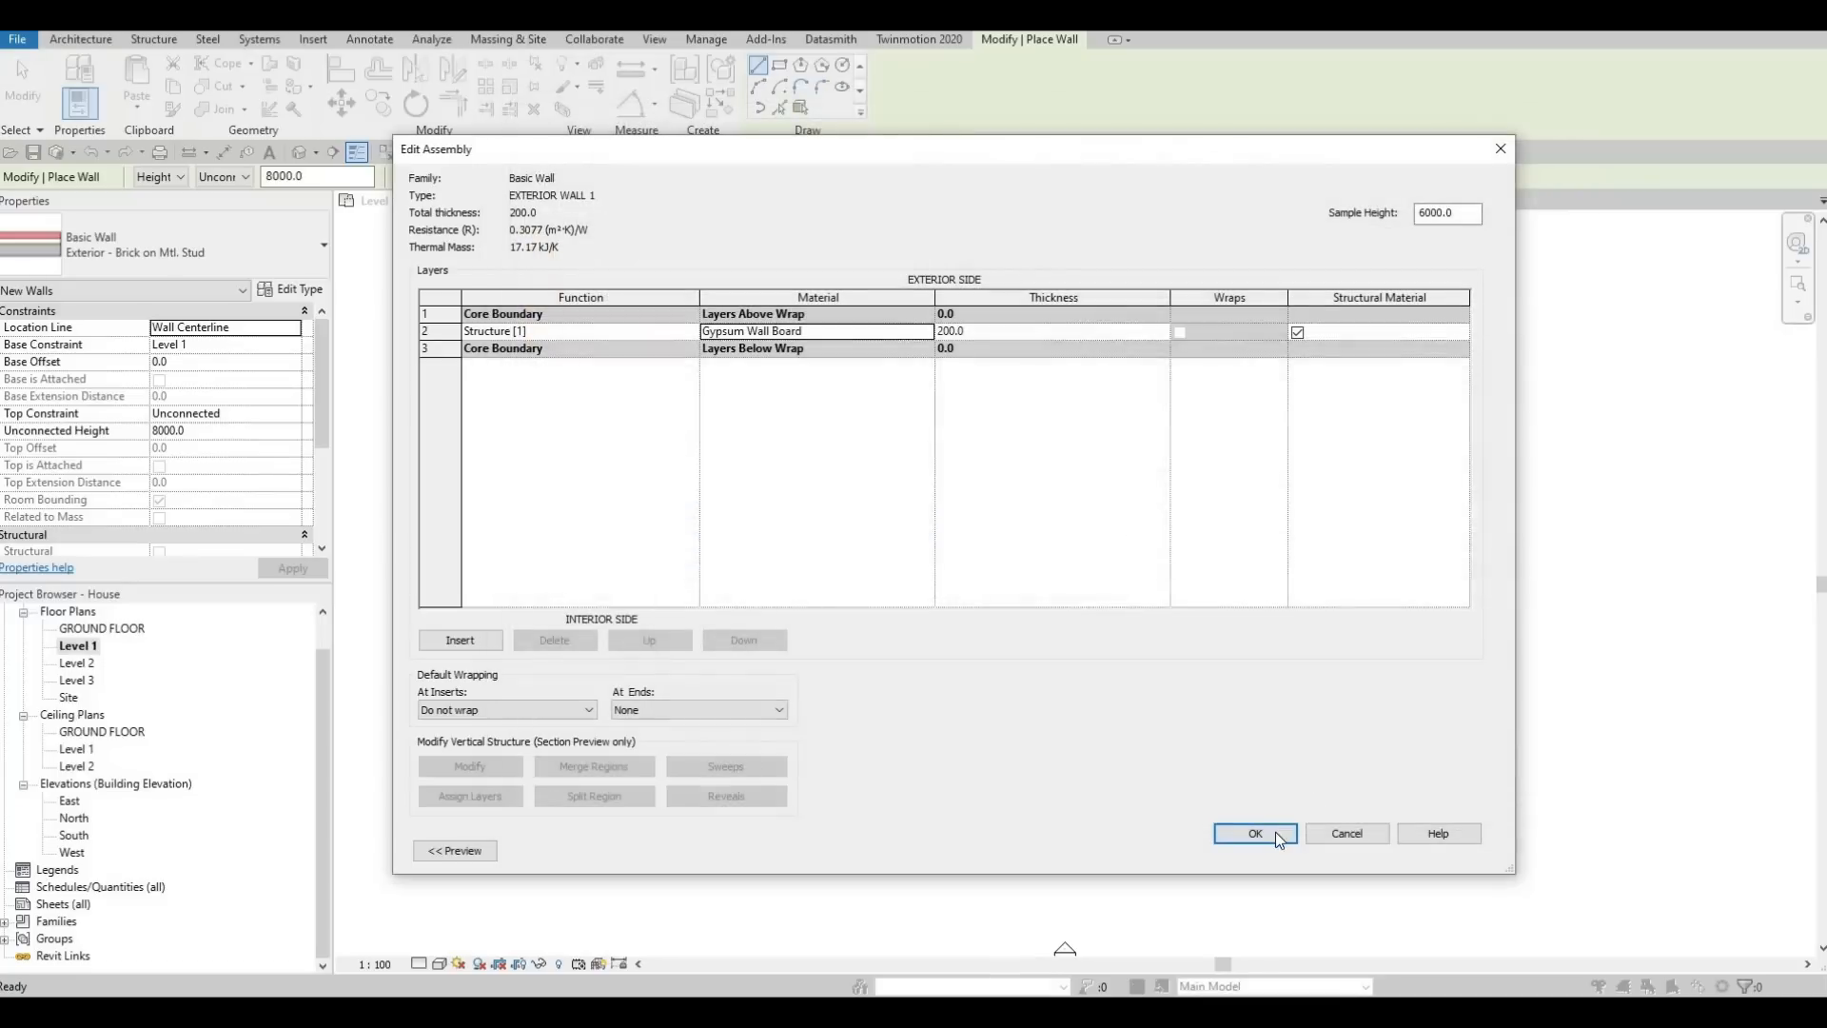
pyautogui.click(1275, 834)
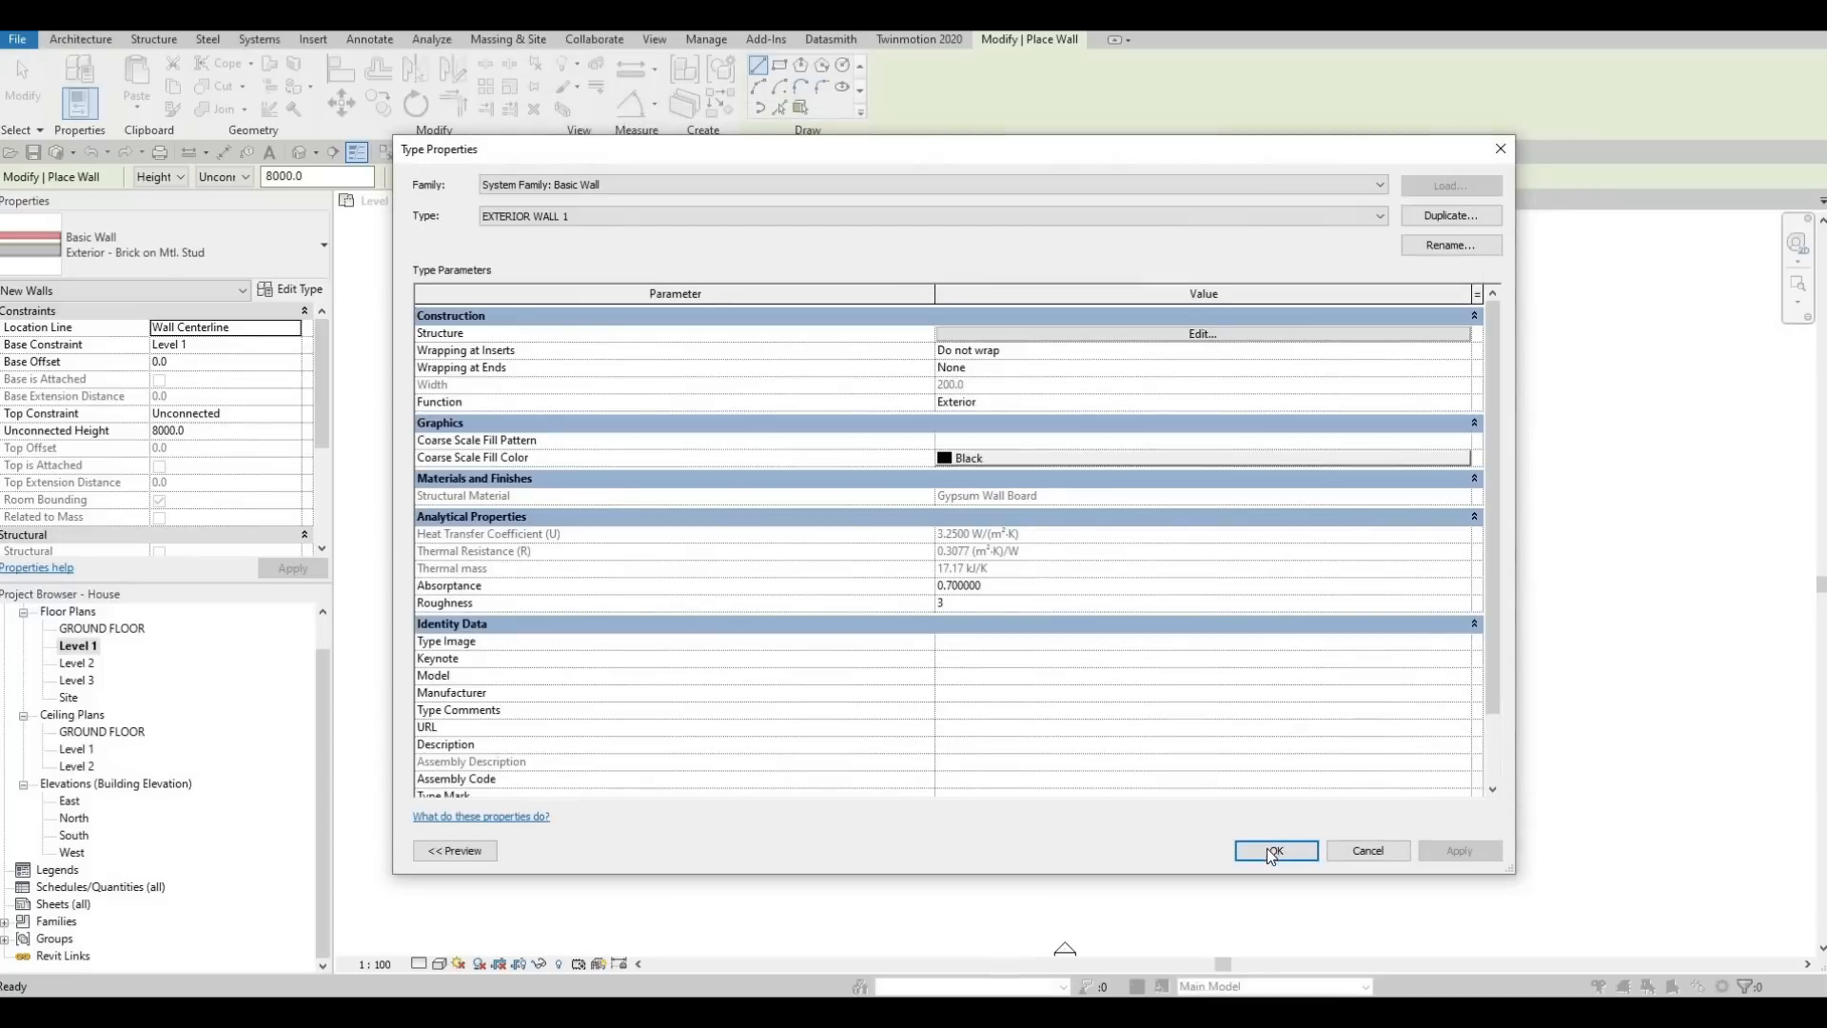
pyautogui.click(1267, 850)
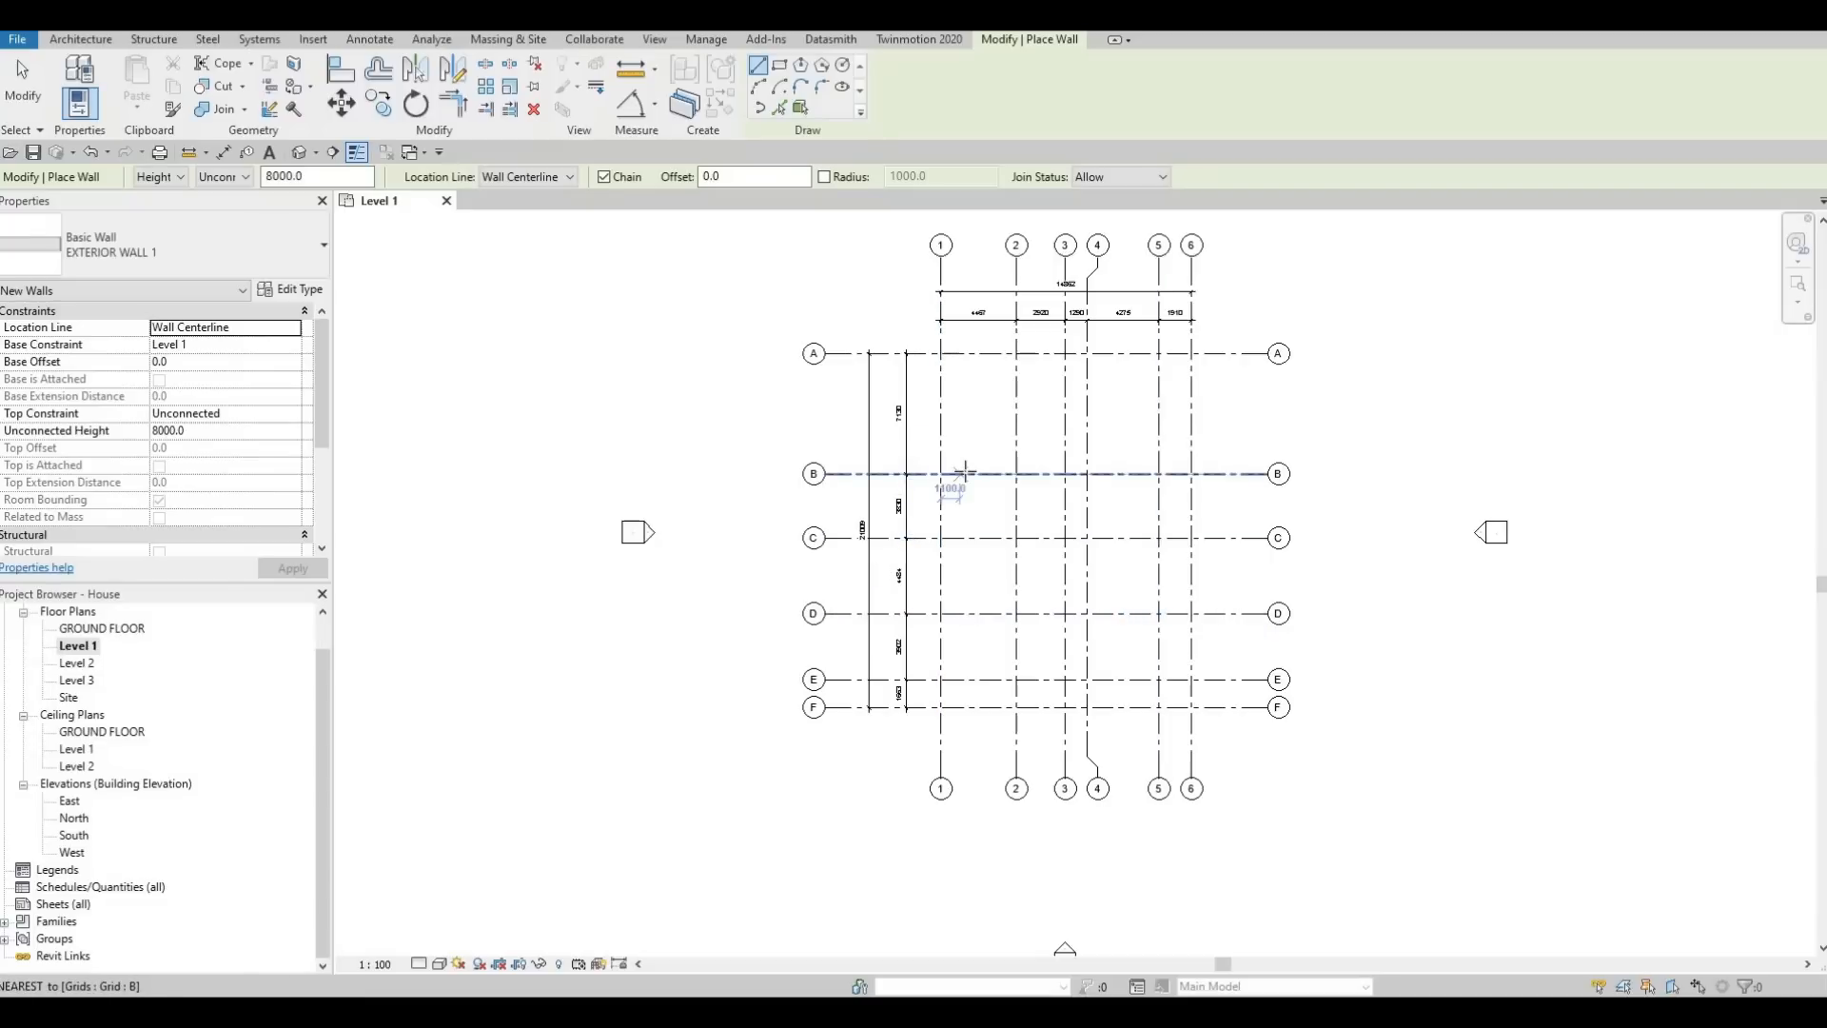
pyautogui.scroll(2, 937, 483)
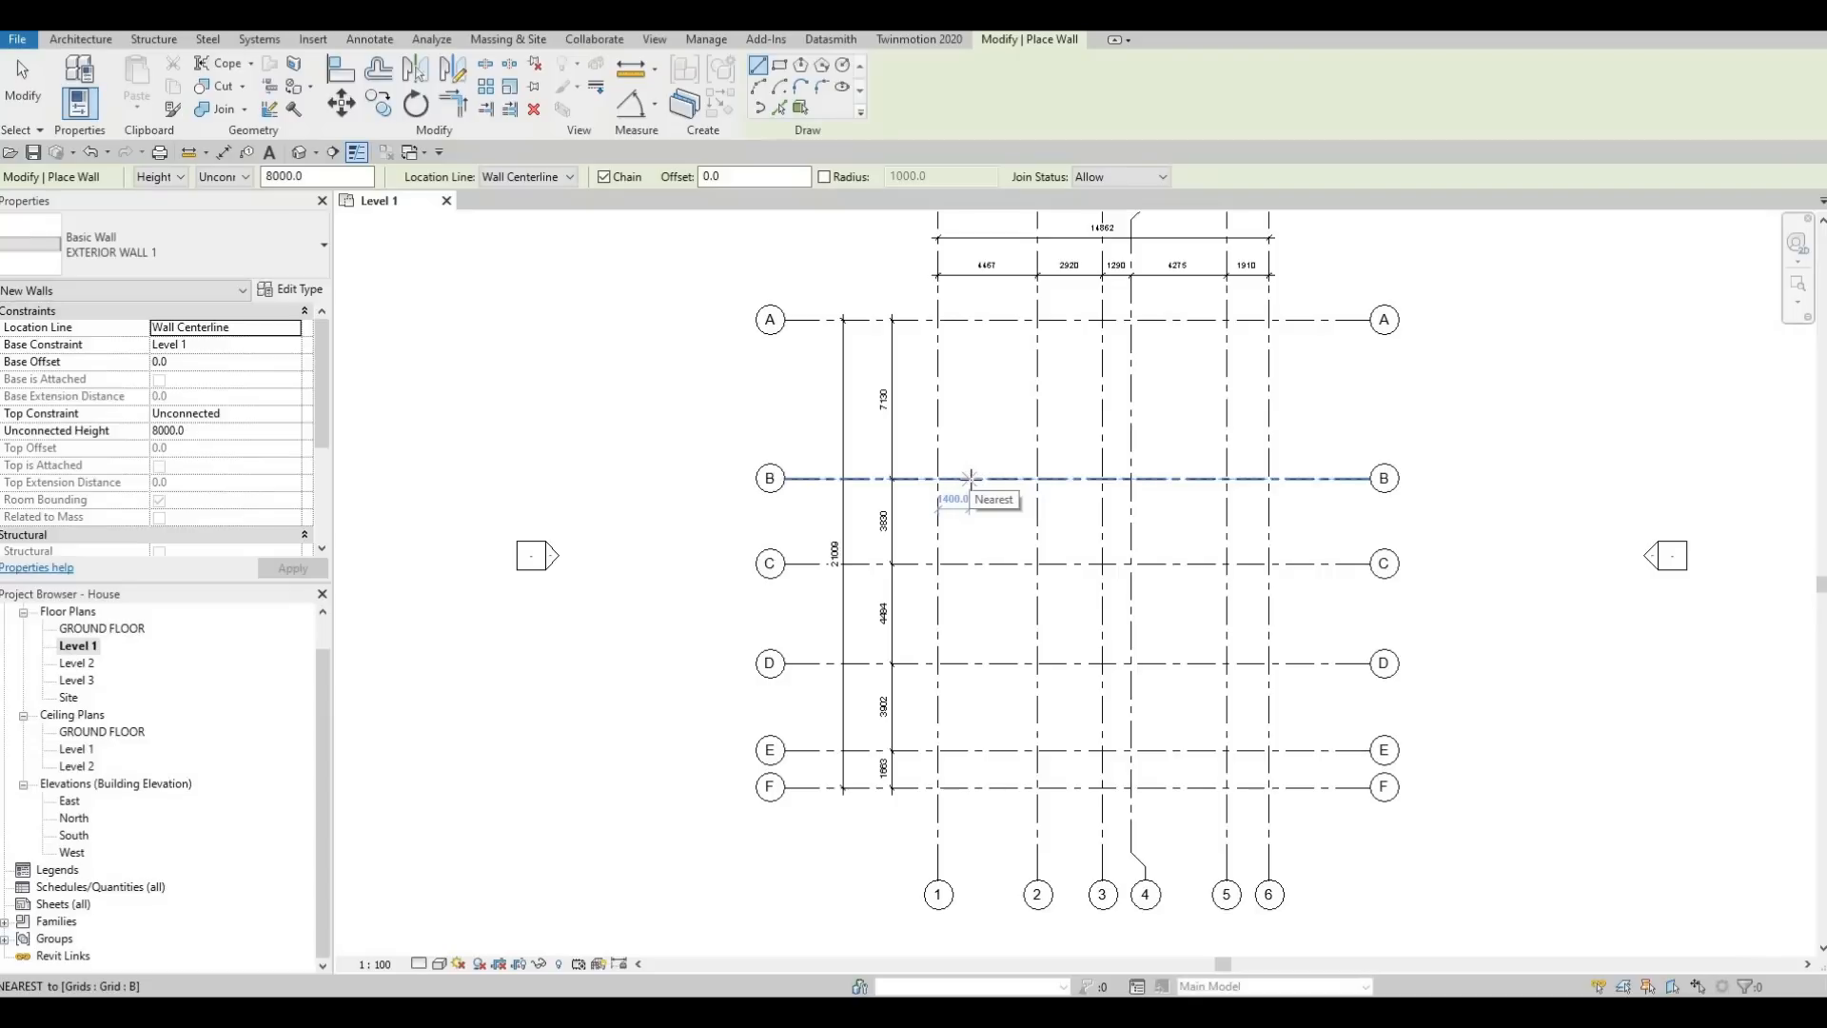
# Draw a vertical EXTERIOR WALL 1 segment about 1200 mm long, running down from grid B between grids 1 and 2
pyautogui.click(969, 478)
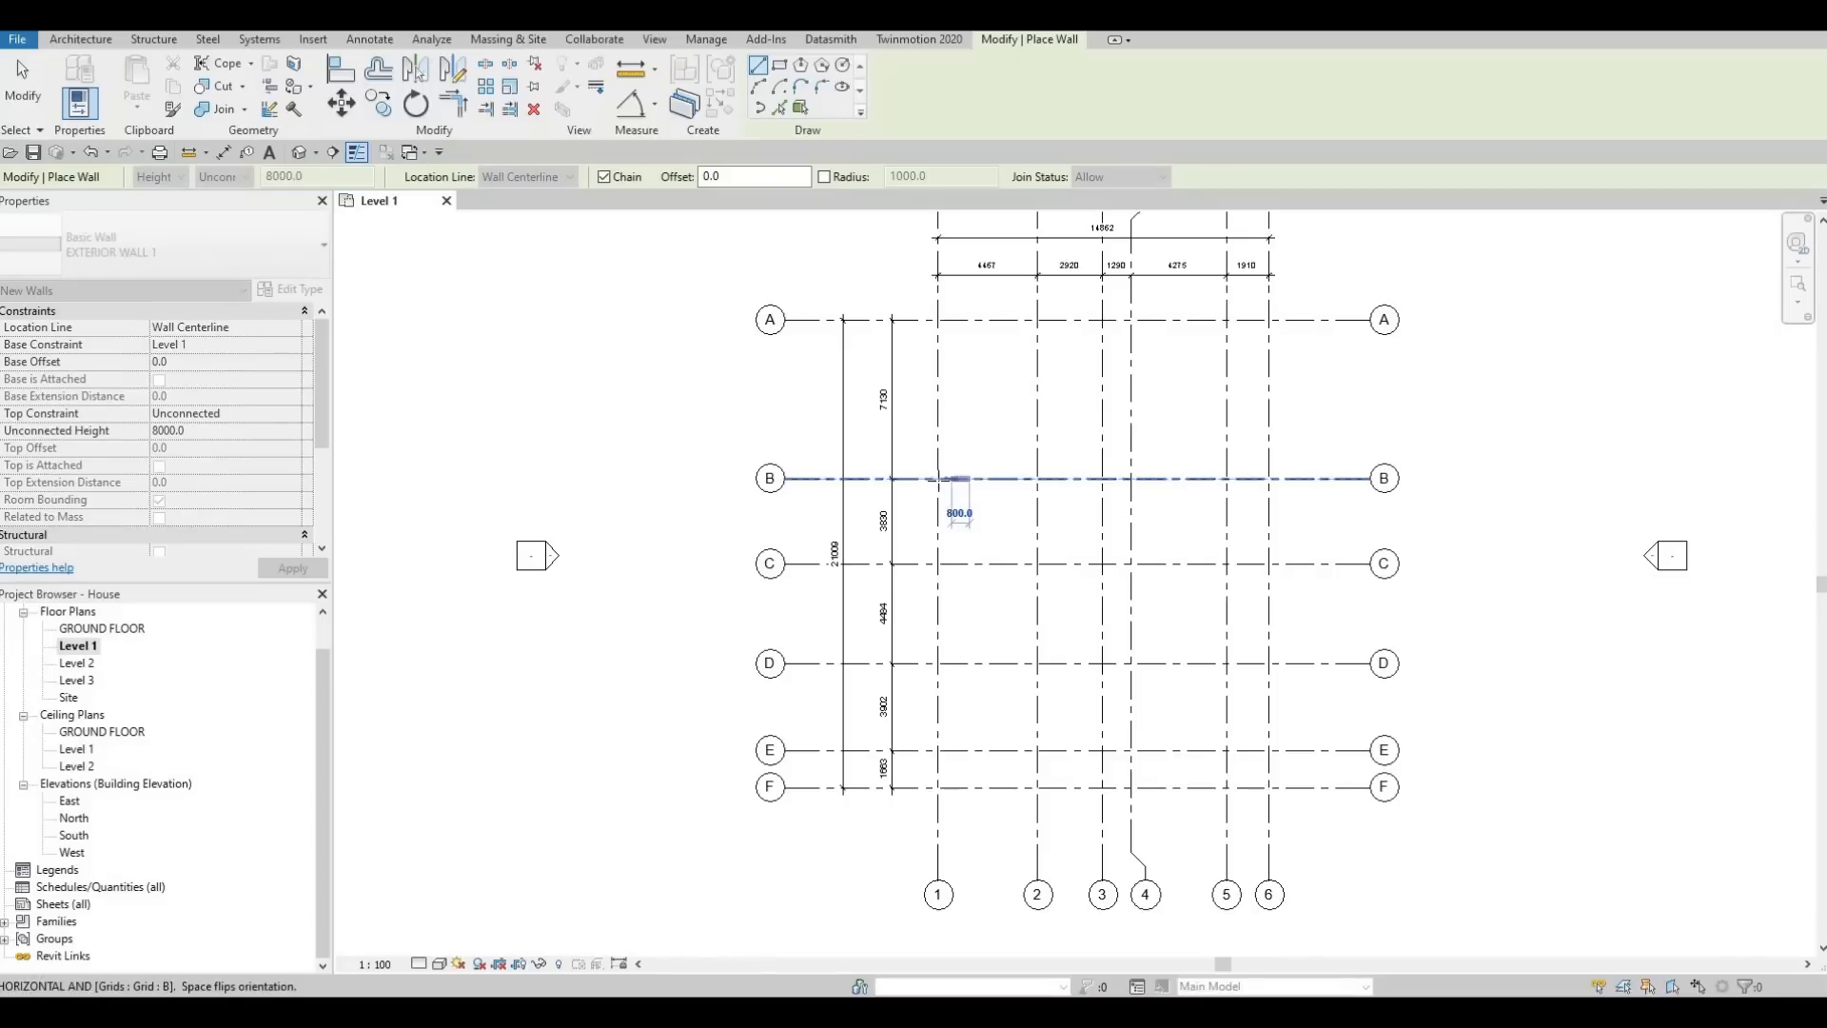
pyautogui.scroll(2, 952, 480)
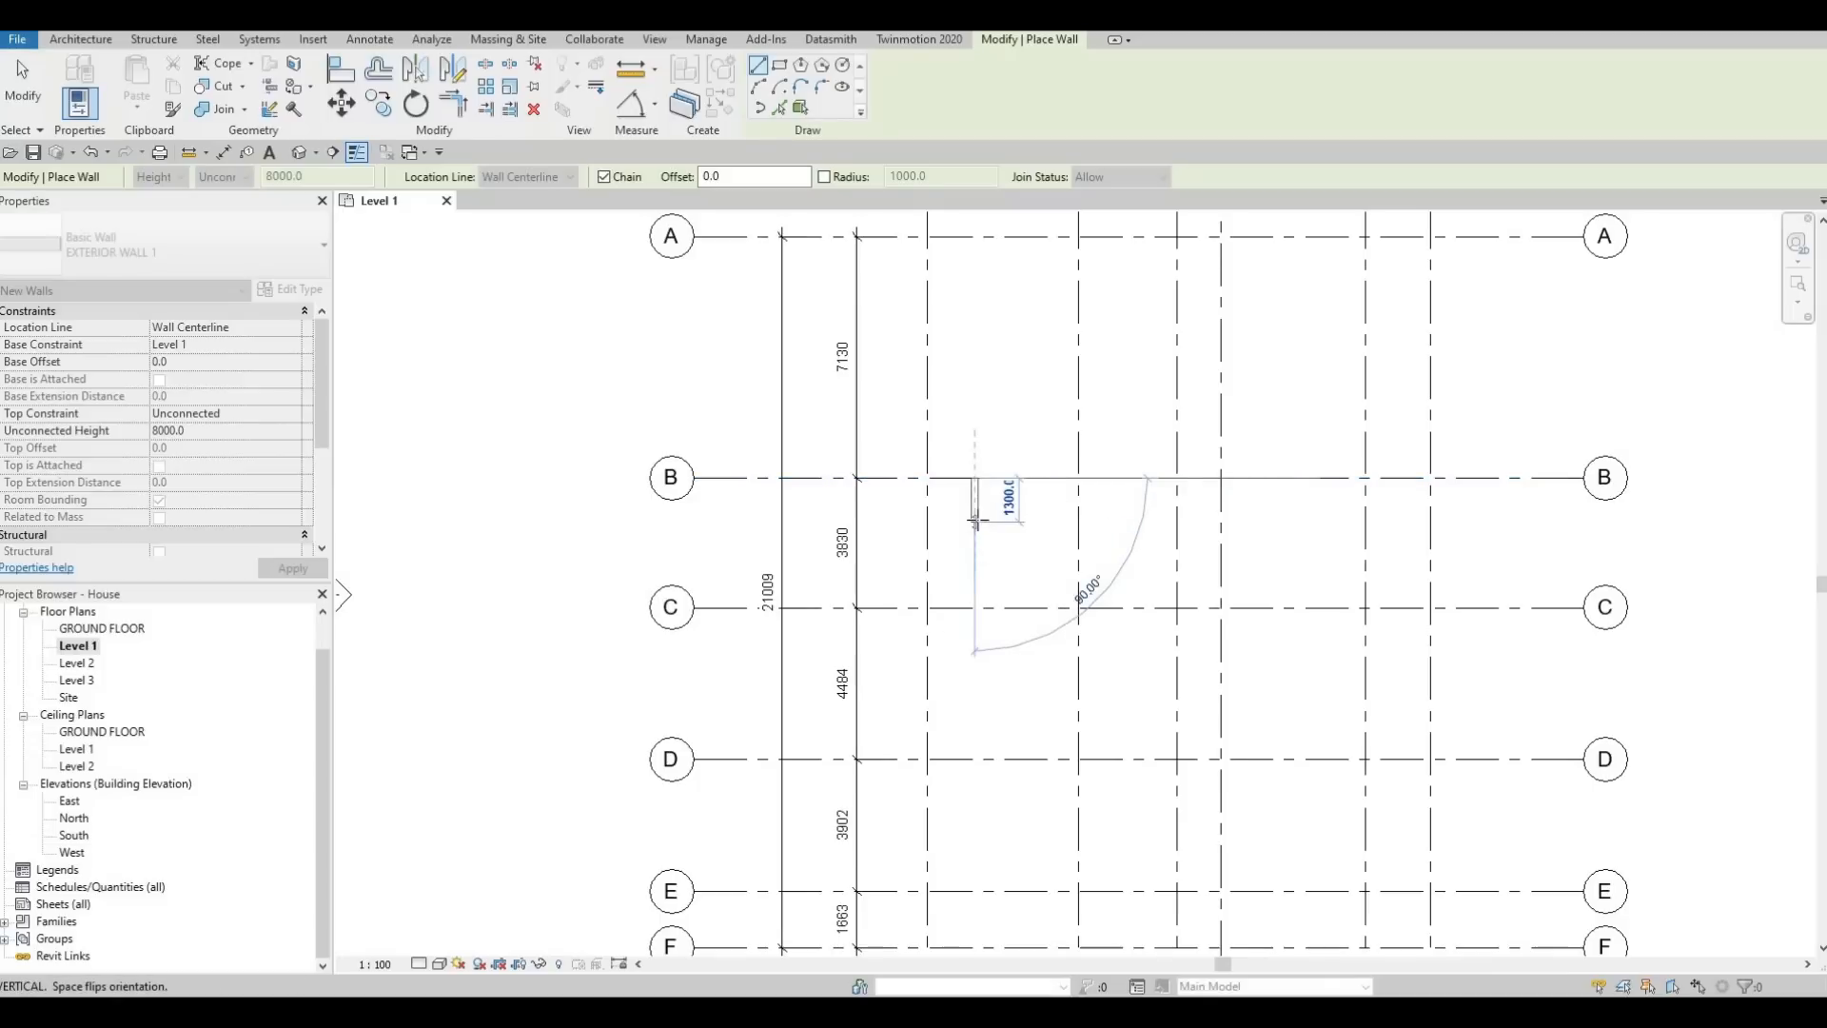
pyautogui.click(975, 519)
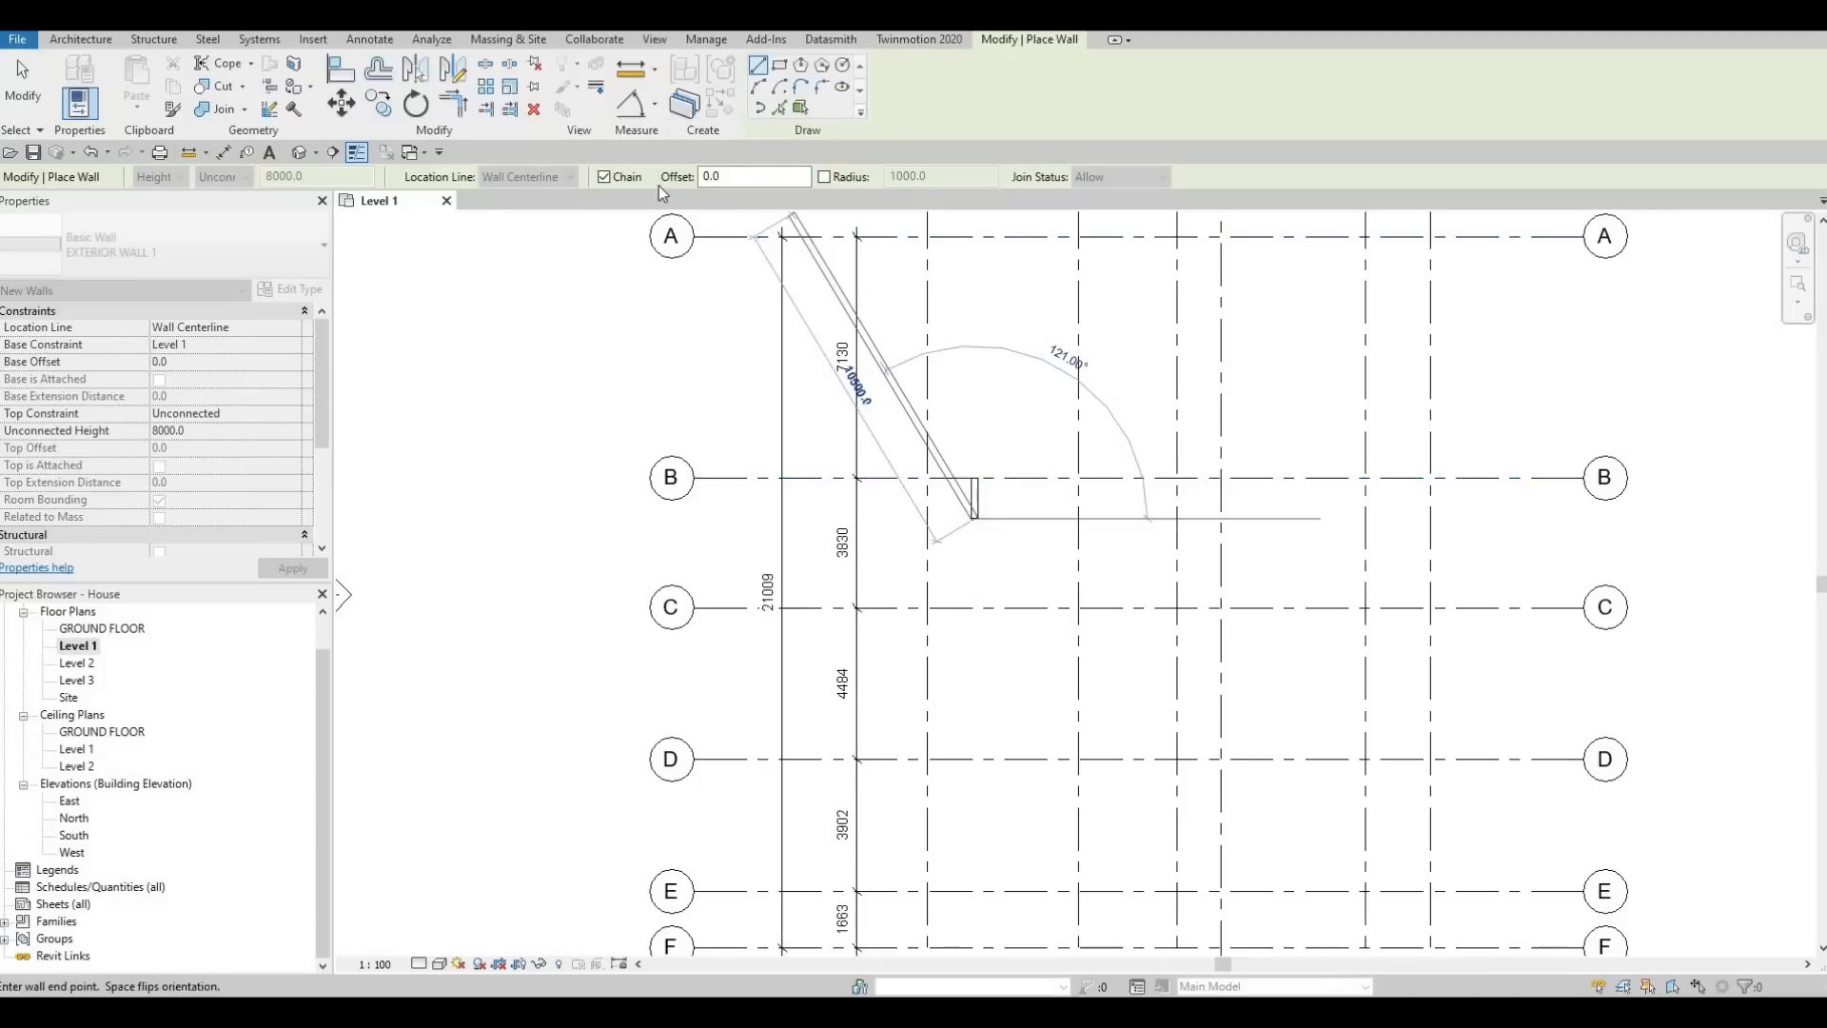
pyautogui.press('Escape')
pyautogui.press('Escape')
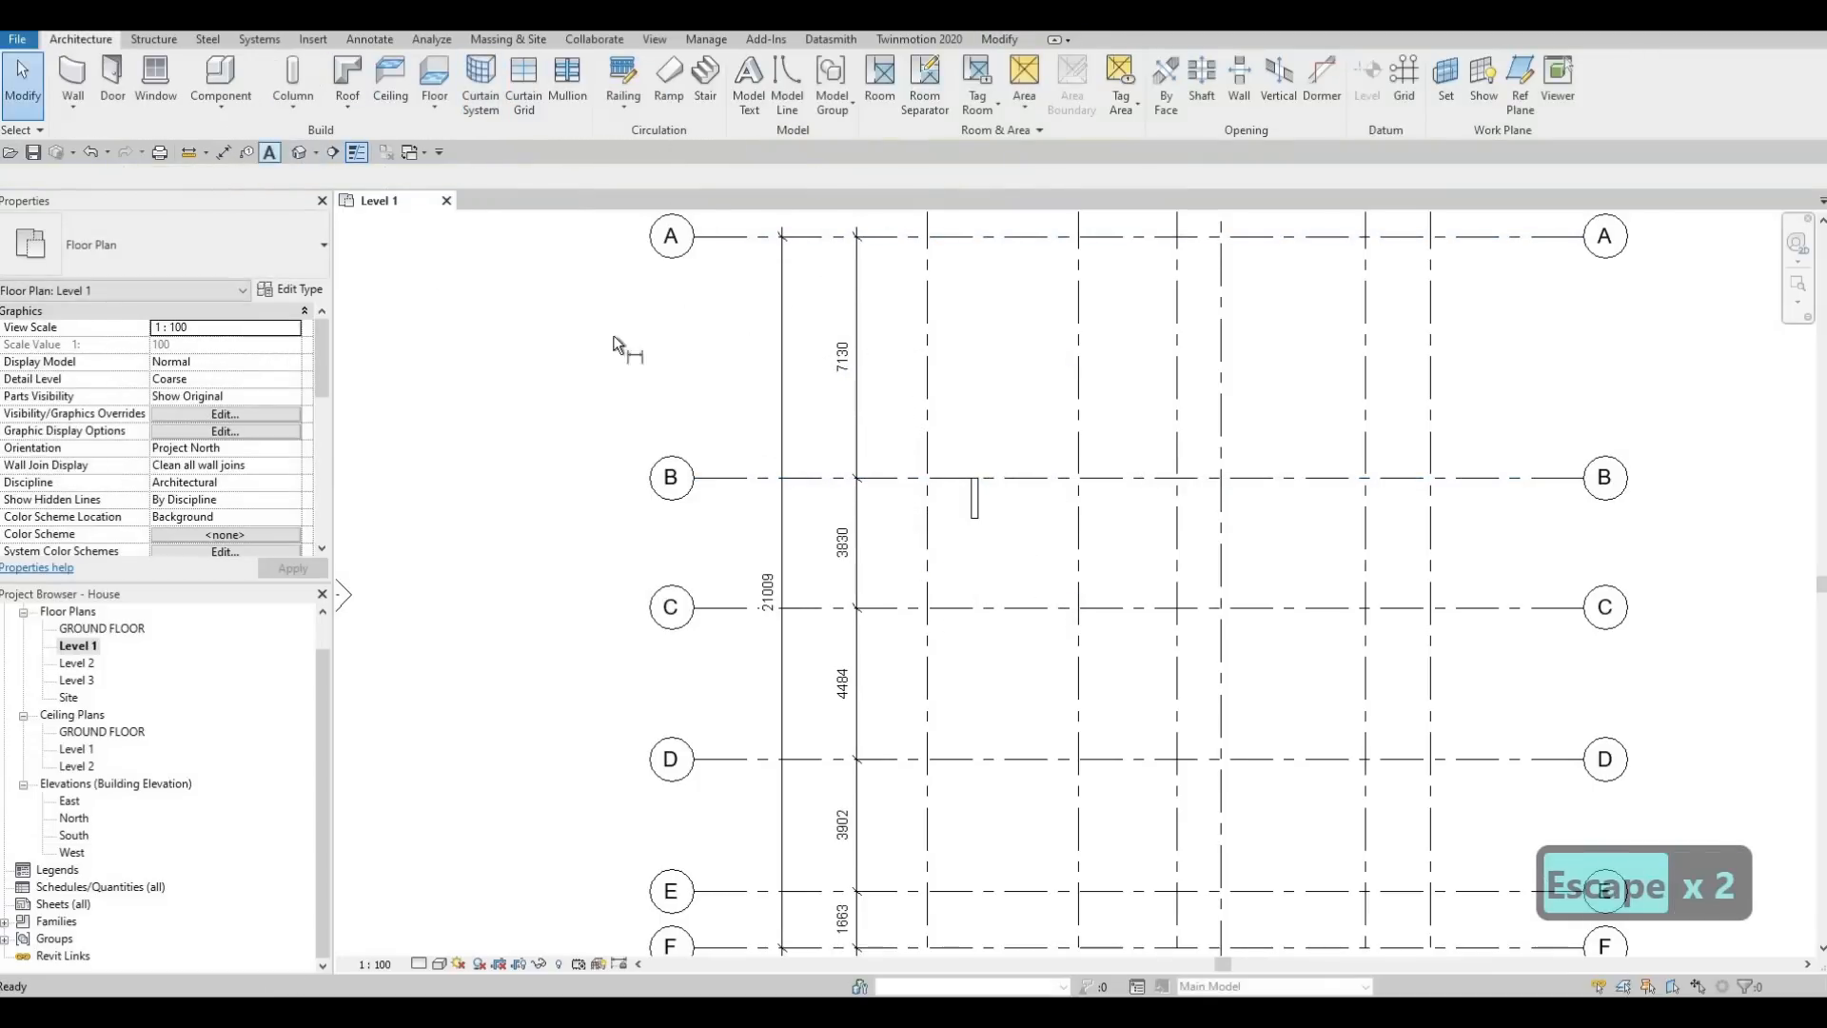
# Measure the distance from grid 1 to the short wall with an aligned dimension
pyautogui.press('d')
pyautogui.press('i')
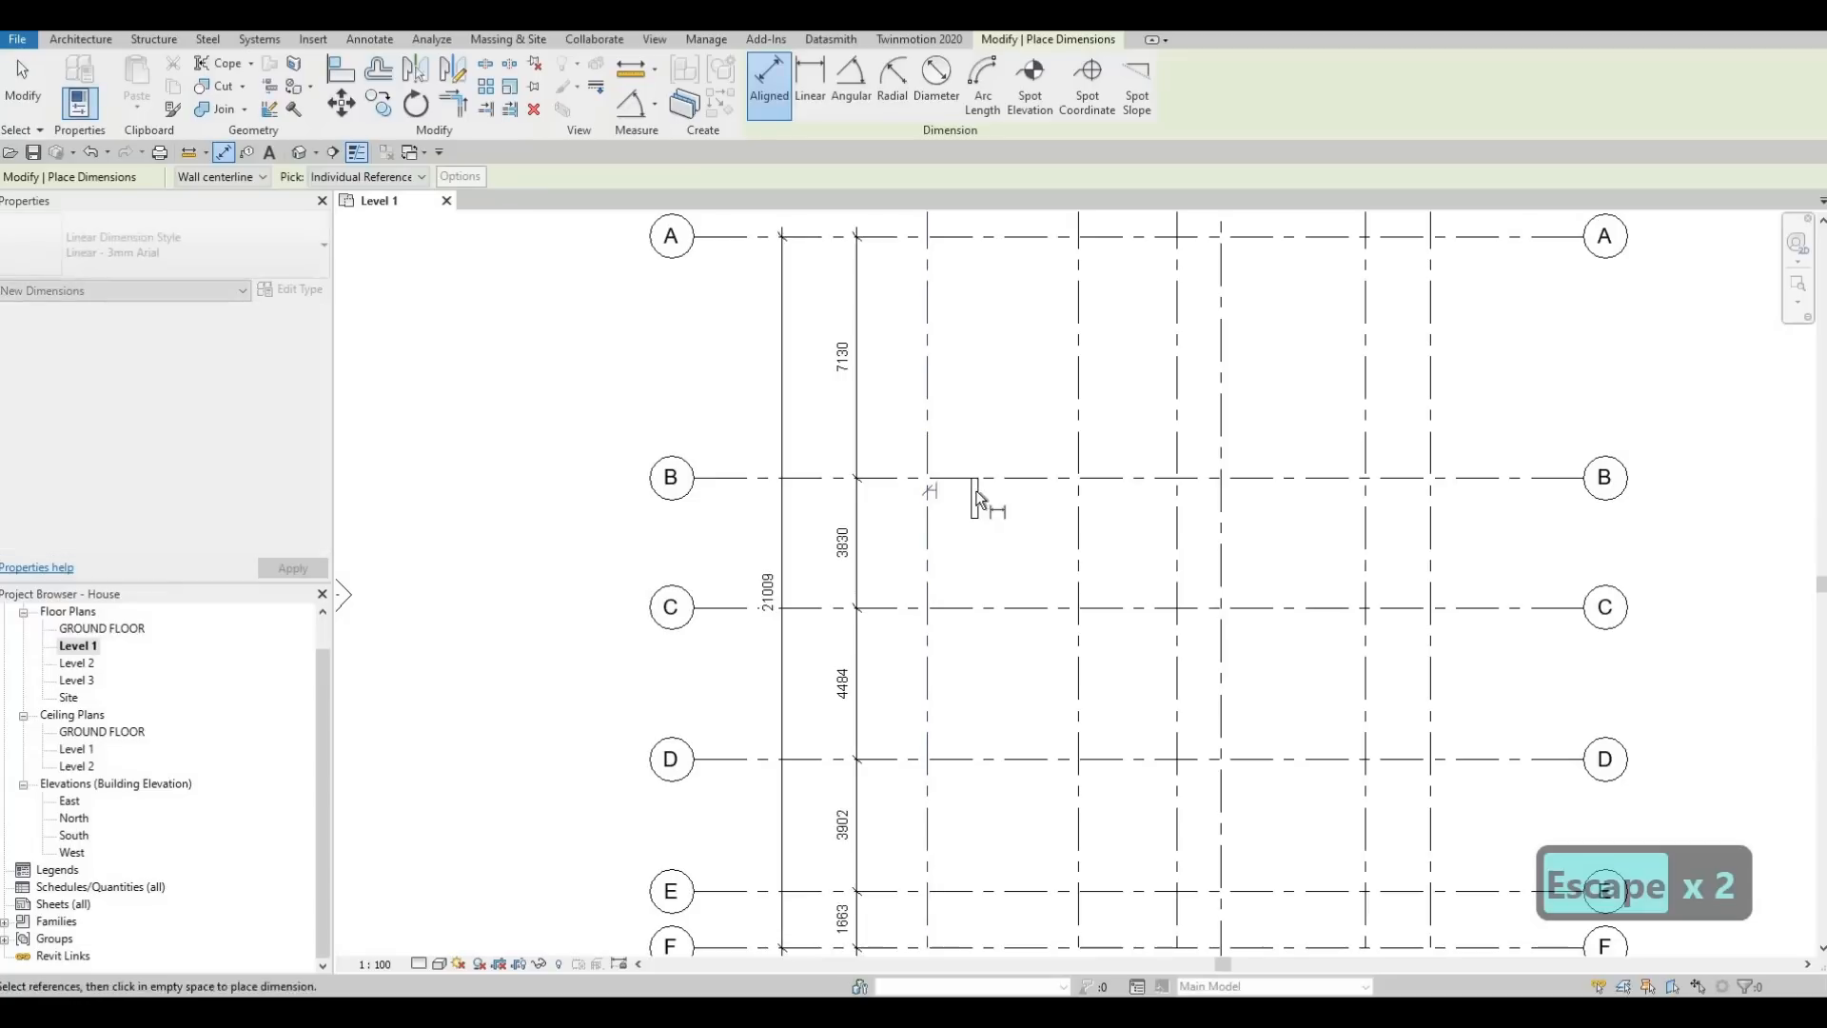
pyautogui.click(969, 455)
pyautogui.scroll(2, 963, 446)
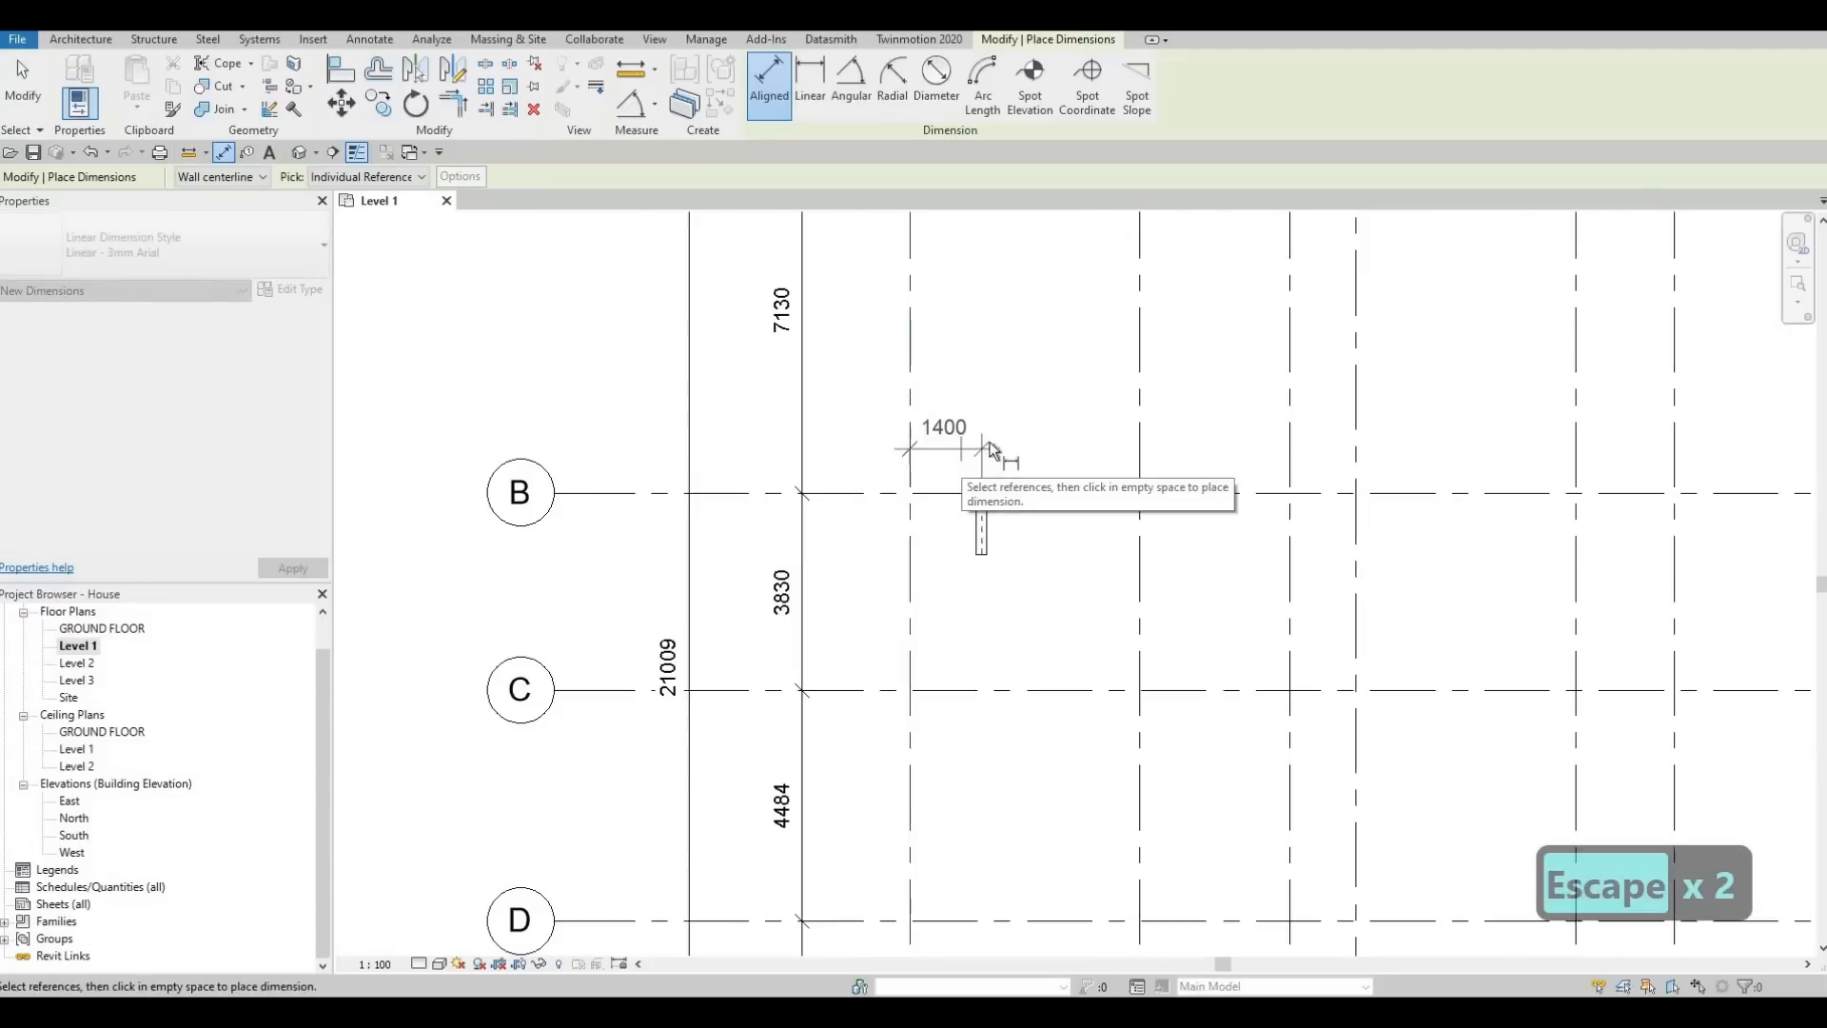
pyautogui.scroll(-3, 983, 518)
pyautogui.press('Escape')
pyautogui.press('Escape')
# Set the short wall's distance from grid 1 to 1300 mm
pyautogui.click(975, 498)
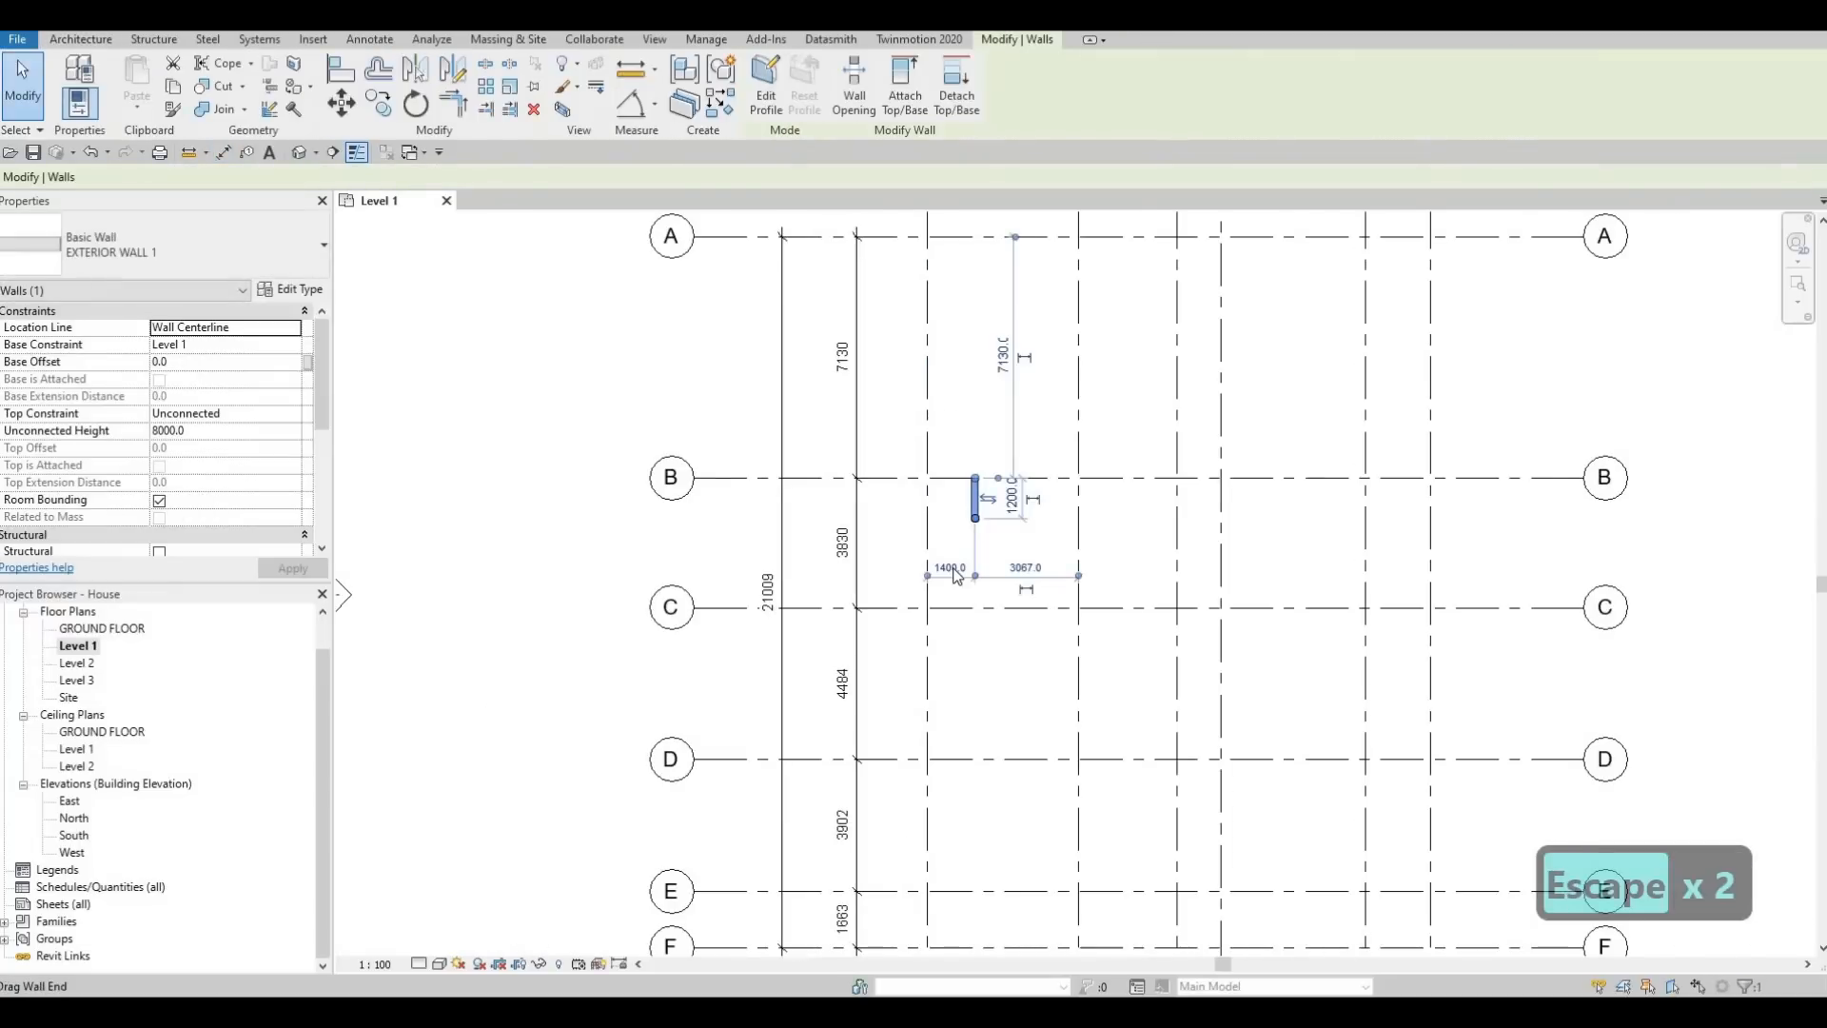
pyautogui.click(951, 575)
pyautogui.write('1300')
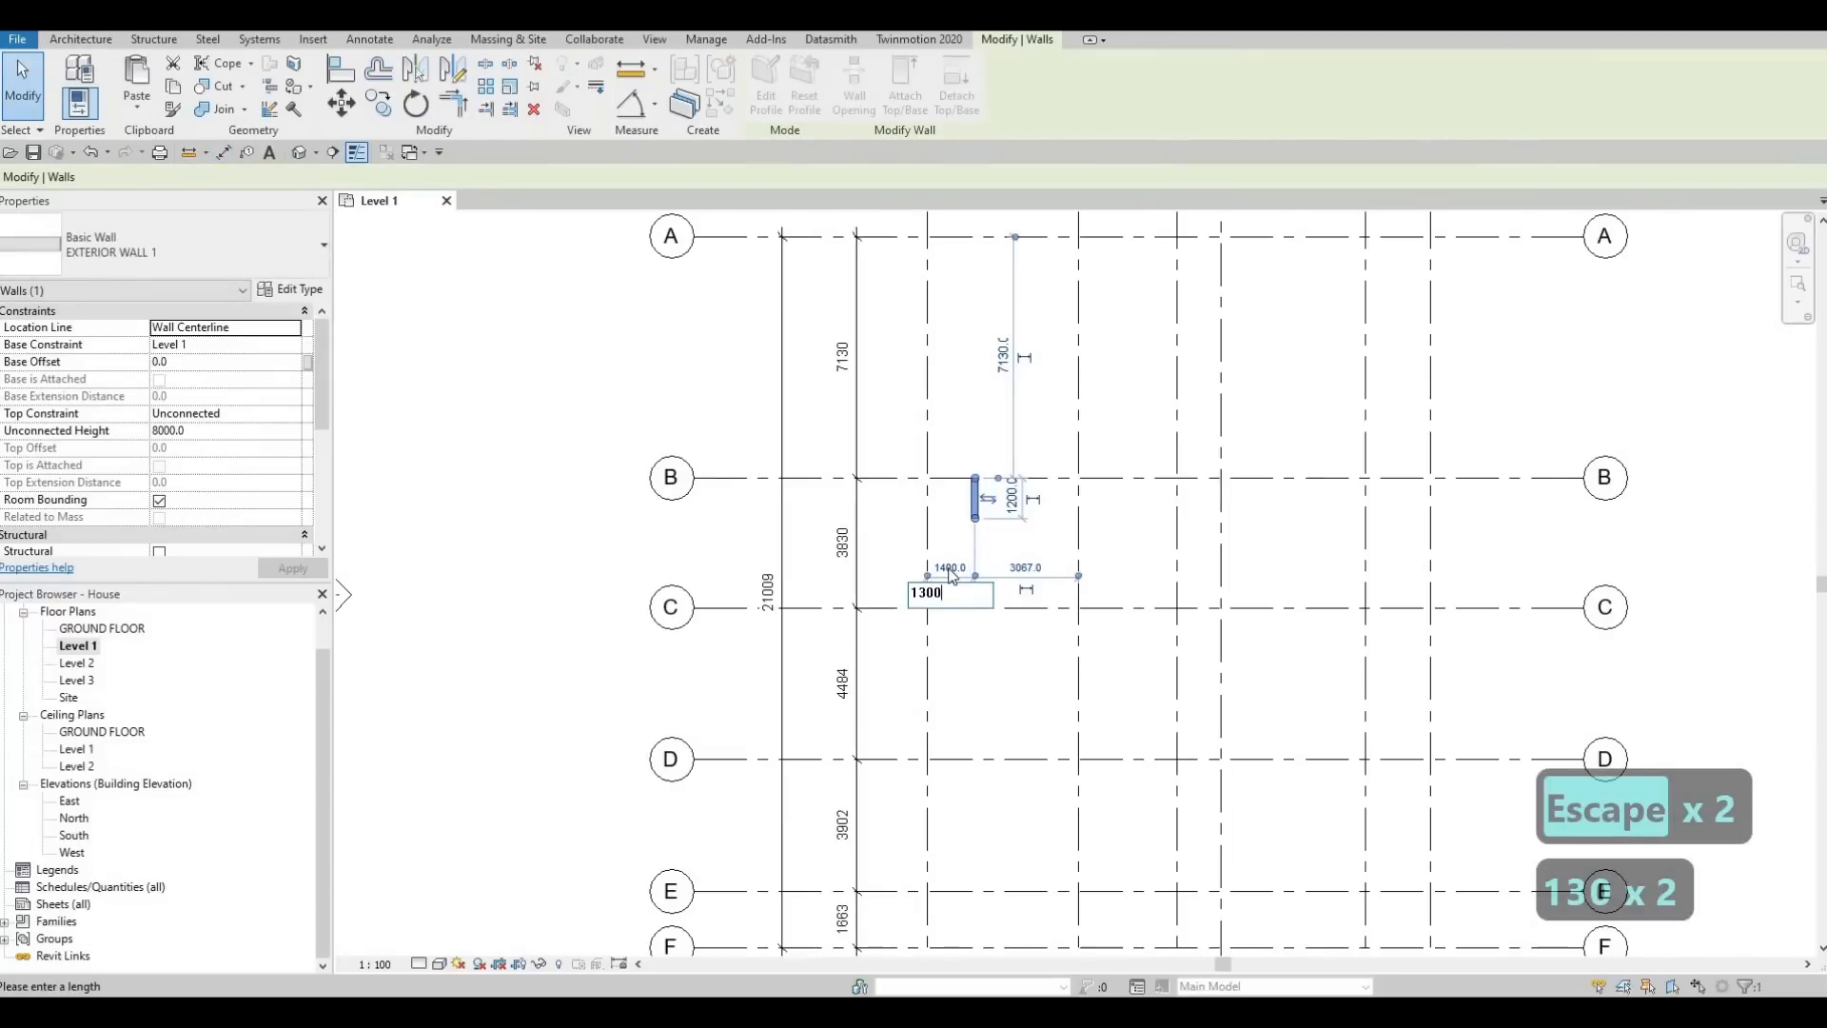
pyautogui.press('Return')
pyautogui.press('Escape')
pyautogui.press('Escape')
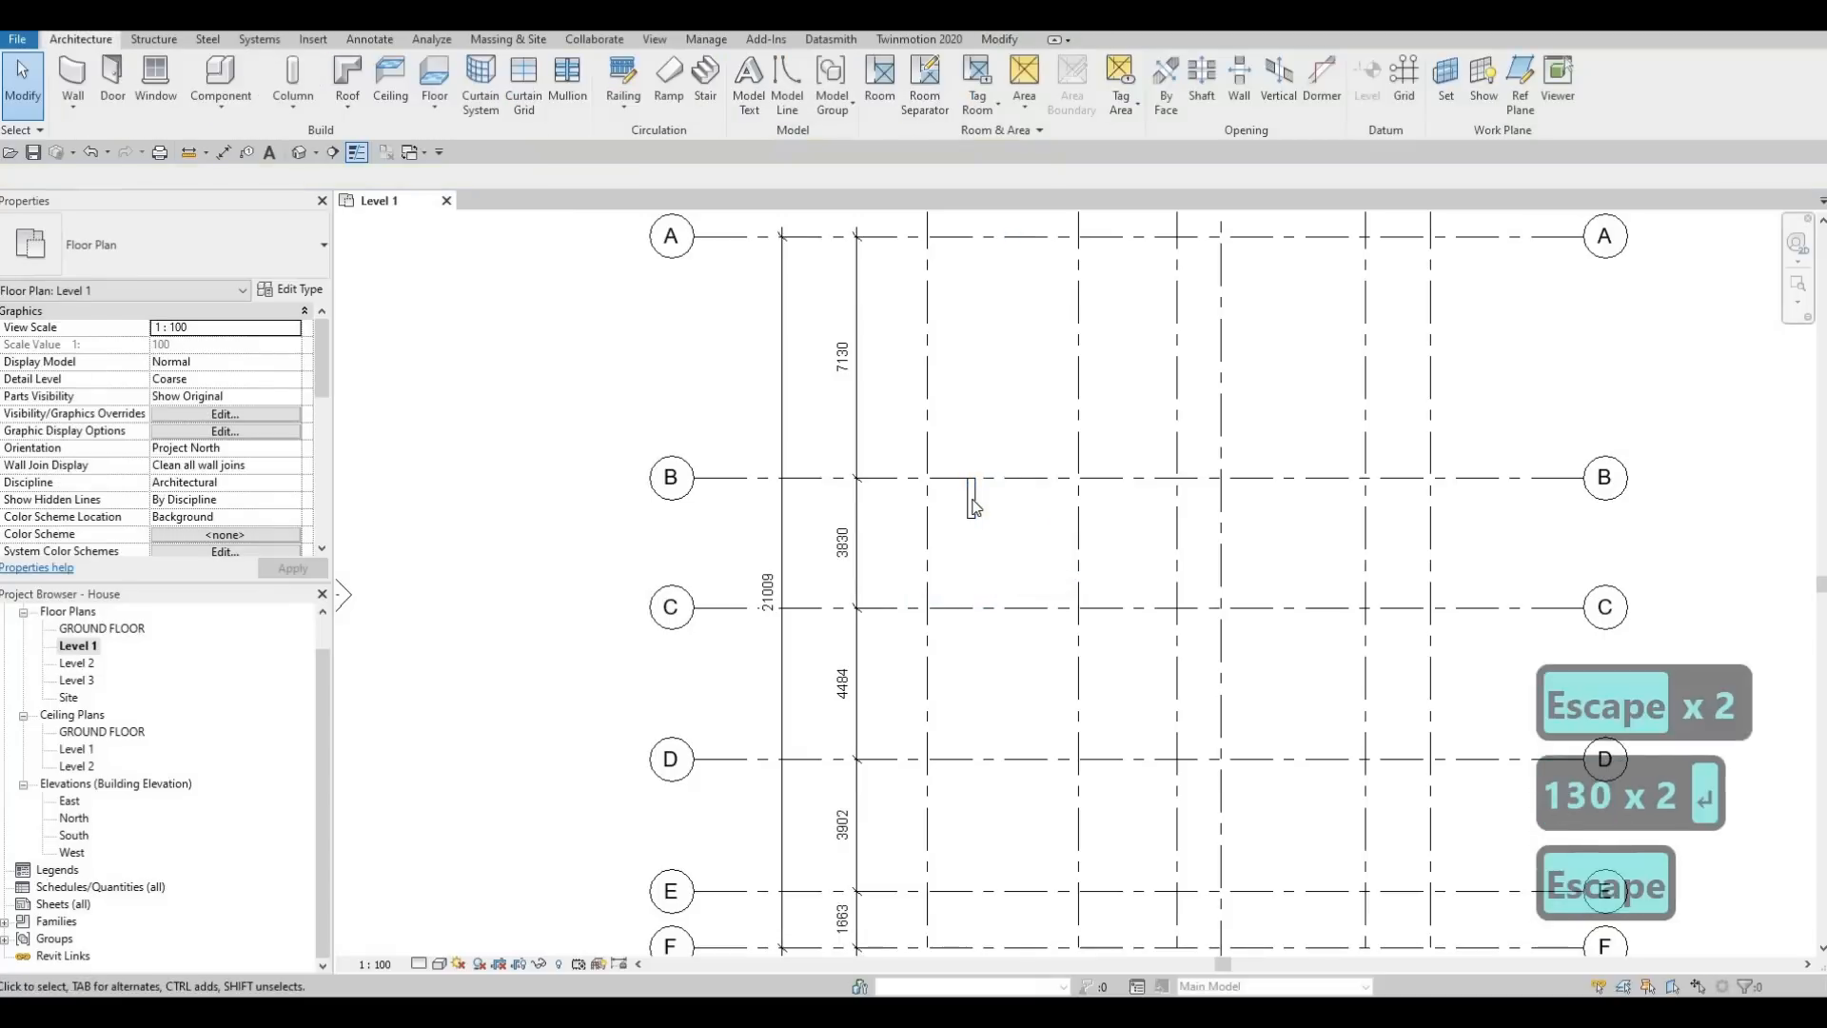
# Set the short wall's top constraint to Up to level: Level 2 and apply it
pyautogui.click(972, 506)
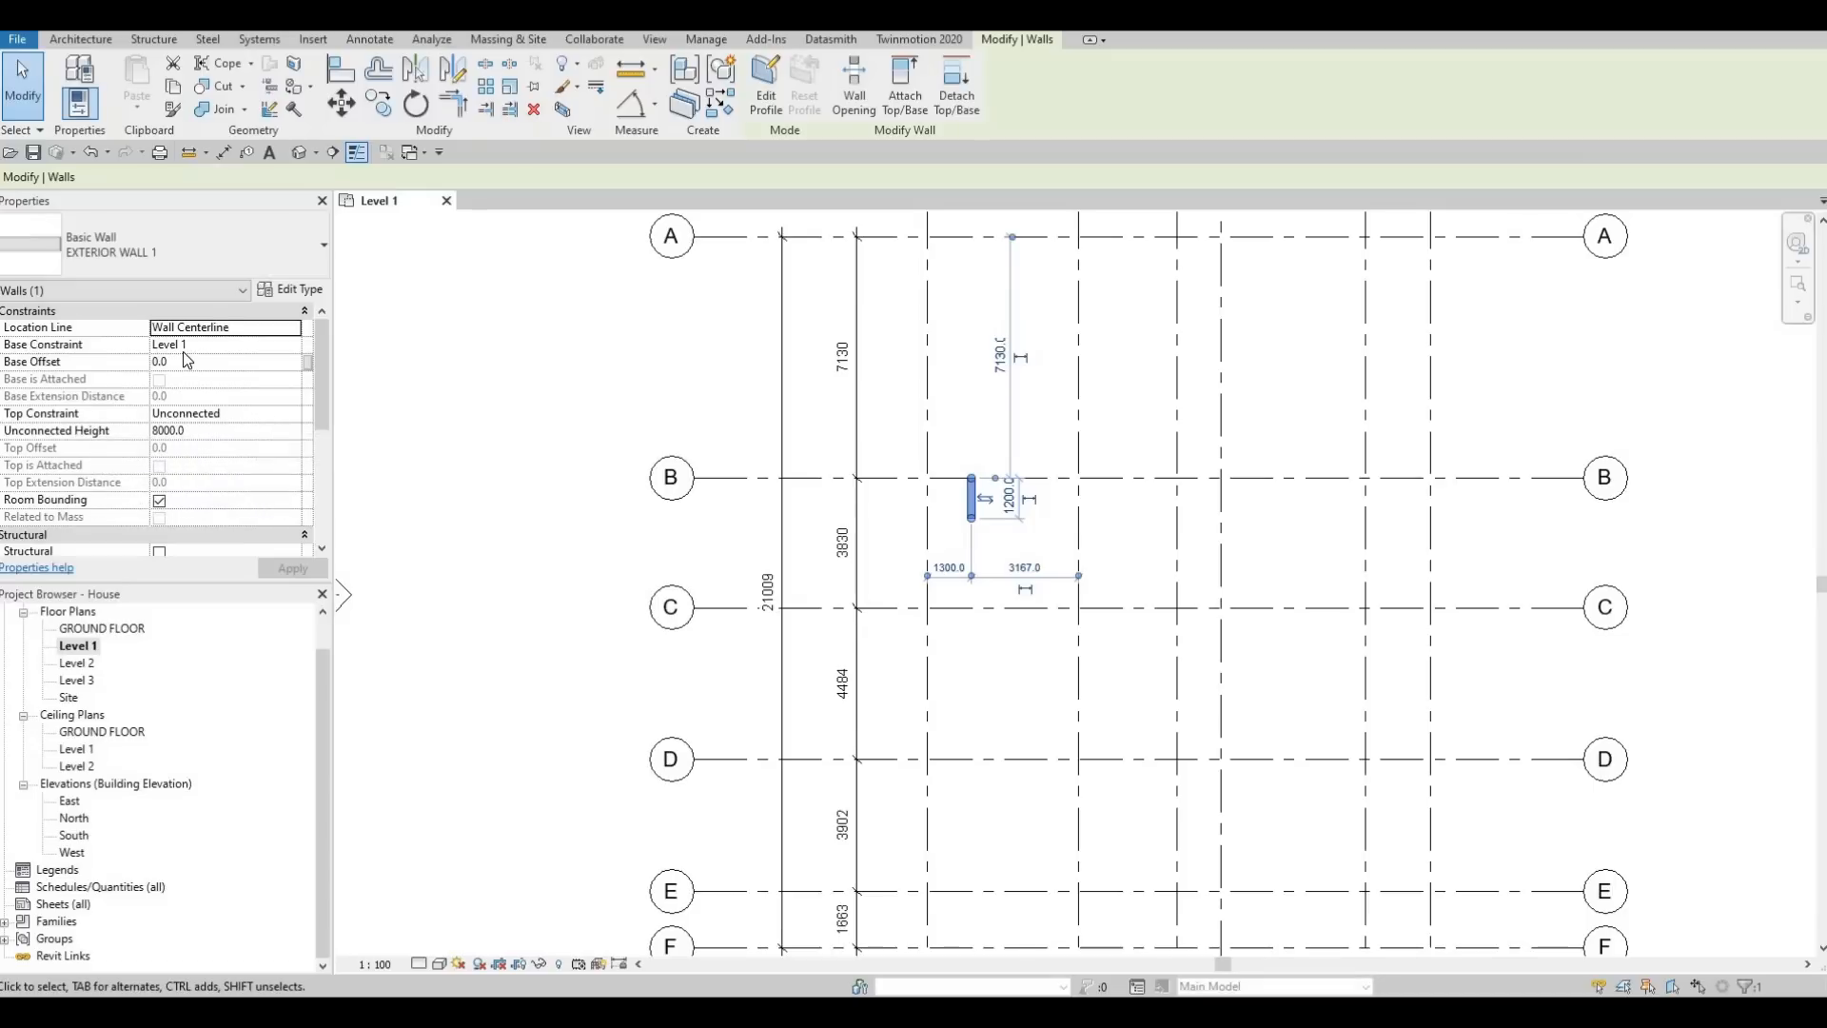
pyautogui.click(294, 414)
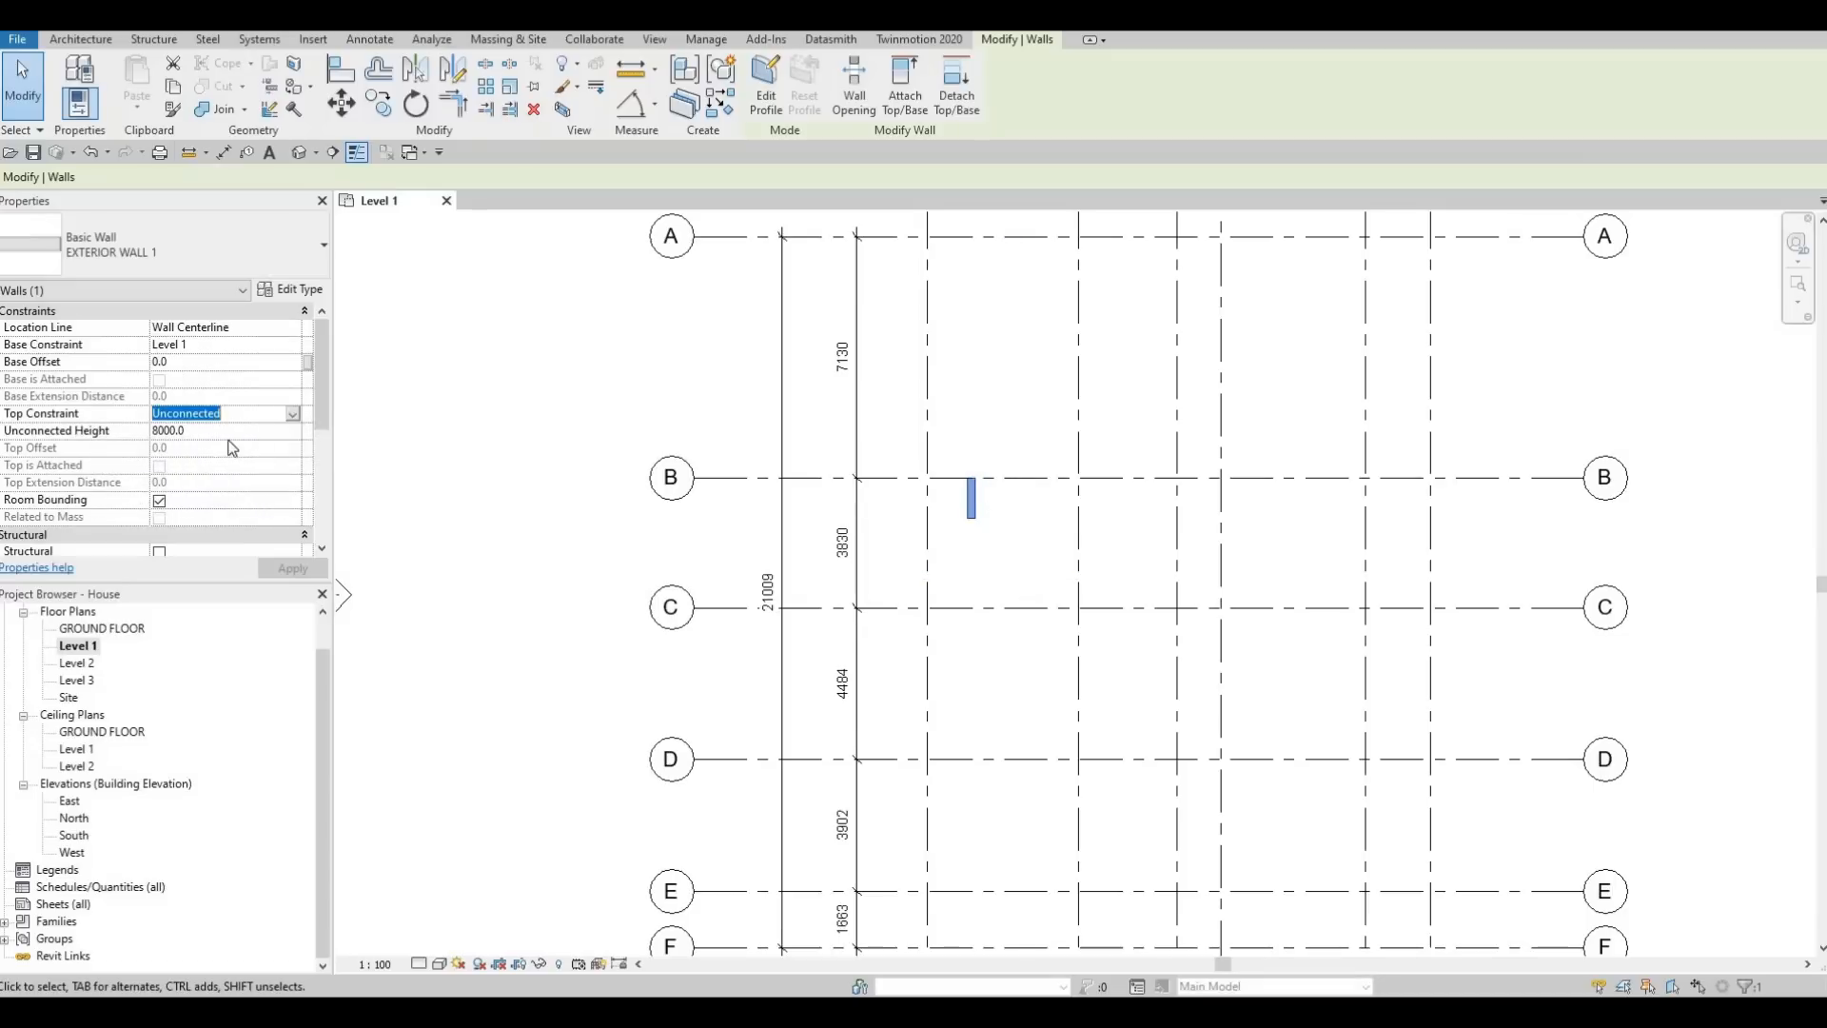
pyautogui.click(294, 414)
pyautogui.click(198, 473)
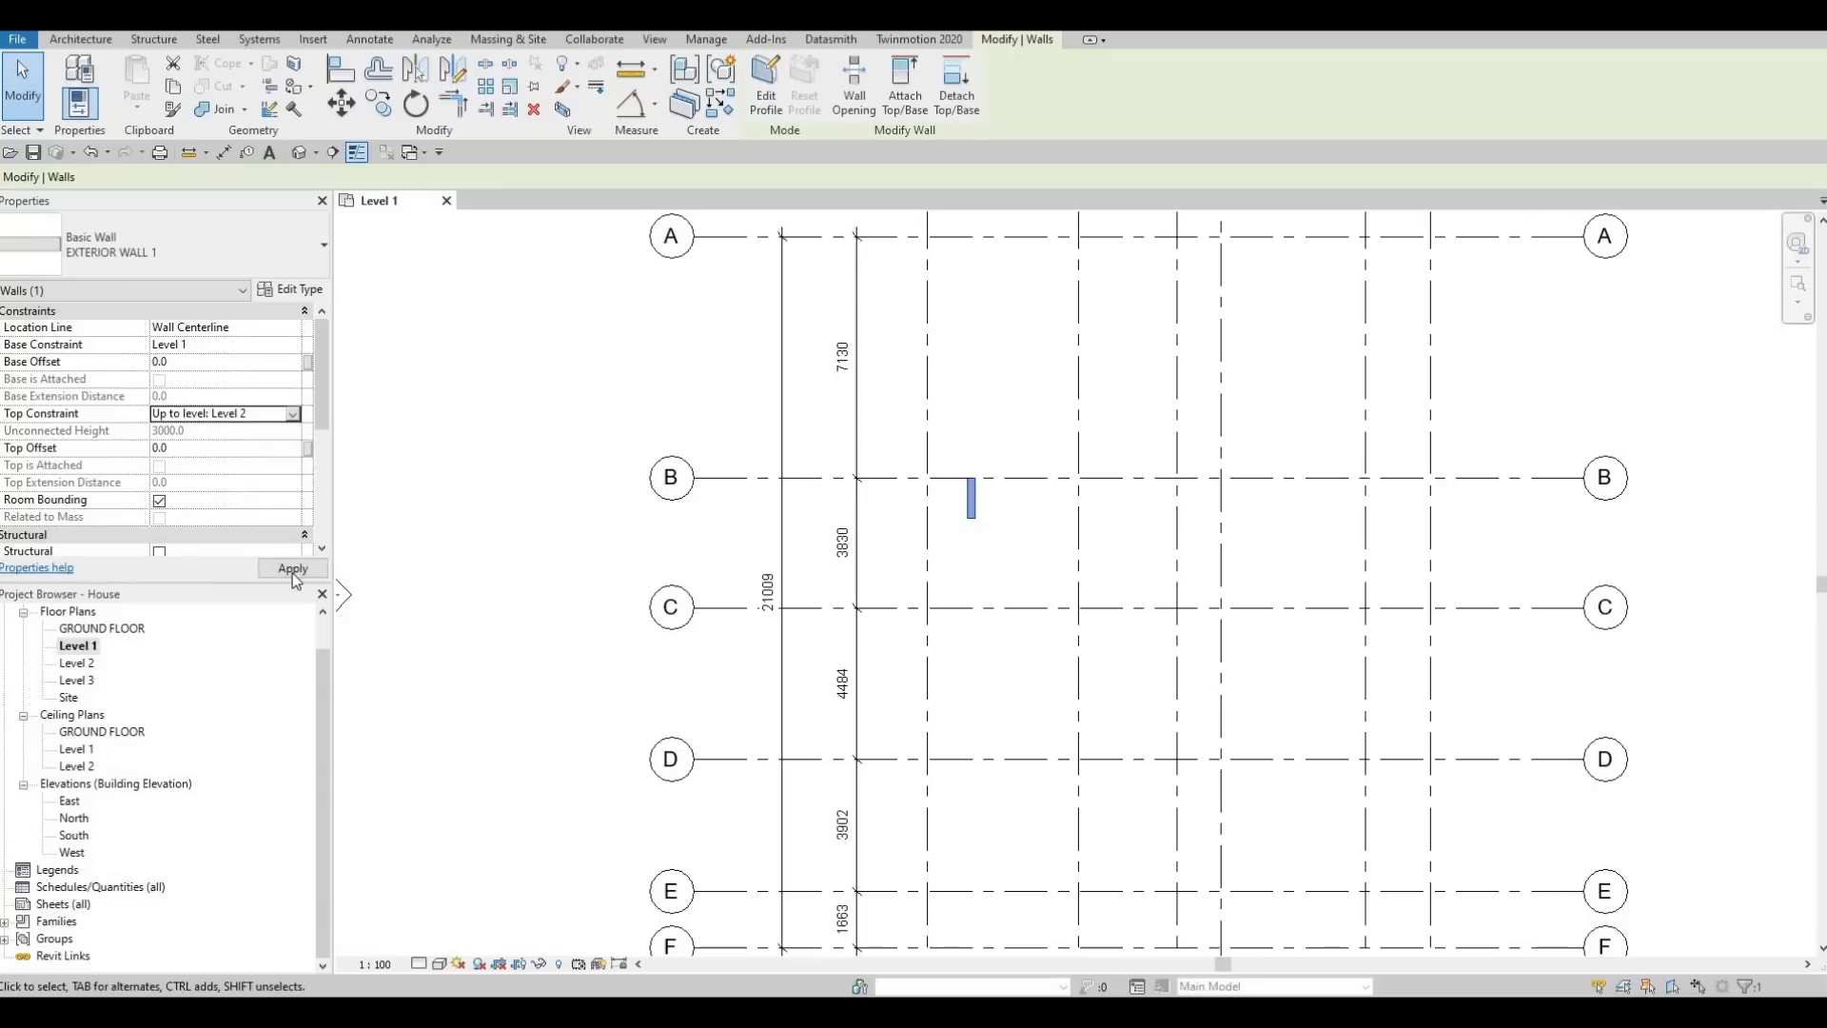
pyautogui.click(293, 569)
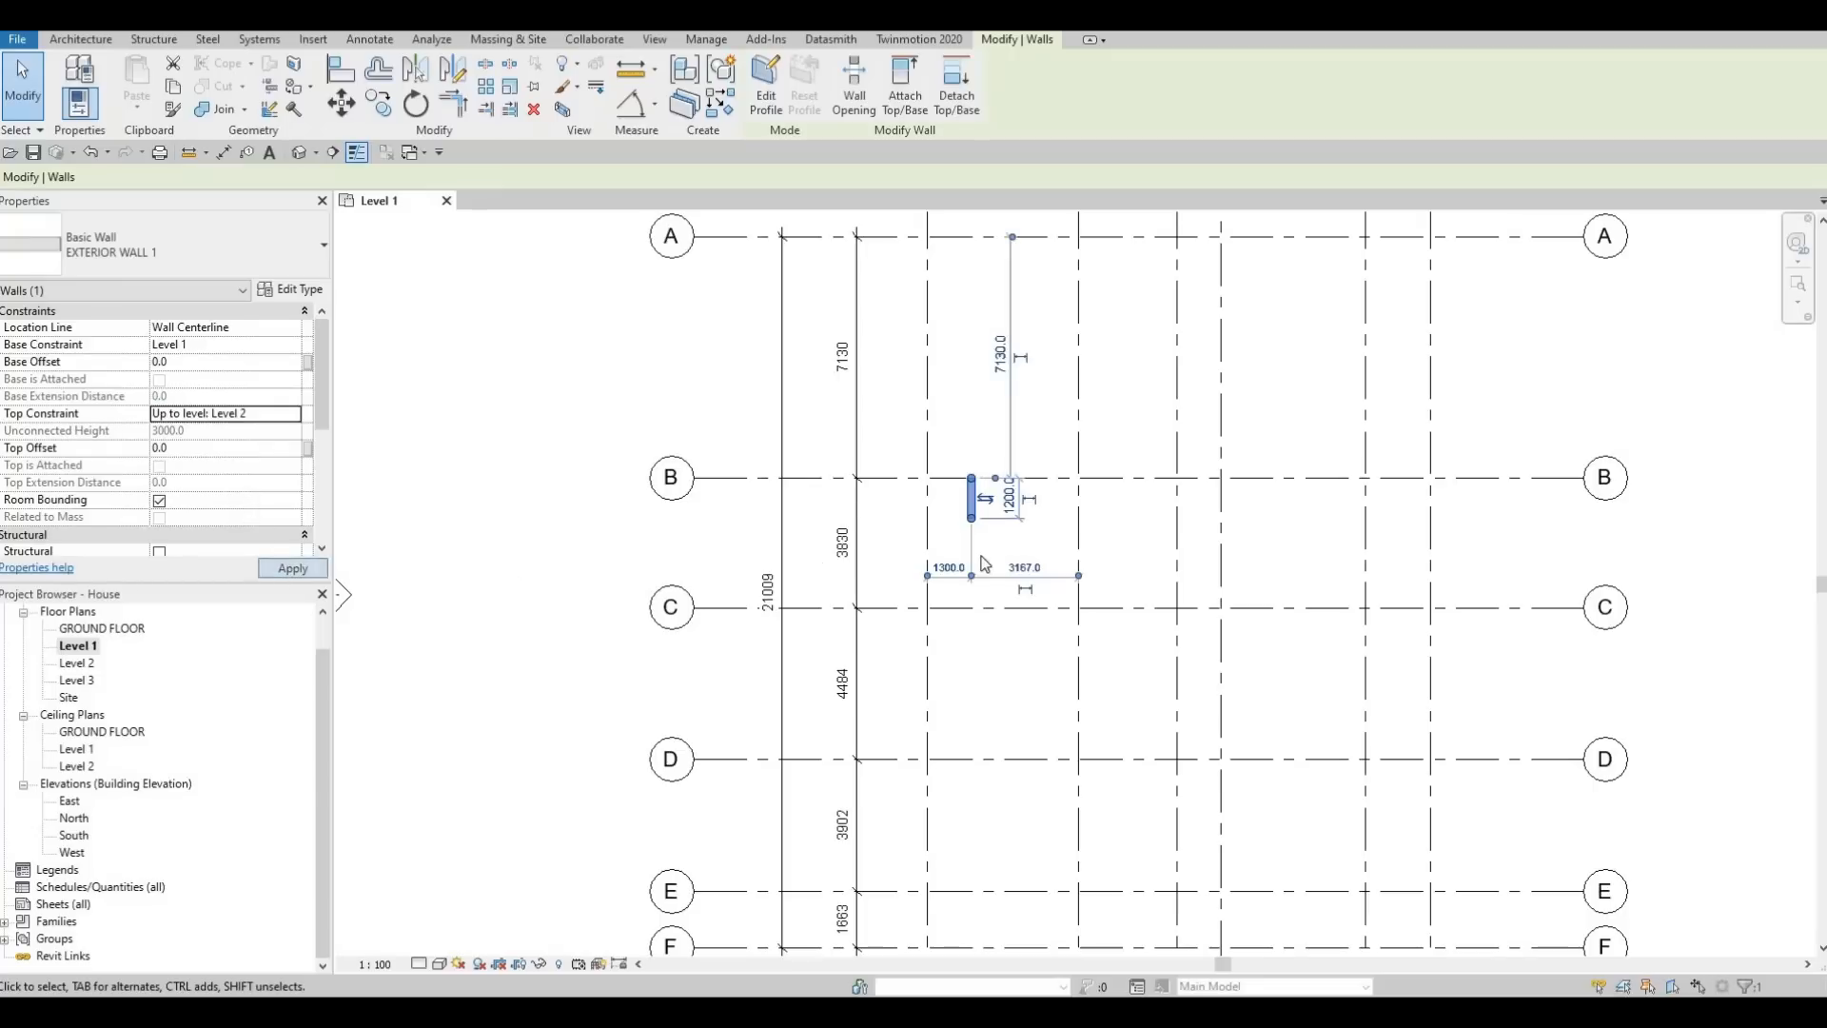
pyautogui.press('Escape')
pyautogui.press('Escape')
# Create a similar wall along grid B from the short wall's upper end to grid 3
pyautogui.click(963, 512)
pyautogui.press('c')
pyautogui.press('s')
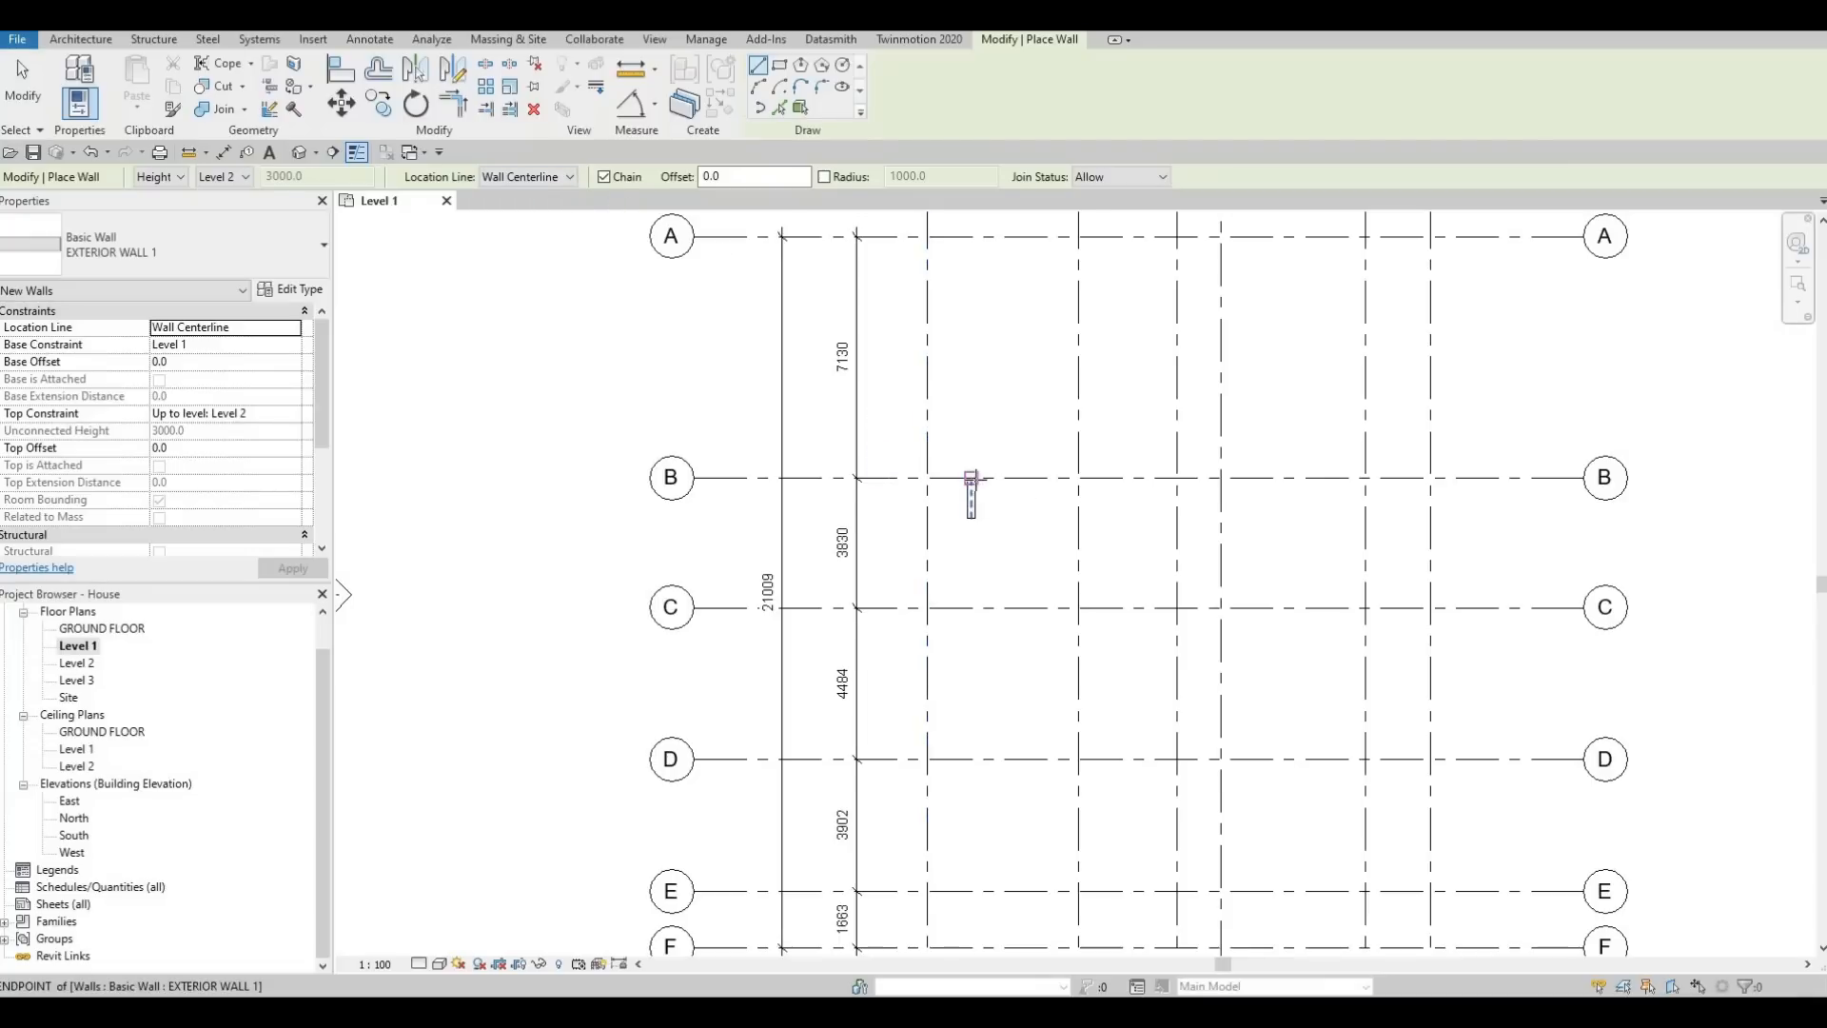
pyautogui.scroll(2, 971, 477)
pyautogui.click(971, 476)
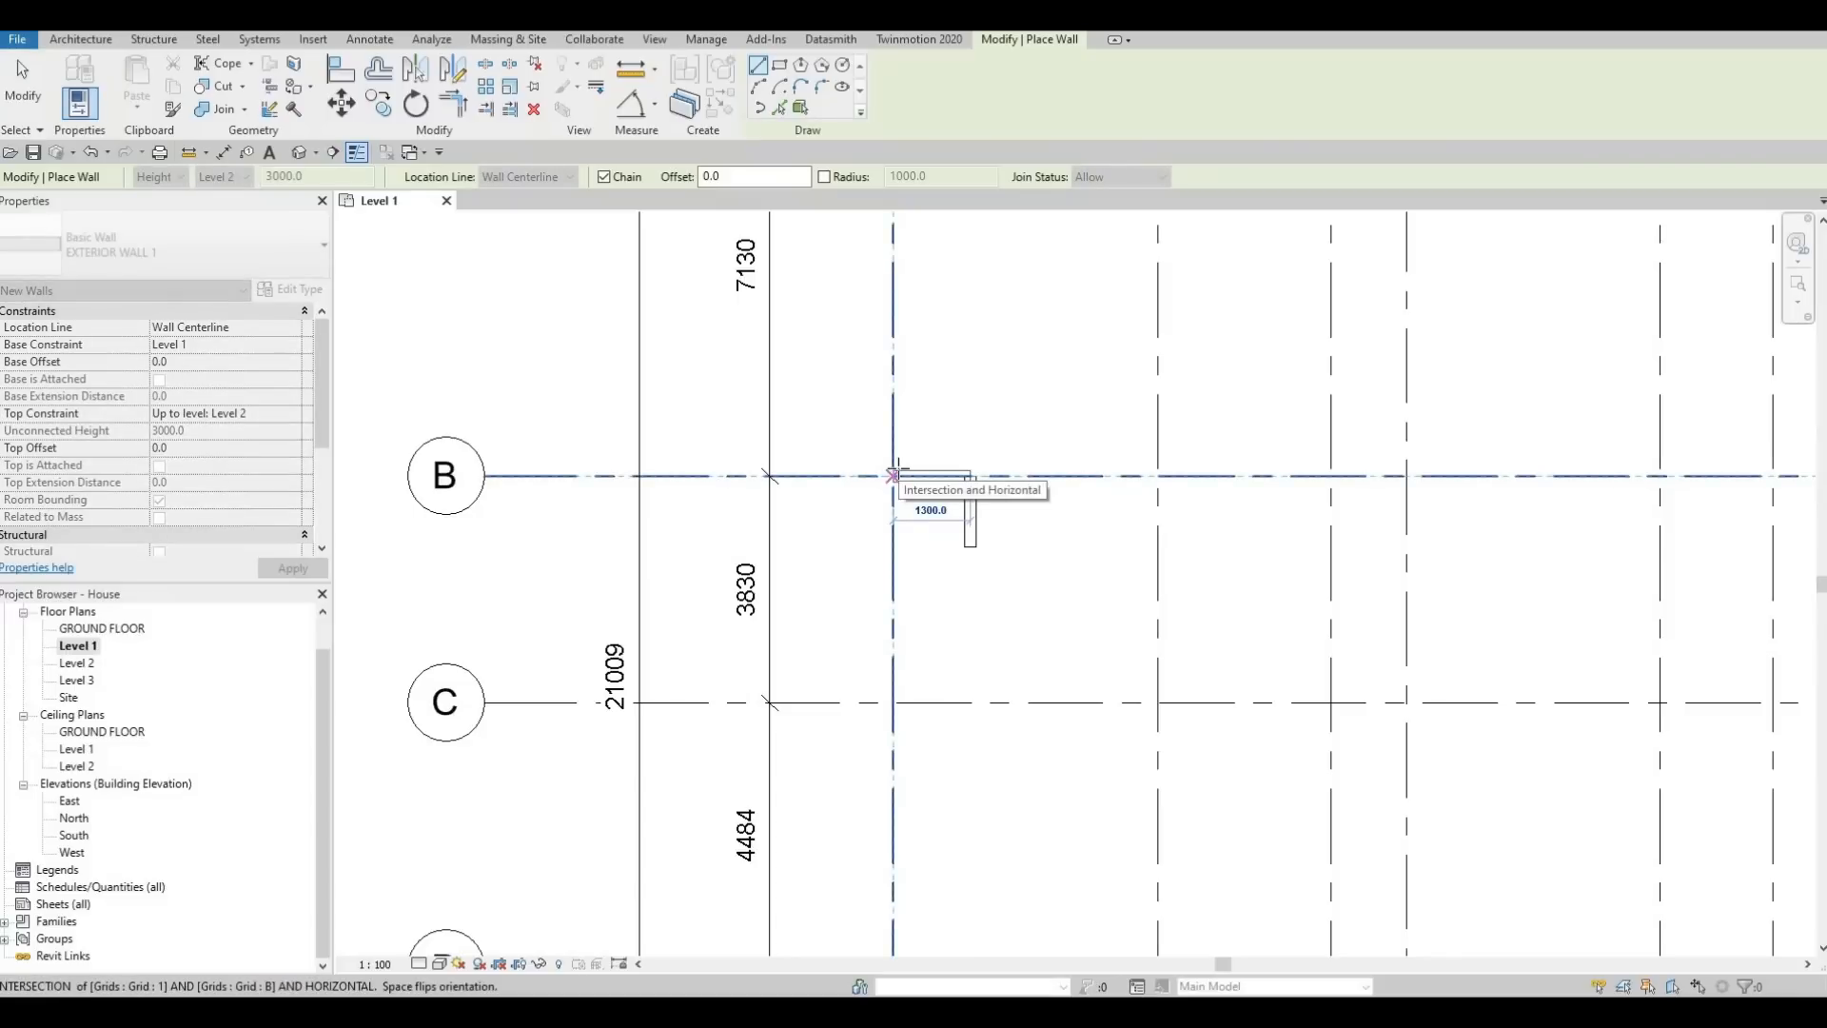
pyautogui.scroll(-2, 902, 468)
pyautogui.scroll(-3, 910, 530)
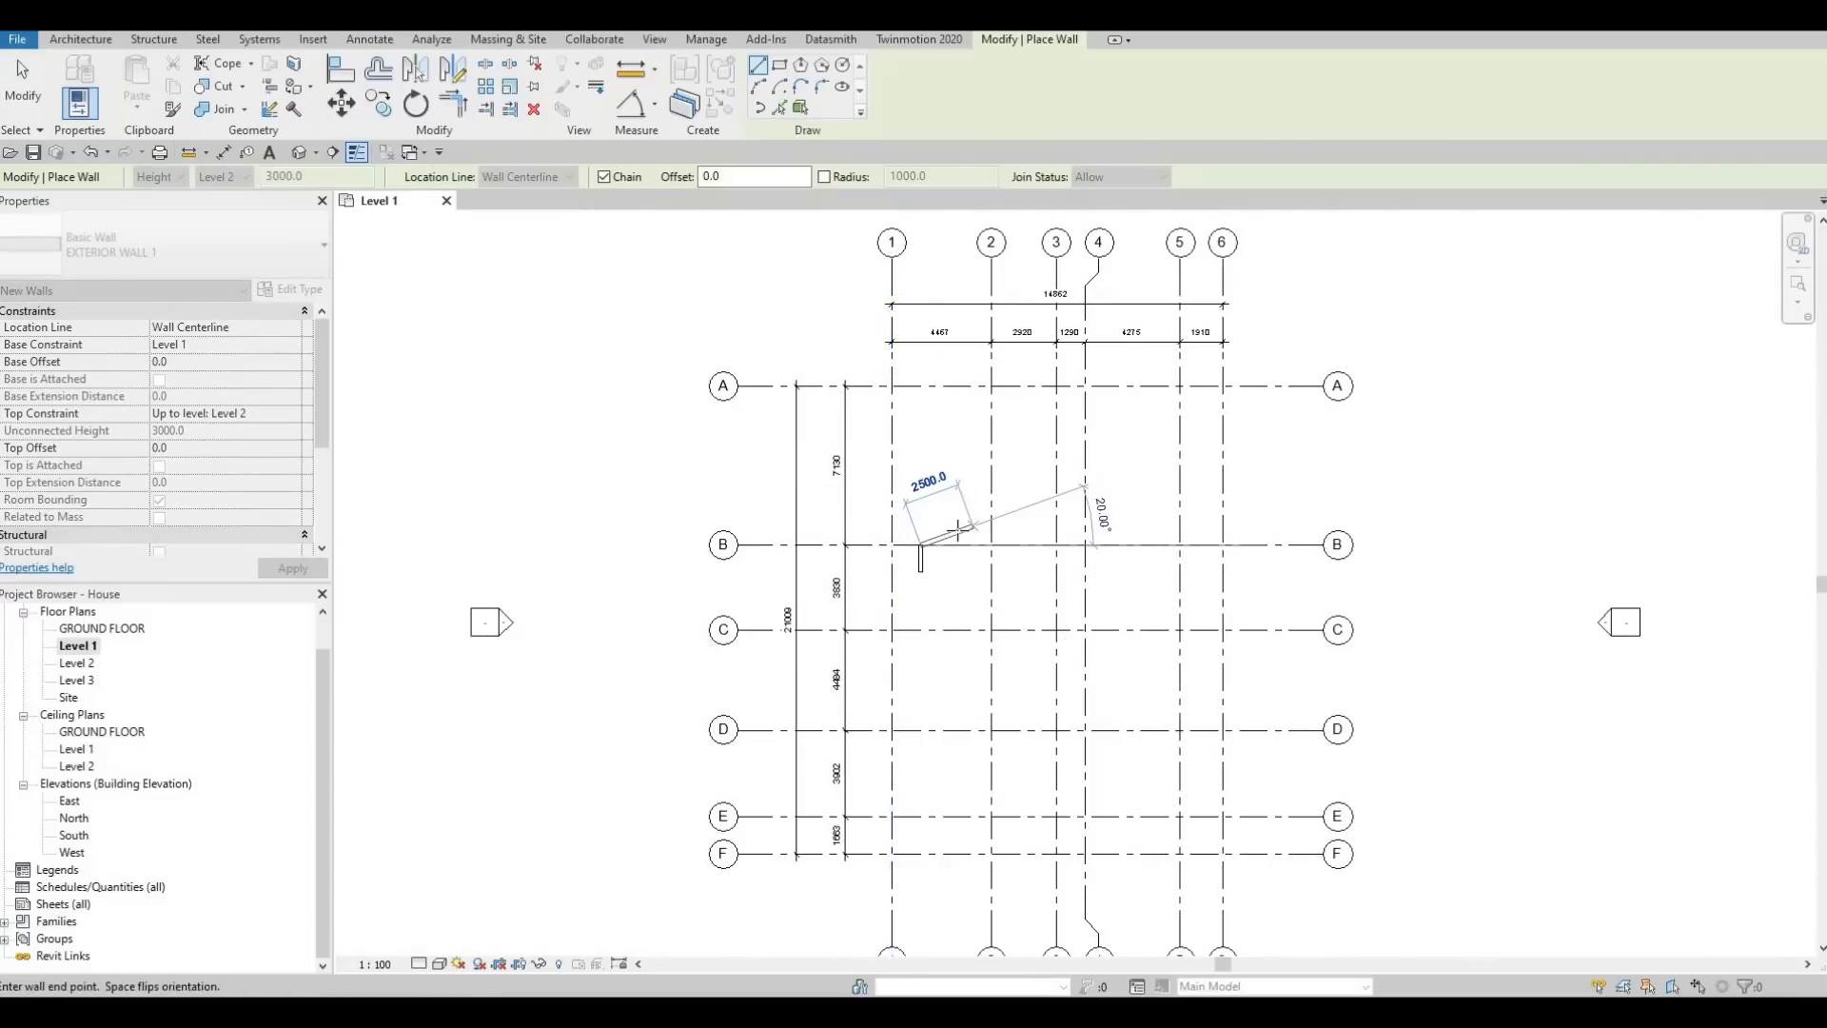
pyautogui.moveTo(952, 549); pyautogui.dragTo(908, 551, button='middle')
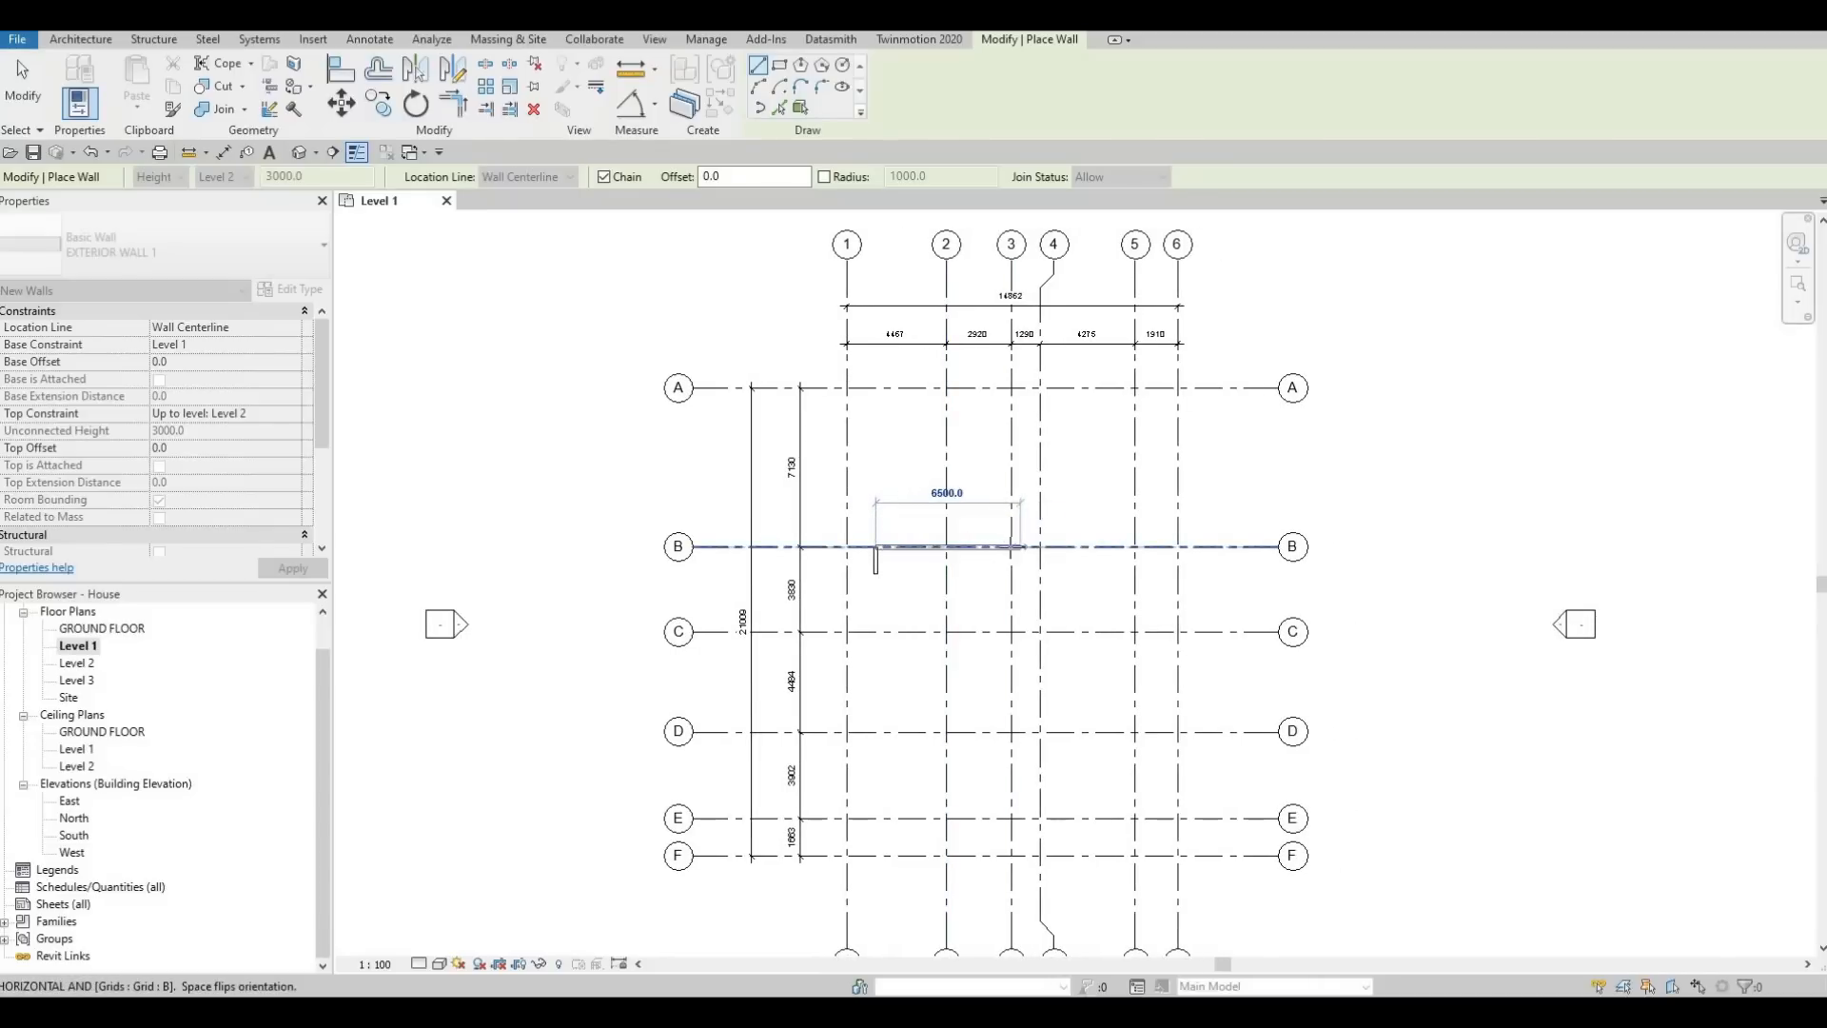
pyautogui.click(1012, 547)
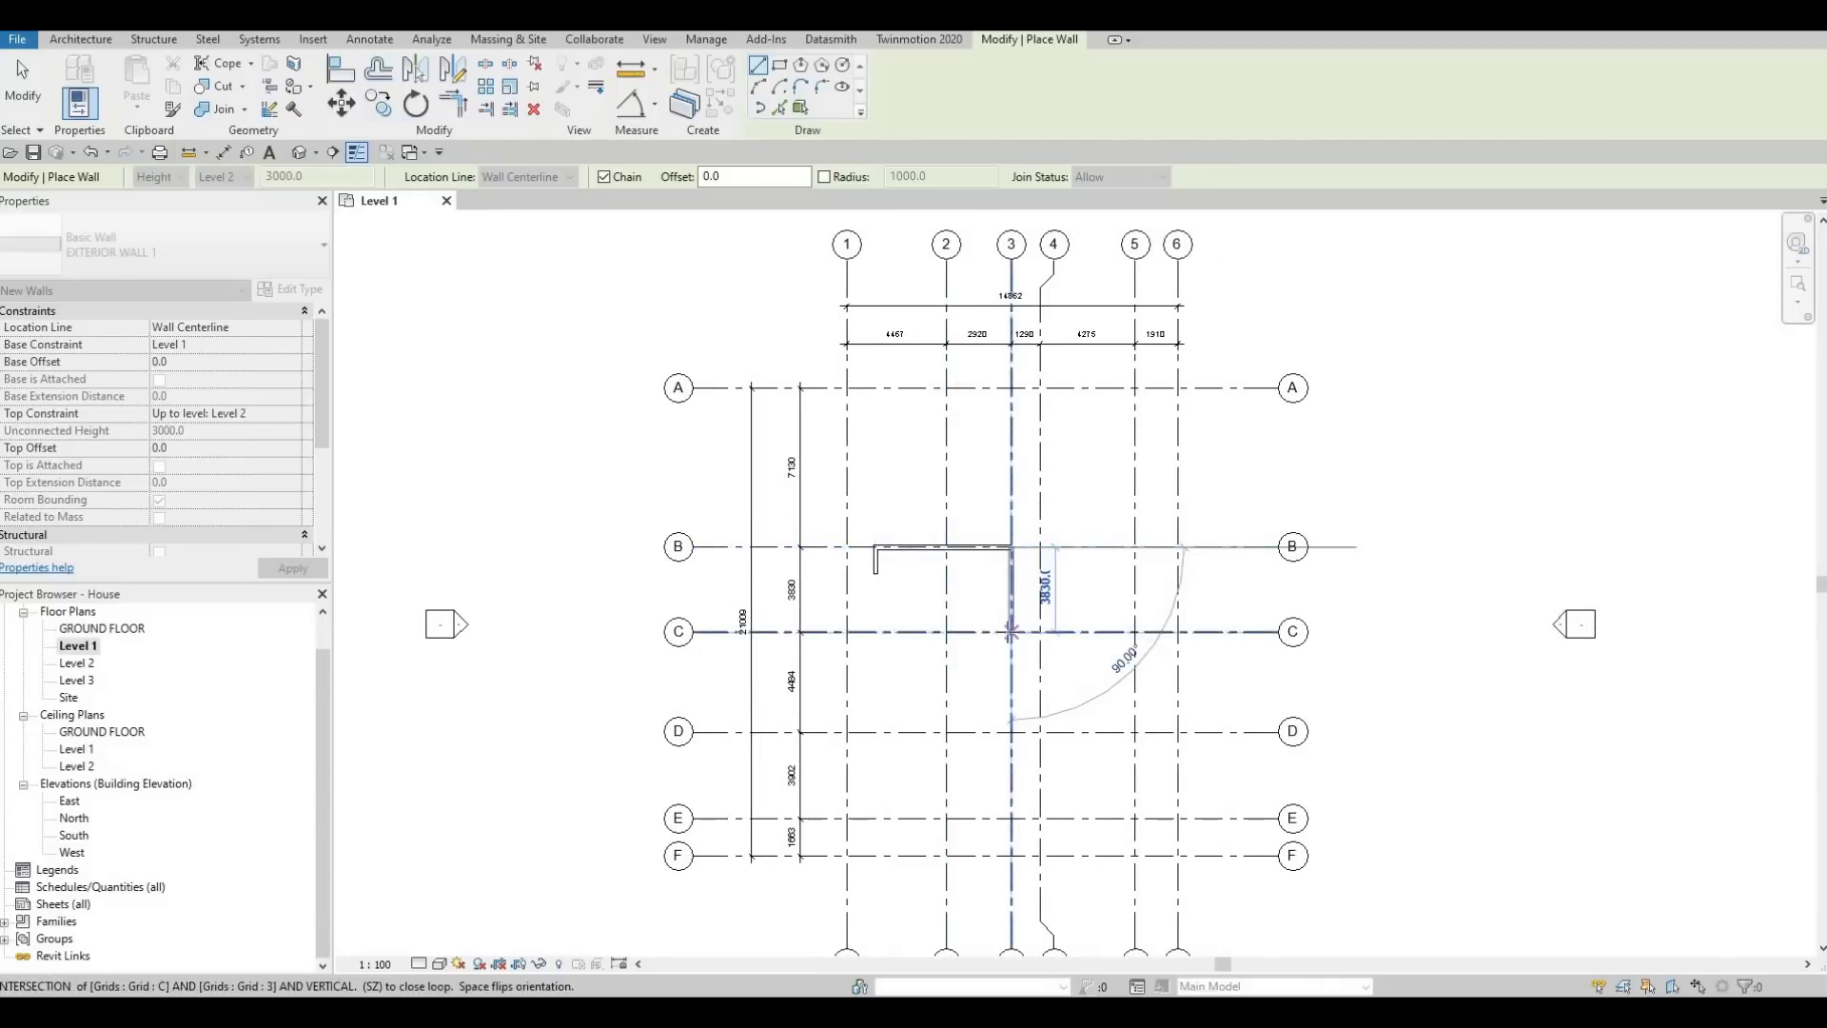
# Continue the wall chain down grid 3 to grid C, along grid C to grid 5, and down grid 5 to grid E
pyautogui.click(1011, 631)
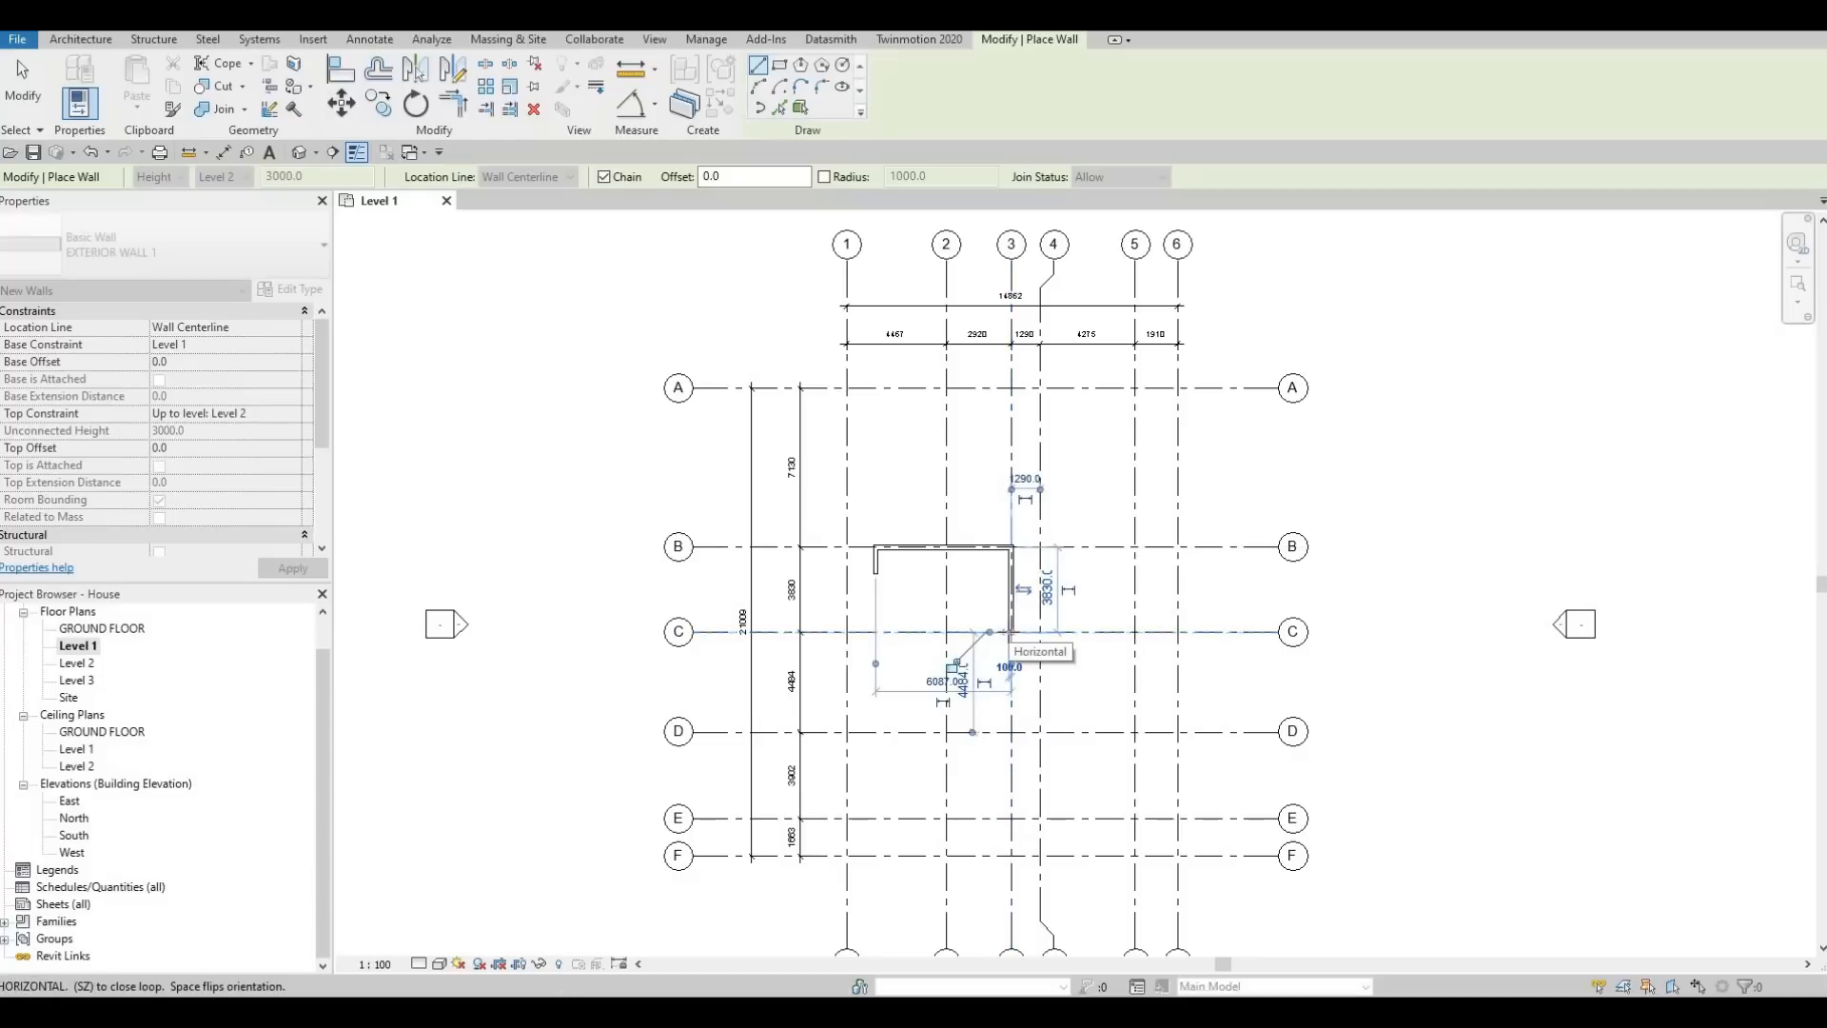
pyautogui.click(1133, 631)
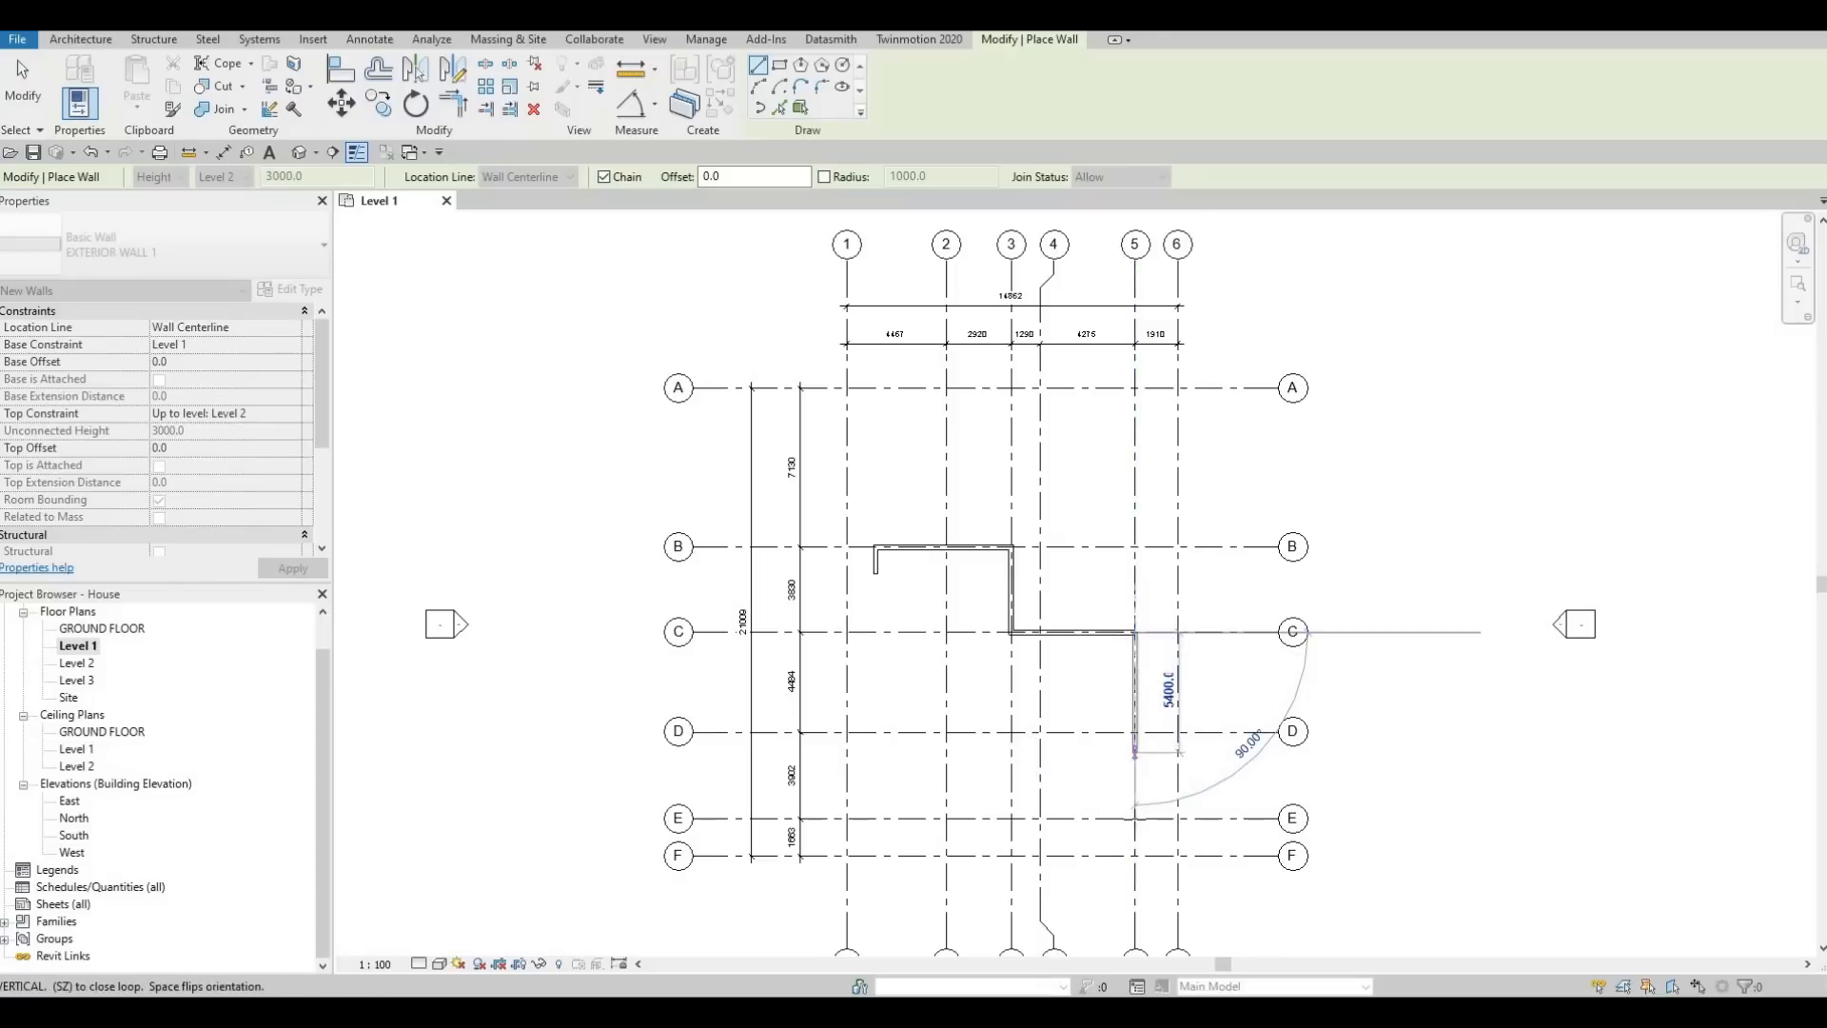
pyautogui.click(1134, 817)
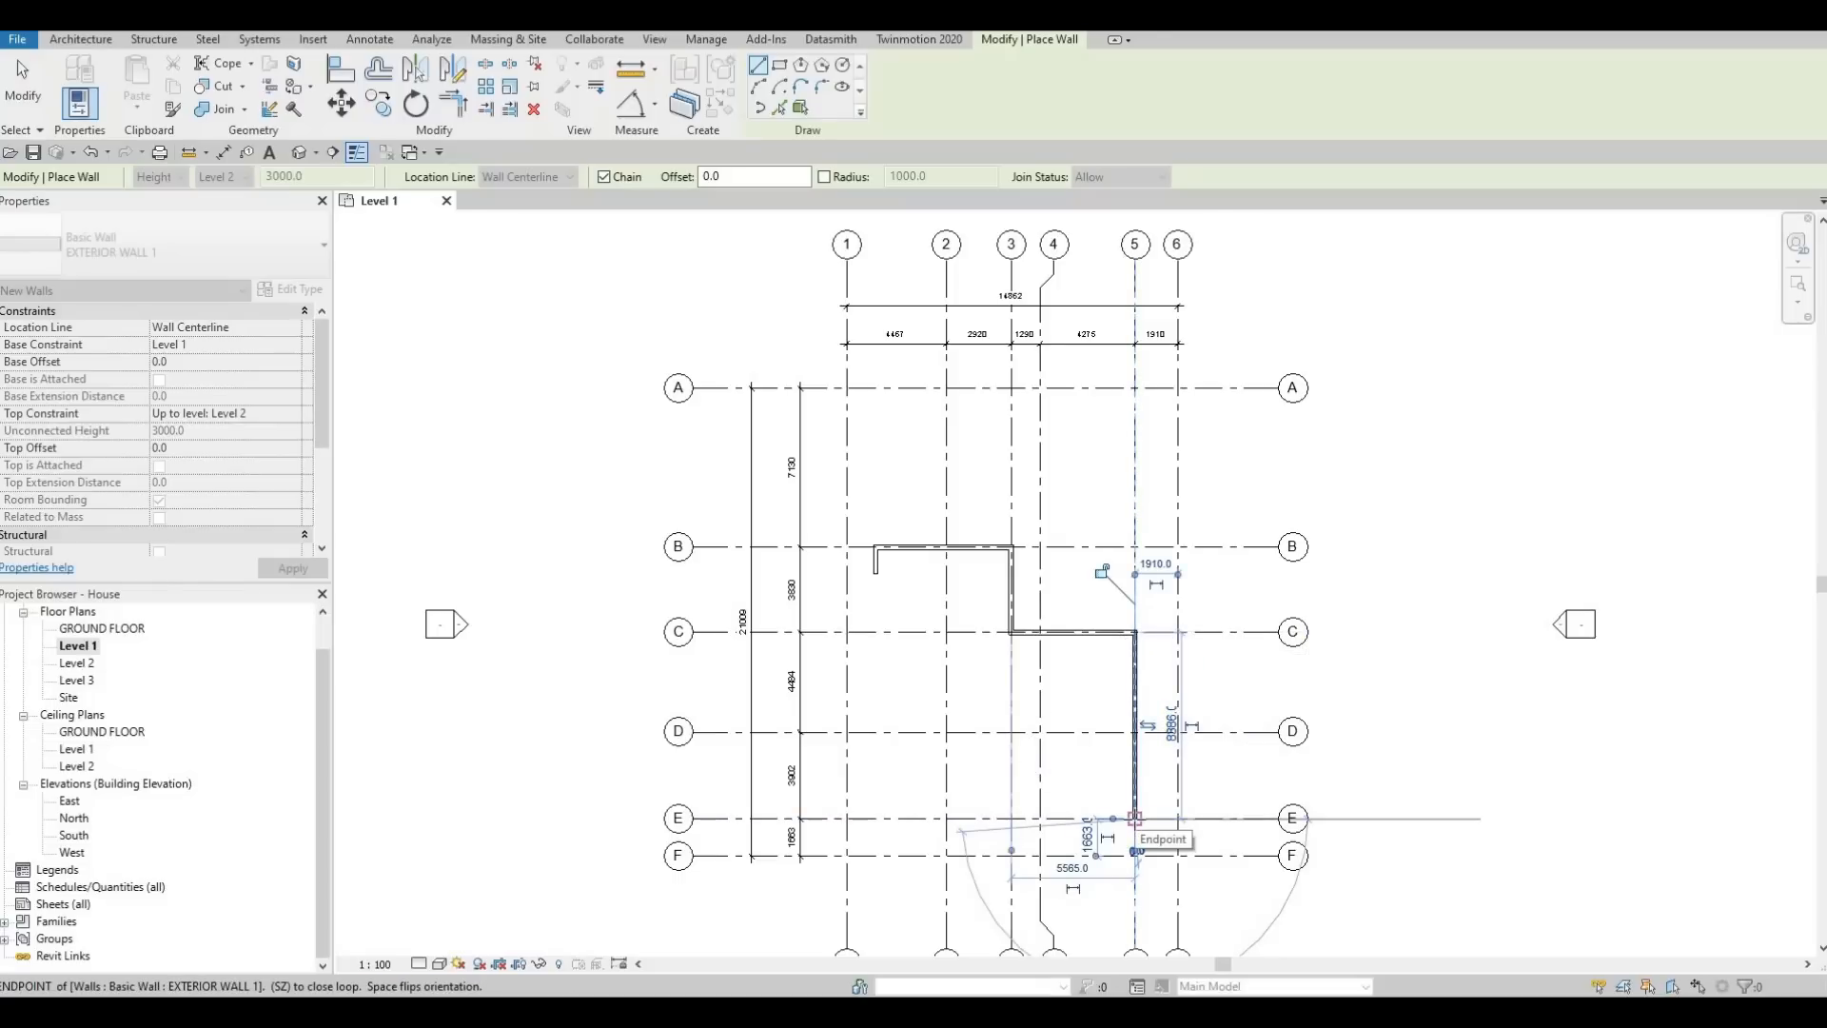
# Try to draw a wall from the grid 5 and E intersection to grid 4, and undo it
pyautogui.click(1136, 817)
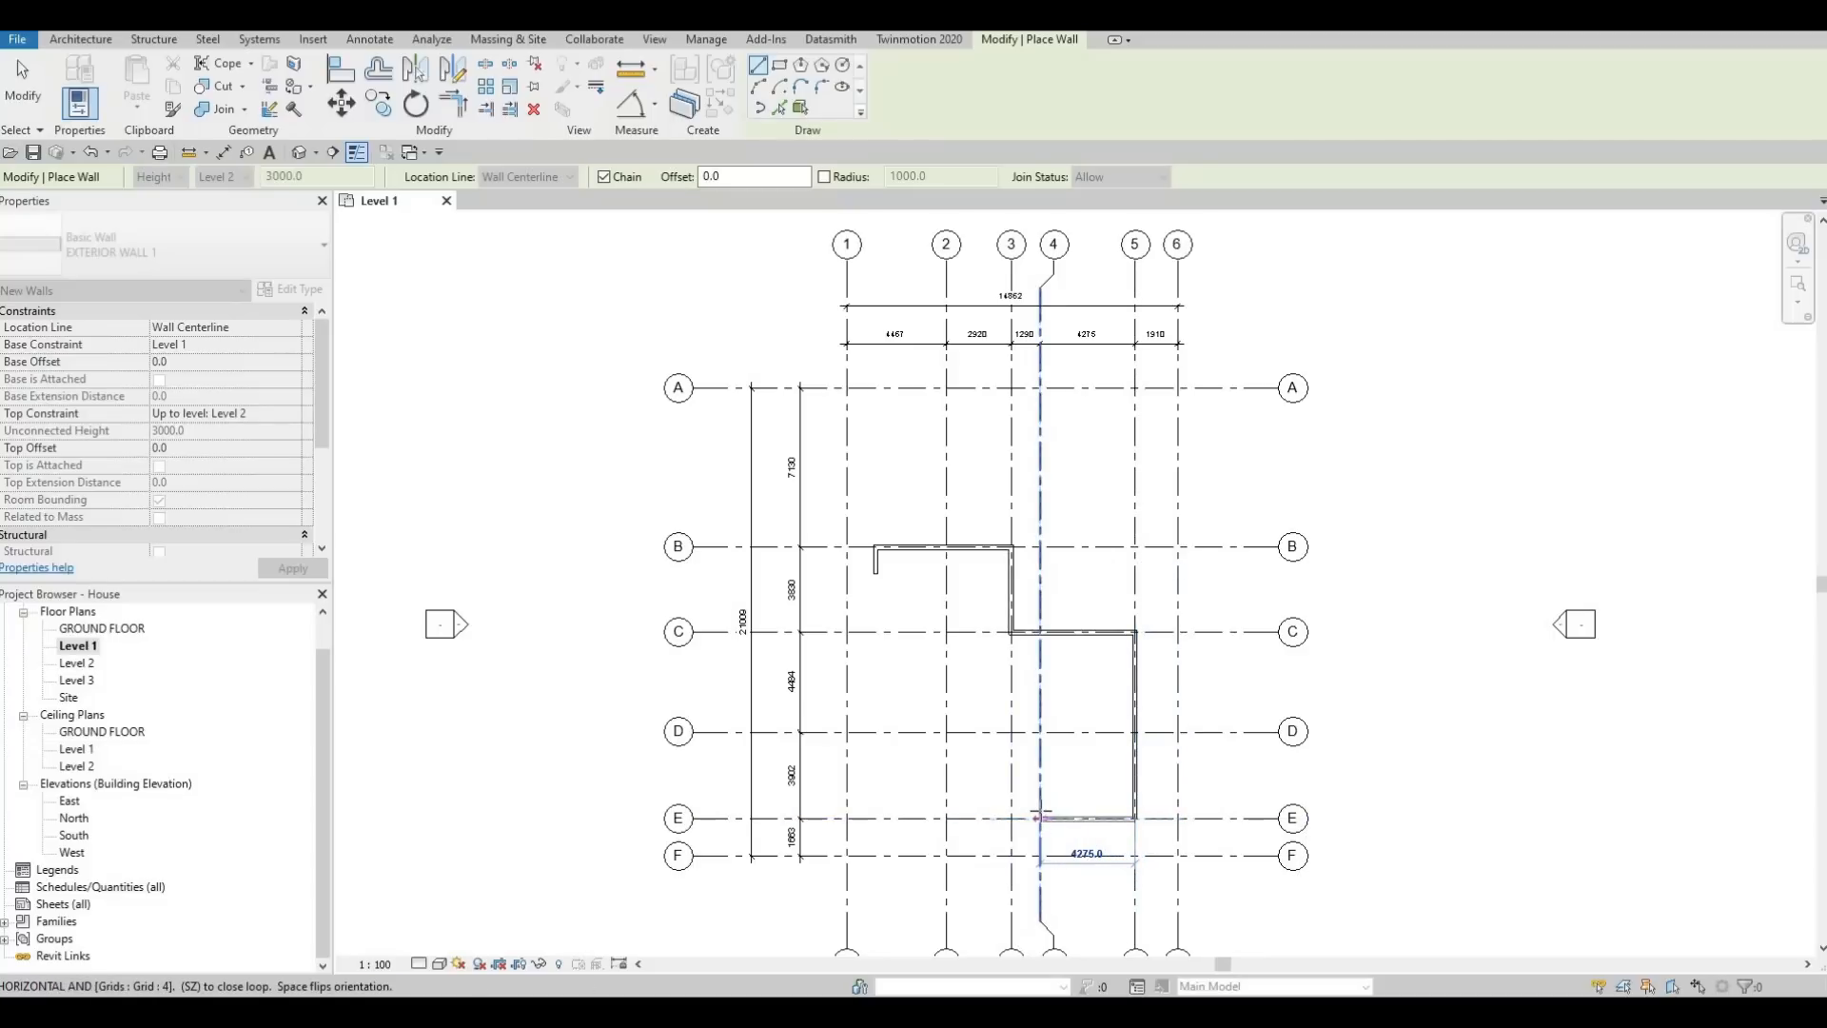
pyautogui.click(1040, 812)
pyautogui.hotkey('ctrl', 'z')
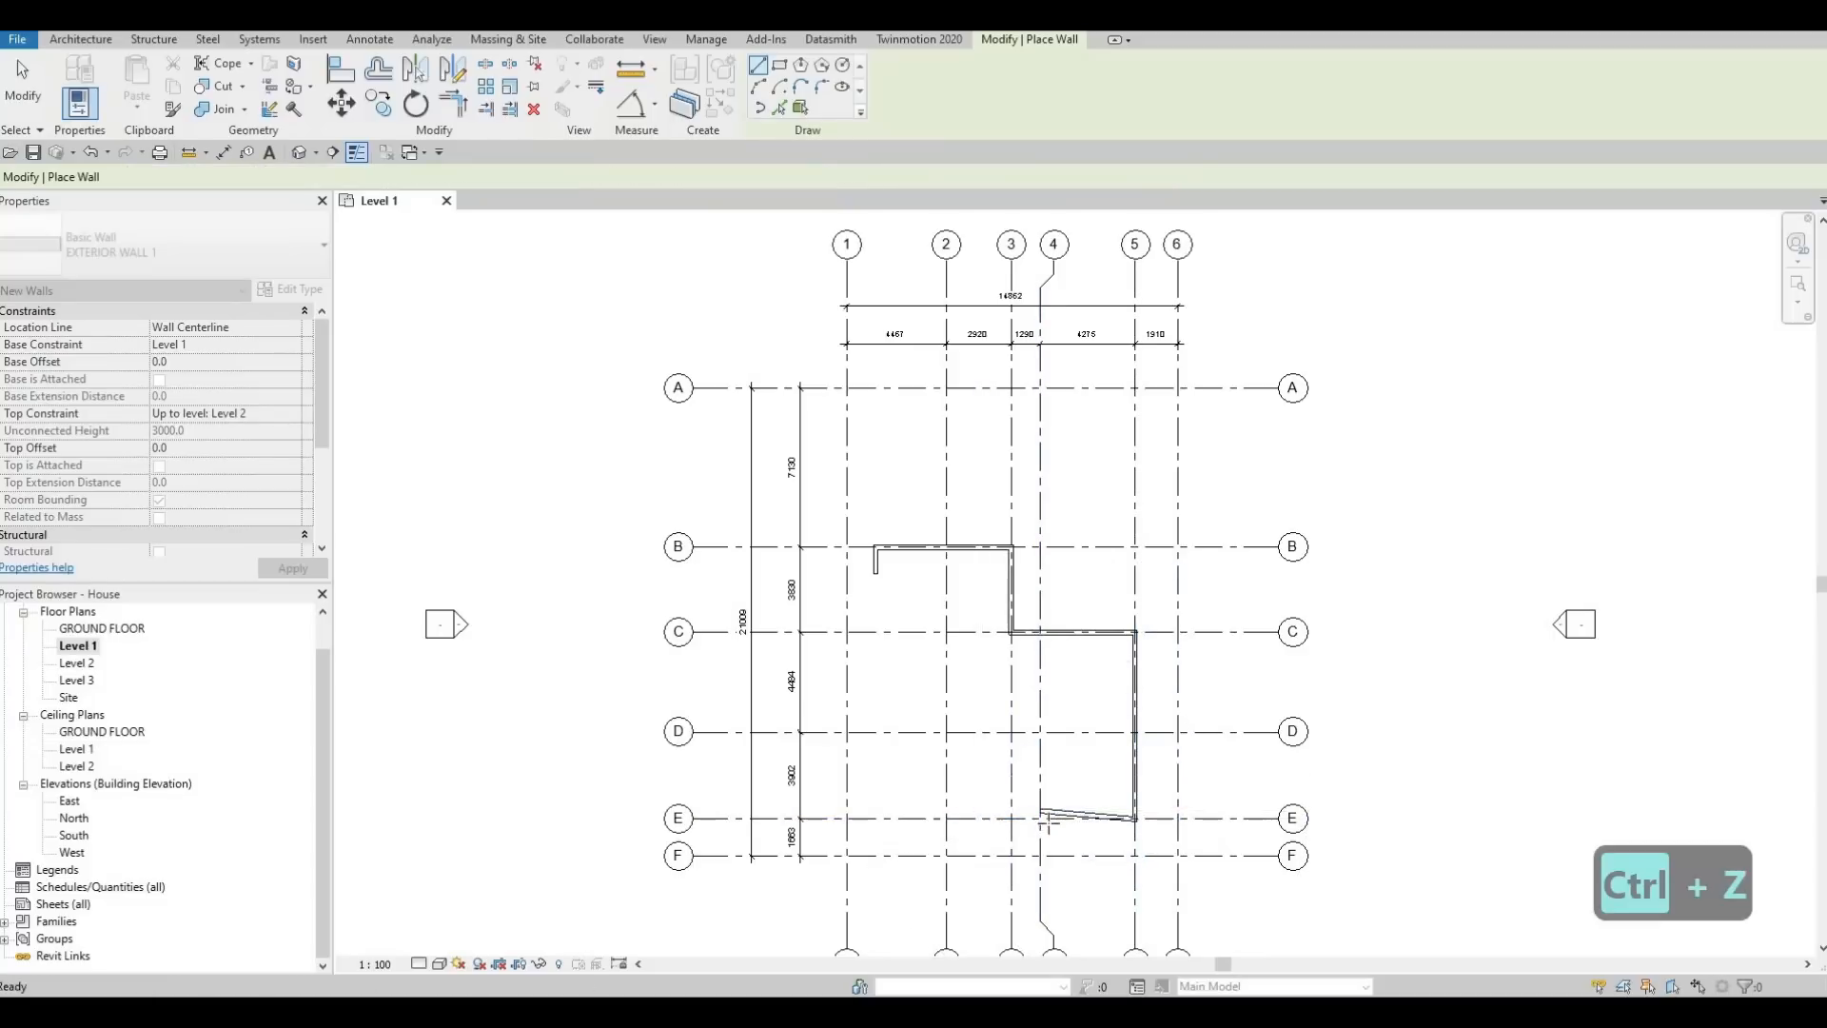
pyautogui.hotkey('ctrl', 'z')
# Draw a wall along grid E from grid 5 to grid 4, and continue it down grid 4 to grid F
pyautogui.click(1135, 818)
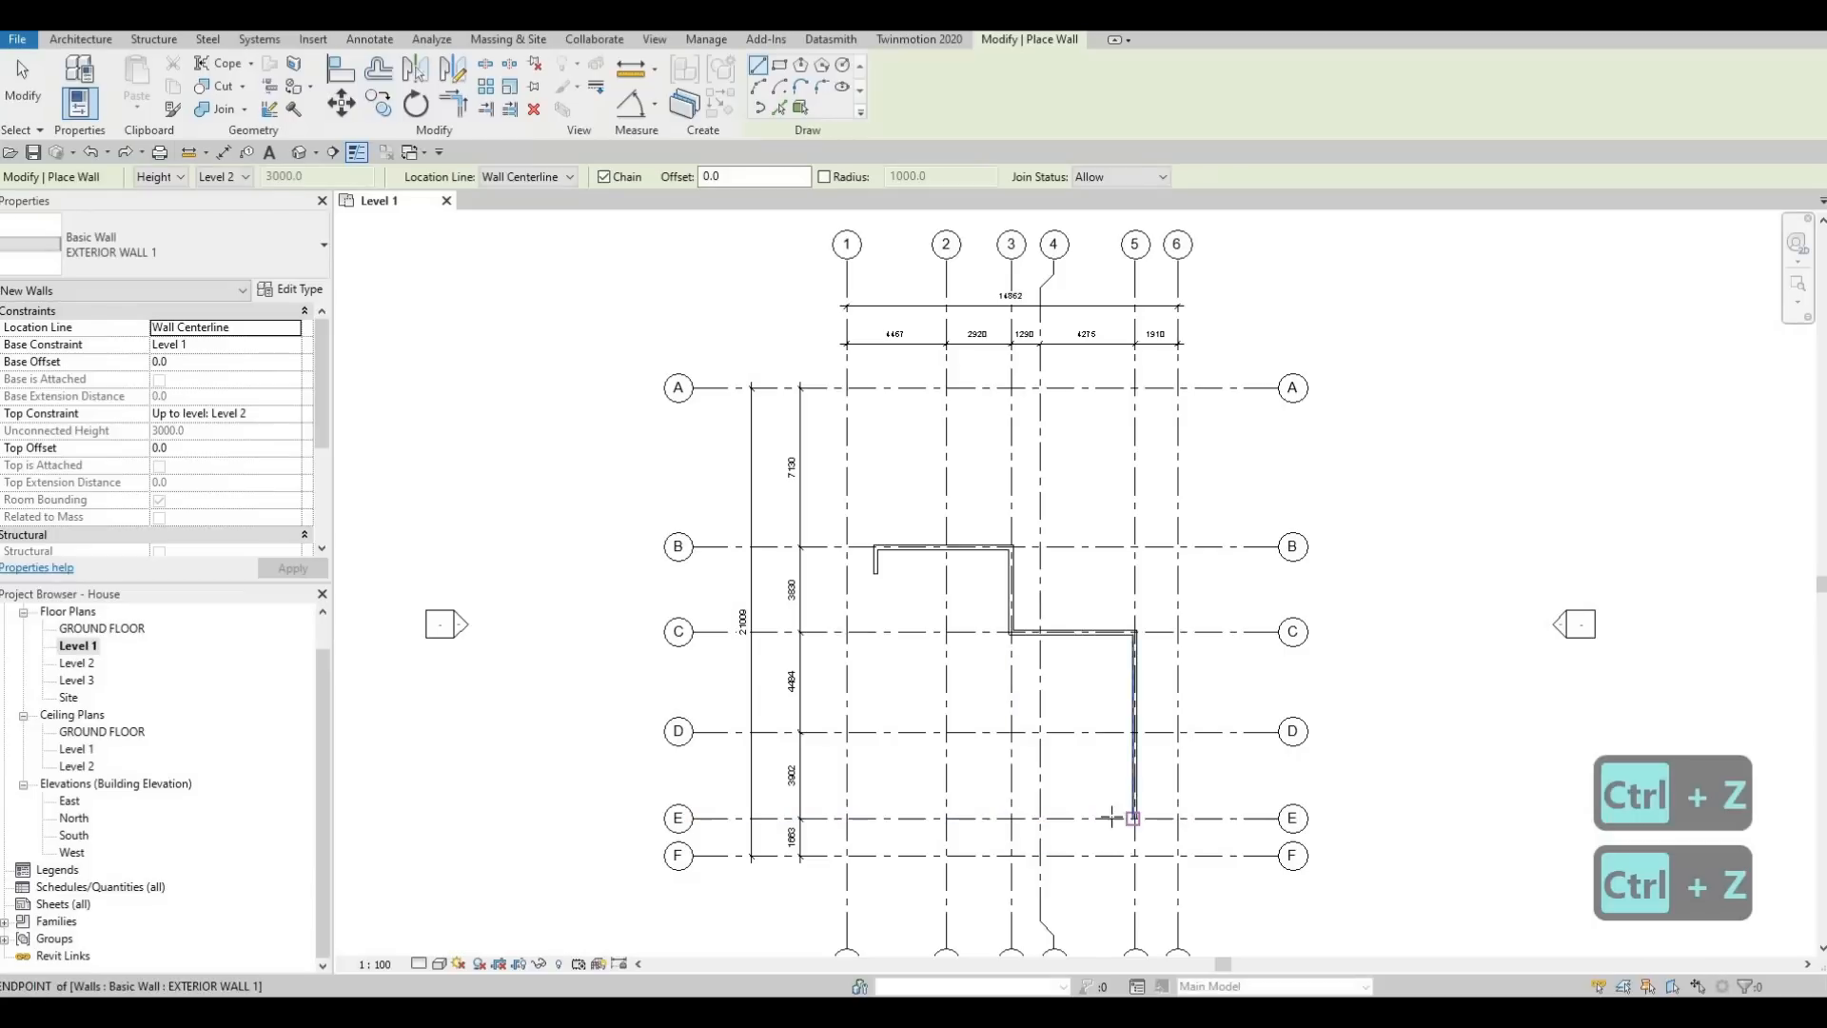
pyautogui.click(1040, 818)
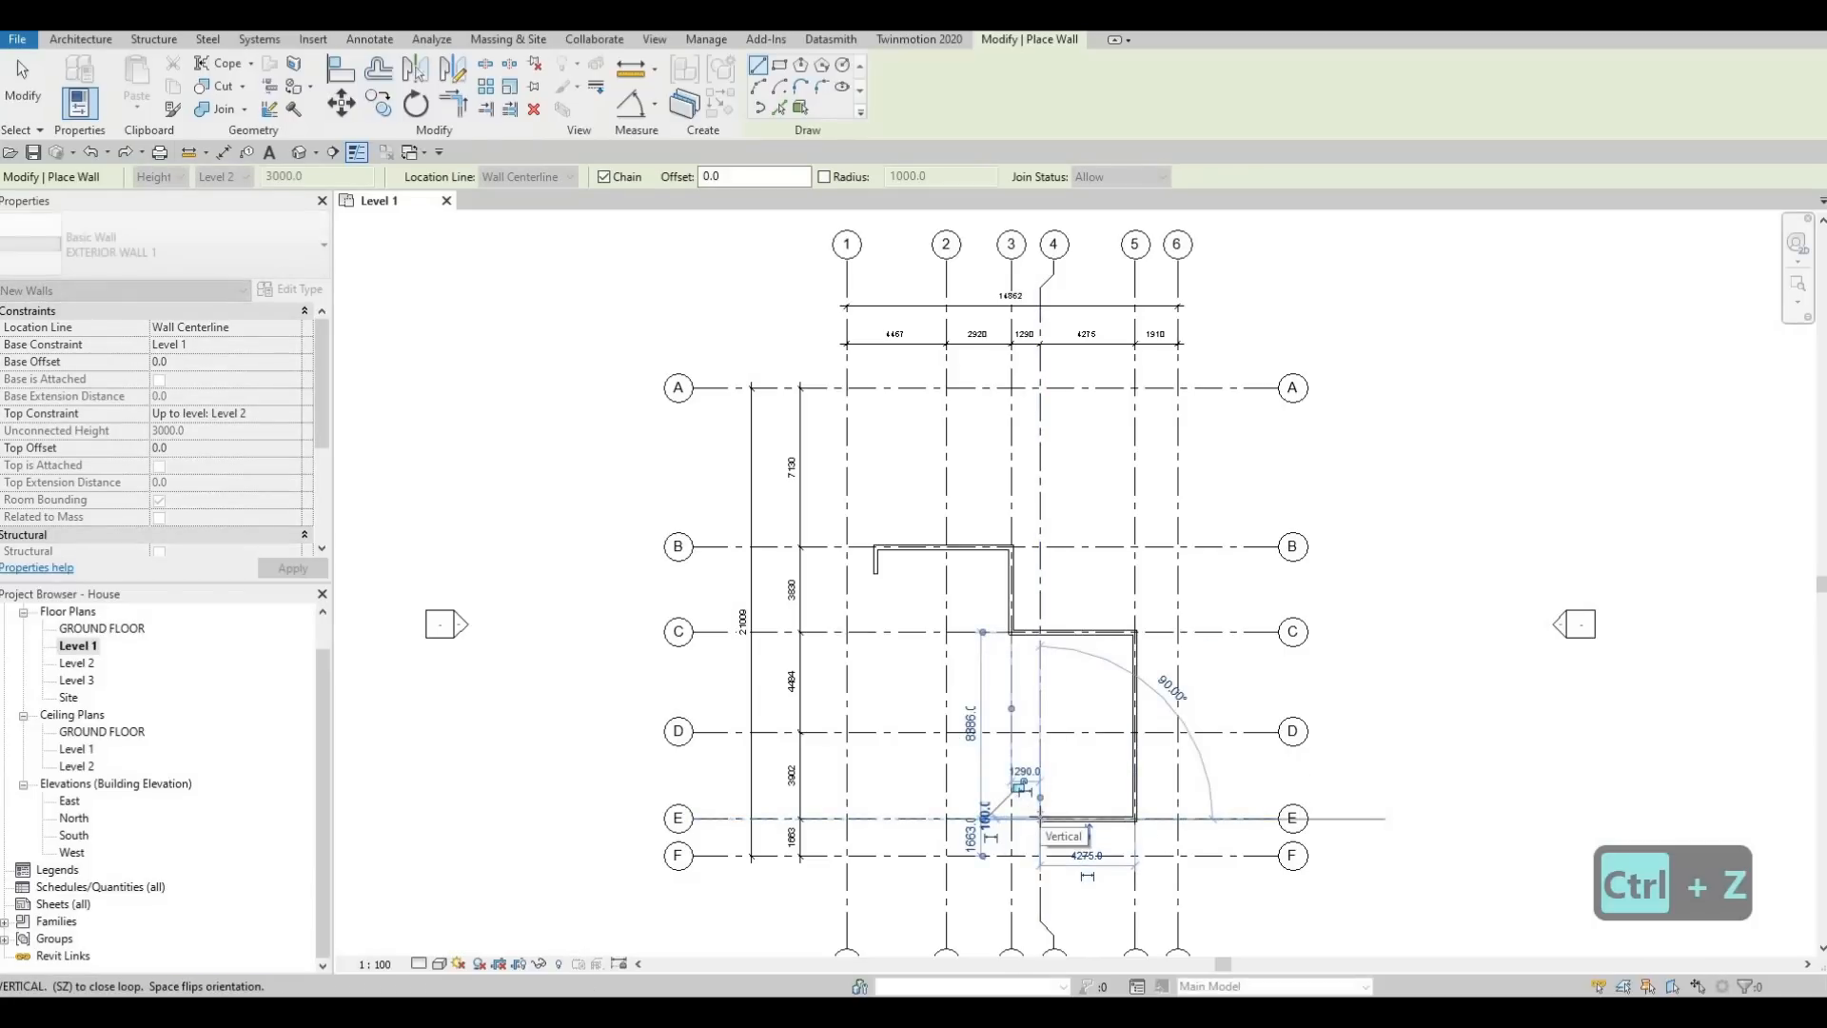
pyautogui.moveTo(1073, 656); pyautogui.dragTo(1107, 450, button='middle')
pyautogui.scroll(2, 1076, 639)
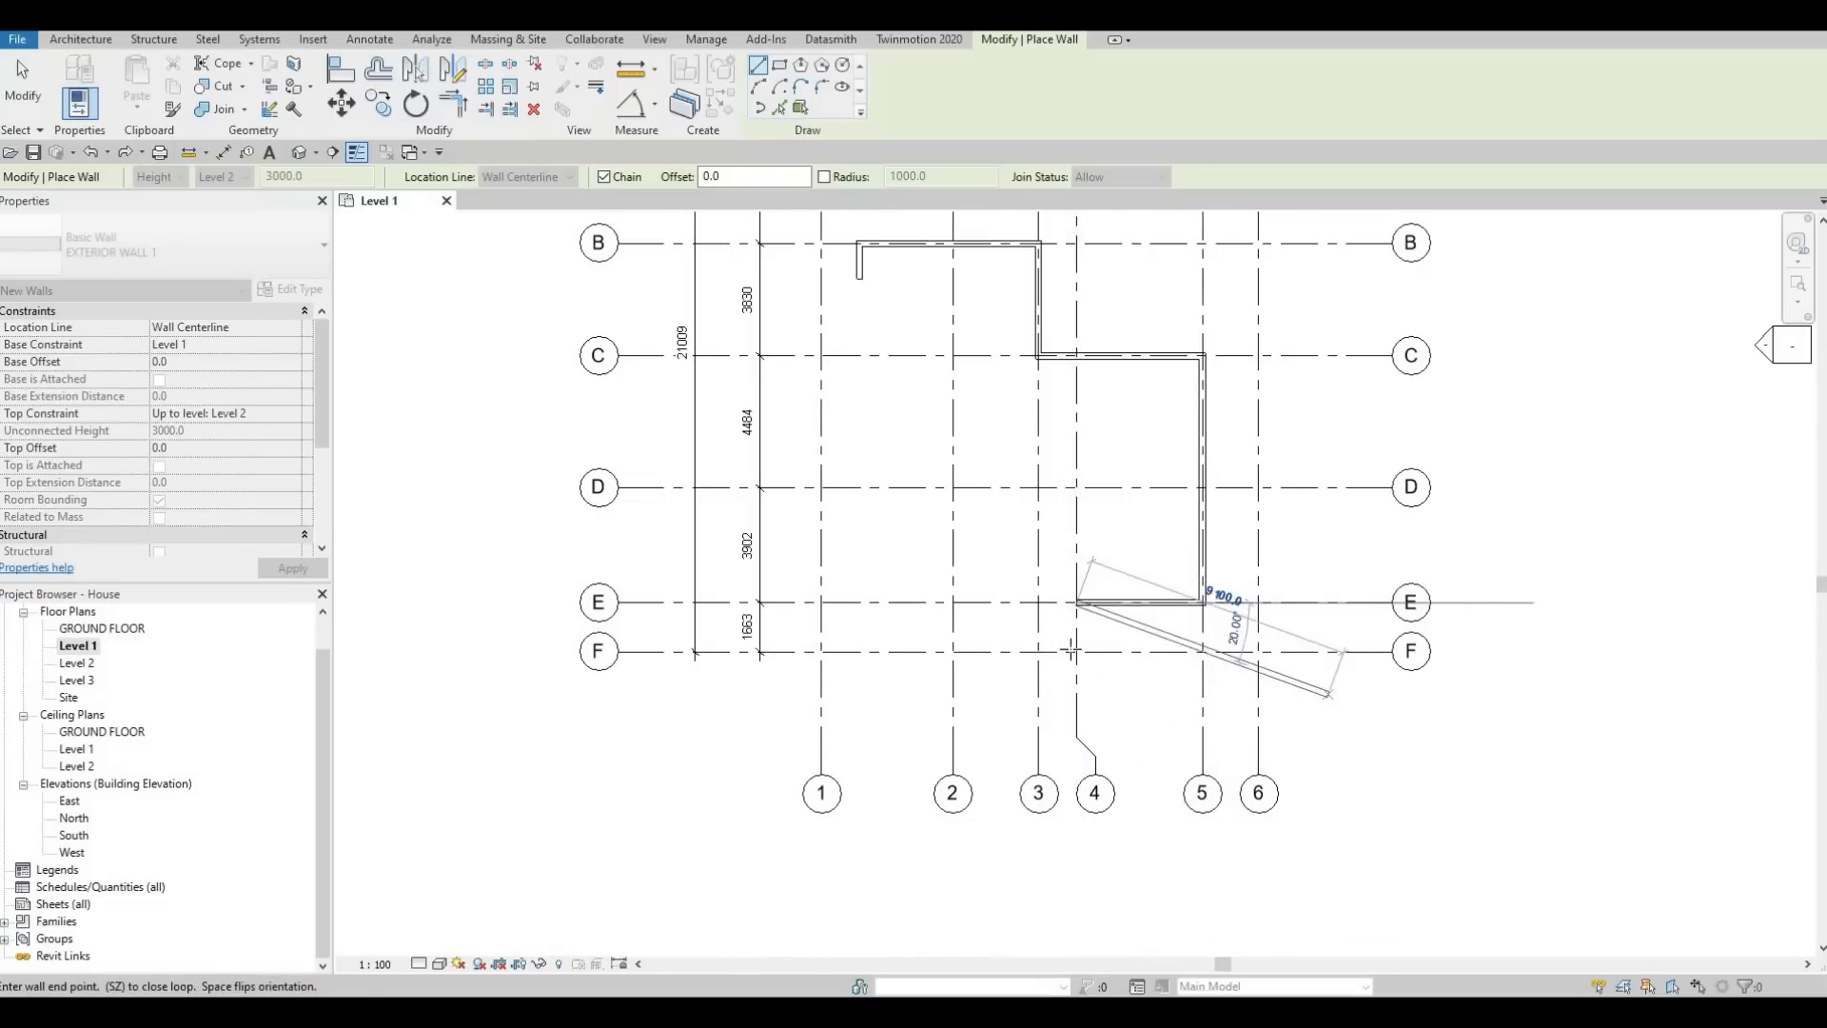
pyautogui.scroll(1, 1075, 647)
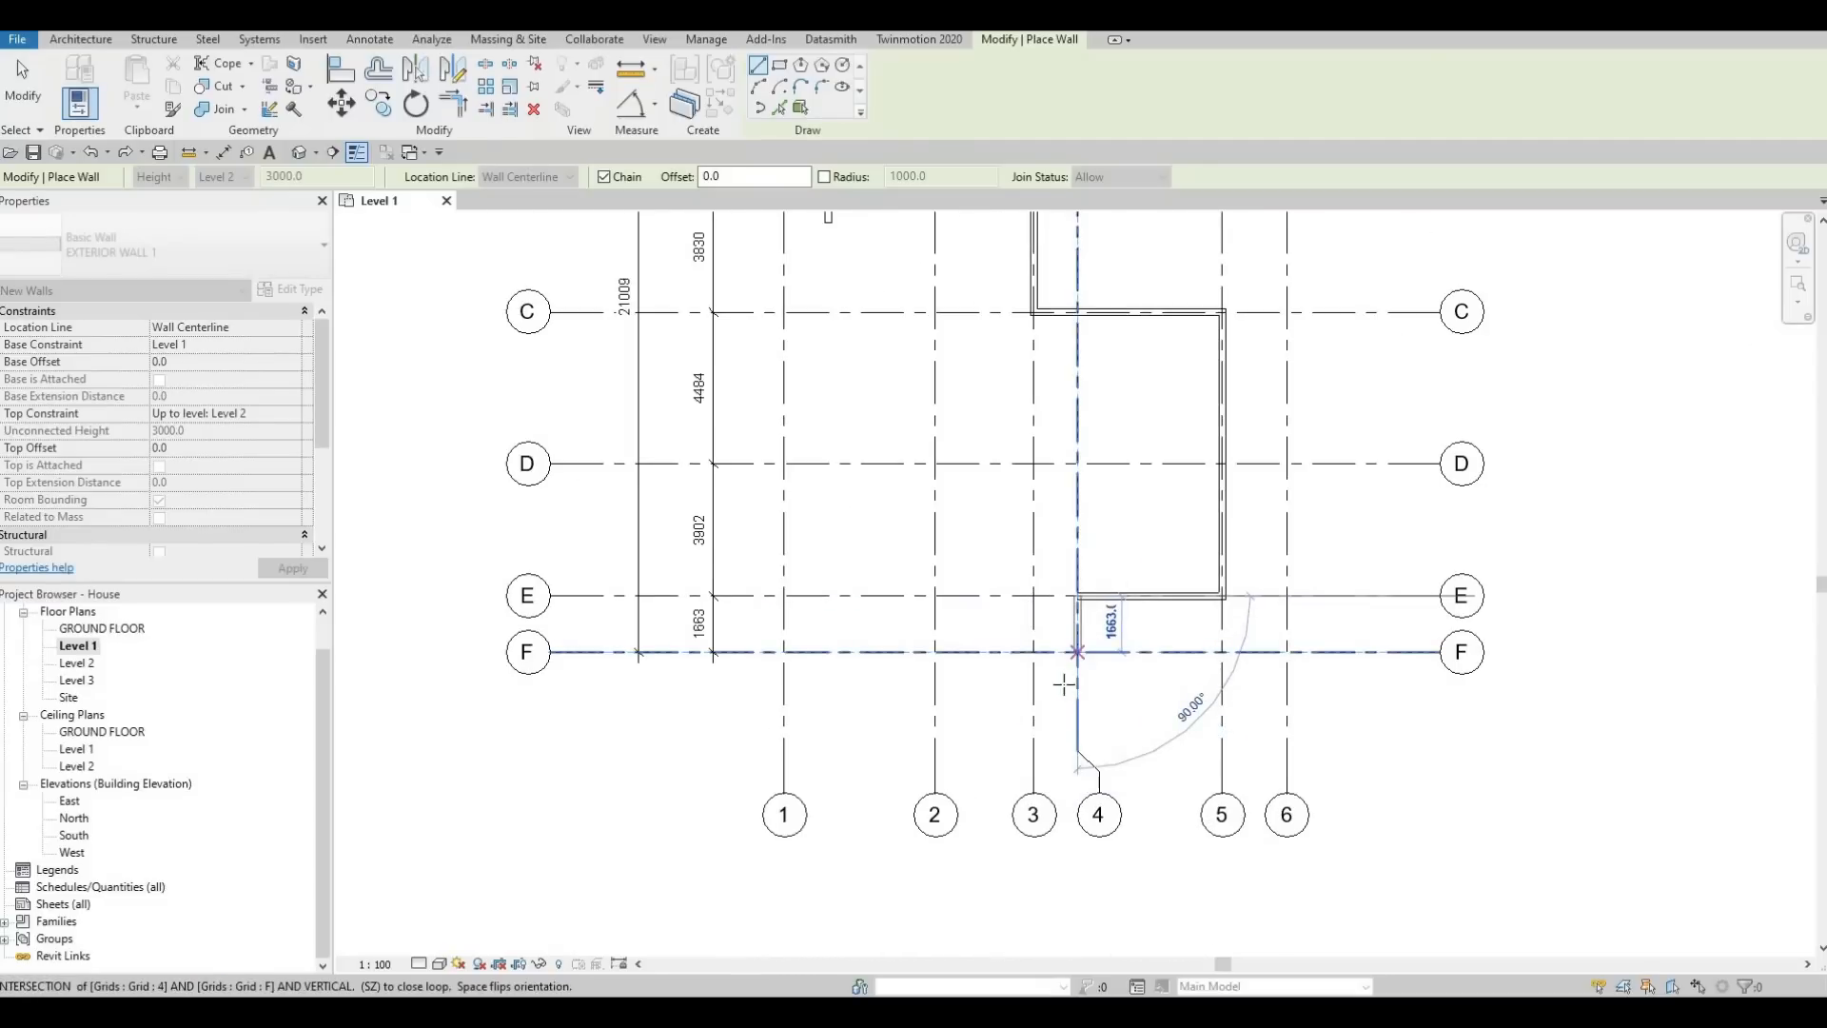
pyautogui.moveTo(1064, 685); pyautogui.dragTo(1070, 716, button='middle')
pyautogui.scroll(1, 1085, 685)
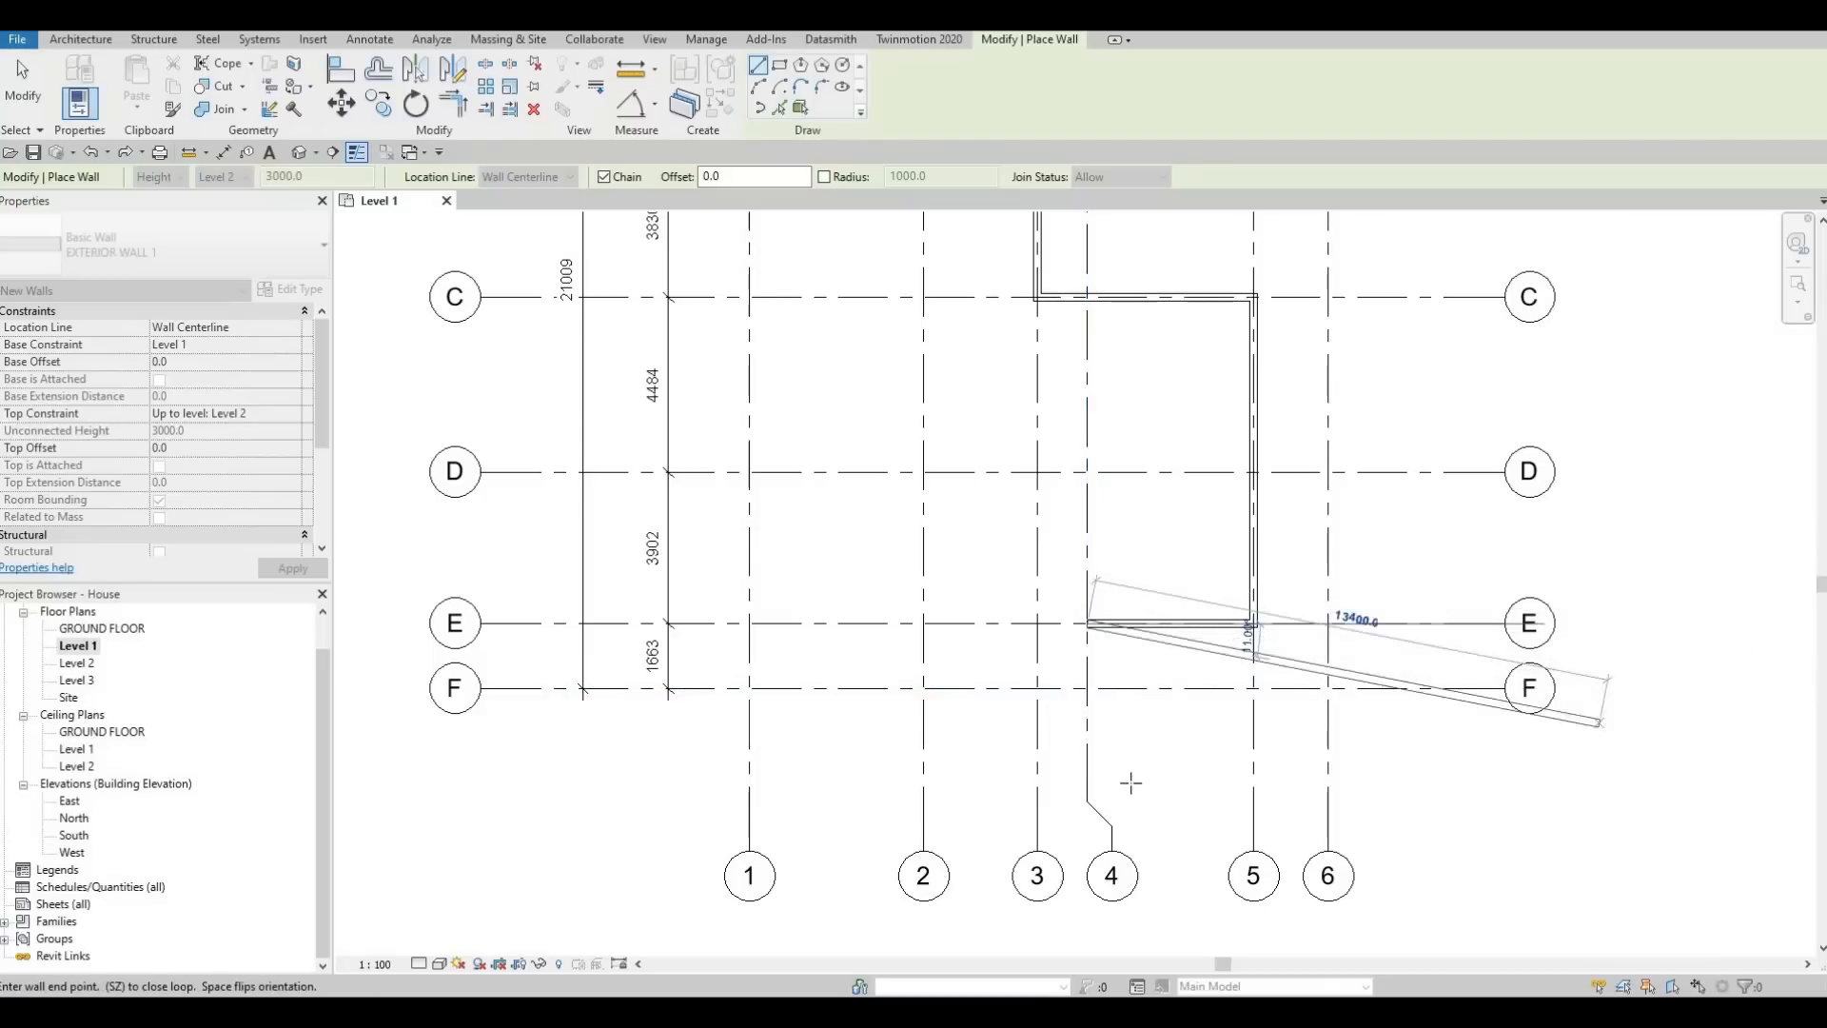
pyautogui.click(1089, 694)
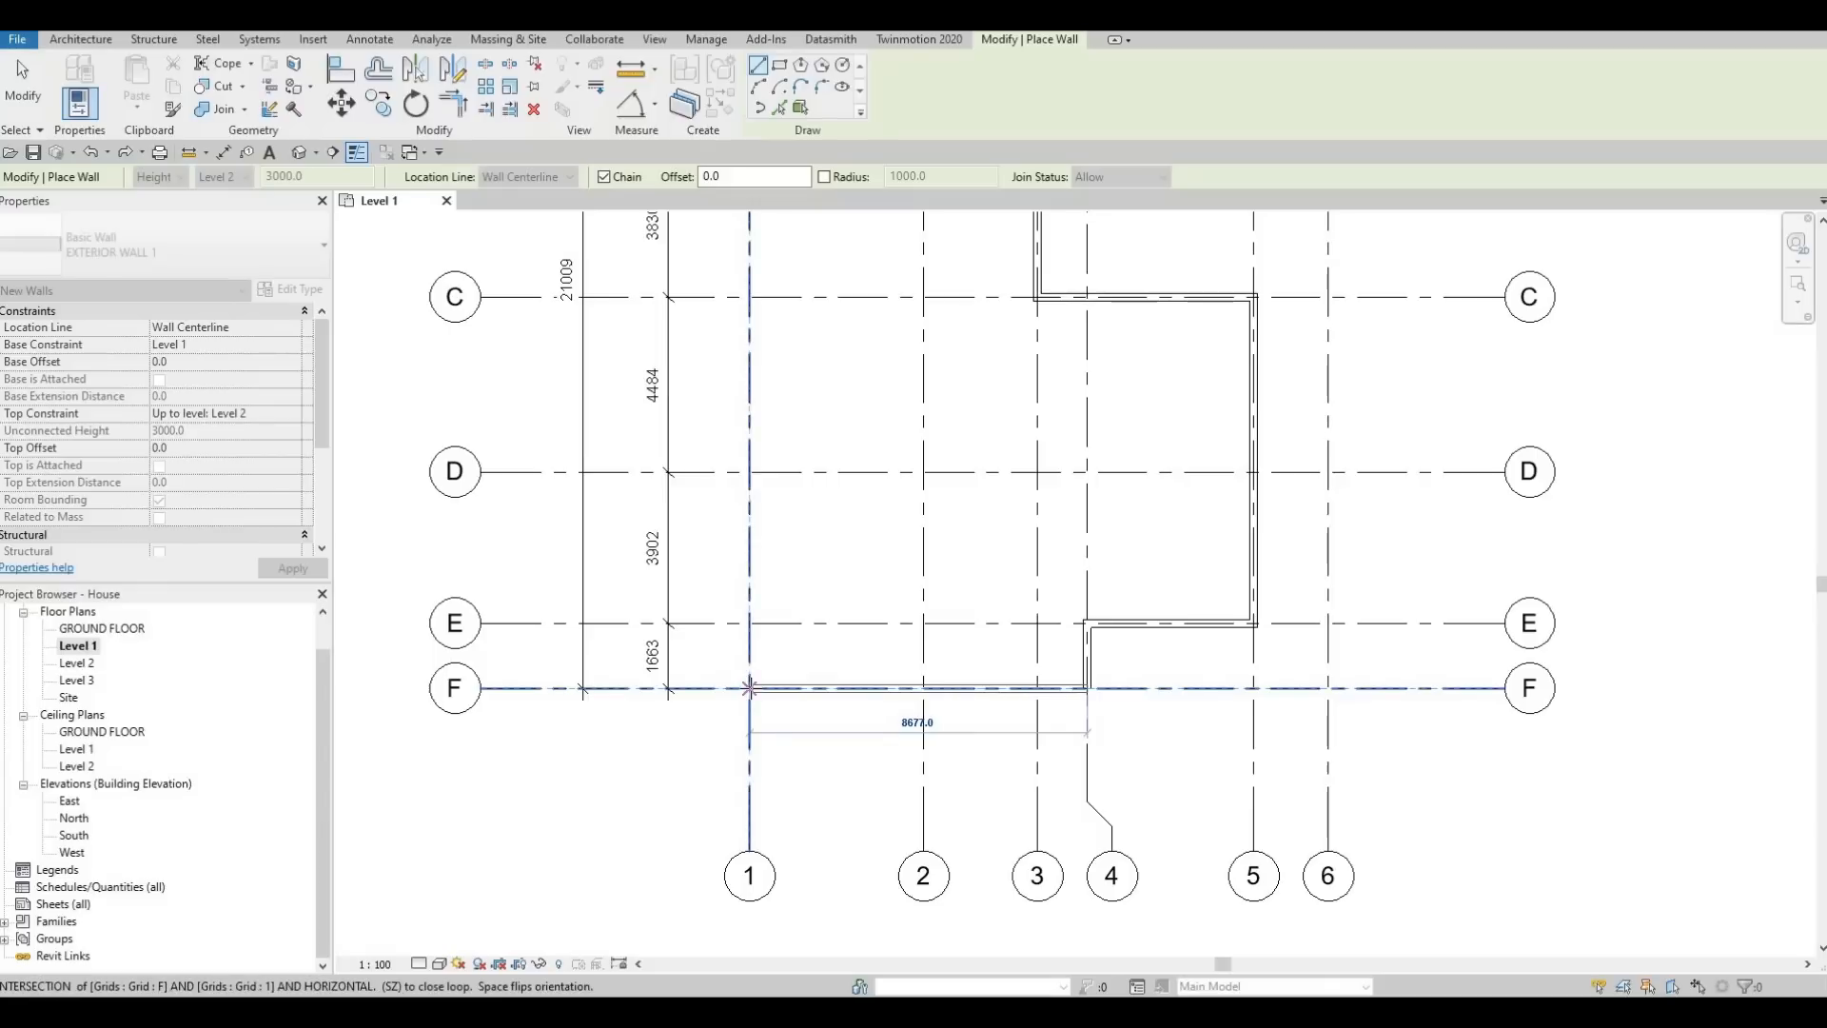
# Continue the walls along grid F to grid 1 and up to grid E, ending with a short return along grid E toward grid 2
pyautogui.click(751, 650)
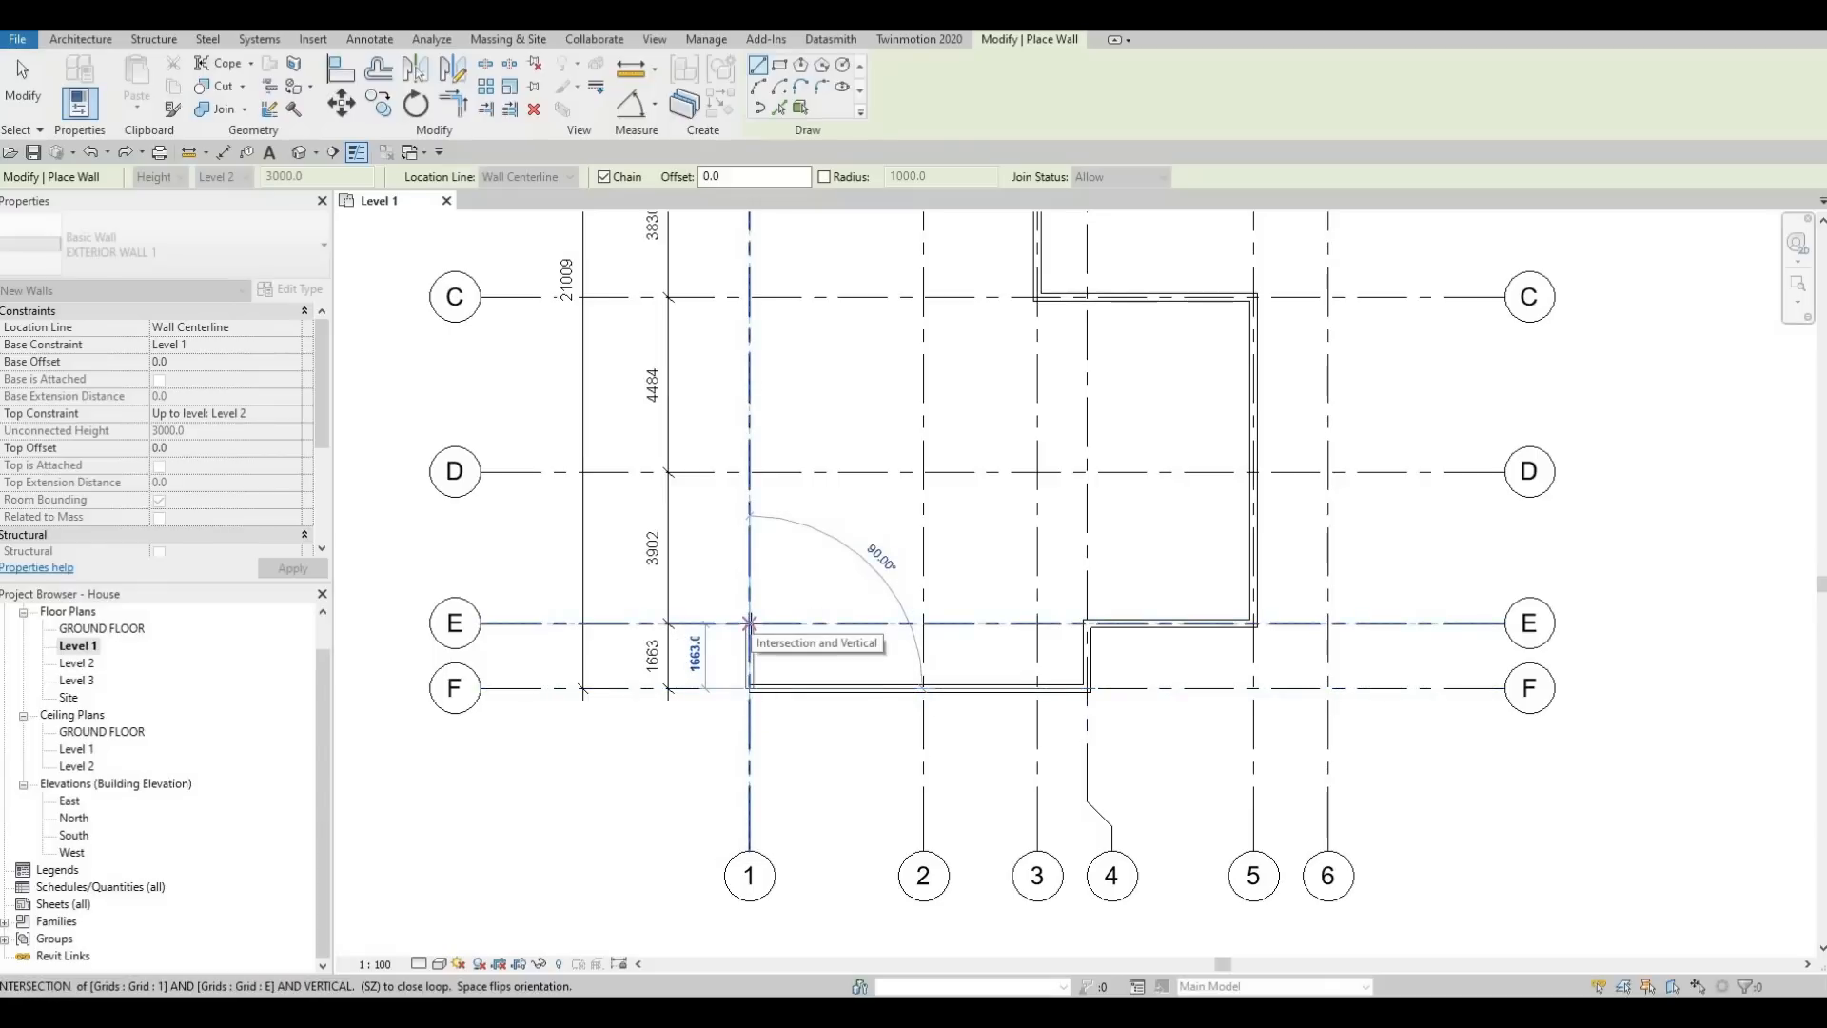
pyautogui.click(748, 623)
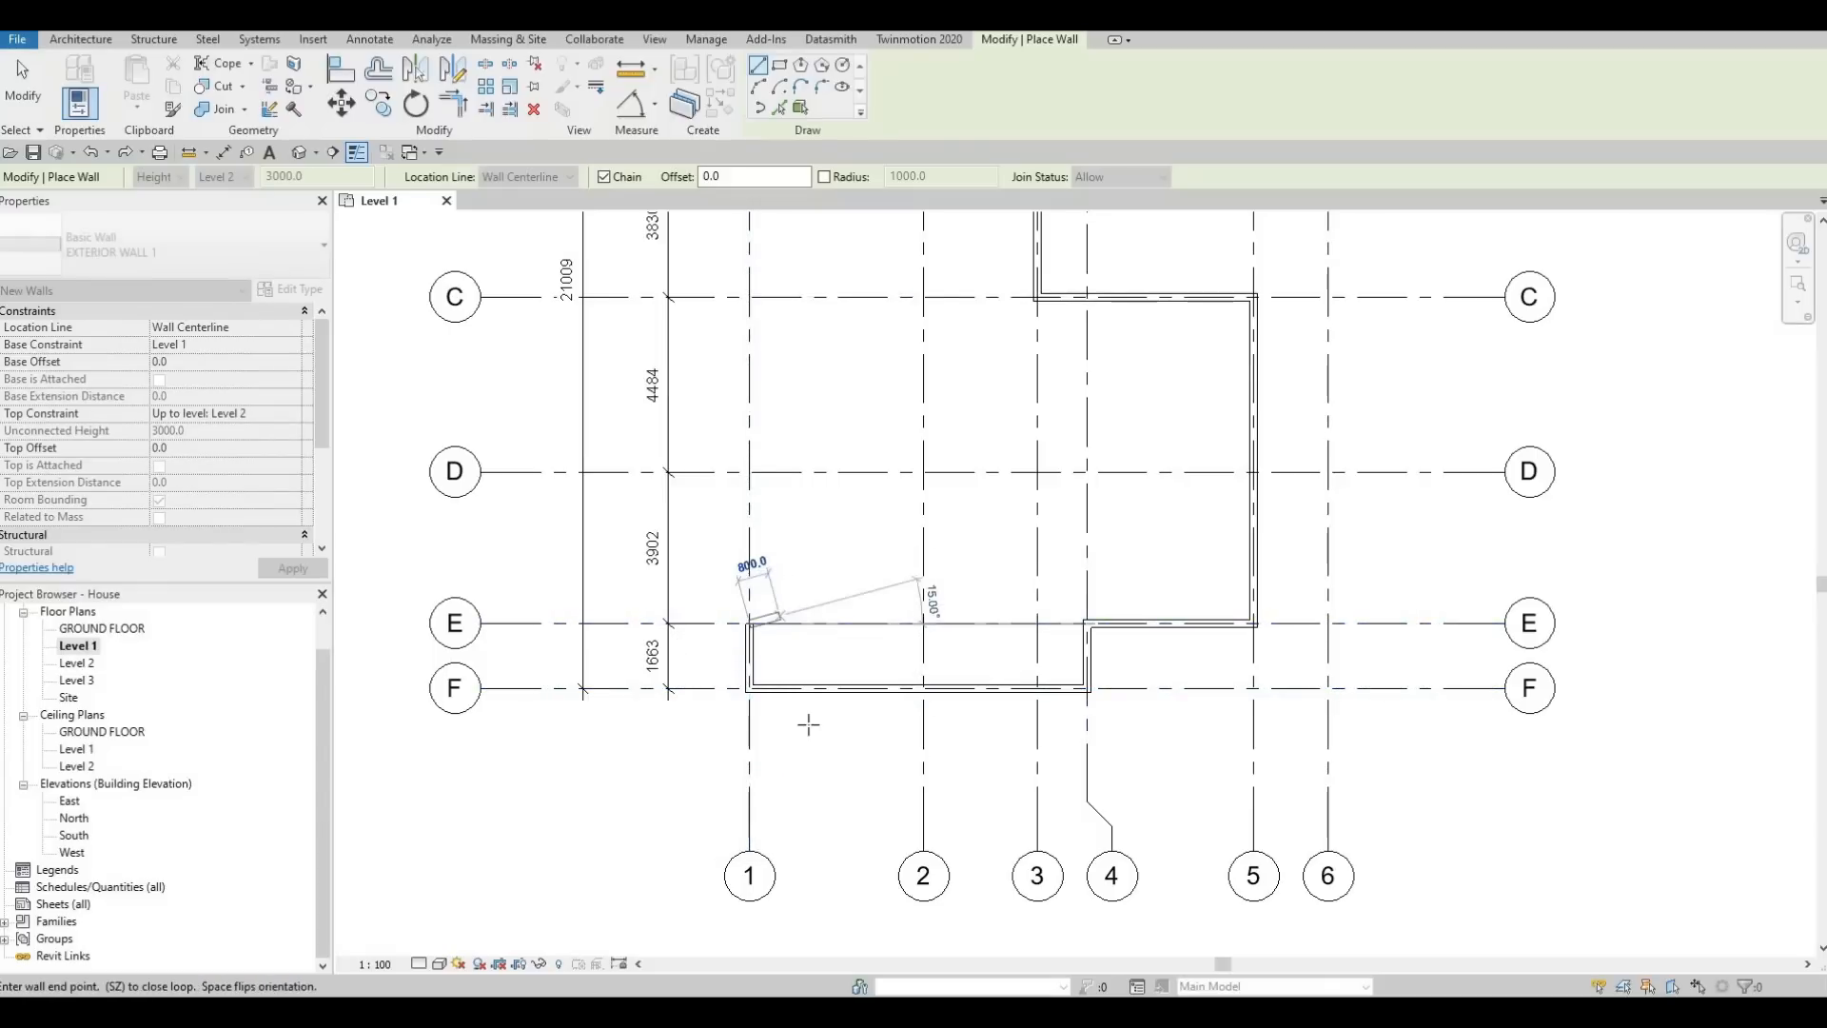
pyautogui.moveTo(780, 616); pyautogui.dragTo(809, 726, button='middle')
pyautogui.scroll(-1, 803, 730)
pyautogui.scroll(4, 791, 733)
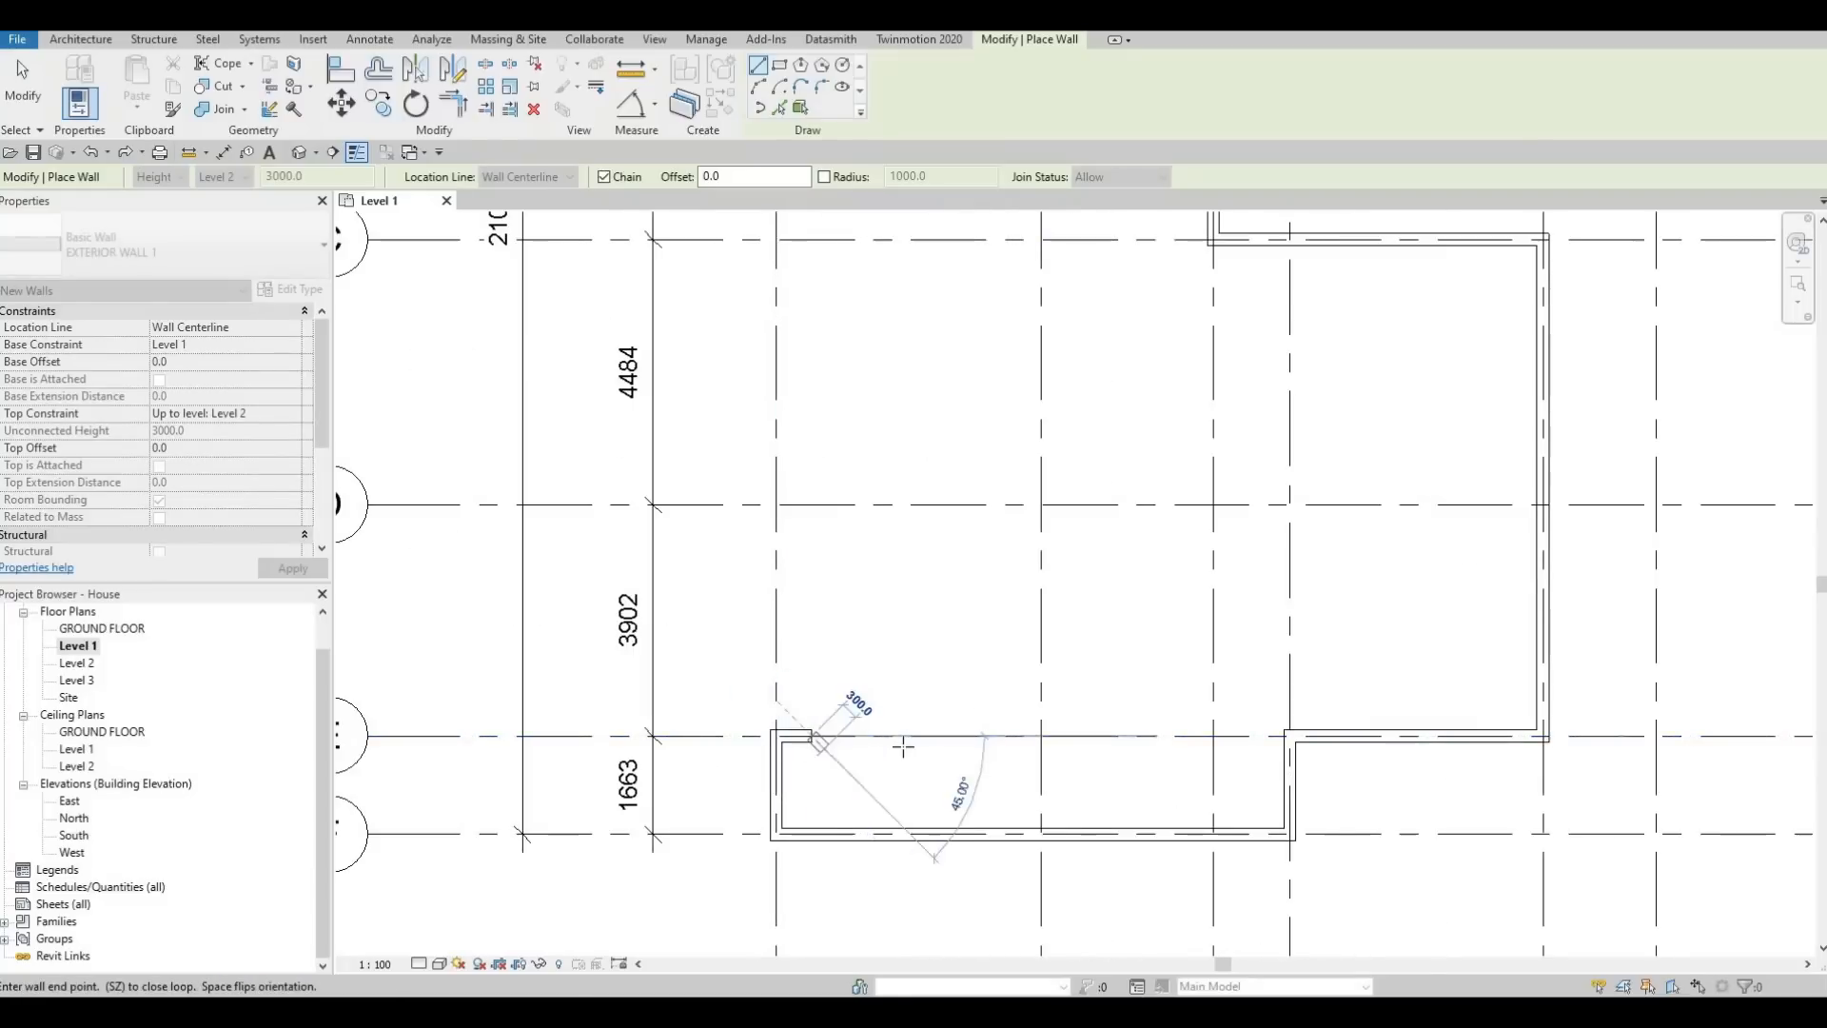
pyautogui.press('Escape')
pyautogui.press('Escape')
# Trim/extend the short return on grid E and the vertical wall below grid B into a corner, closing the exterior outline
pyautogui.scroll(-1, 920, 707)
pyautogui.scroll(-2, 920, 705)
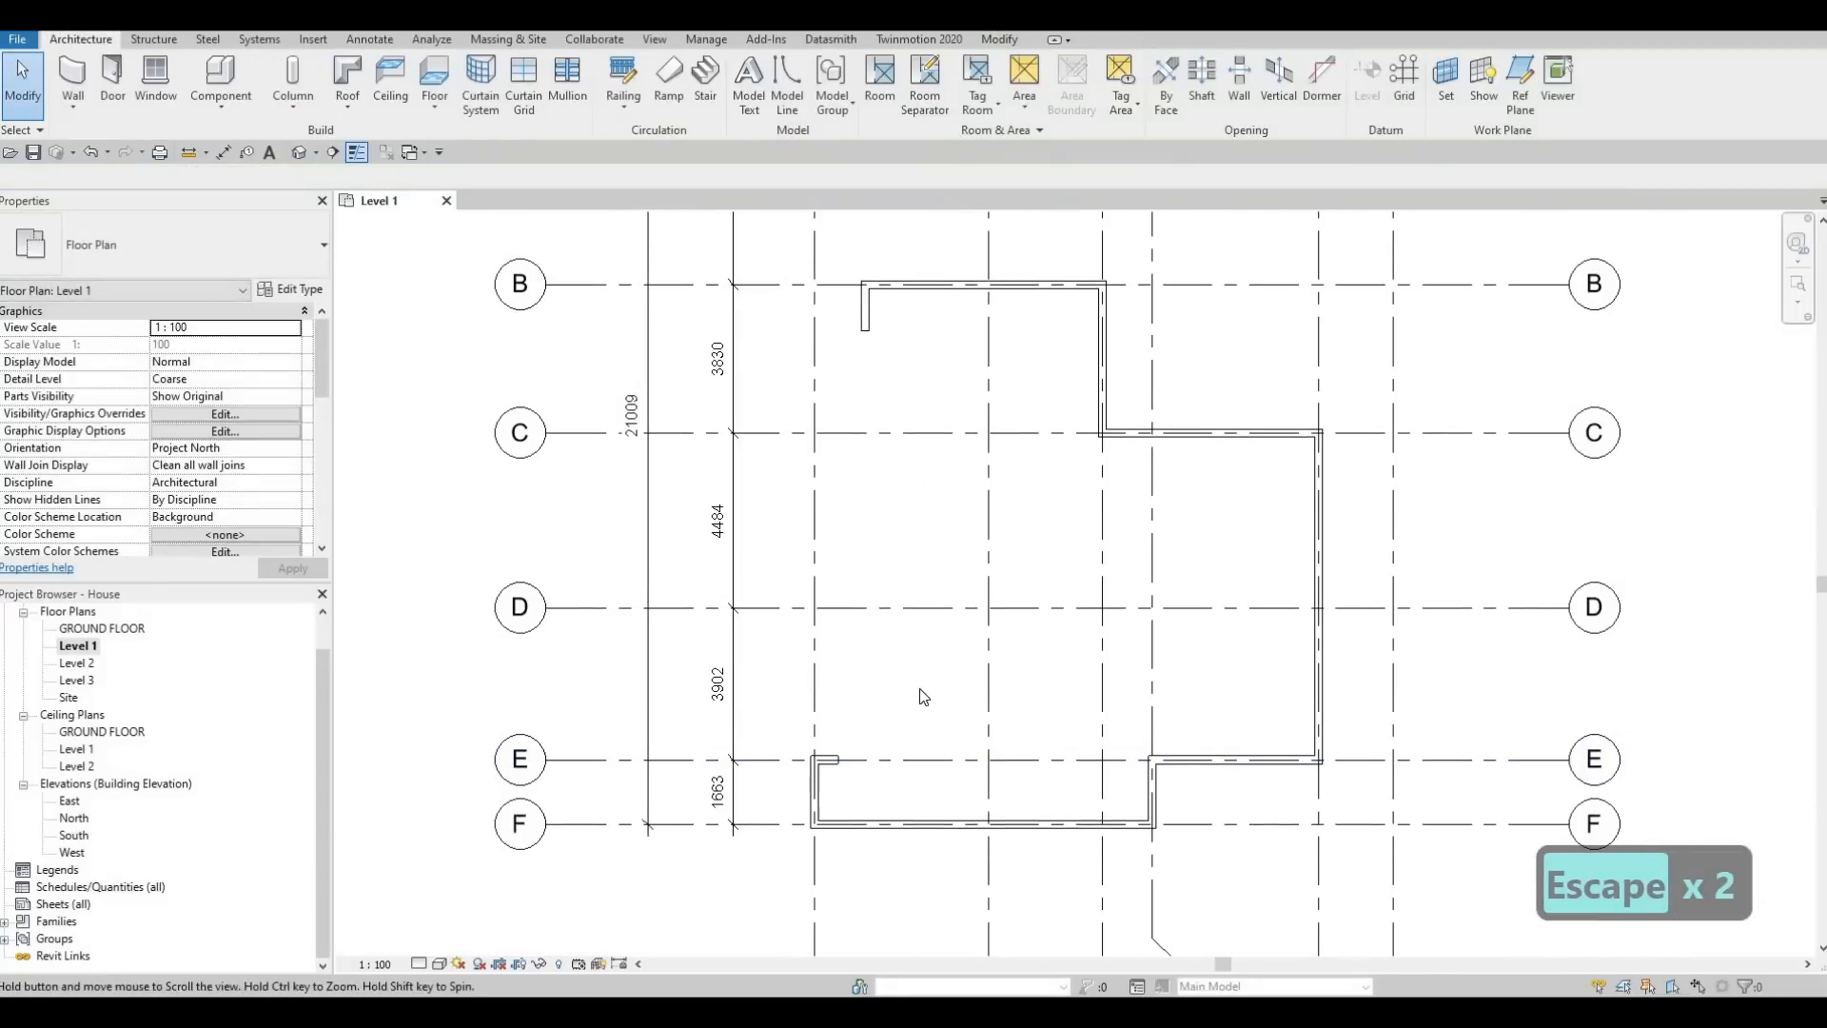
pyautogui.press('t')
pyautogui.press('r')
pyautogui.click(828, 759)
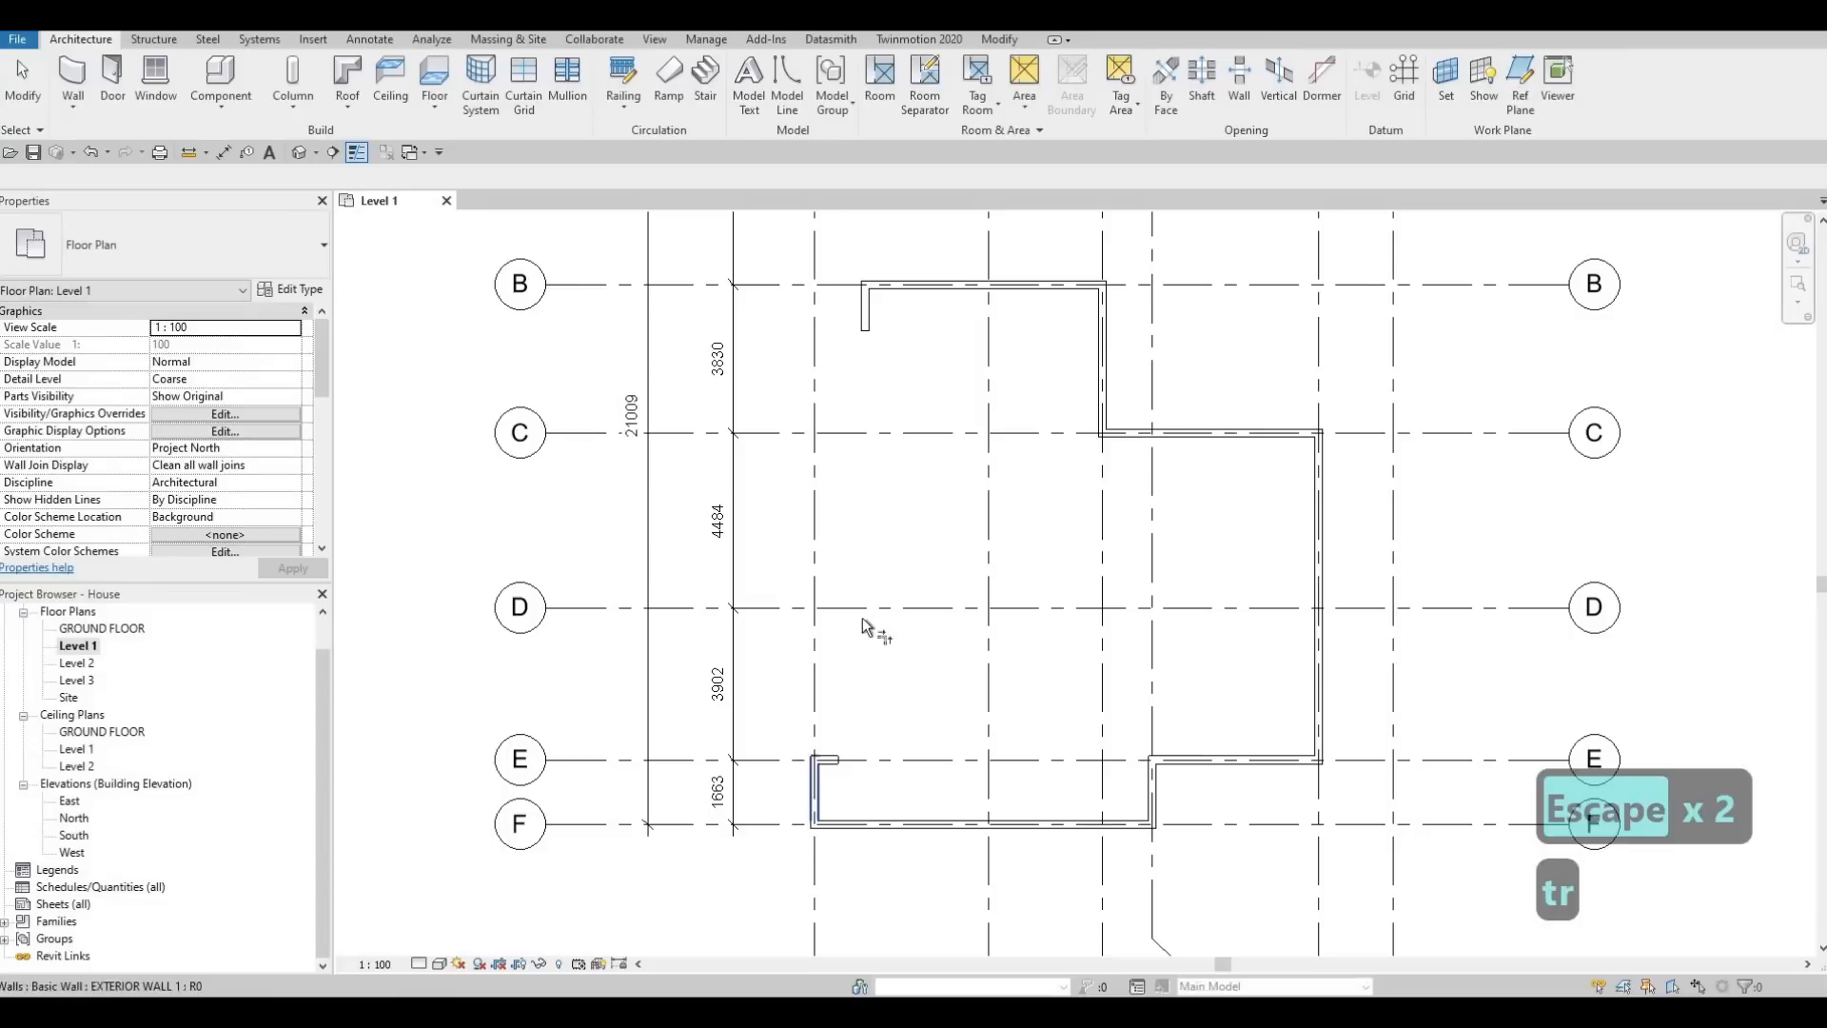
pyautogui.click(882, 373)
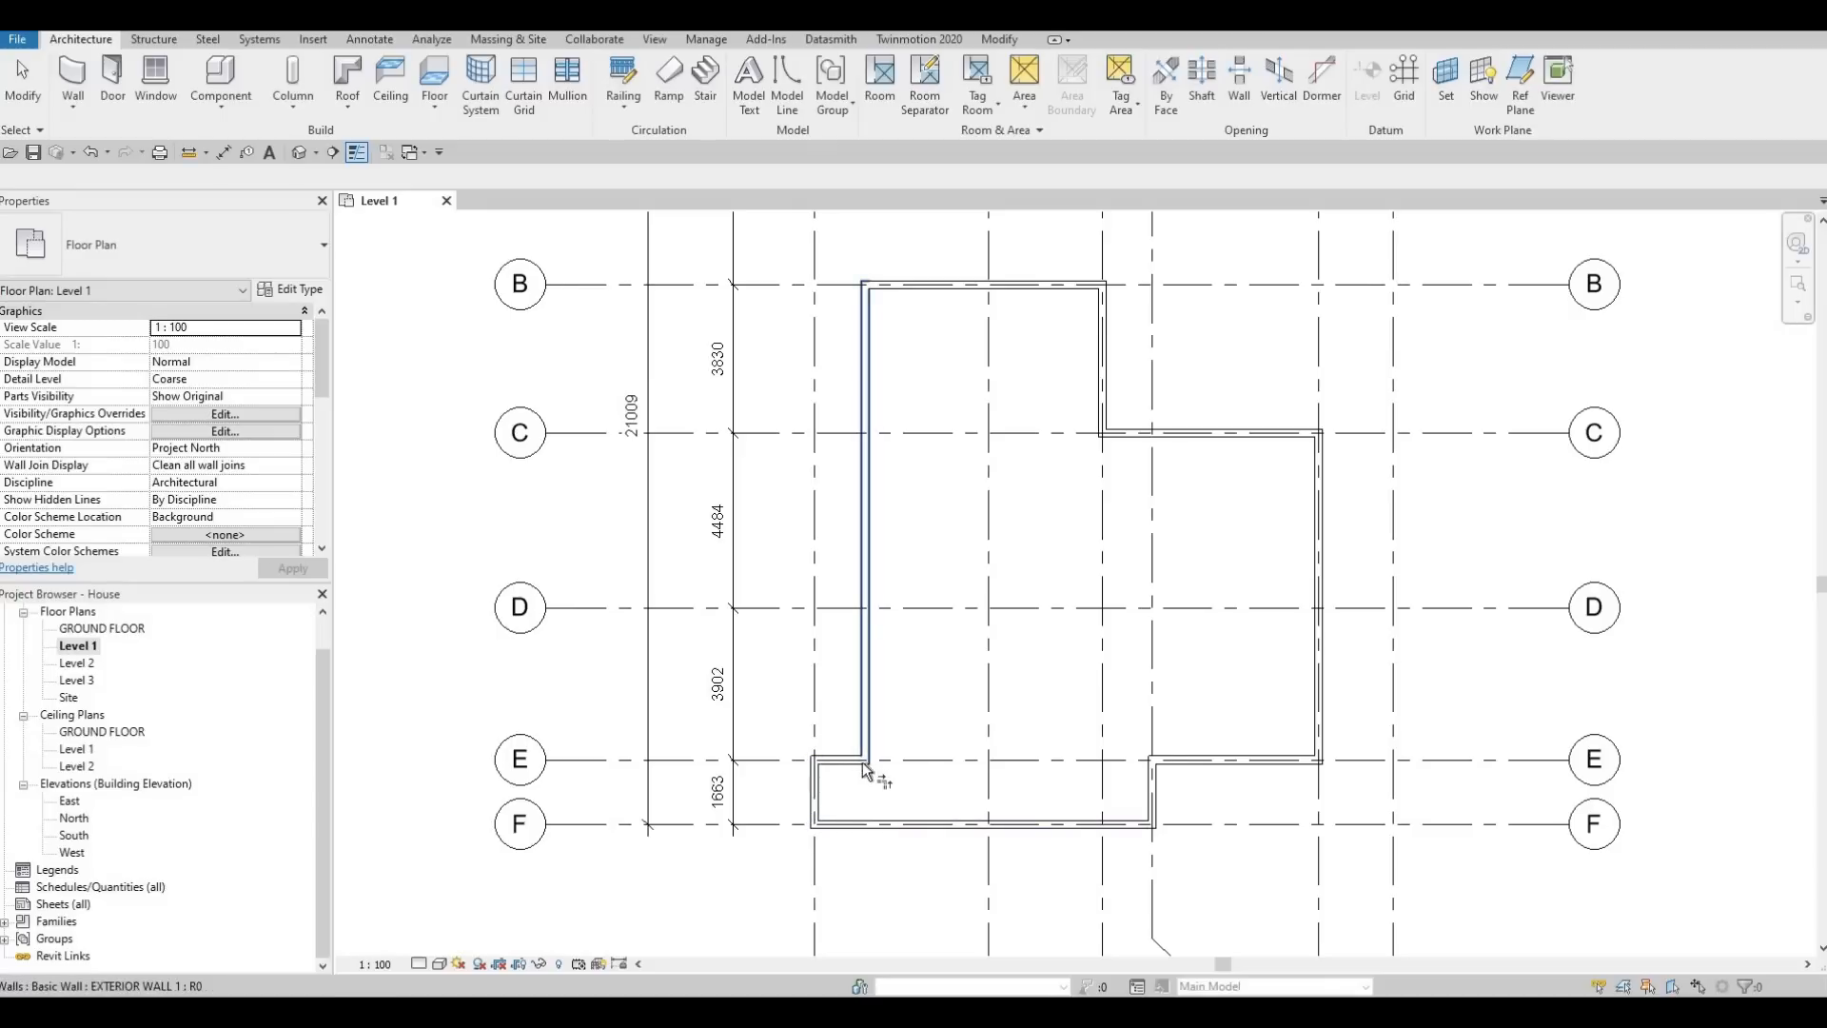
pyautogui.scroll(3, 880, 762)
pyautogui.scroll(-3, 866, 733)
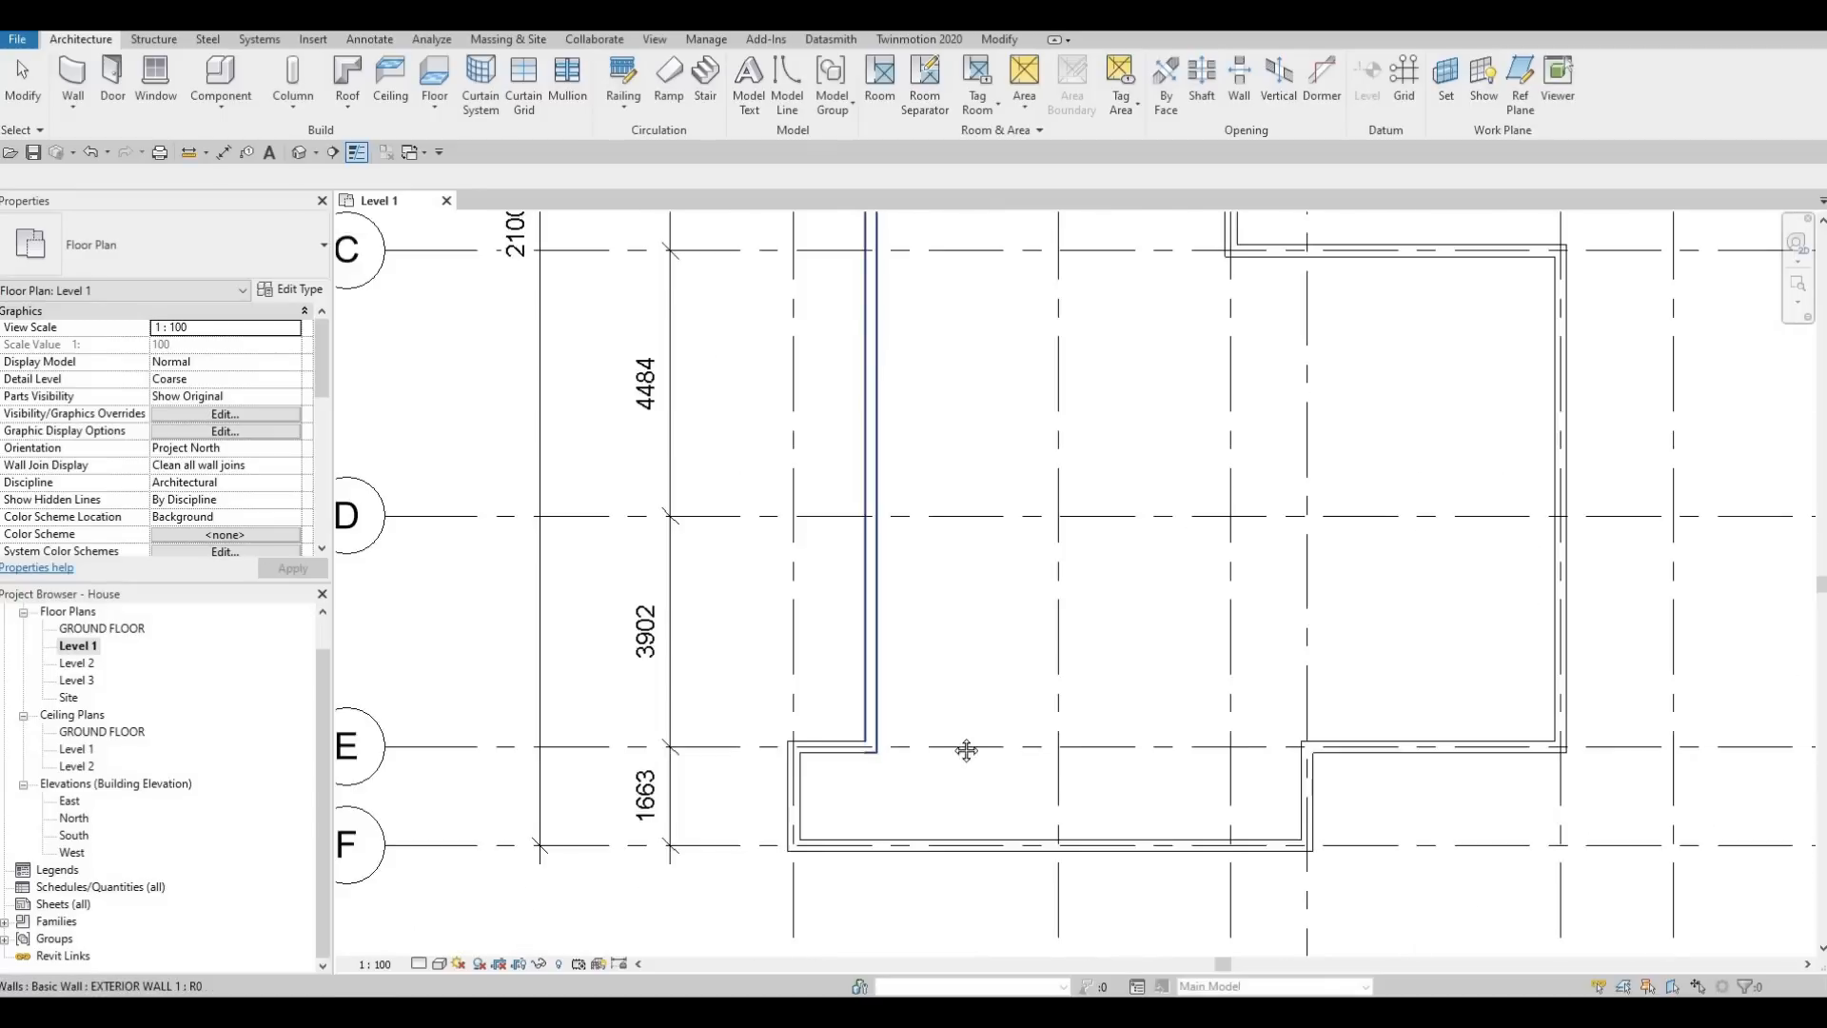
pyautogui.scroll(-1, 977, 741)
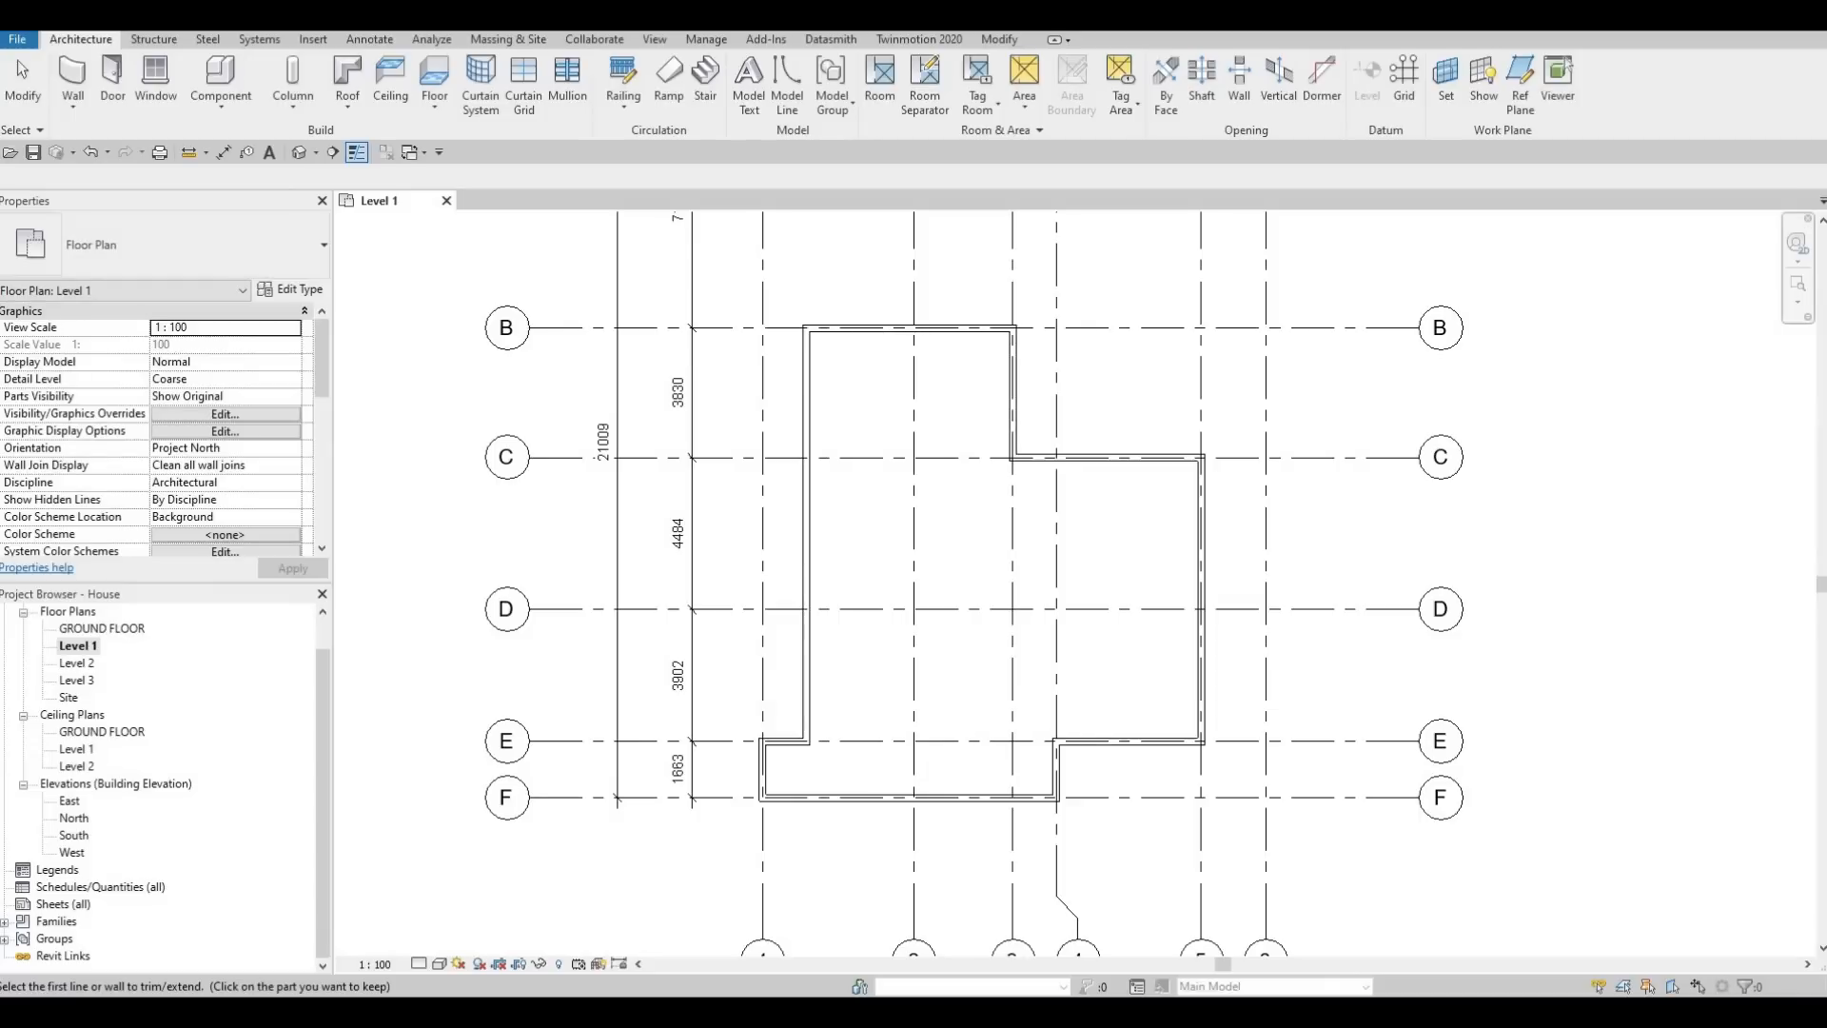
pyautogui.press('F1')
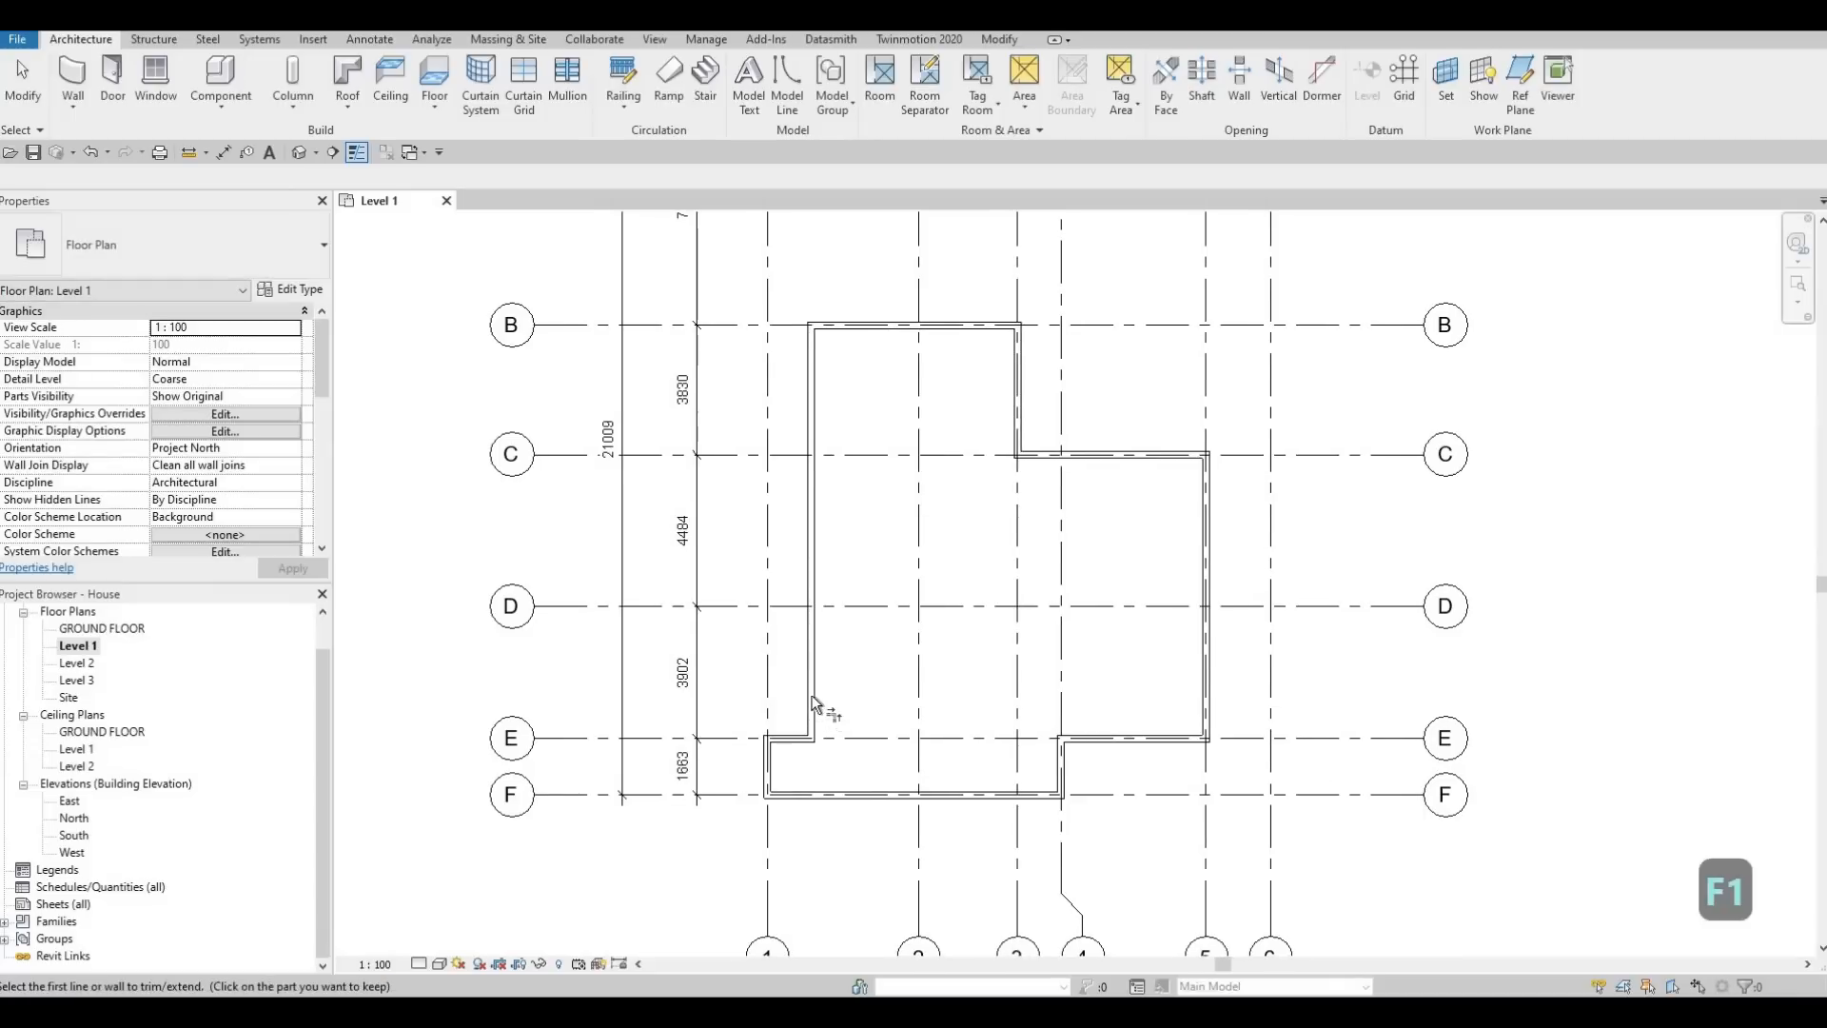
# Draw three chained EXTERIOR WALL 1 walls from grid F up to grid E, about 2900 mm along grid E across grid 2, and back to grid F
pyautogui.press('Escape')
pyautogui.press('Escape')
pyautogui.click(820, 671)
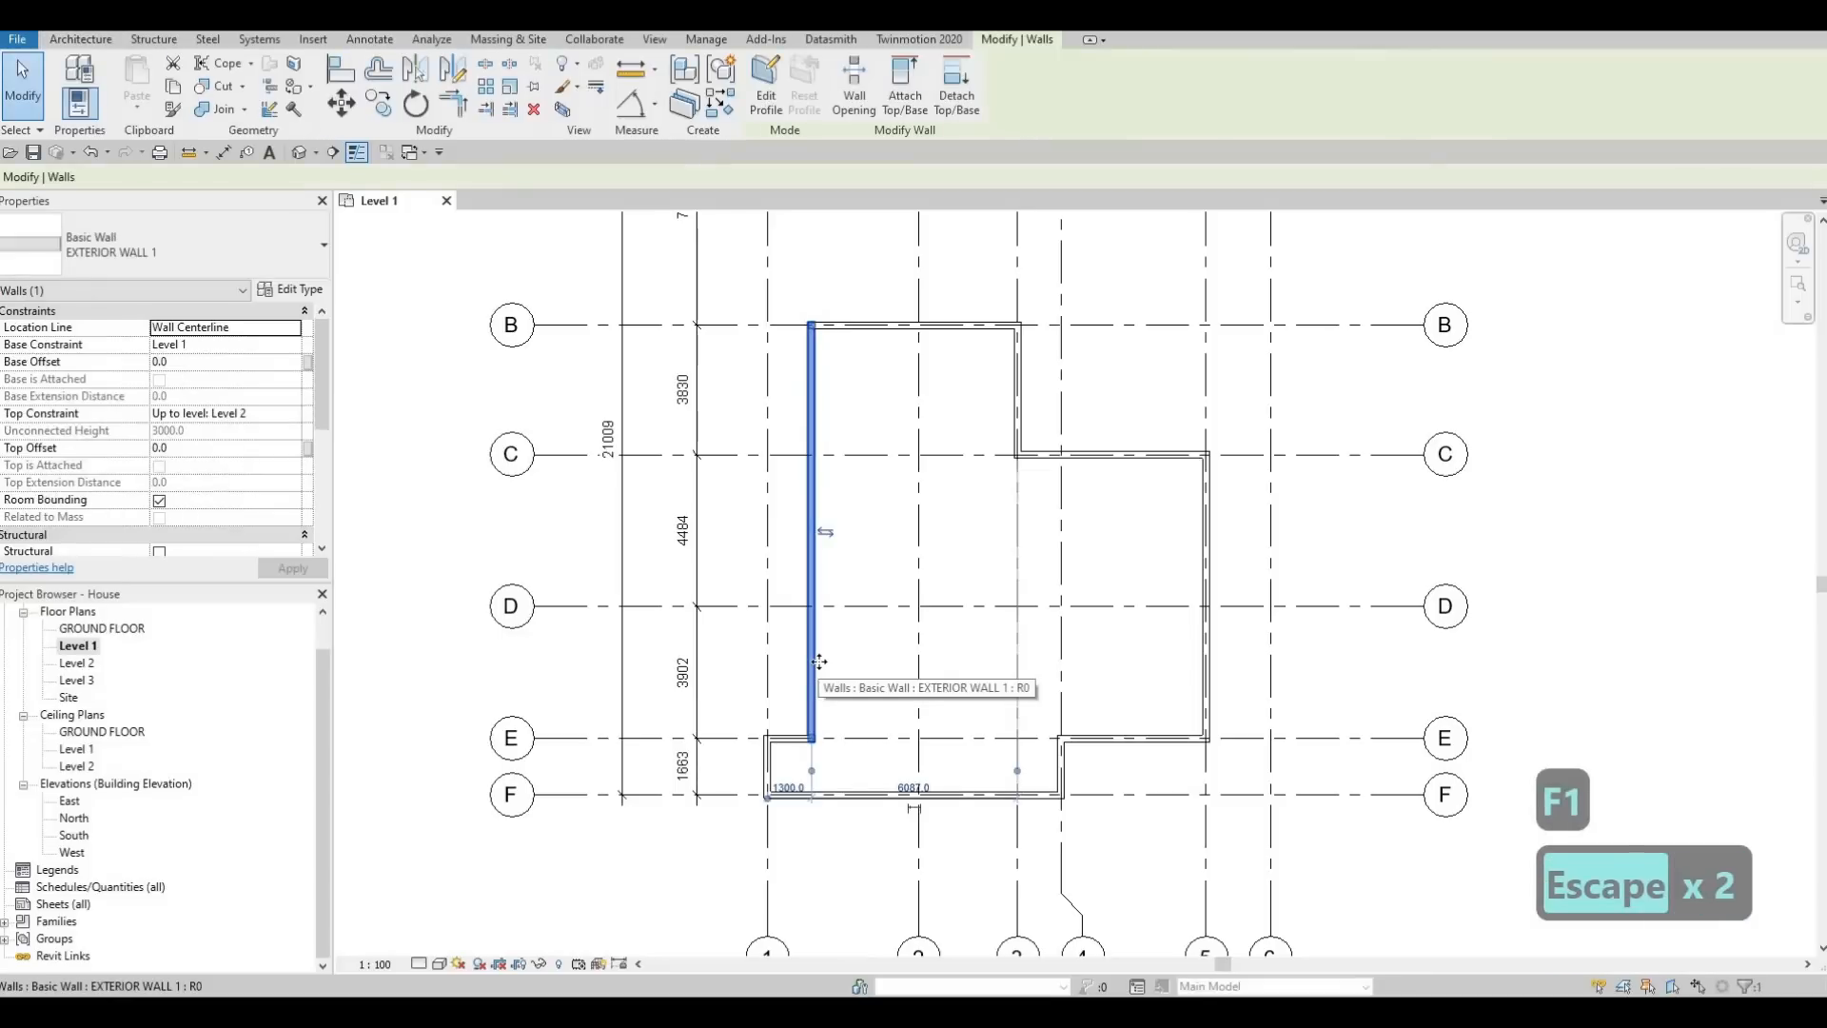
pyautogui.press('c')
pyautogui.press('s')
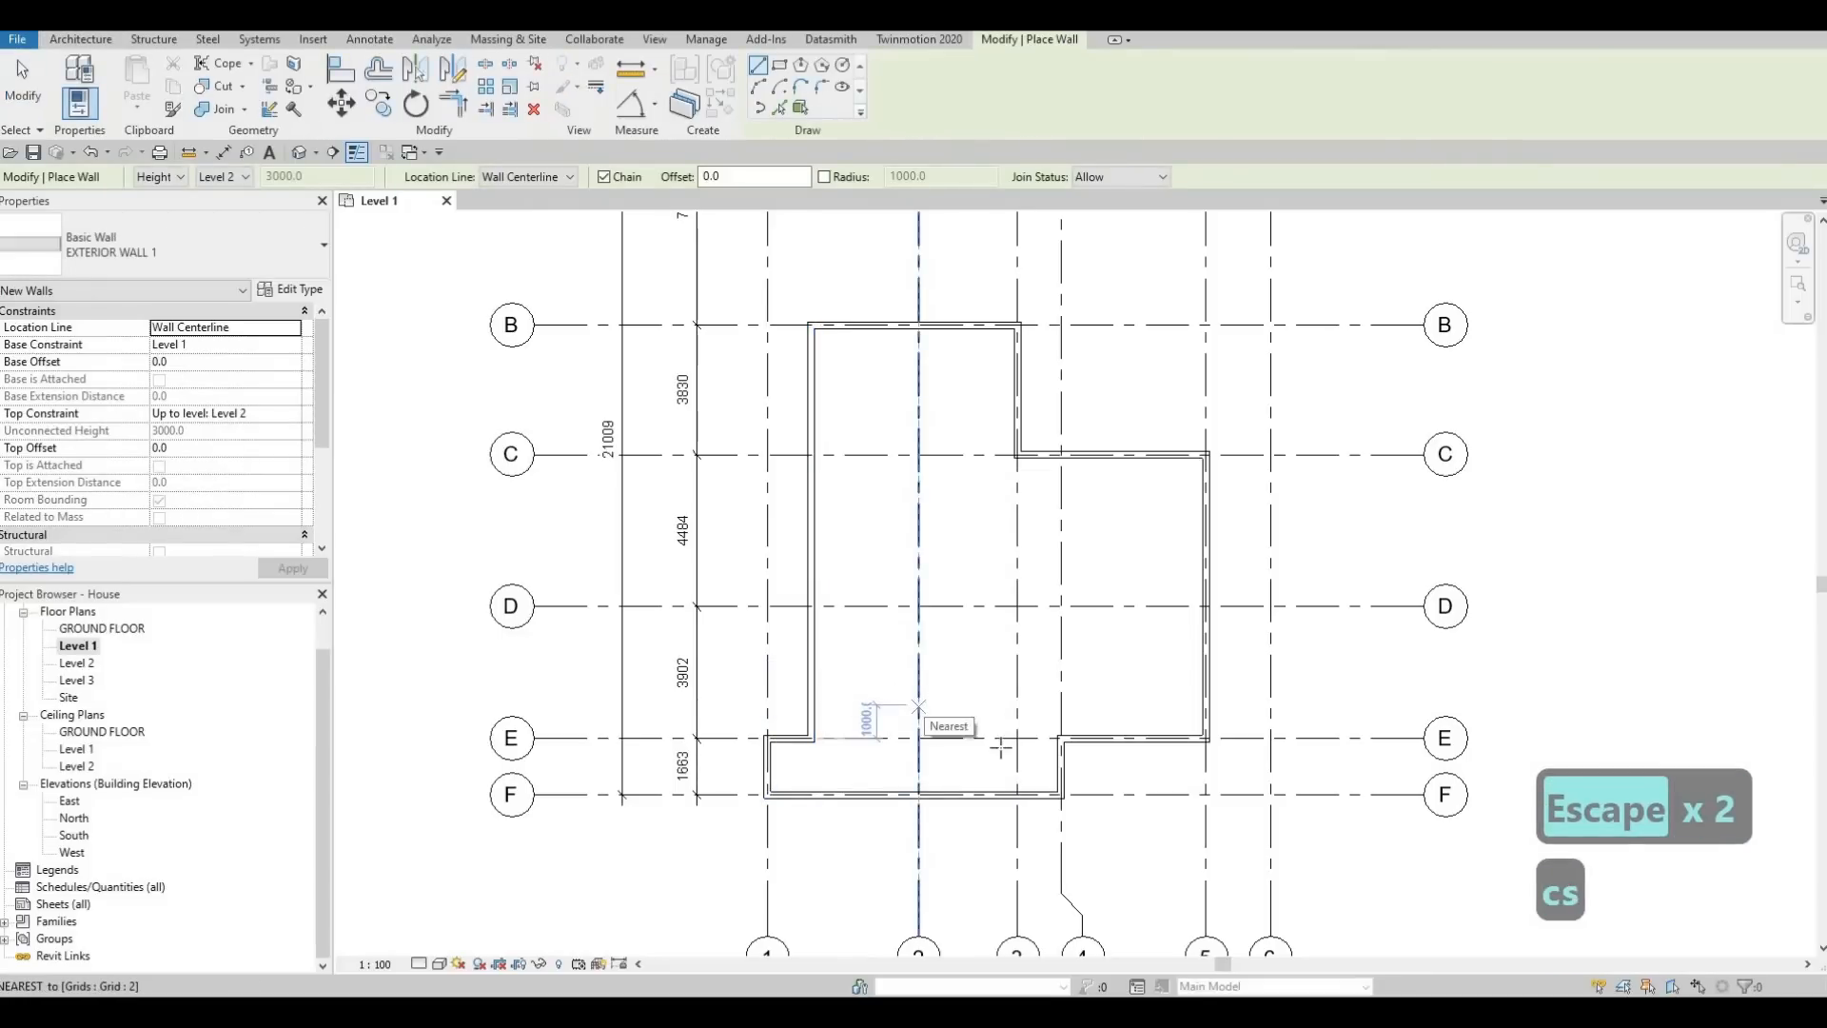
pyautogui.click(863, 795)
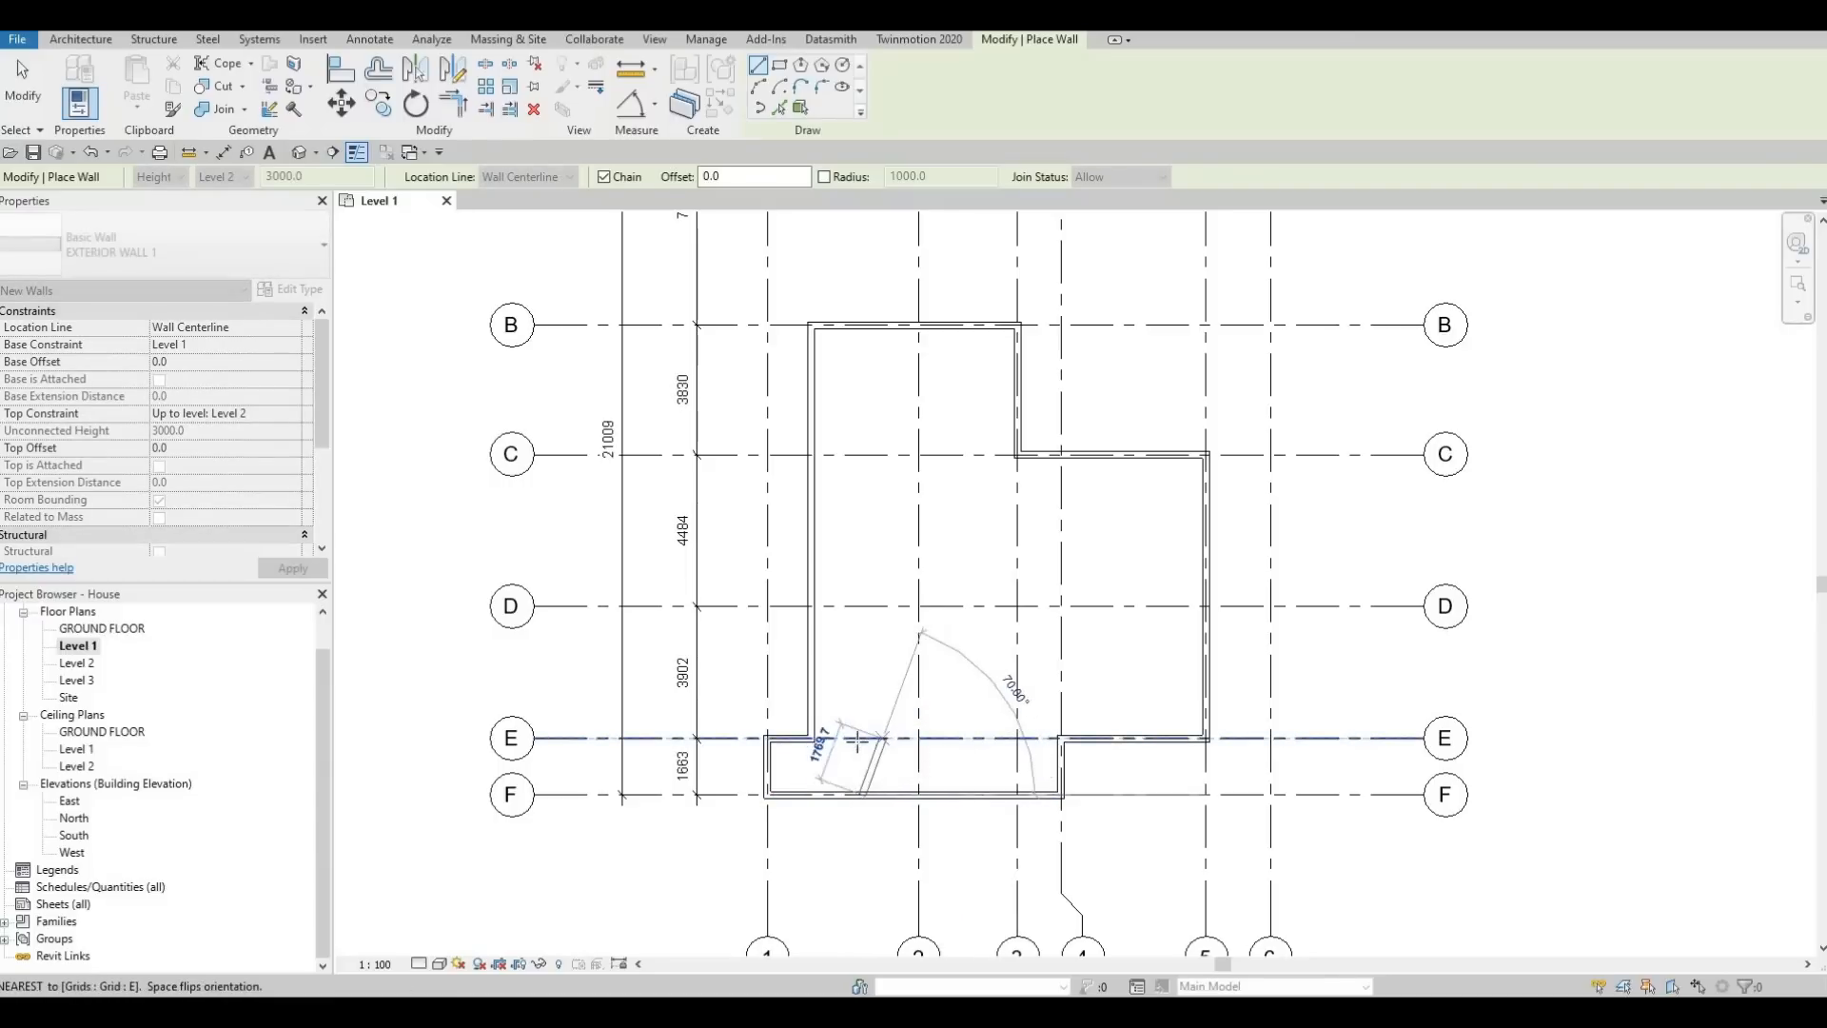
pyautogui.click(928, 740)
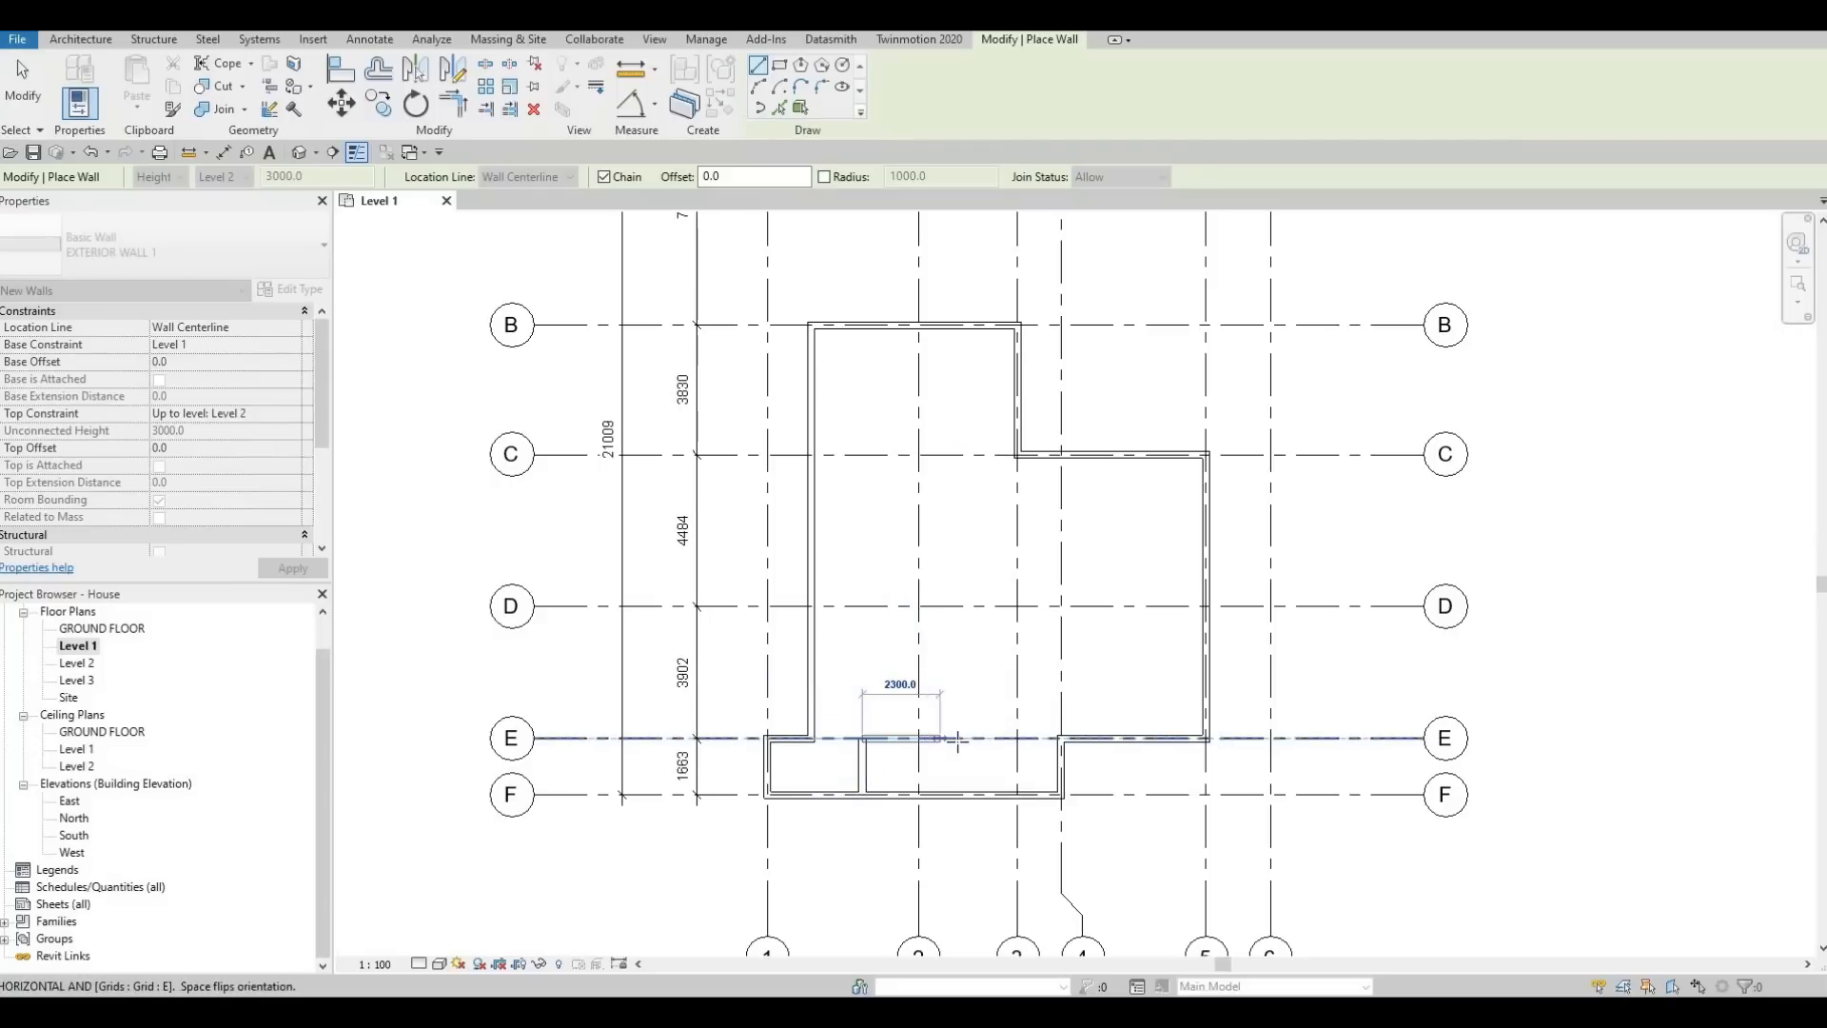
pyautogui.click(959, 739)
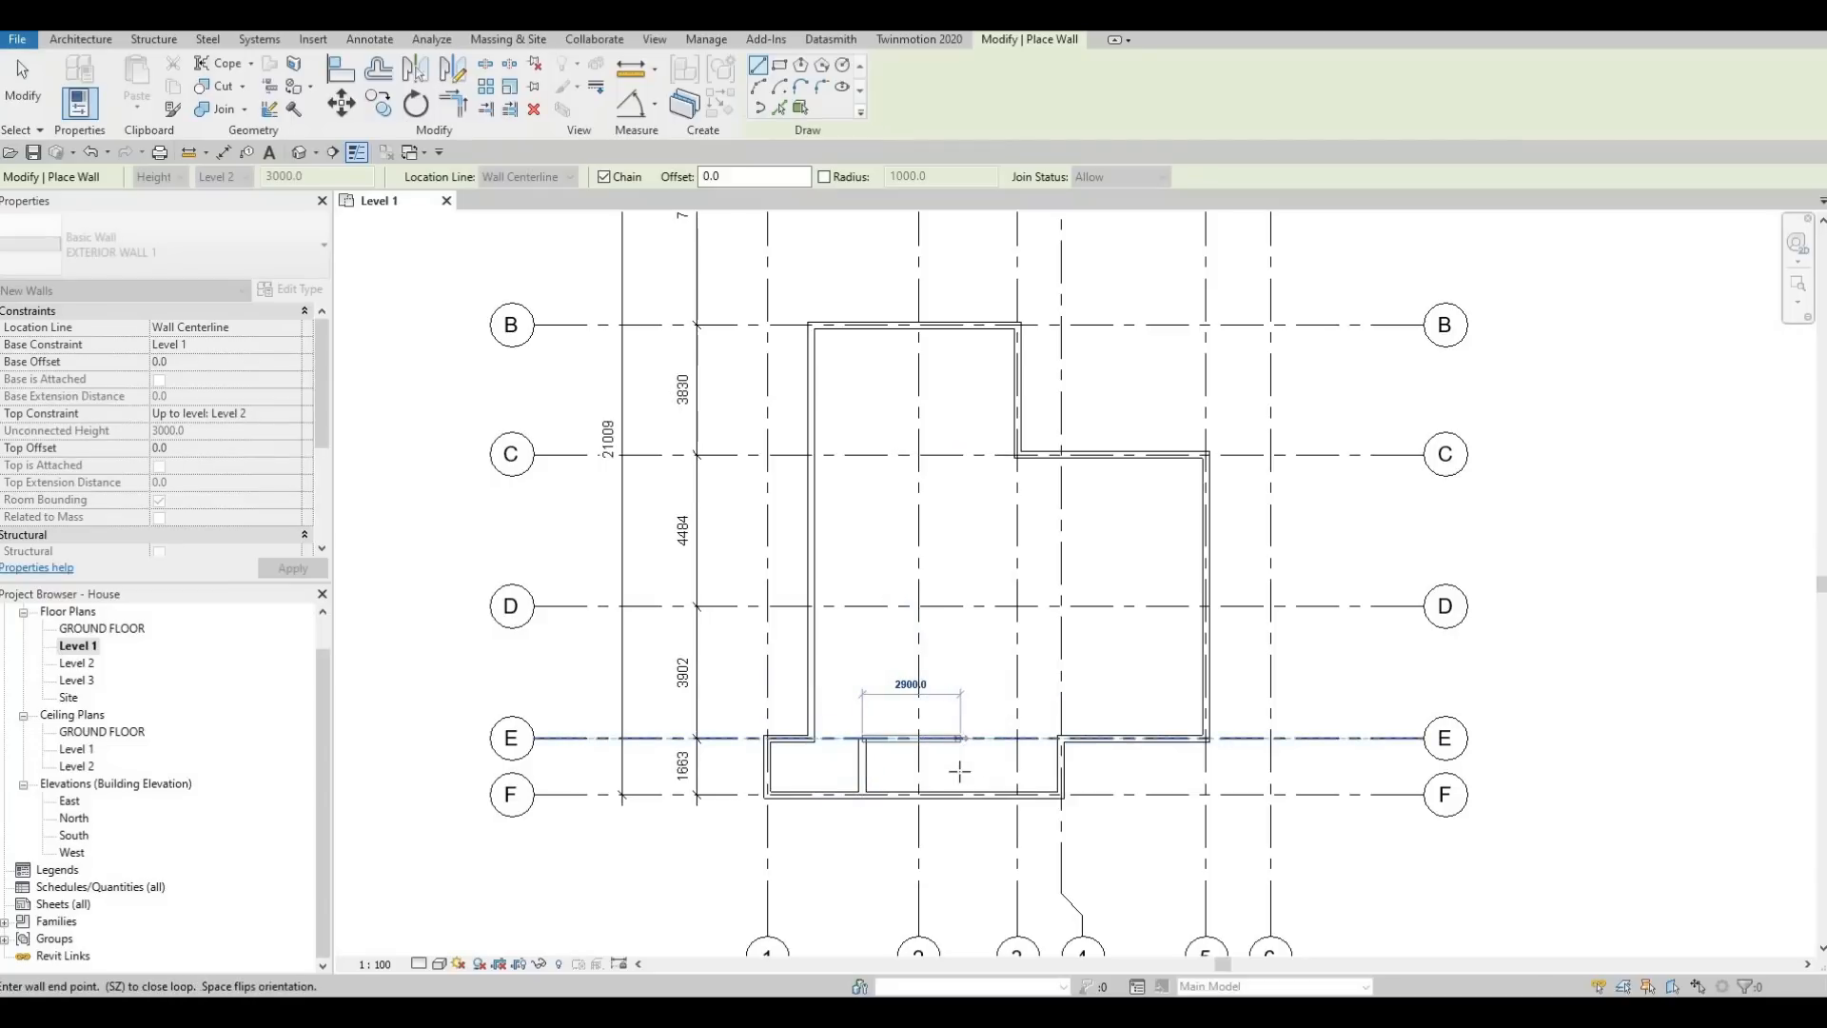
pyautogui.click(961, 794)
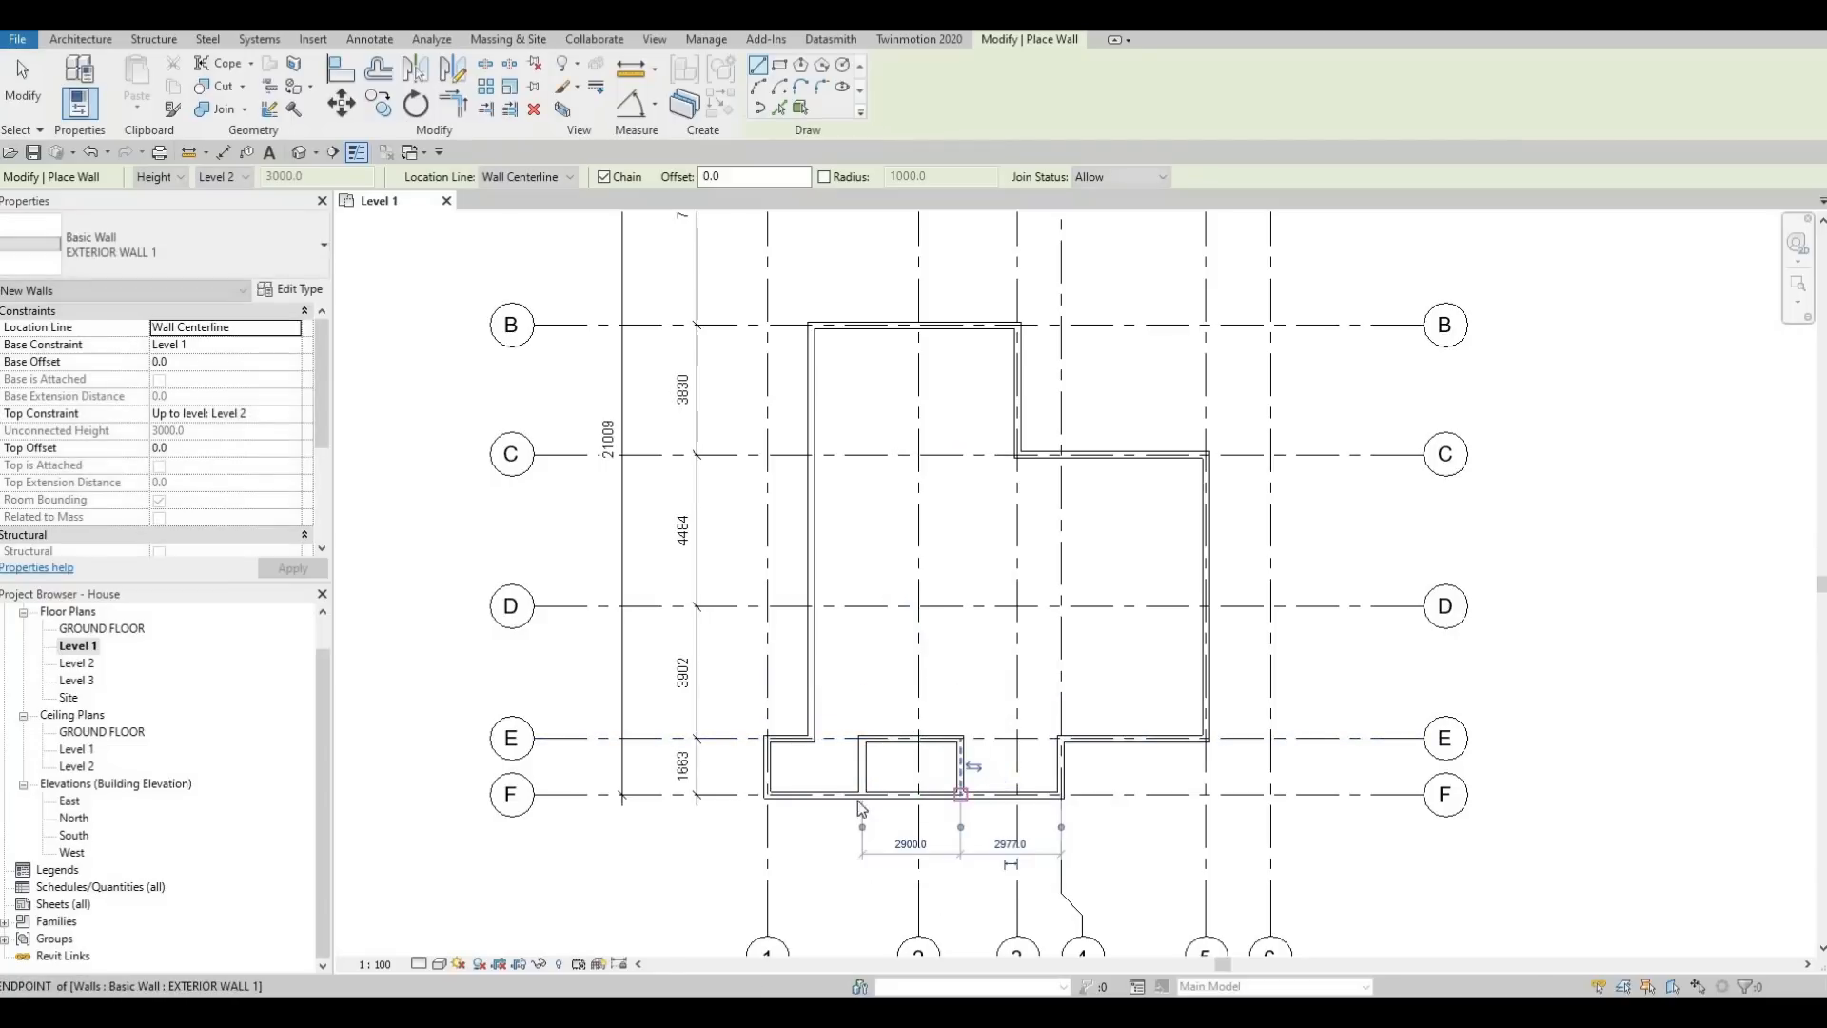
pyautogui.press('Escape')
pyautogui.press('Escape')
pyautogui.press('Escape')
# Set the distance from grid 1 to the nearer side wall of the recess between grids E and F to 2400 mm
pyautogui.moveTo(957, 749); pyautogui.dragTo(1049, 719, button='middle')
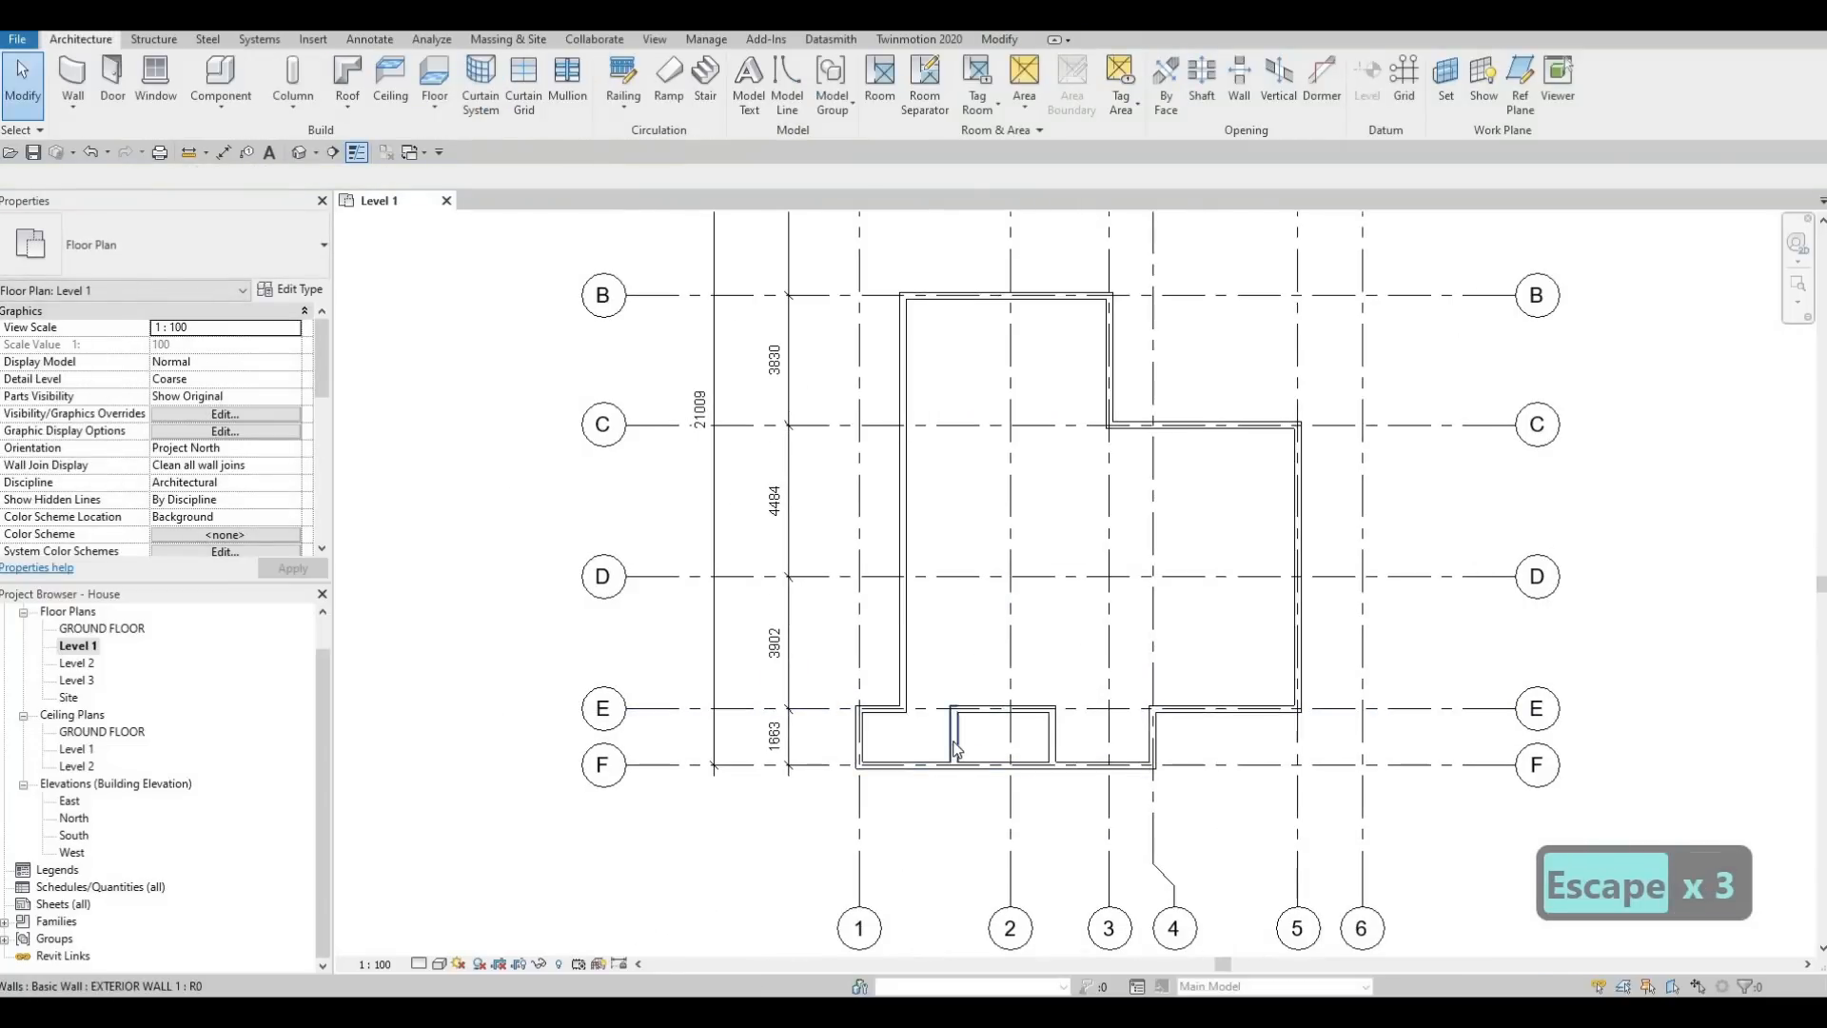
pyautogui.click(955, 747)
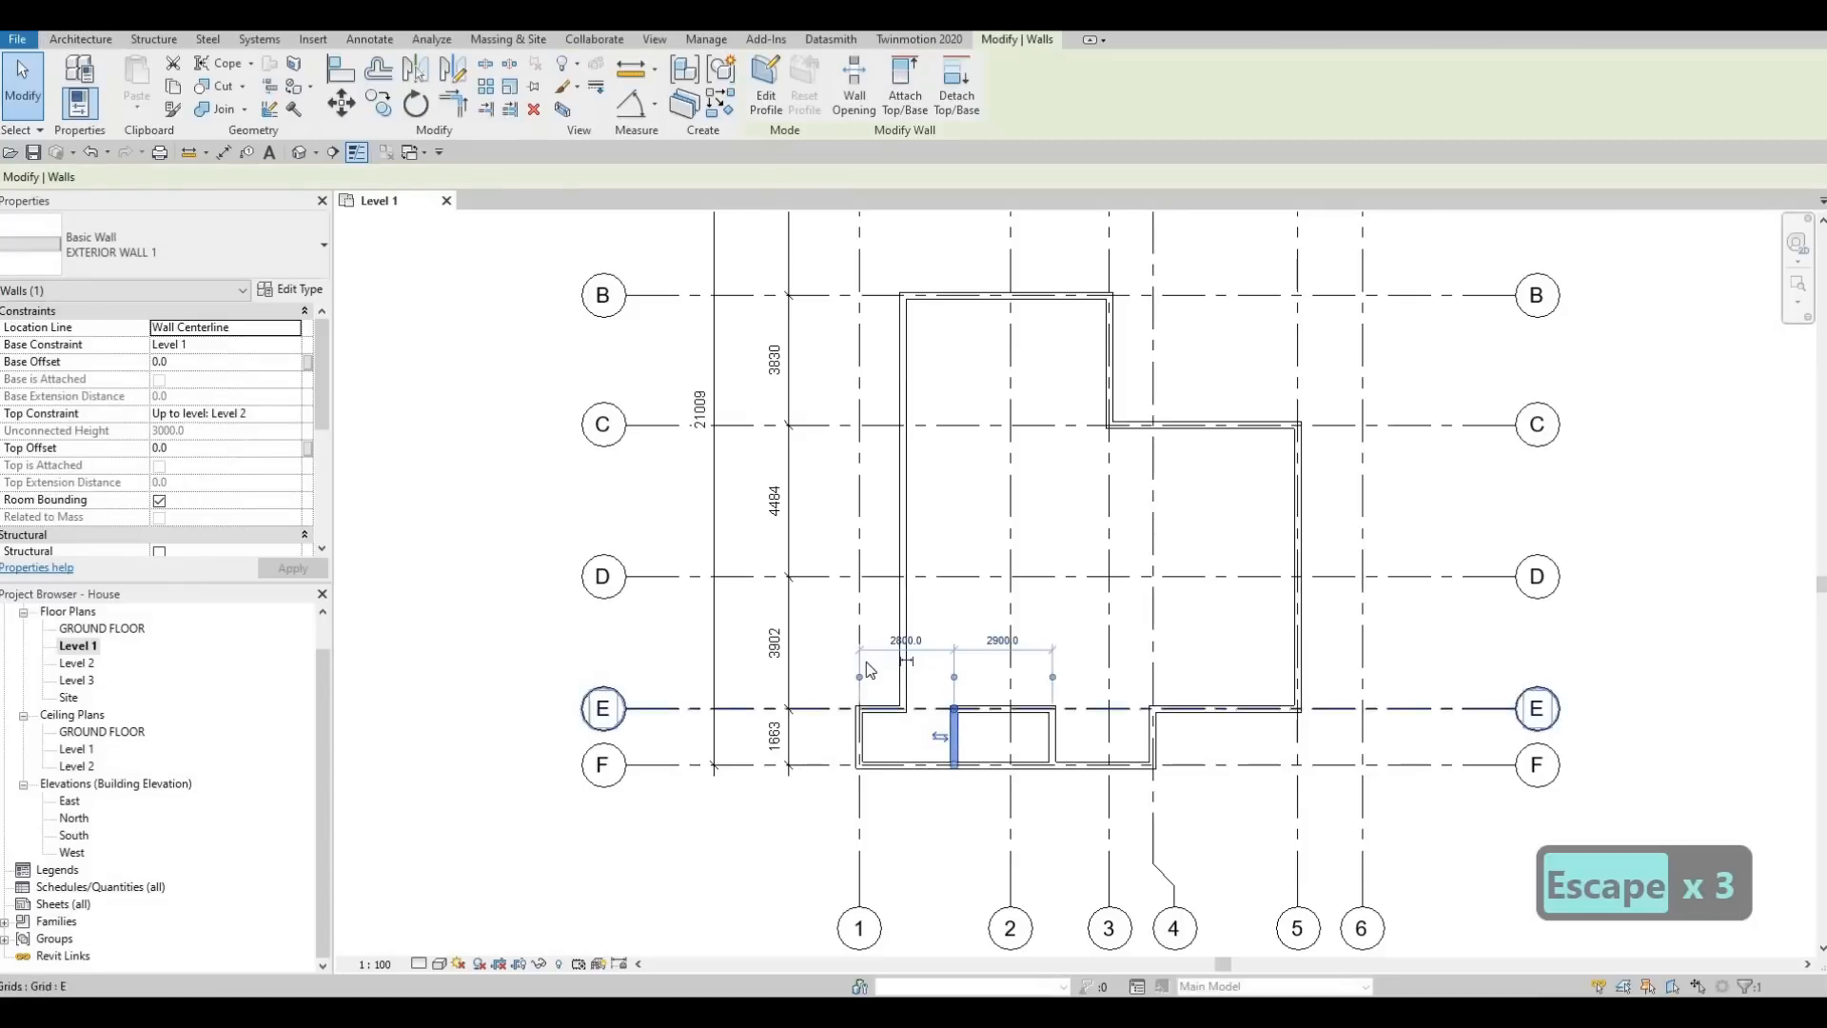
pyautogui.click(912, 633)
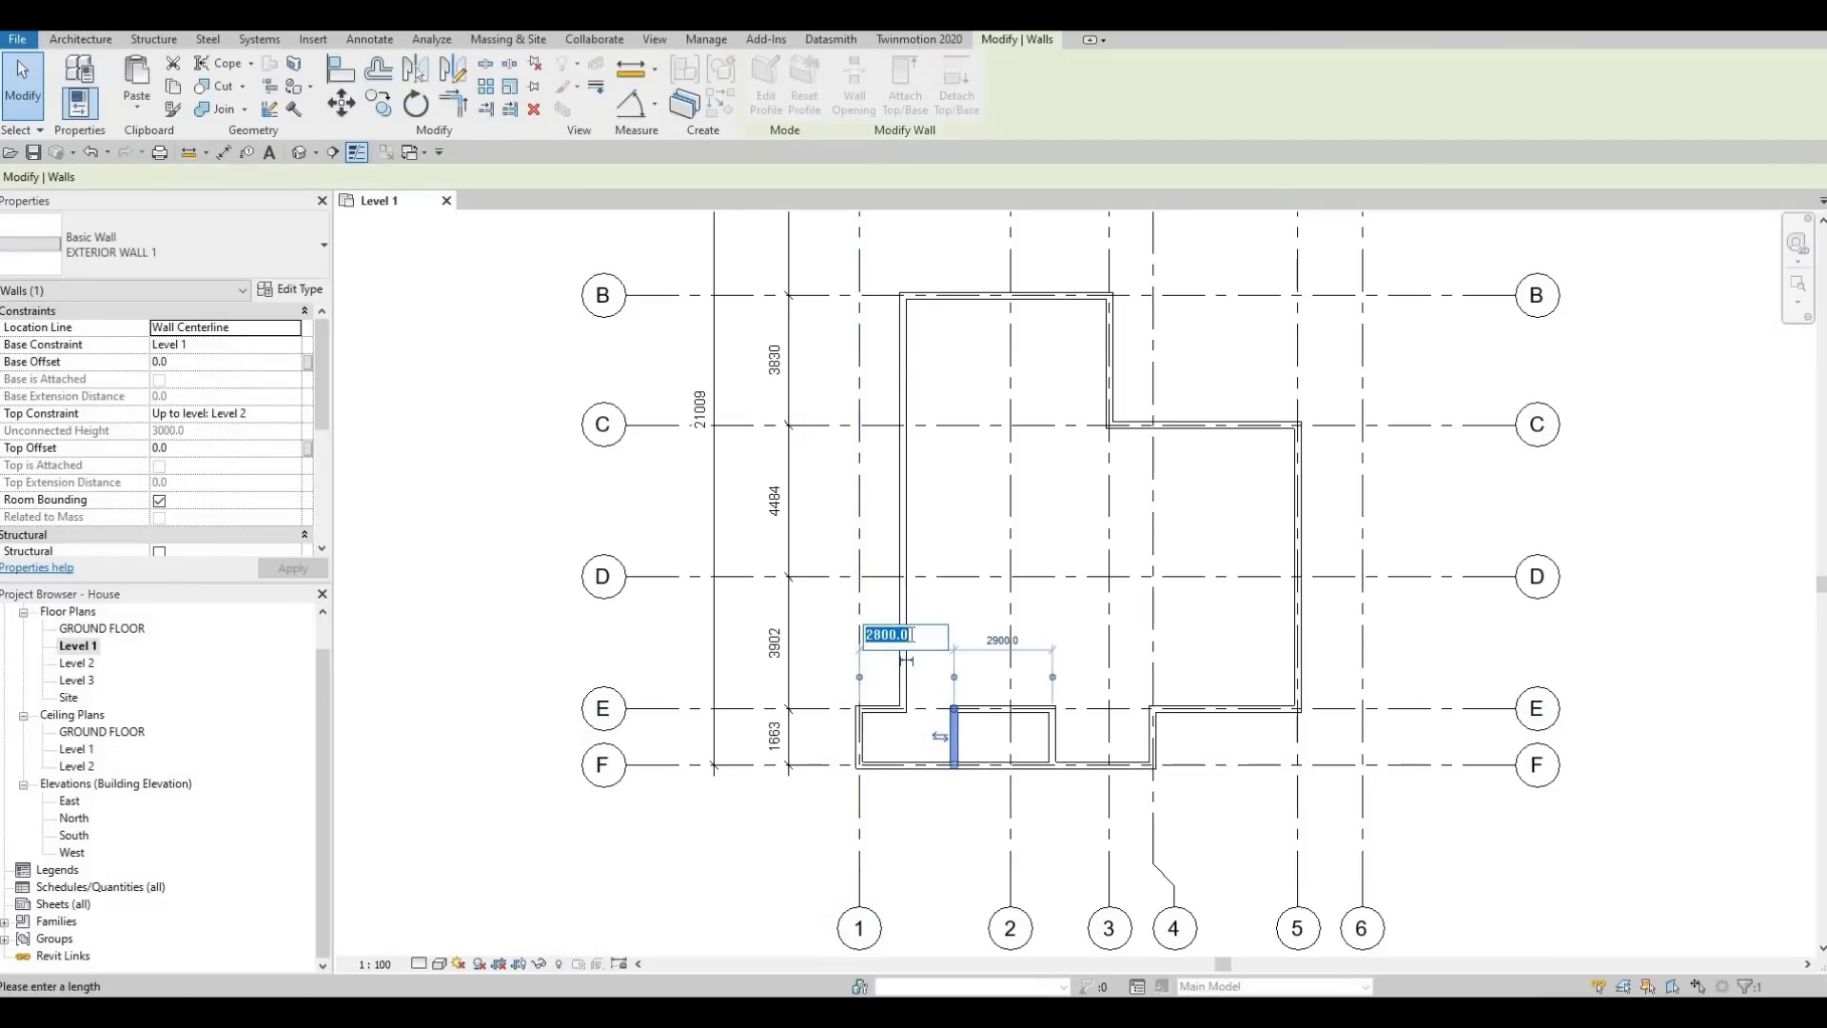
pyautogui.write('2400')
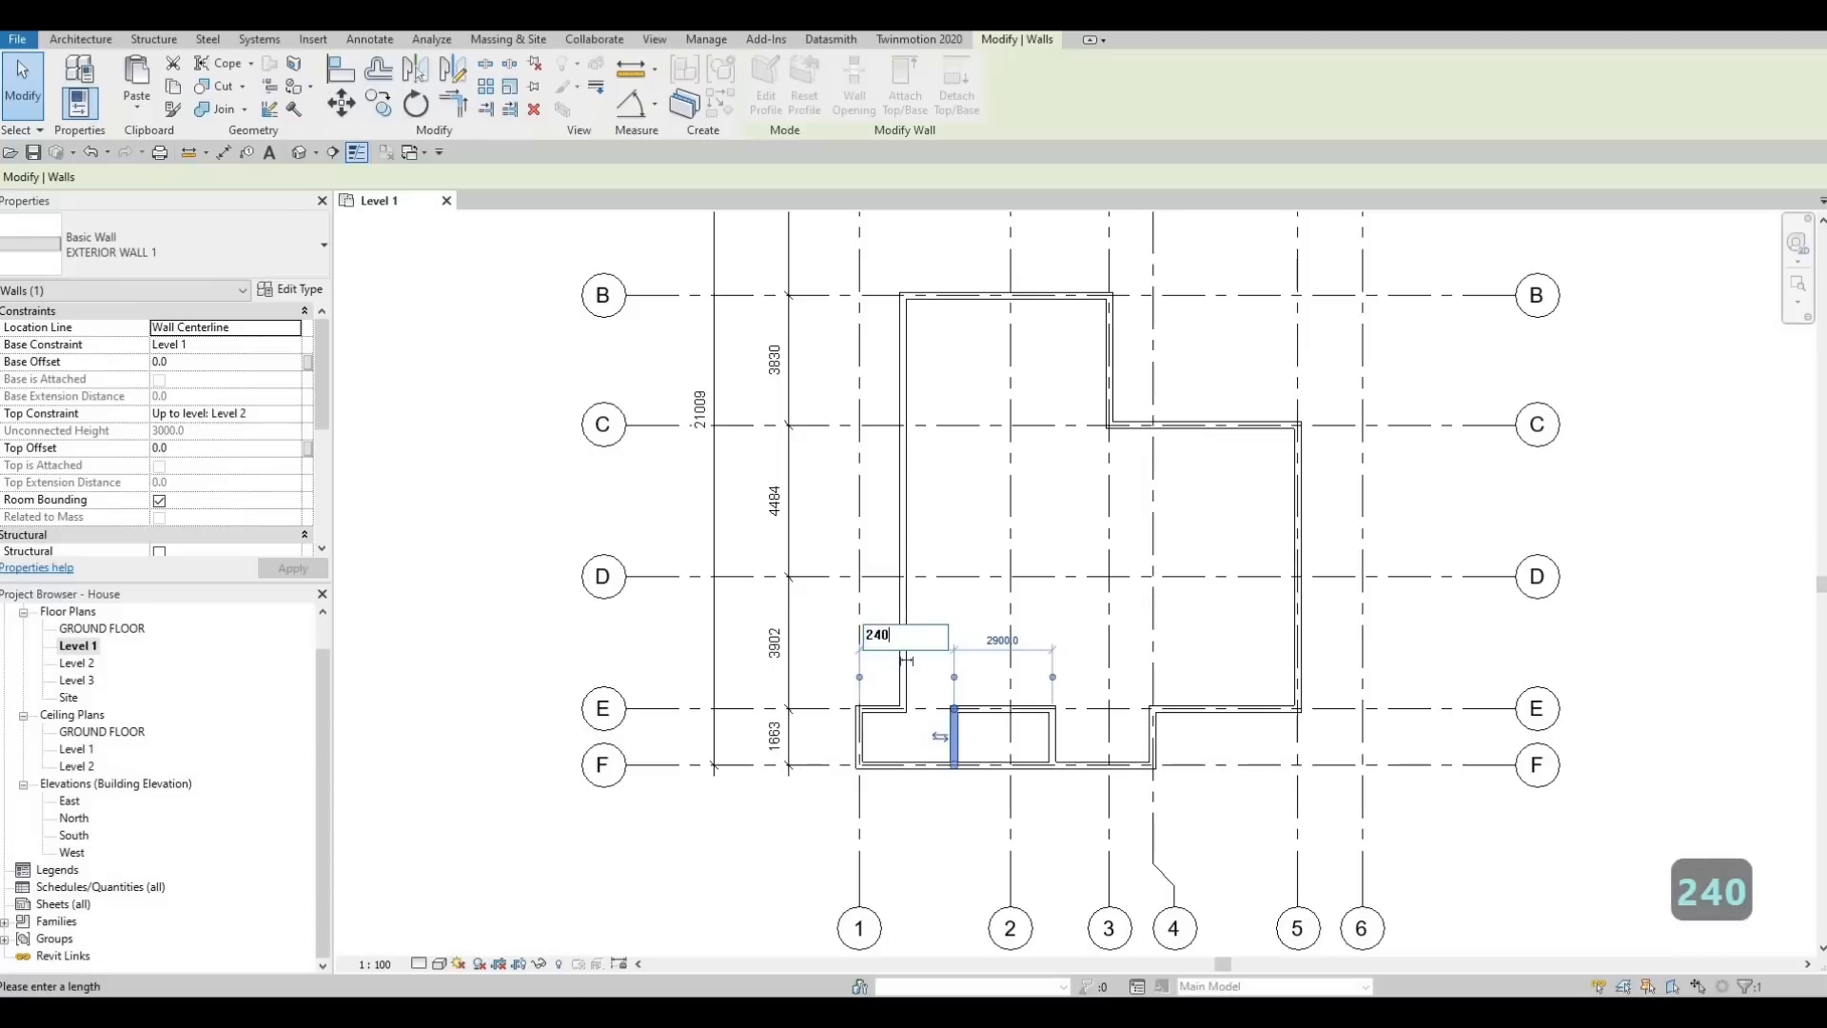
pyautogui.press('Return')
pyautogui.press('Escape')
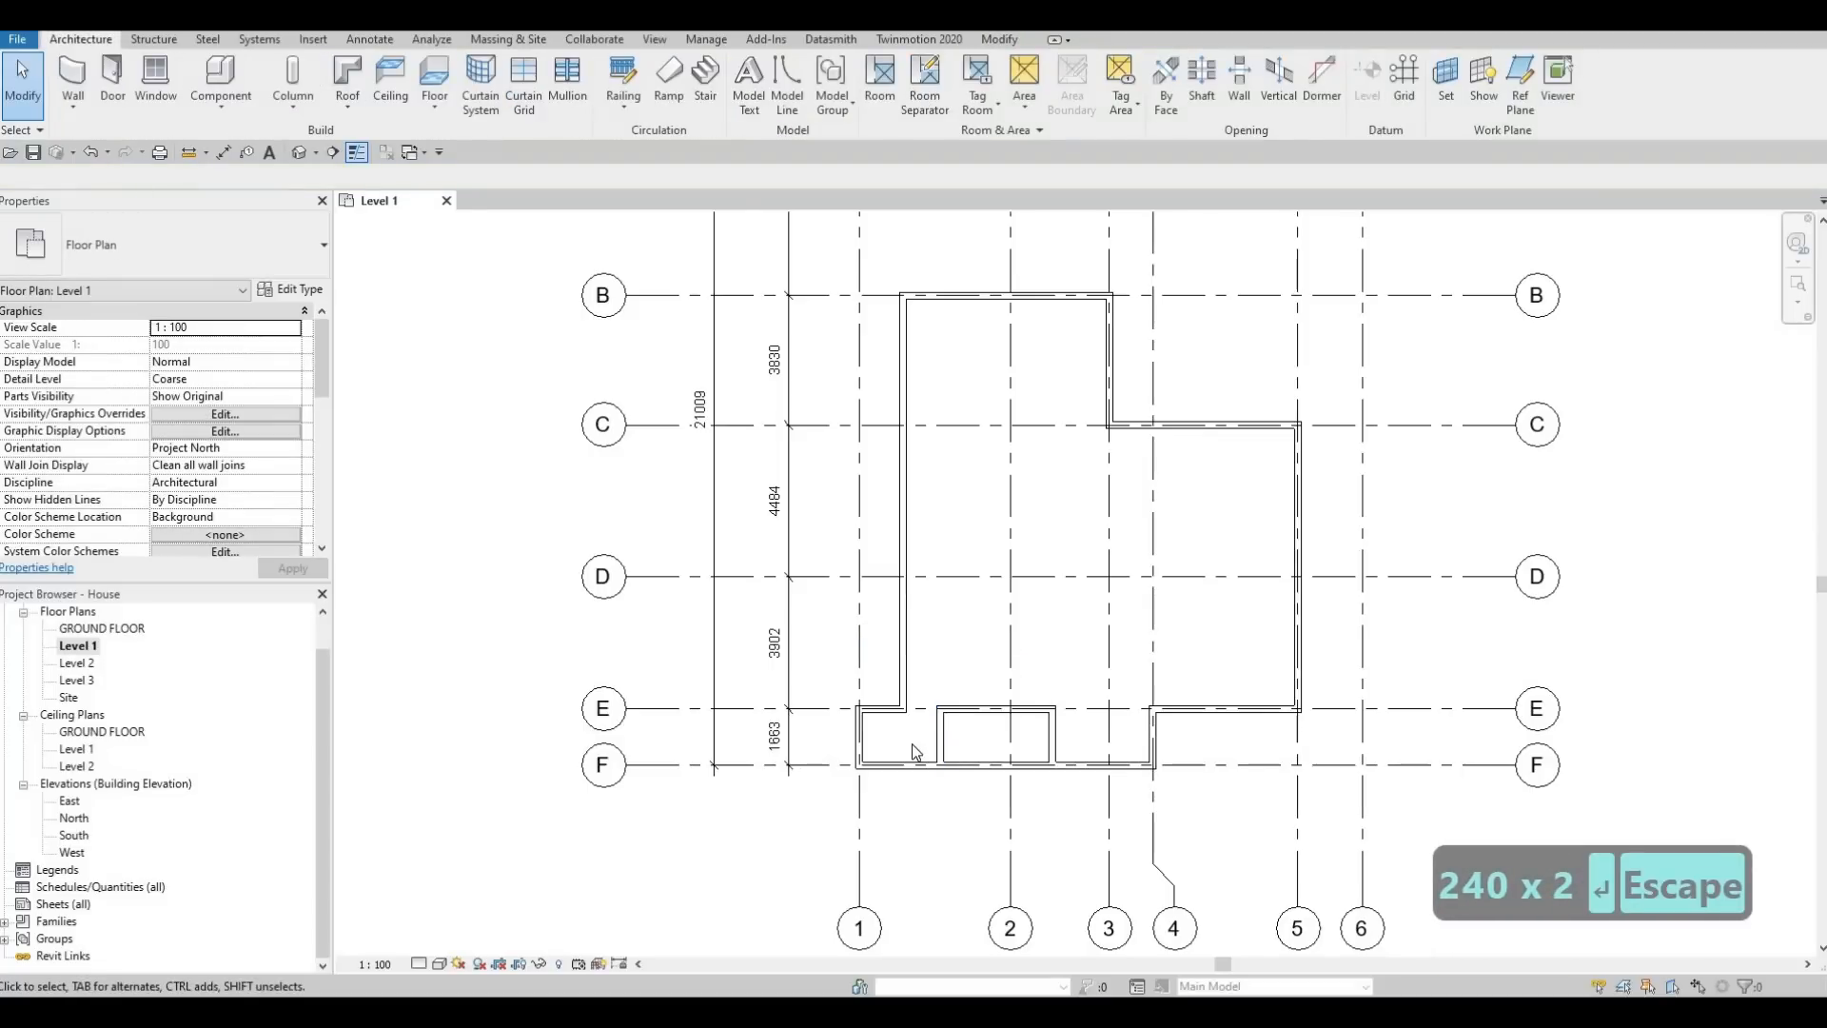
# Reference the recess side wall between grids 2 and 3 to grid 3 and set that distance to 2000 mm
pyautogui.click(1055, 726)
pyautogui.press('F1')
pyautogui.scroll(2, 1104, 804)
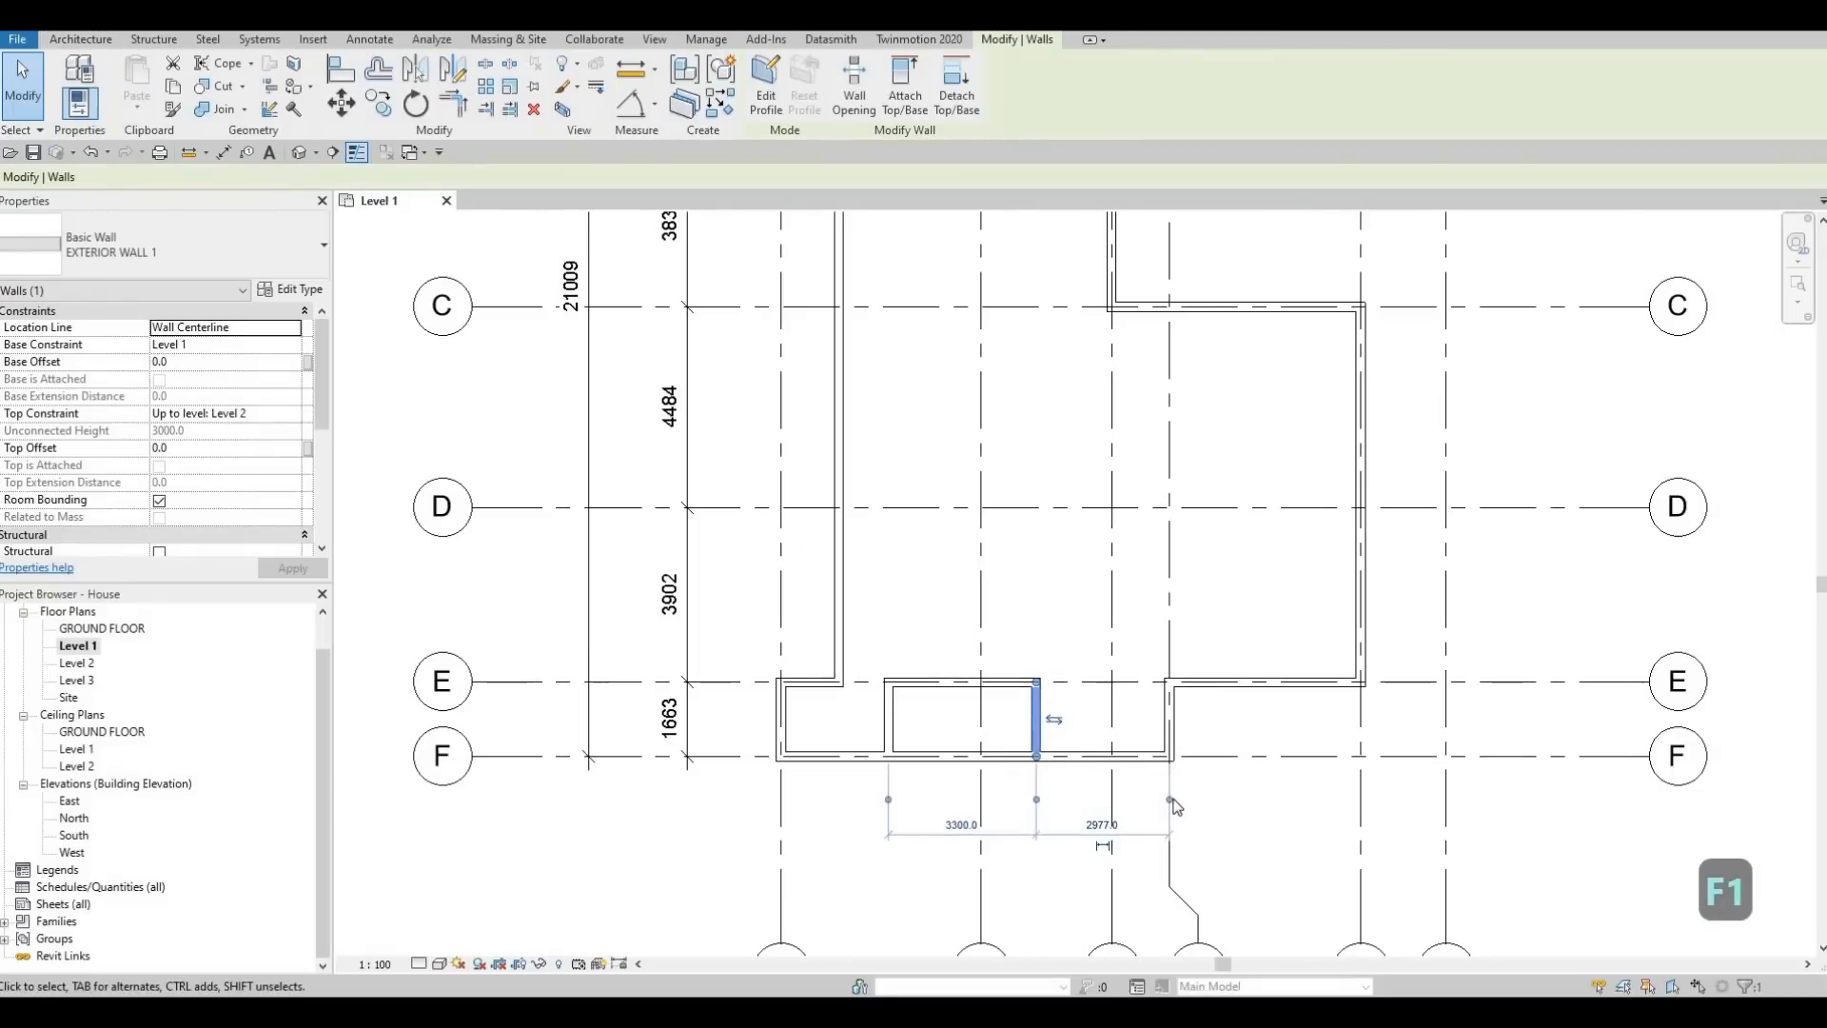
pyautogui.press('Escape')
pyautogui.press('Escape')
pyautogui.click(1039, 723)
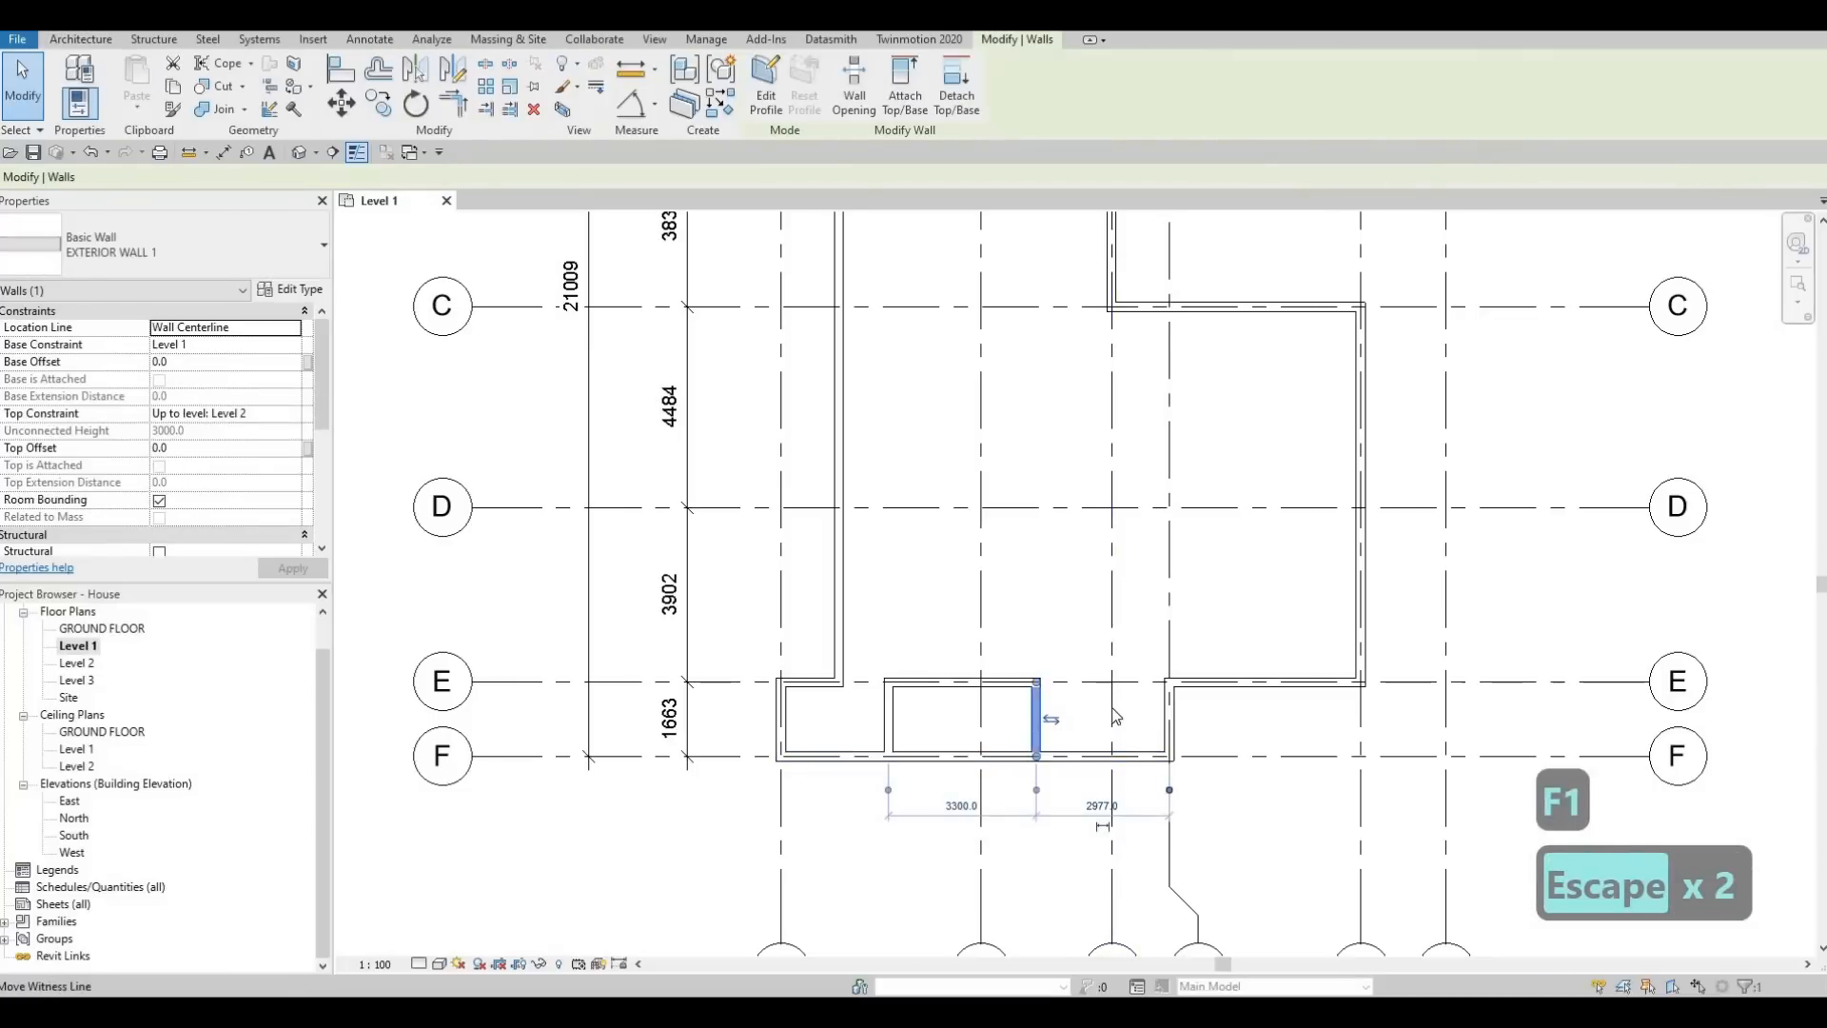
pyautogui.moveTo(1072, 788); pyautogui.dragTo(1074, 792)
pyautogui.click(1076, 806)
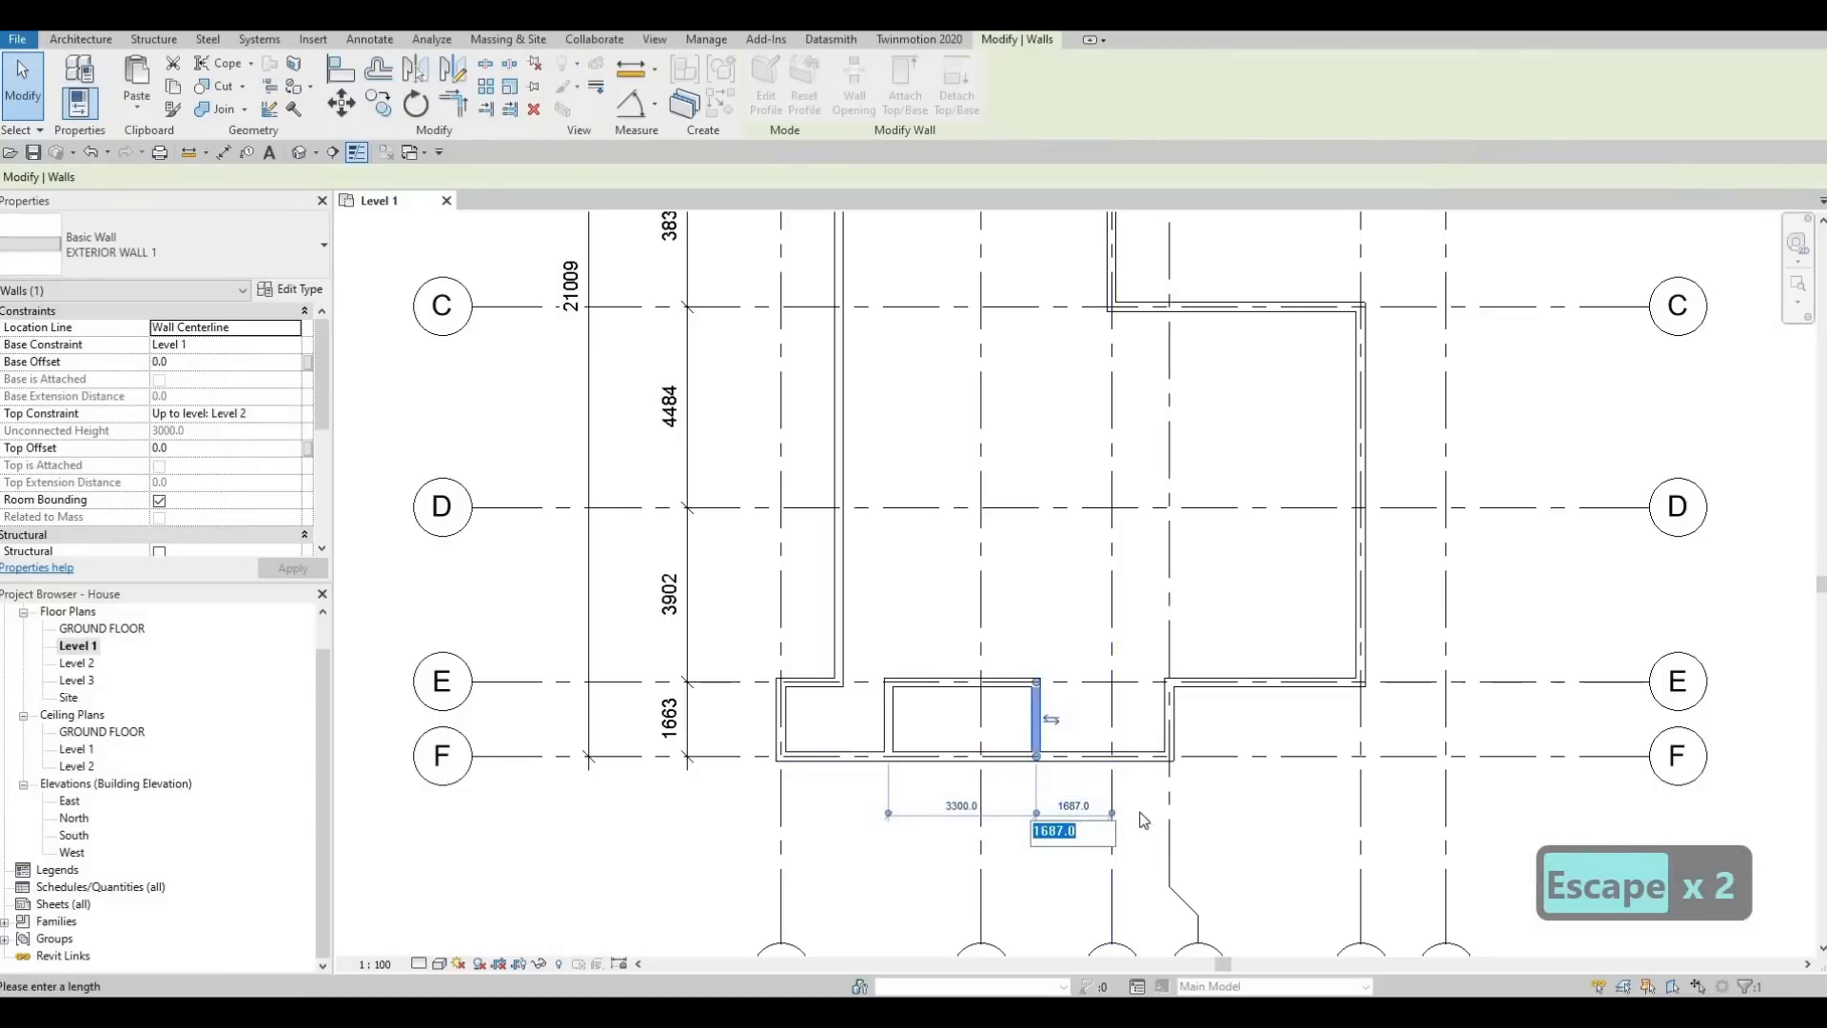
pyautogui.write('2000')
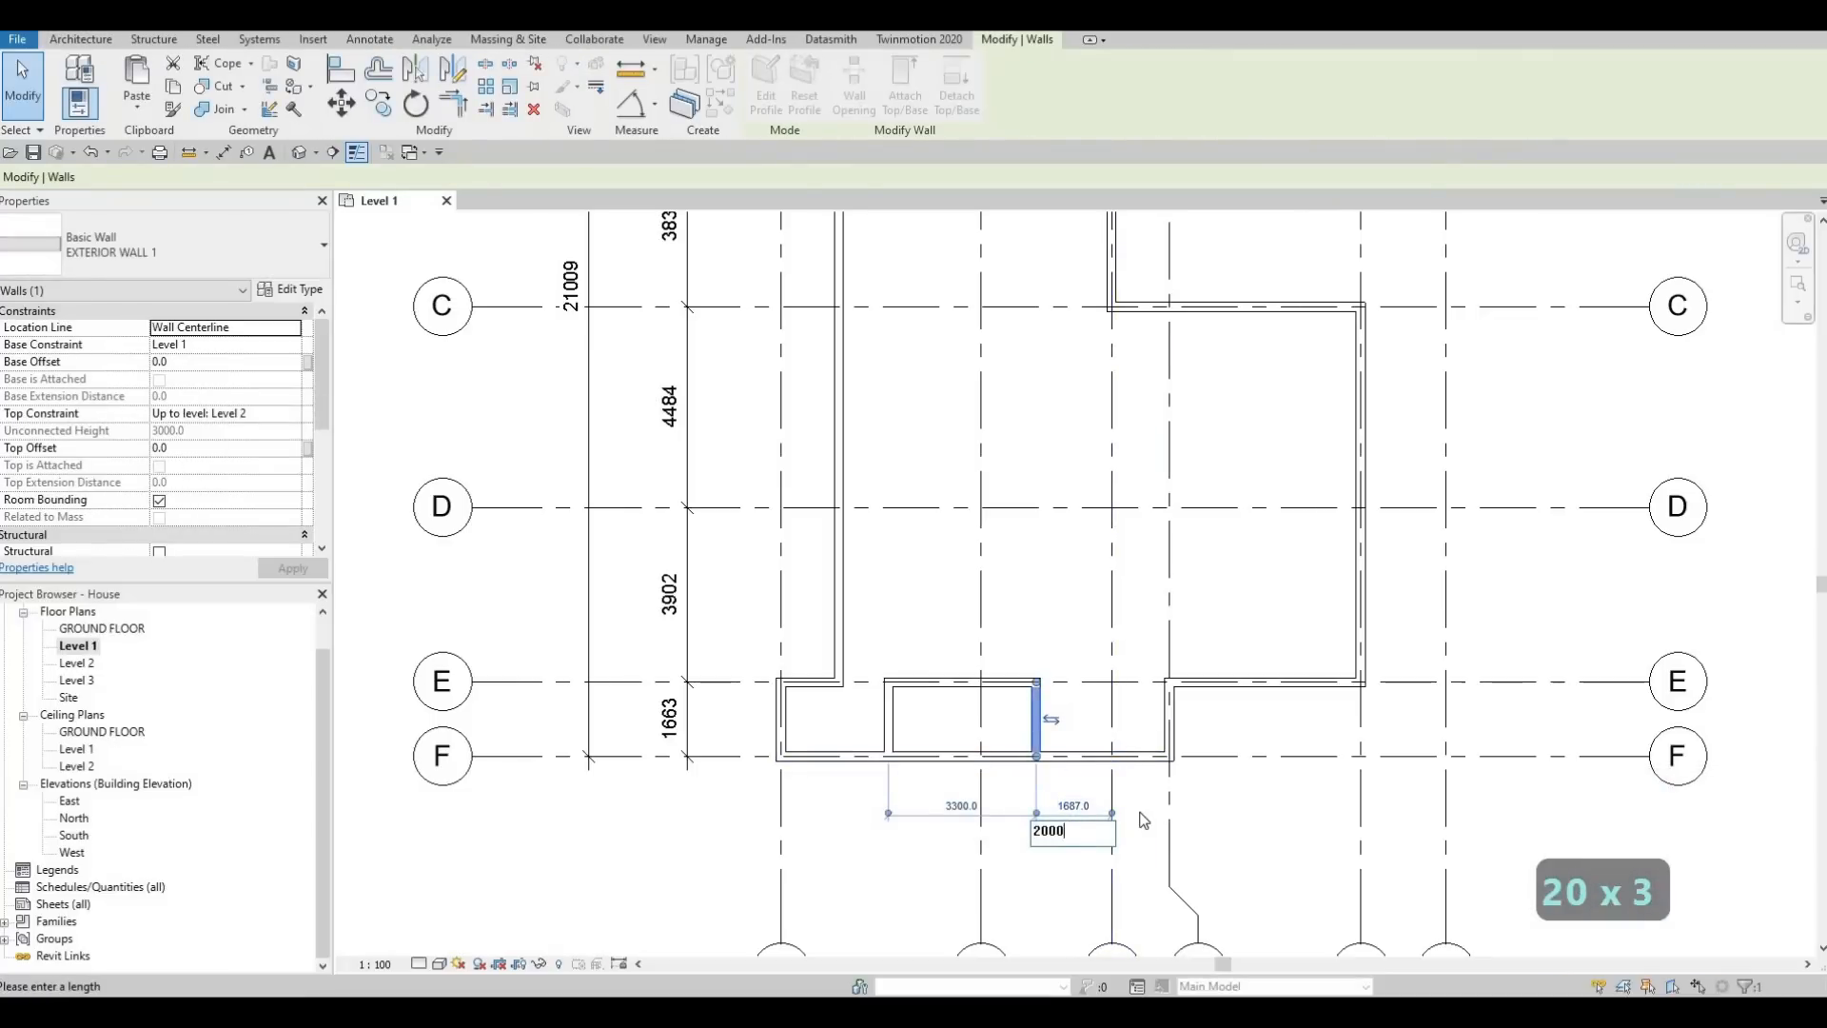
pyautogui.press('Return')
pyautogui.press('Escape')
pyautogui.press('Escape')
# Set the distance from grid 1 to the recess side wall between grids 1 and 2 to 2600 mm
pyautogui.click(888, 723)
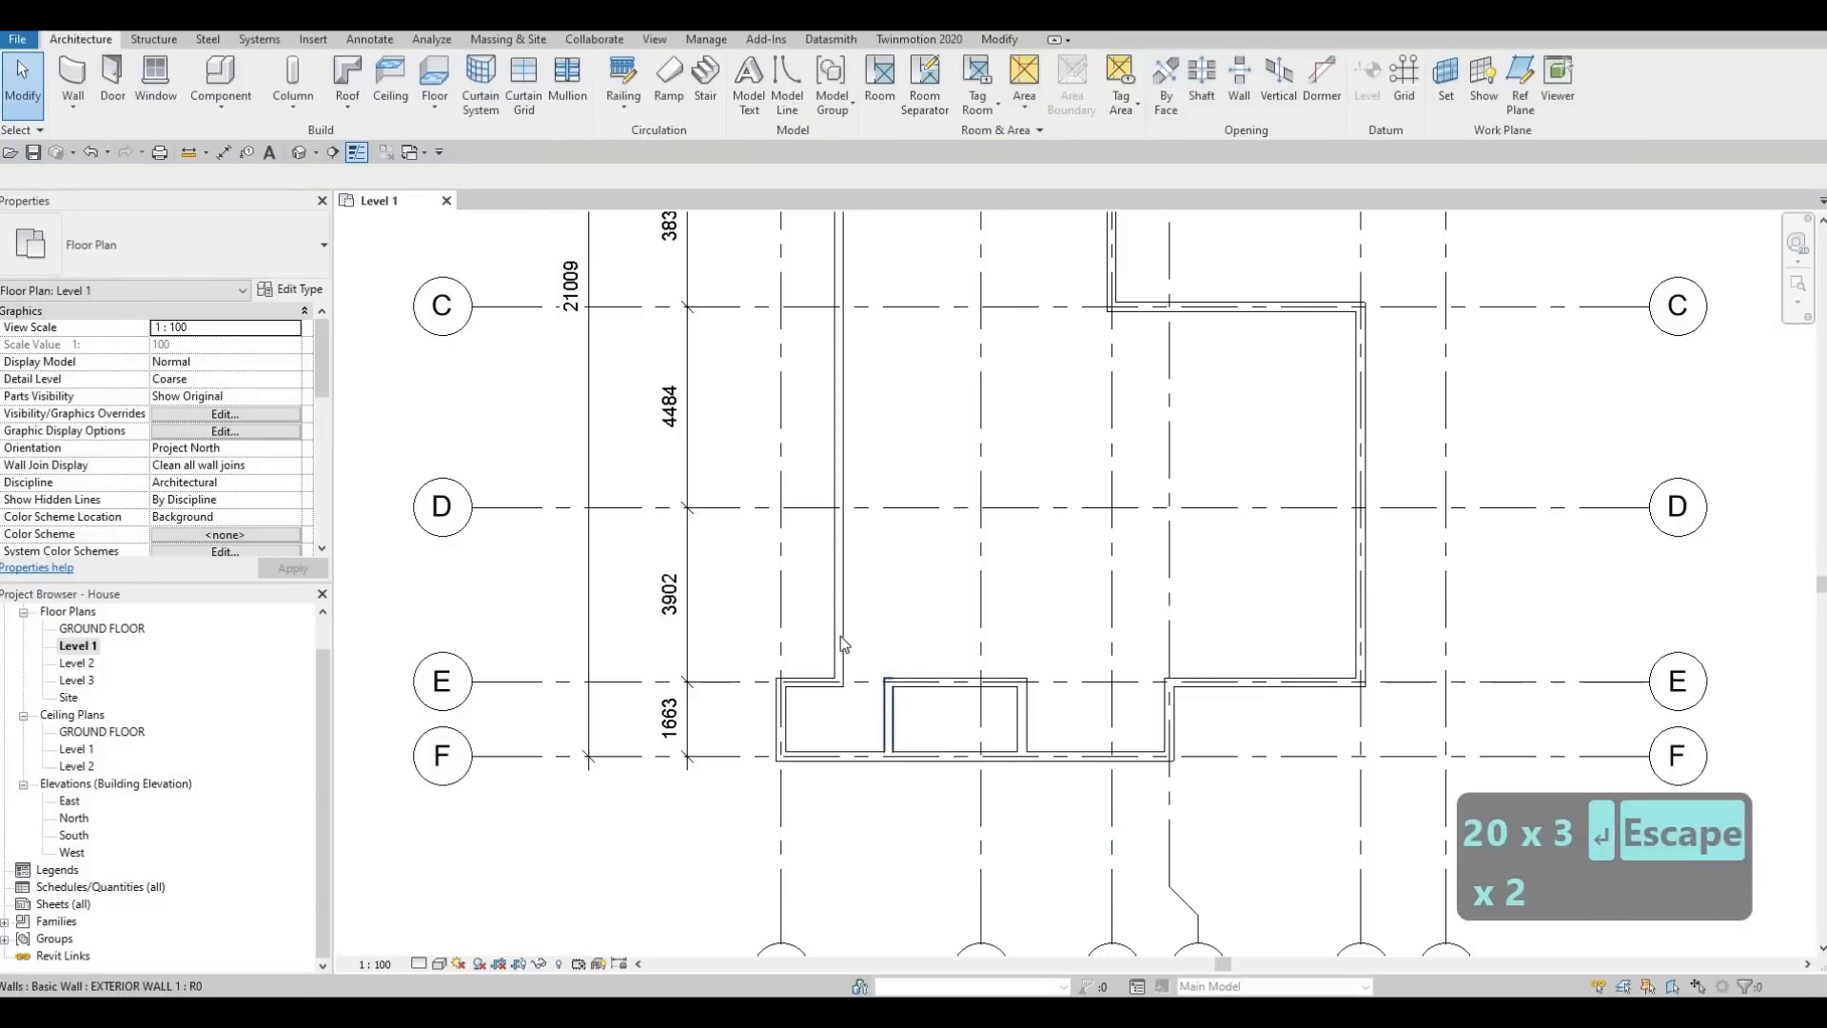
pyautogui.click(831, 614)
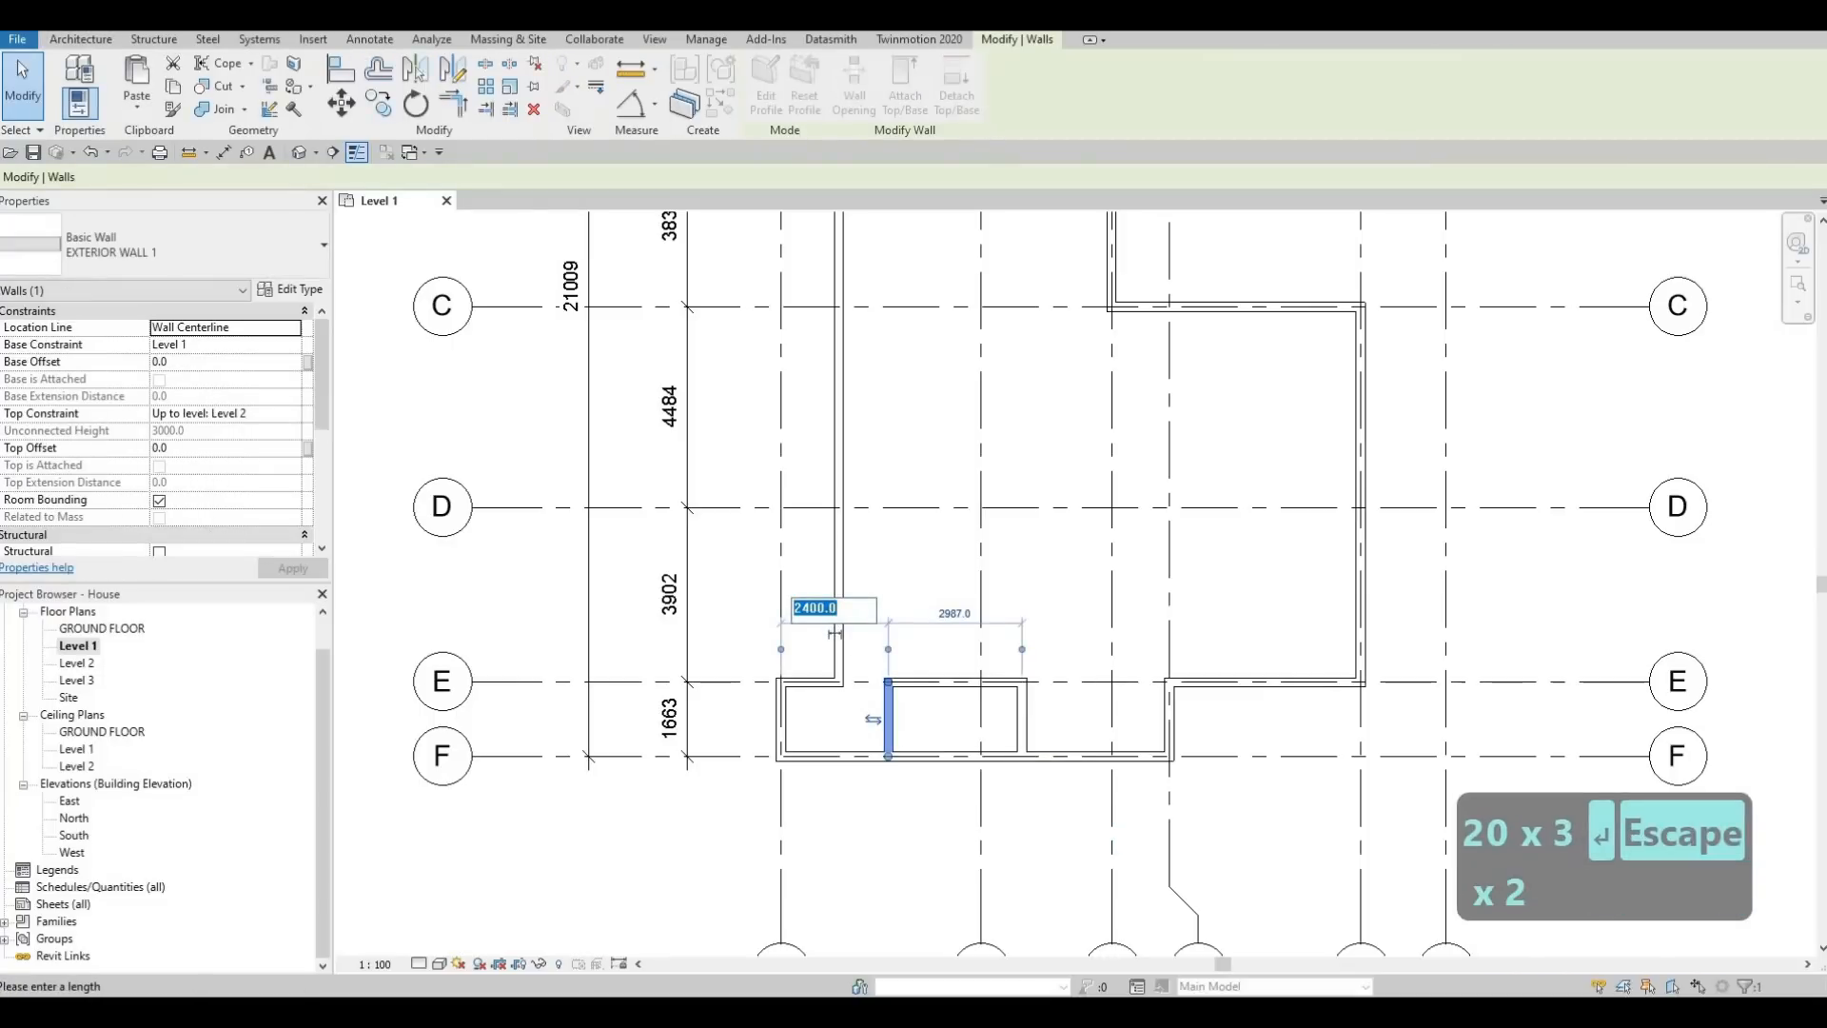
pyautogui.write('2600')
pyautogui.press('Return')
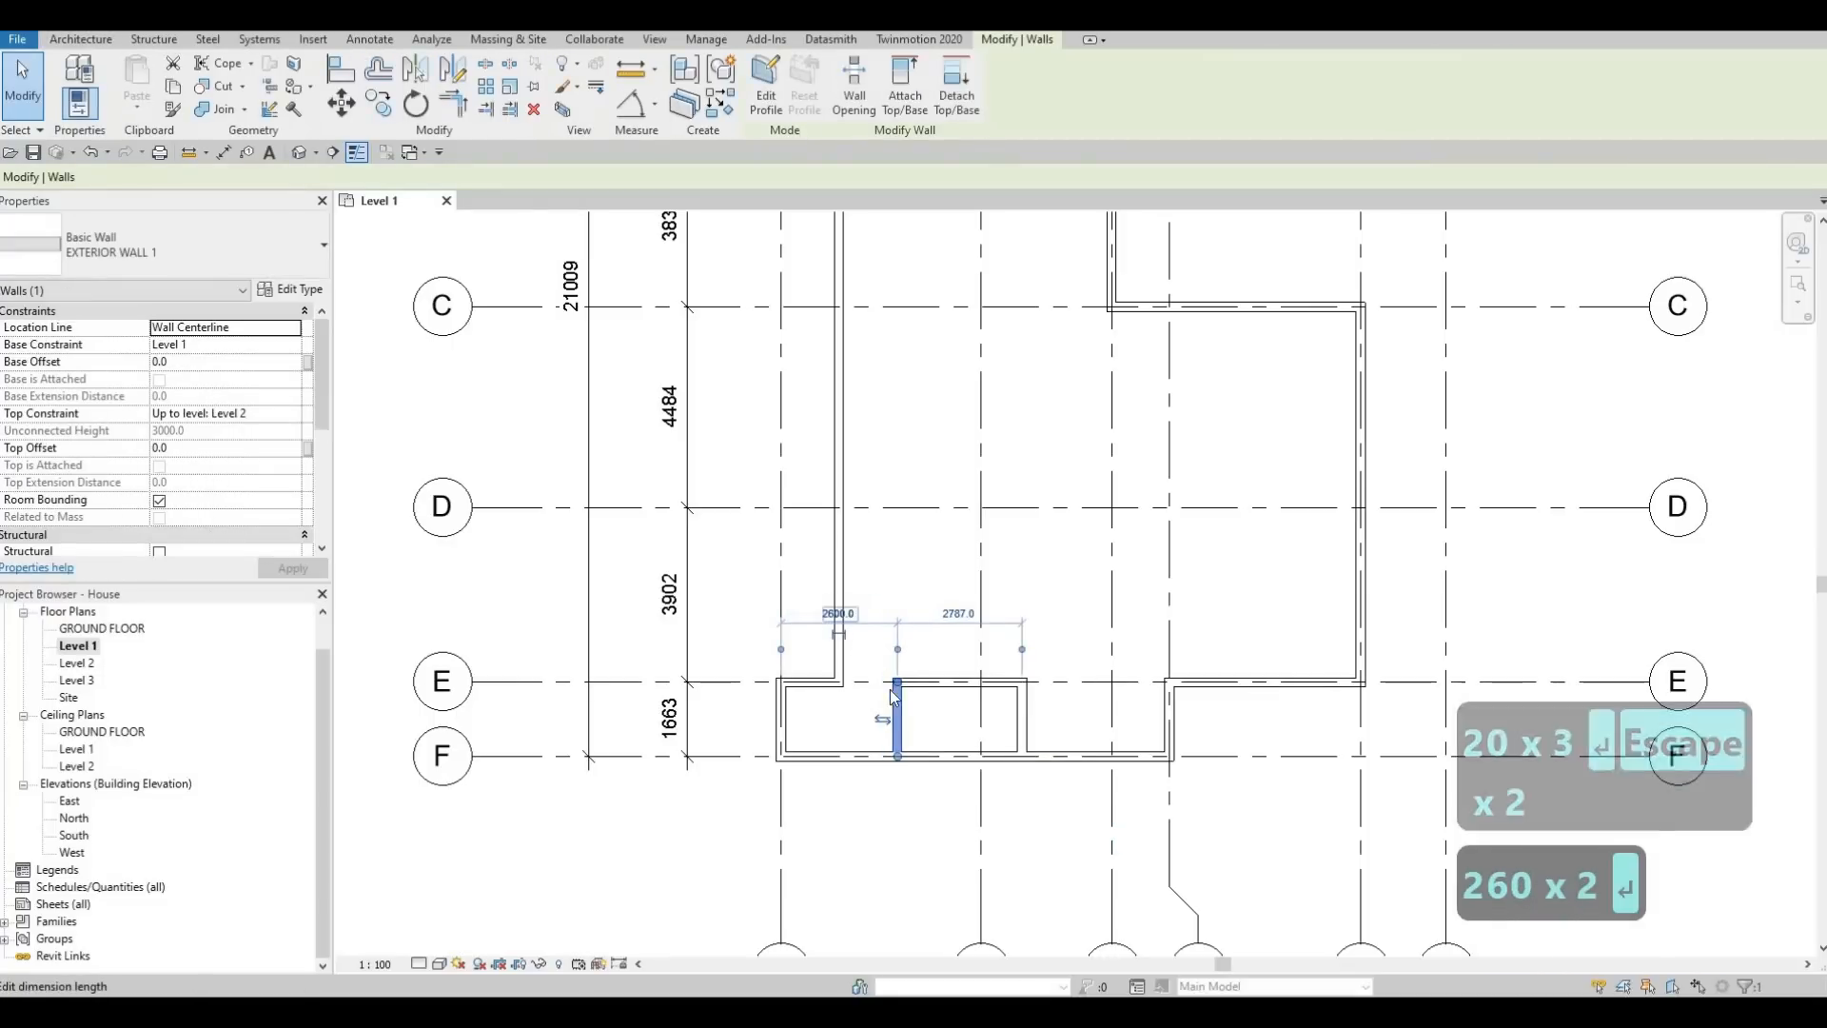
pyautogui.press('Escape')
# Split the grid F wall between the two recess side walls, about 1500 mm from the side wall nearer grid 1
pyautogui.press('Escape')
pyautogui.press('Escape')
pyautogui.moveTo(894, 712); pyautogui.dragTo(984, 701, button='middle')
pyautogui.scroll(1, 989, 705)
pyautogui.press('Escape')
pyautogui.press('Escape')
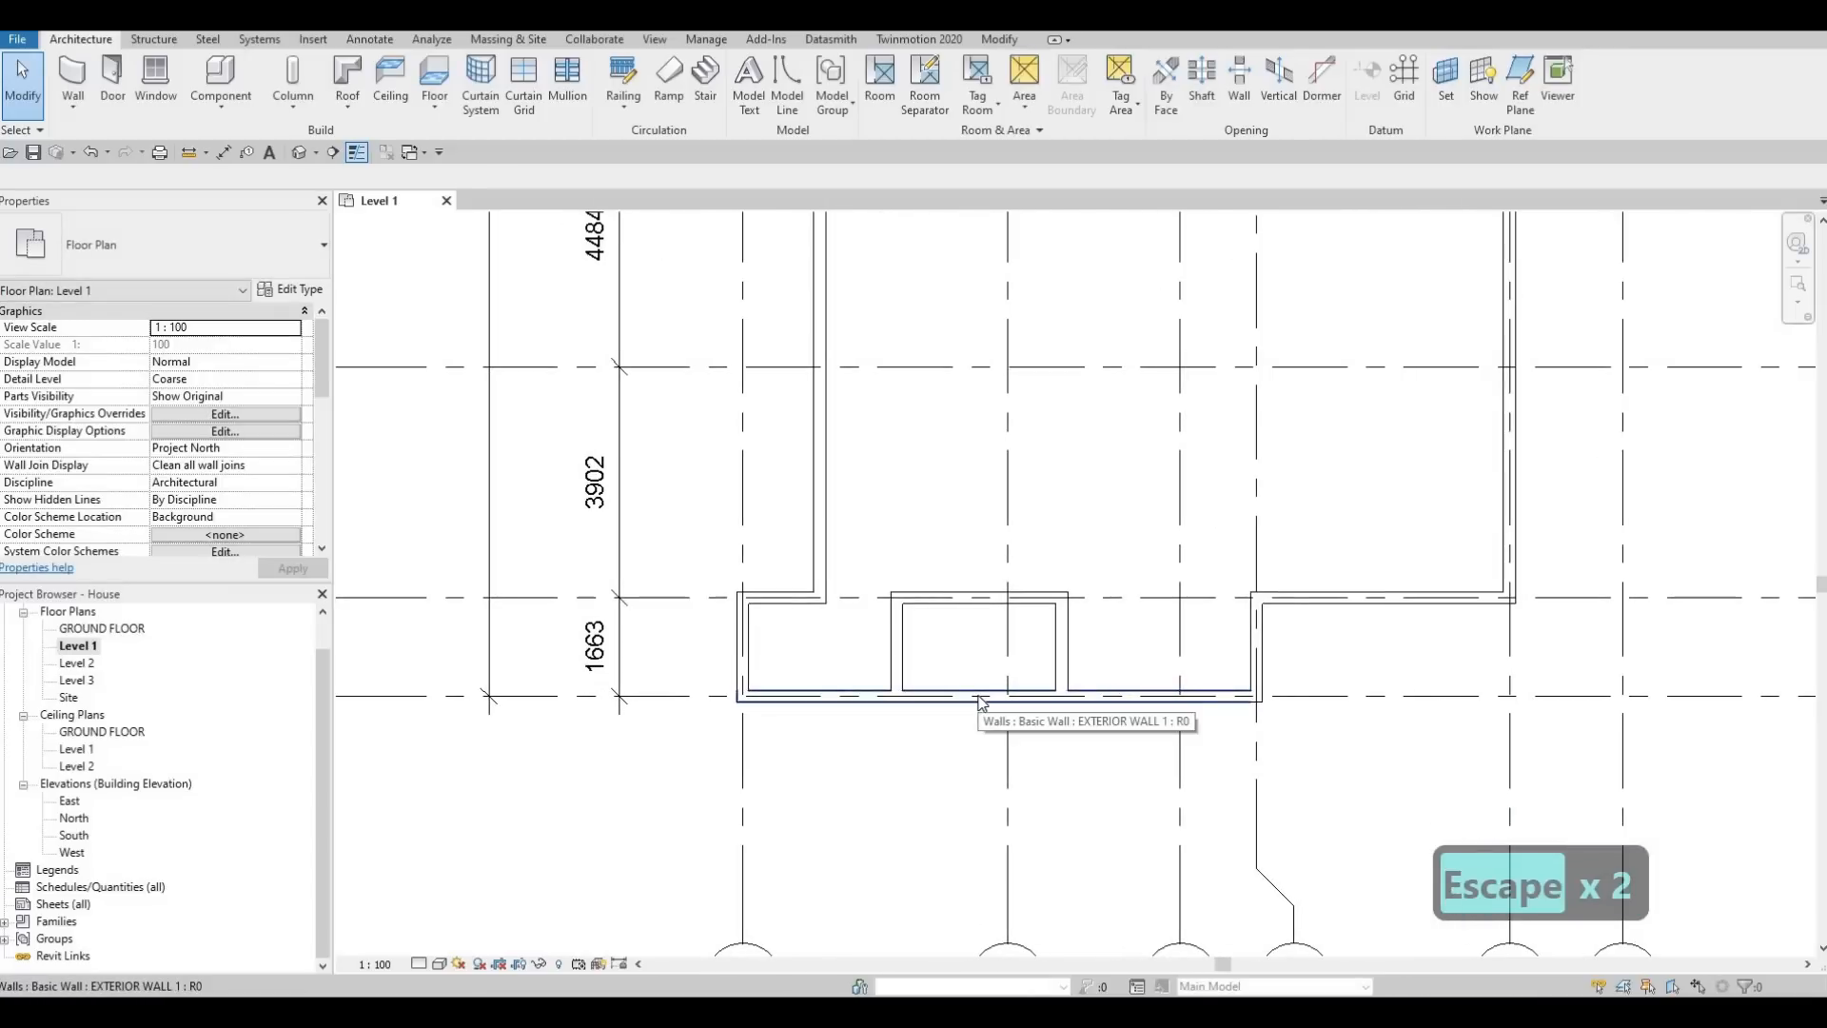
pyautogui.press('s')
pyautogui.press('l')
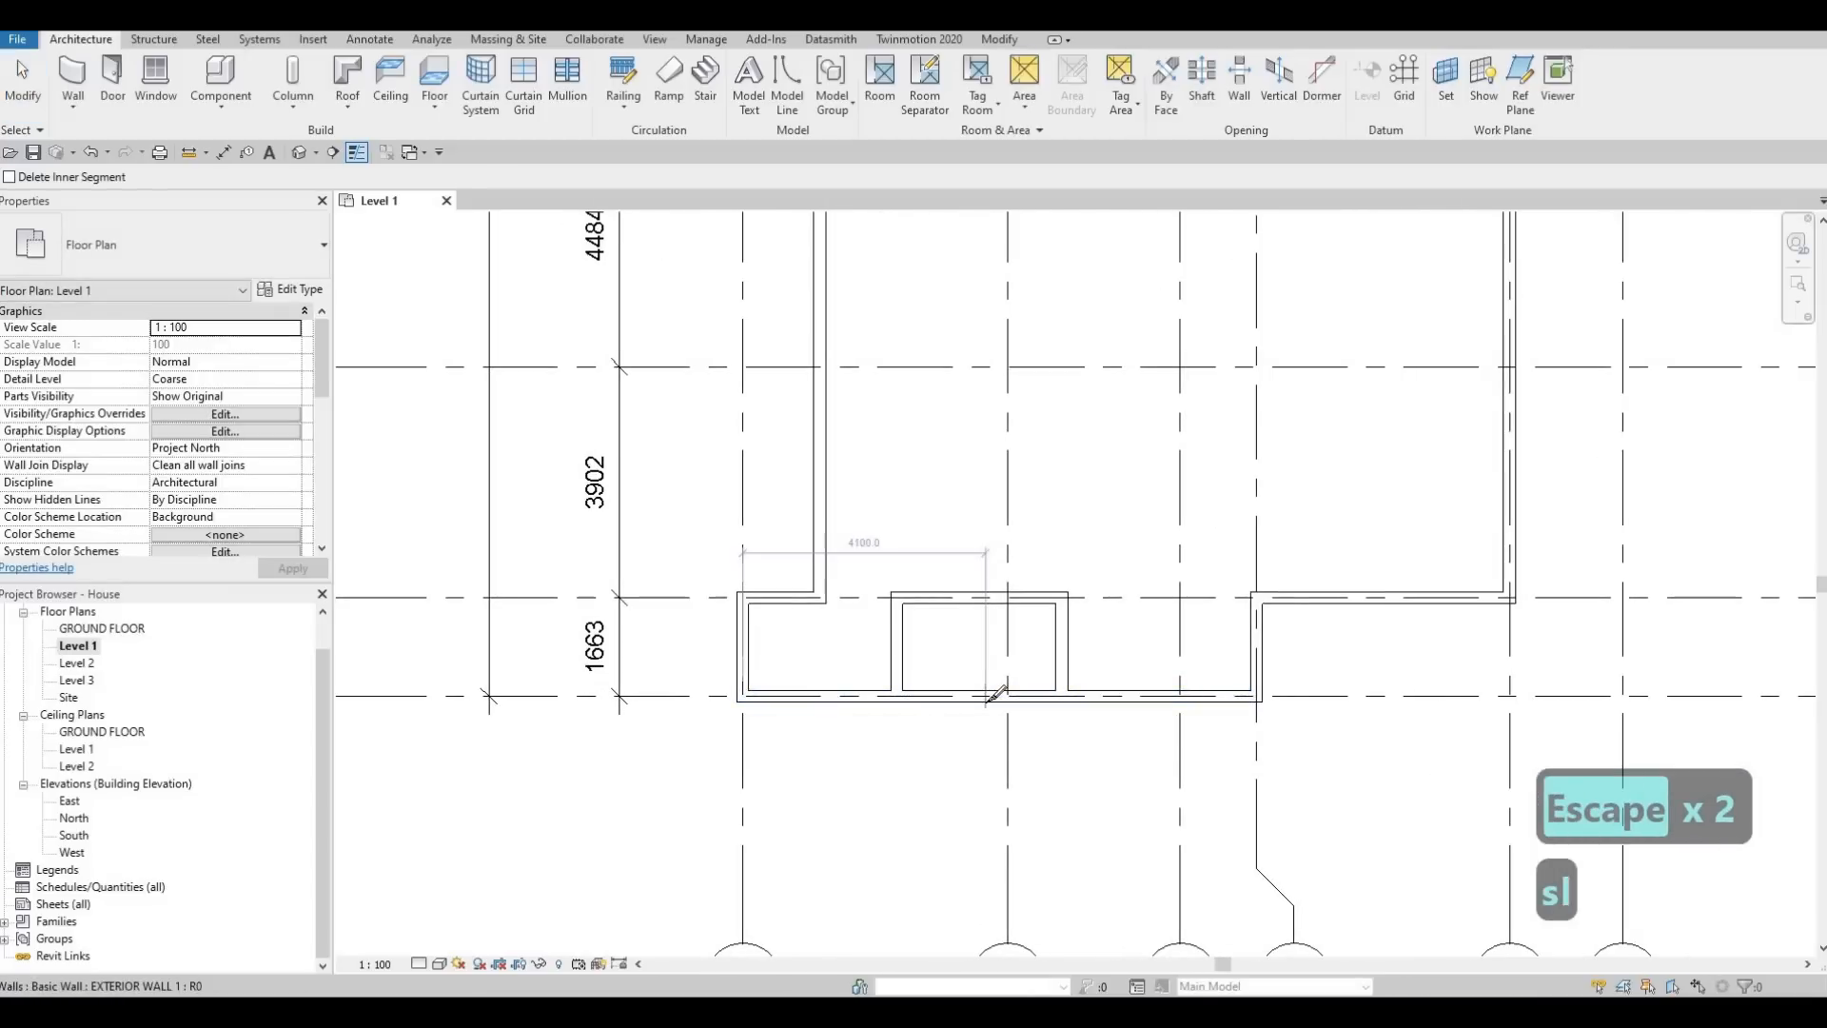
pyautogui.click(999, 723)
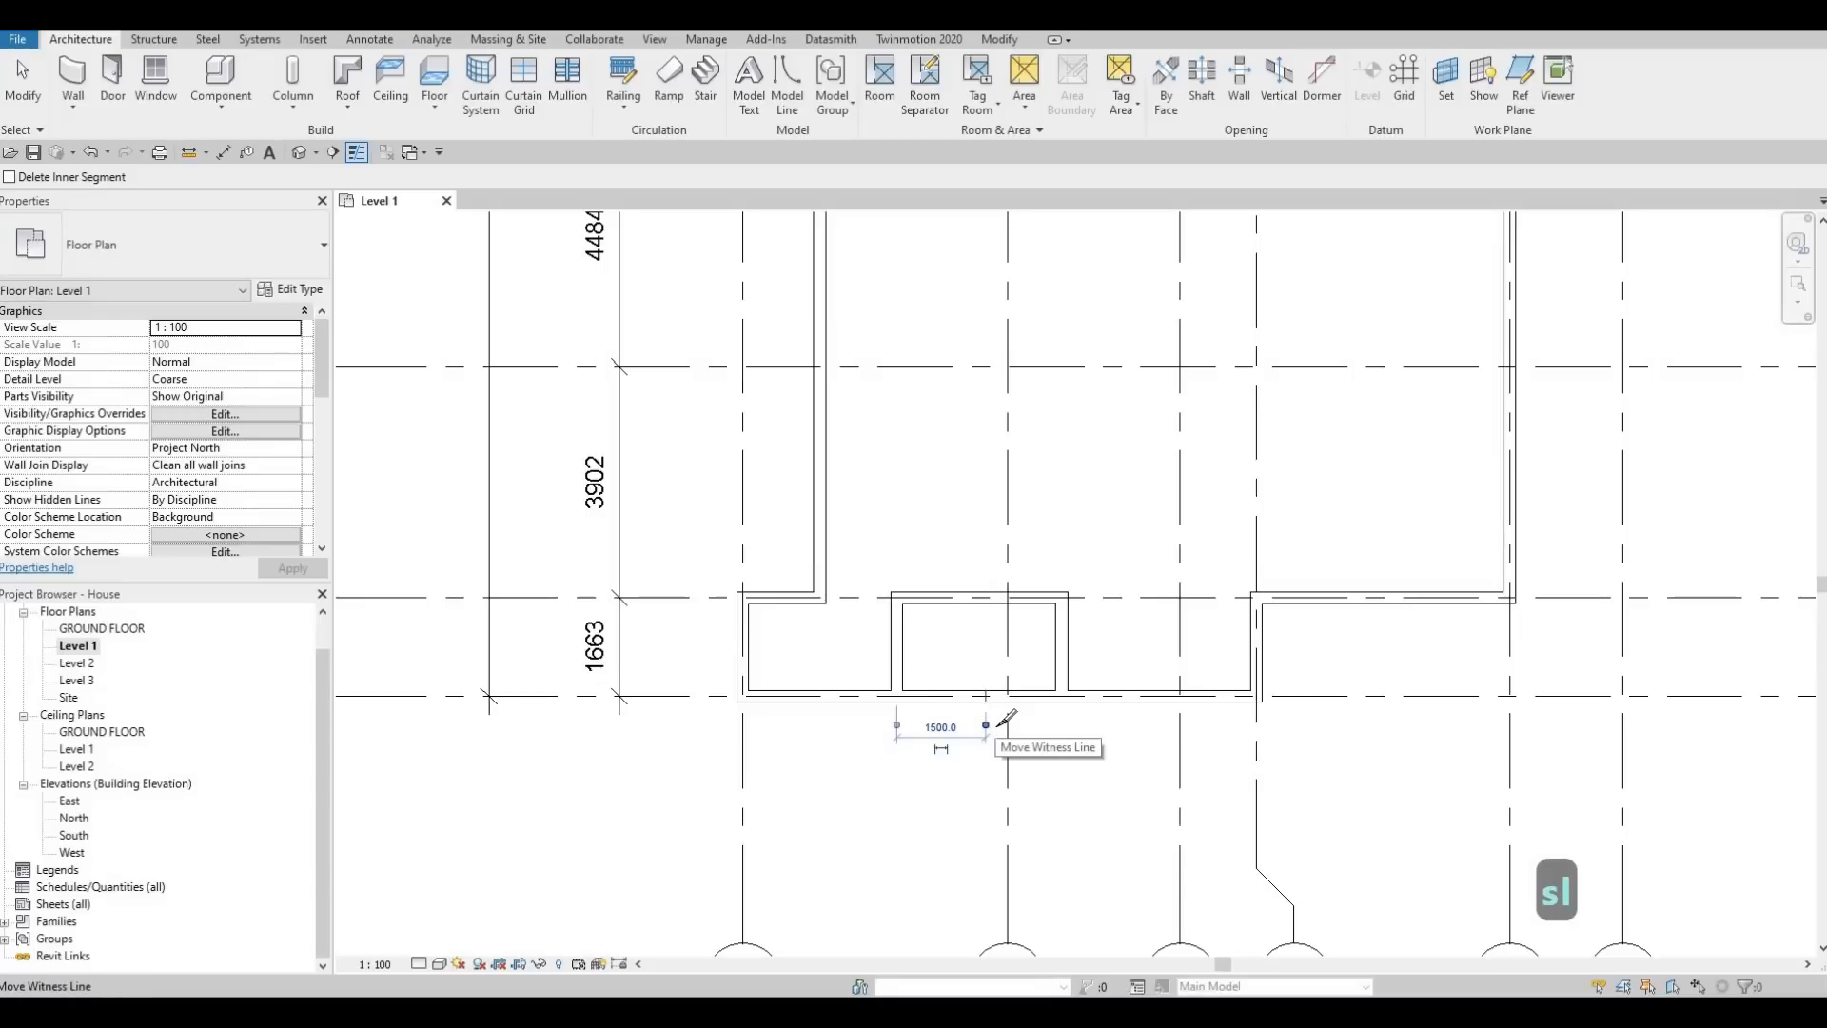
pyautogui.press('Escape')
pyautogui.press('Escape')
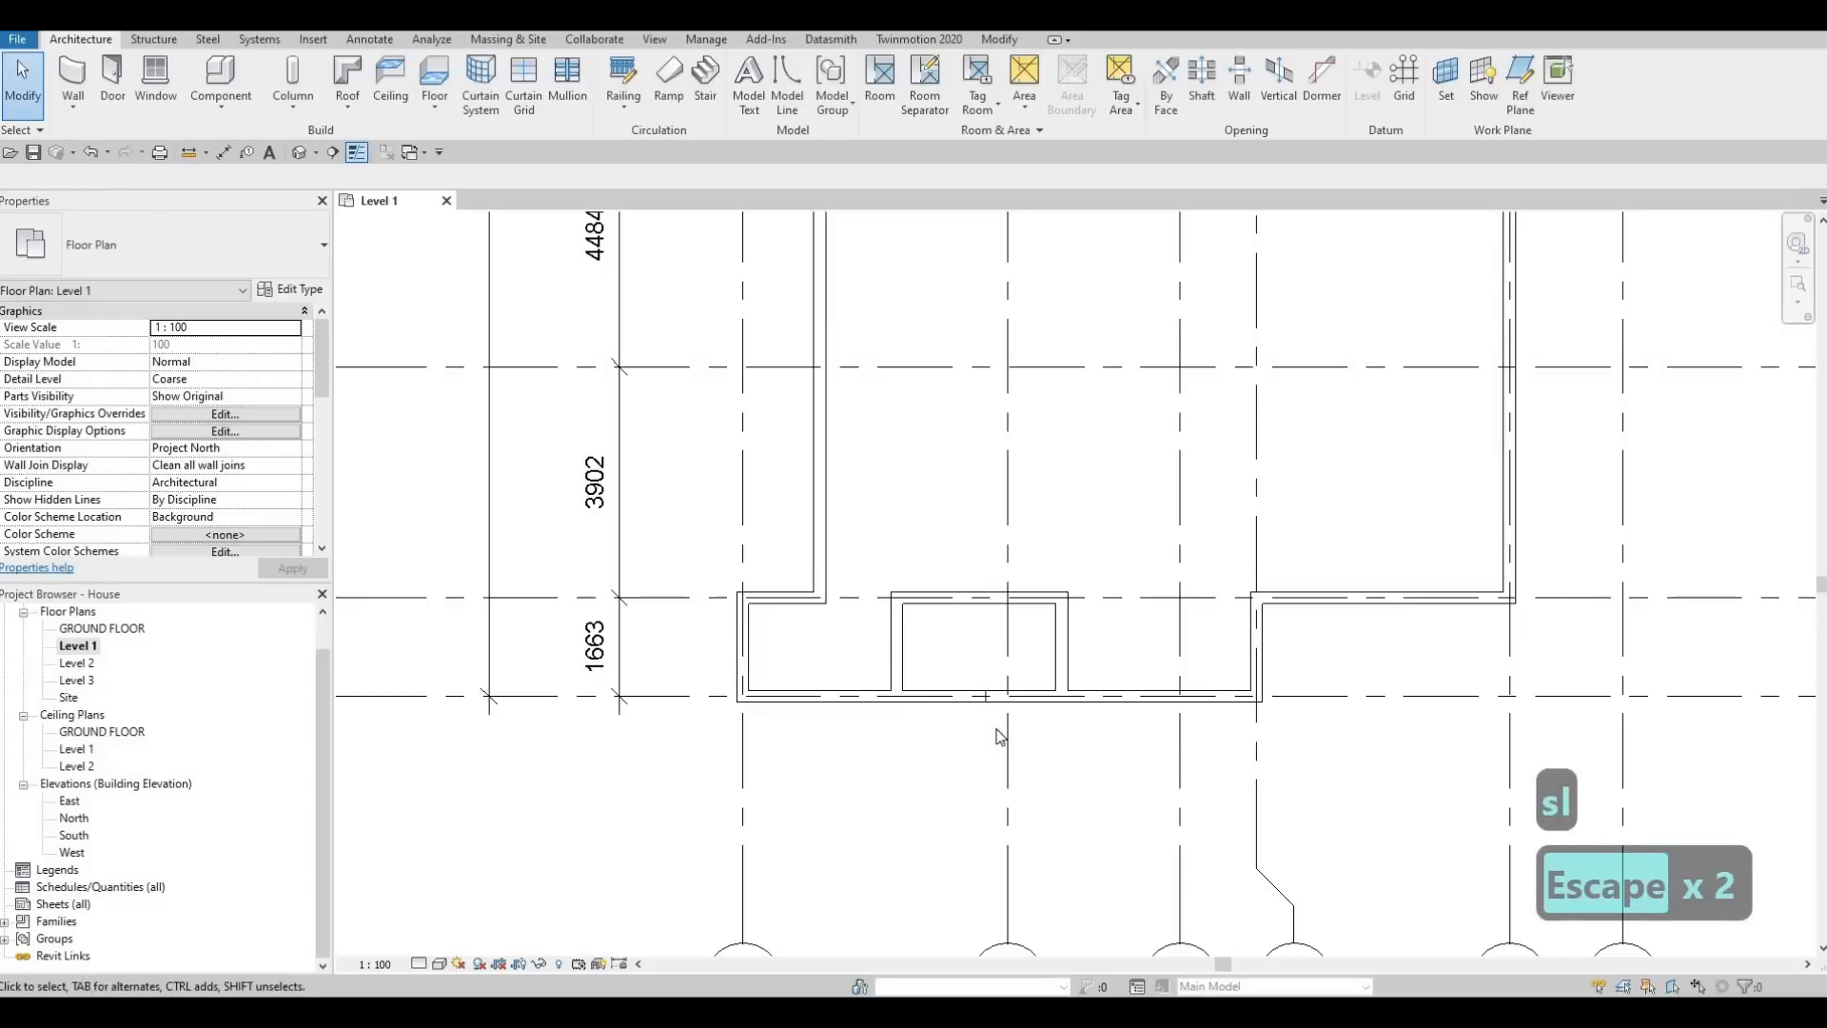
# Trim both pieces of the grid F wall to the recess side walls so they form corners and leave the recess open
pyautogui.press('t')
pyautogui.press('r')
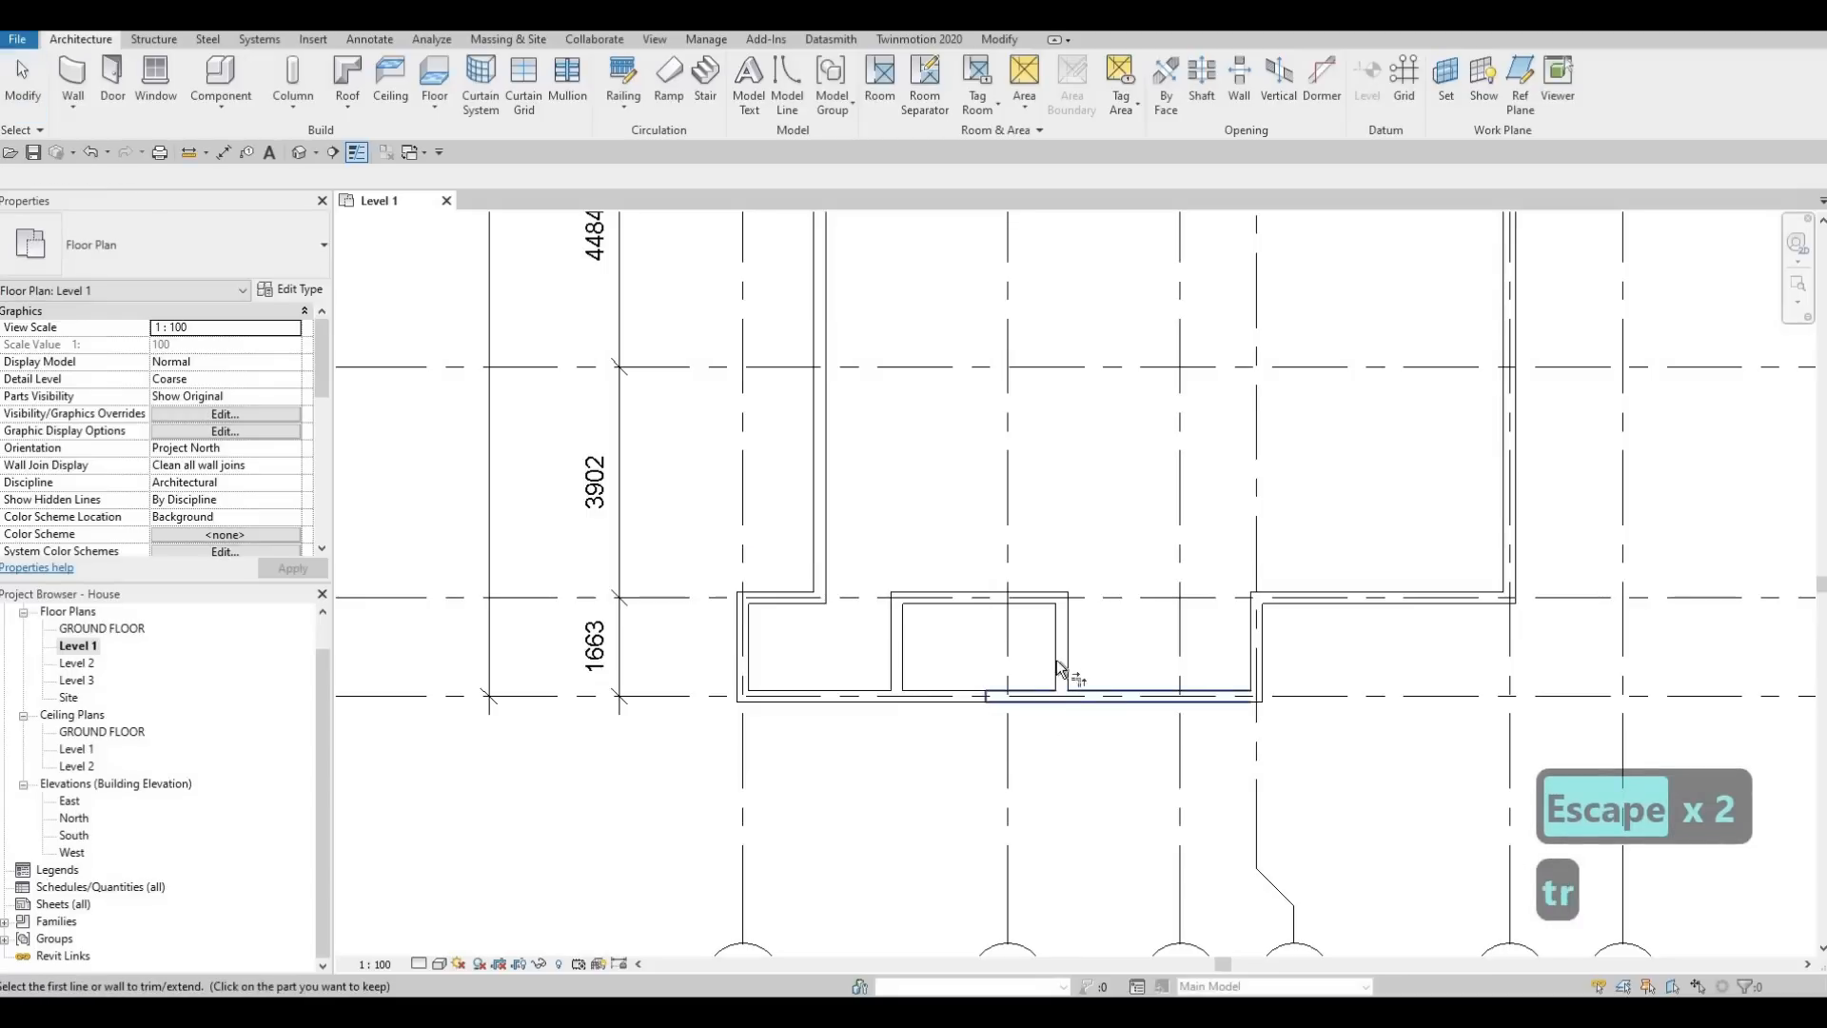
pyautogui.click(1093, 697)
pyautogui.click(895, 687)
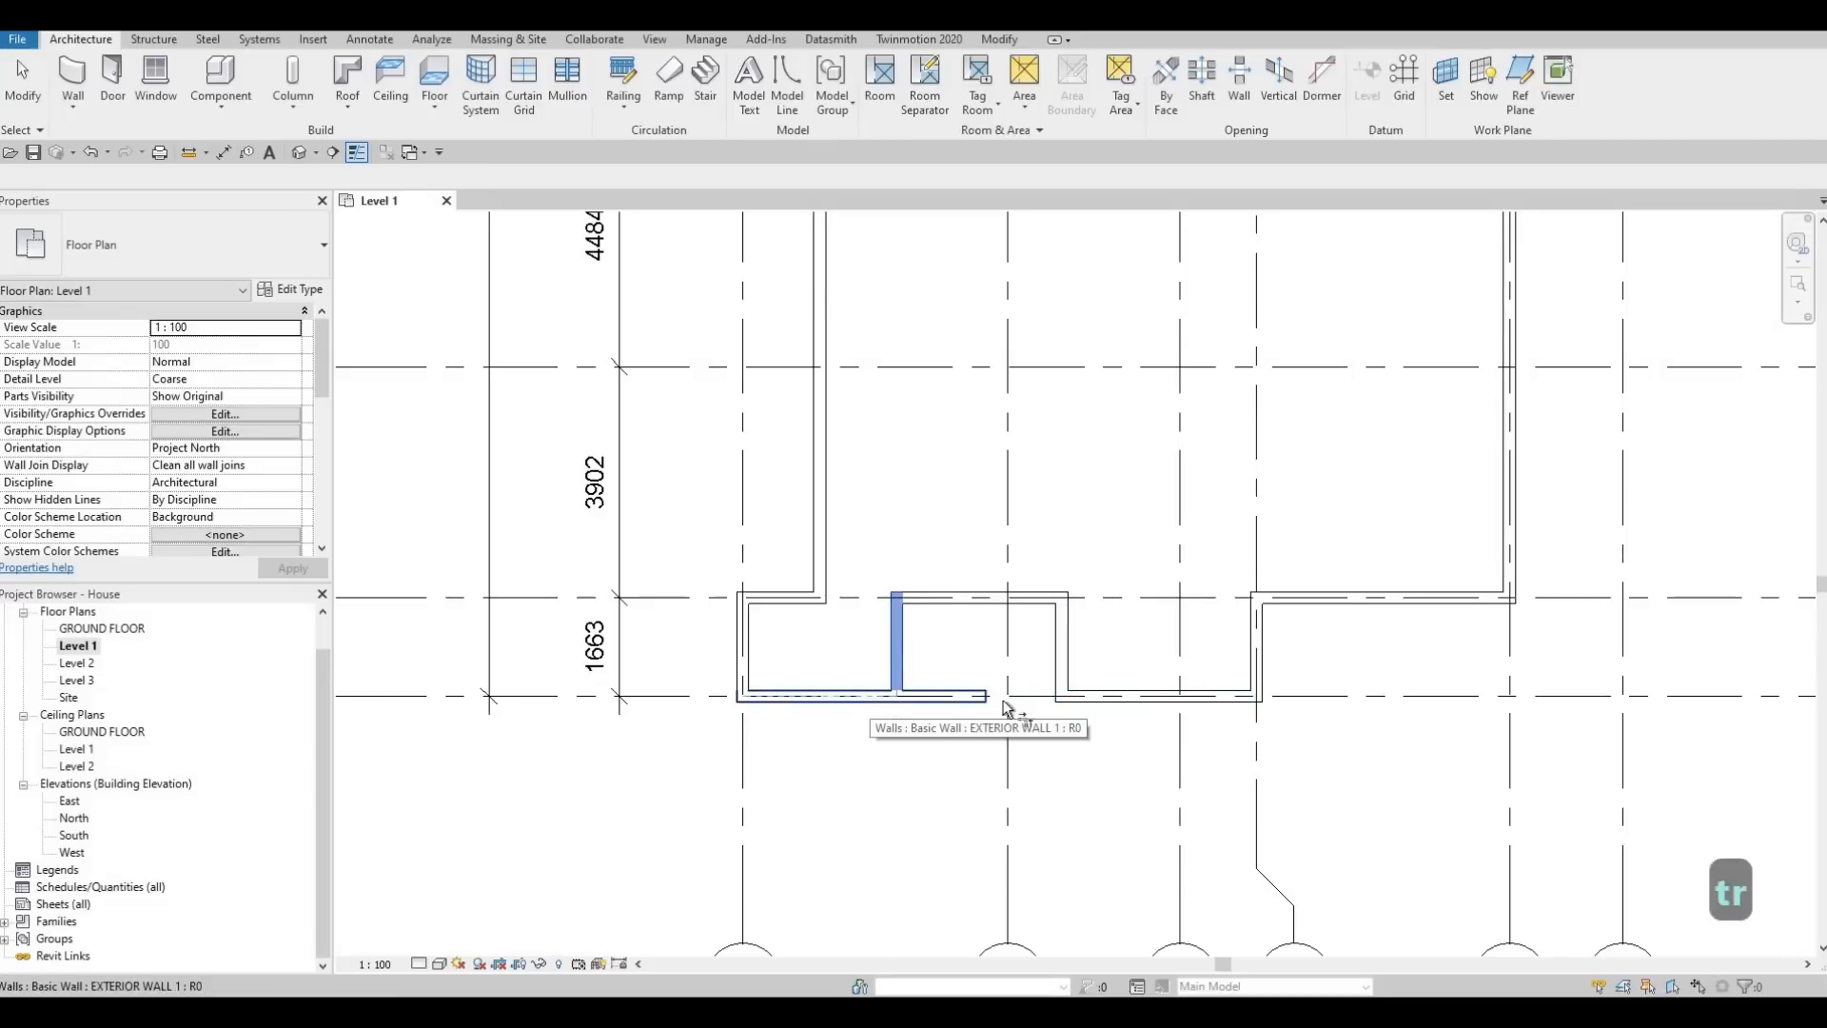
pyautogui.click(870, 691)
# Examine the complete exterior wall outline on the Level 1 plan, including the recess between grids E and F
pyautogui.scroll(-1, 1022, 643)
pyautogui.scroll(-1, 944, 643)
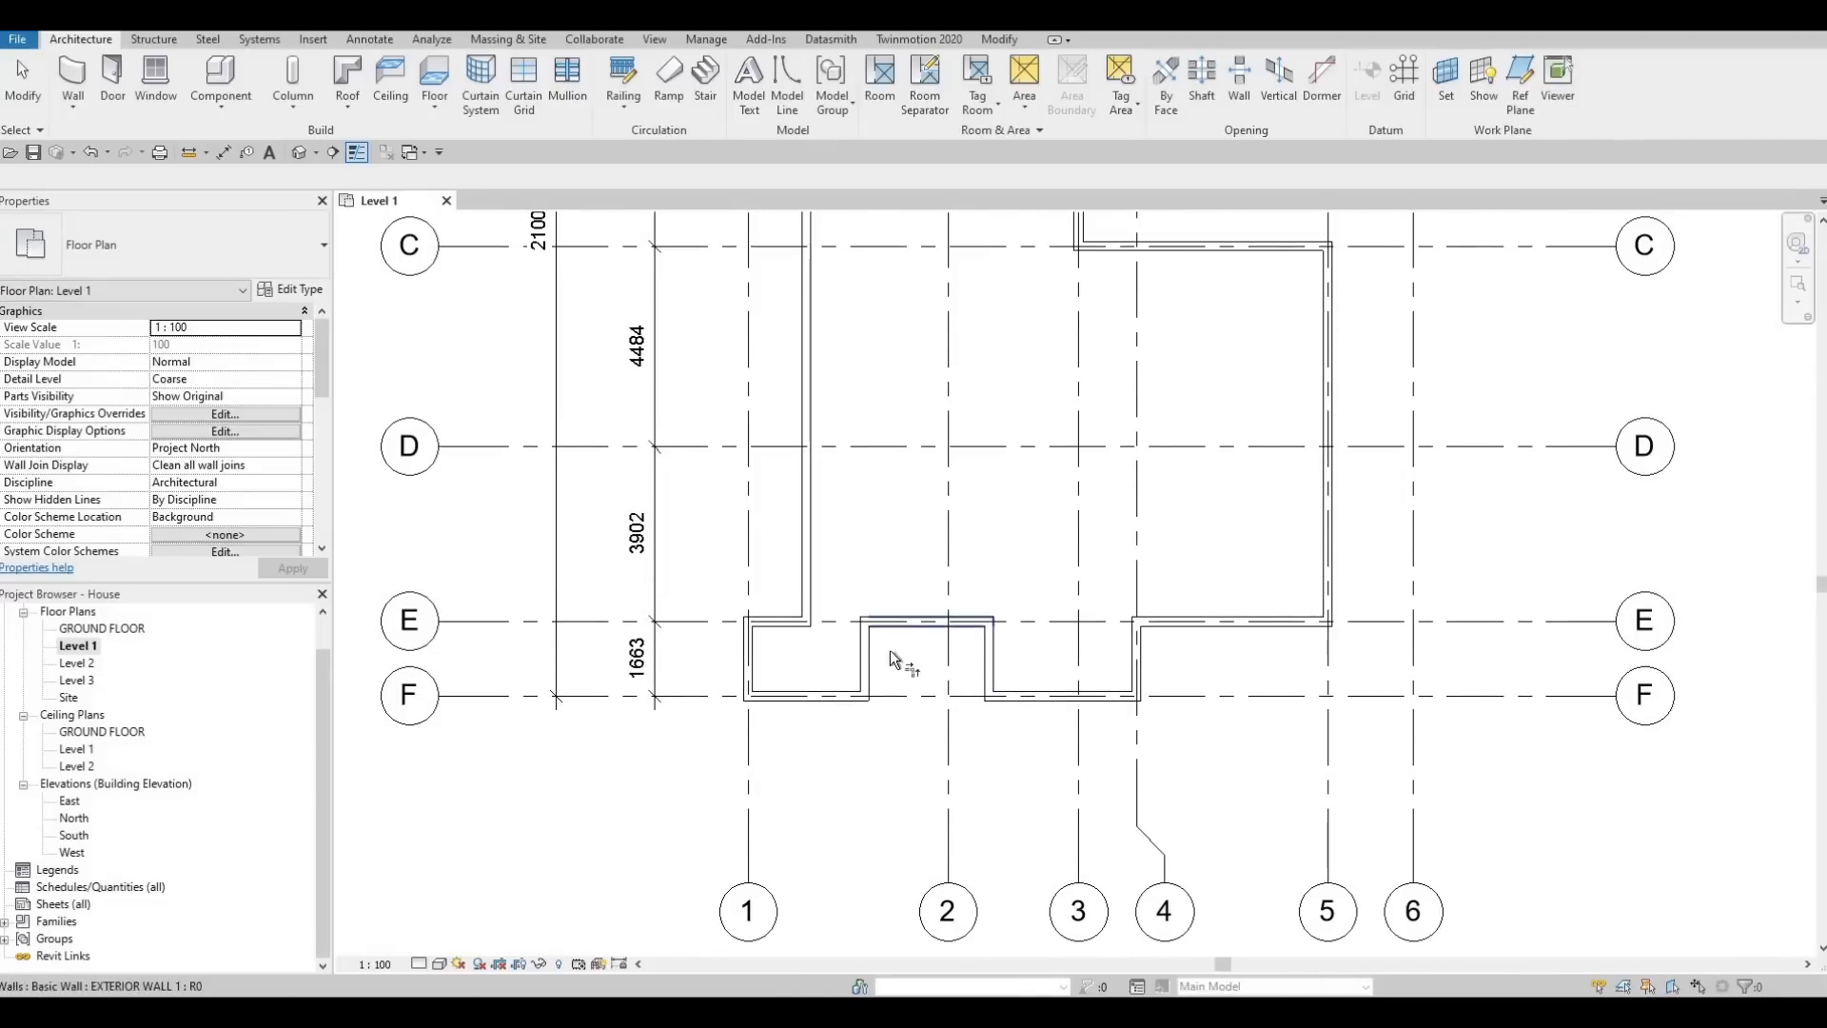
pyautogui.moveTo(984, 687)
pyautogui.mouseDown(button='middle')
pyautogui.moveTo(989, 666)
pyautogui.moveTo(964, 719)
pyautogui.moveTo(971, 702)
pyautogui.mouseUp(button='middle')
pyautogui.scroll(-2, 972, 702)
pyautogui.moveTo(960, 592); pyautogui.dragTo(937, 625, button='middle')
pyautogui.scroll(-1, 942, 633)
pyautogui.press('t')
pyautogui.press('r')
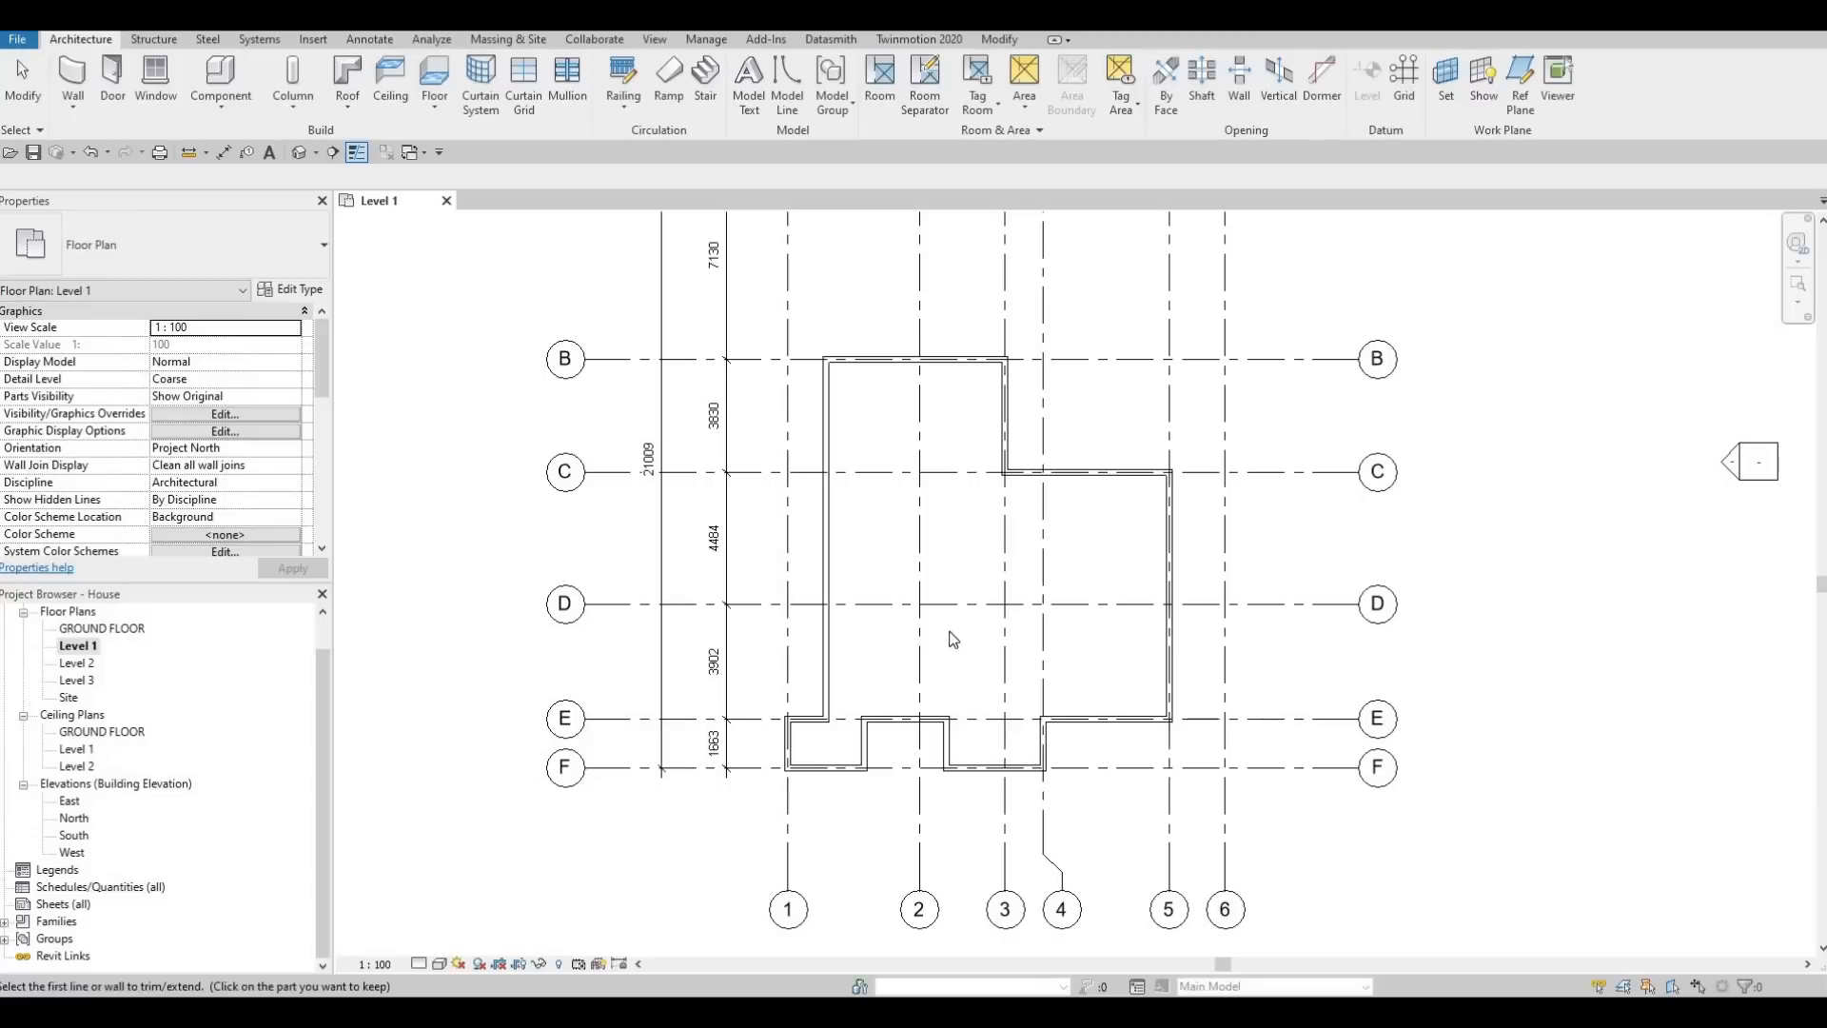
pyautogui.press('Escape')
pyautogui.press('Escape')
pyautogui.scroll(-2, 1088, 752)
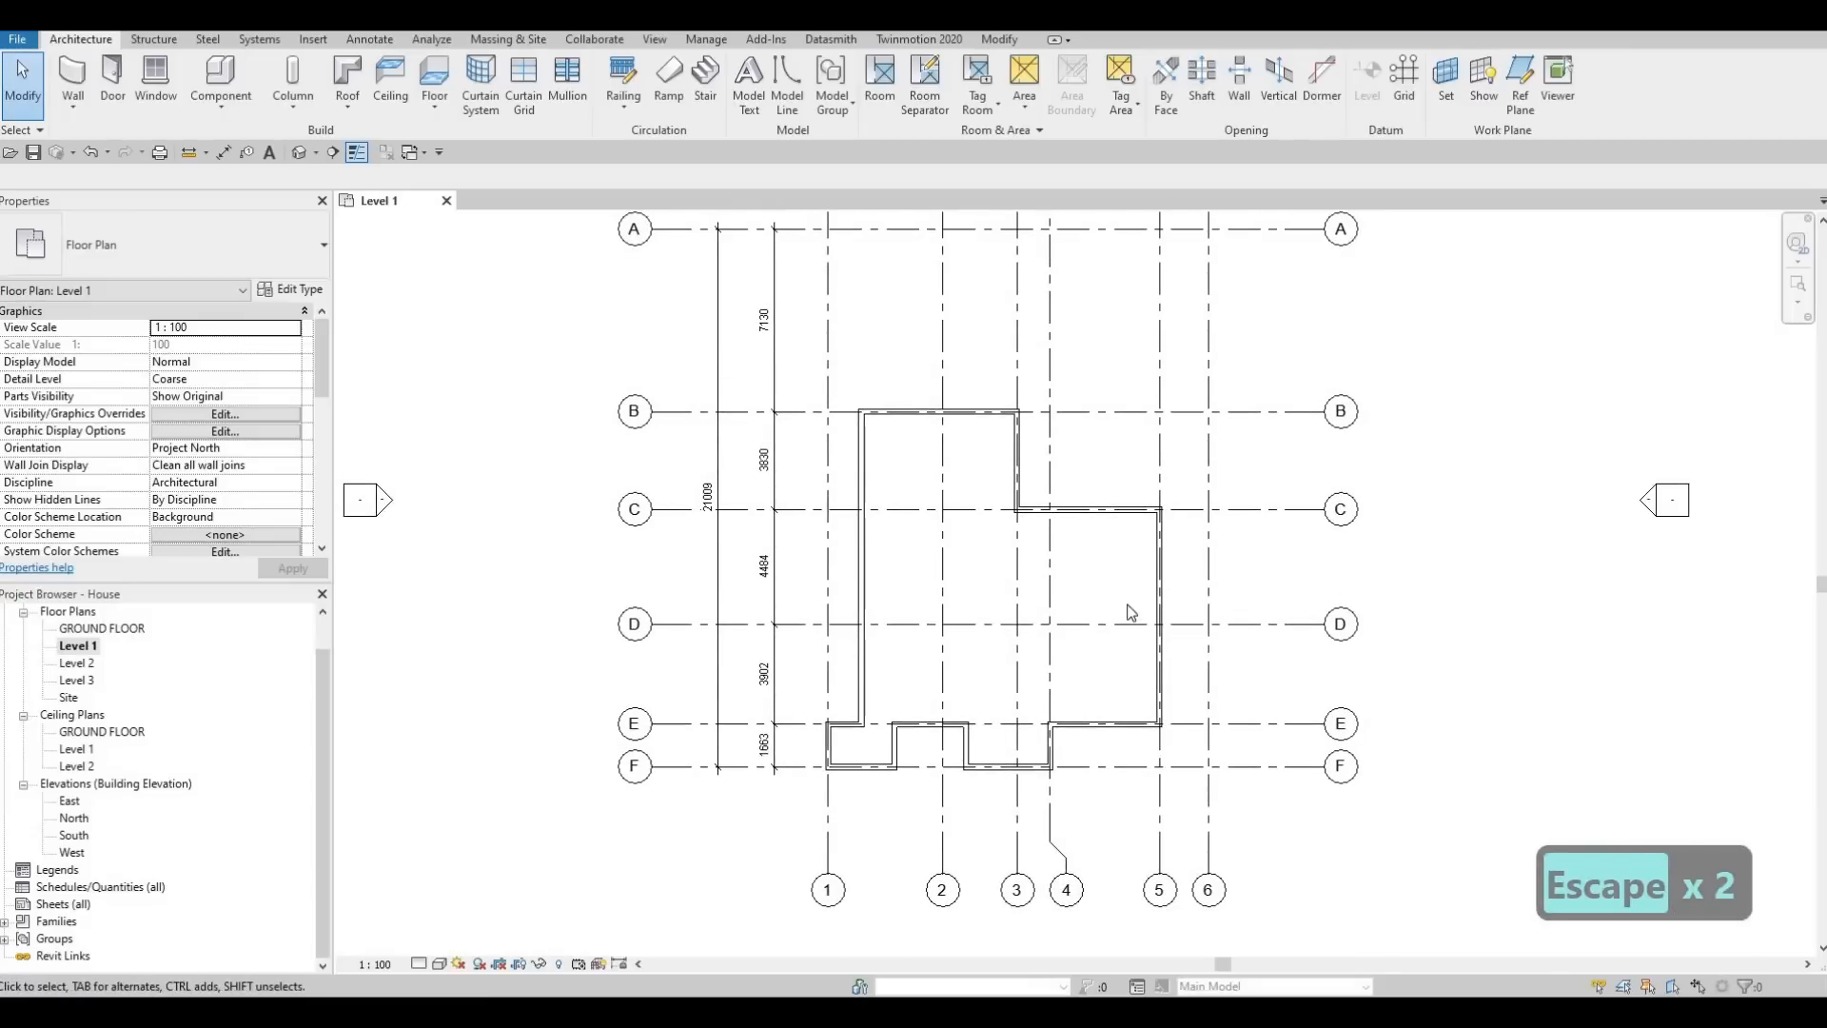
pyautogui.moveTo(1099, 601); pyautogui.dragTo(1022, 594, button='middle')
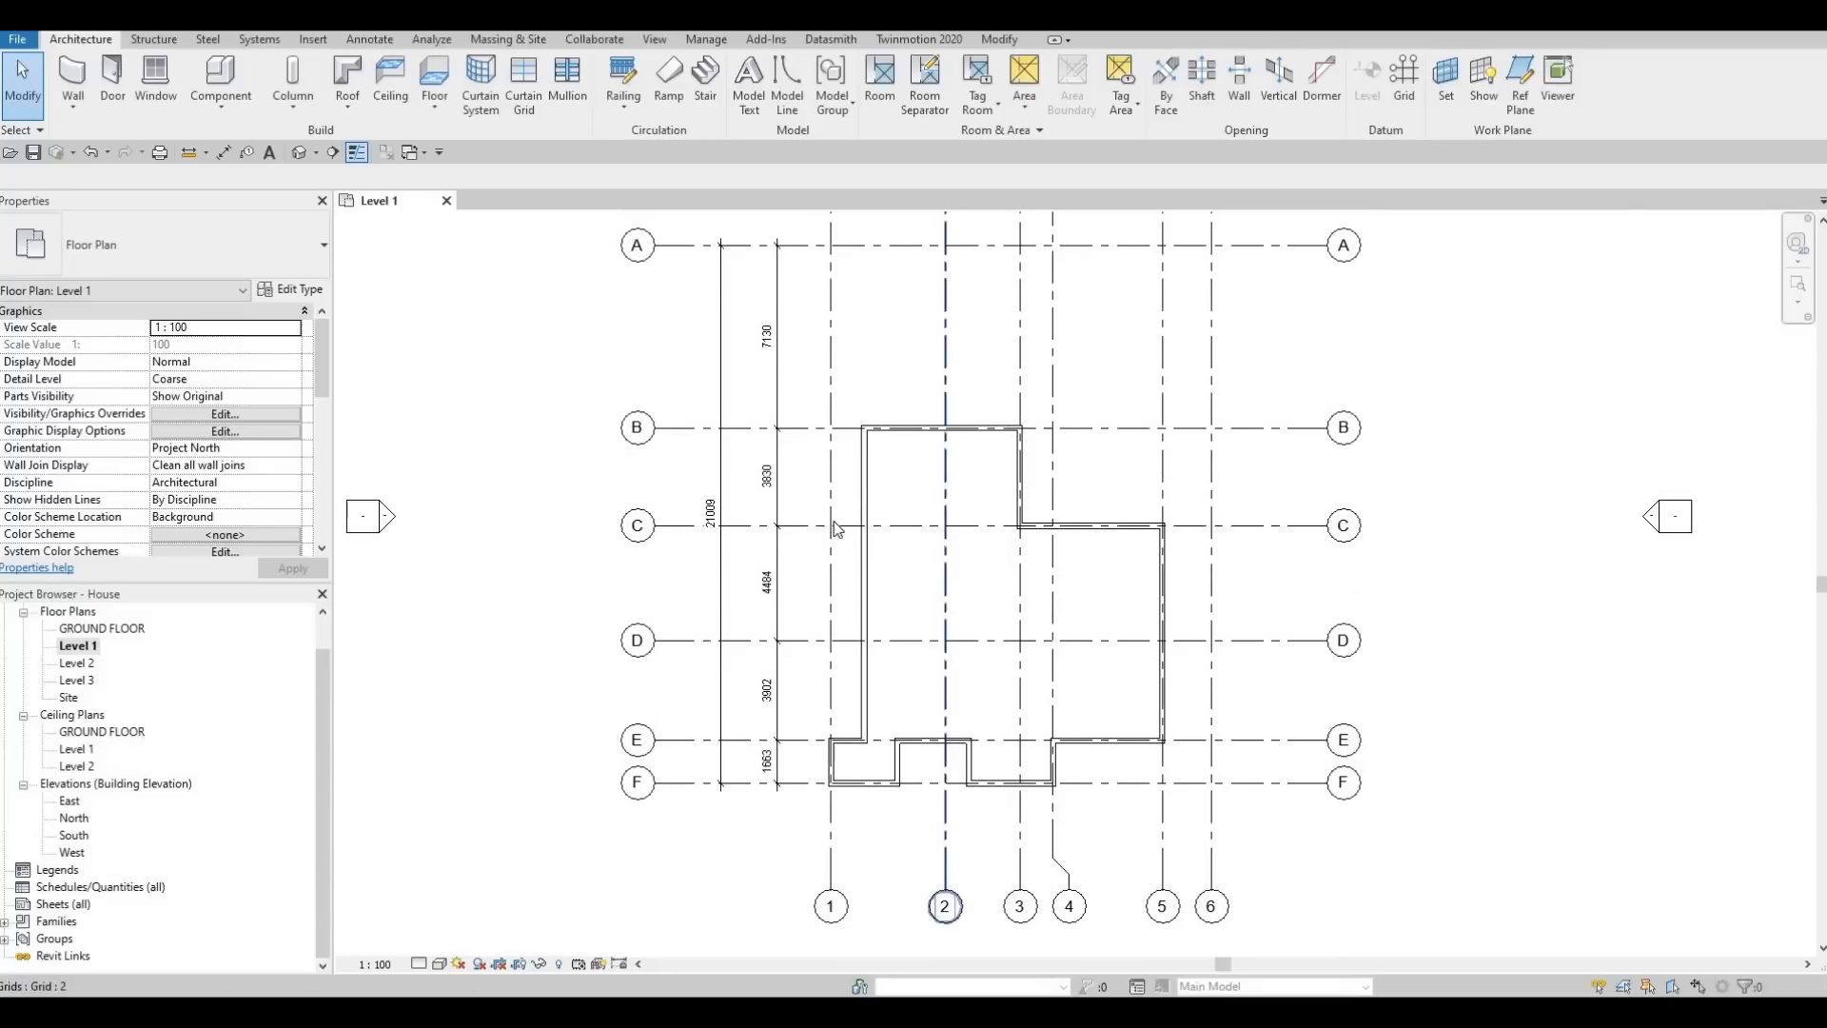
pyautogui.moveTo(905, 600); pyautogui.dragTo(875, 542, button='middle')
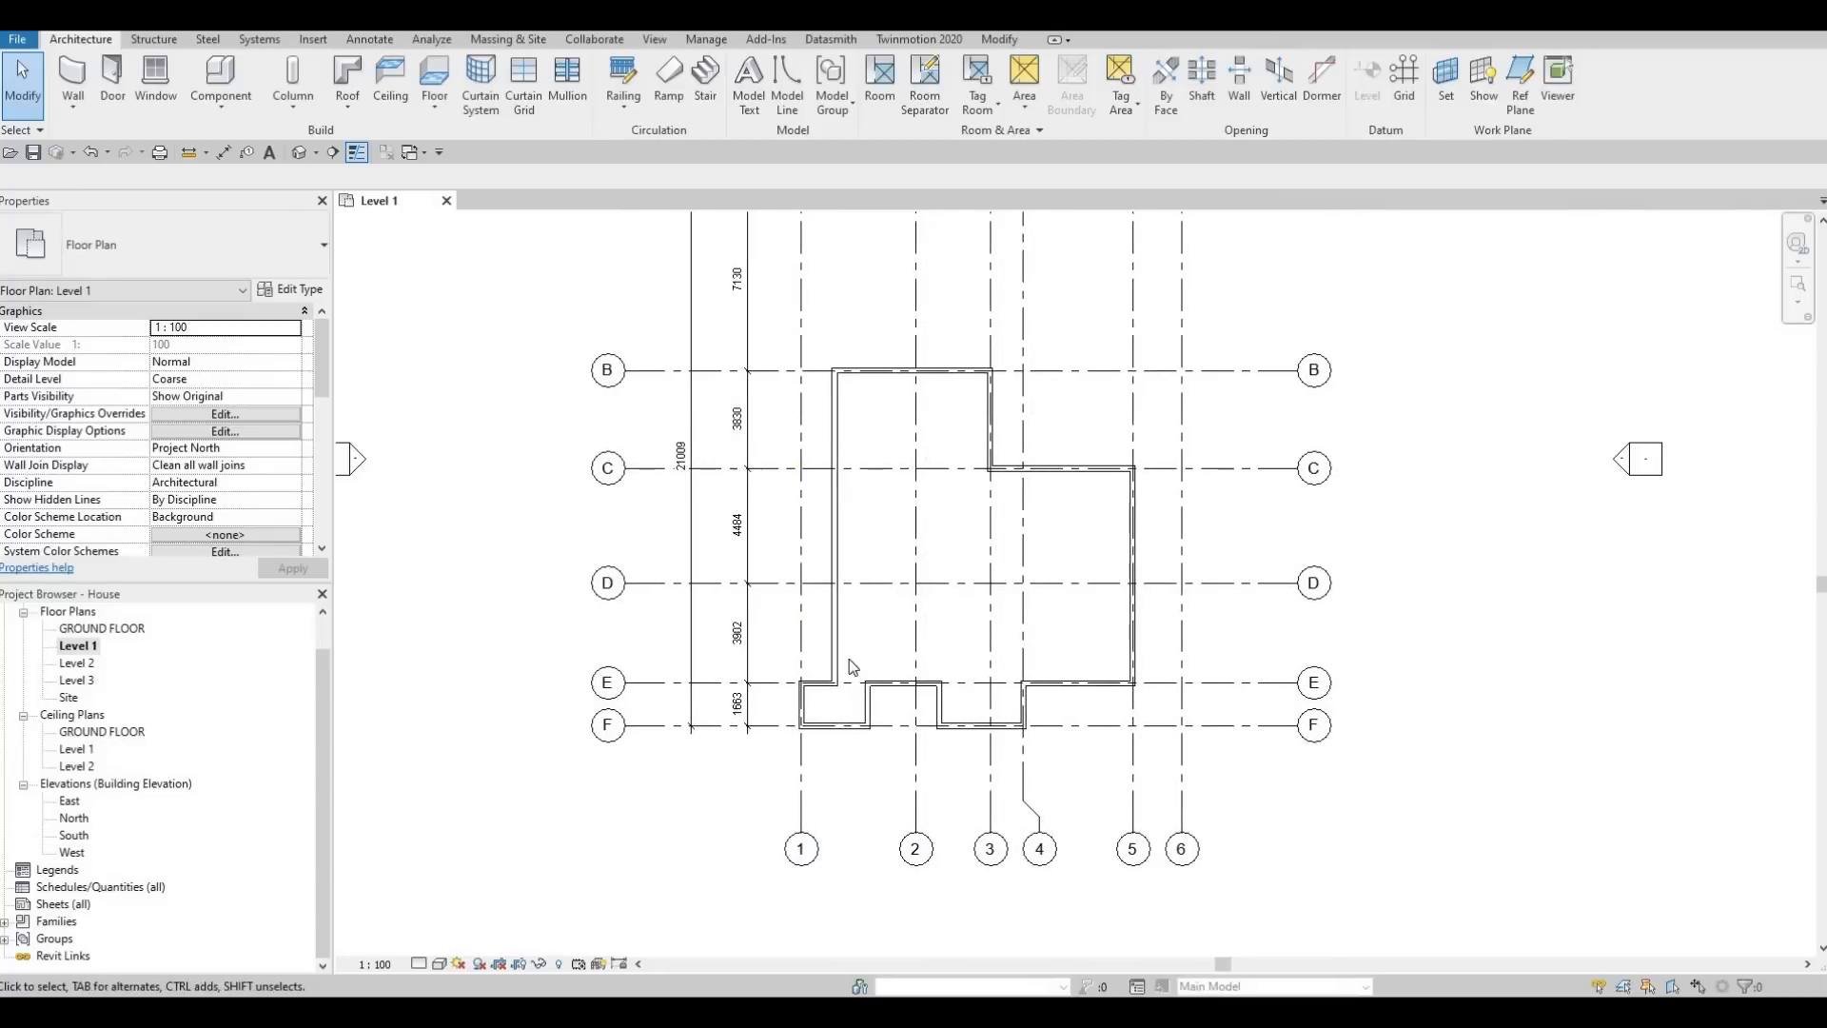